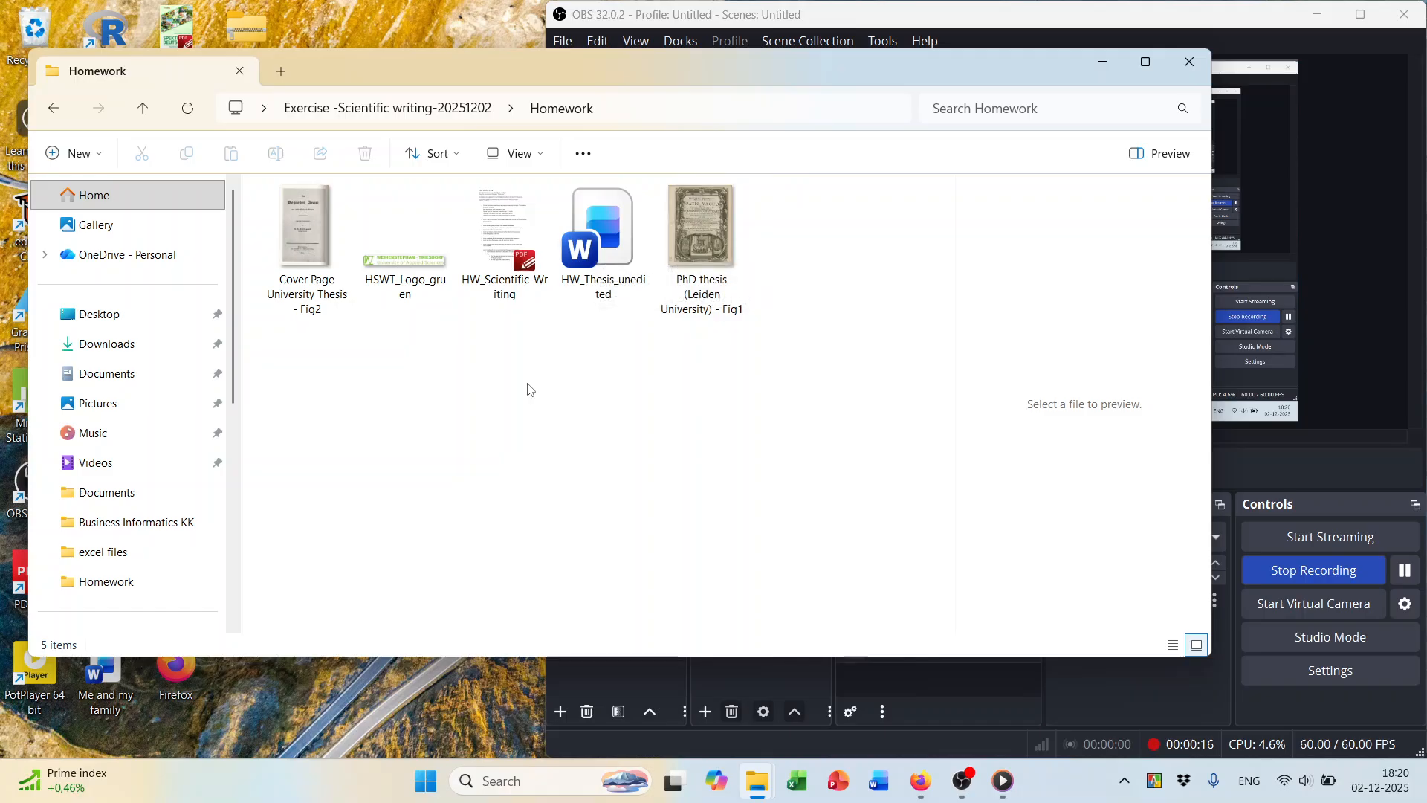
Open the HW_Thesis_unedited document and the HW_Scientific-Writing PDF from the Homework folder.
{"action": "double_click", "coordinate": [623, 308]}
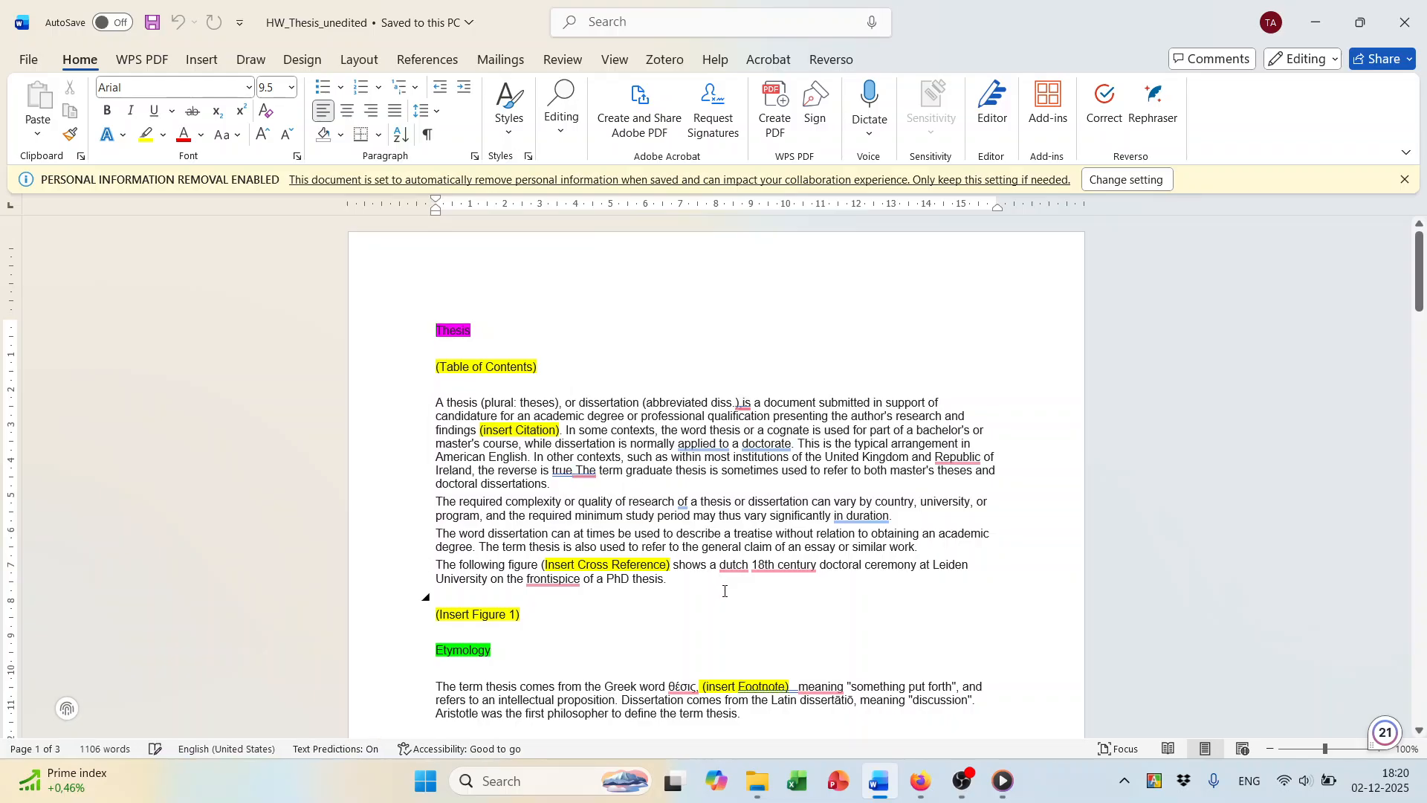
{"action": "mouse_move", "coordinate": [765, 799]}
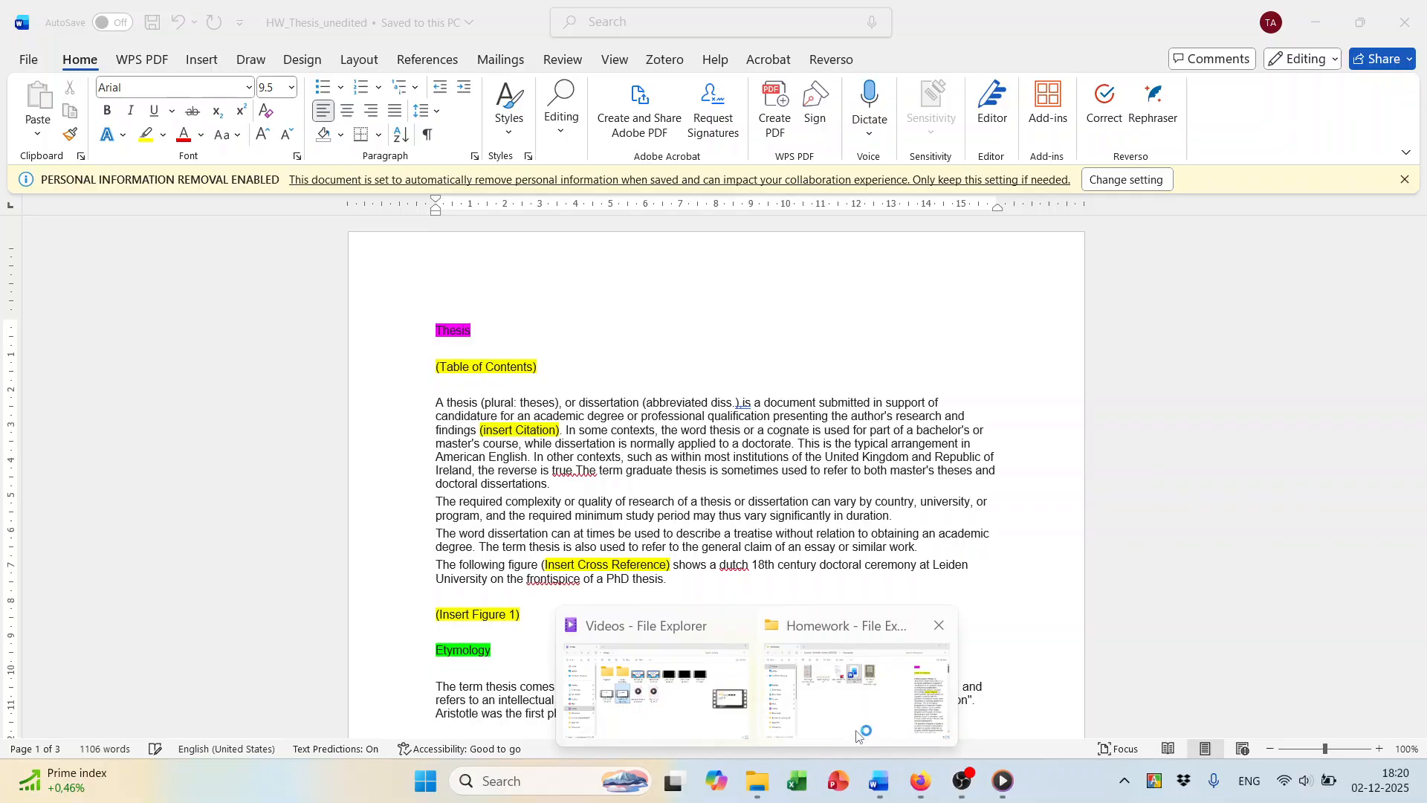
{"action": "left_click", "coordinate": [862, 732]}
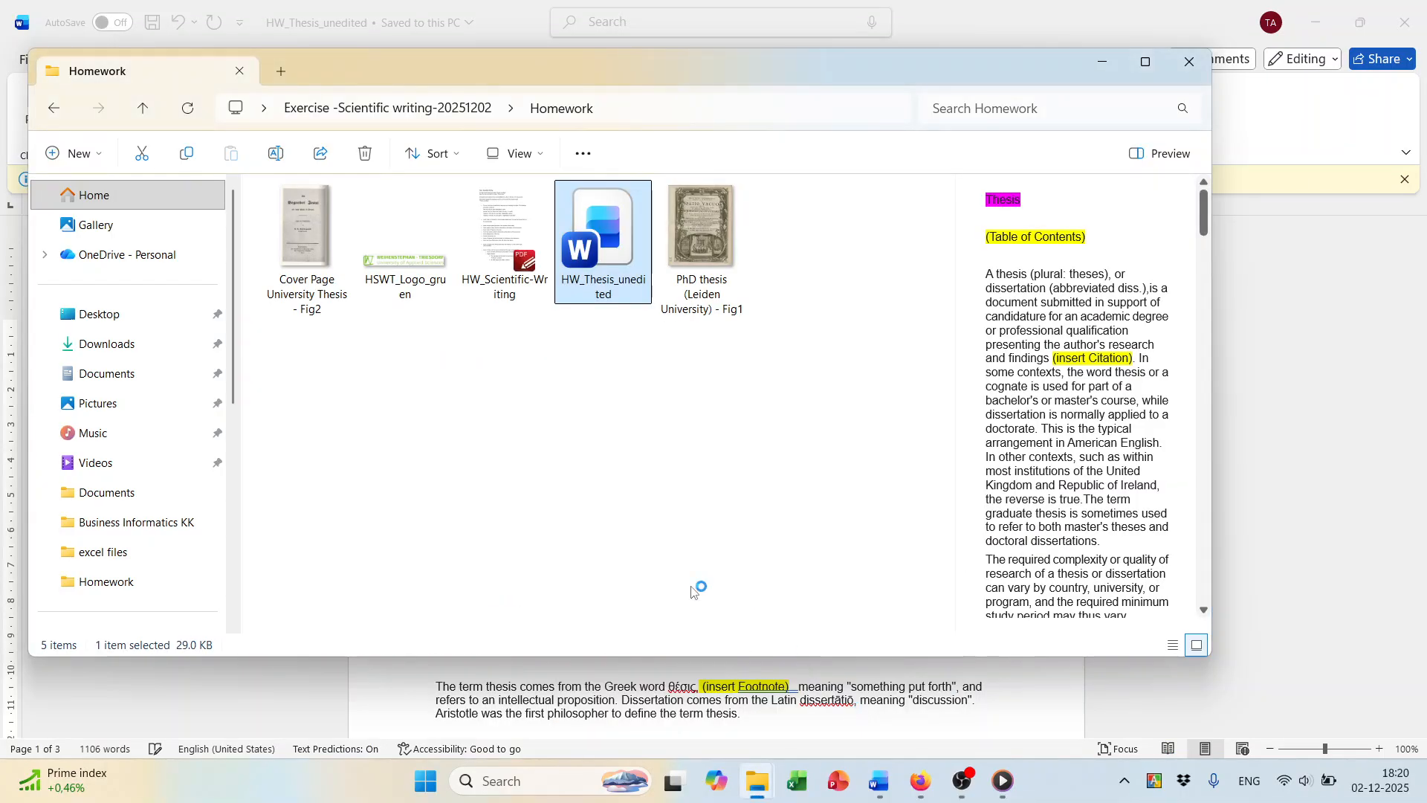
{"action": "double_click", "coordinate": [515, 245]}
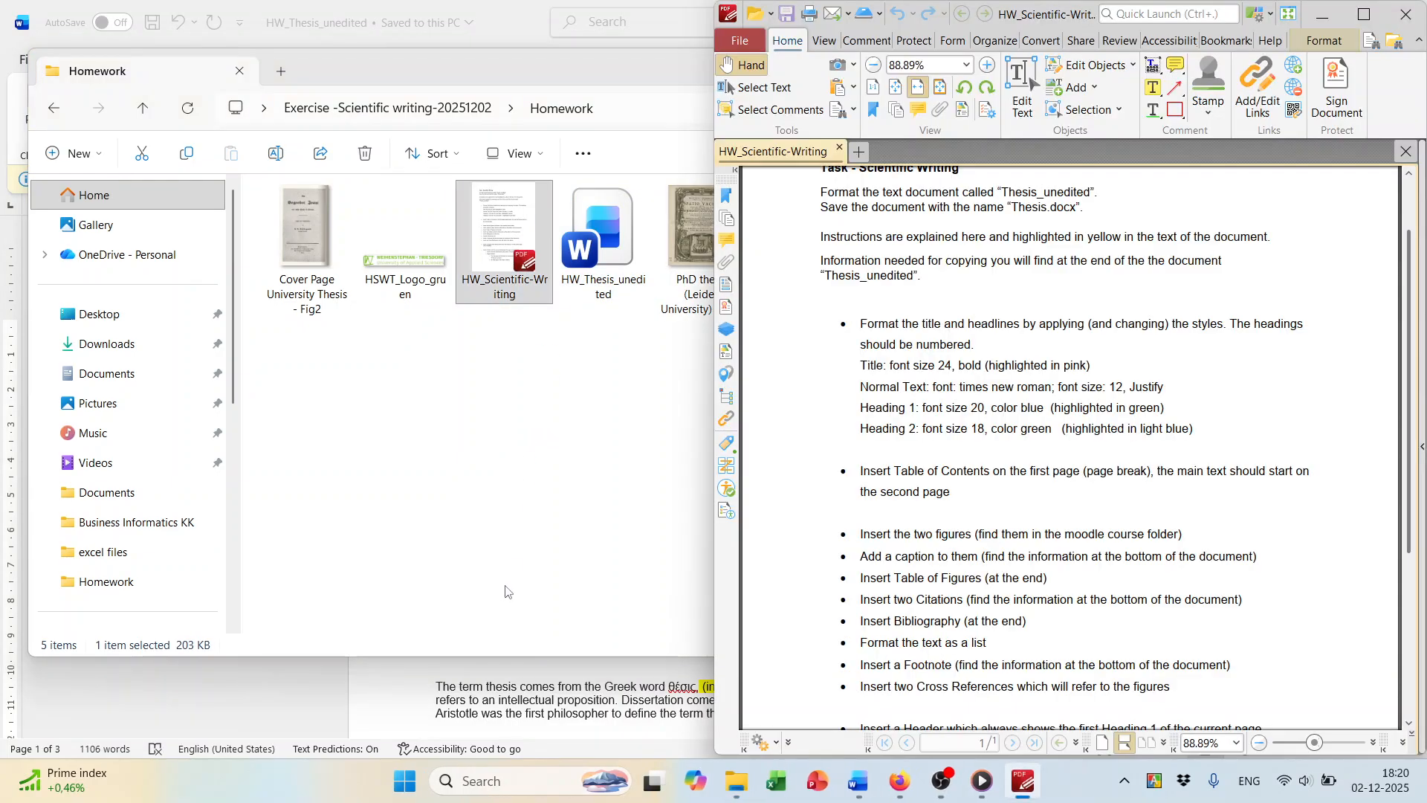
Arrange the thesis document side by side with the task PDF and dismiss the personal information removal notice.
{"action": "left_click", "coordinate": [516, 684]}
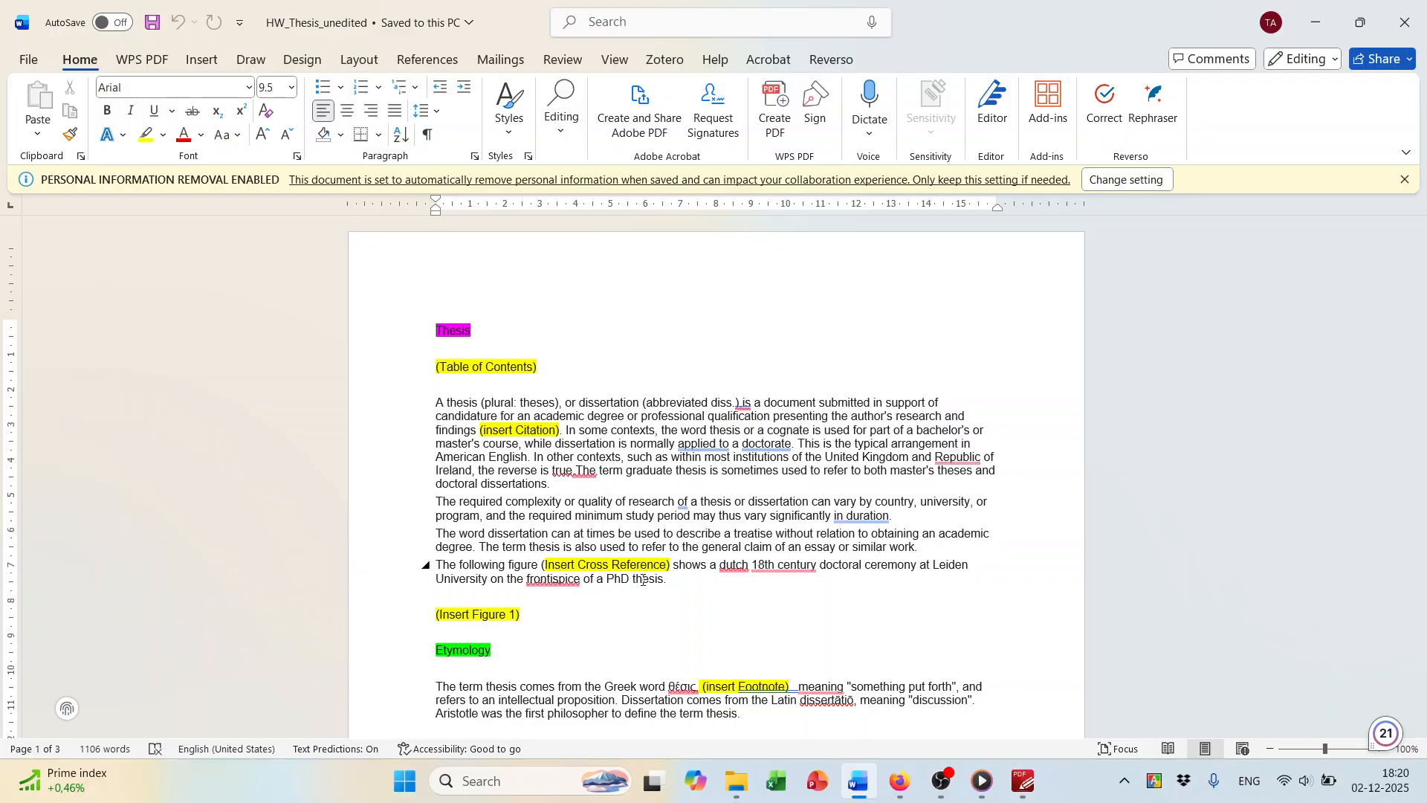
{"action": "key", "text": "super+Left"}
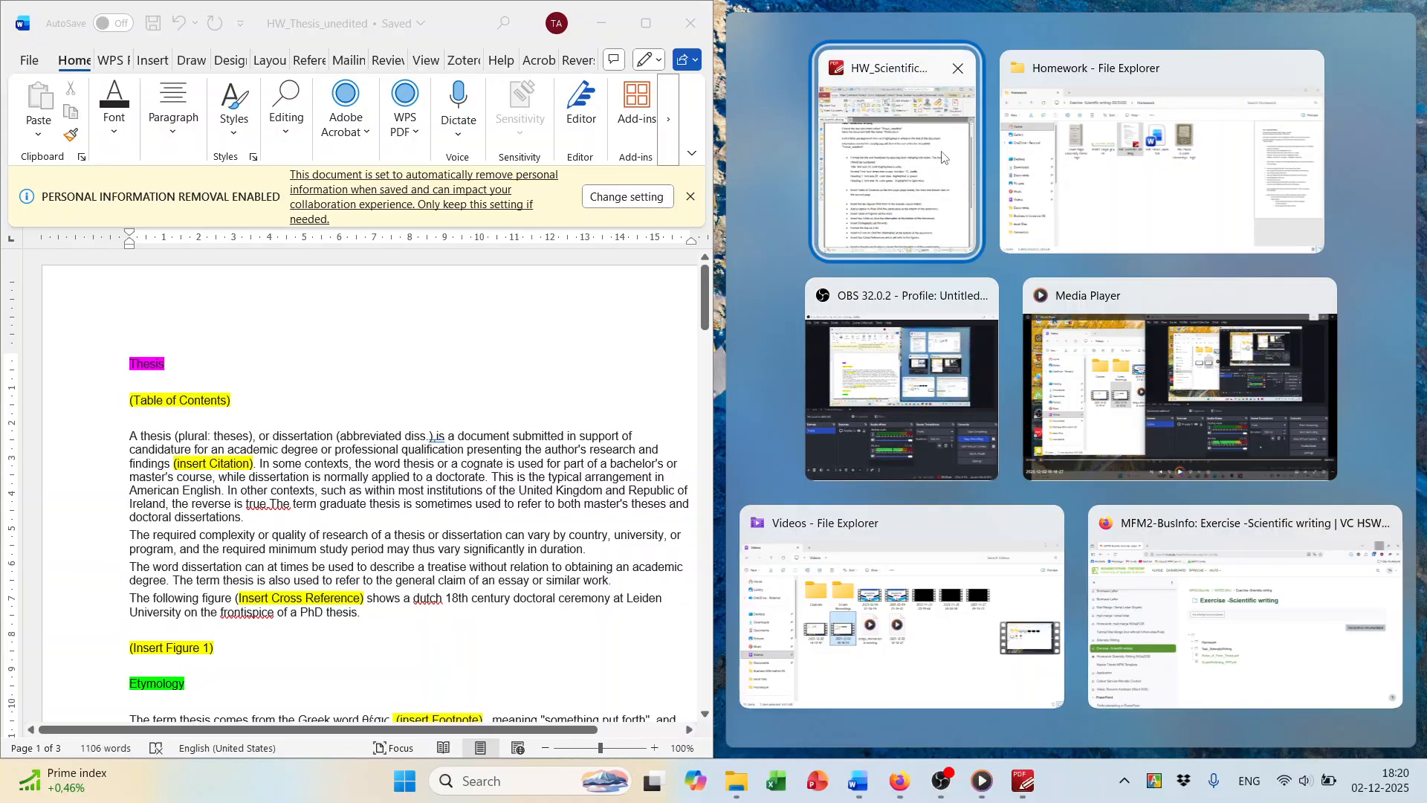
{"action": "left_click", "coordinate": [941, 150]}
{"action": "scroll", "coordinate": [1015, 353], "scroll_direction": "up", "scroll_amount": 2}
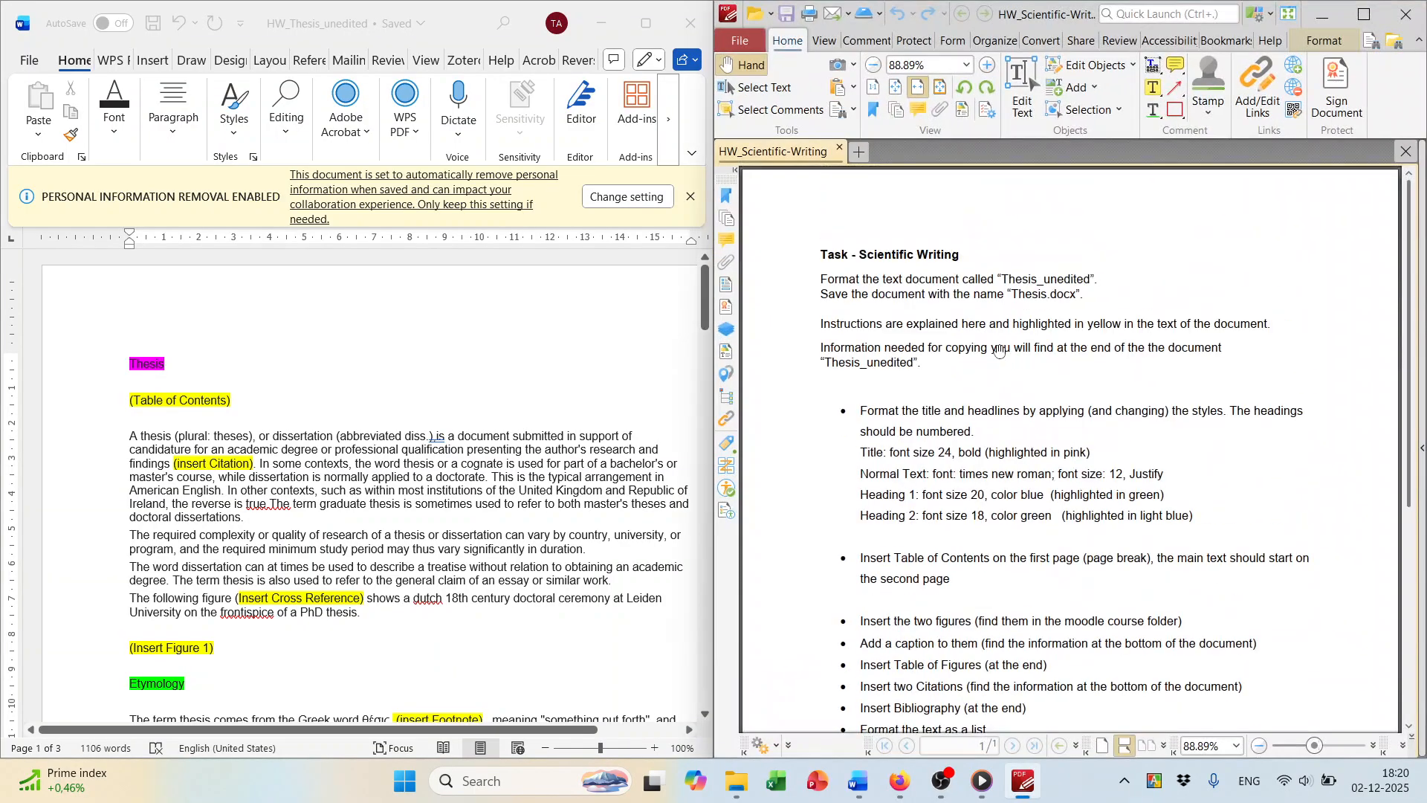
{"action": "left_click", "coordinate": [692, 207]}
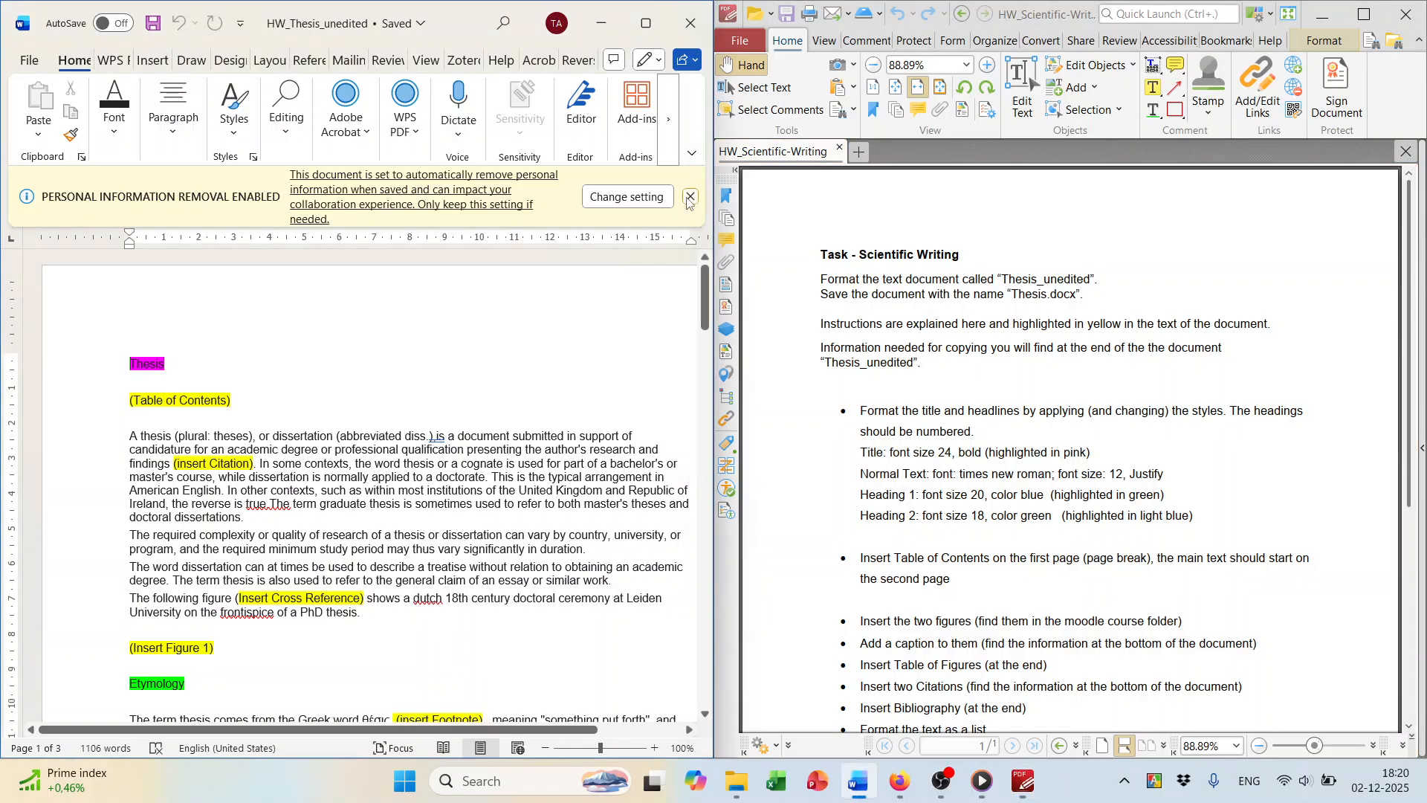
{"action": "left_click", "coordinate": [691, 202]}
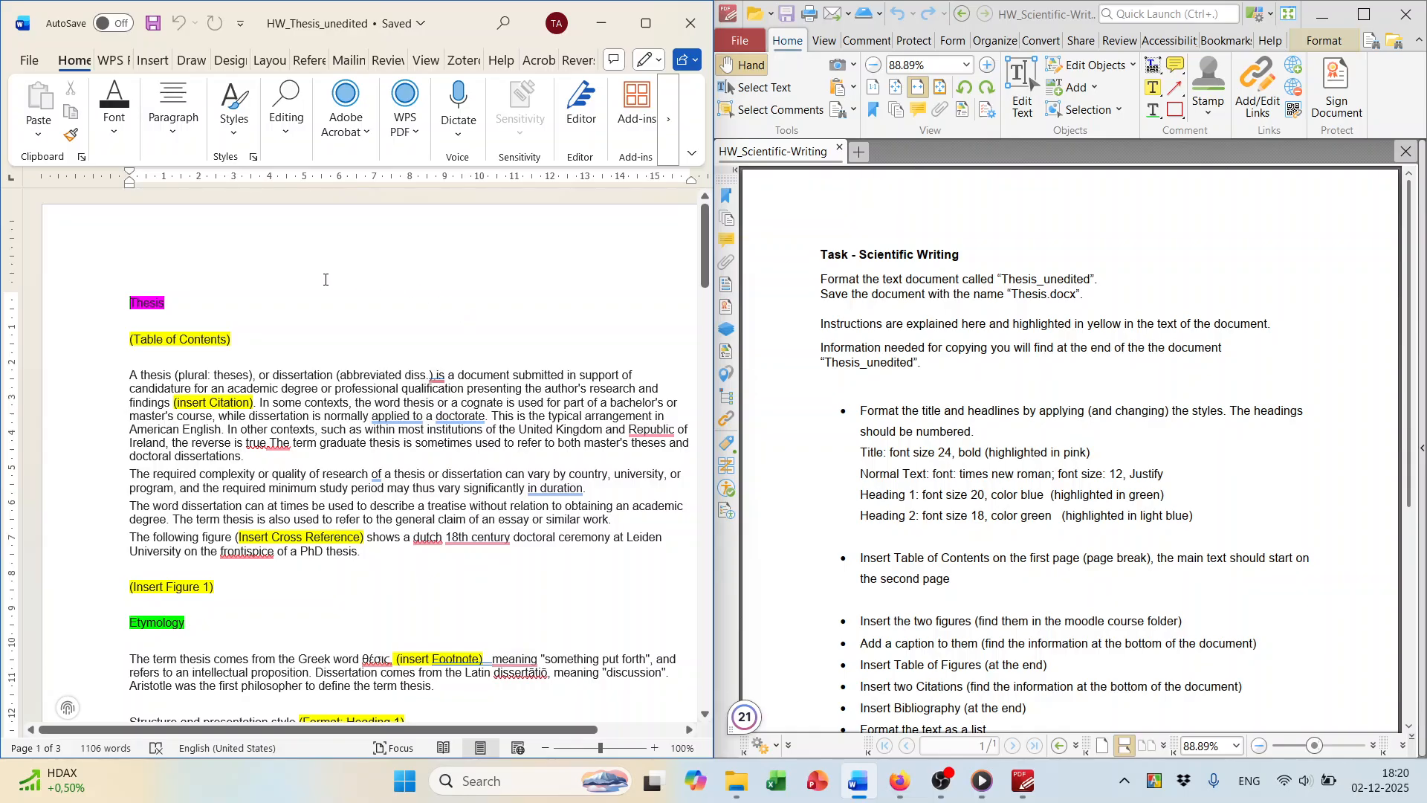
Save a copy of the thesis document to the Desktop as Thesis.docx.
{"action": "left_click", "coordinate": [32, 68]}
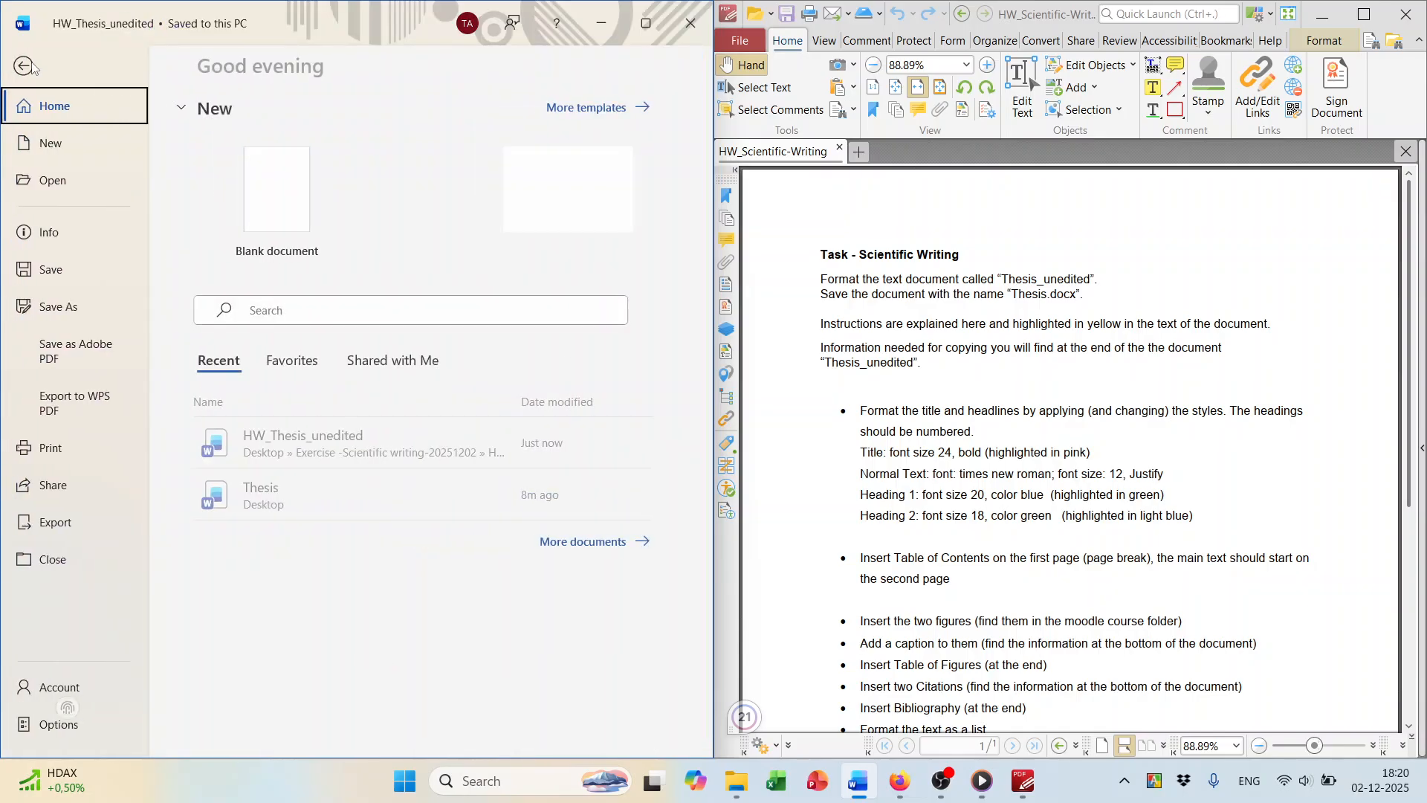
{"action": "left_click", "coordinate": [62, 310]}
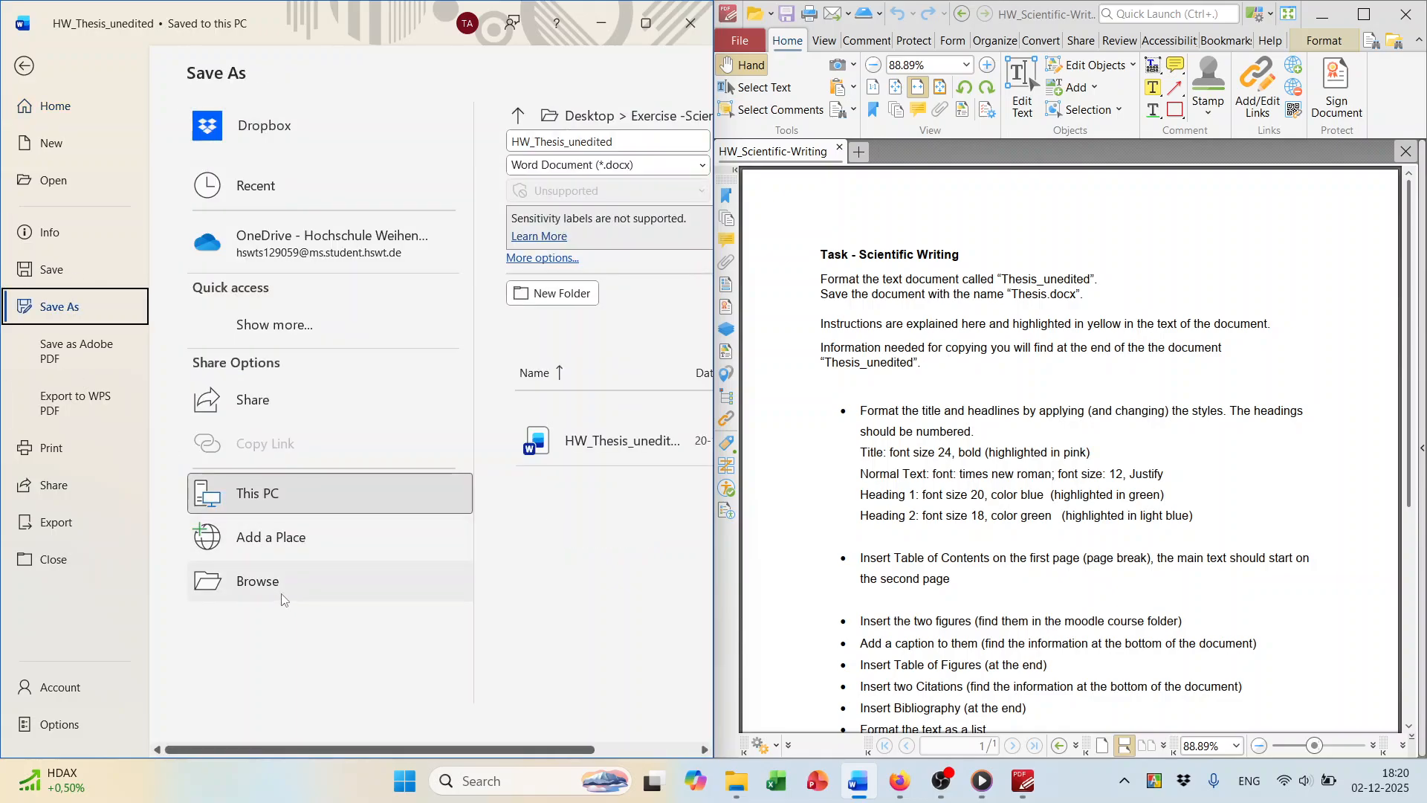
{"action": "left_click", "coordinate": [258, 581]}
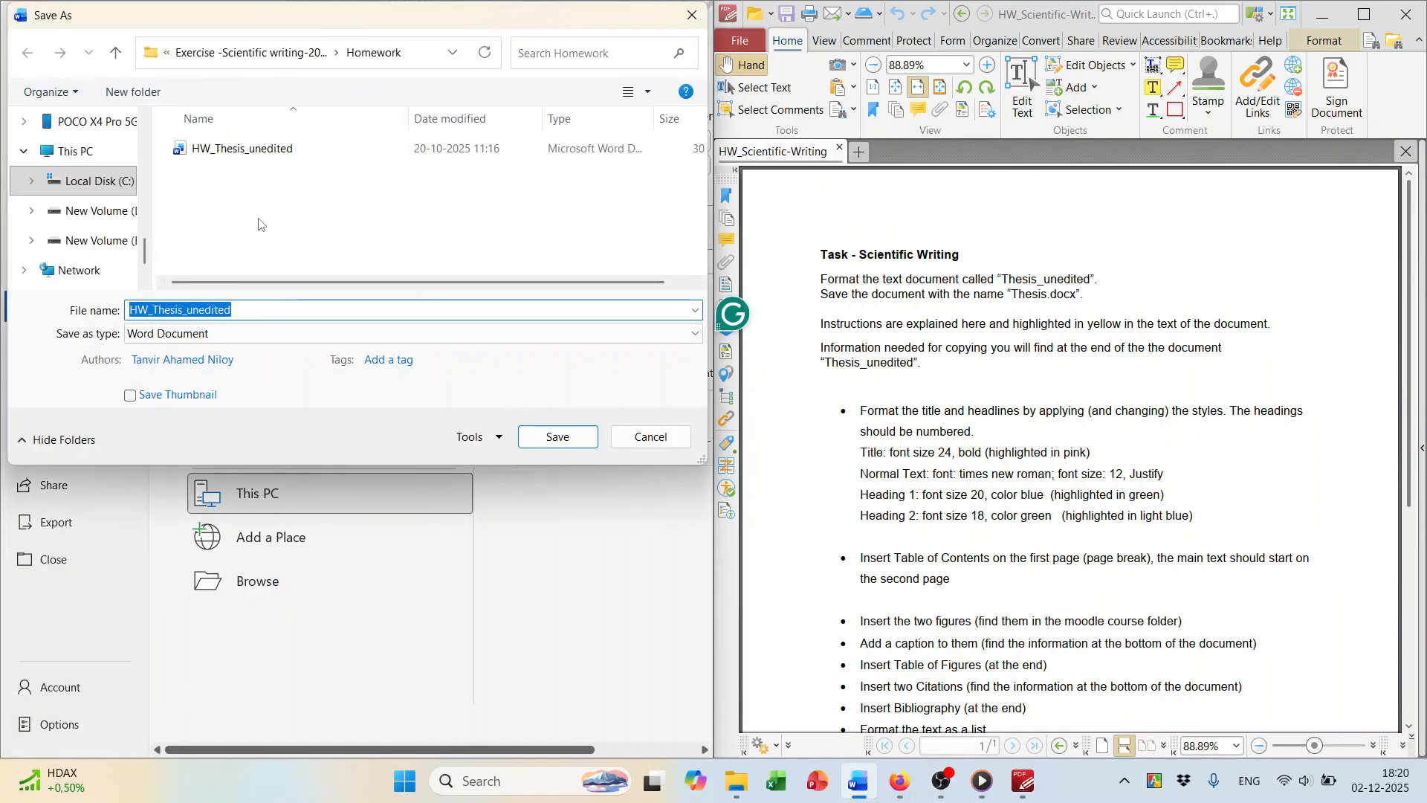
{"action": "scroll", "coordinate": [89, 223], "scroll_direction": "down", "scroll_amount": 1}
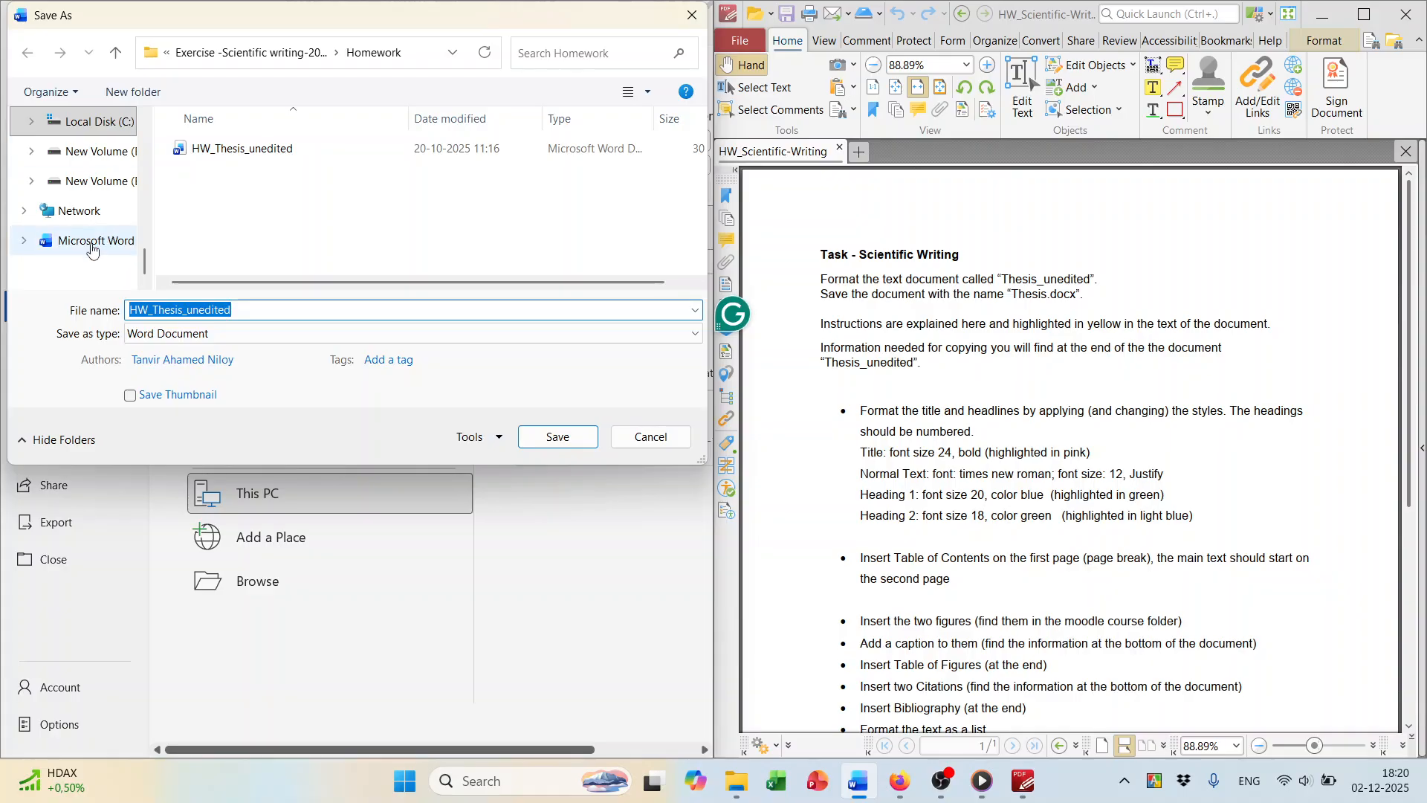
{"action": "scroll", "coordinate": [86, 200], "scroll_direction": "up", "scroll_amount": 2}
{"action": "scroll", "coordinate": [85, 189], "scroll_direction": "up", "scroll_amount": 3}
{"action": "scroll", "coordinate": [80, 216], "scroll_direction": "down", "scroll_amount": 3}
{"action": "scroll", "coordinate": [80, 179], "scroll_direction": "up", "scroll_amount": 10}
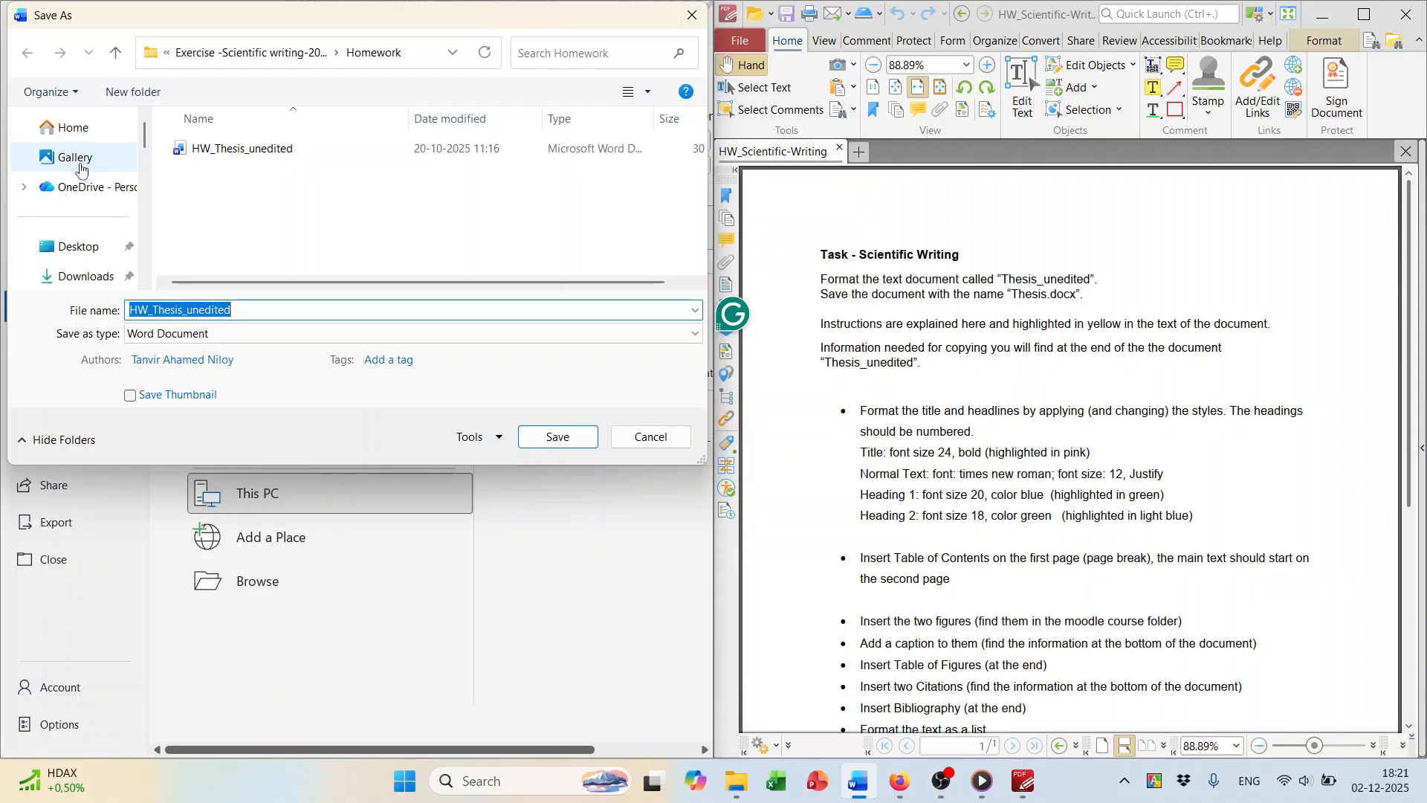
{"action": "left_click", "coordinate": [74, 246]}
{"action": "double_click", "coordinate": [234, 310]}
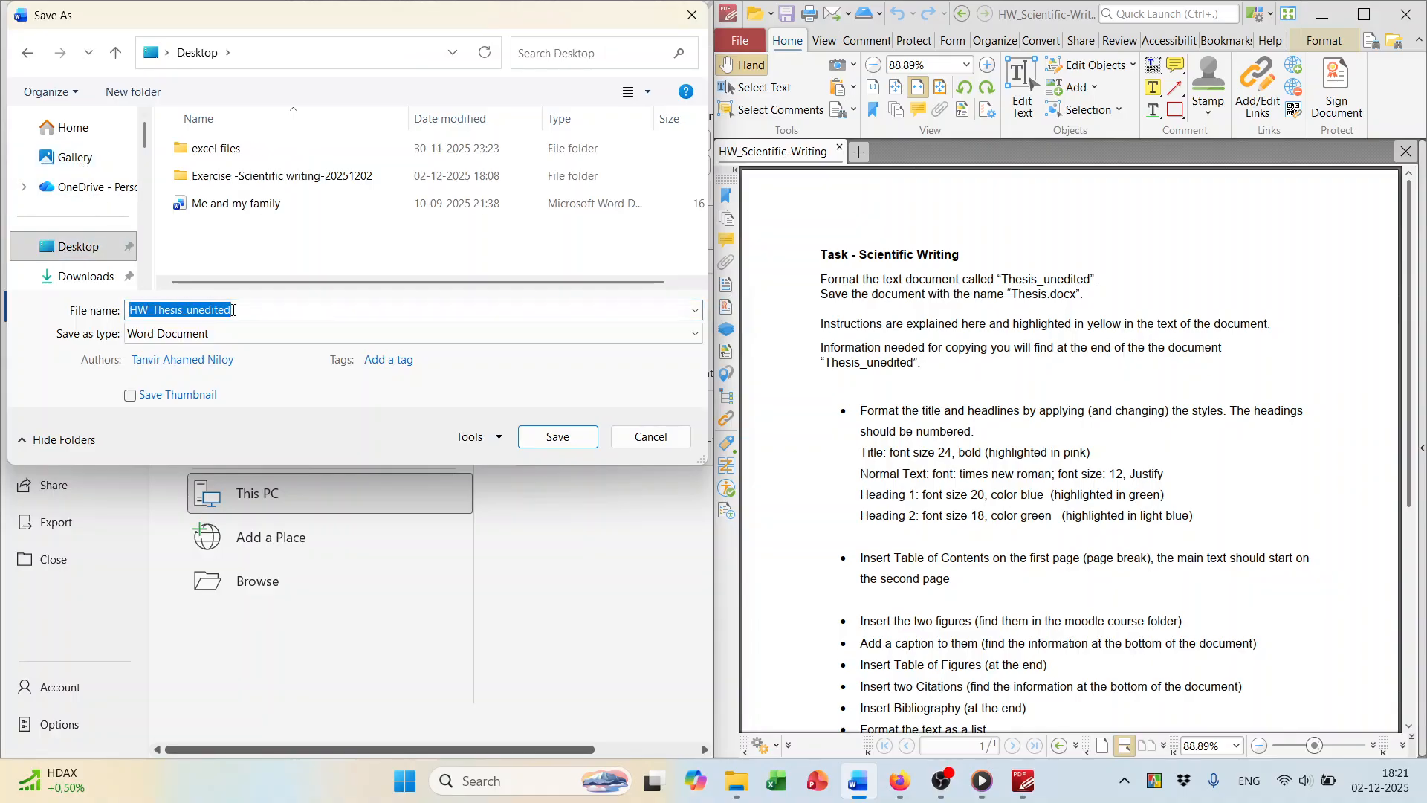
{"action": "type", "text": "Thesis.docx"}
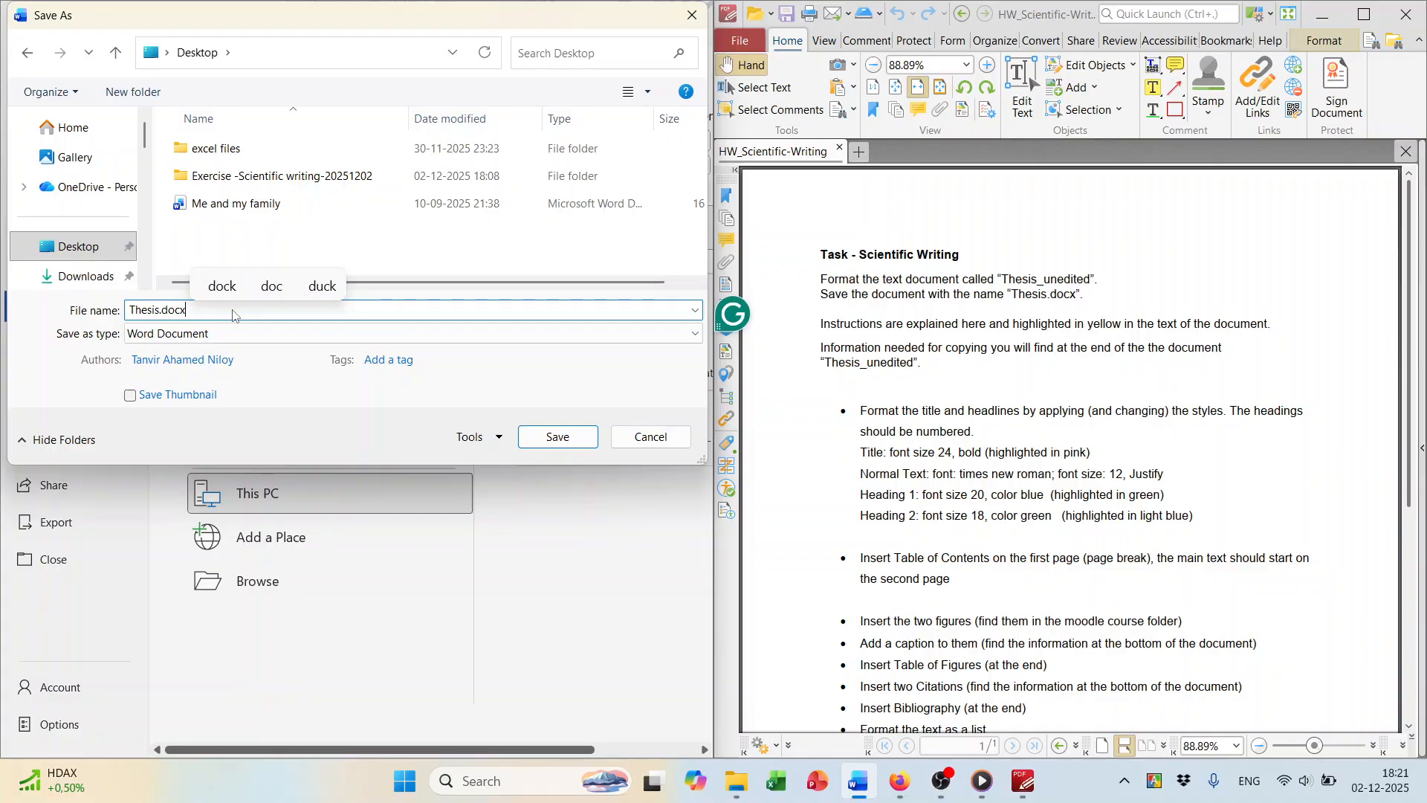
{"action": "left_click", "coordinate": [568, 444]}
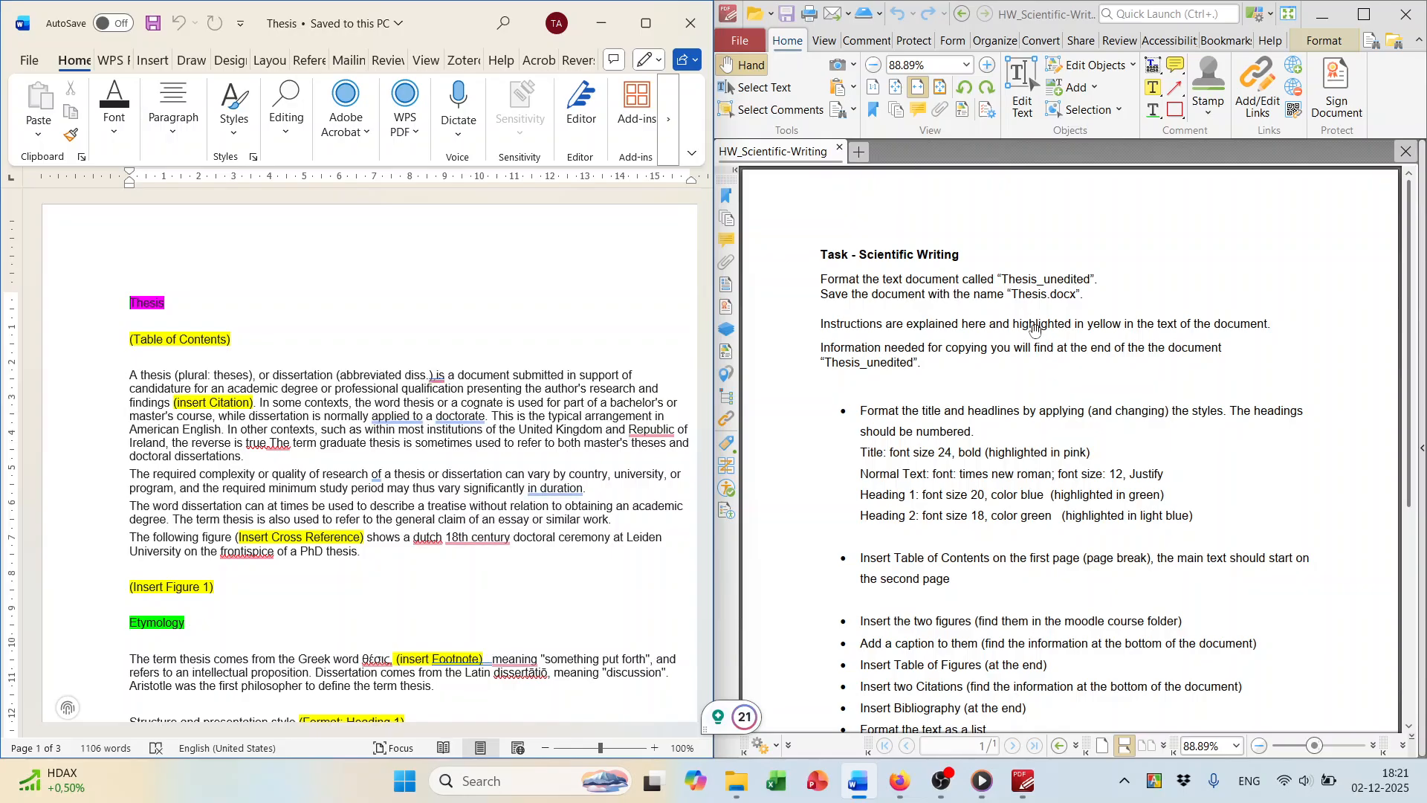
Review the task PDF's formatting instructions for the title, normal text and headings, selecting that passage to mark it.
{"action": "scroll", "coordinate": [989, 405], "scroll_direction": "down", "scroll_amount": 1}
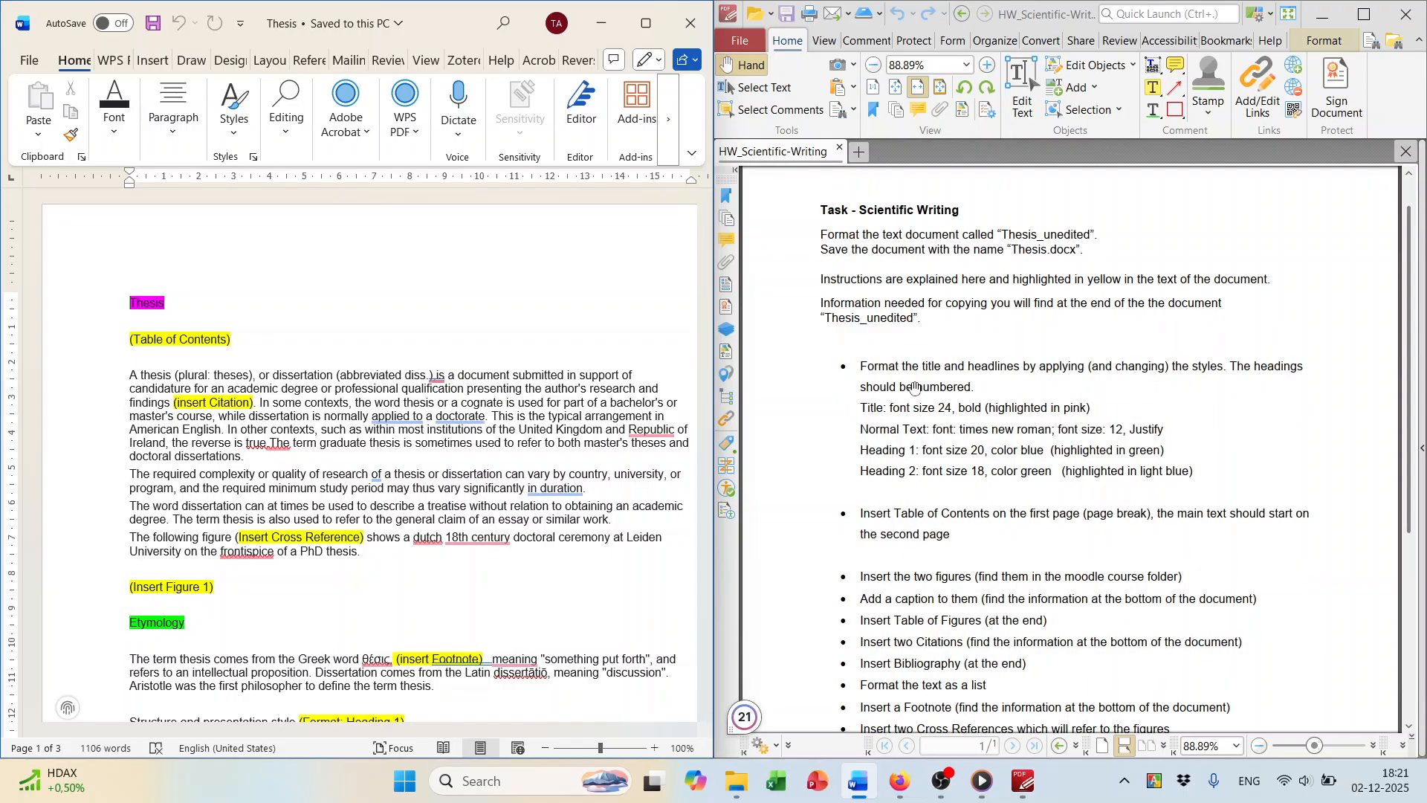
{"action": "left_click", "coordinate": [913, 384]}
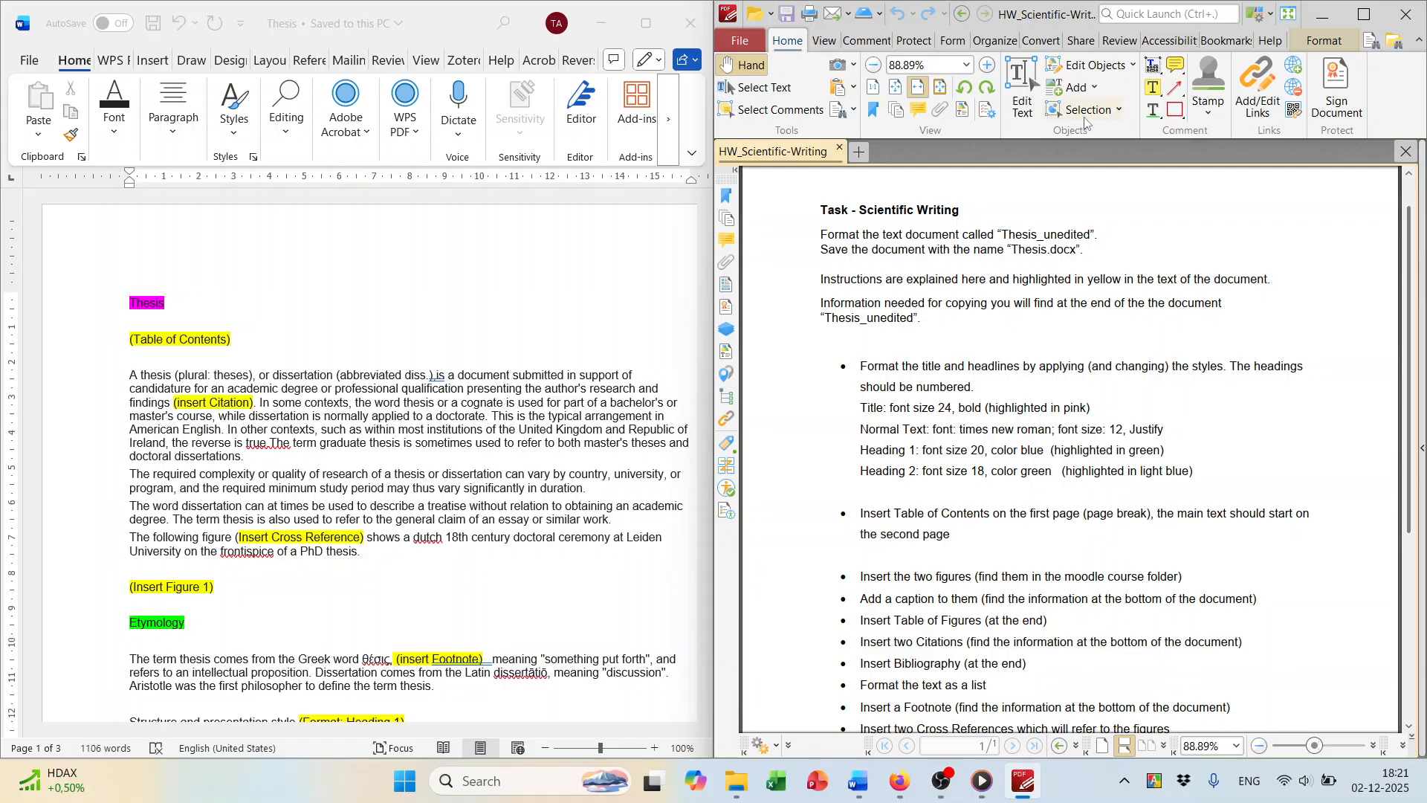
{"action": "left_click", "coordinate": [758, 87]}
{"action": "left_click_drag", "start_coordinate": [860, 367], "coordinate": [1204, 482]}
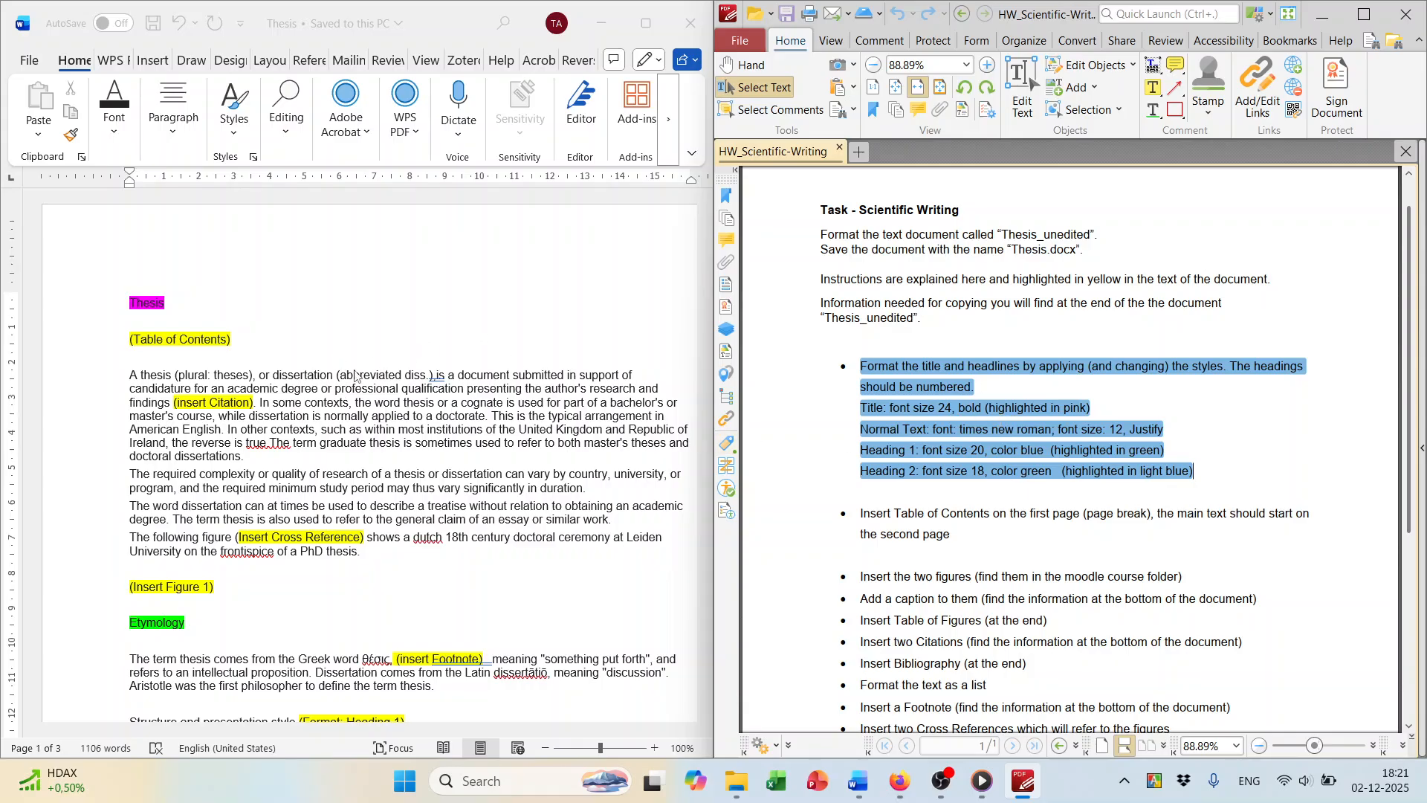
{"action": "left_click", "coordinate": [950, 394]}
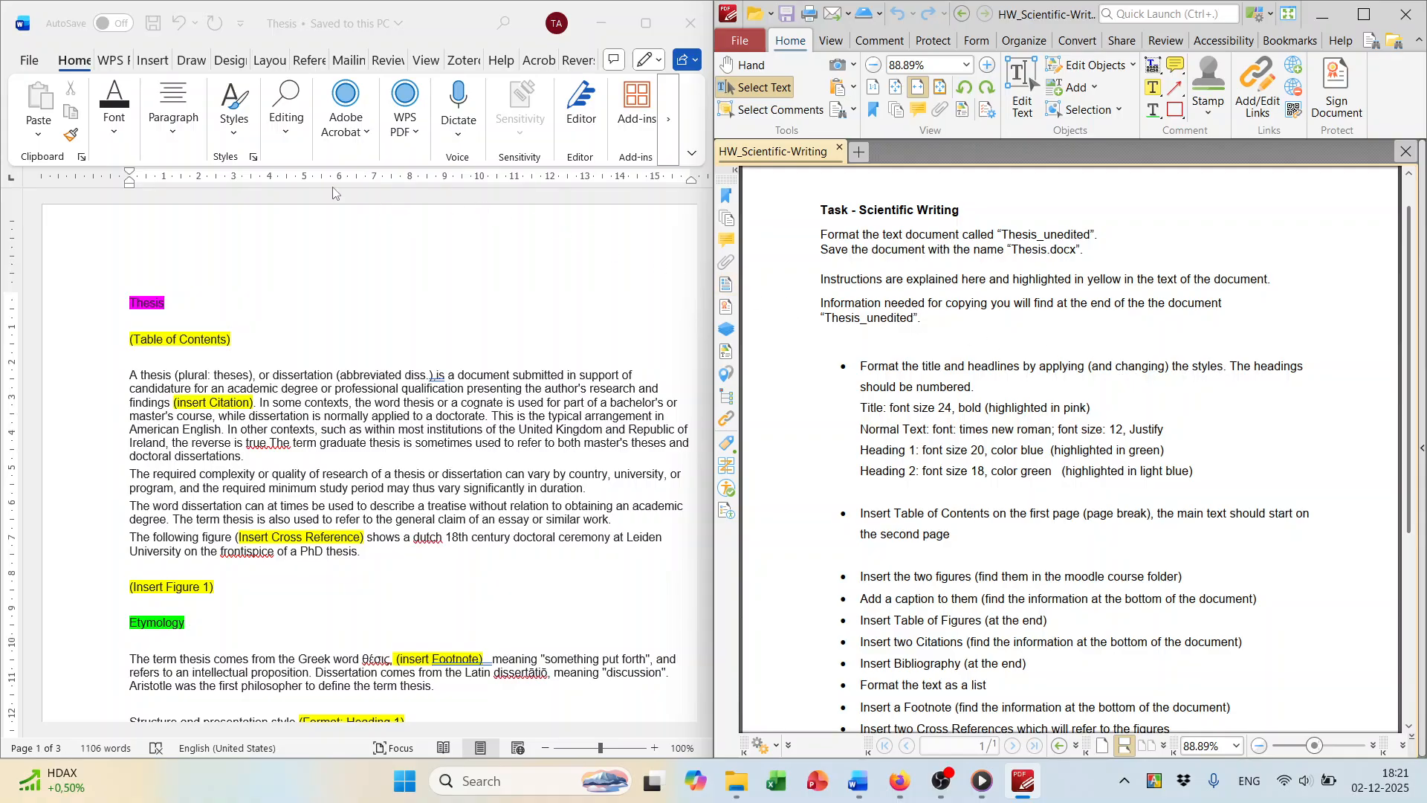
{"action": "left_click", "coordinate": [238, 141]}
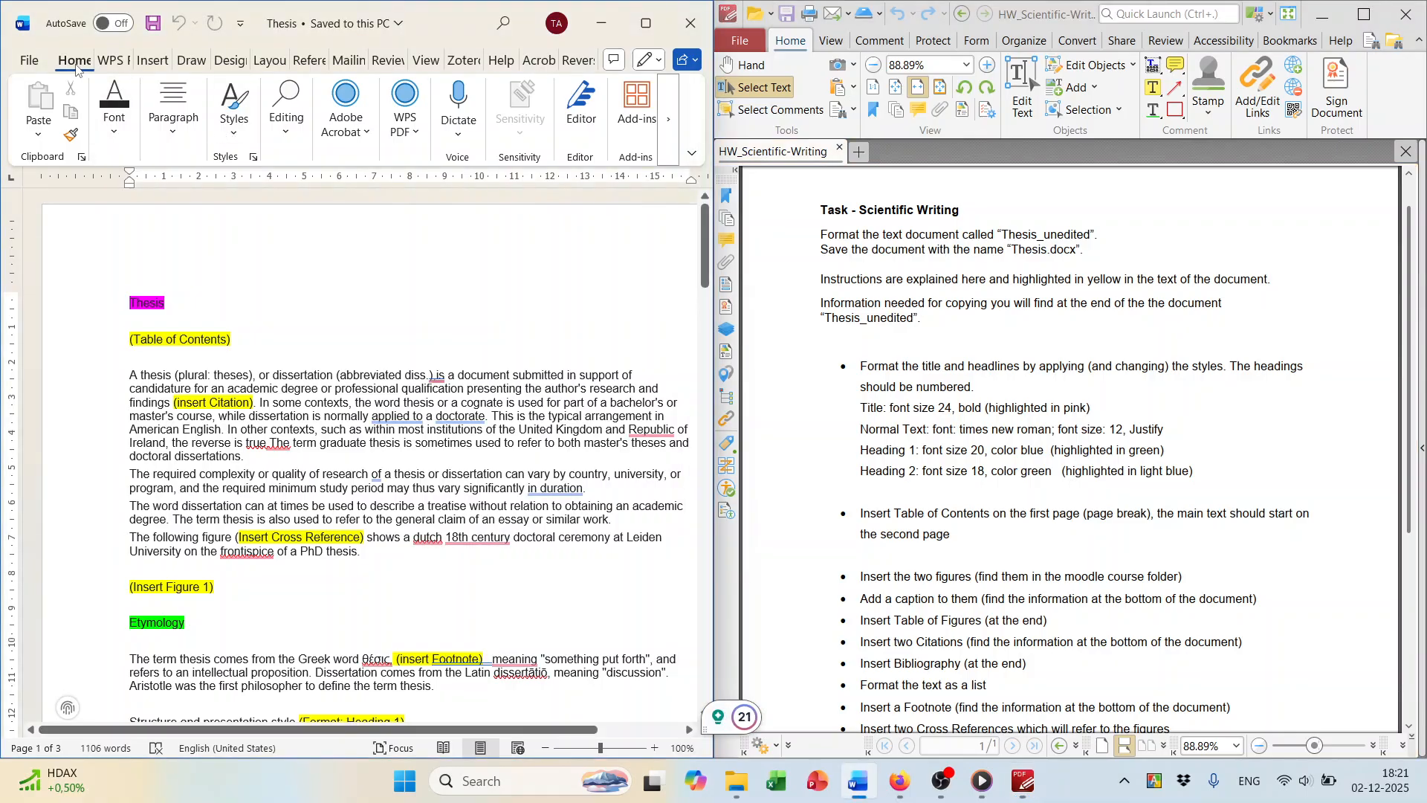
{"action": "left_click", "coordinate": [231, 134]}
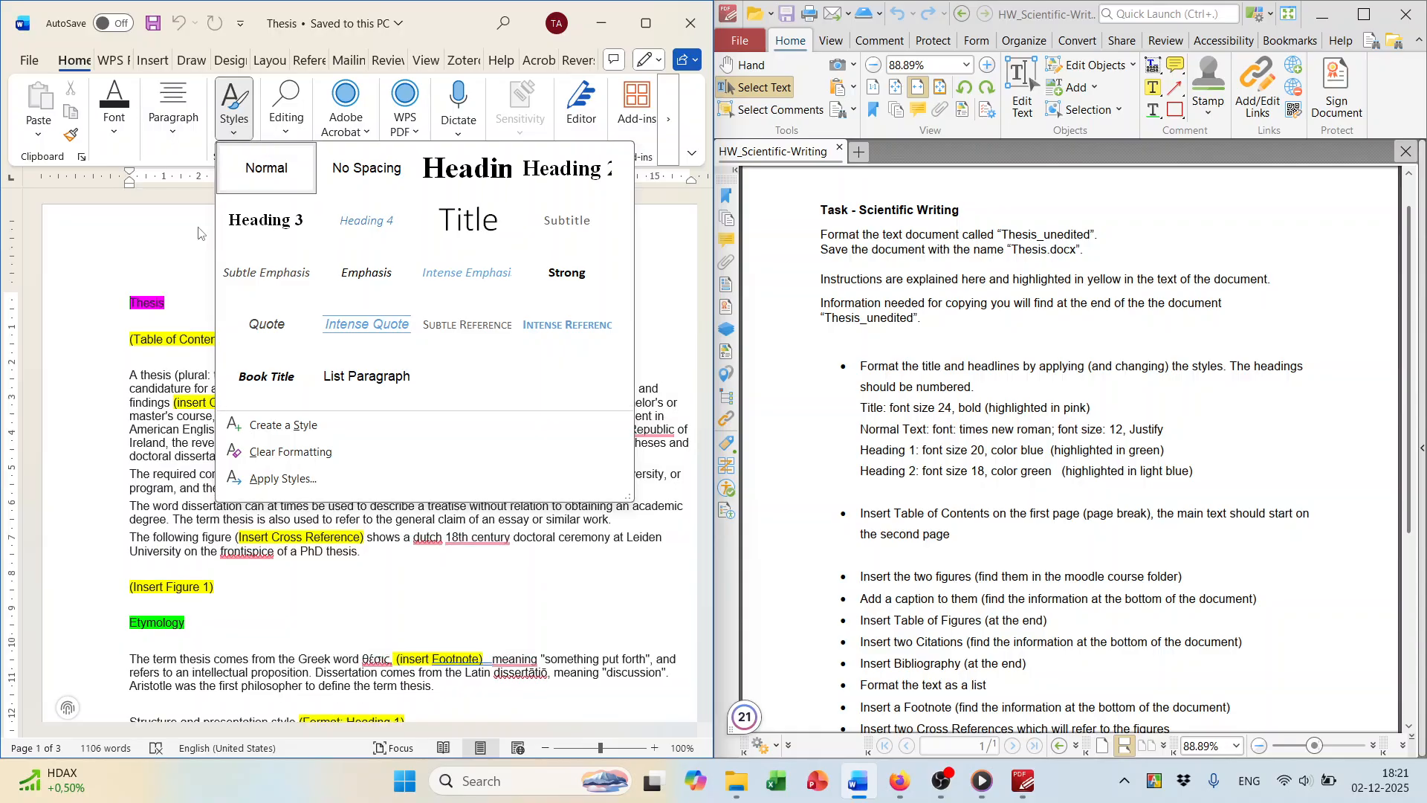
{"action": "left_click", "coordinate": [258, 154]}
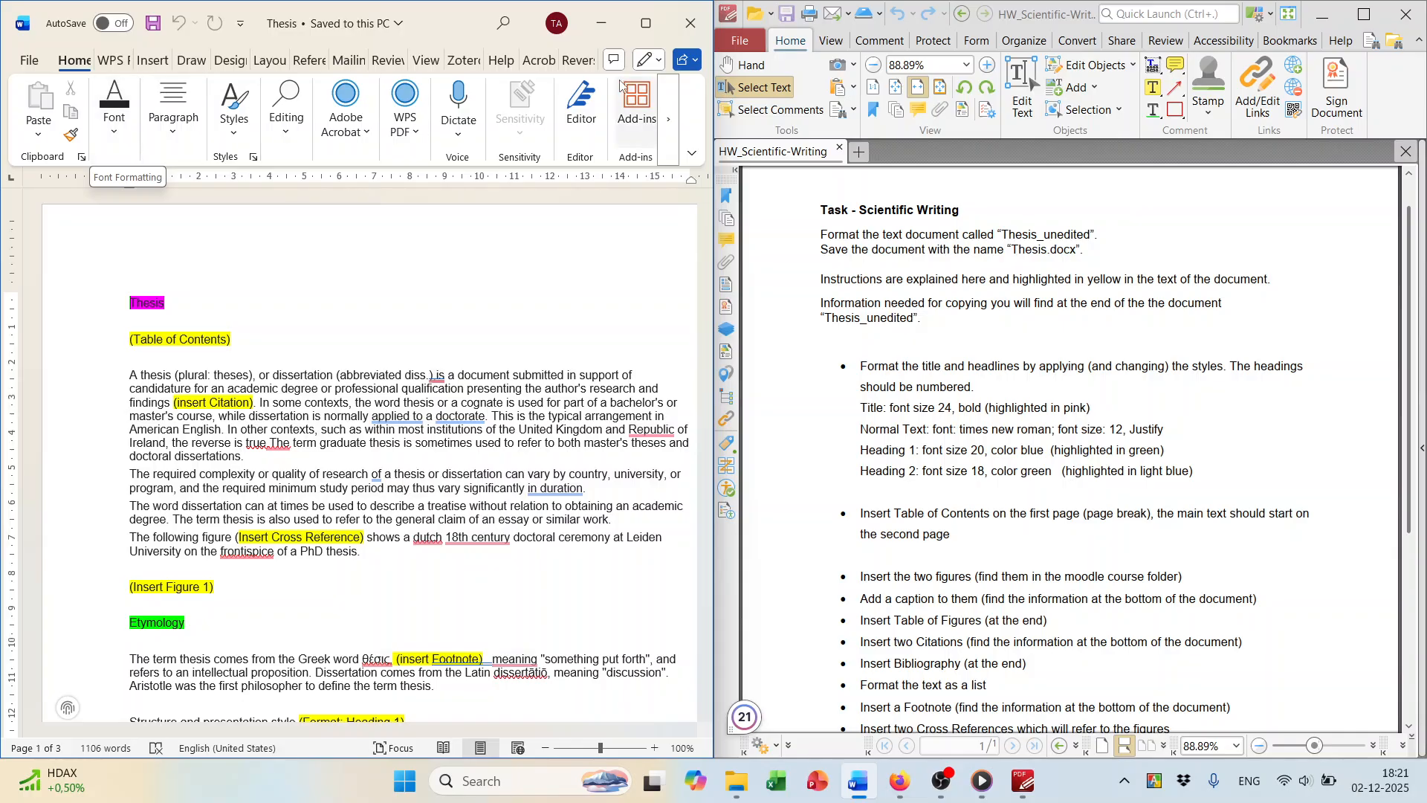
{"action": "left_click", "coordinate": [114, 119]}
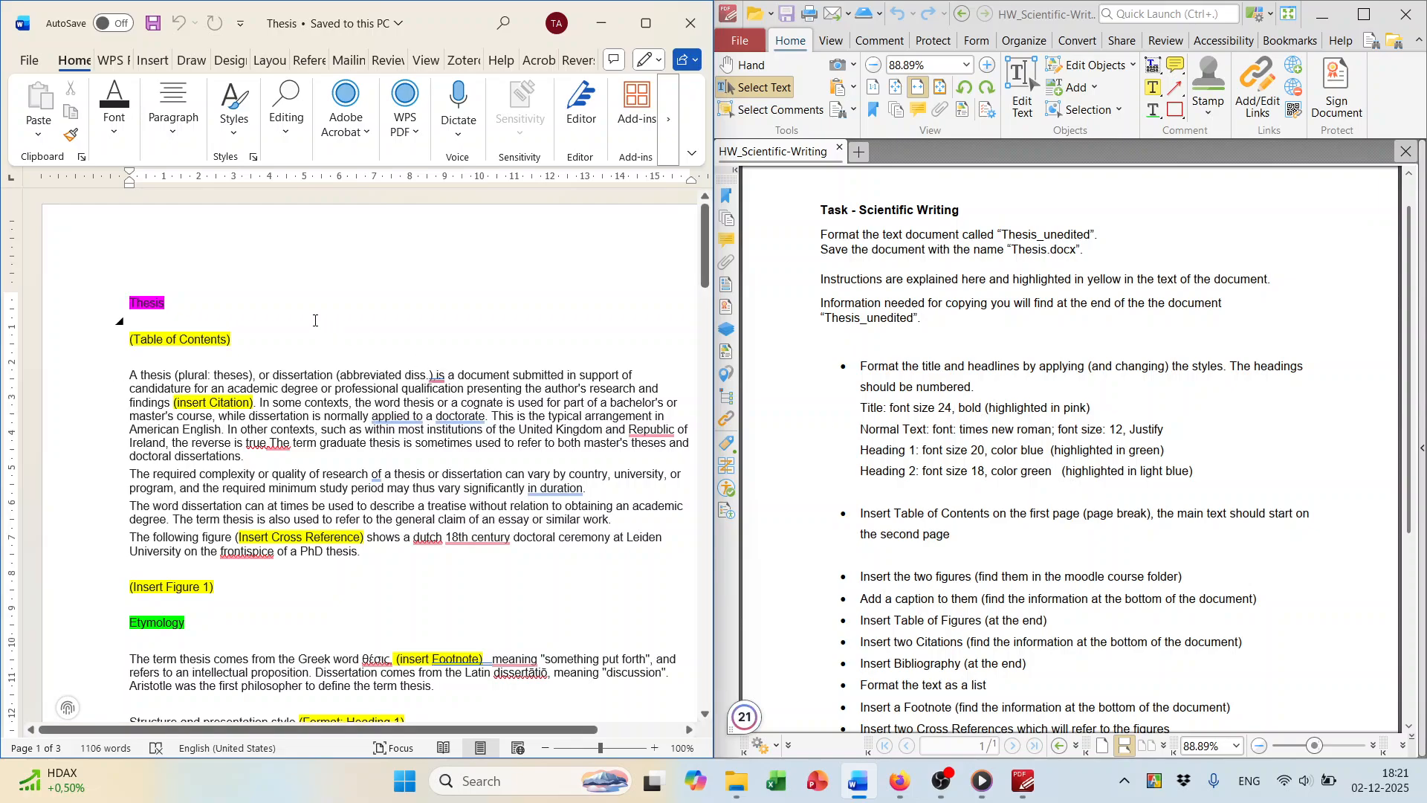
{"action": "scroll", "coordinate": [315, 320], "scroll_direction": "down", "scroll_amount": 2}
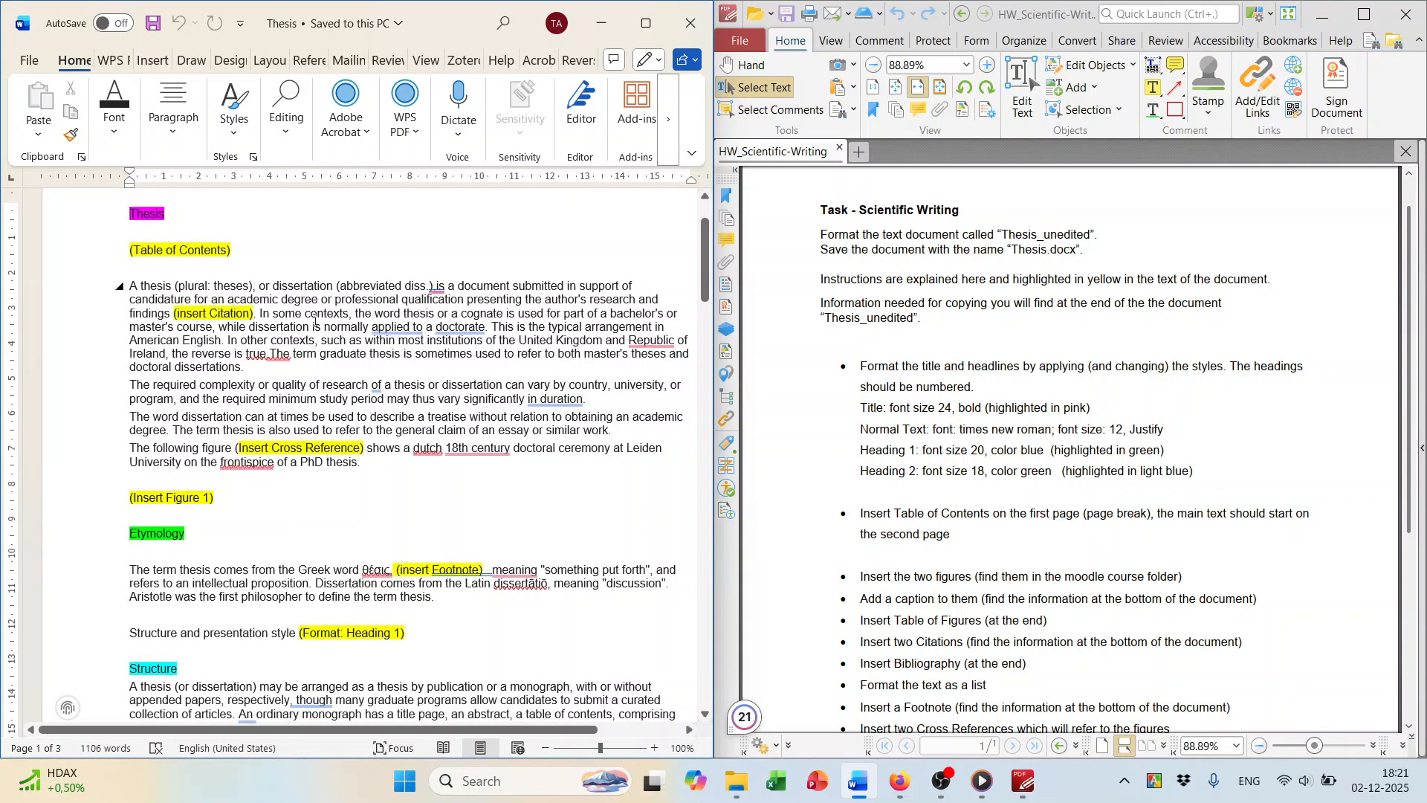
{"action": "scroll", "coordinate": [315, 320], "scroll_direction": "up", "scroll_amount": 2}
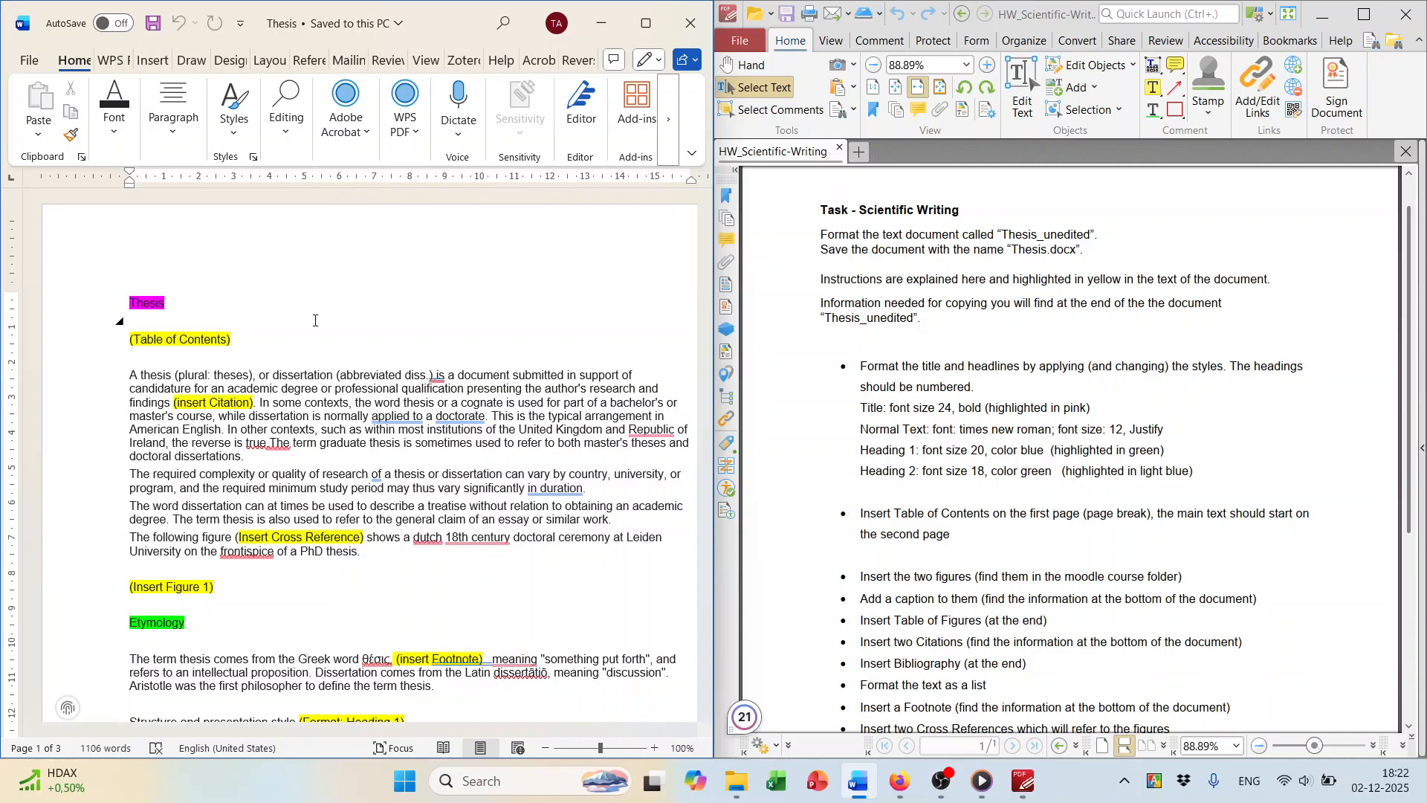
Apply the Normal style to the entire thesis text.
{"action": "key", "text": "ctrl+a"}
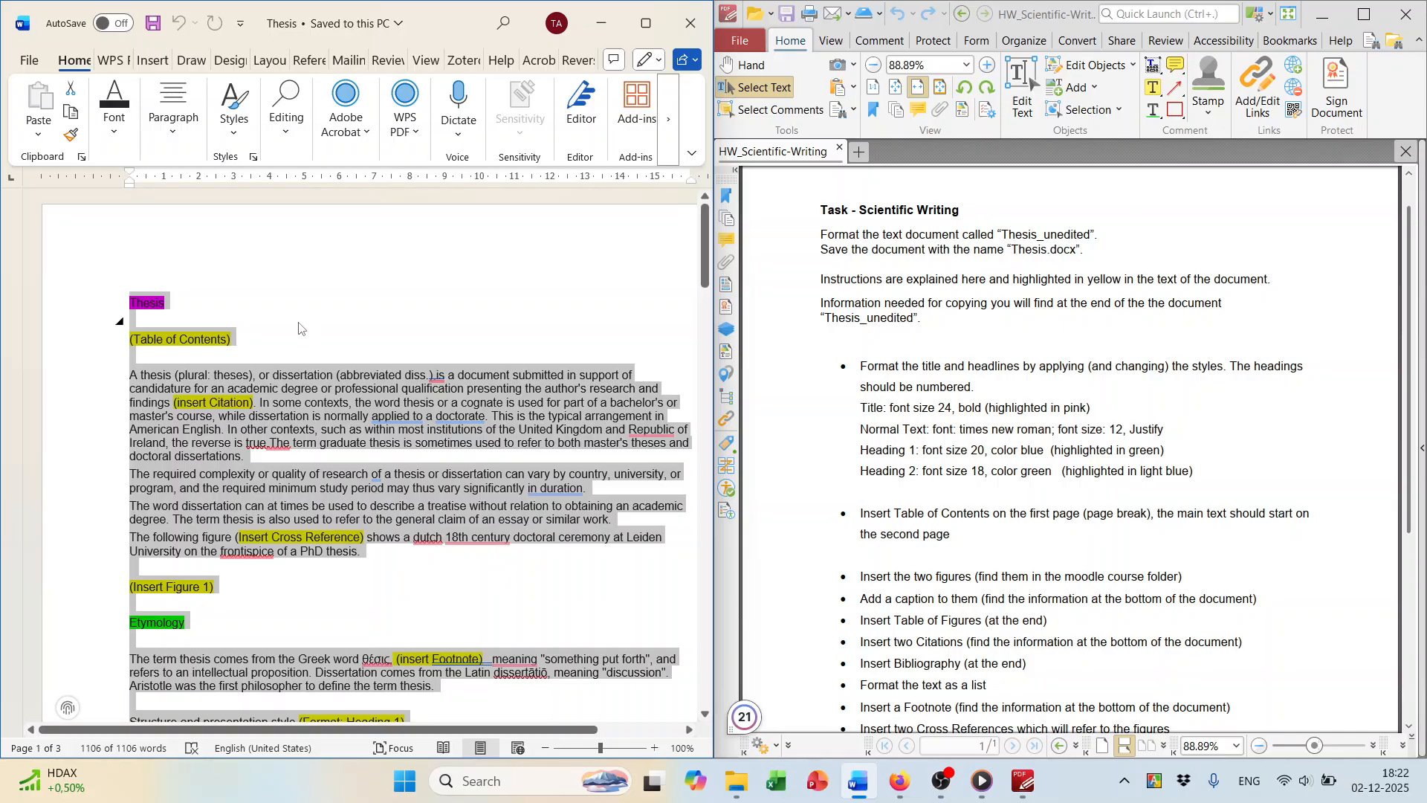
{"action": "left_click", "coordinate": [233, 134]}
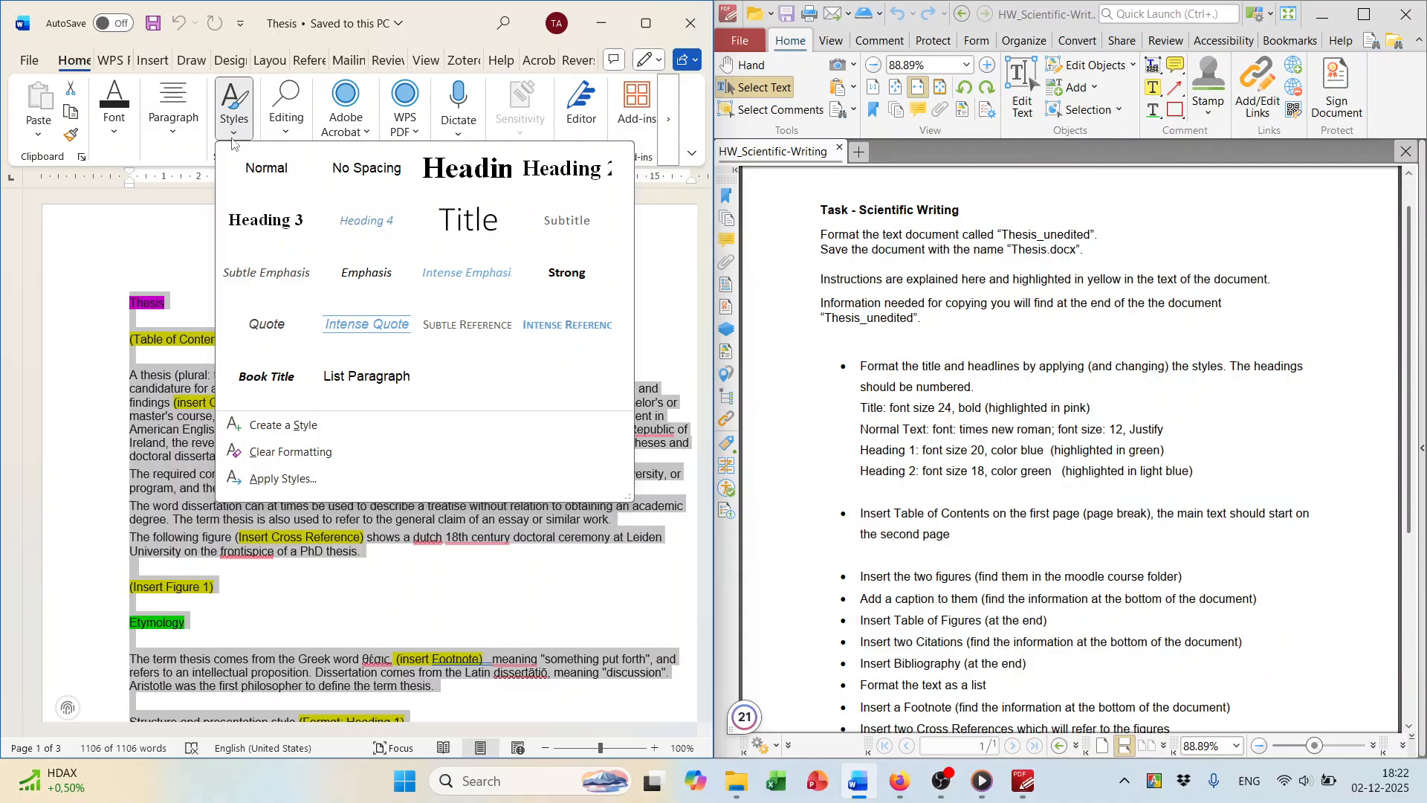
{"action": "left_click", "coordinate": [267, 181]}
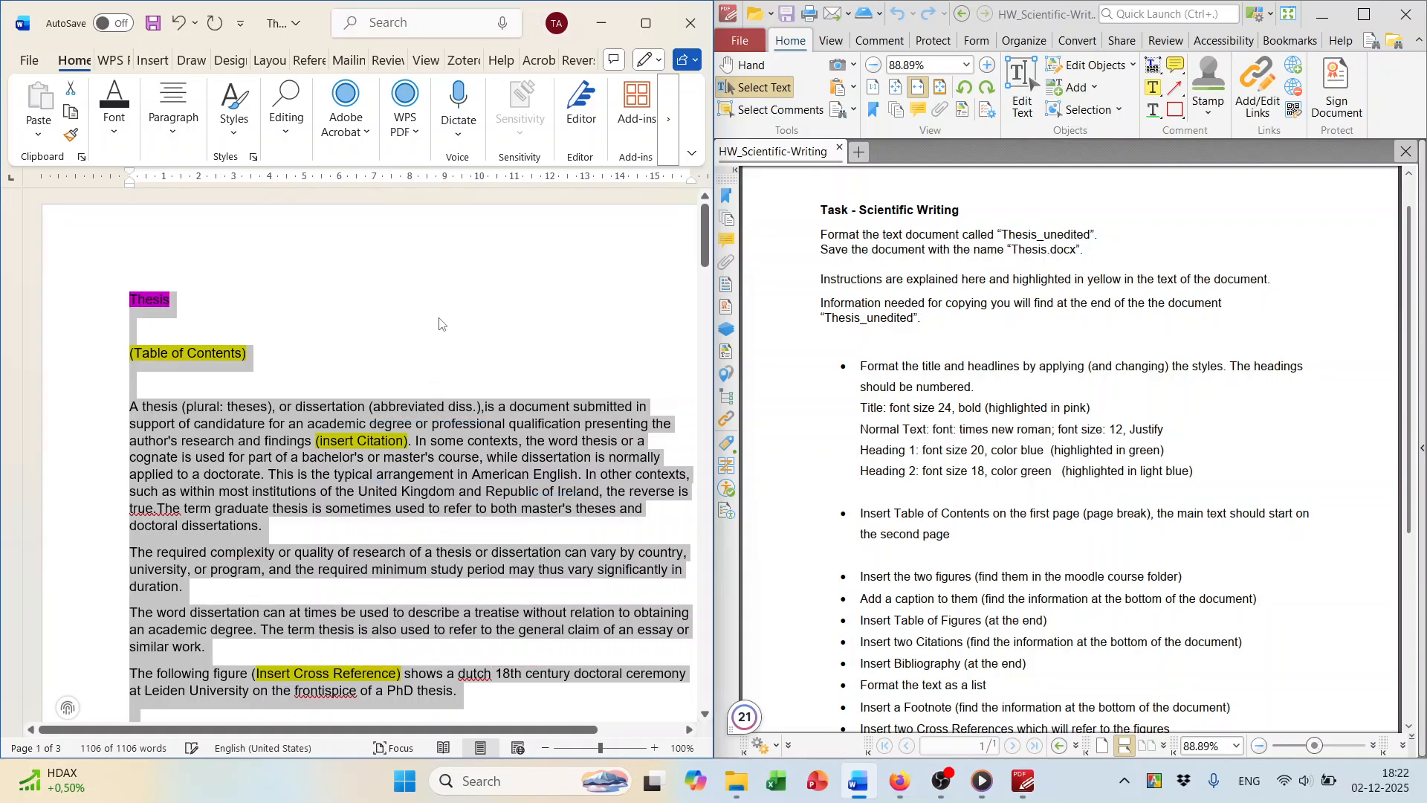
{"action": "left_click", "coordinate": [436, 315]}
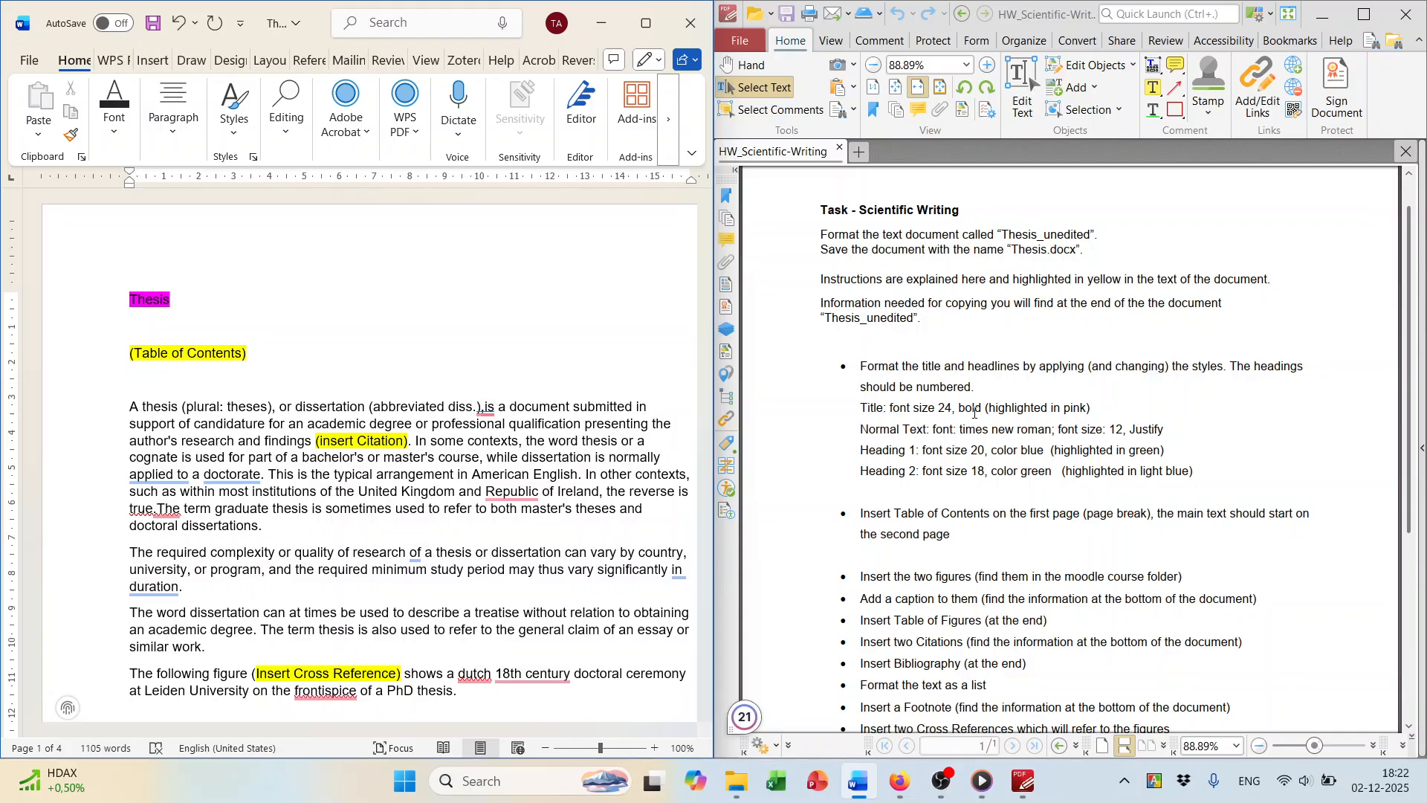
Select the pink-highlighted thesis title and modify the Title style to font size 24 and bold.
{"action": "left_click", "coordinate": [154, 302]}
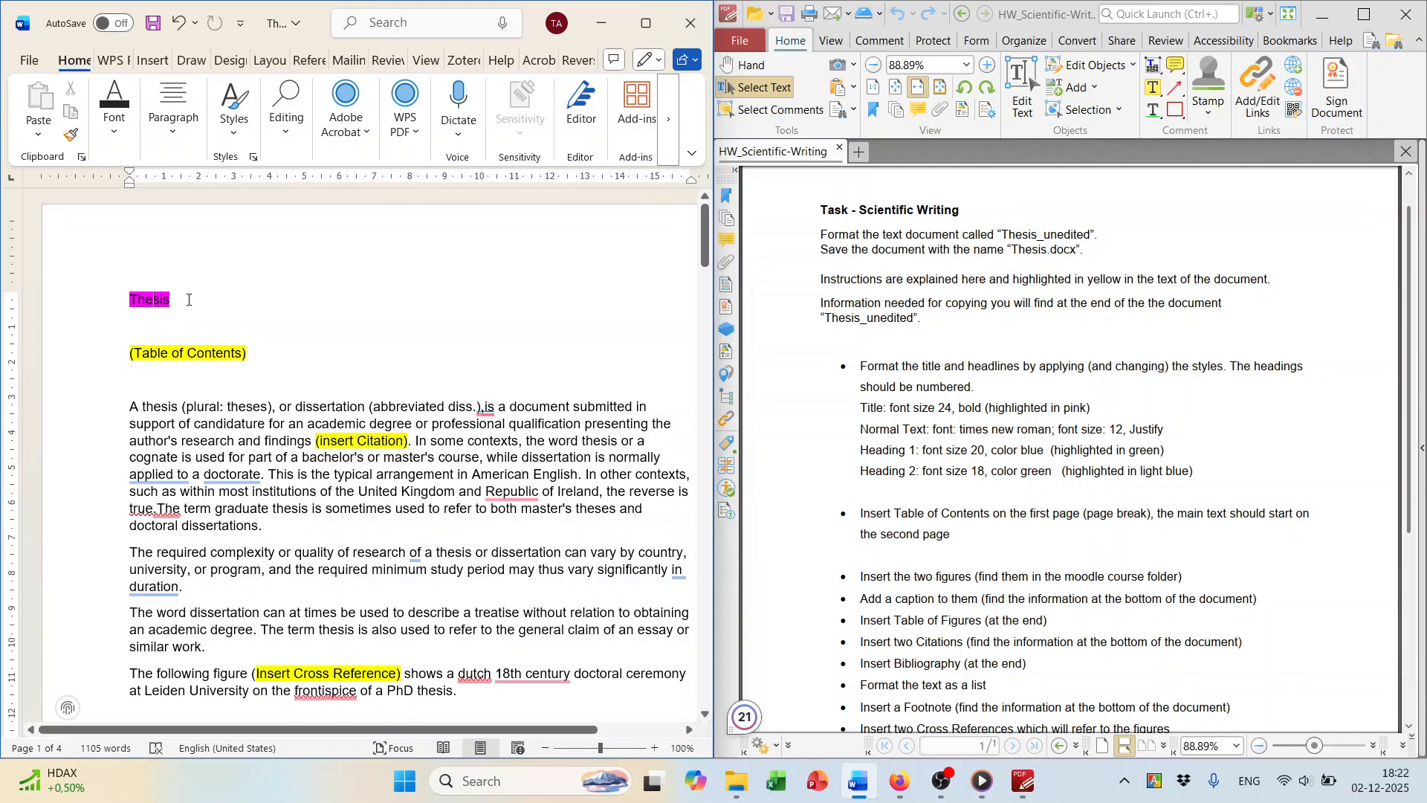
{"action": "left_click_drag", "start_coordinate": [126, 299], "coordinate": [177, 300]}
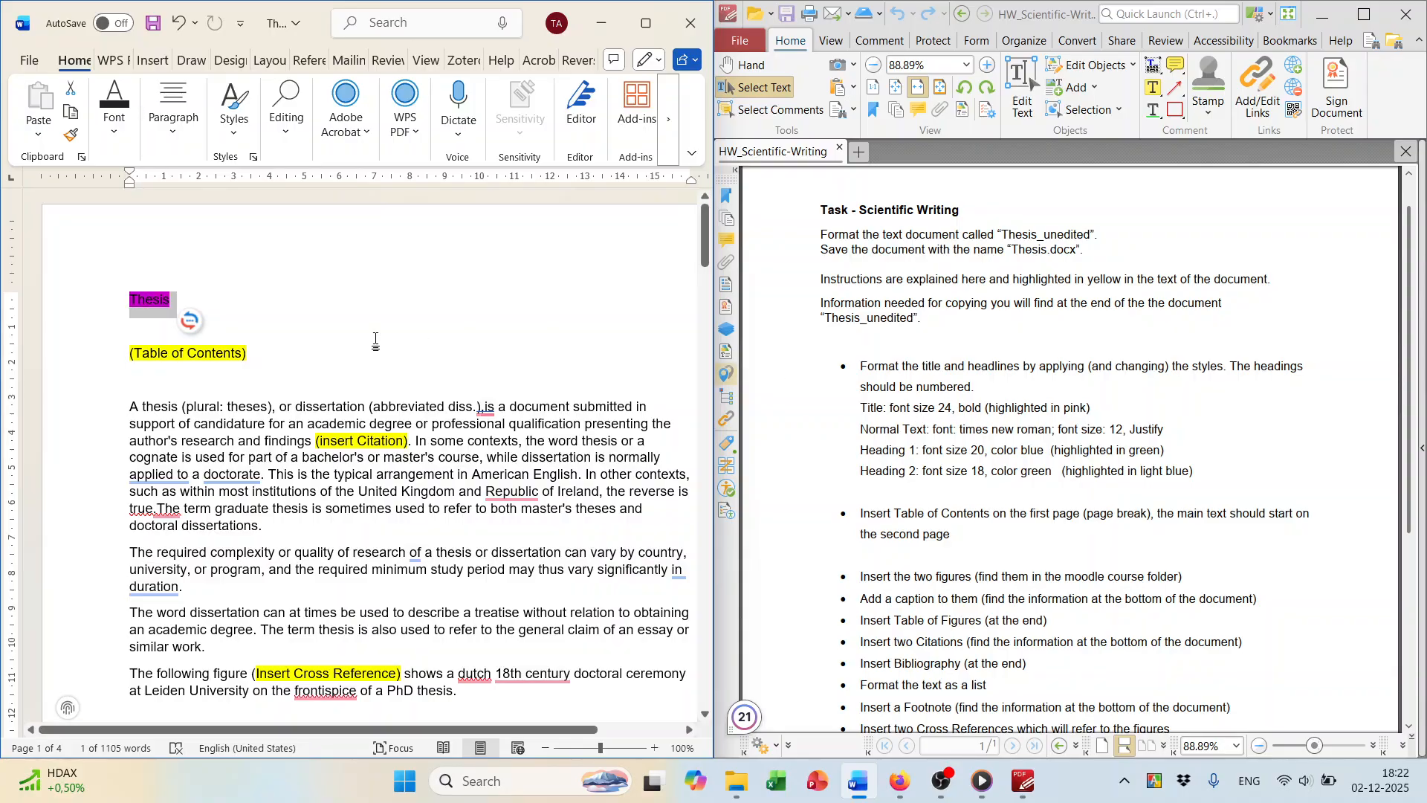
{"action": "left_click", "coordinate": [237, 141]}
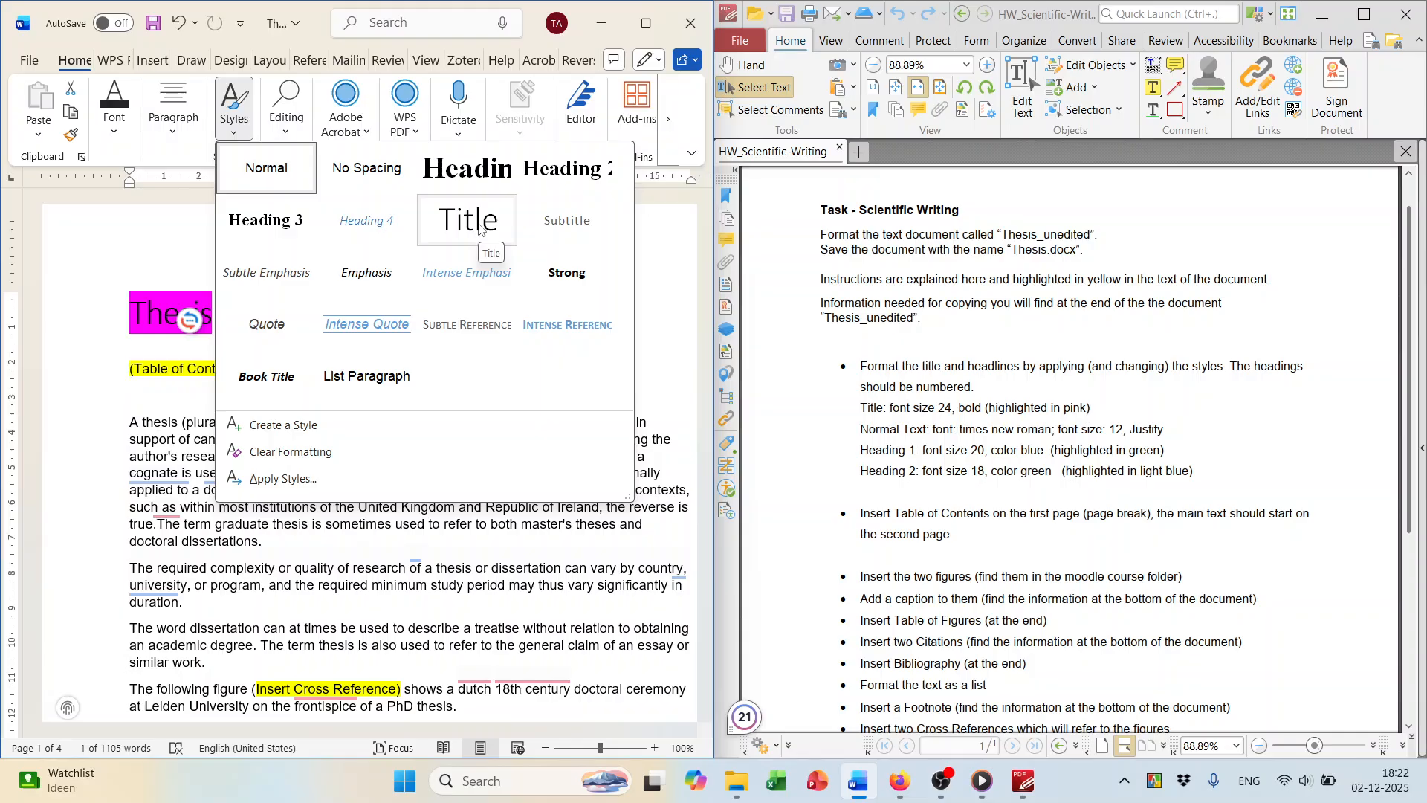
{"action": "right_click", "coordinate": [480, 229]}
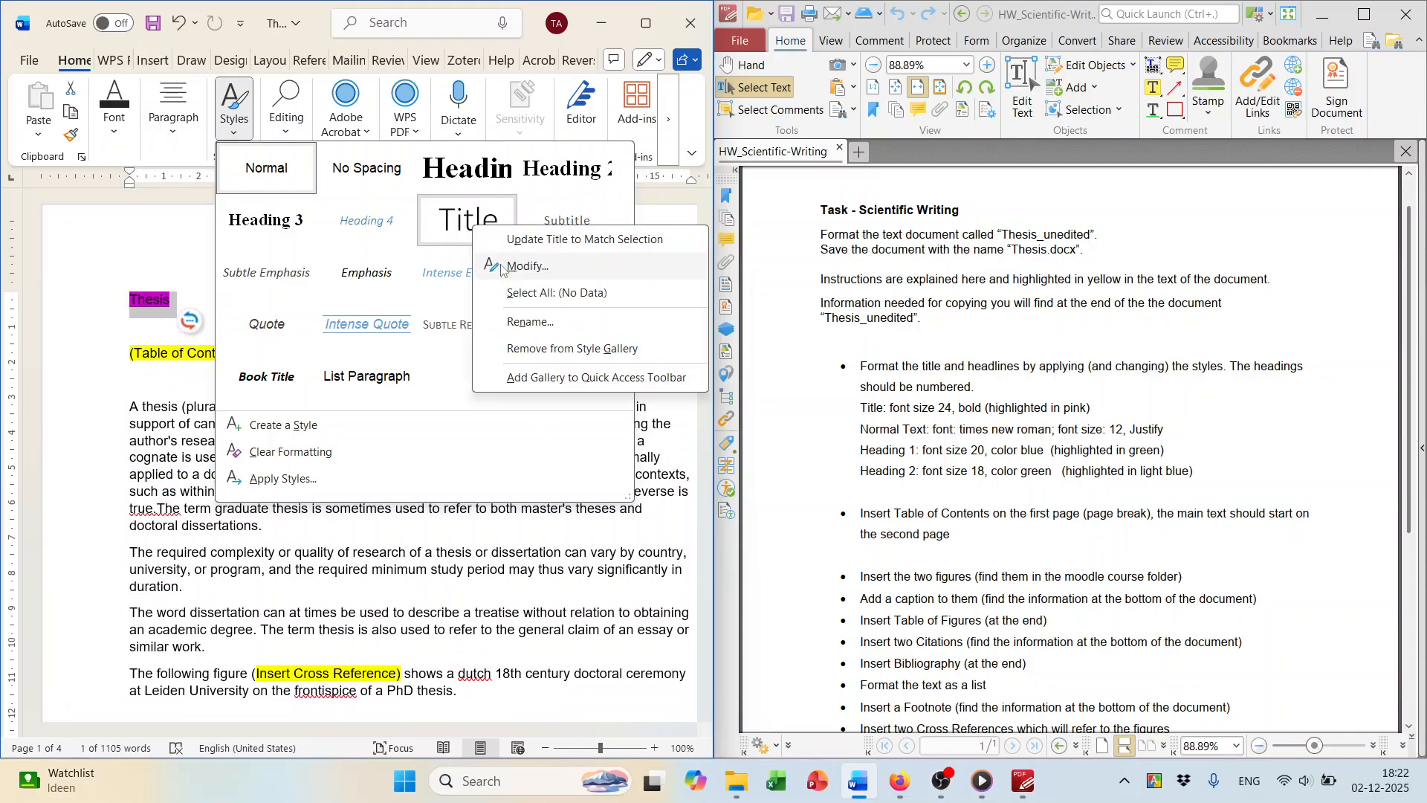
{"action": "left_click", "coordinate": [527, 266]}
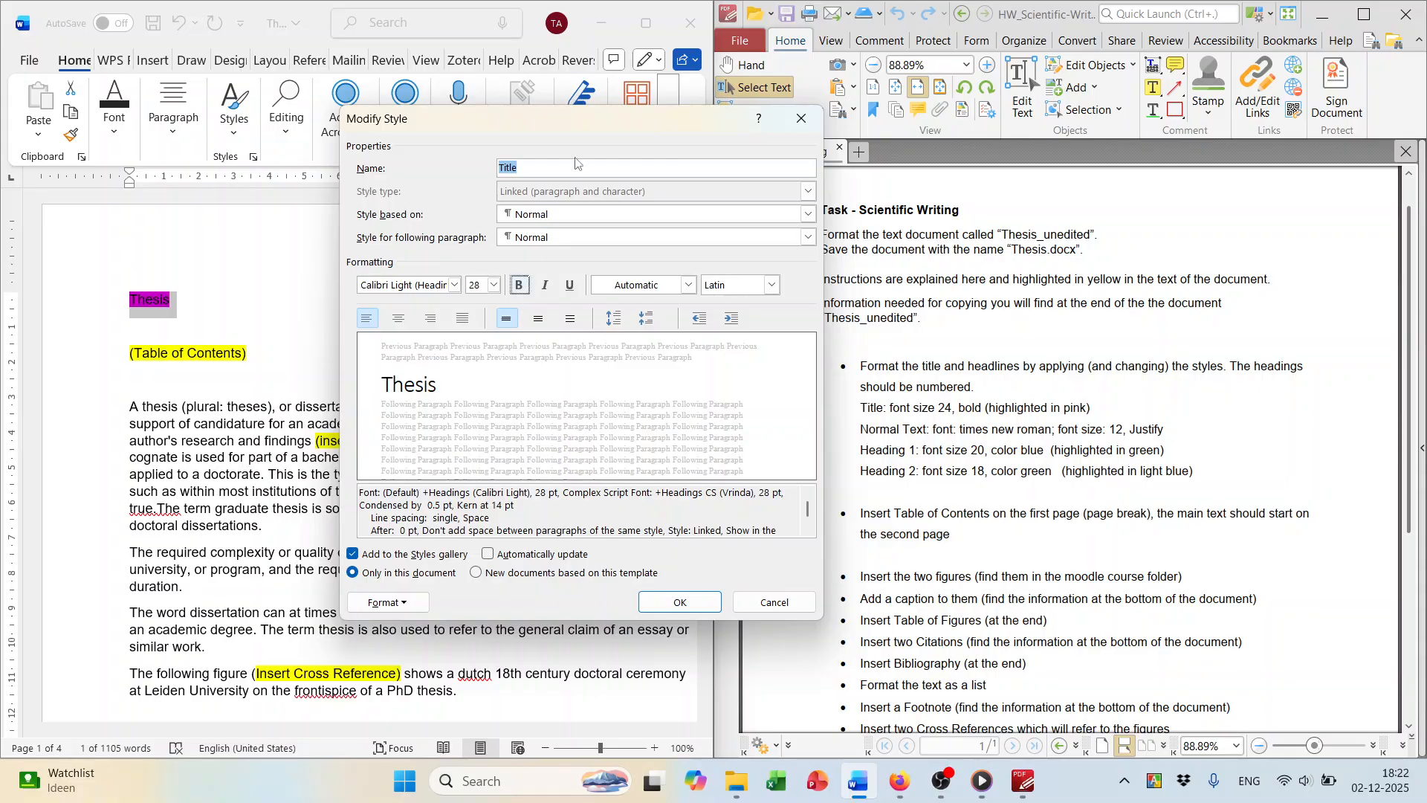
{"action": "left_click_drag", "start_coordinate": [595, 117], "coordinate": [454, 125]}
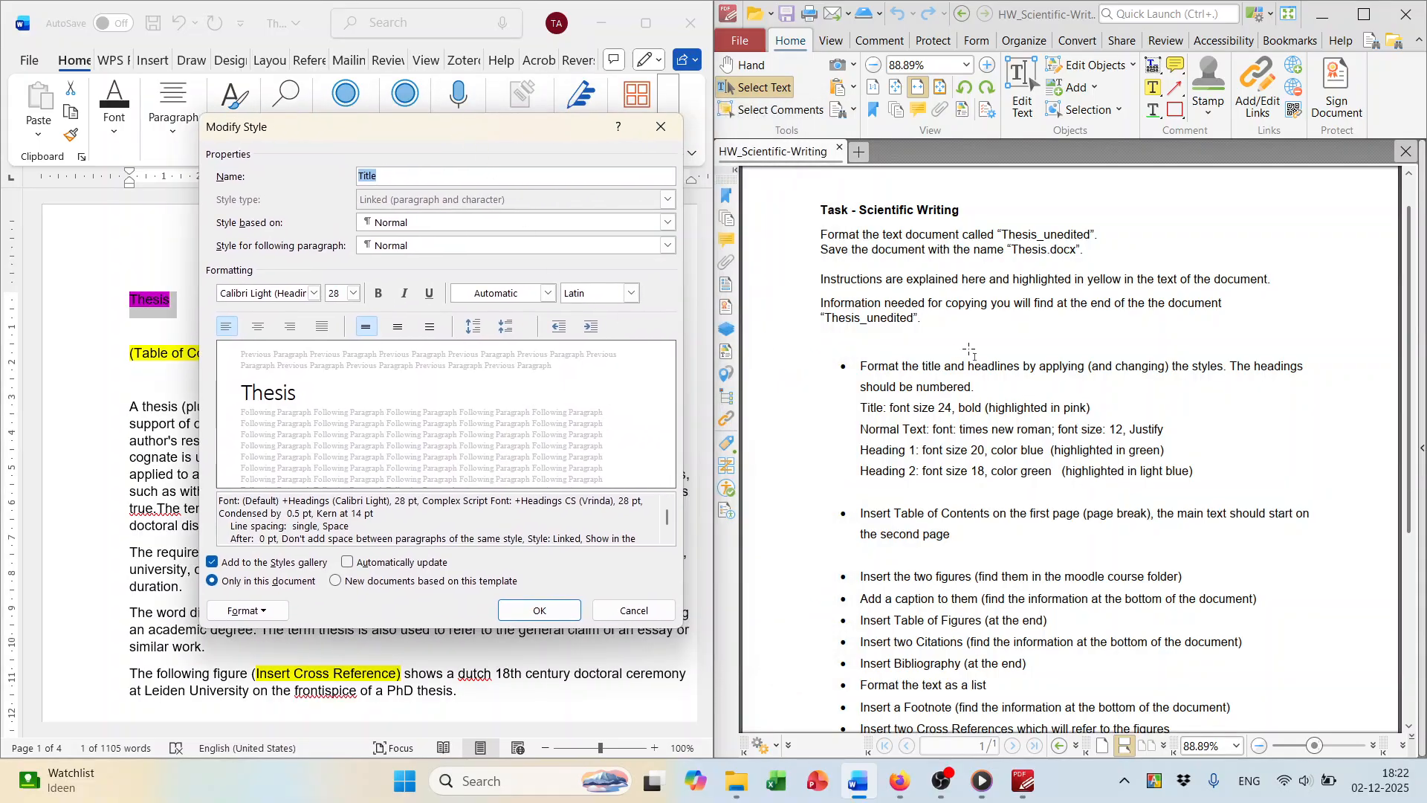
{"action": "left_click", "coordinate": [354, 294]}
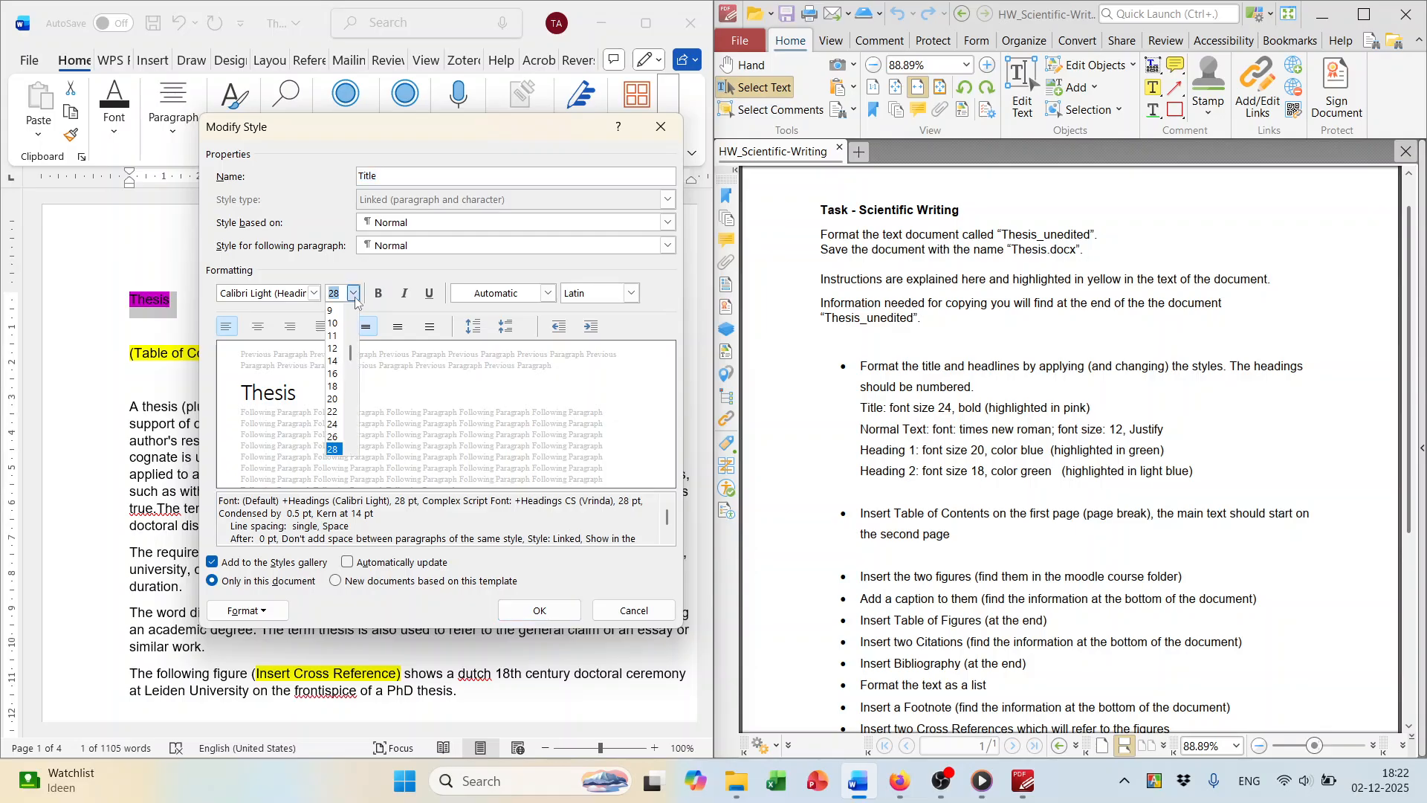
{"action": "left_click", "coordinate": [332, 424]}
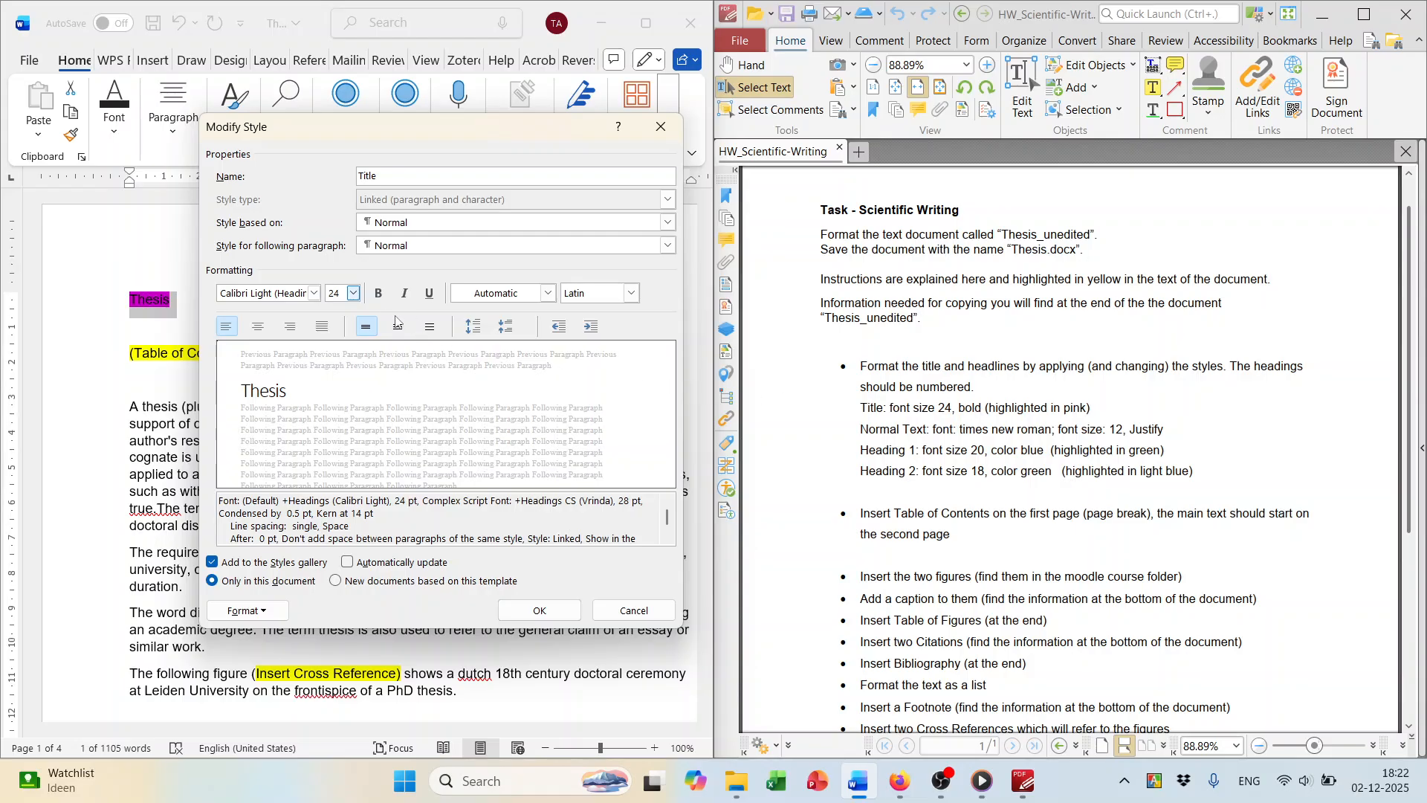
{"action": "left_click", "coordinate": [379, 295]}
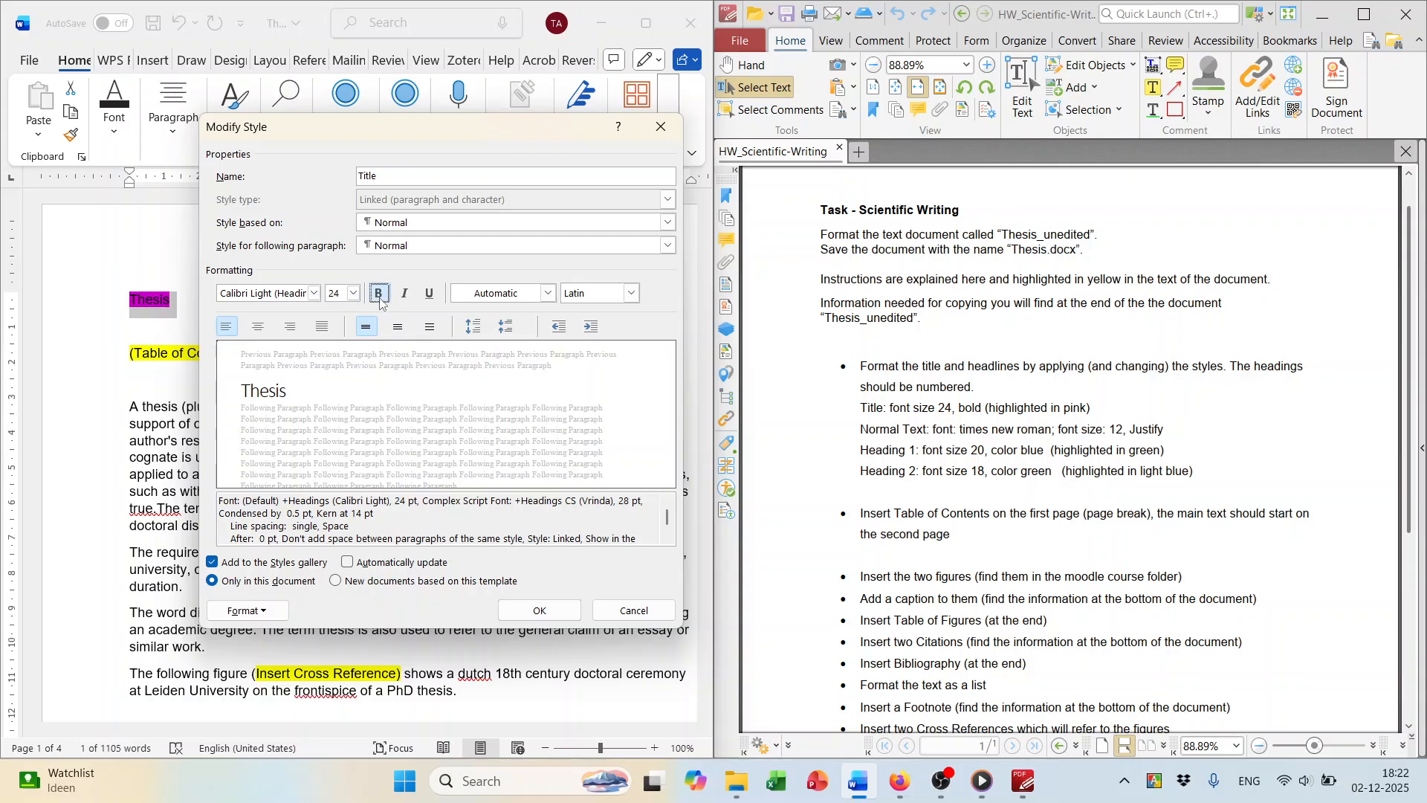
{"action": "left_click", "coordinate": [542, 623]}
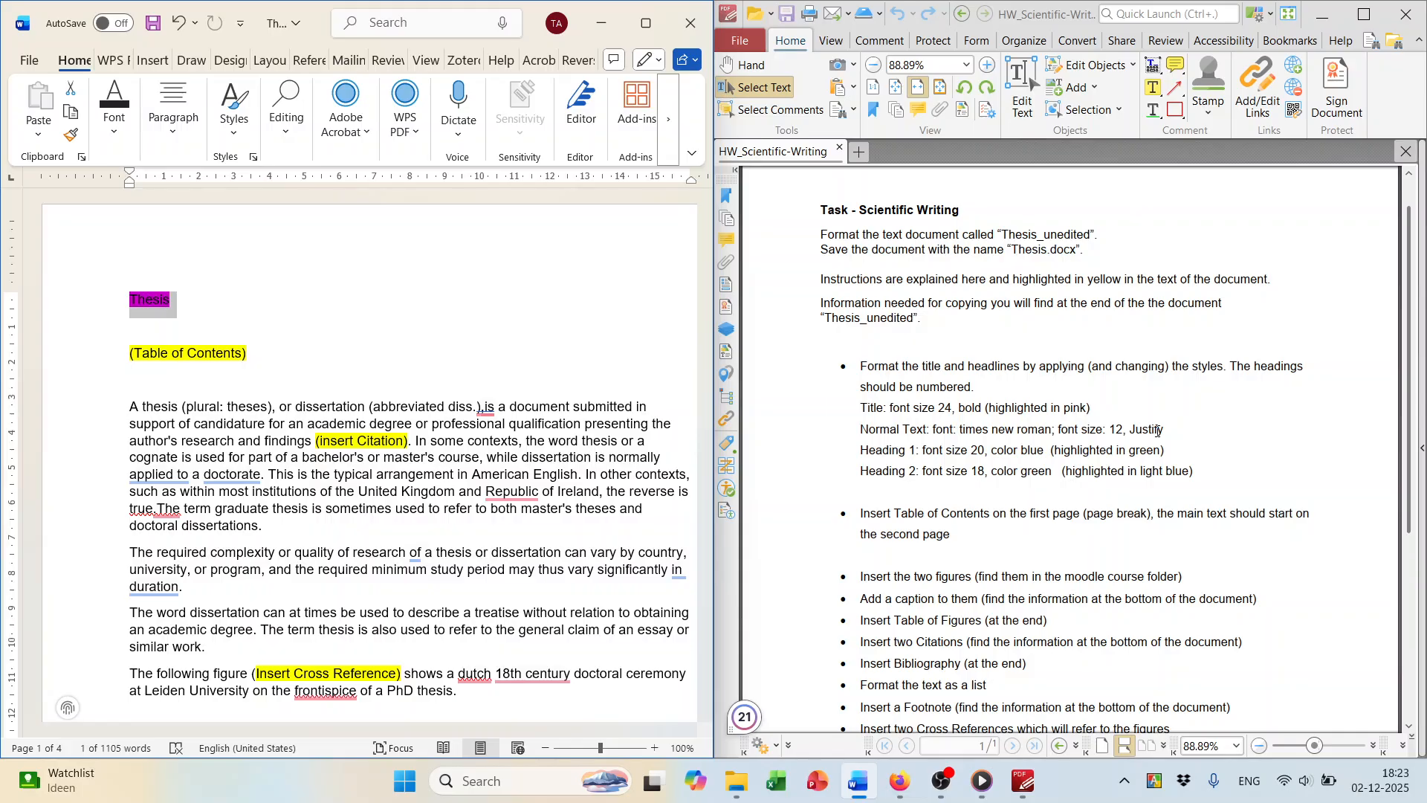
Modify the Normal style to Times New Roman, font size 12, with justified alignment.
{"action": "left_click", "coordinate": [241, 140]}
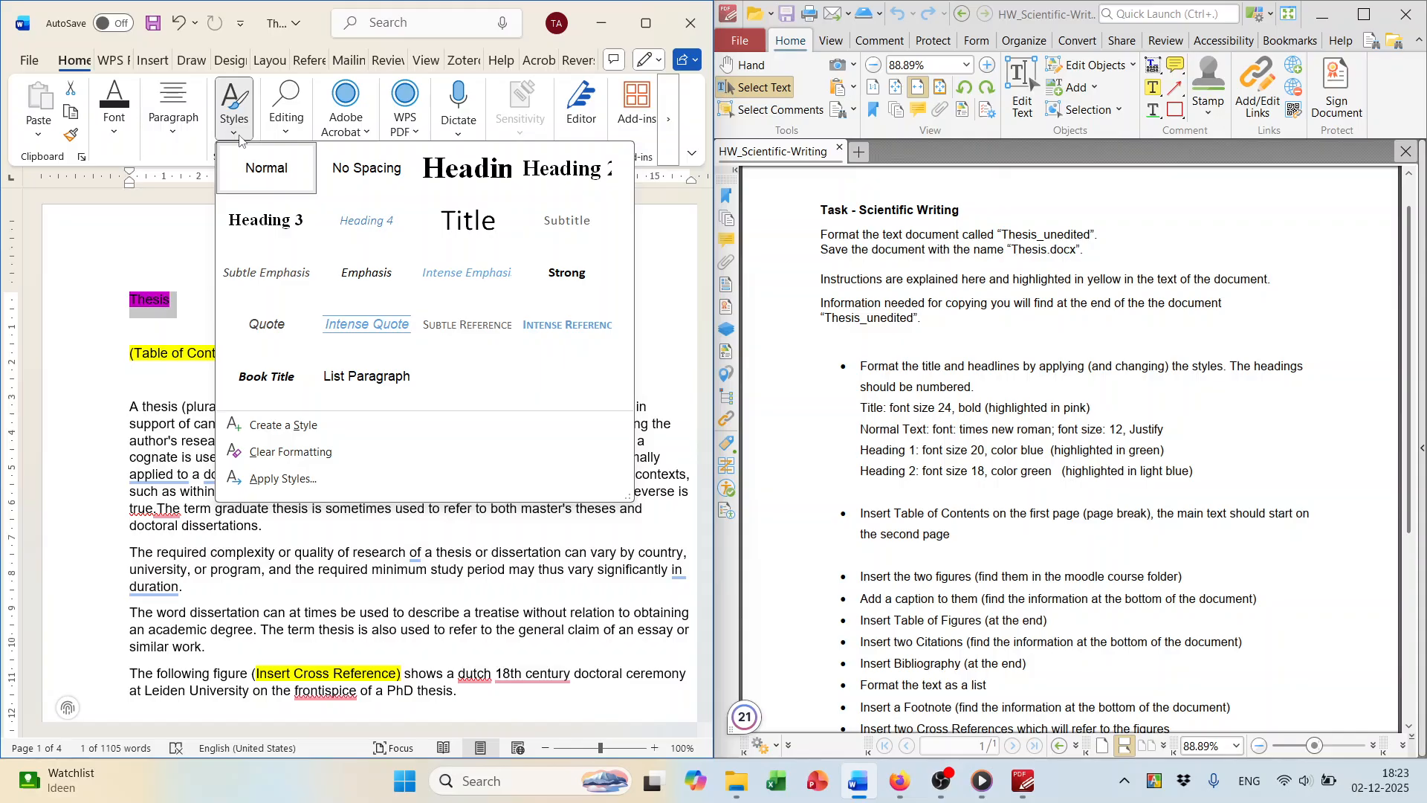
{"action": "right_click", "coordinate": [266, 171]}
{"action": "left_click", "coordinate": [303, 215]}
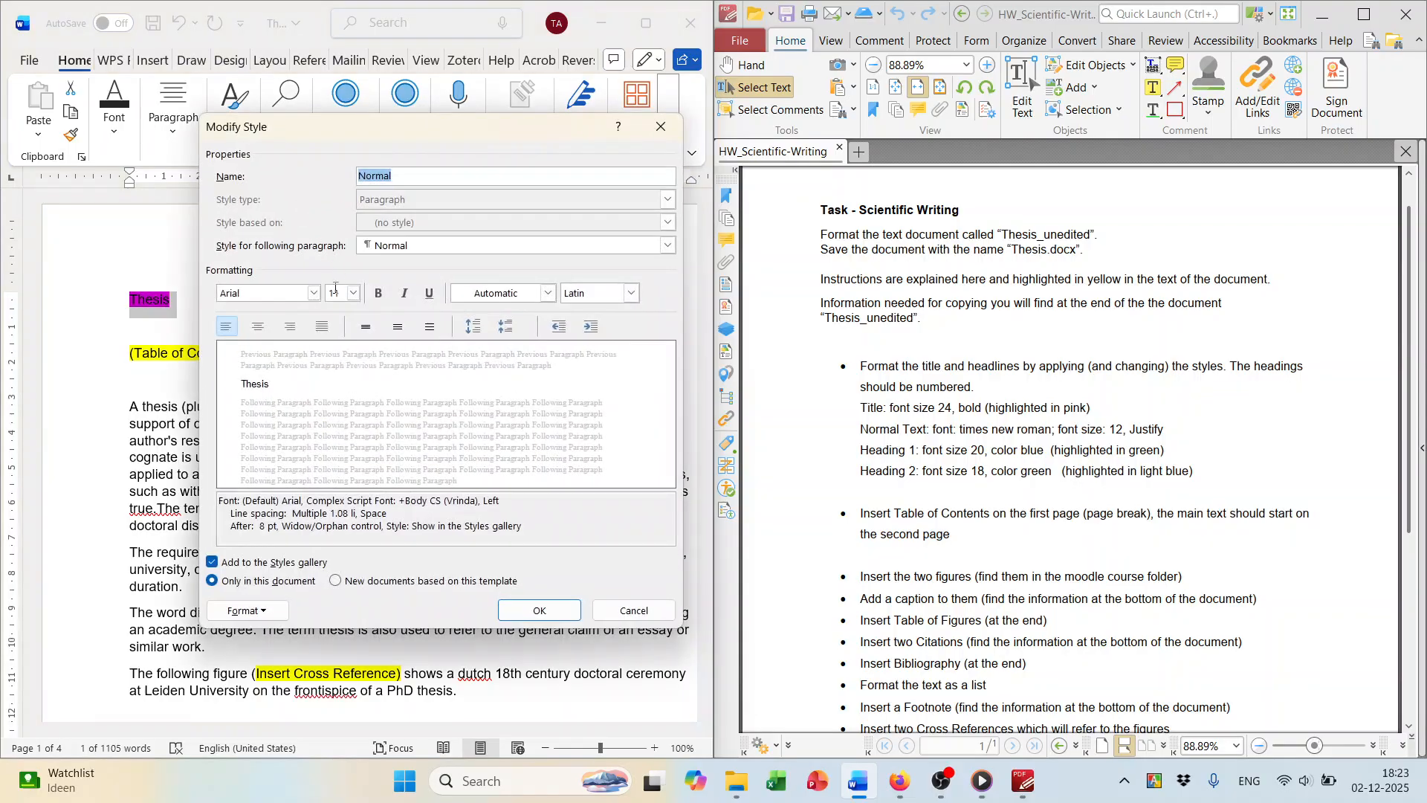
{"action": "left_click", "coordinate": [313, 293]}
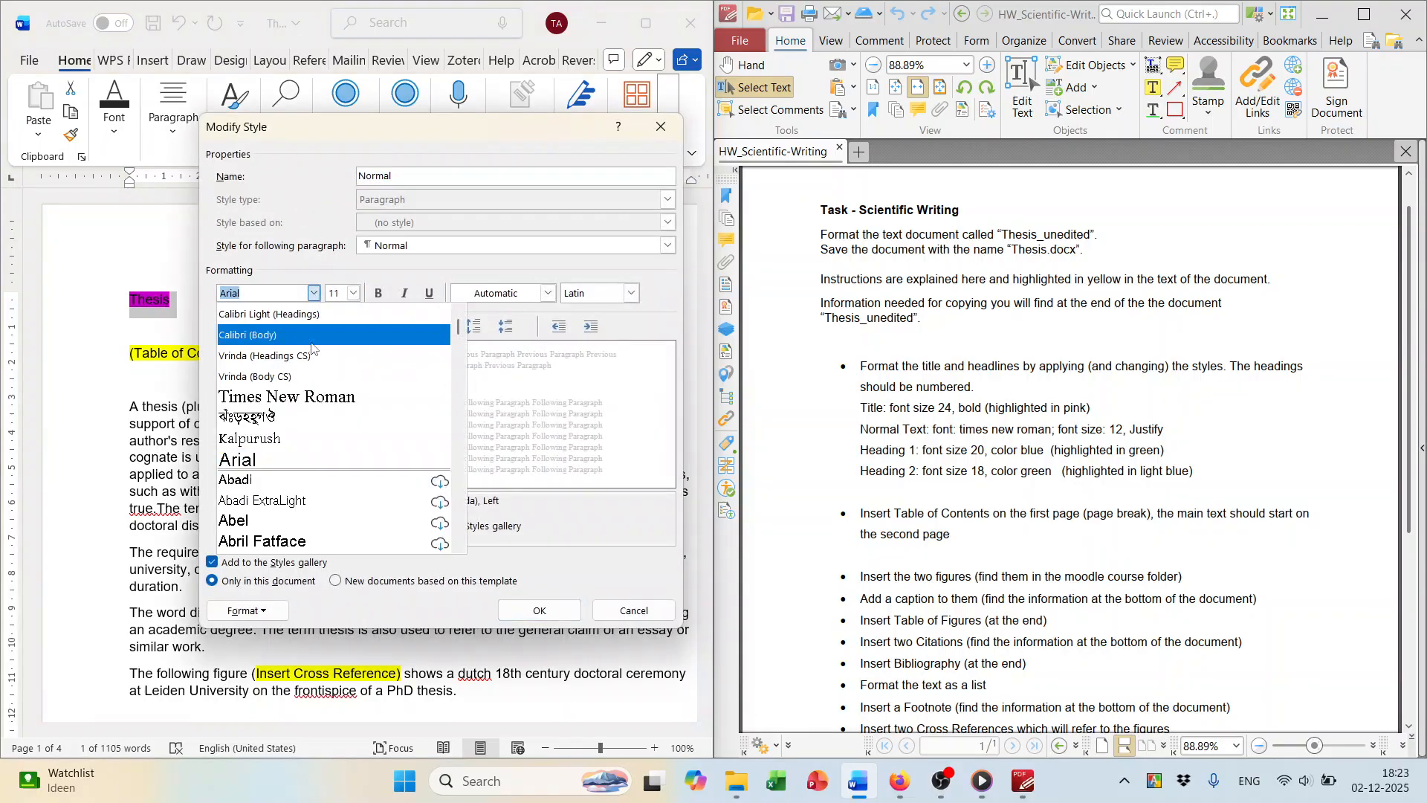
{"action": "left_click", "coordinate": [305, 398]}
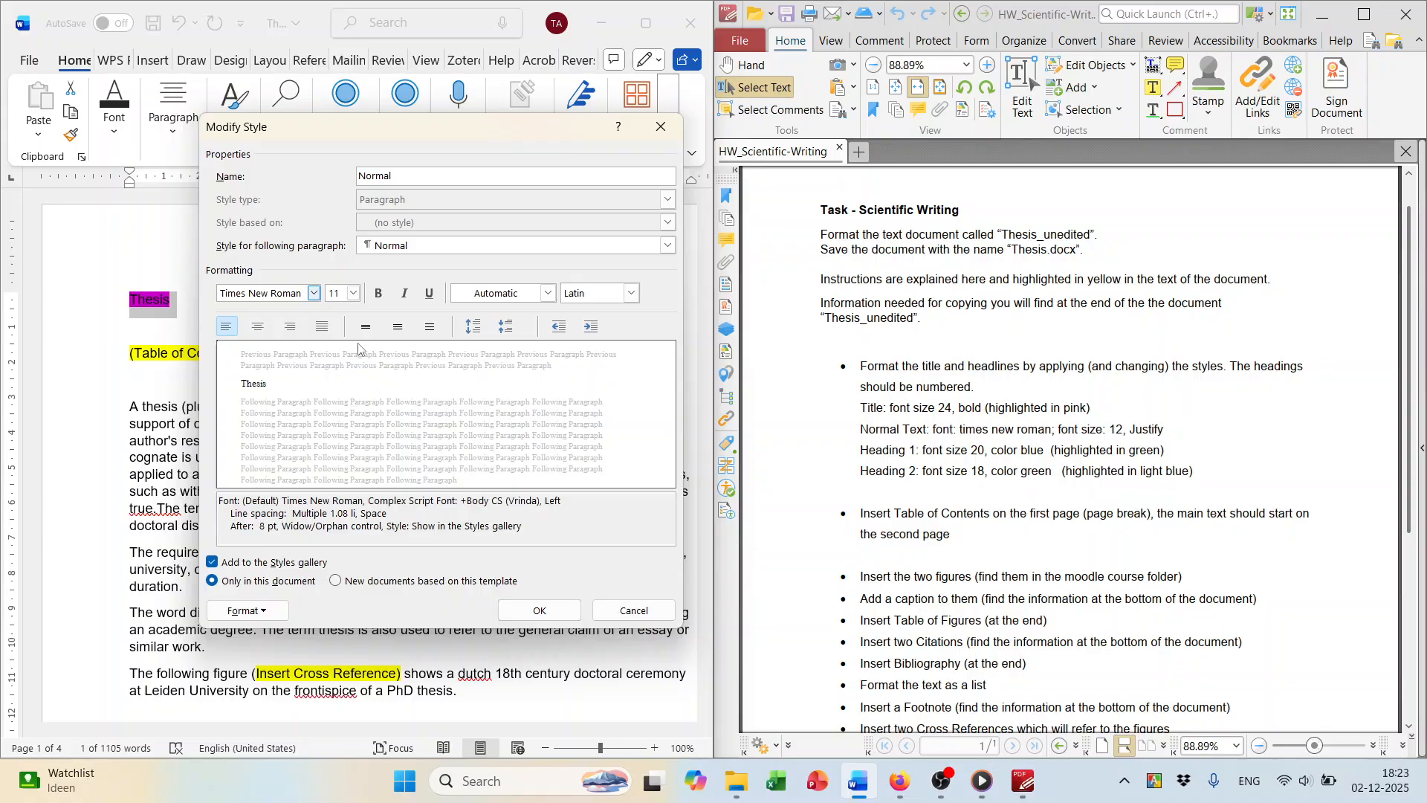
{"action": "left_click", "coordinate": [353, 293]}
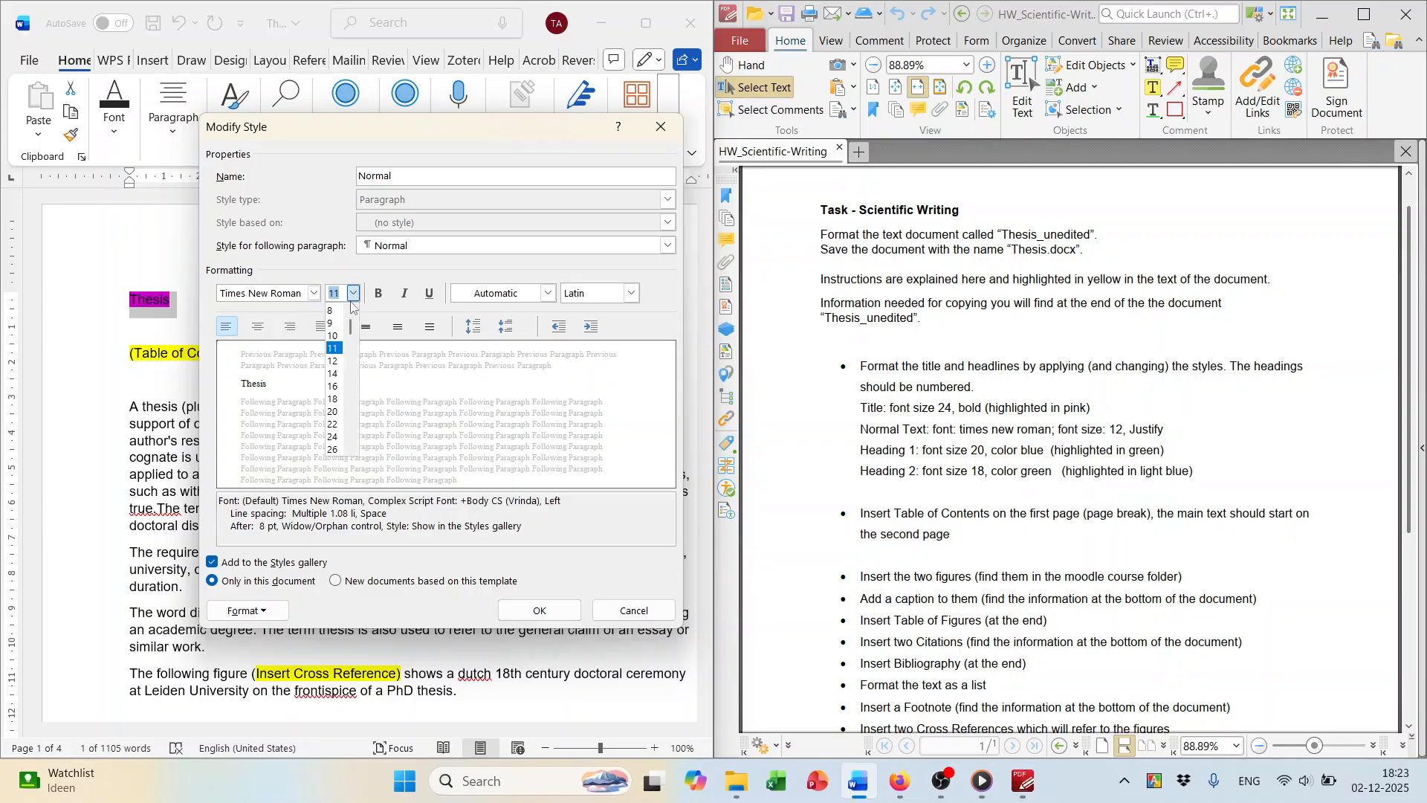
{"action": "left_click", "coordinate": [337, 359]}
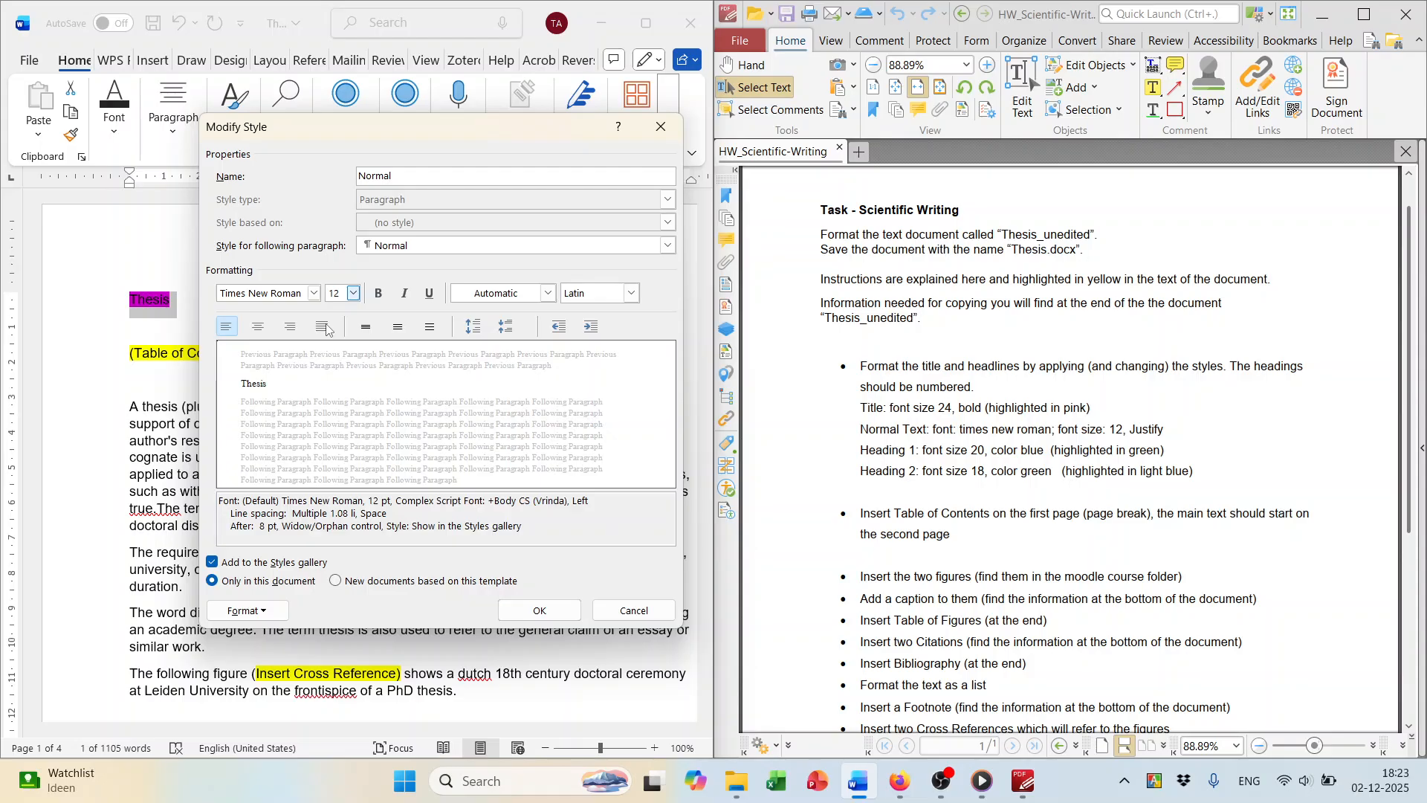
{"action": "left_click", "coordinate": [323, 327]}
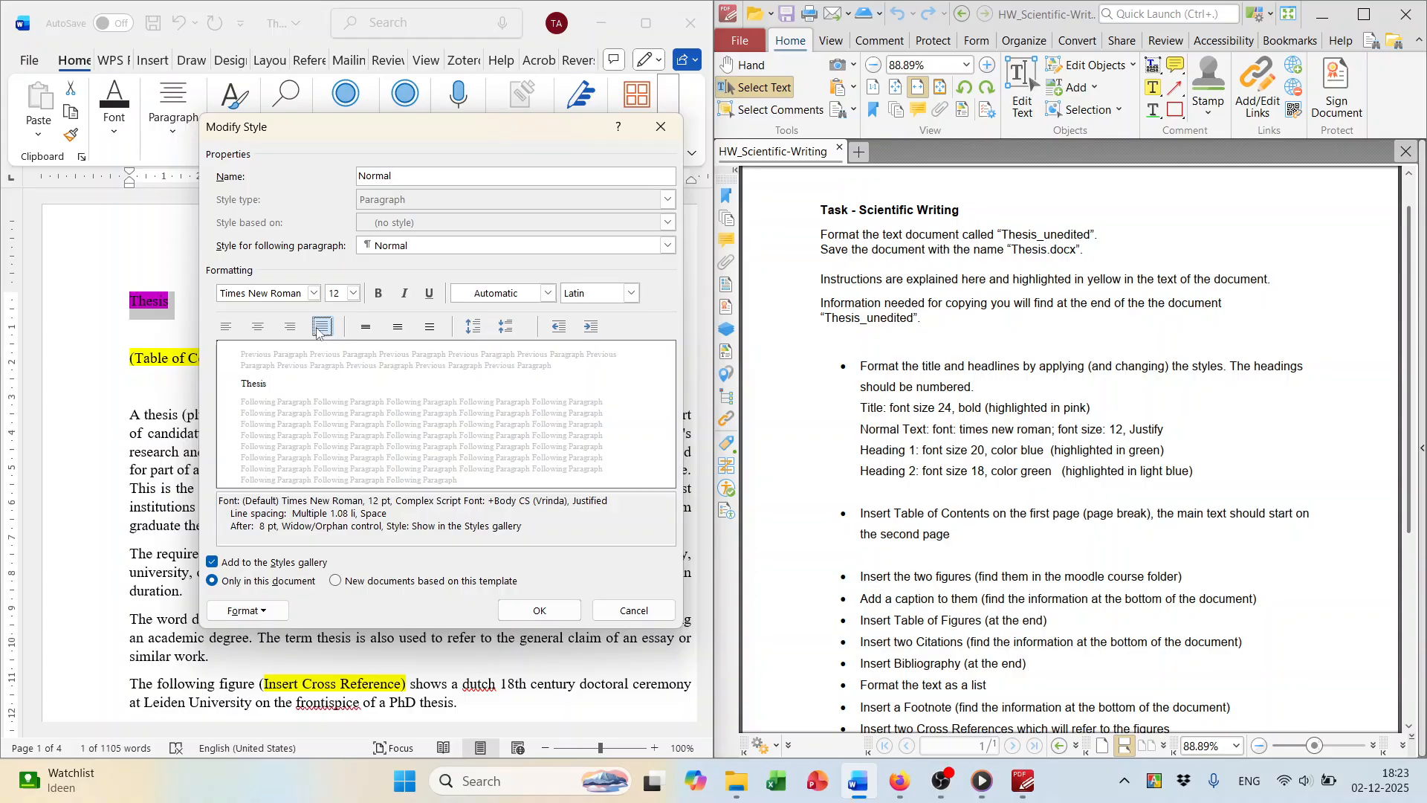
{"action": "left_click", "coordinate": [541, 611]}
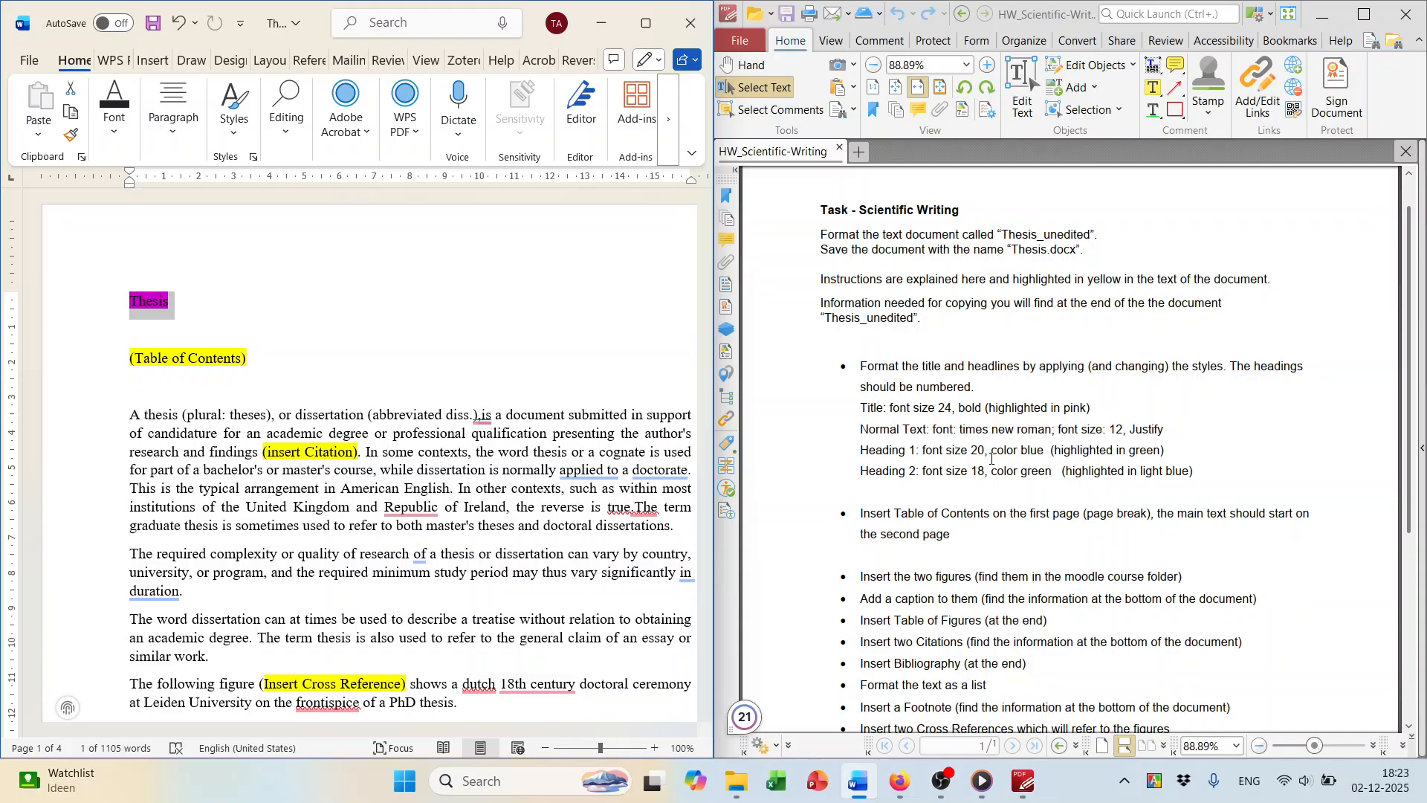
Modify the Heading 1 style to font size 20 with the blue Accent 5 theme color.
{"action": "scroll", "coordinate": [428, 397], "scroll_direction": "down", "scroll_amount": 2}
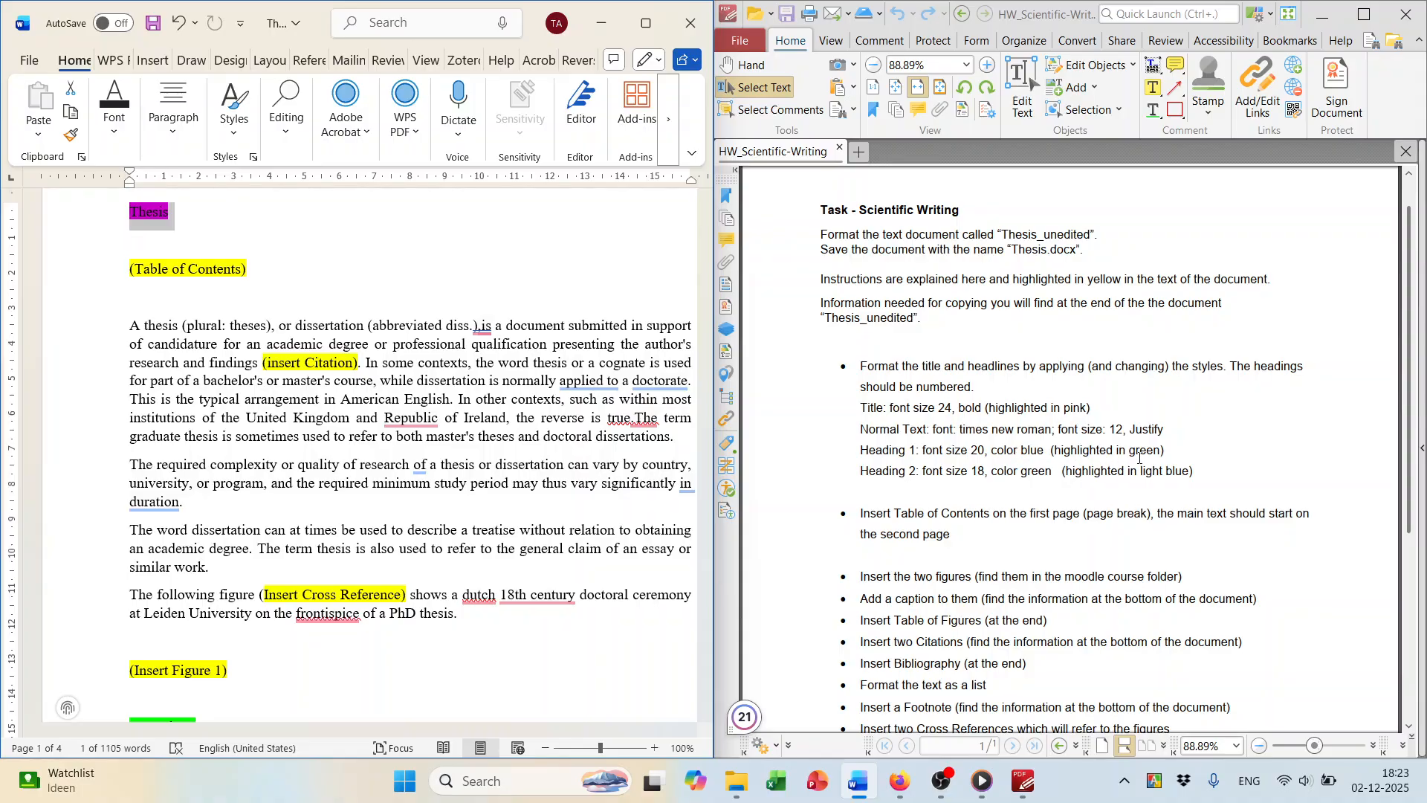
{"action": "left_click", "coordinate": [242, 132]}
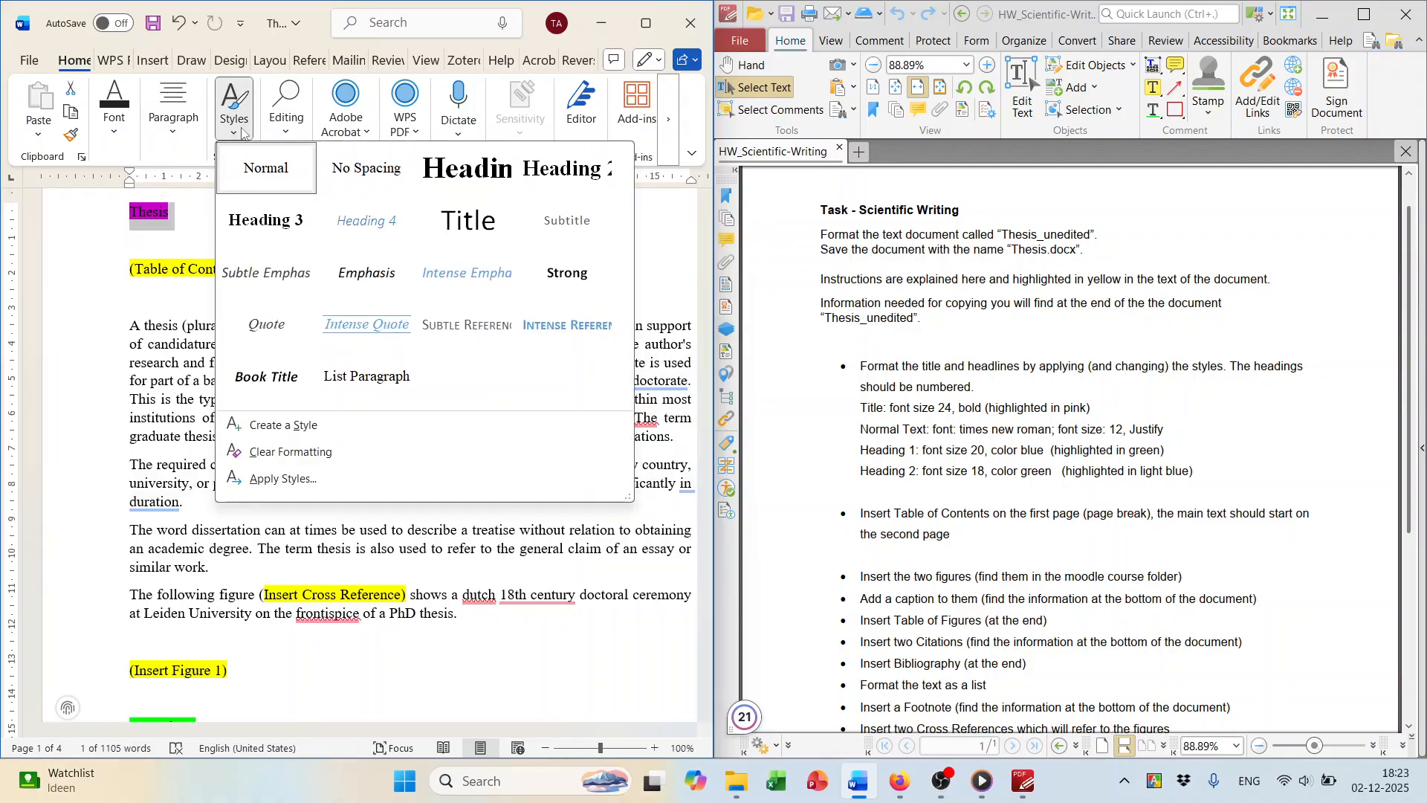
{"action": "right_click", "coordinate": [457, 178]}
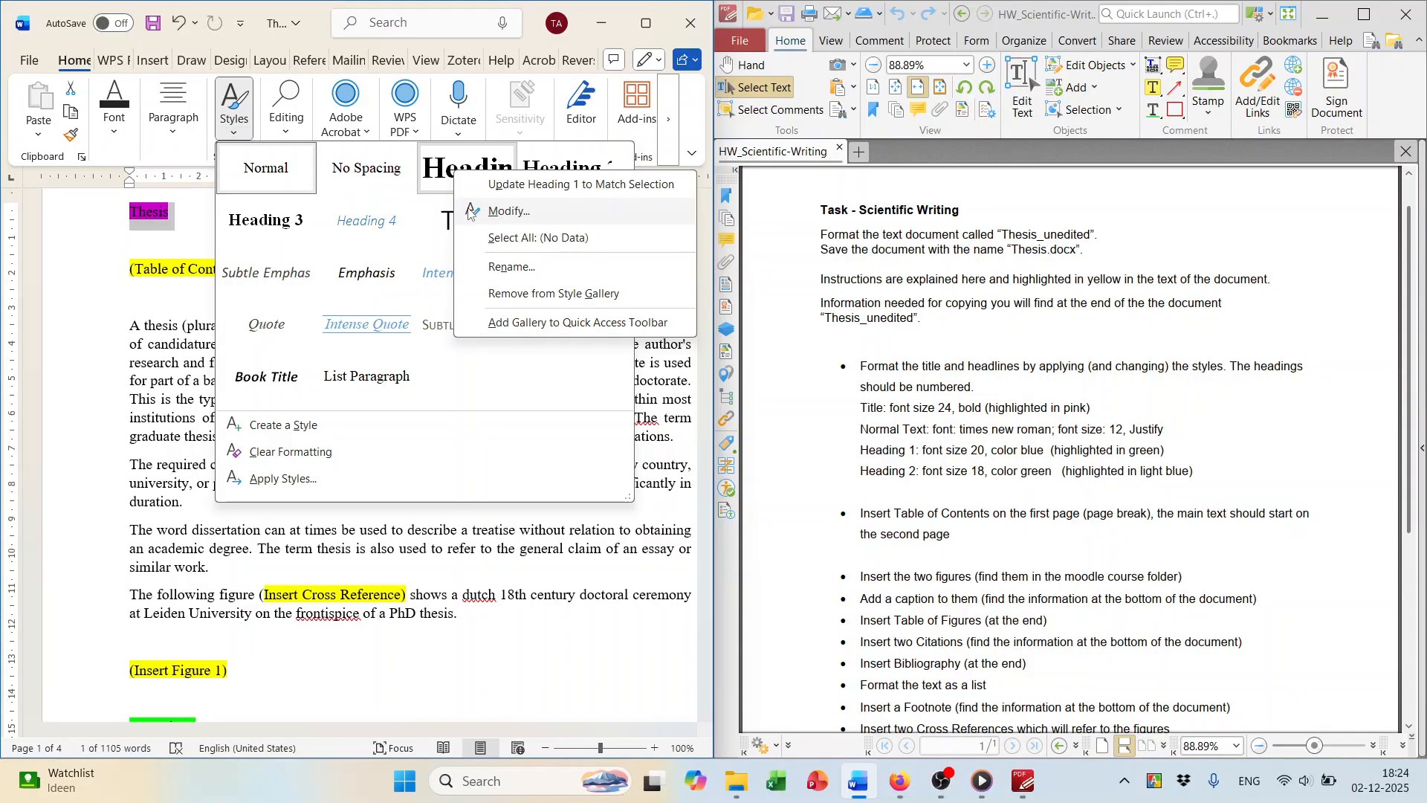
{"action": "left_click", "coordinate": [476, 207]}
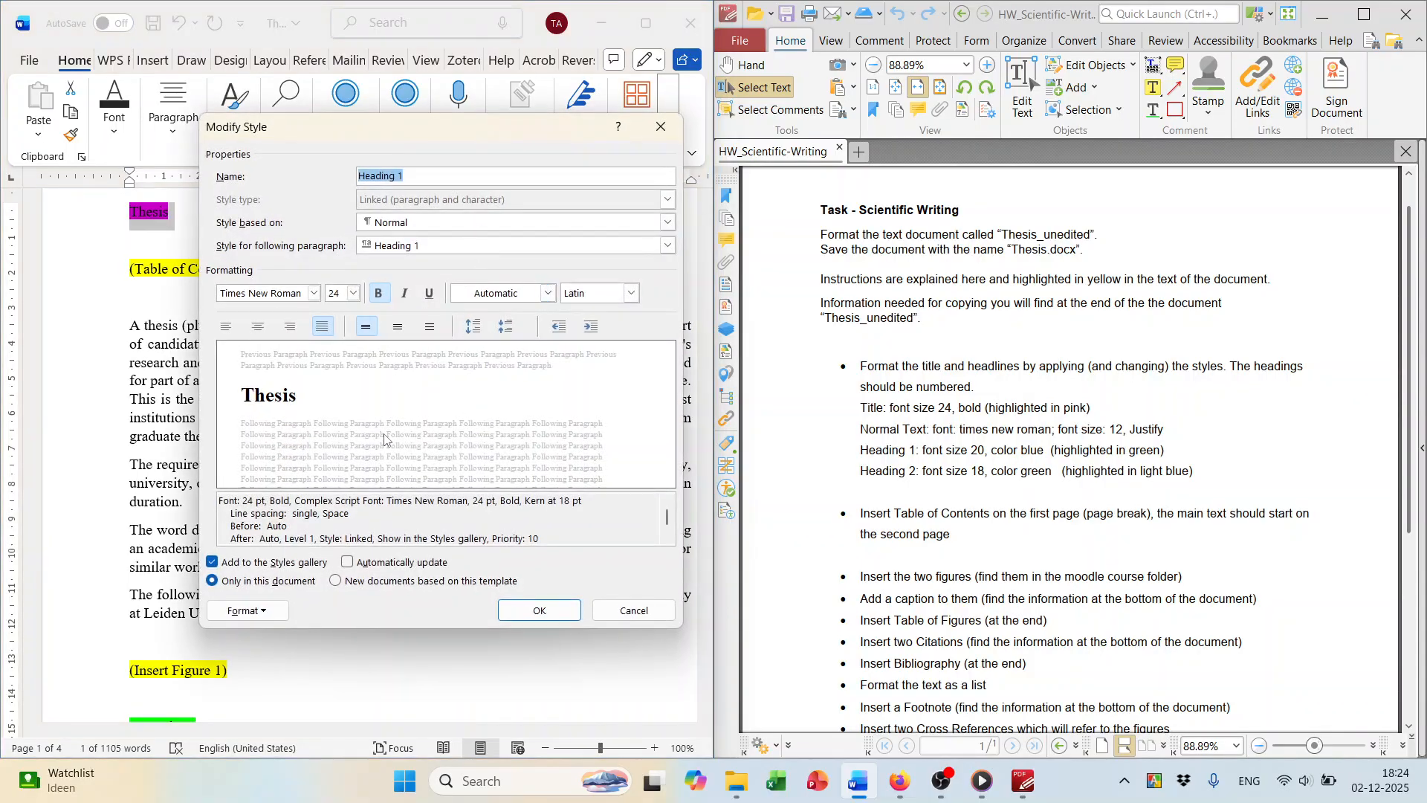
{"action": "left_click", "coordinate": [354, 292]}
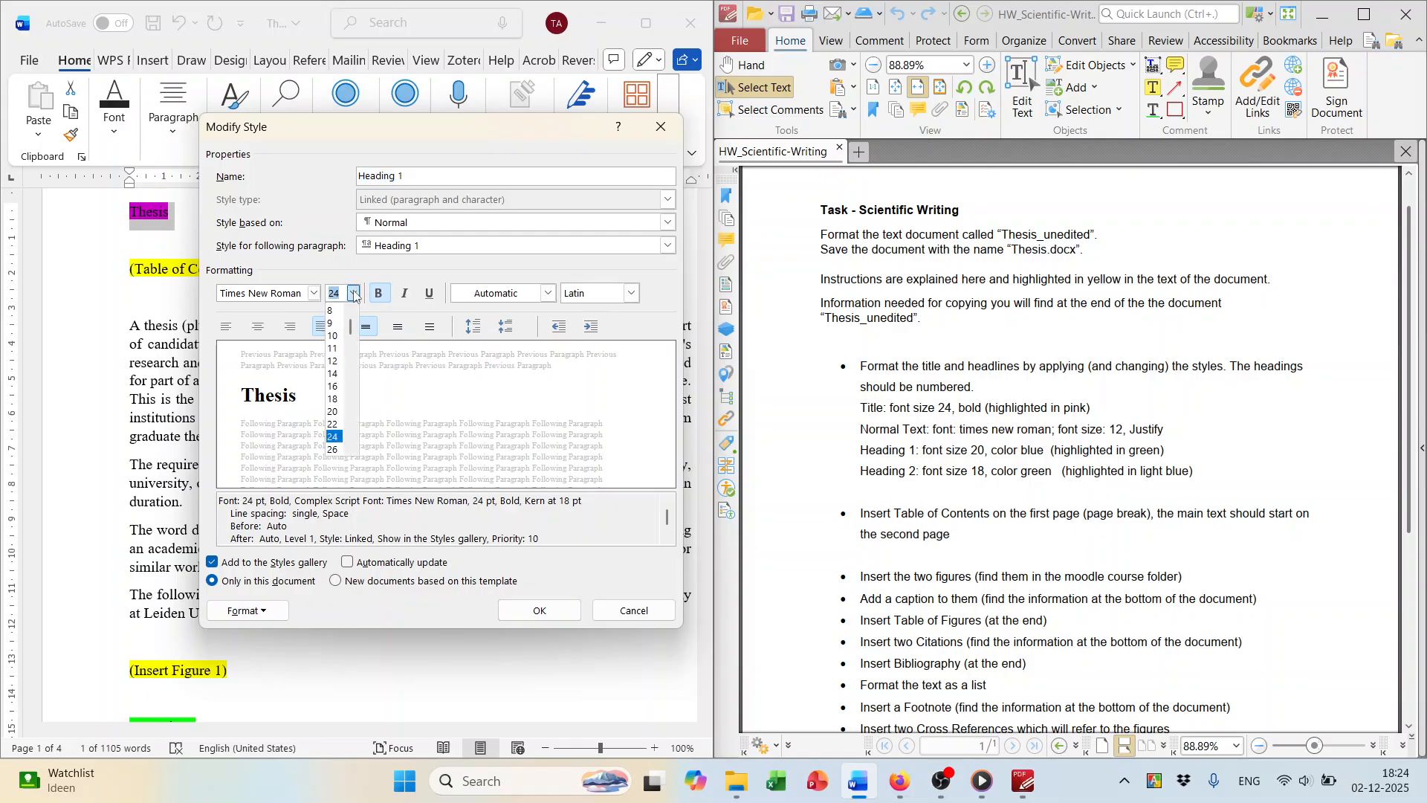
{"action": "left_click", "coordinate": [333, 411]}
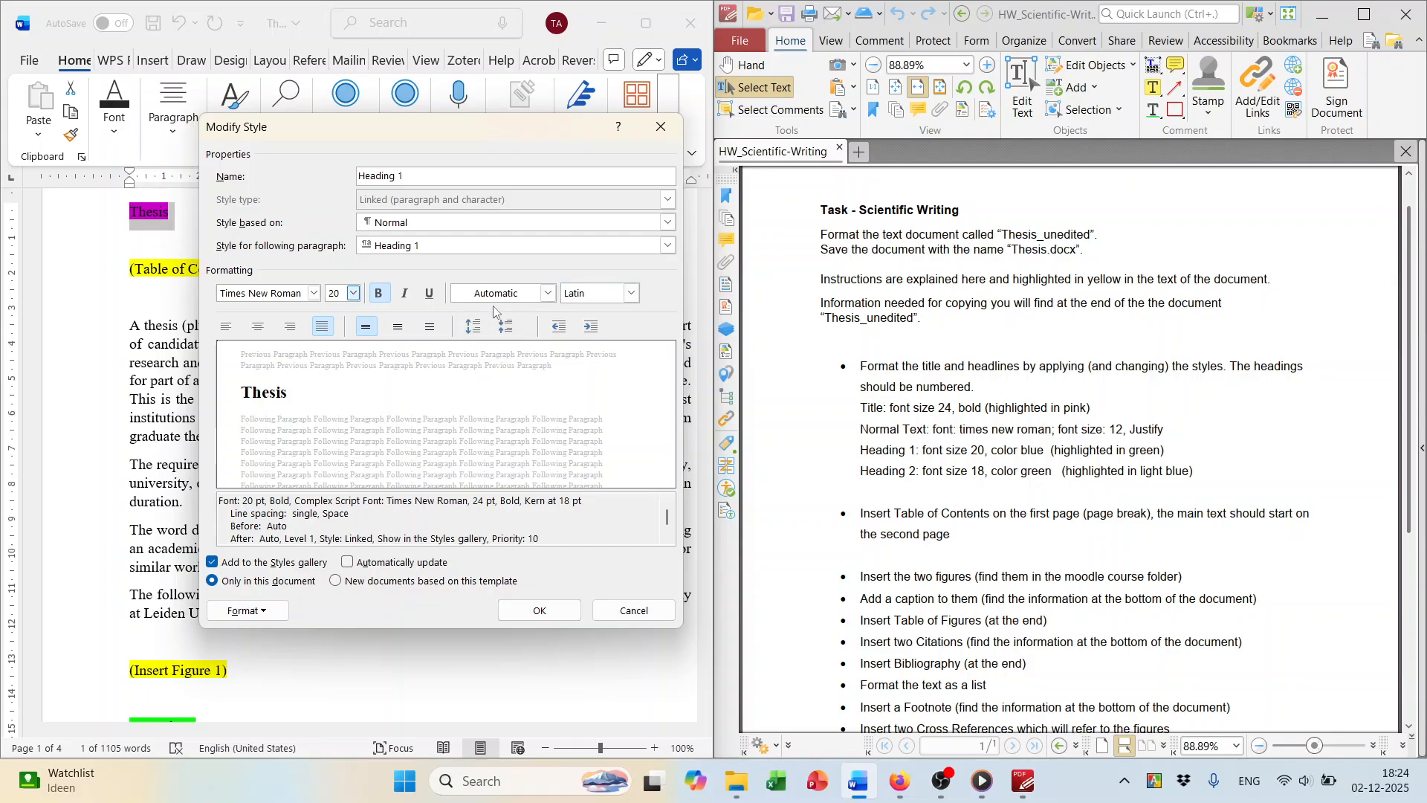
{"action": "left_click", "coordinate": [548, 294]}
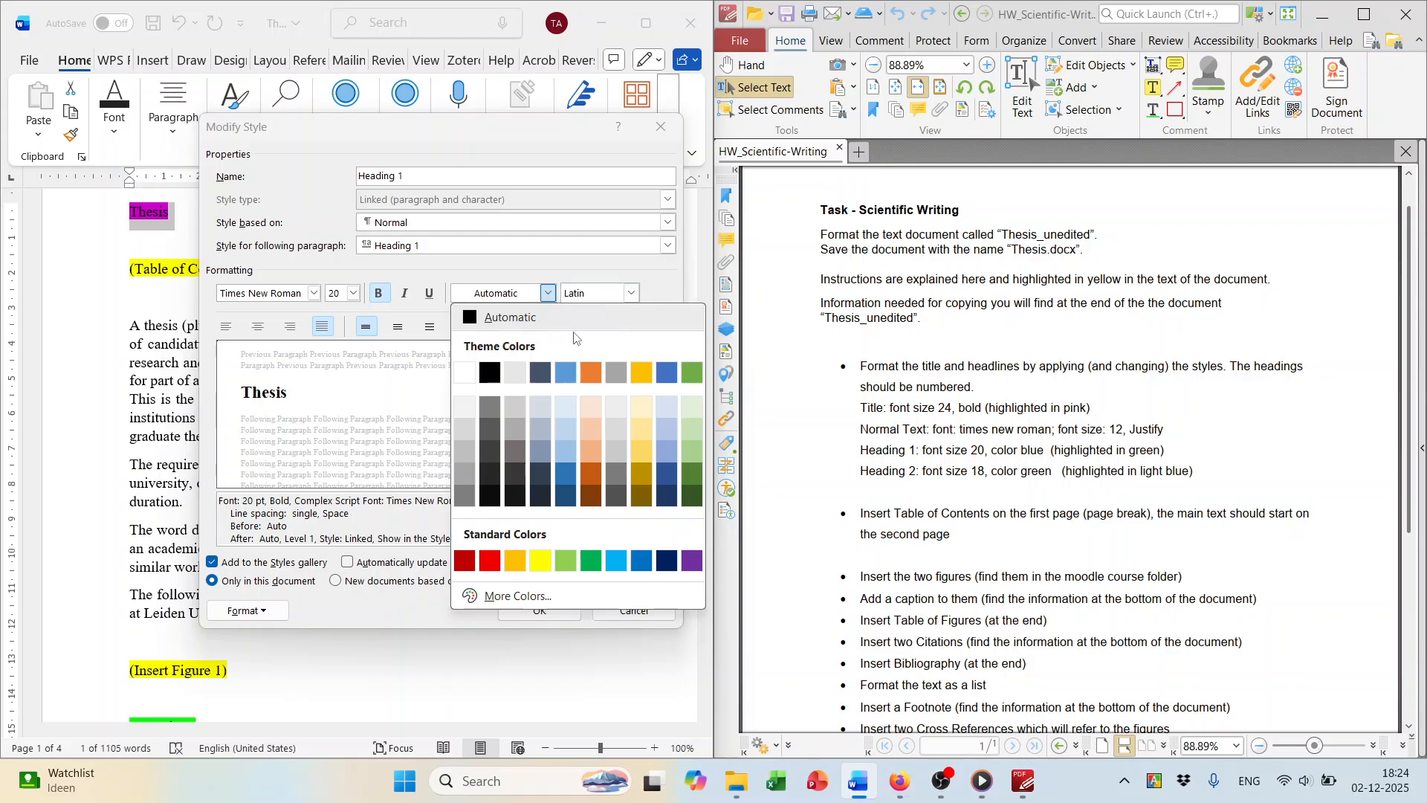
{"action": "left_click", "coordinate": [666, 374]}
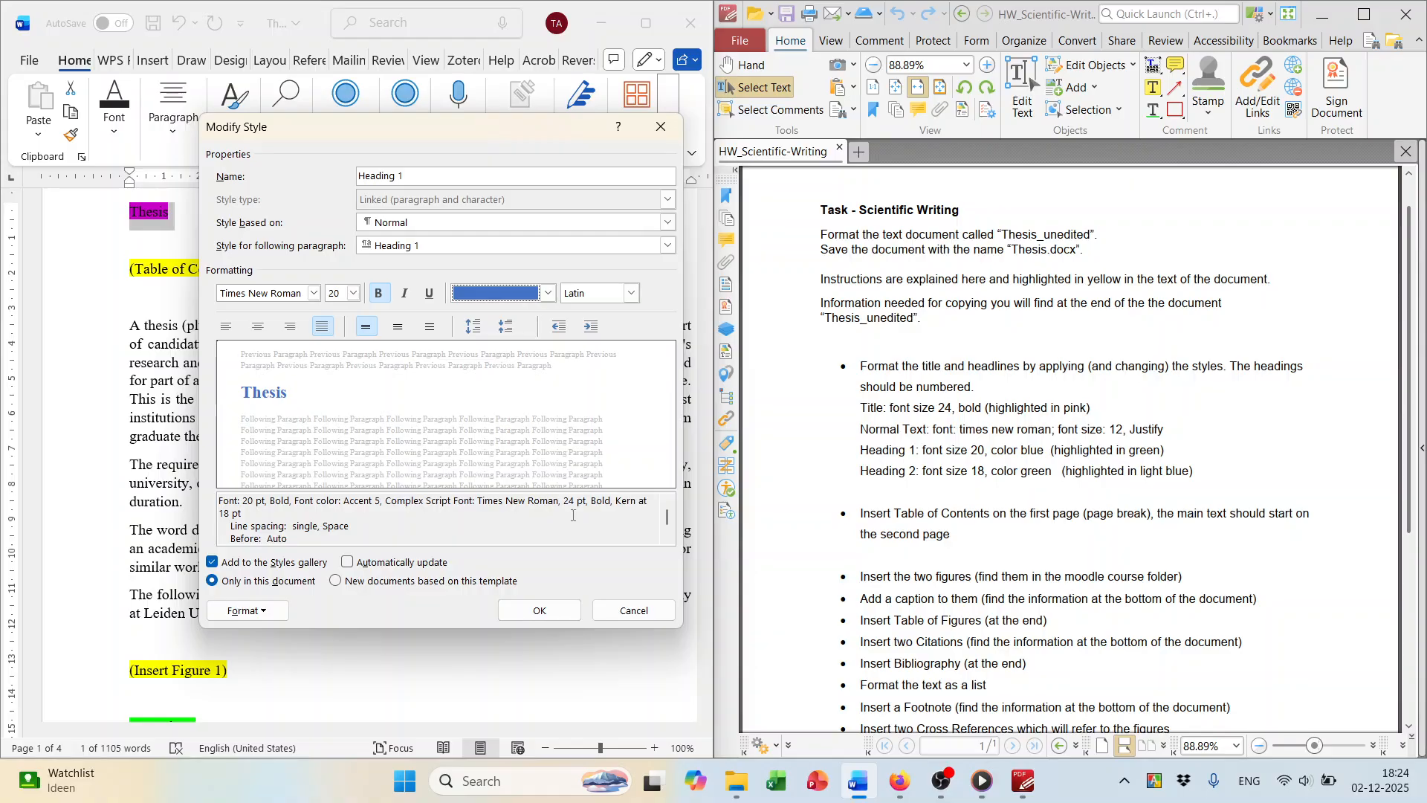
{"action": "left_click", "coordinate": [555, 611]}
Apply the Heading 1 style to the green-highlighted "Etymology" headline.
{"action": "scroll", "coordinate": [594, 594], "scroll_direction": "down", "scroll_amount": 4}
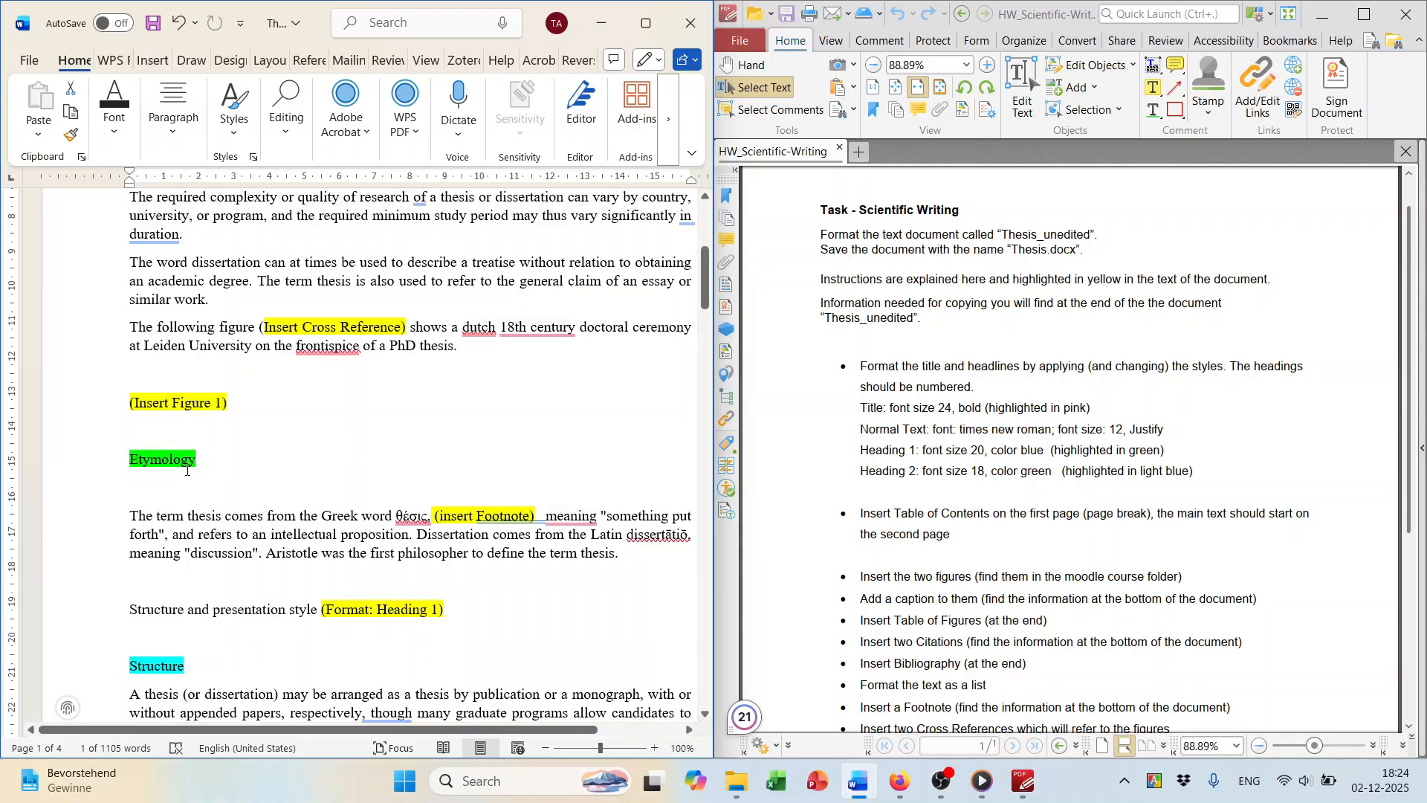
{"action": "left_click_drag", "start_coordinate": [203, 459], "coordinate": [133, 454]}
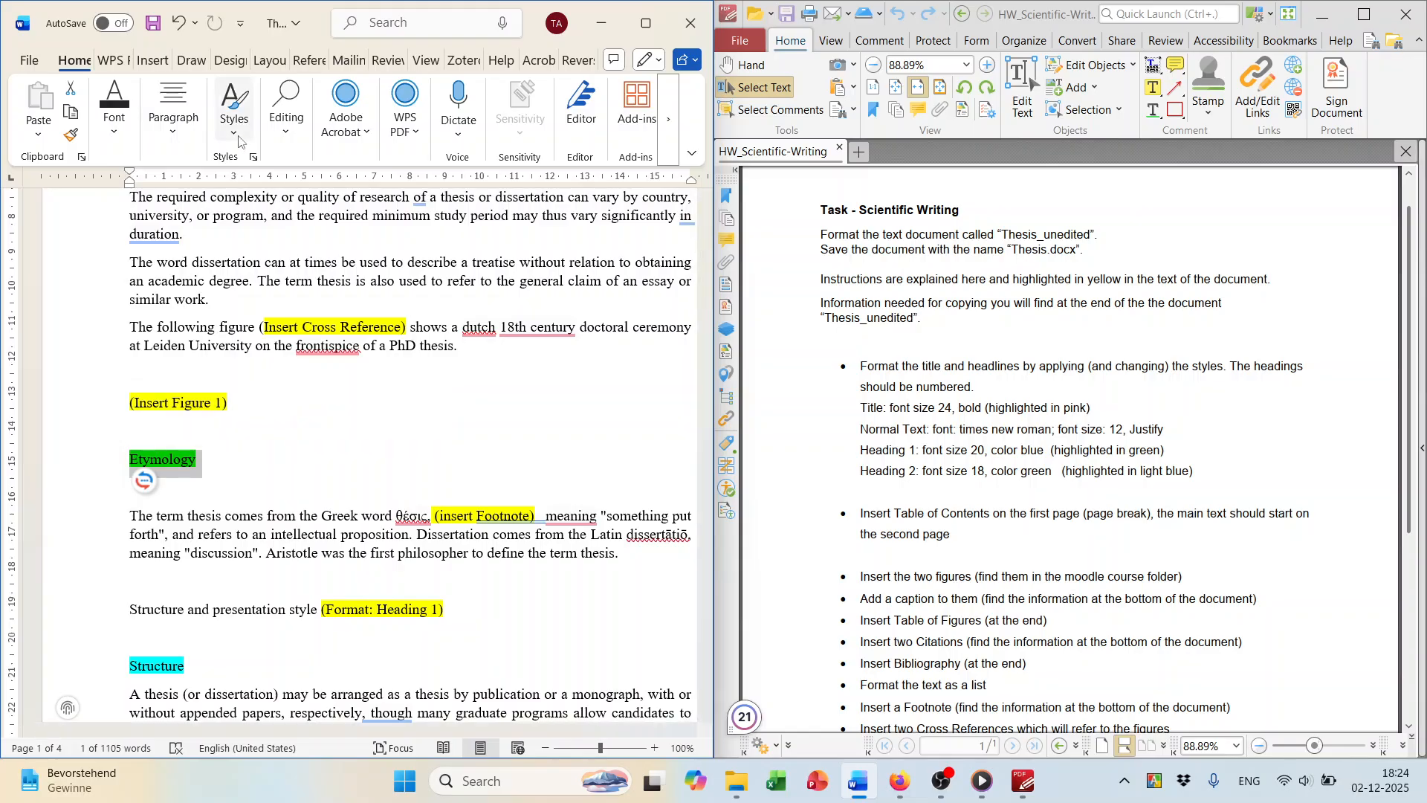
{"action": "left_click", "coordinate": [238, 141]}
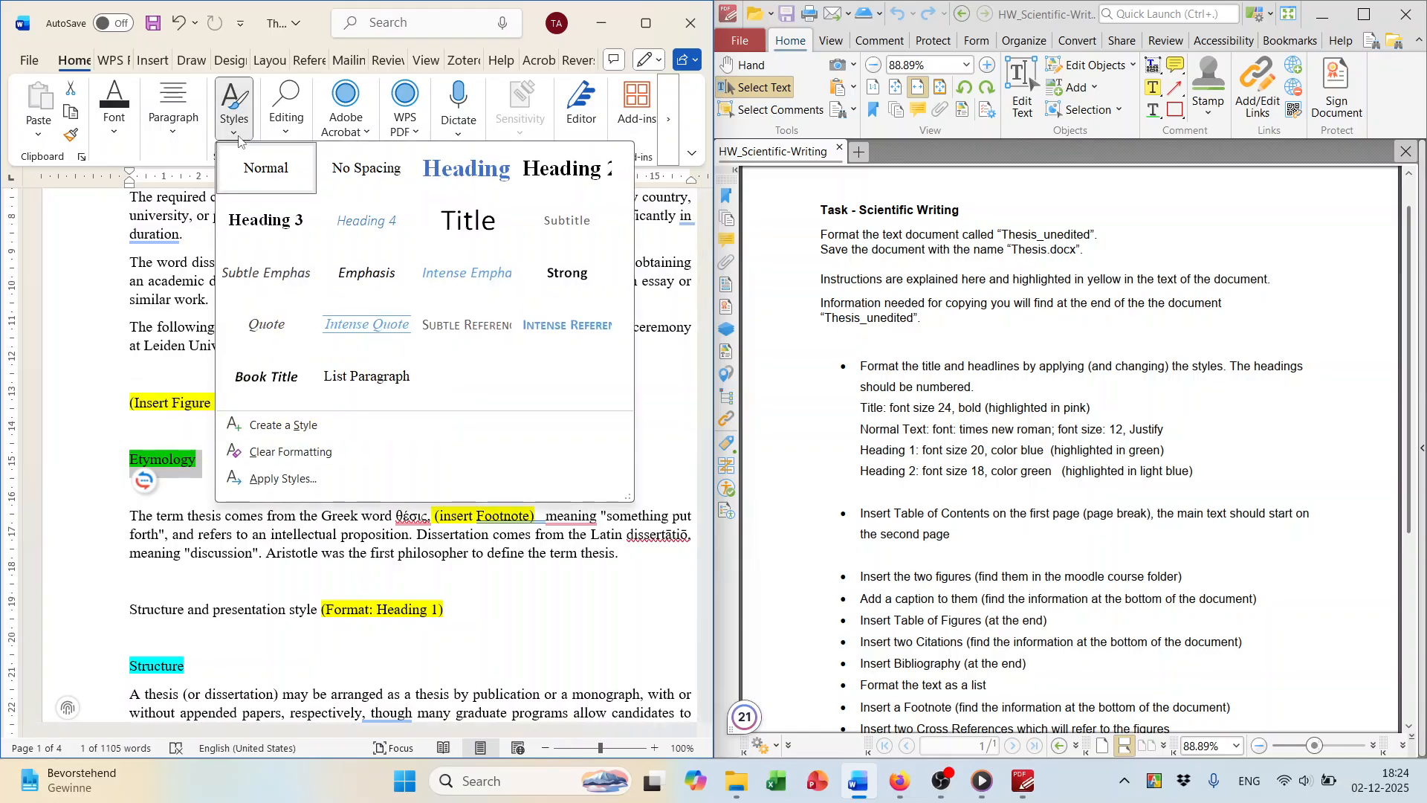
{"action": "left_click", "coordinate": [443, 179]}
Apply the Heading 1 style to the green-highlighted "Thesis committee" headline.
{"action": "scroll", "coordinate": [387, 392], "scroll_direction": "down", "scroll_amount": 10}
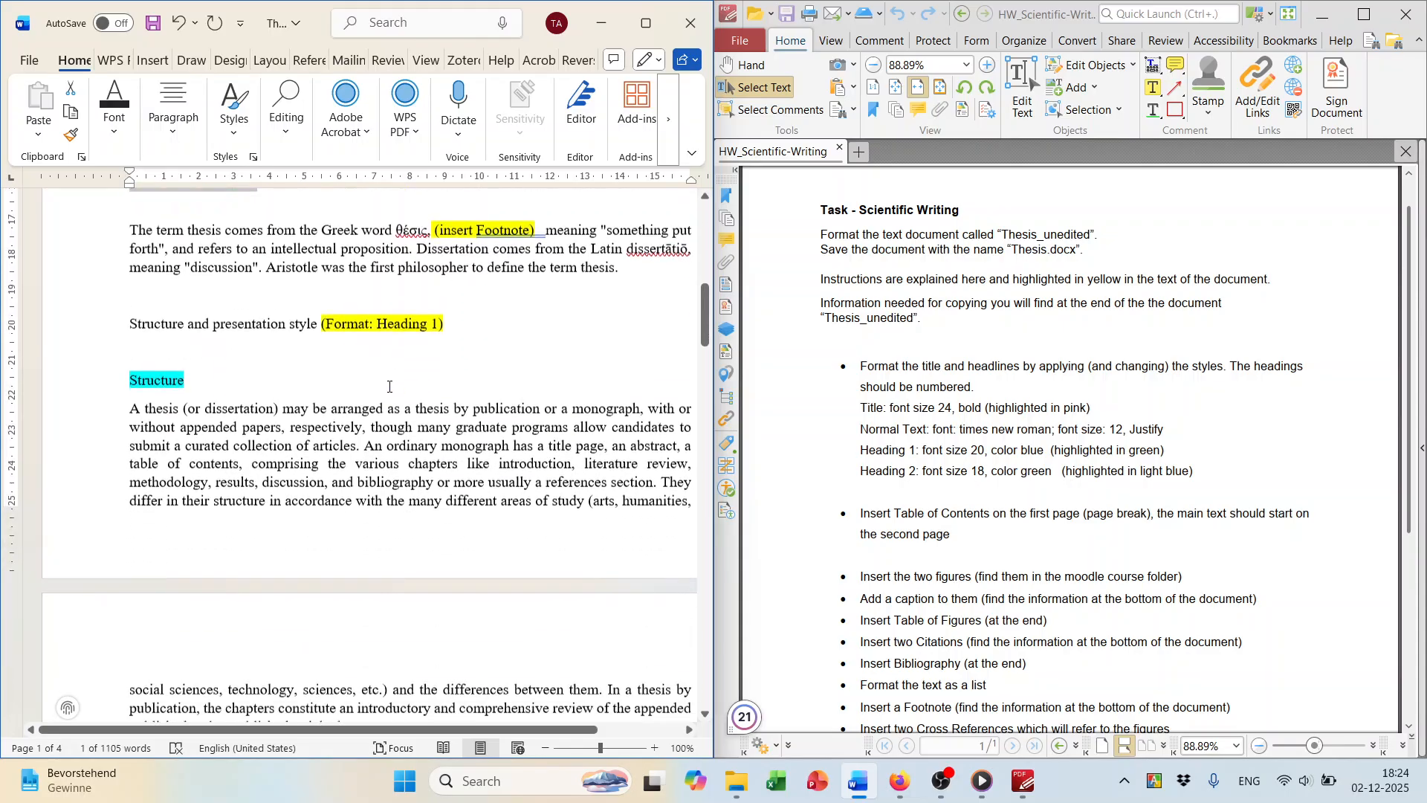
{"action": "scroll", "coordinate": [387, 391], "scroll_direction": "down", "scroll_amount": 15}
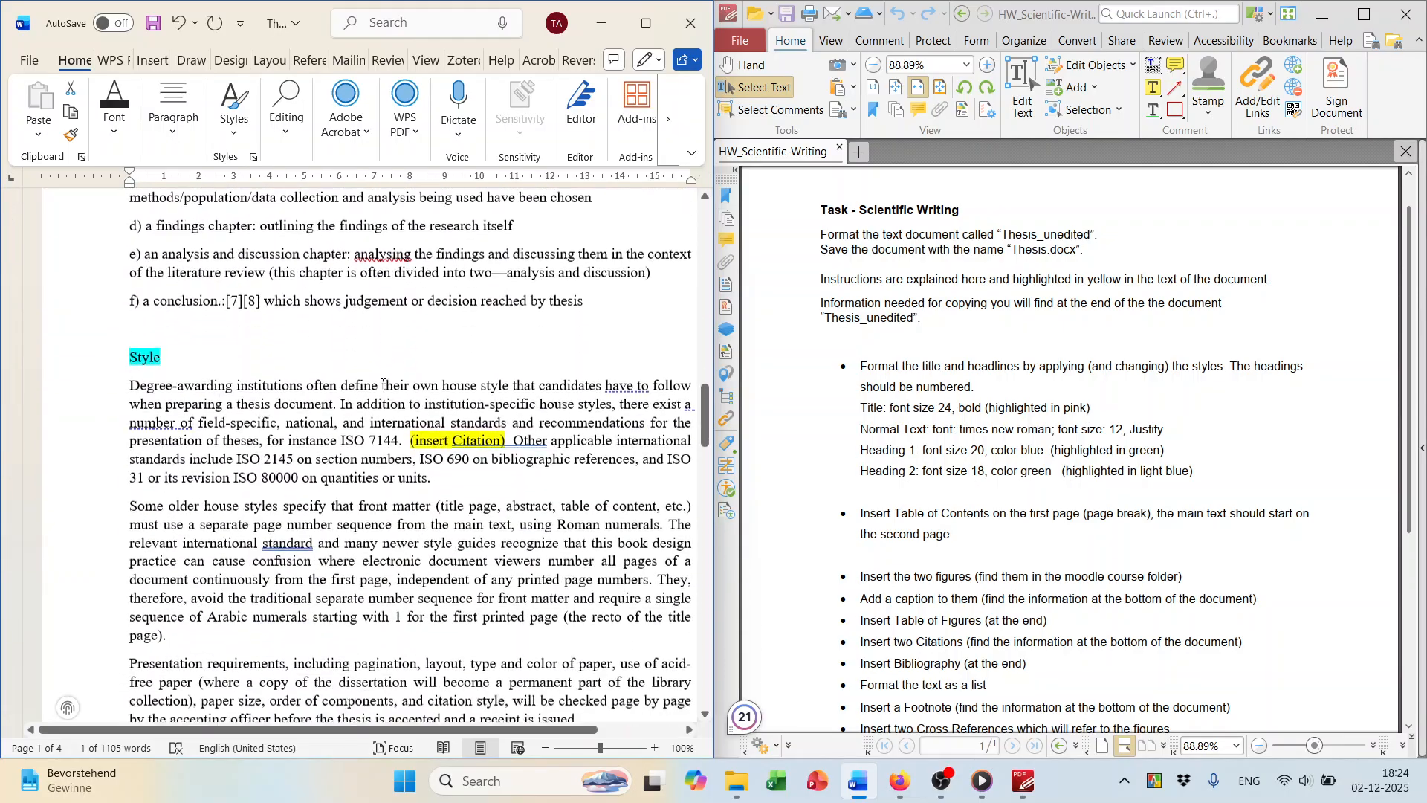
{"action": "scroll", "coordinate": [382, 390], "scroll_direction": "down", "scroll_amount": 7}
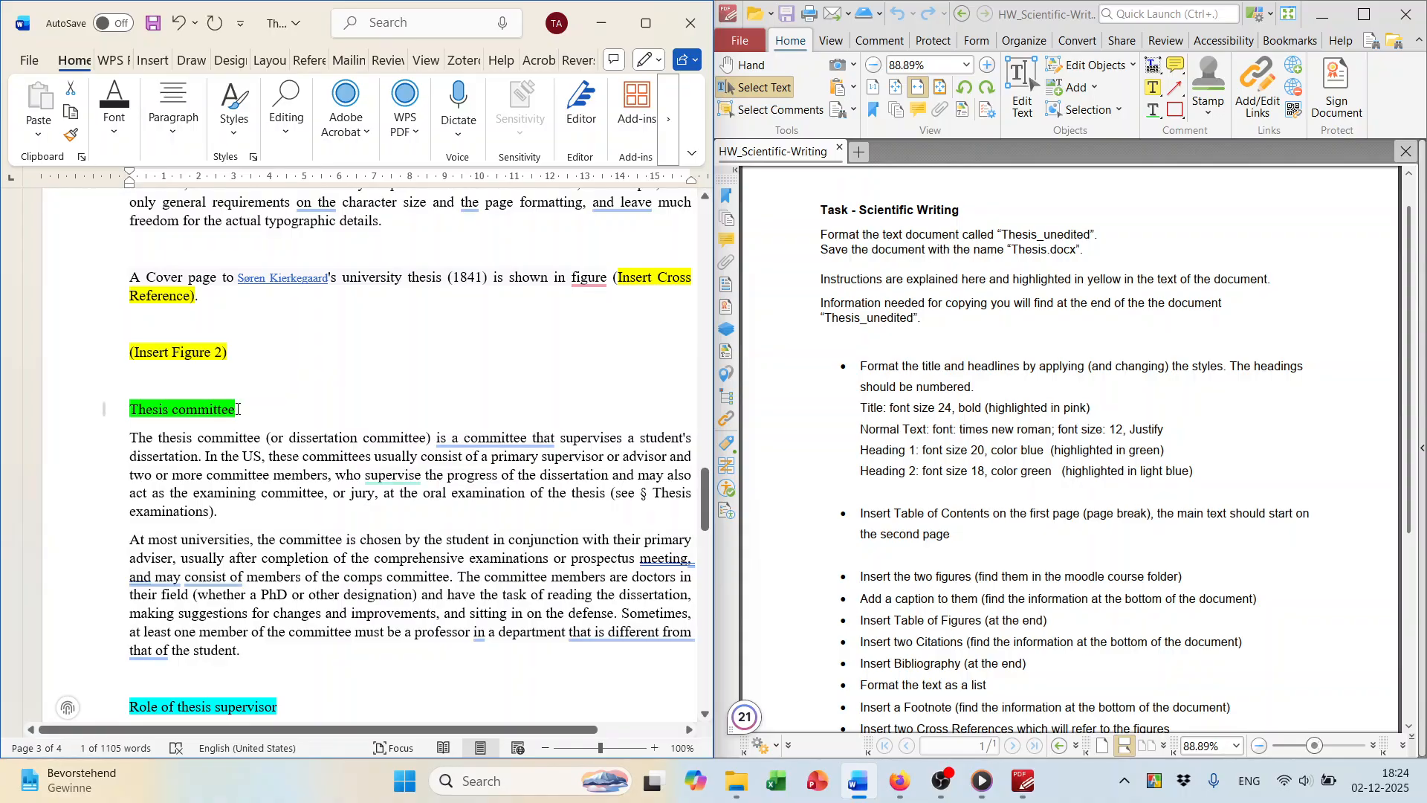
{"action": "left_click_drag", "start_coordinate": [218, 402], "coordinate": [152, 410]}
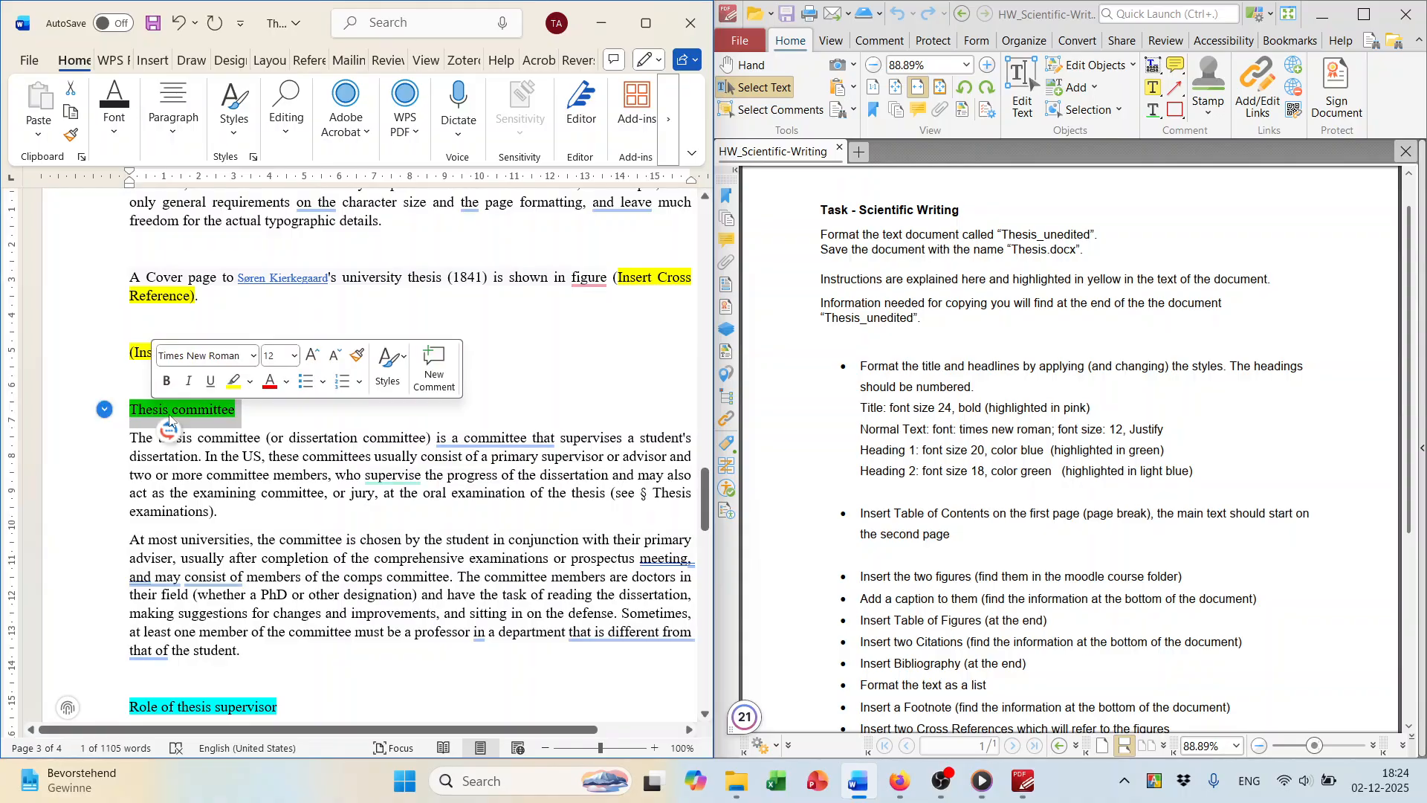
{"action": "left_click", "coordinate": [233, 104]}
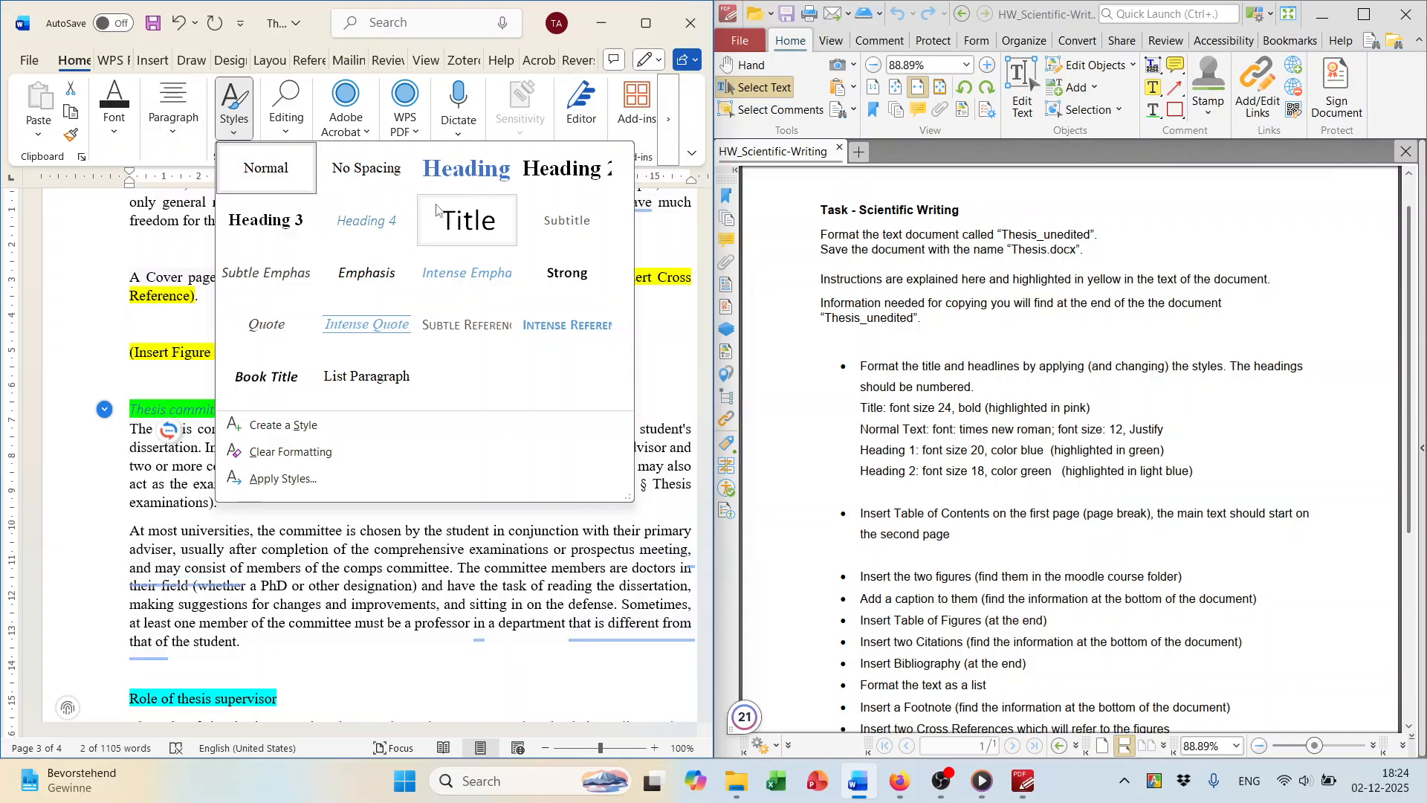
{"action": "left_click", "coordinate": [438, 181]}
{"action": "scroll", "coordinate": [415, 453], "scroll_direction": "down", "scroll_amount": 9}
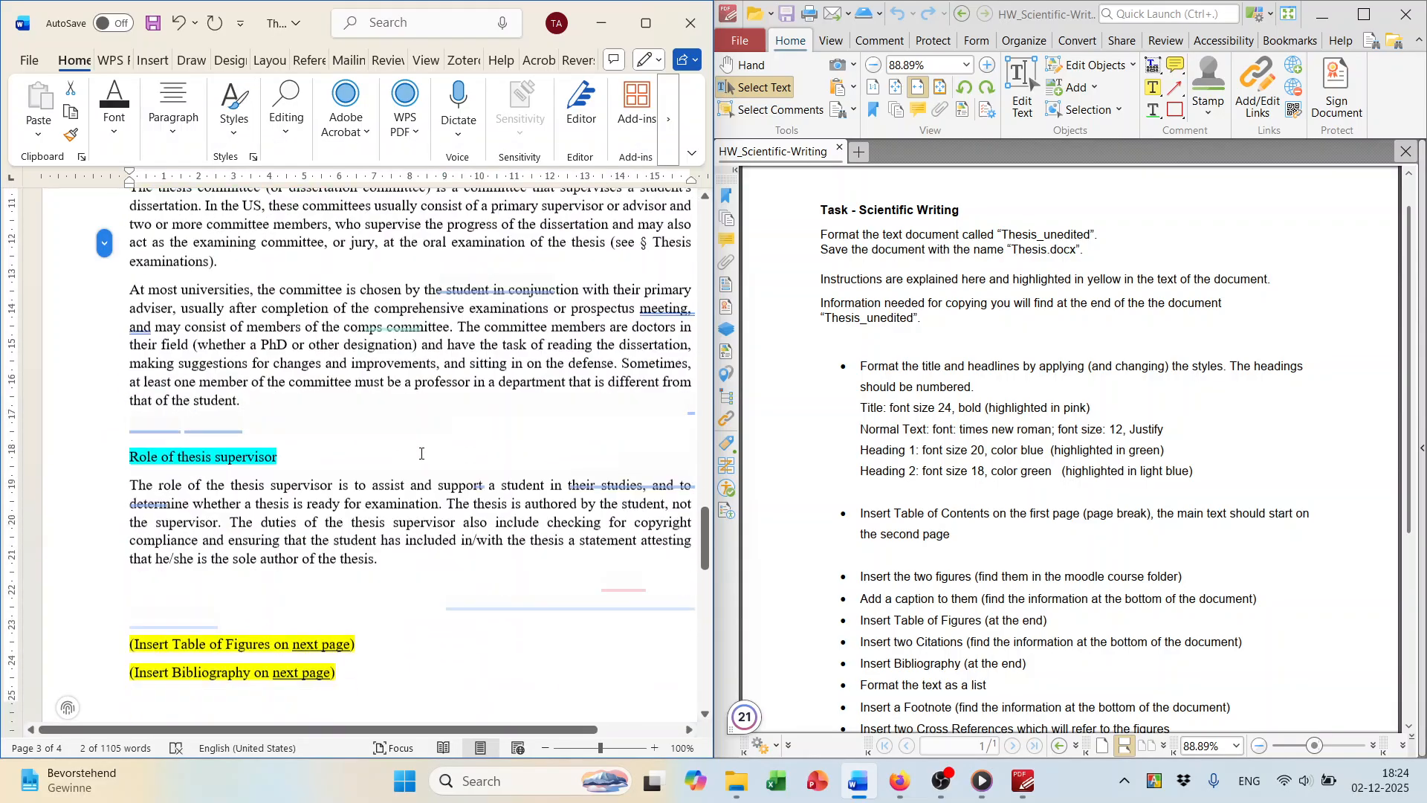
Apply the Heading 1 style to the "Structure and presentation style" headline, leaving out its yellow format note.
{"action": "scroll", "coordinate": [415, 453], "scroll_direction": "down", "scroll_amount": 7}
{"action": "scroll", "coordinate": [414, 446], "scroll_direction": "up", "scroll_amount": 9}
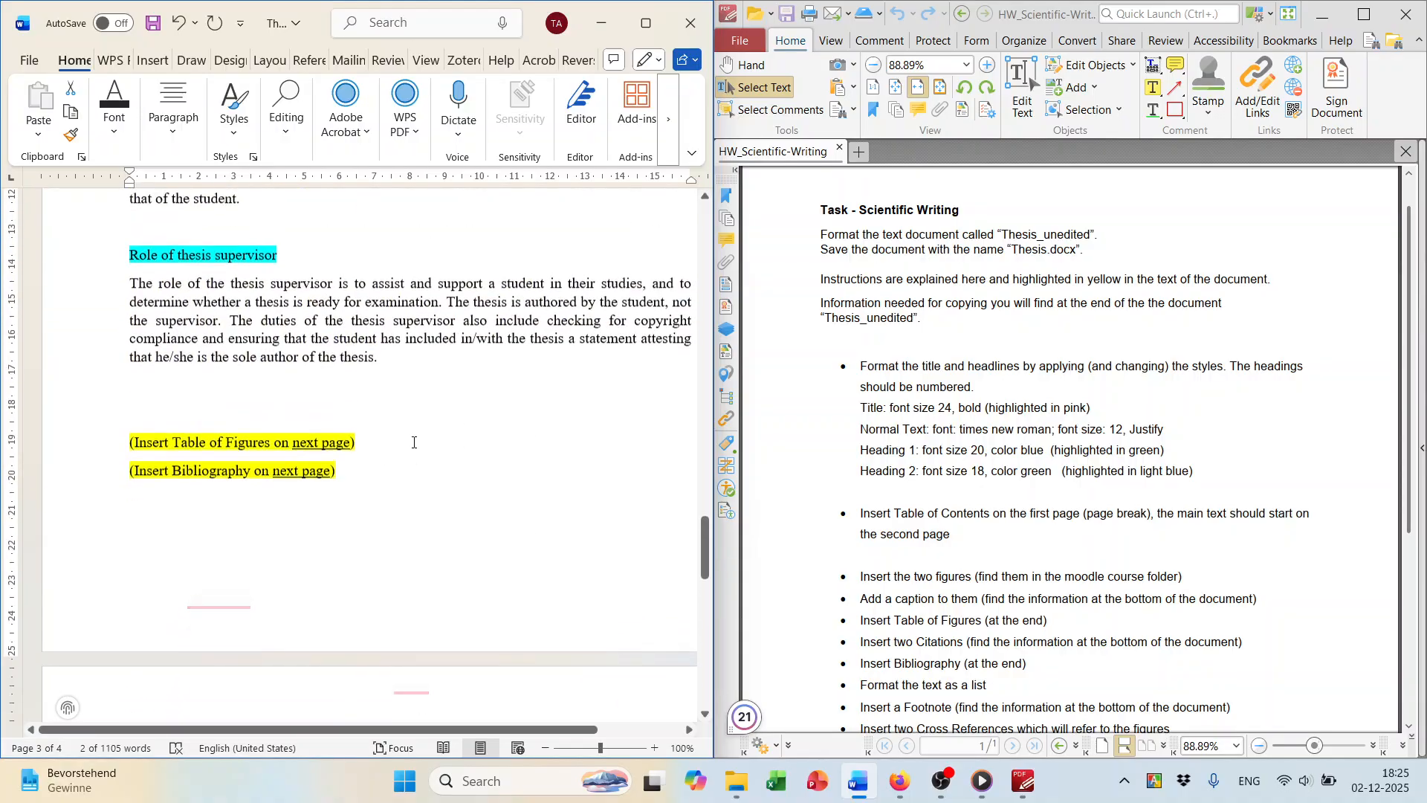
{"action": "scroll", "coordinate": [414, 442], "scroll_direction": "up", "scroll_amount": 12}
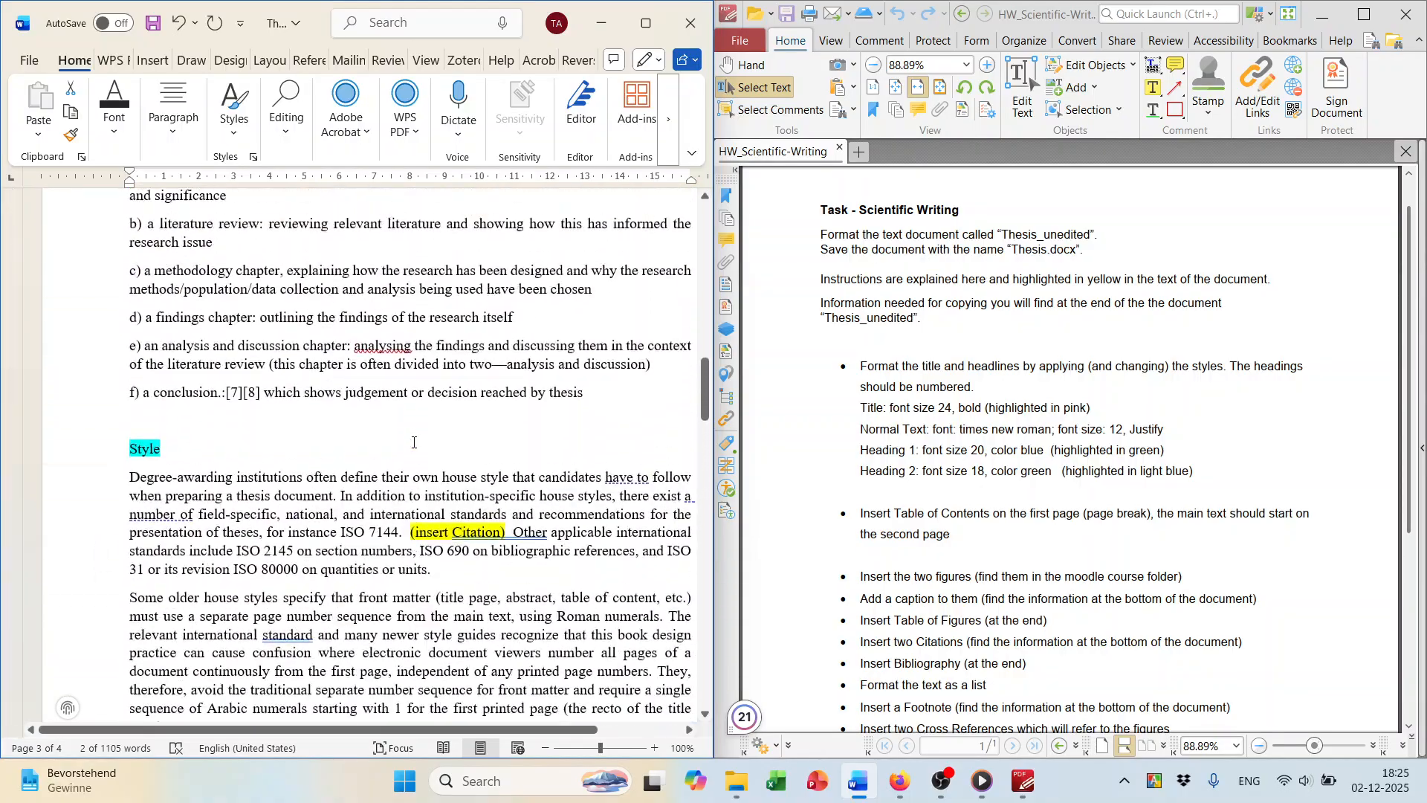
{"action": "scroll", "coordinate": [414, 441], "scroll_direction": "up", "scroll_amount": 10}
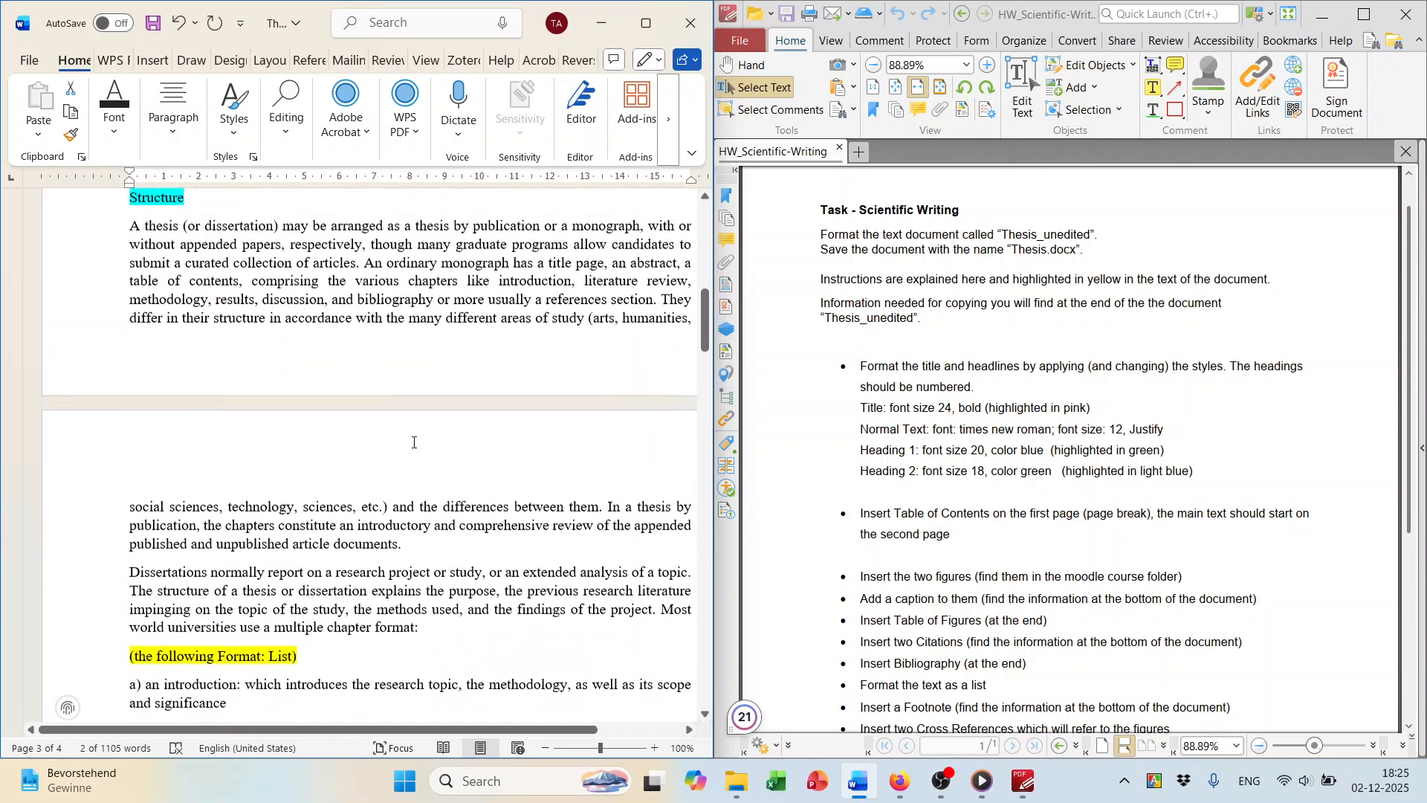
{"action": "scroll", "coordinate": [324, 410], "scroll_direction": "up", "scroll_amount": 1}
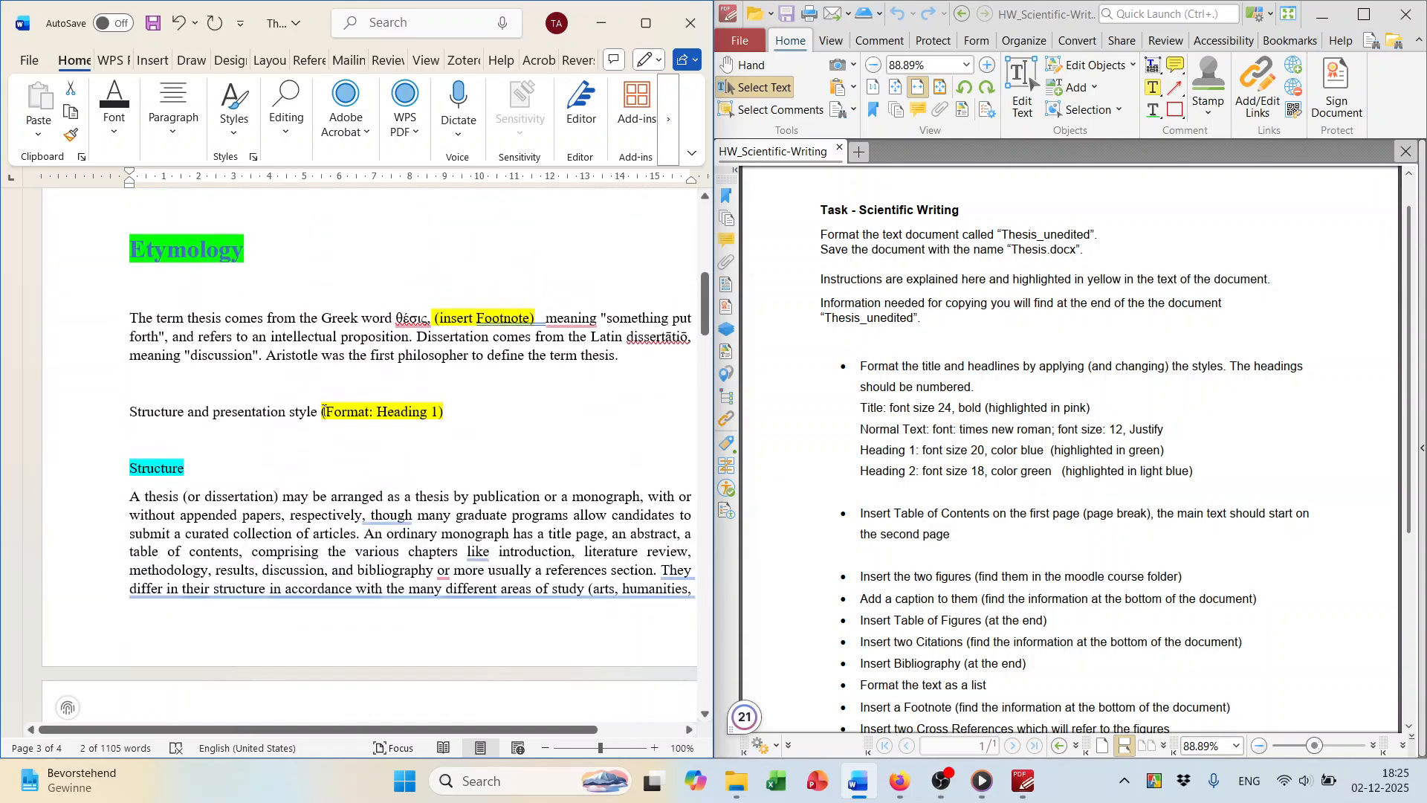
{"action": "left_click", "coordinate": [196, 415]}
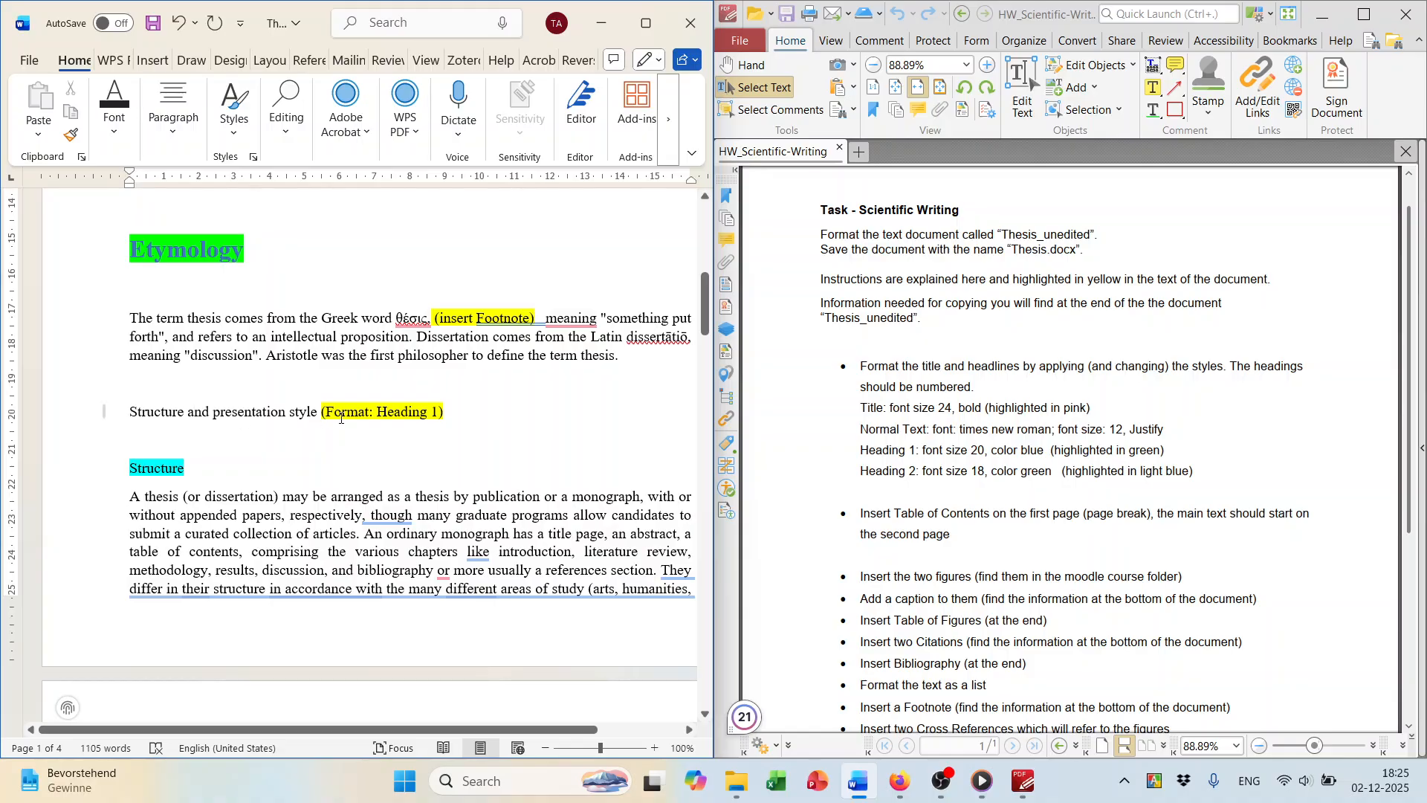
{"action": "left_click_drag", "start_coordinate": [127, 408], "coordinate": [321, 413]}
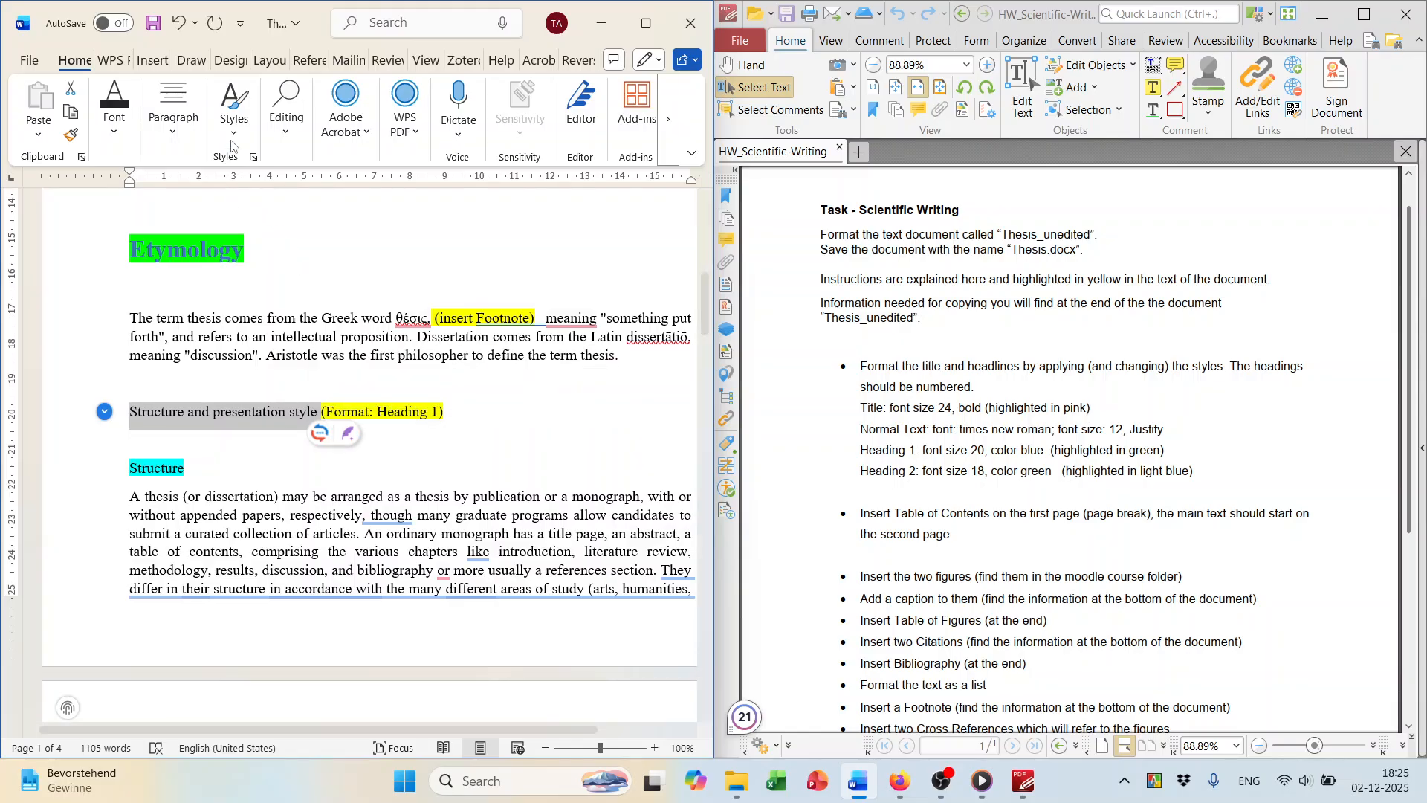
{"action": "left_click", "coordinate": [234, 108]}
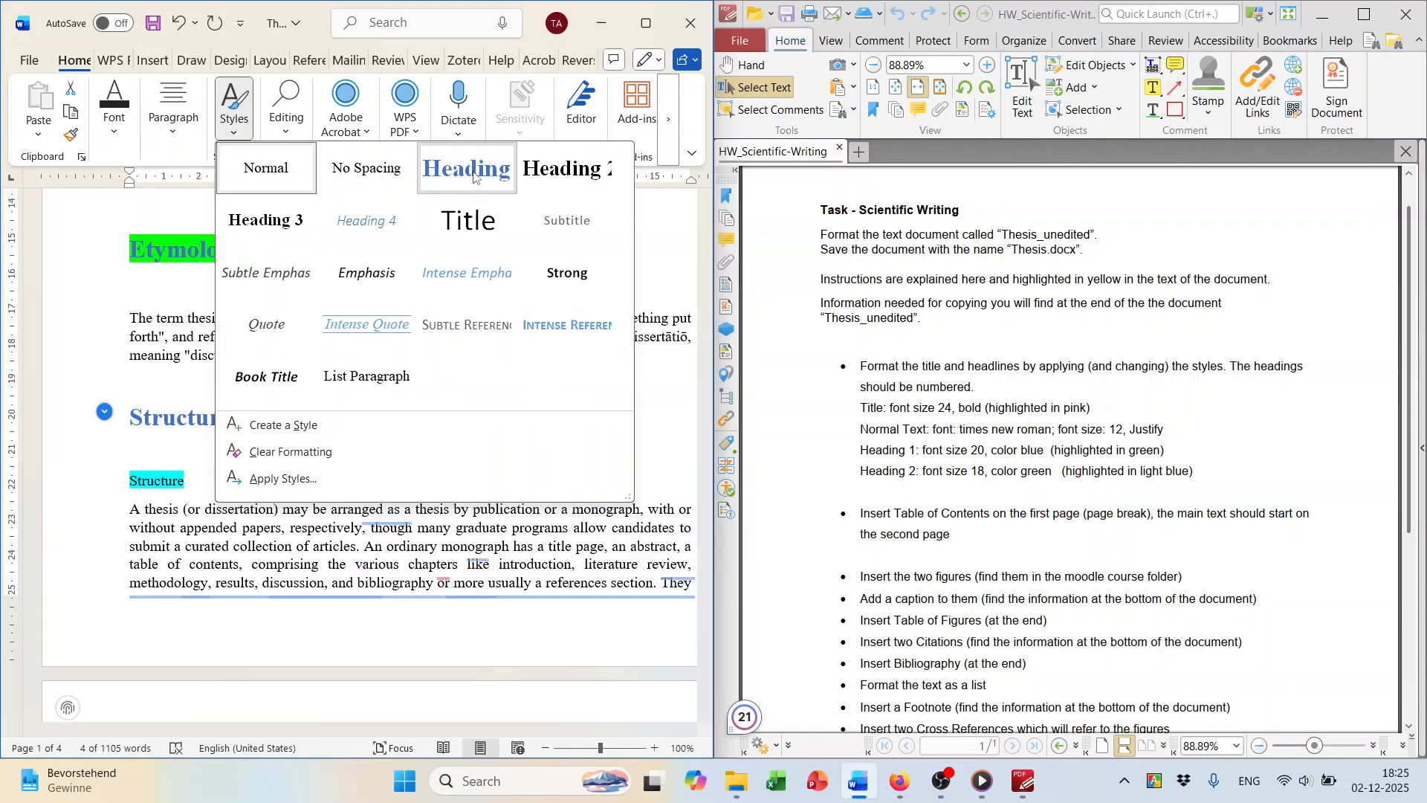
{"action": "left_click", "coordinate": [473, 174]}
{"action": "left_click", "coordinate": [496, 510]}
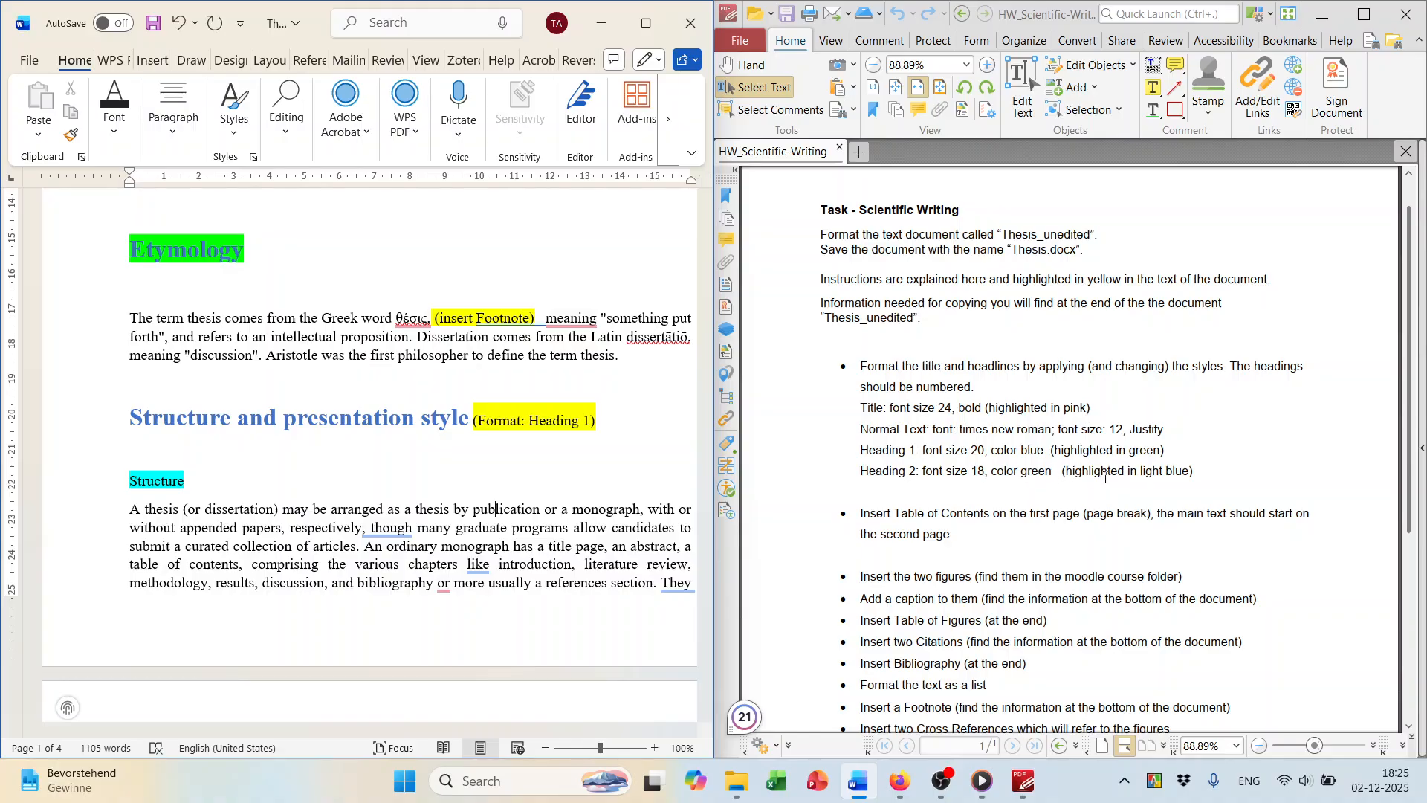
Modify the Heading 2 style to non-bold text with the green Accent 6 theme color.
{"action": "scroll", "coordinate": [334, 372], "scroll_direction": "up", "scroll_amount": 2}
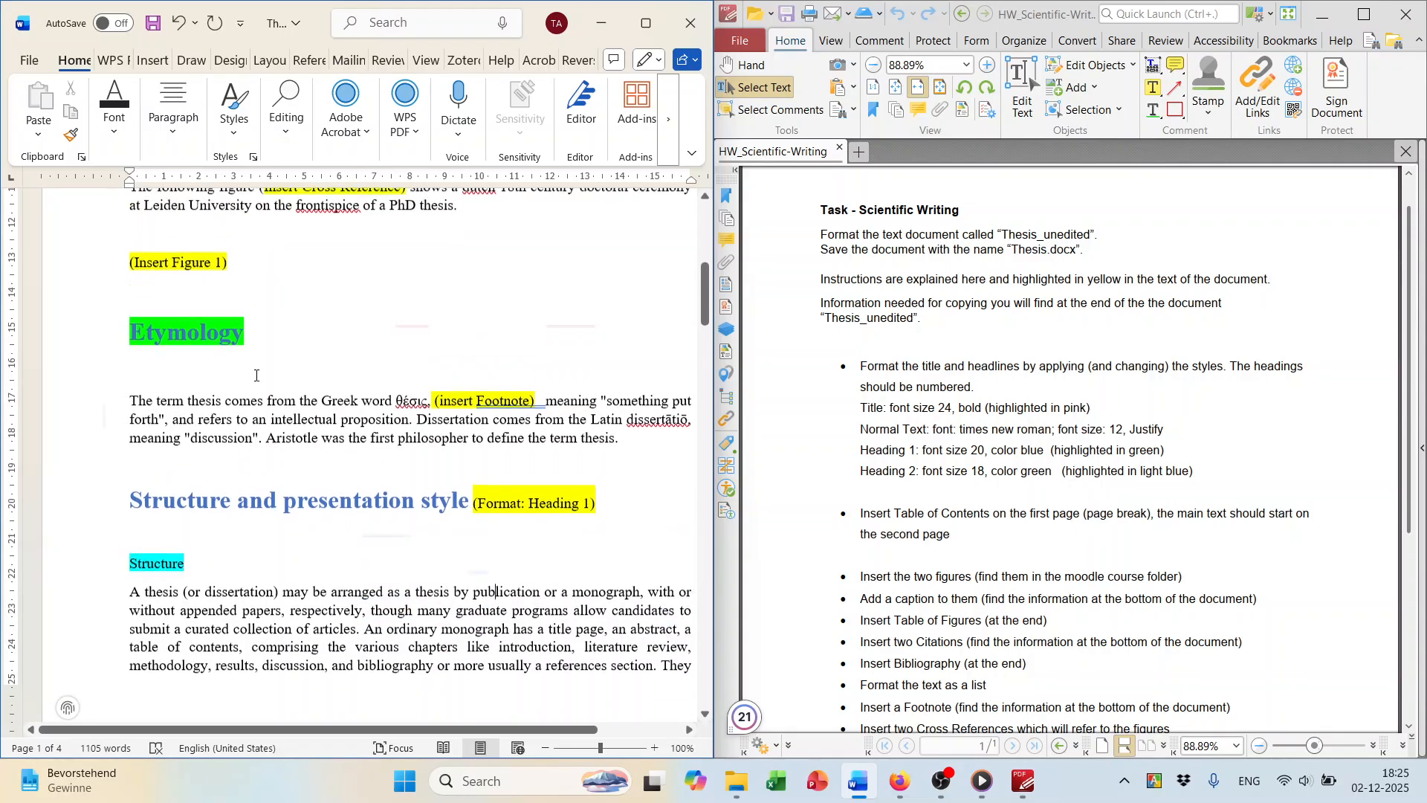
{"action": "left_click", "coordinate": [233, 139]}
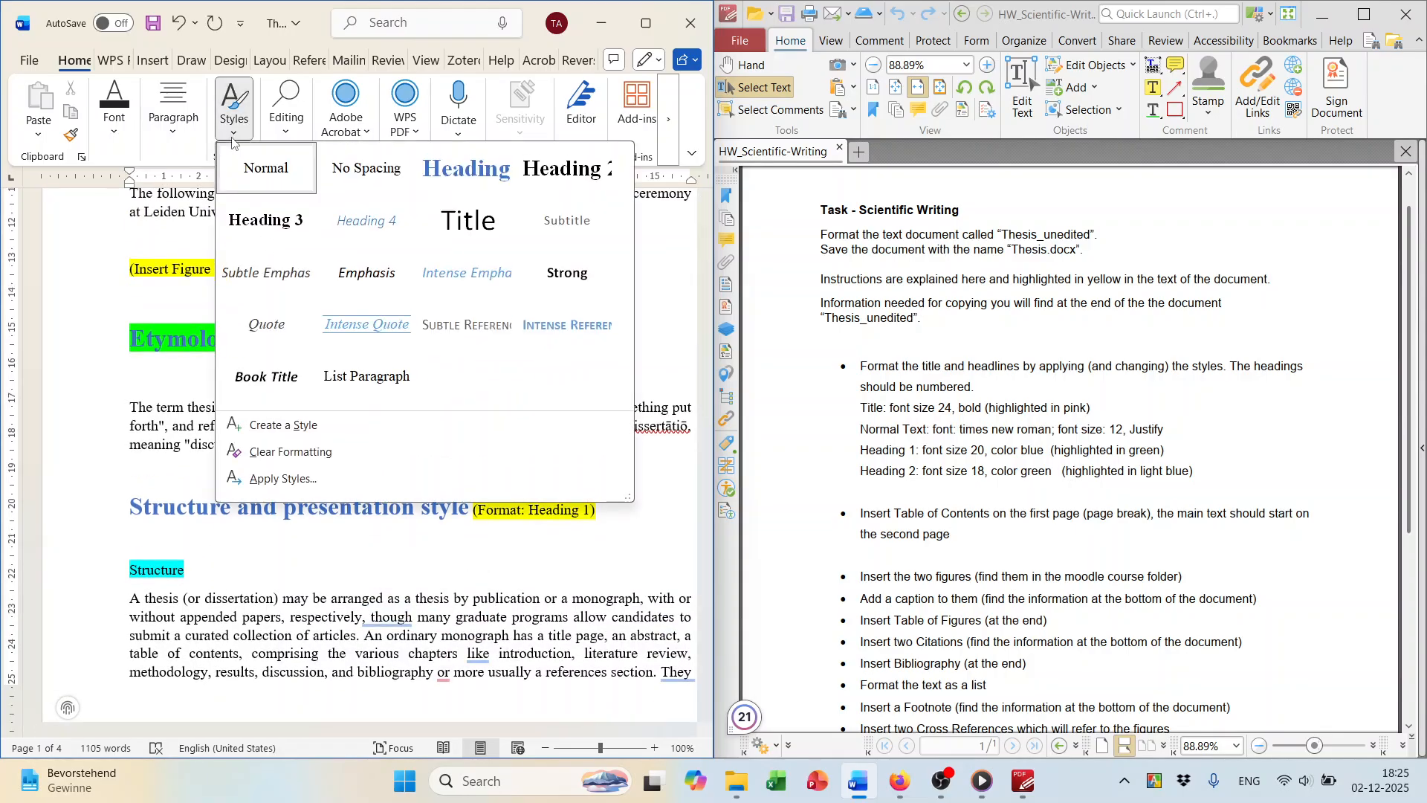
{"action": "right_click", "coordinate": [573, 176]}
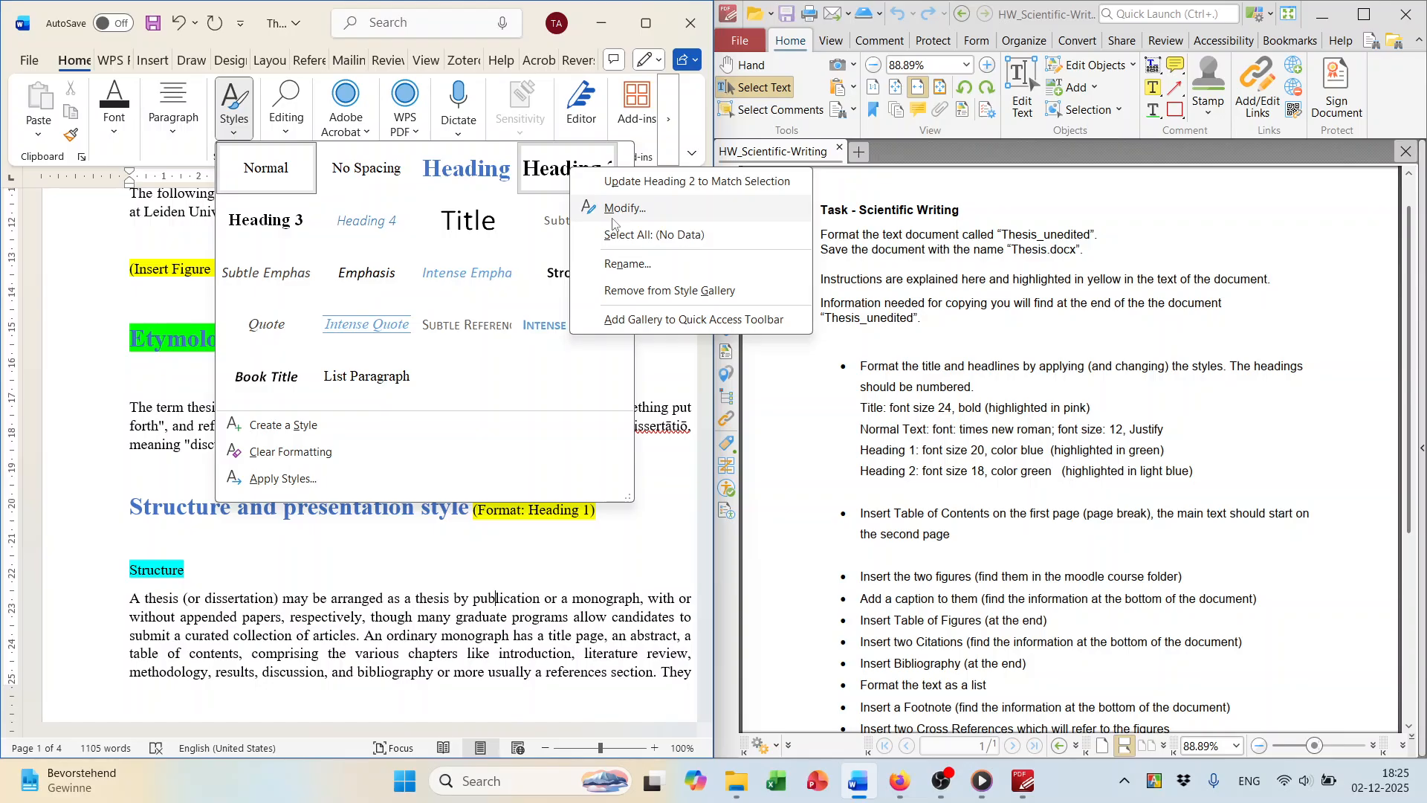
{"action": "left_click", "coordinate": [614, 219]}
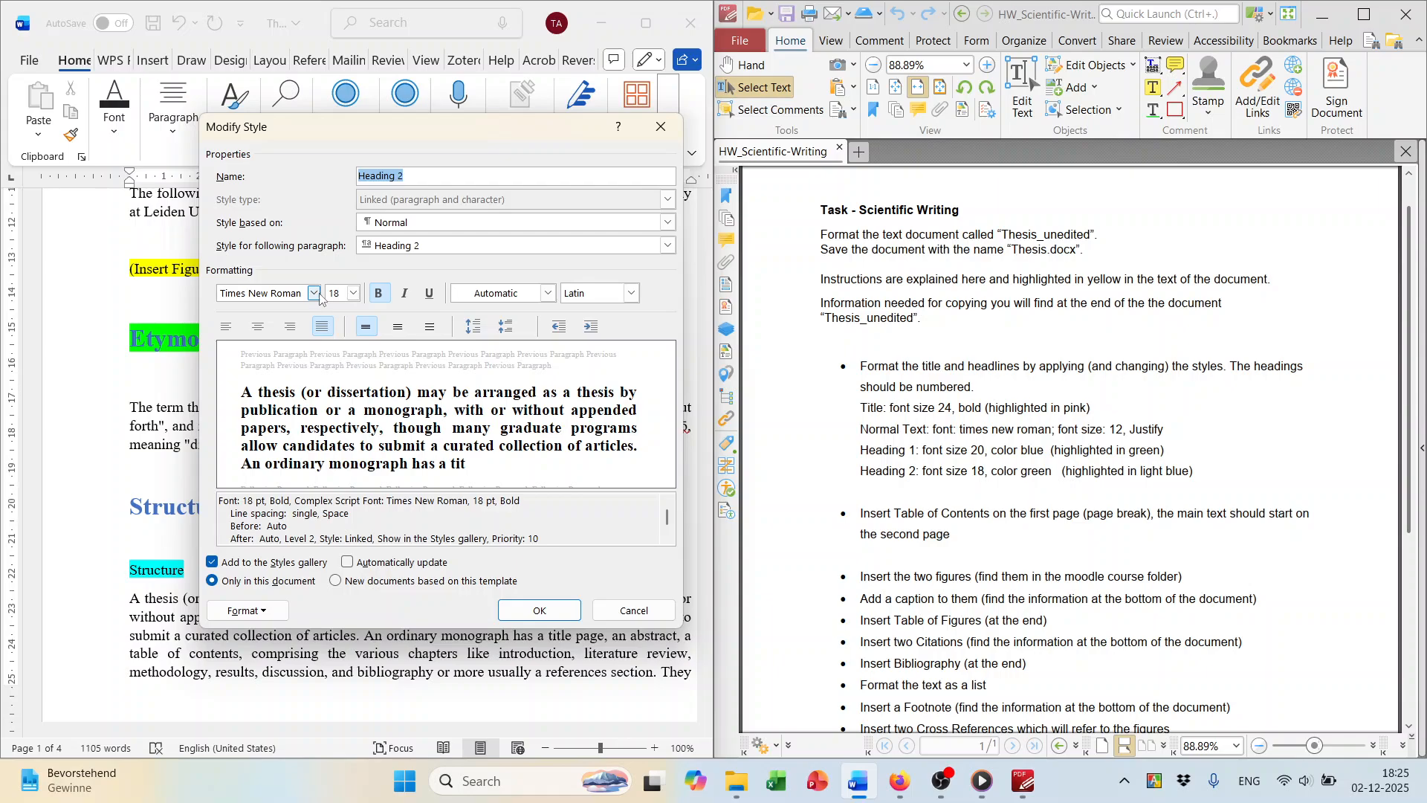
{"action": "left_click", "coordinate": [379, 293]}
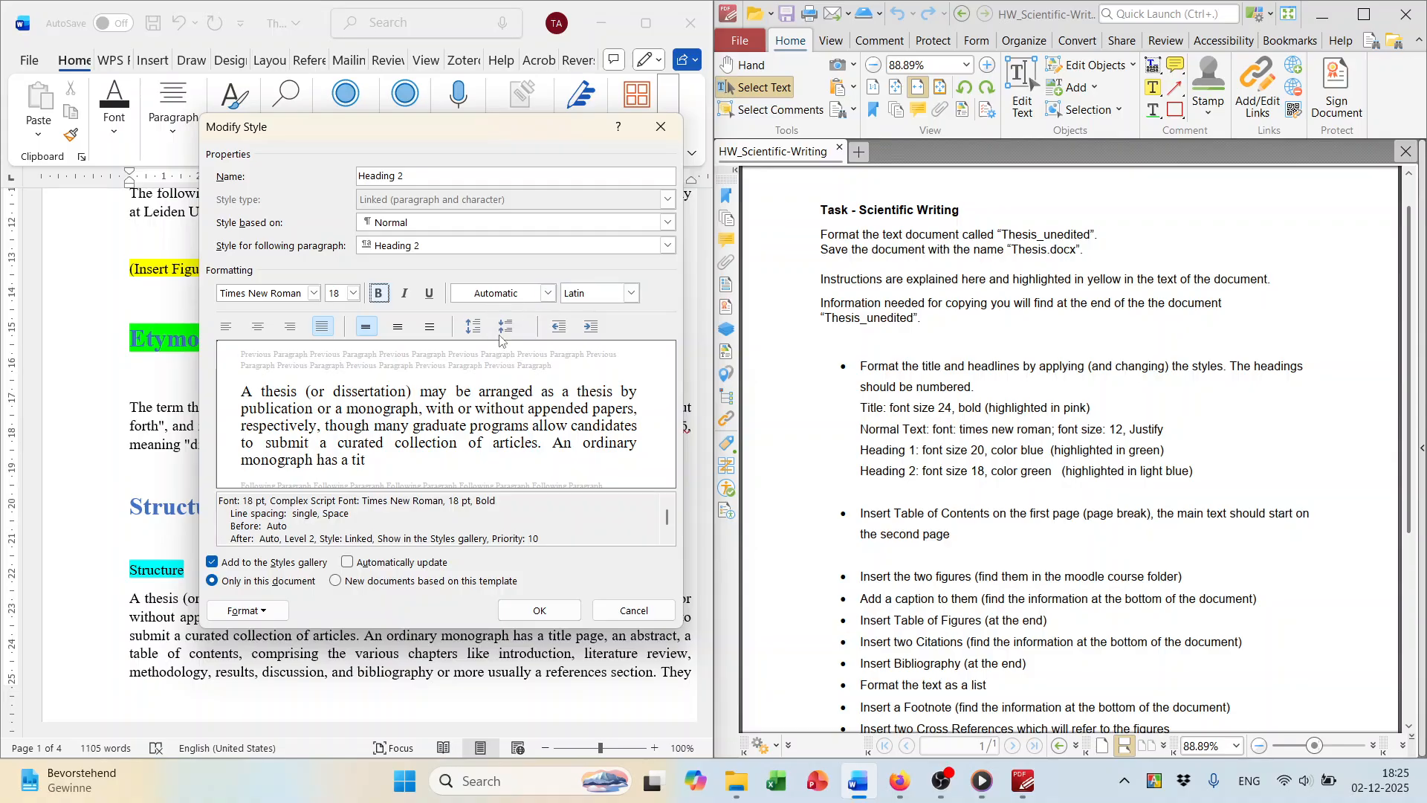
{"action": "left_click", "coordinate": [548, 294]}
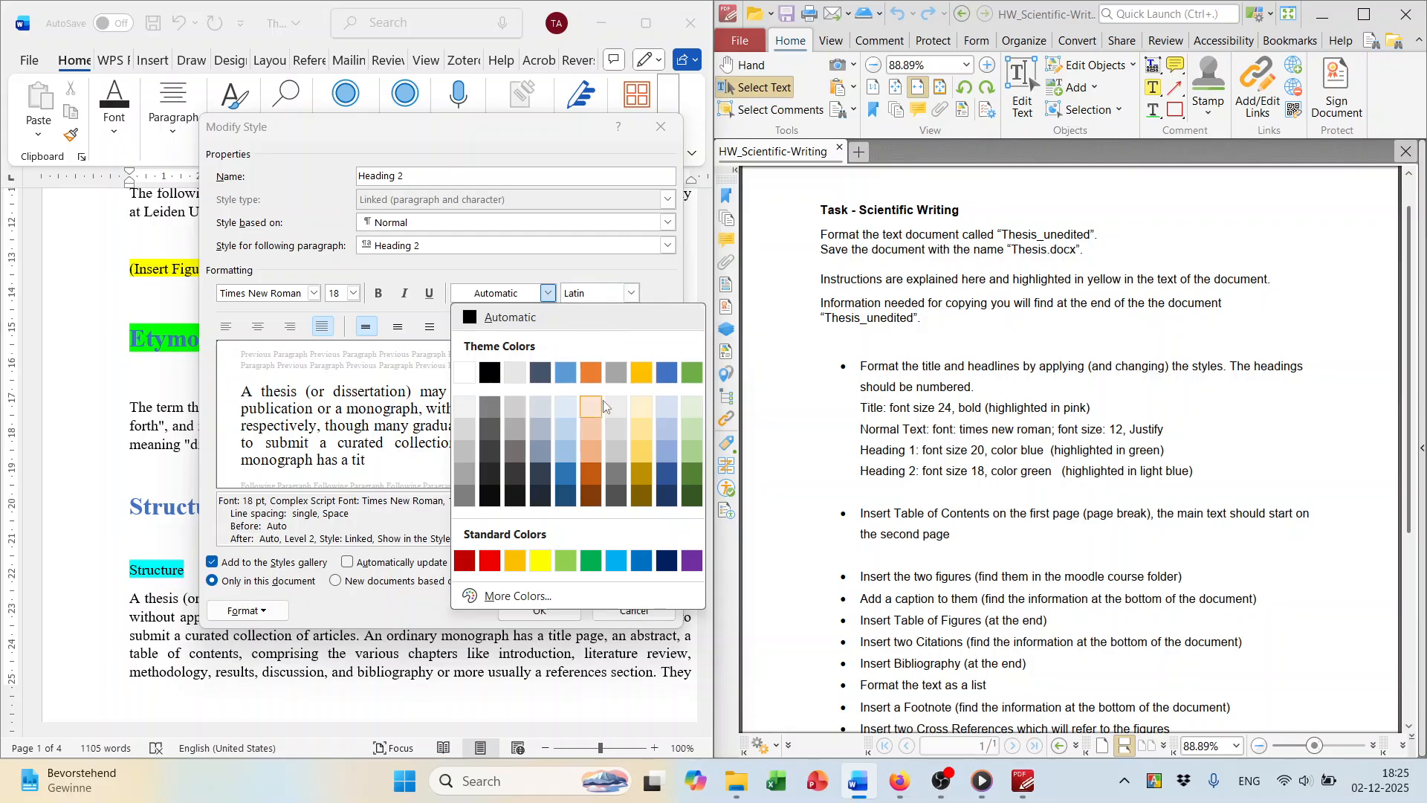
{"action": "left_click", "coordinate": [693, 373]}
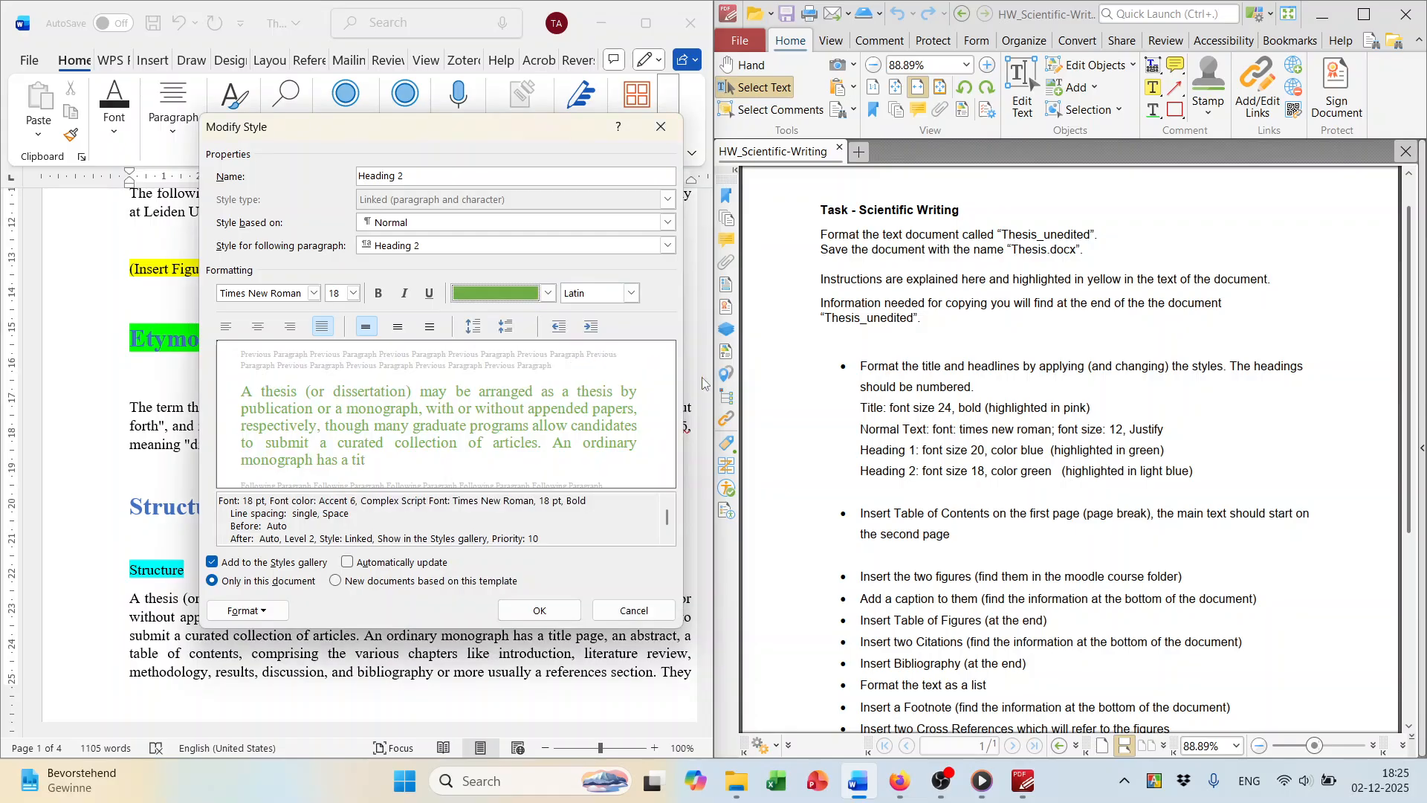
{"action": "left_click", "coordinate": [540, 610]}
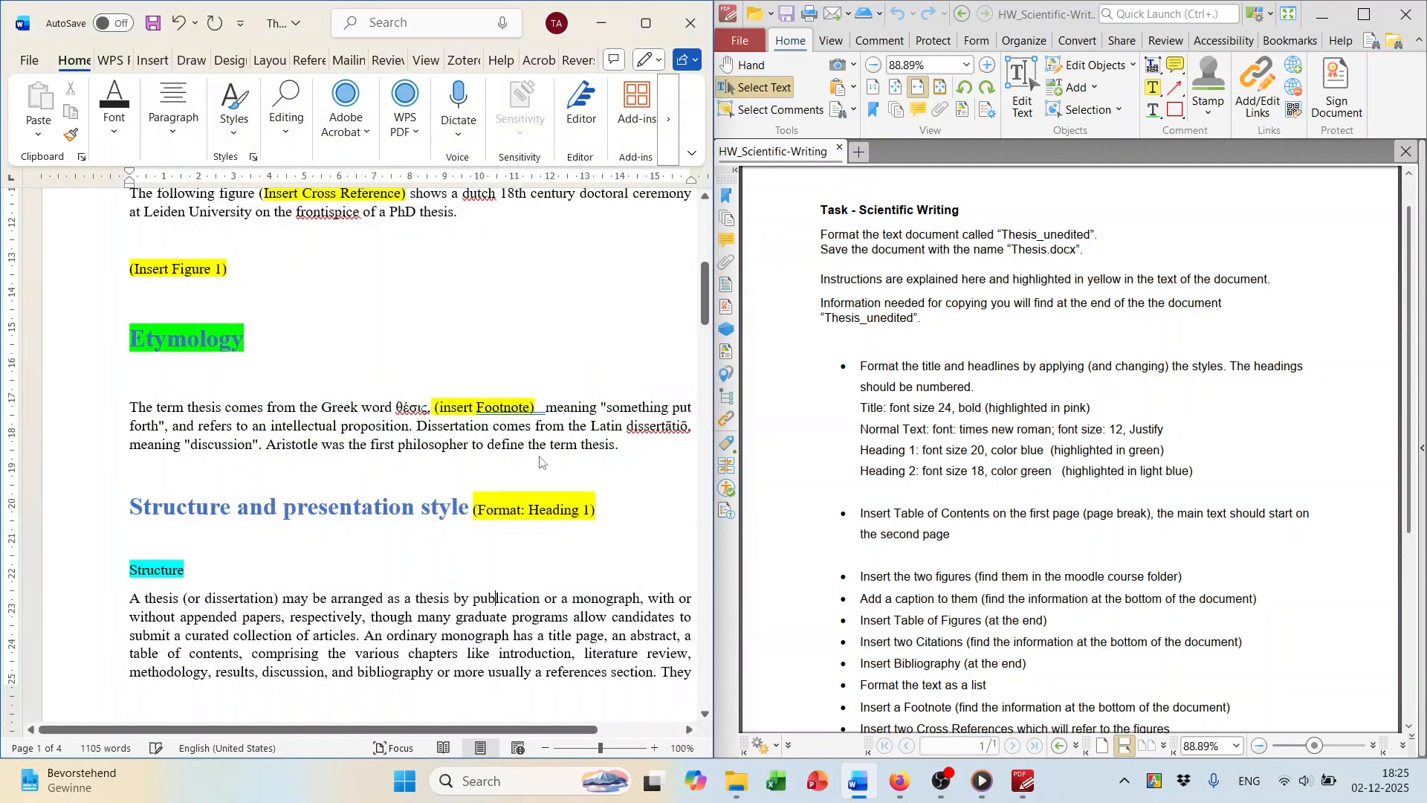
Apply the Heading 2 style to the light-blue-highlighted "Structure" headline.
{"action": "scroll", "coordinate": [540, 450], "scroll_direction": "up", "scroll_amount": 5}
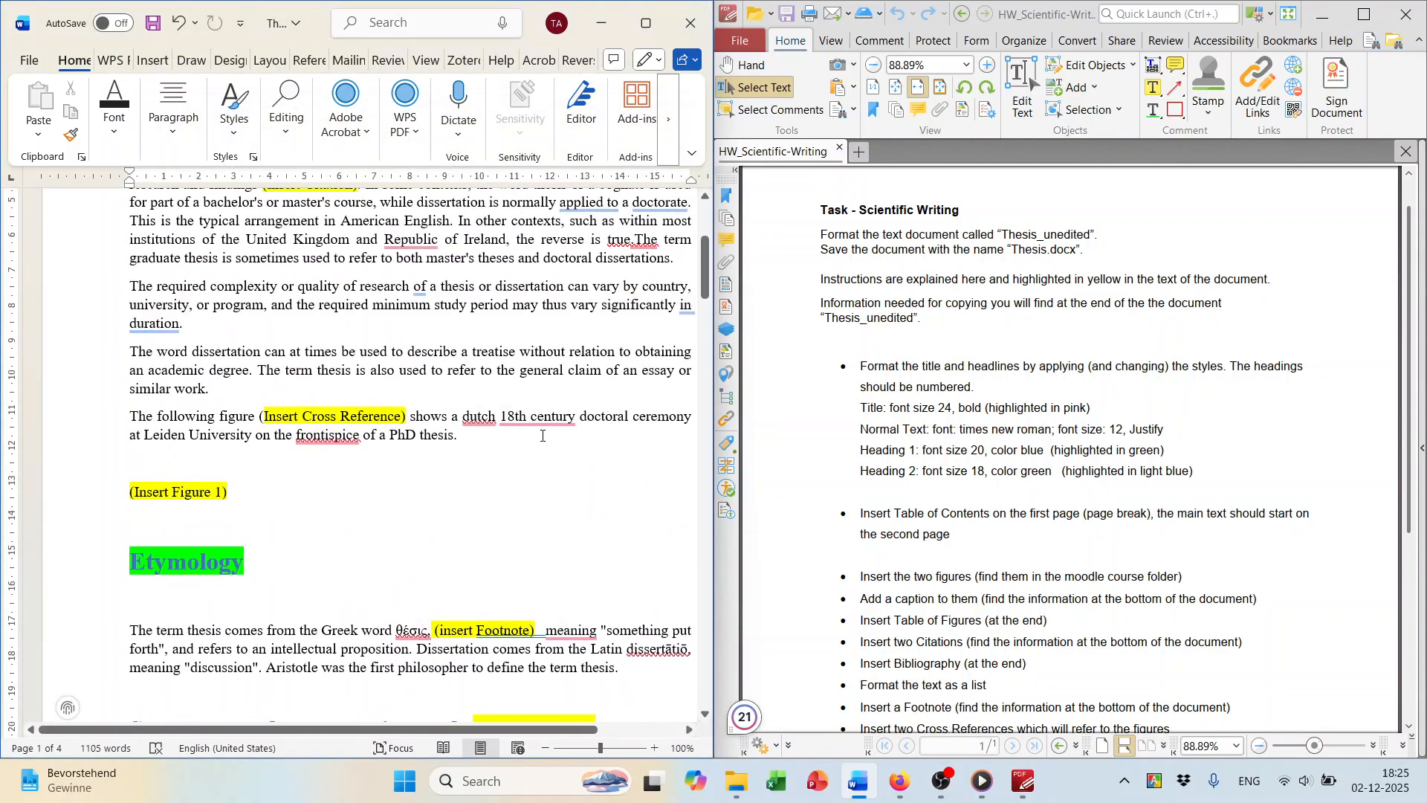
{"action": "scroll", "coordinate": [542, 435], "scroll_direction": "up", "scroll_amount": 7}
{"action": "scroll", "coordinate": [535, 438], "scroll_direction": "down", "scroll_amount": 5}
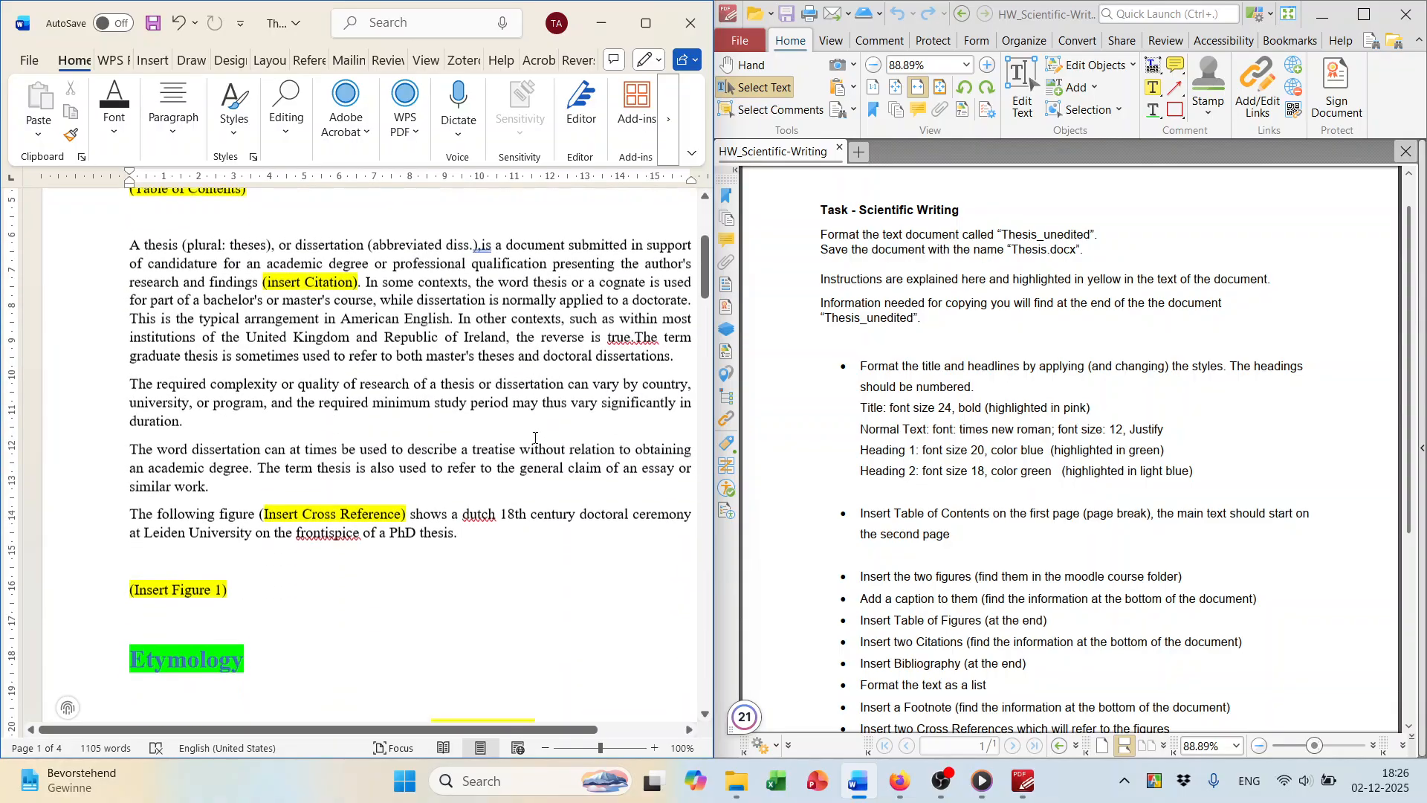
{"action": "scroll", "coordinate": [536, 437], "scroll_direction": "down", "scroll_amount": 7}
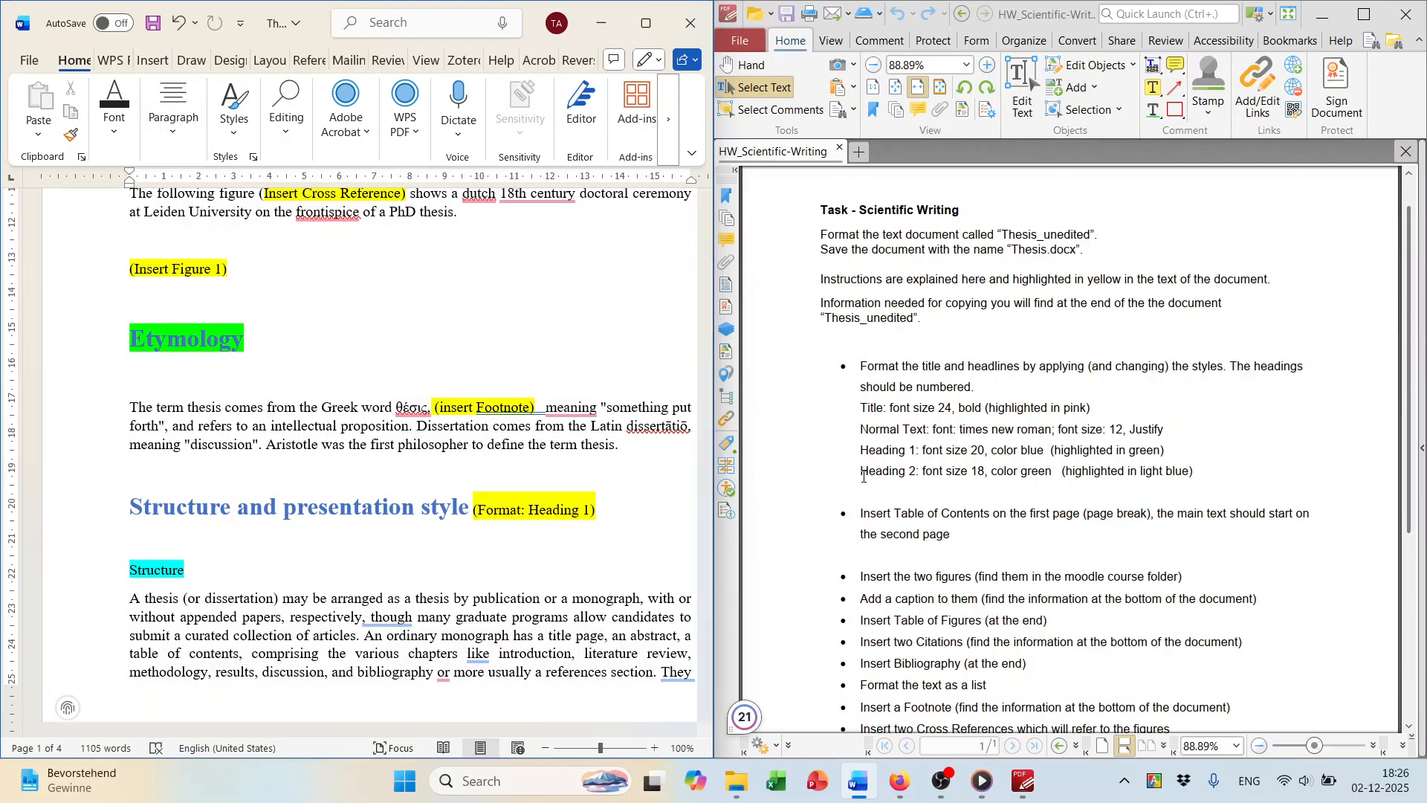
{"action": "scroll", "coordinate": [119, 425], "scroll_direction": "down", "scroll_amount": 3}
{"action": "left_click_drag", "start_coordinate": [127, 435], "coordinate": [190, 437]}
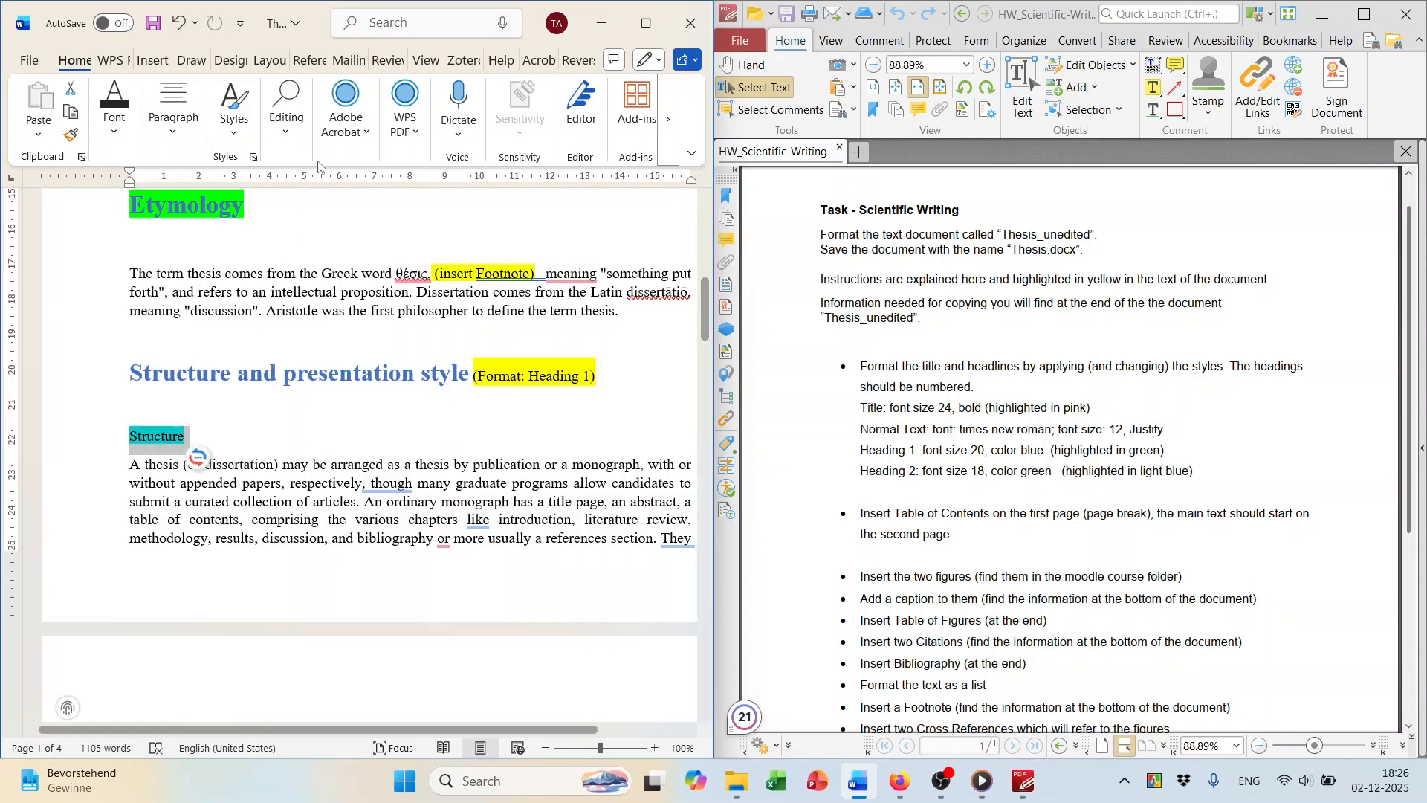
{"action": "left_click", "coordinate": [233, 104]}
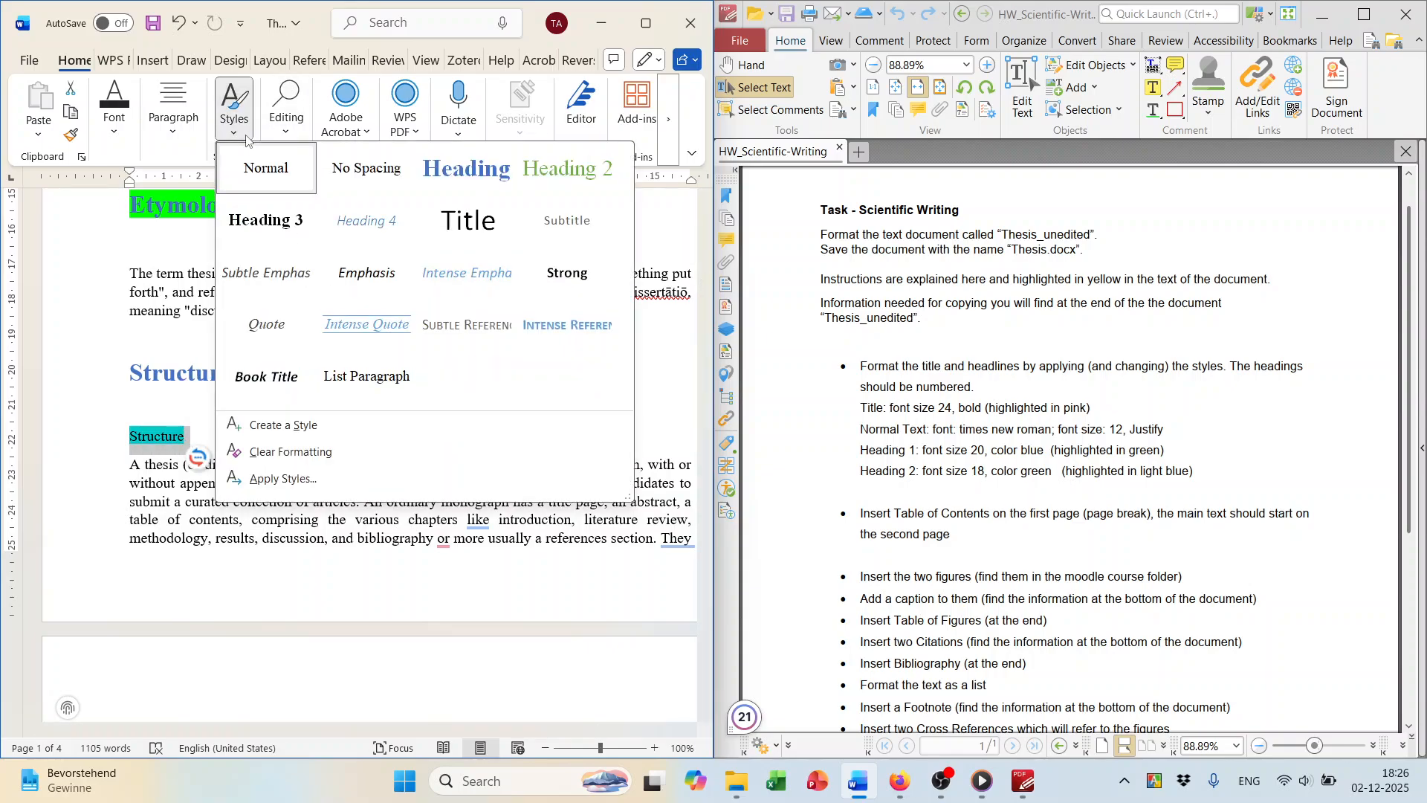
{"action": "left_click", "coordinate": [549, 188]}
Apply the Heading 2 style to the light-blue-highlighted "Style" headline.
{"action": "scroll", "coordinate": [317, 431], "scroll_direction": "down", "scroll_amount": 15}
{"action": "scroll", "coordinate": [317, 431], "scroll_direction": "down", "scroll_amount": 3}
{"action": "left_click_drag", "start_coordinate": [127, 418], "coordinate": [167, 415]}
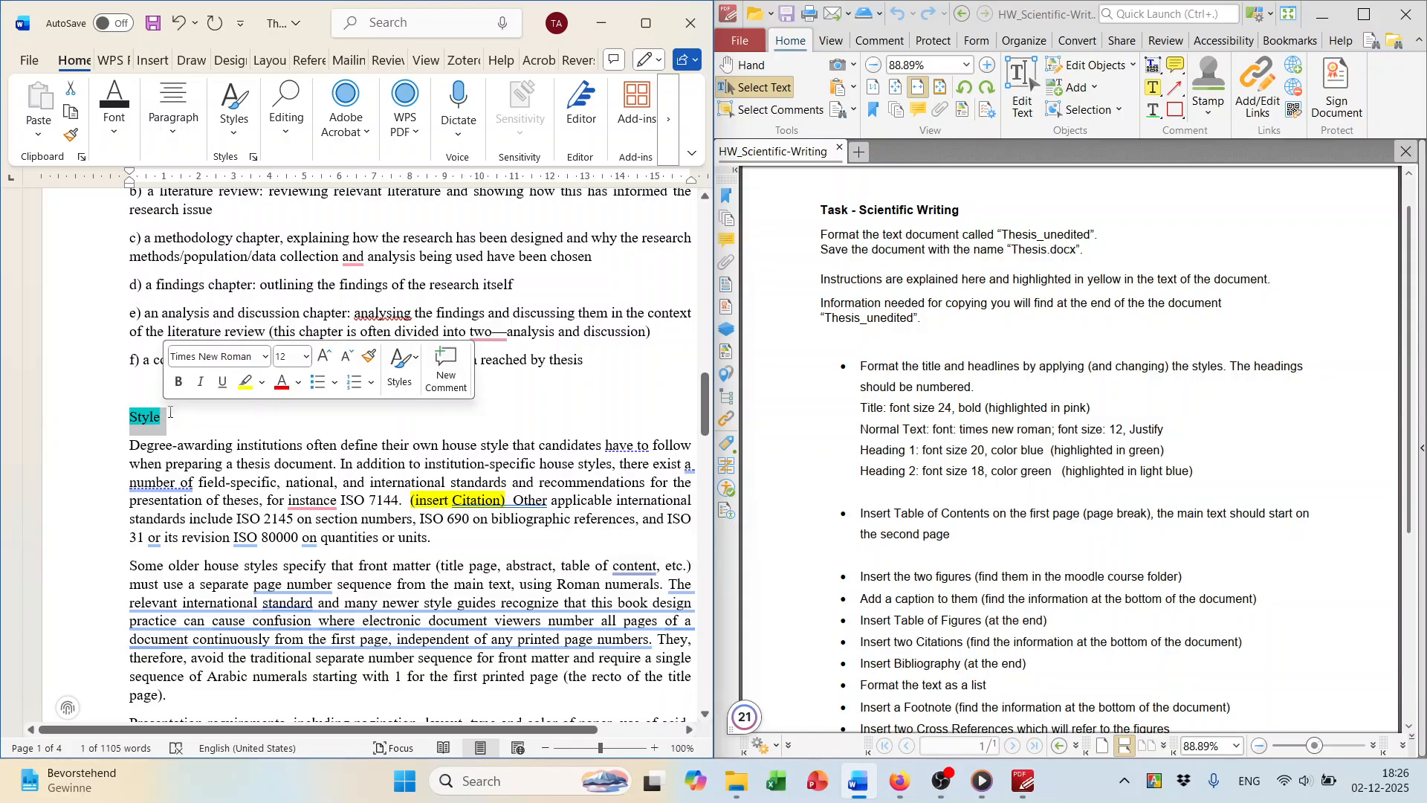
{"action": "left_click", "coordinate": [234, 104]}
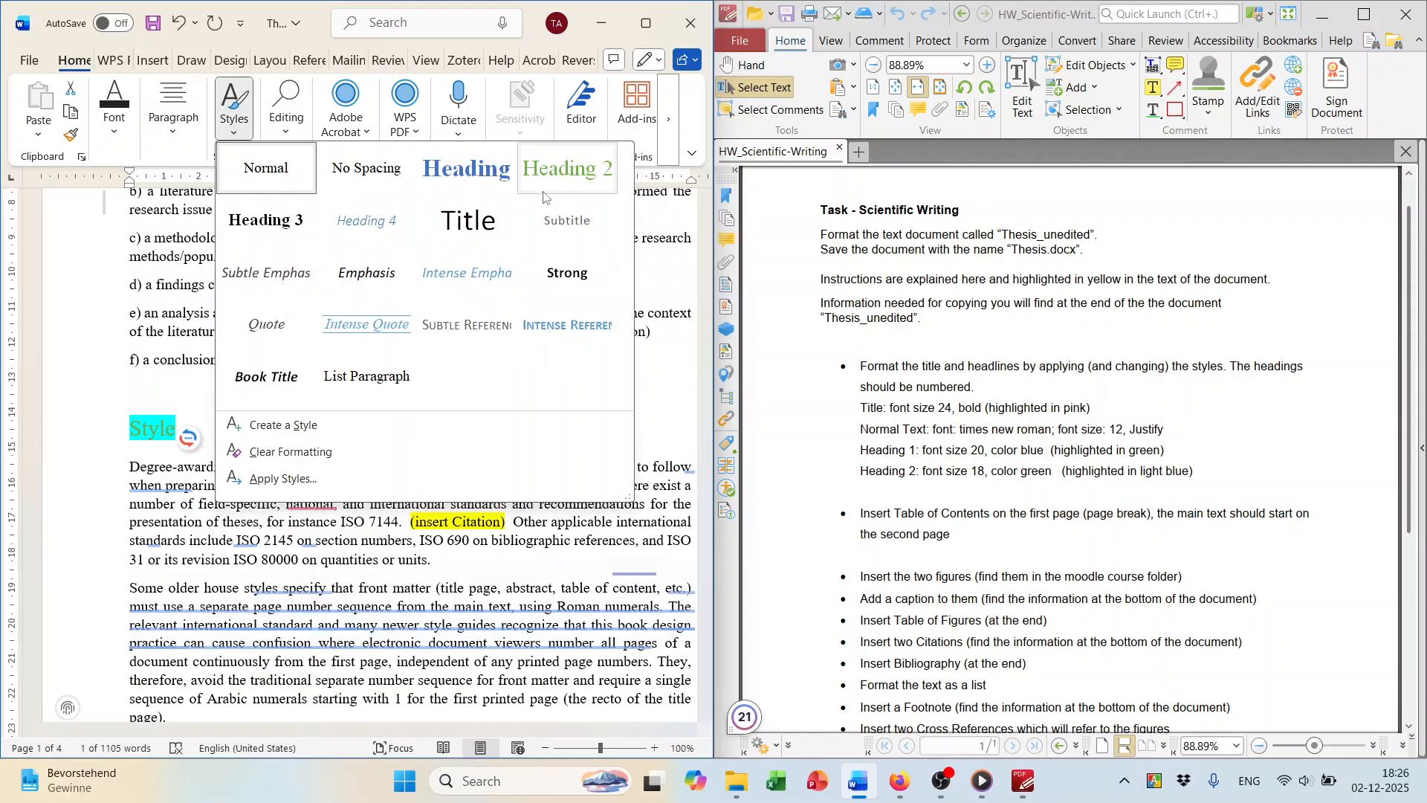
{"action": "left_click", "coordinate": [543, 195]}
Apply the Heading 2 style to the light-blue-highlighted "Role of thesis supervisor" headline.
{"action": "scroll", "coordinate": [408, 388], "scroll_direction": "down", "scroll_amount": 15}
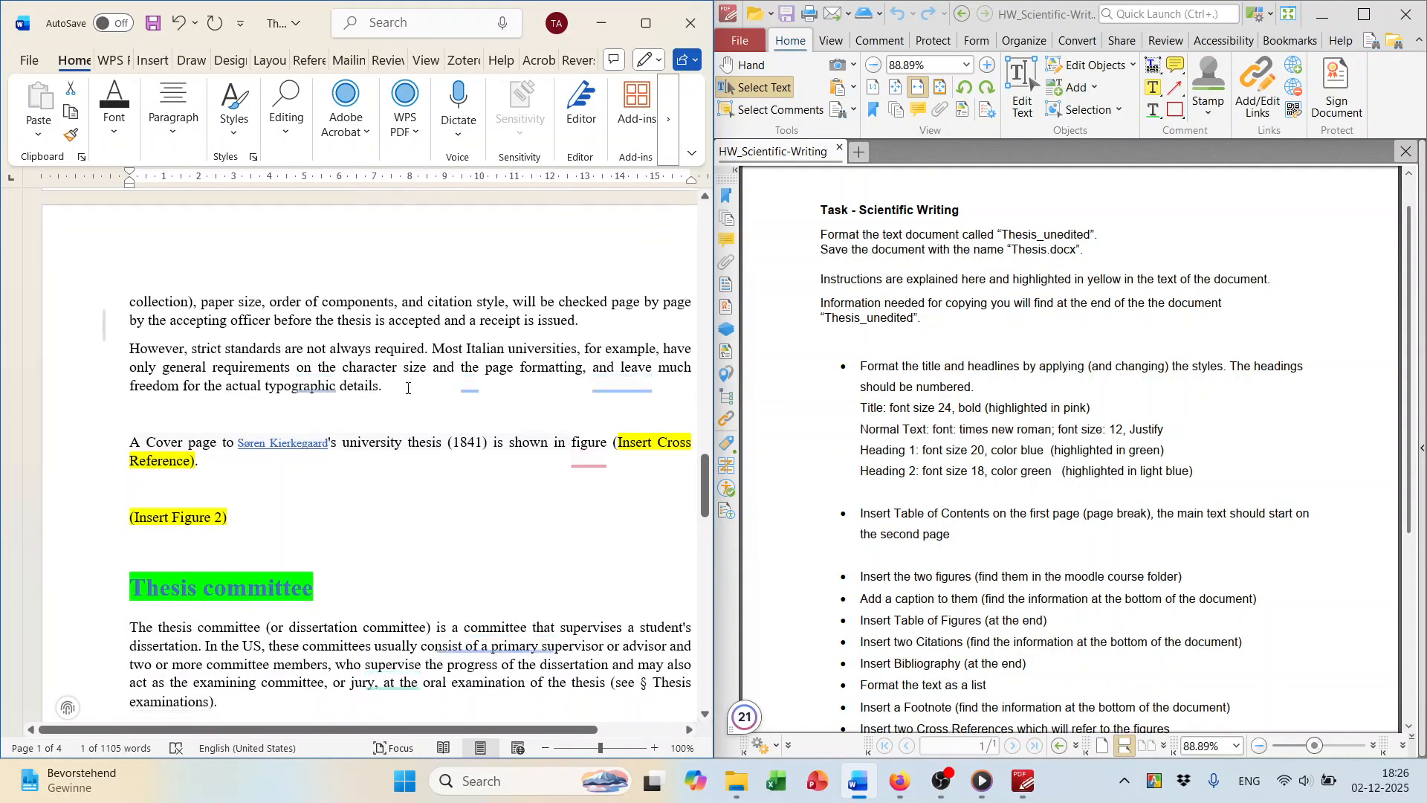
{"action": "scroll", "coordinate": [407, 388], "scroll_direction": "down", "scroll_amount": 3}
{"action": "scroll", "coordinate": [356, 394], "scroll_direction": "down", "scroll_amount": 5}
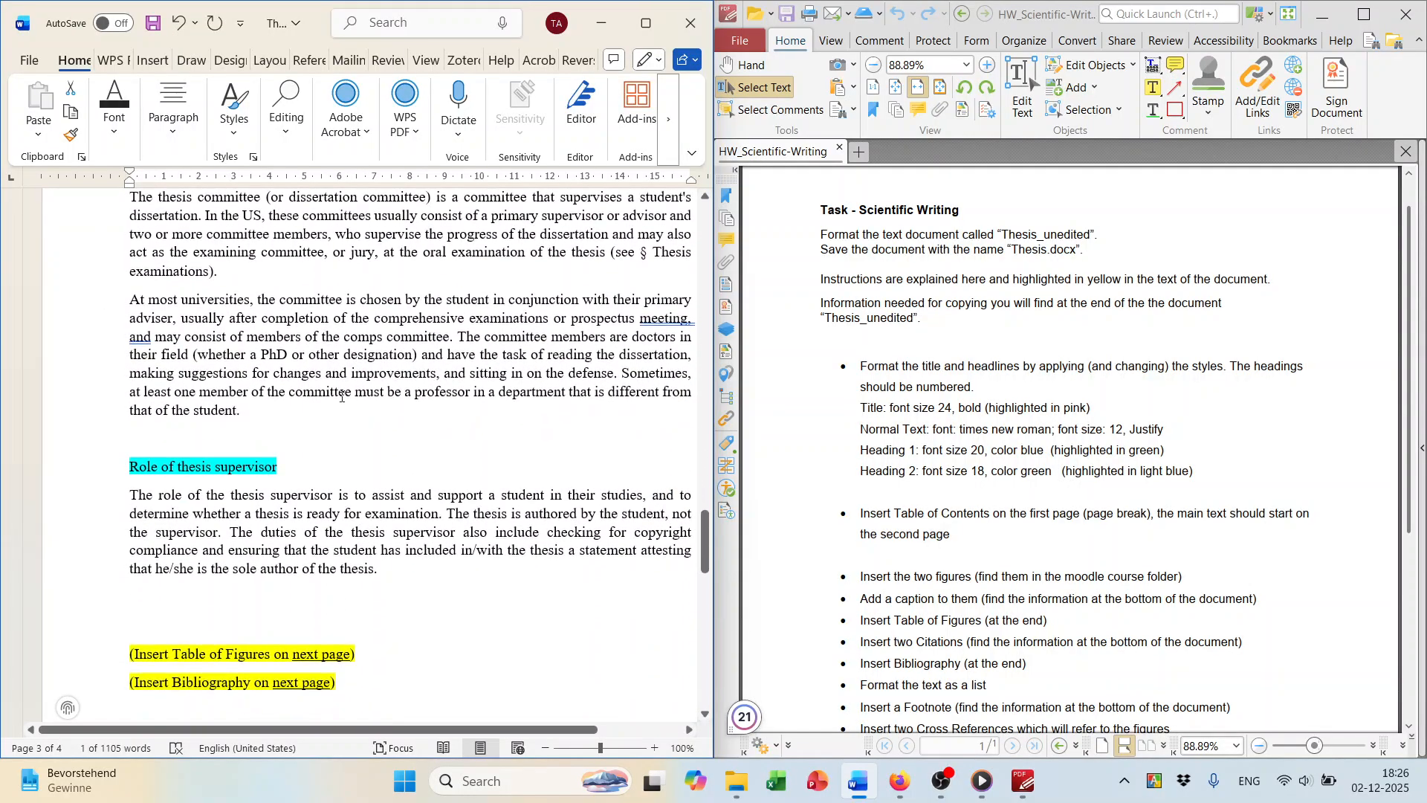
{"action": "scroll", "coordinate": [356, 394], "scroll_direction": "down", "scroll_amount": 1}
{"action": "left_click_drag", "start_coordinate": [124, 422], "coordinate": [279, 422]}
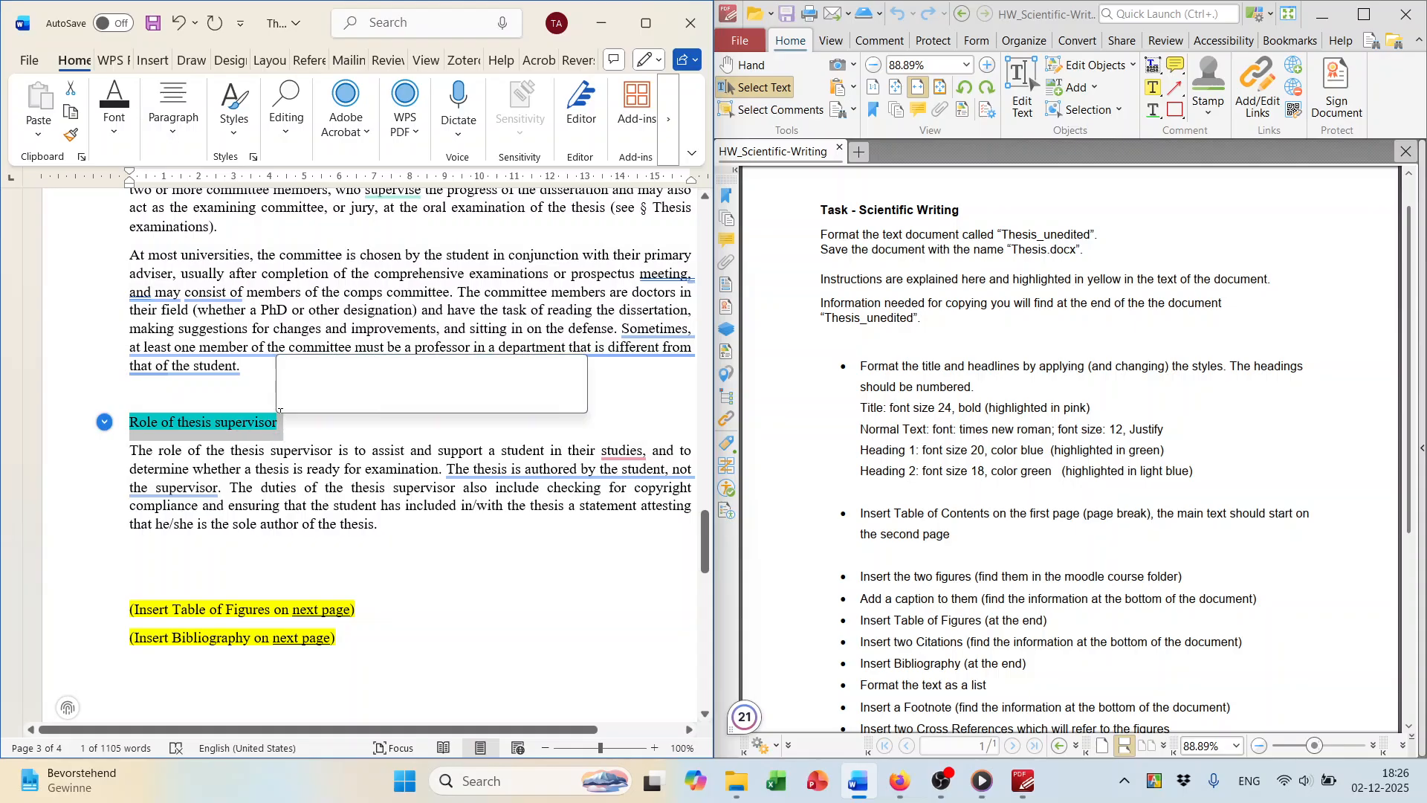
{"action": "left_click", "coordinate": [246, 128]}
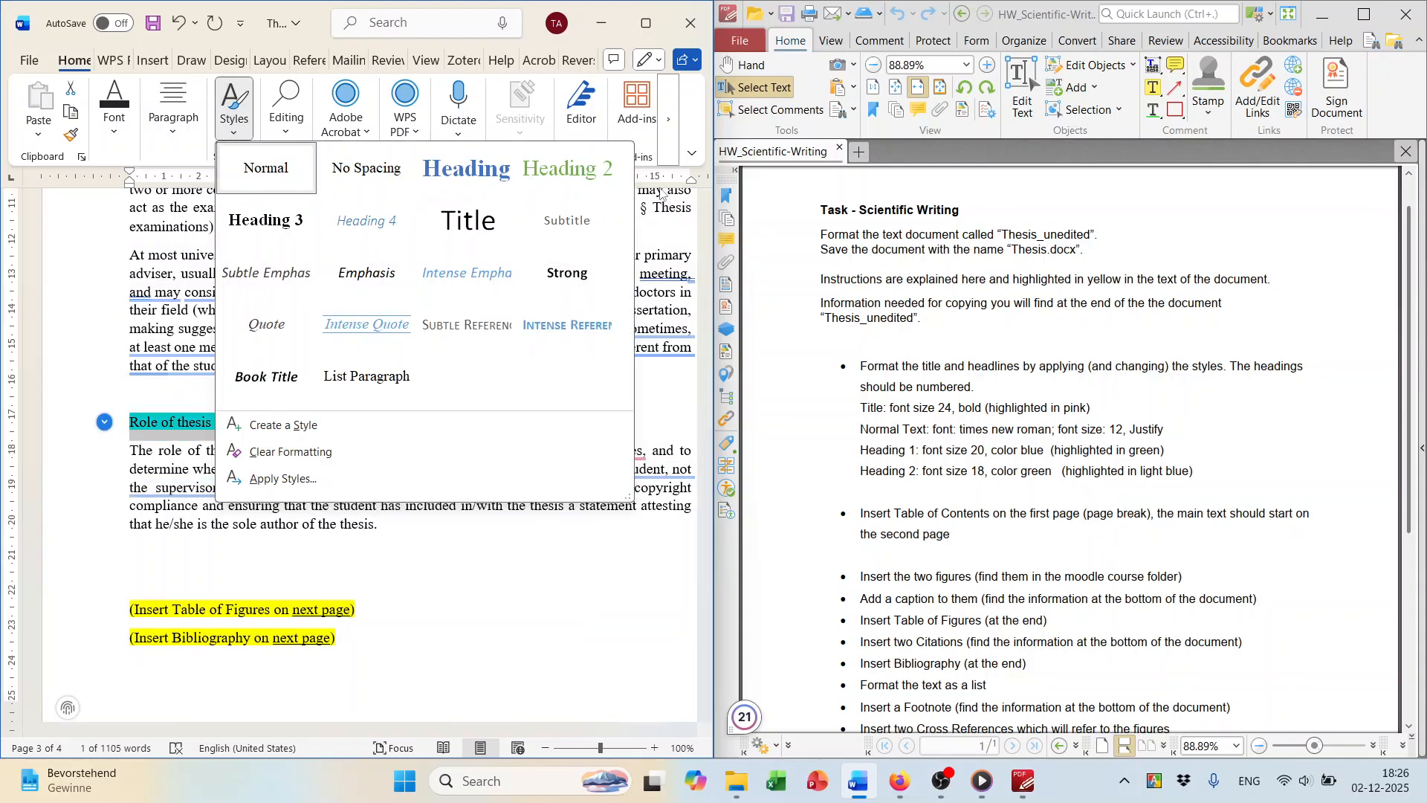
{"action": "left_click", "coordinate": [593, 175]}
Check the end of the thesis for remaining headlines and mark the heading-numbering requirement in the task PDF.
{"action": "scroll", "coordinate": [468, 415], "scroll_direction": "down", "scroll_amount": 10}
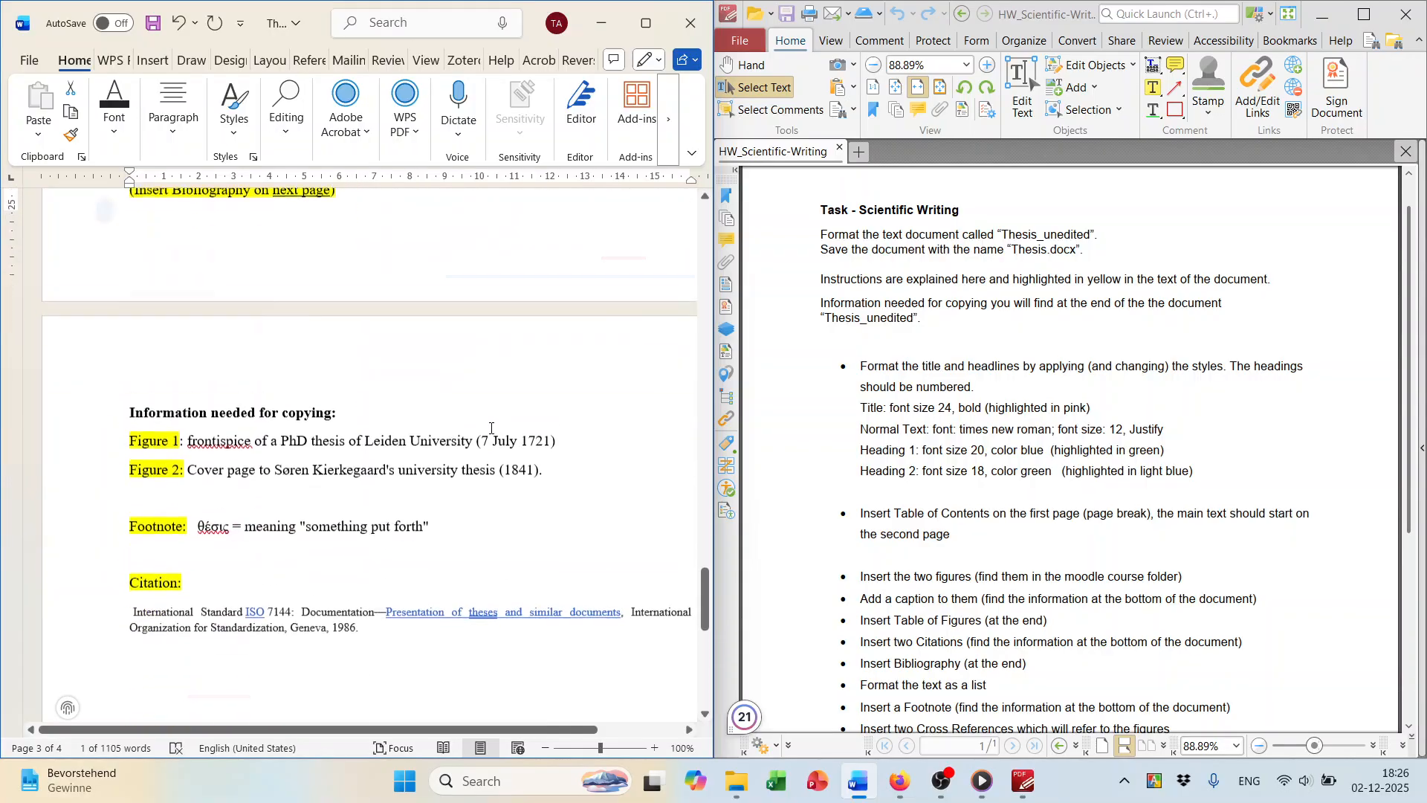
{"action": "scroll", "coordinate": [483, 406], "scroll_direction": "up", "scroll_amount": 10}
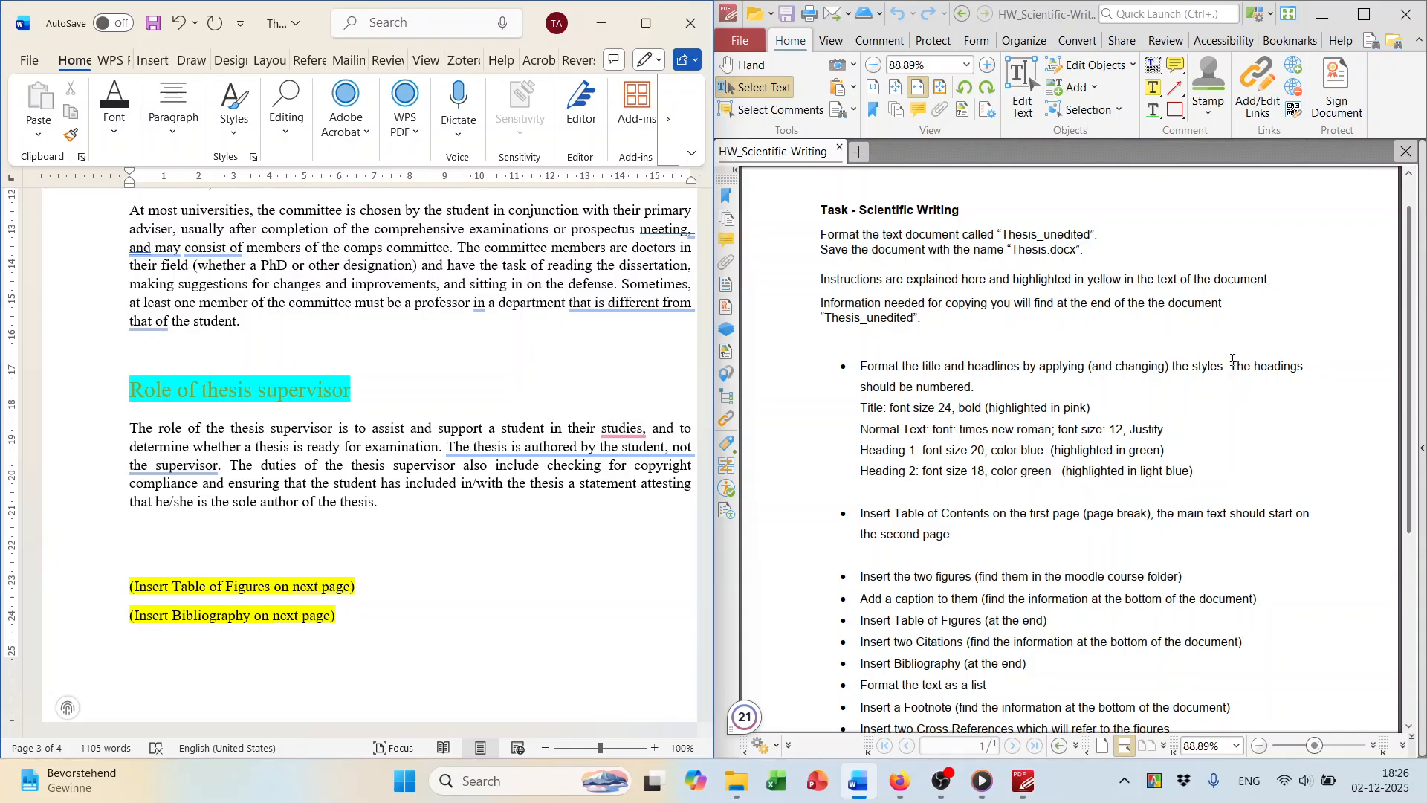
{"action": "left_click_drag", "start_coordinate": [1233, 366], "coordinate": [1045, 391]}
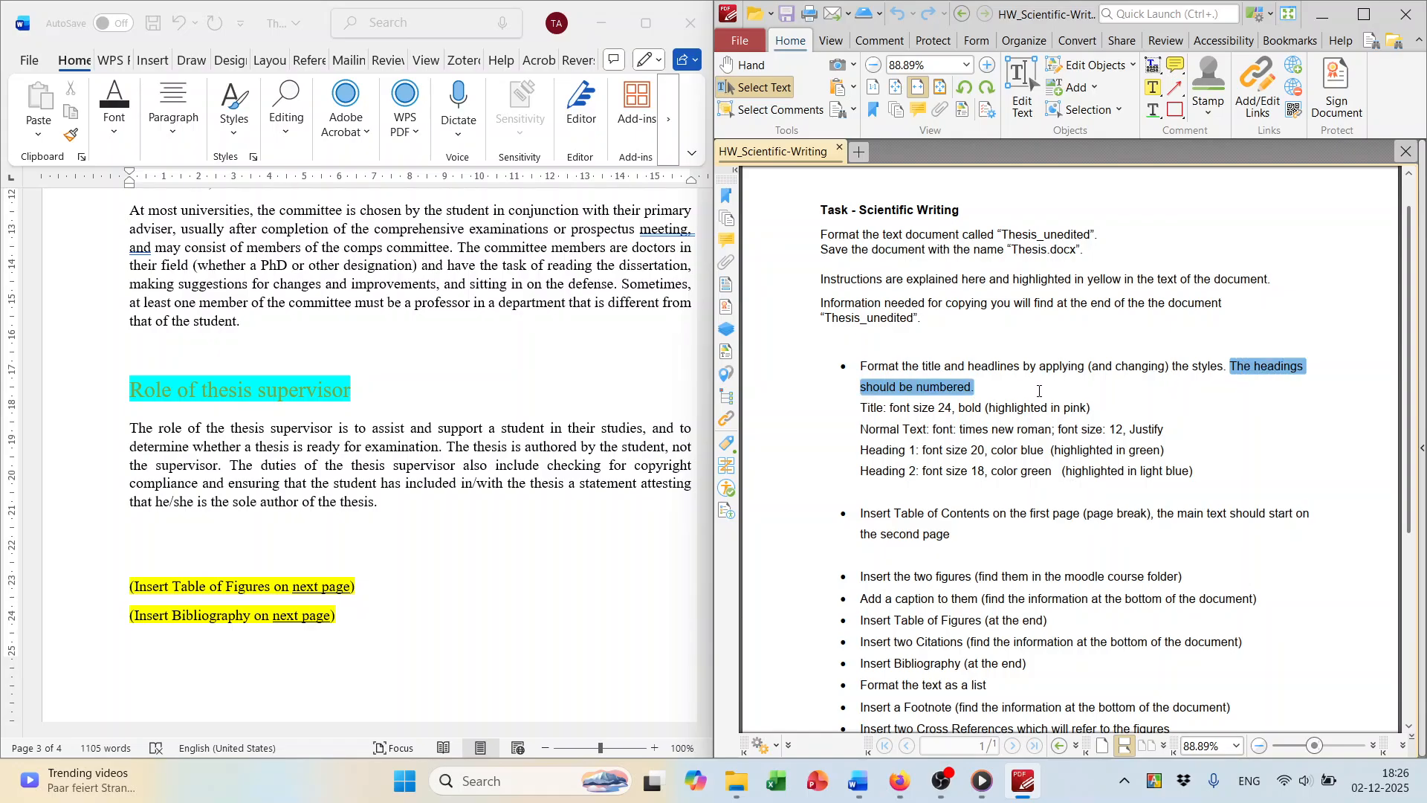
Number the headings with the multilevel list linked to the heading styles (1 Heading 1, 1.1 Heading 2, 1.1.1 Heading 3).
{"action": "scroll", "coordinate": [331, 430], "scroll_direction": "up", "scroll_amount": 20}
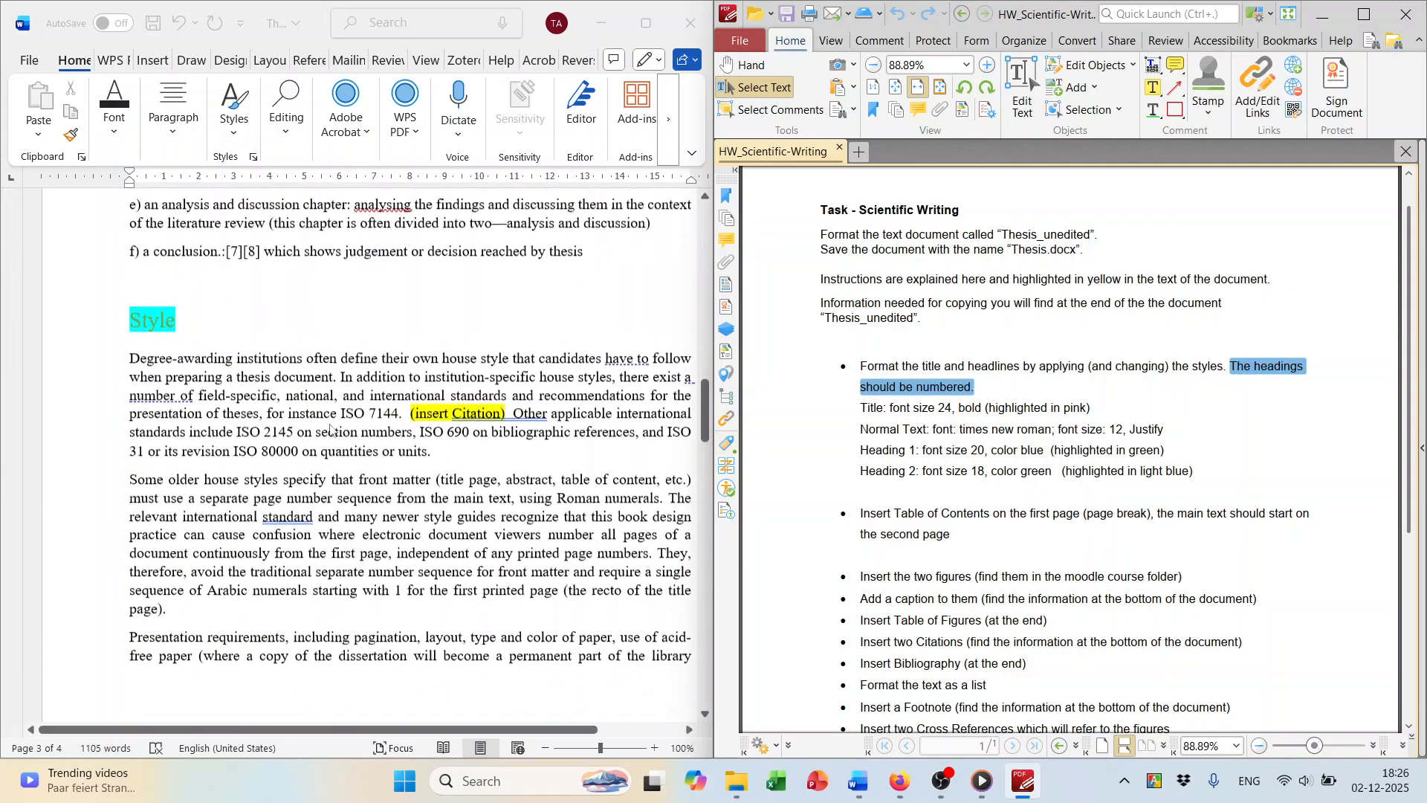
{"action": "scroll", "coordinate": [330, 429], "scroll_direction": "up", "scroll_amount": 20}
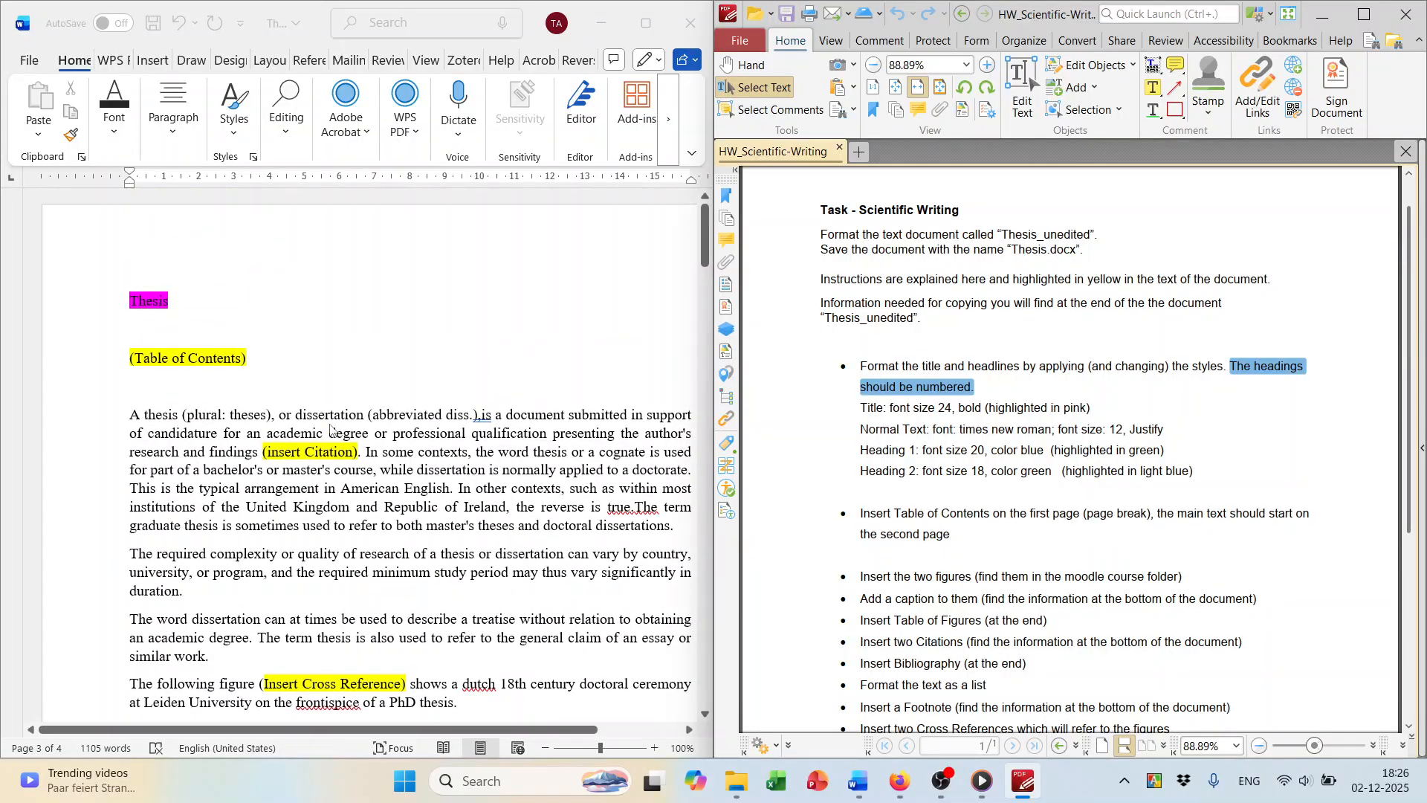
{"action": "left_click", "coordinate": [353, 362]}
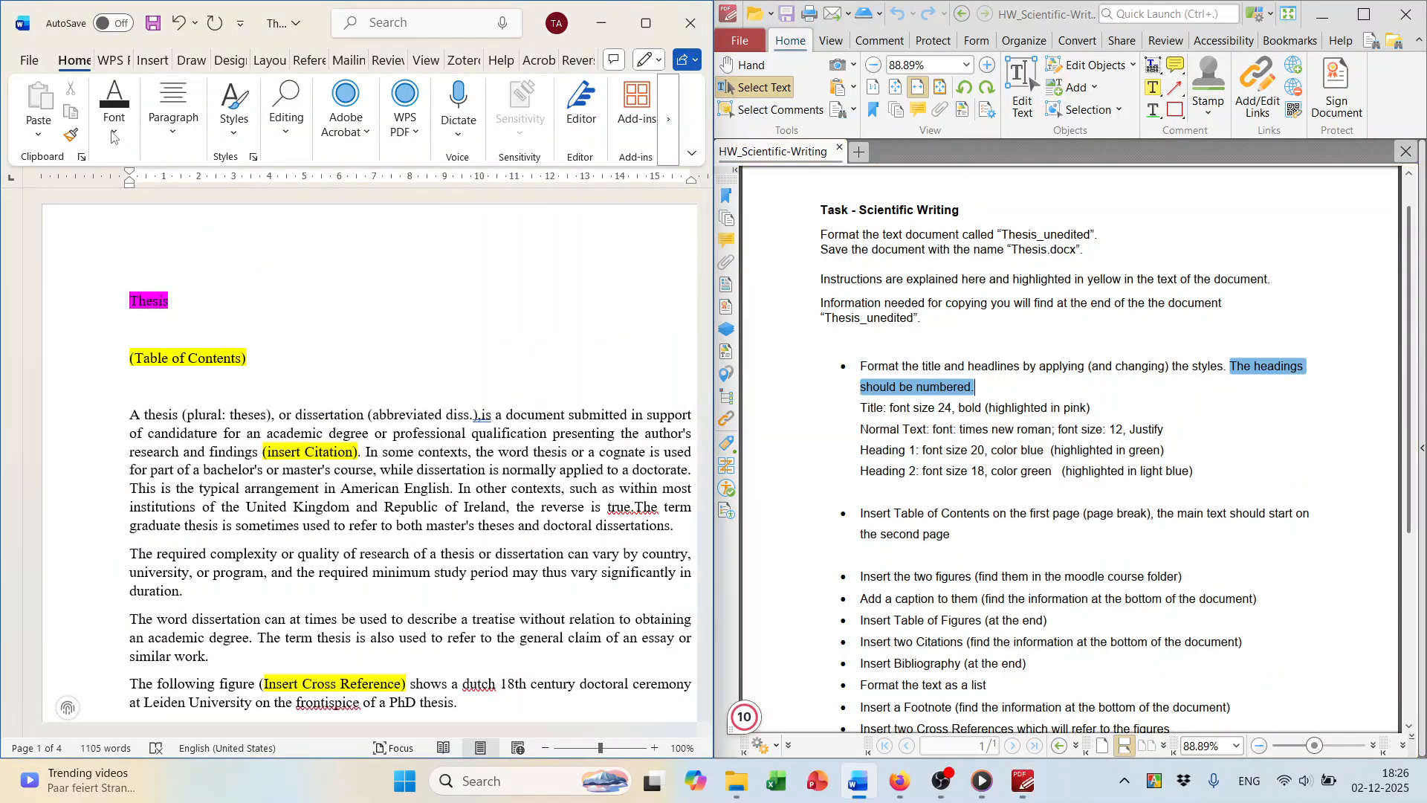
{"action": "left_click", "coordinate": [168, 136]}
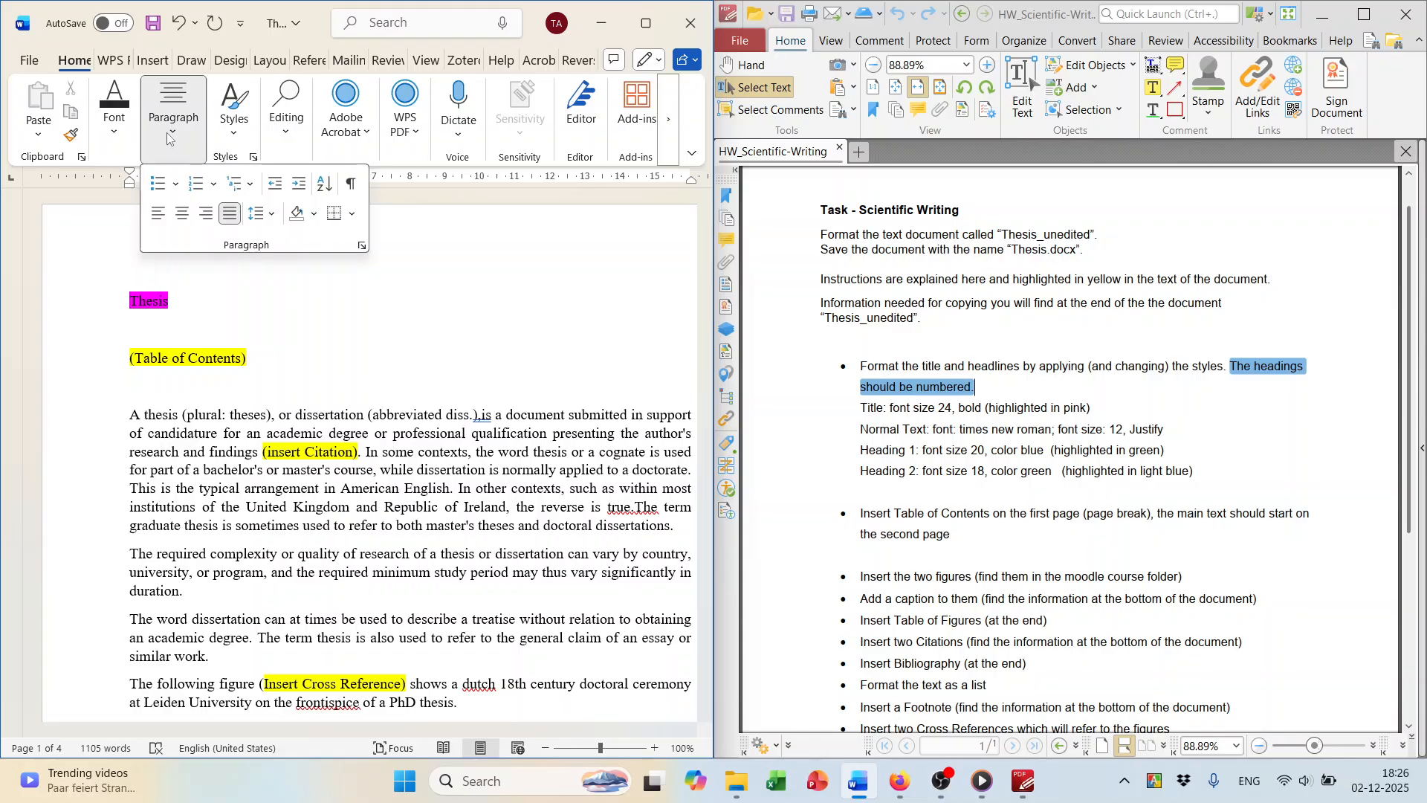
{"action": "left_click", "coordinate": [252, 186]}
{"action": "mouse_move", "coordinate": [420, 523]}
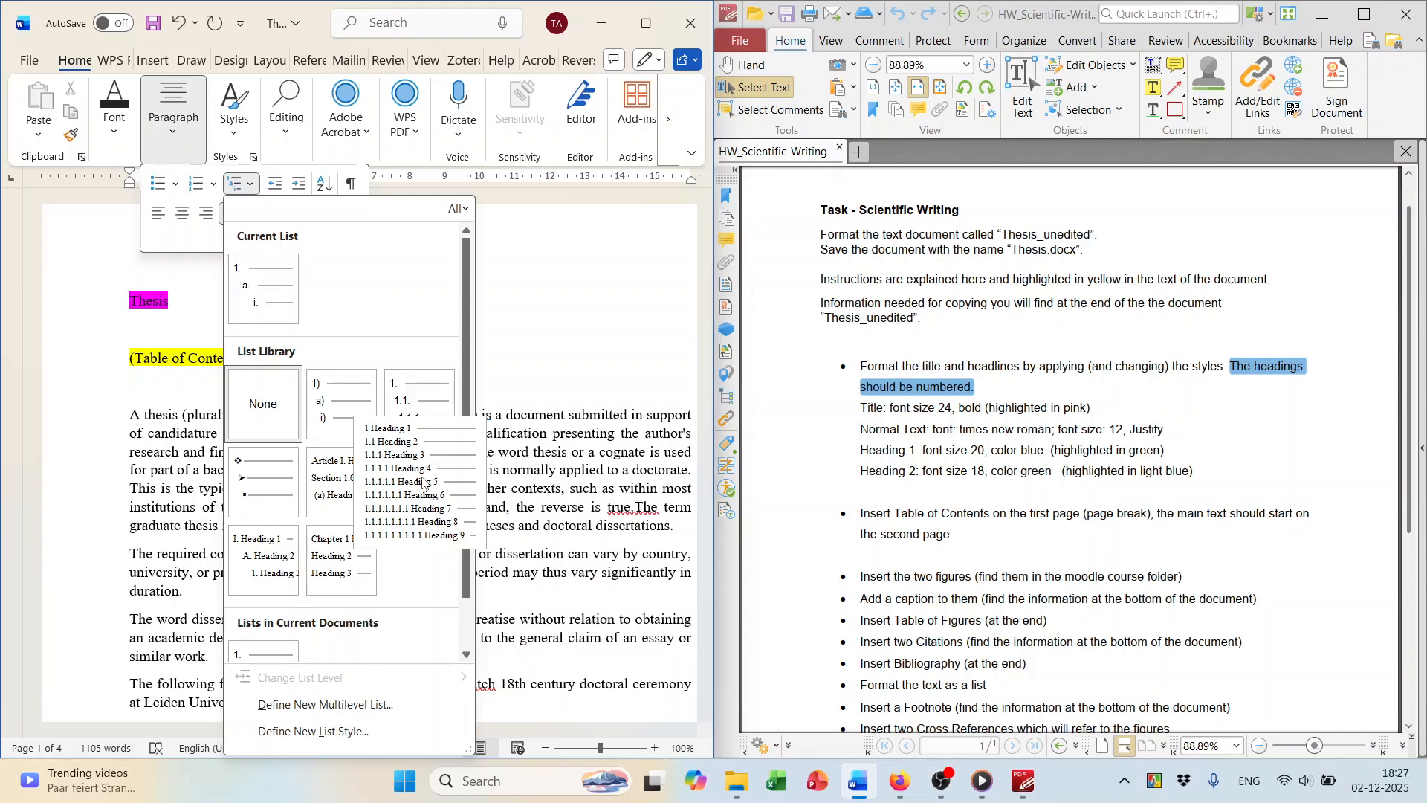
{"action": "left_click", "coordinate": [423, 483]}
{"action": "scroll", "coordinate": [293, 482], "scroll_direction": "down", "scroll_amount": 6}
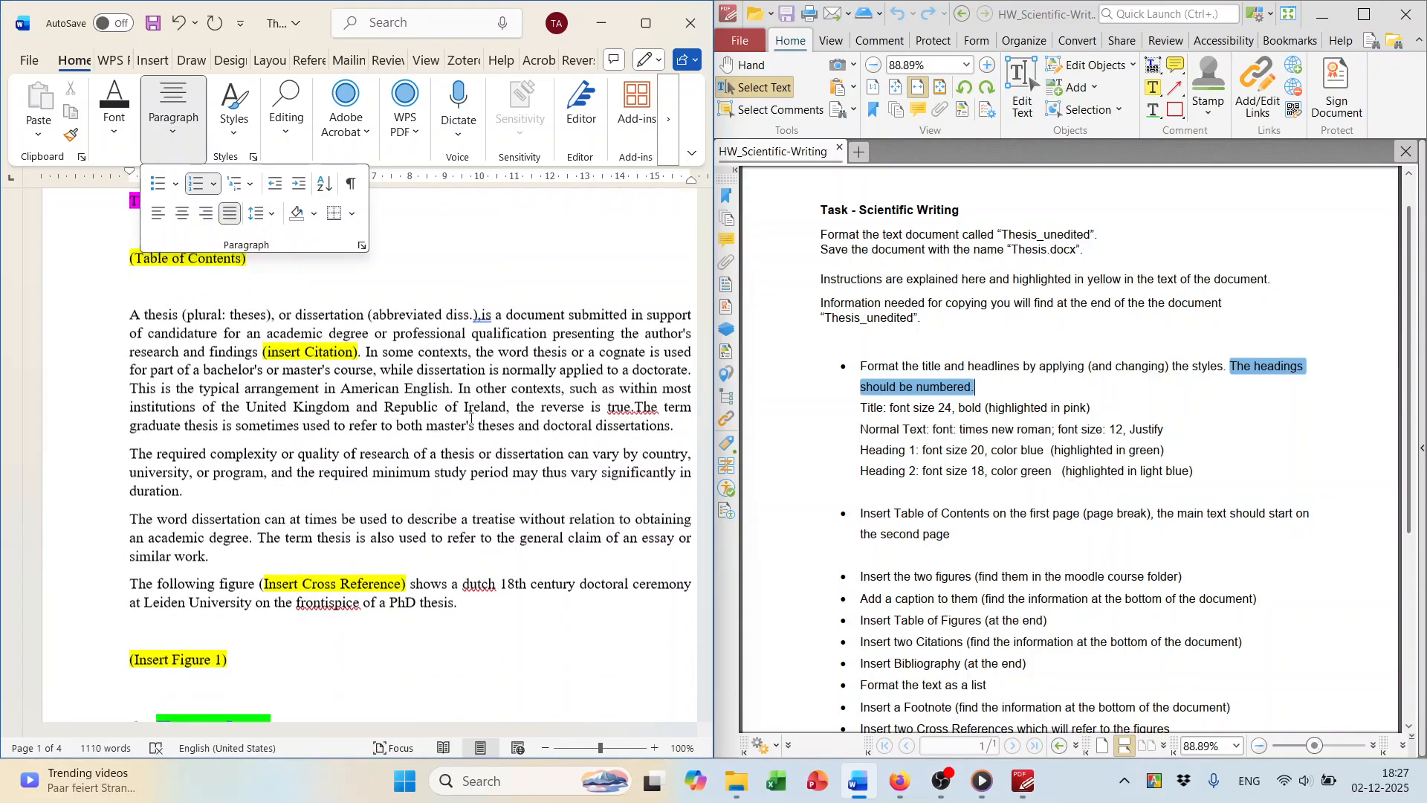
{"action": "left_click", "coordinate": [367, 411]}
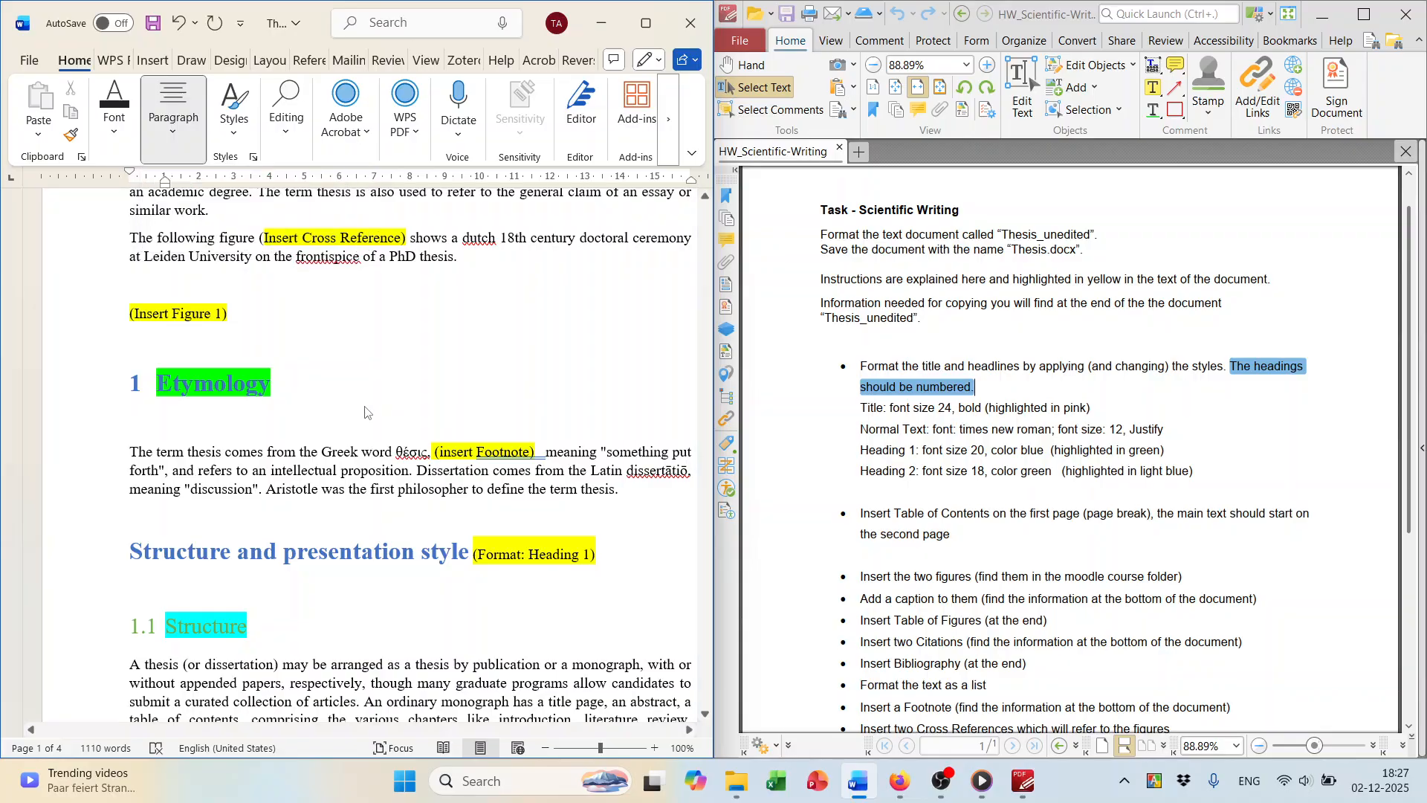
Examine the numbering of all Heading 1 and Heading 2 headlines throughout the thesis.
{"action": "scroll", "coordinate": [176, 380], "scroll_direction": "down", "scroll_amount": 4}
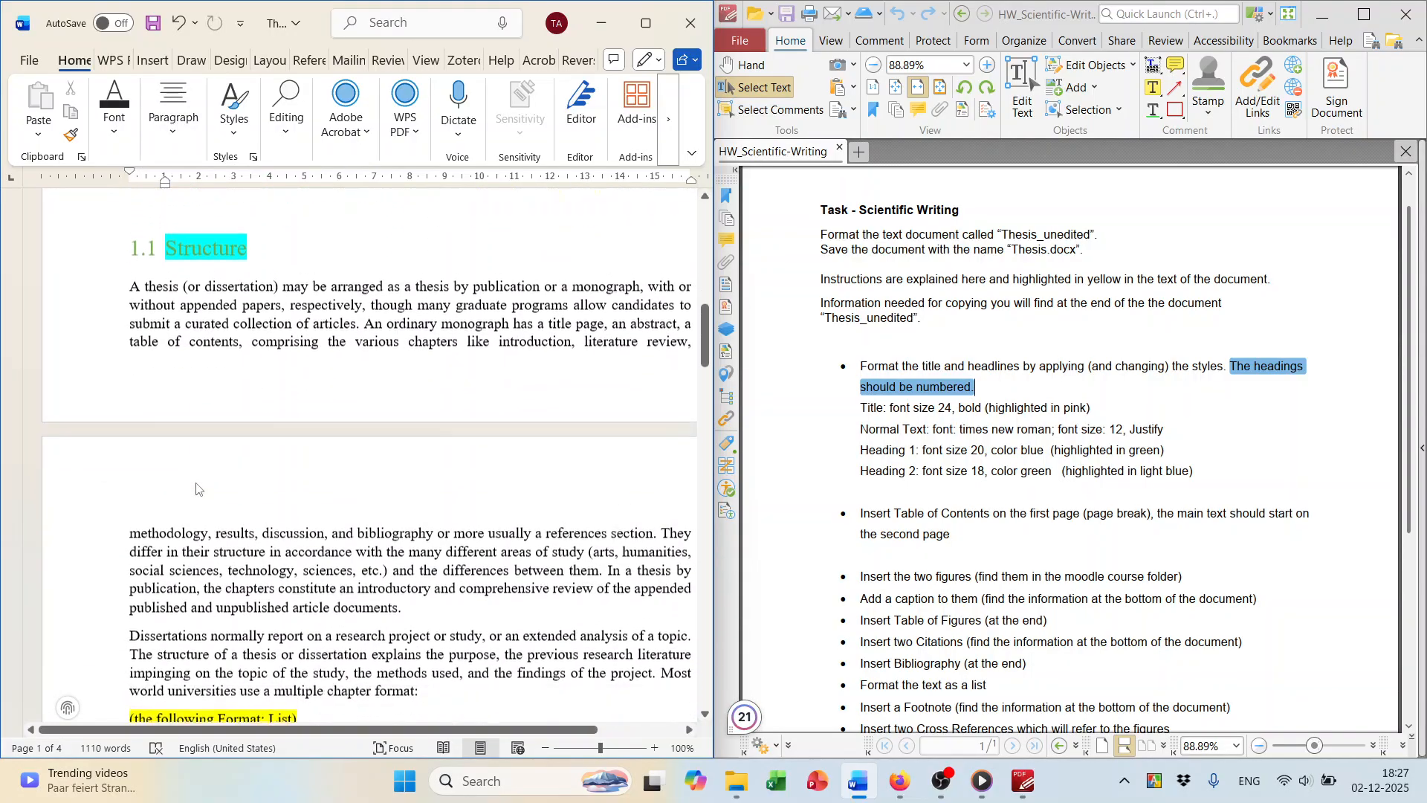
{"action": "scroll", "coordinate": [200, 479], "scroll_direction": "up", "scroll_amount": 2}
{"action": "left_click", "coordinate": [211, 333]}
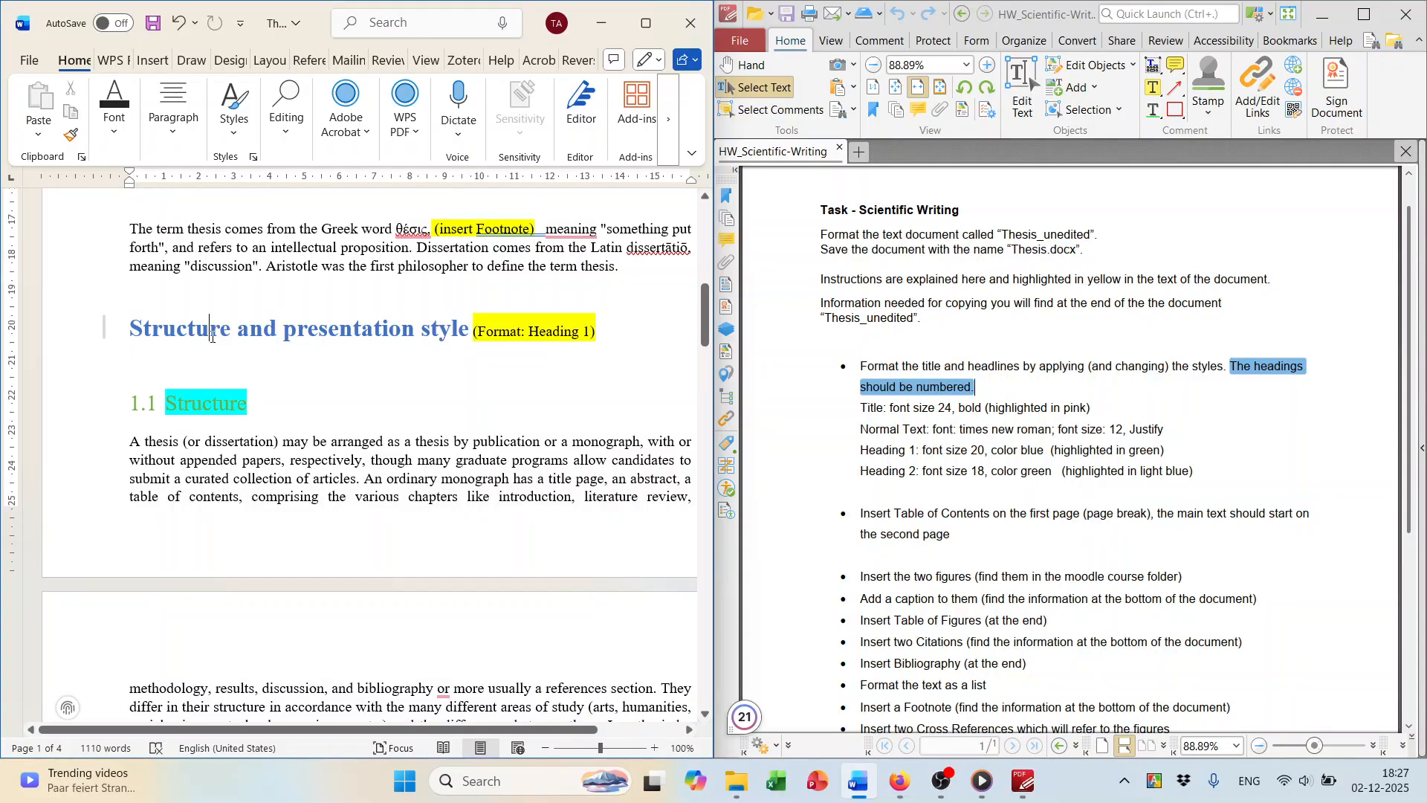
{"action": "scroll", "coordinate": [410, 441], "scroll_direction": "up", "scroll_amount": 3}
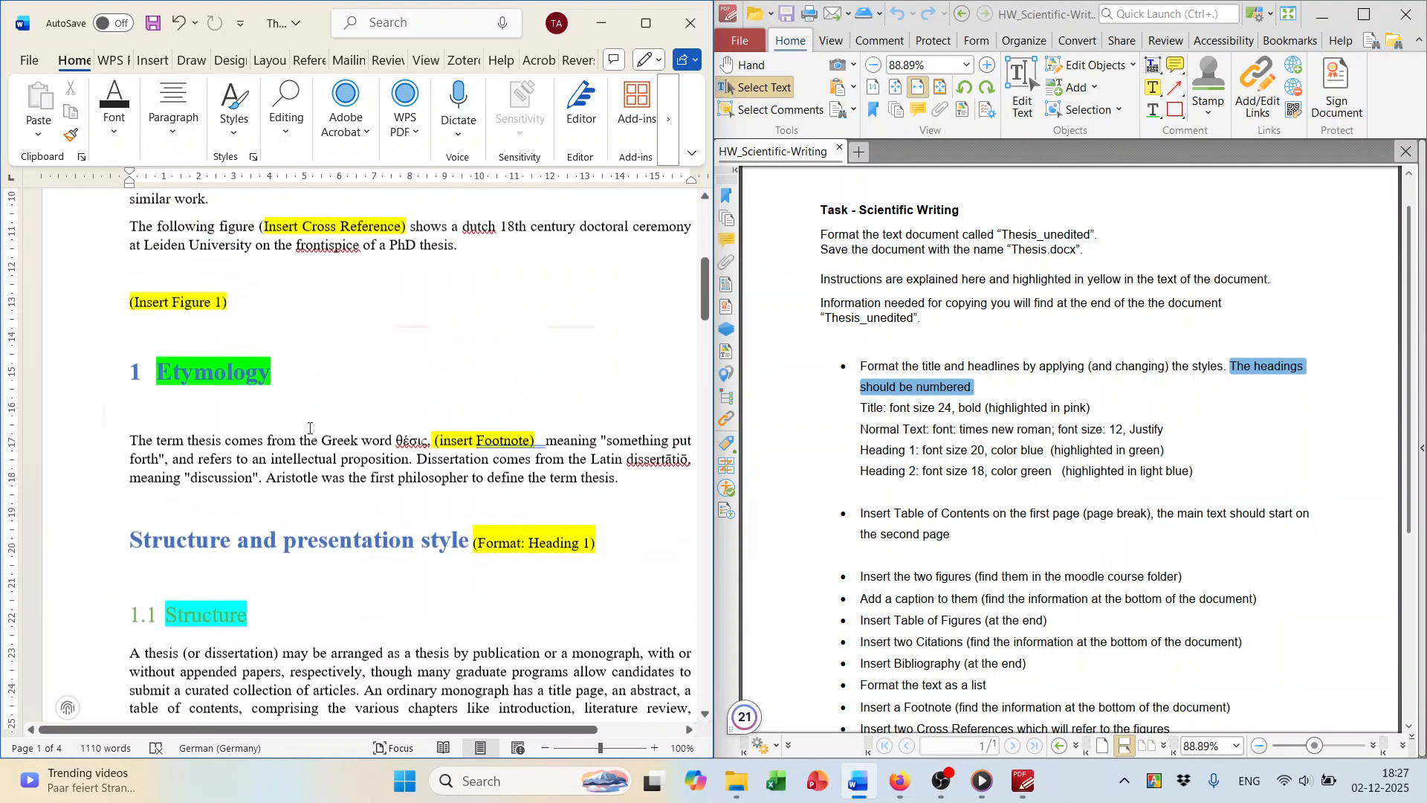
{"action": "scroll", "coordinate": [310, 428], "scroll_direction": "down", "scroll_amount": 15}
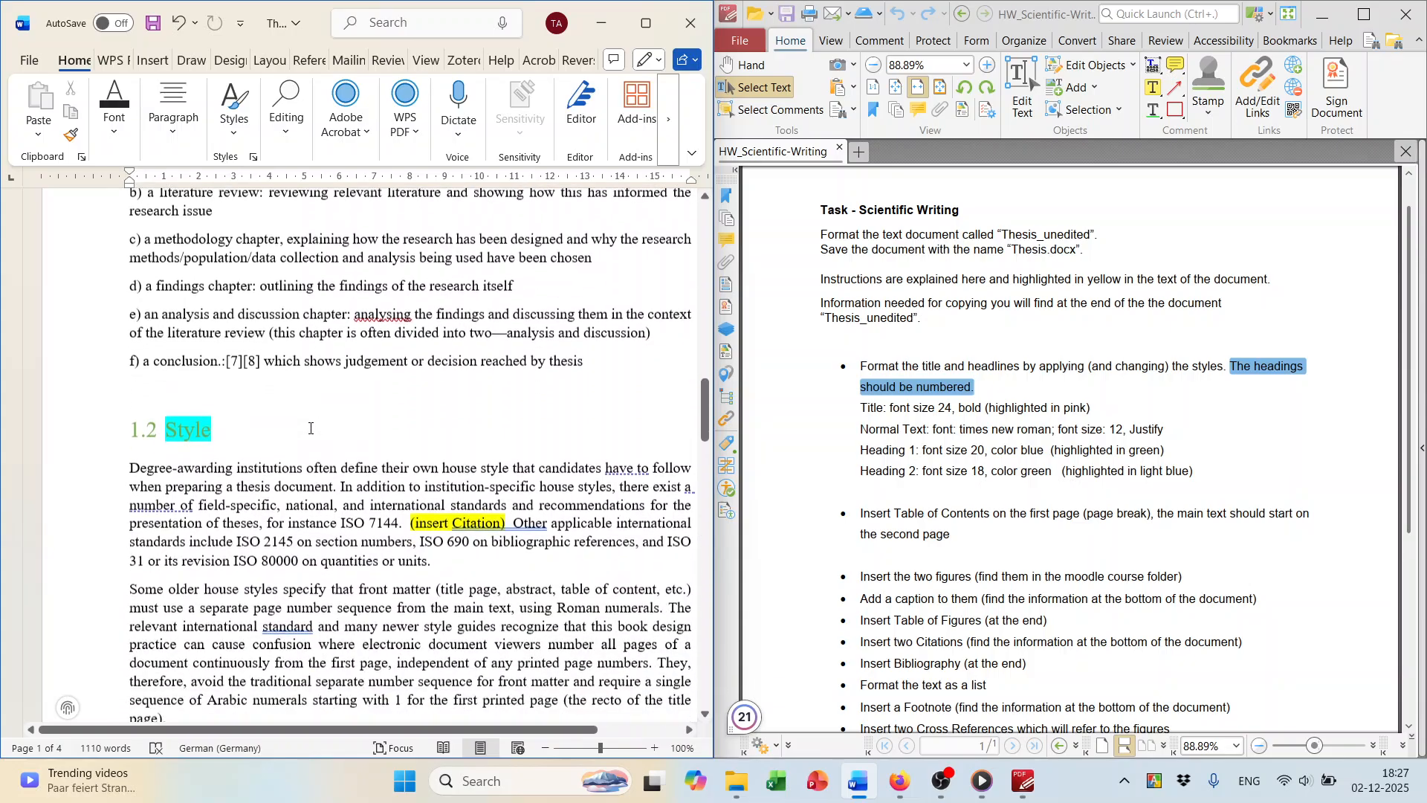
{"action": "scroll", "coordinate": [310, 429], "scroll_direction": "down", "scroll_amount": 15}
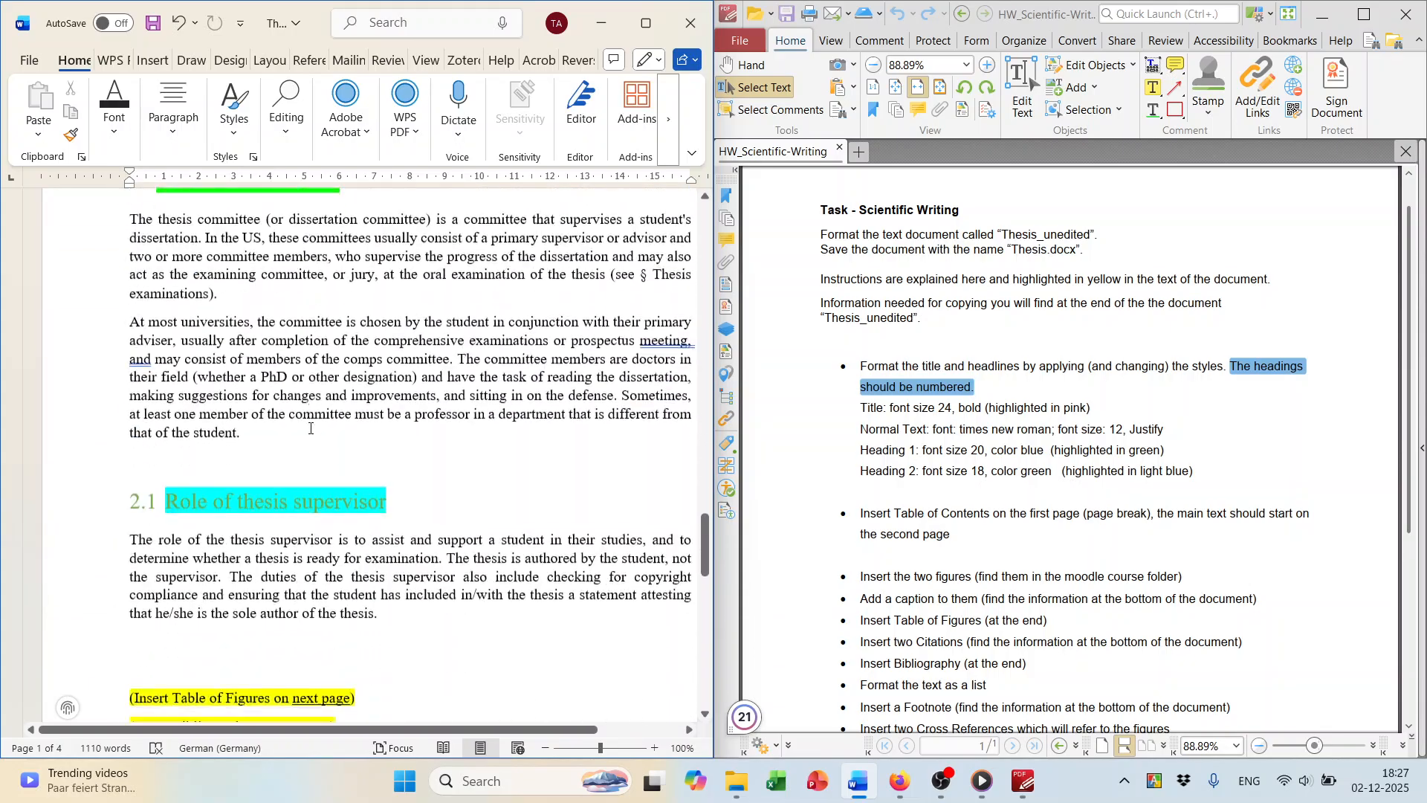
{"action": "scroll", "coordinate": [310, 432], "scroll_direction": "up", "scroll_amount": 15}
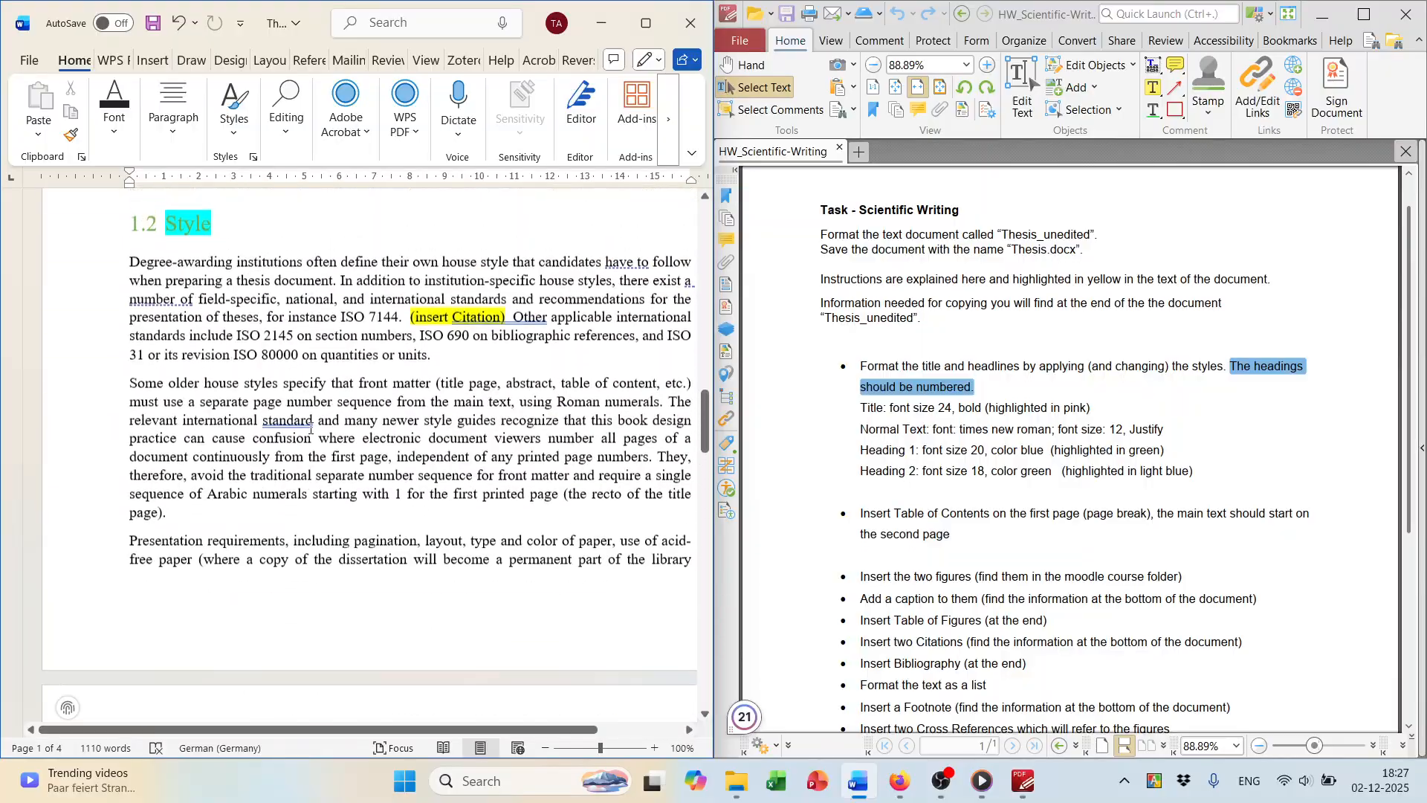
{"action": "scroll", "coordinate": [311, 428], "scroll_direction": "up", "scroll_amount": 10}
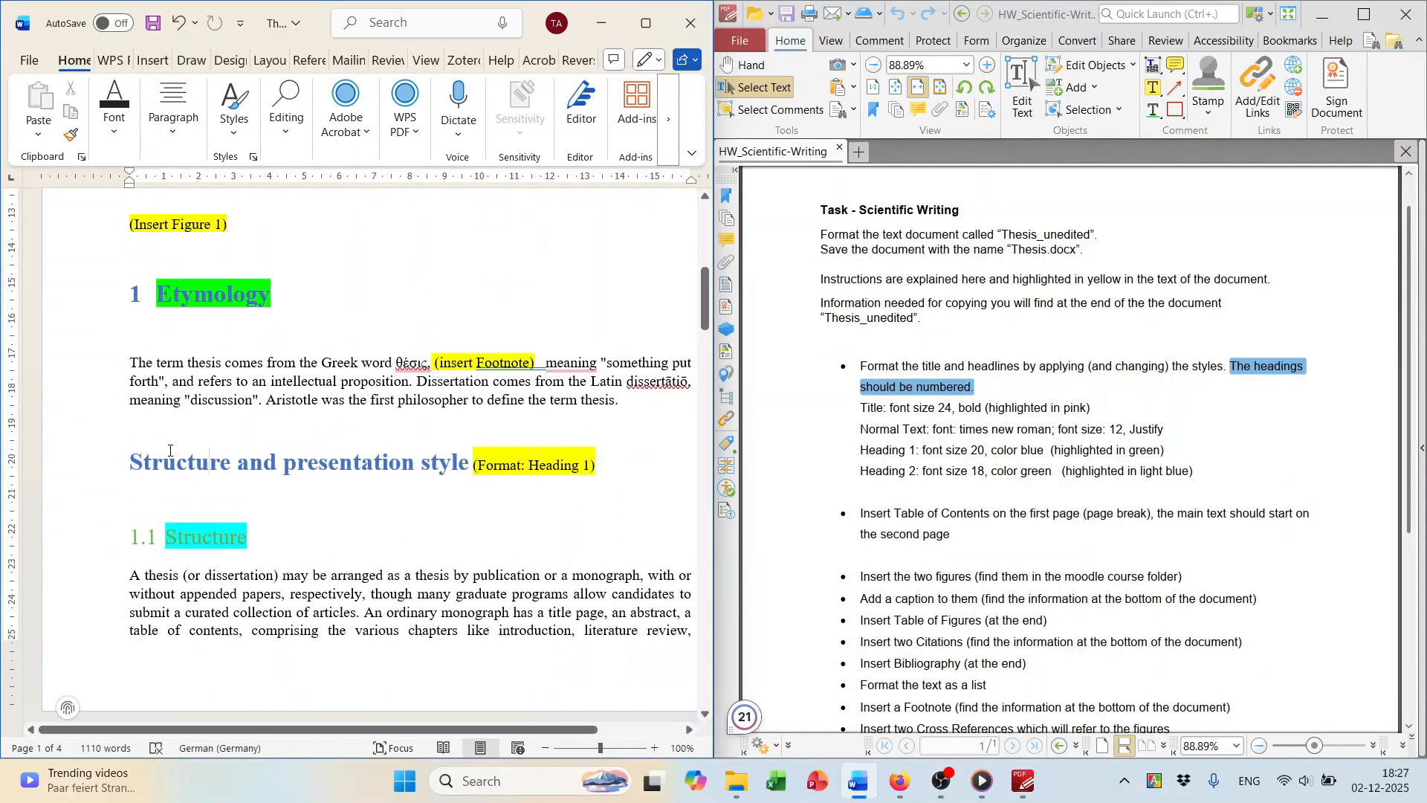
Try to include the "Structure and presentation style" headline in the numbering by reapplying the Heading 1 style.
{"action": "left_click_drag", "start_coordinate": [132, 457], "coordinate": [471, 463]}
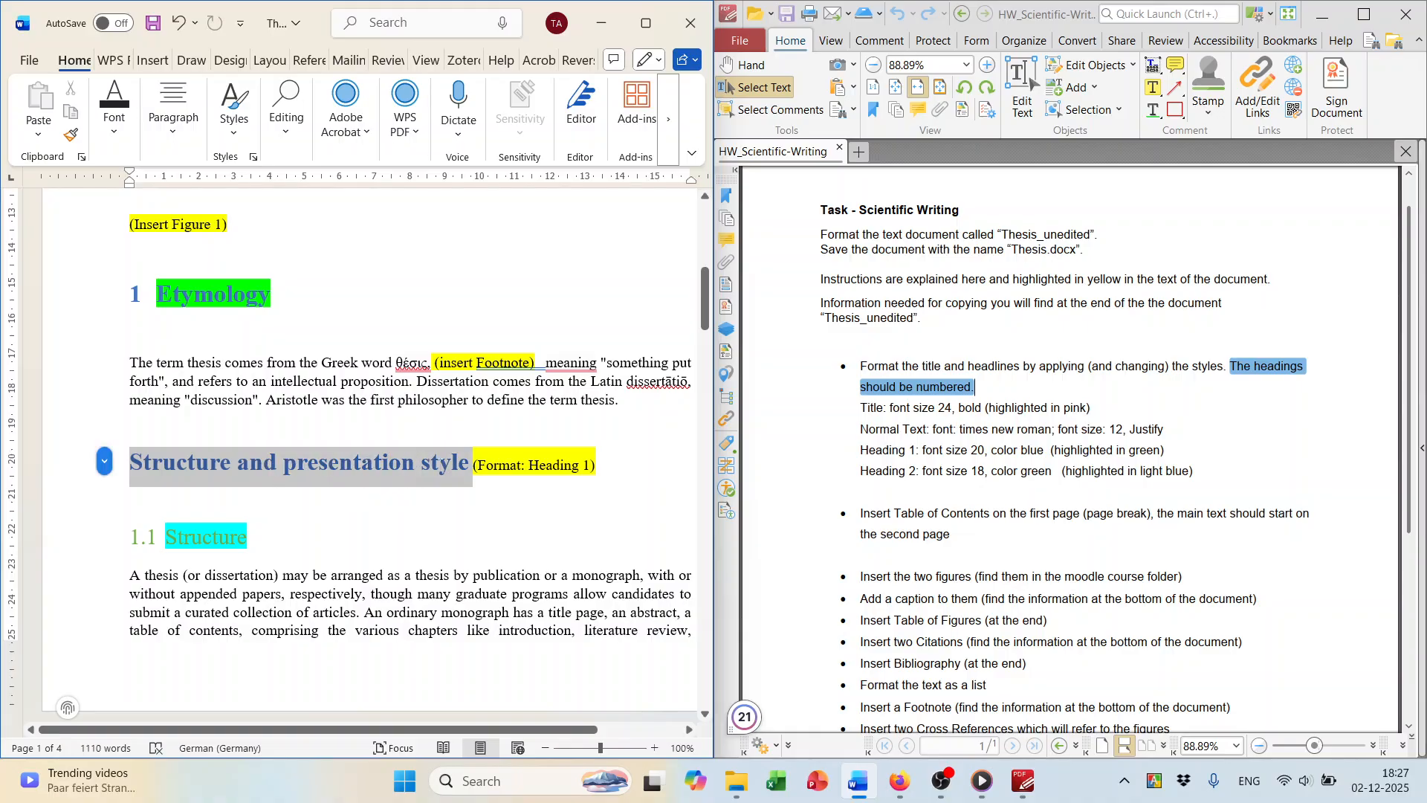
{"action": "left_click", "coordinate": [233, 108]}
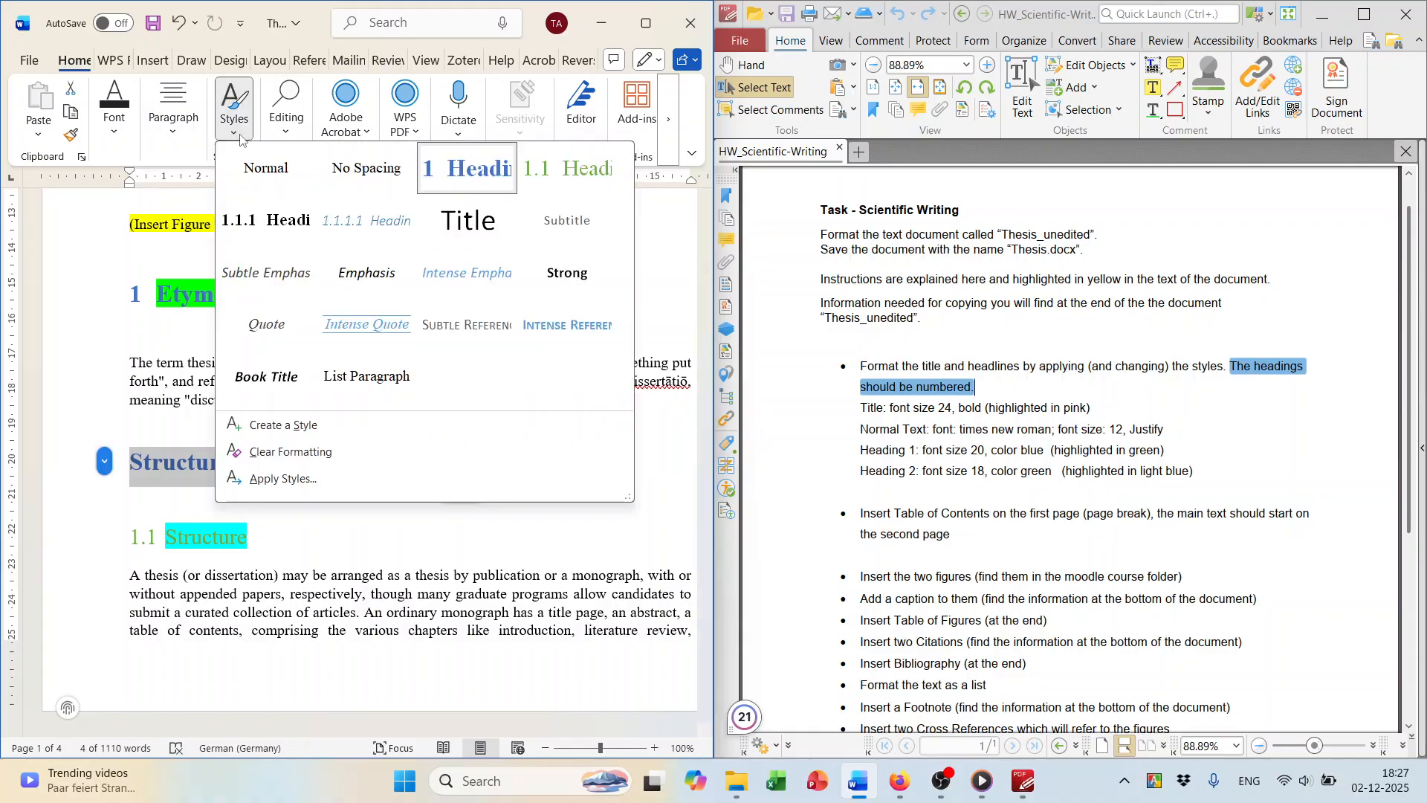
{"action": "left_click", "coordinate": [468, 181]}
{"action": "left_click", "coordinate": [455, 557]}
{"action": "scroll", "coordinate": [483, 553], "scroll_direction": "up", "scroll_amount": 5}
{"action": "scroll", "coordinate": [505, 549], "scroll_direction": "down", "scroll_amount": 3}
{"action": "scroll", "coordinate": [504, 548], "scroll_direction": "down", "scroll_amount": 7}
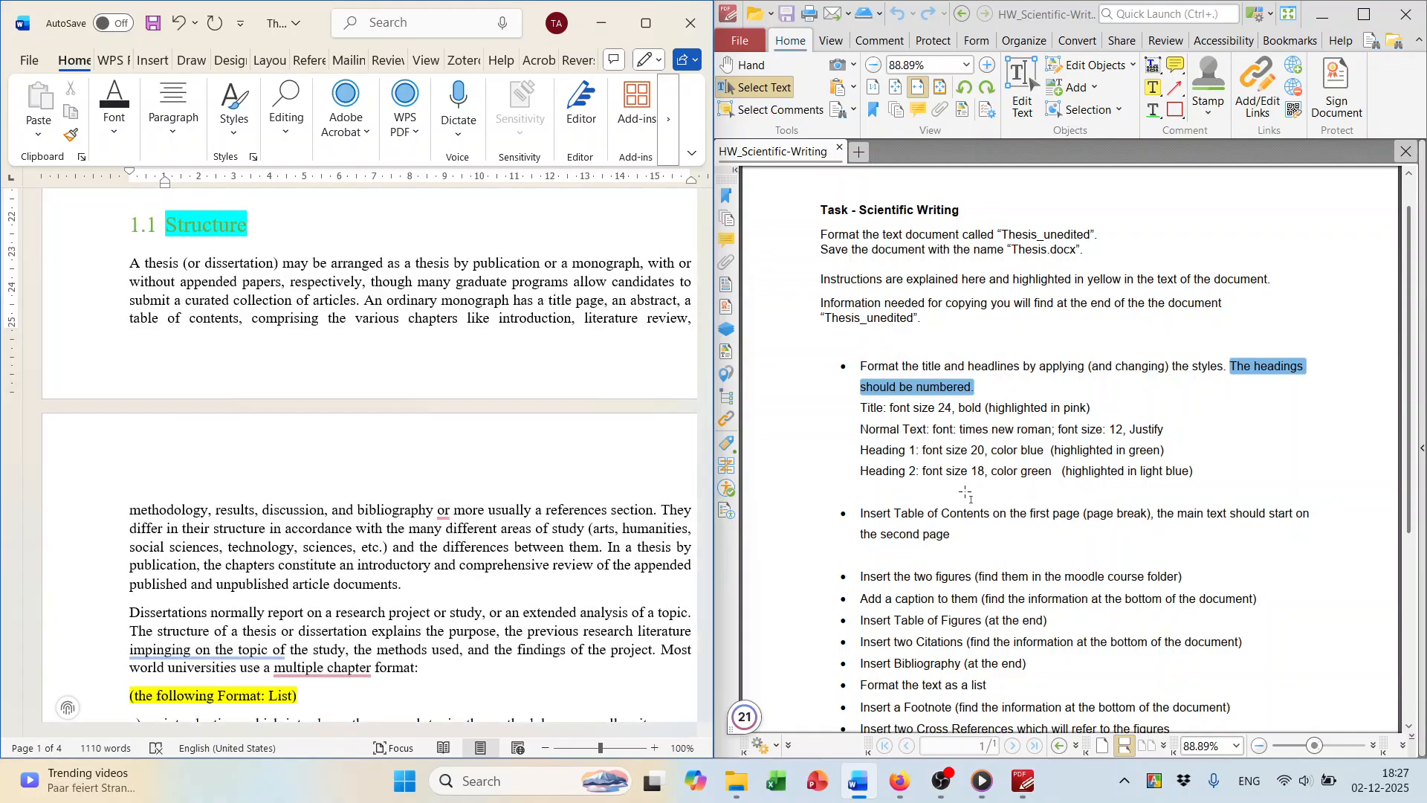
Insert the Automatic Table 2 table of contents on a new line below the "(Table of Contents)" placeholder, as the task PDF requires.
{"action": "left_click", "coordinate": [951, 504]}
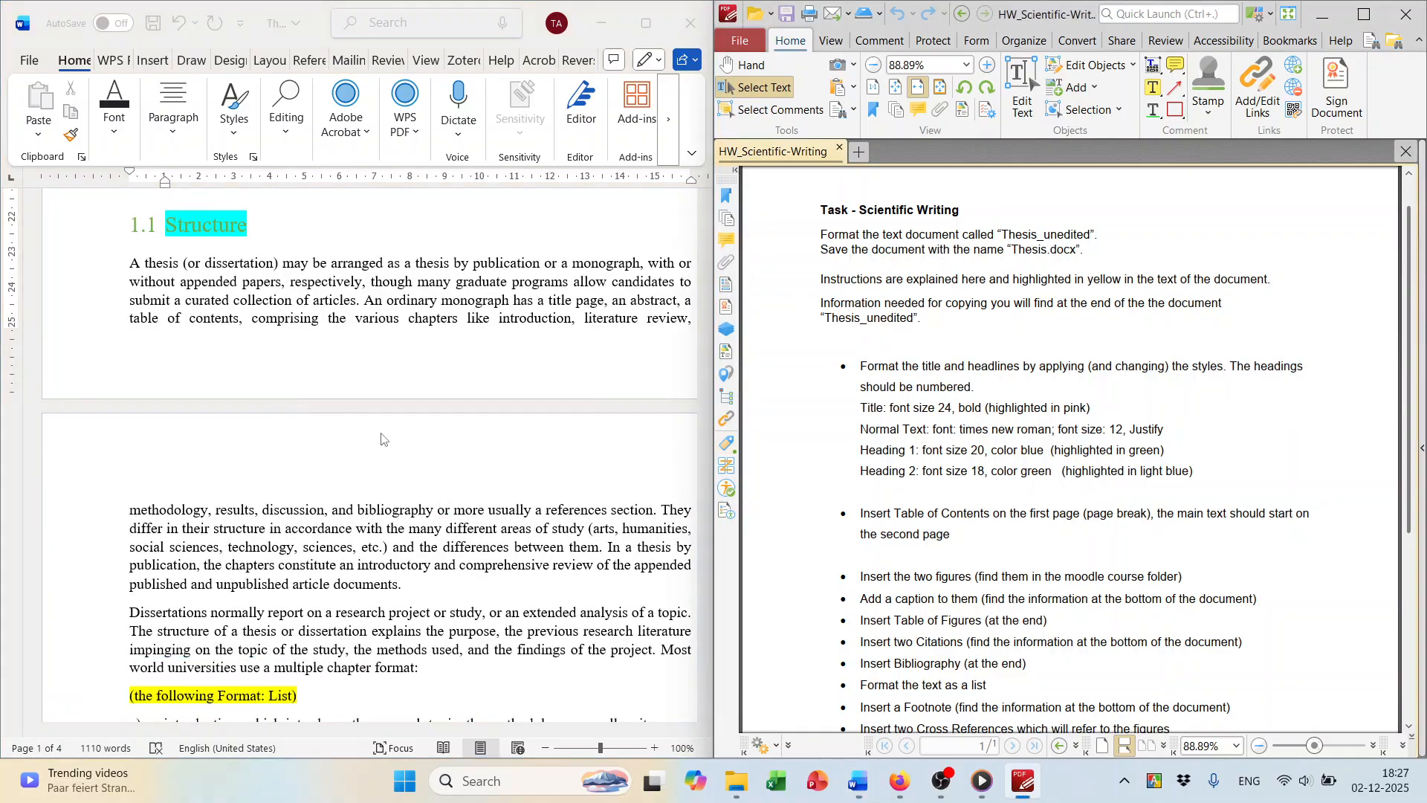
{"action": "scroll", "coordinate": [897, 514], "scroll_direction": "down", "scroll_amount": 1}
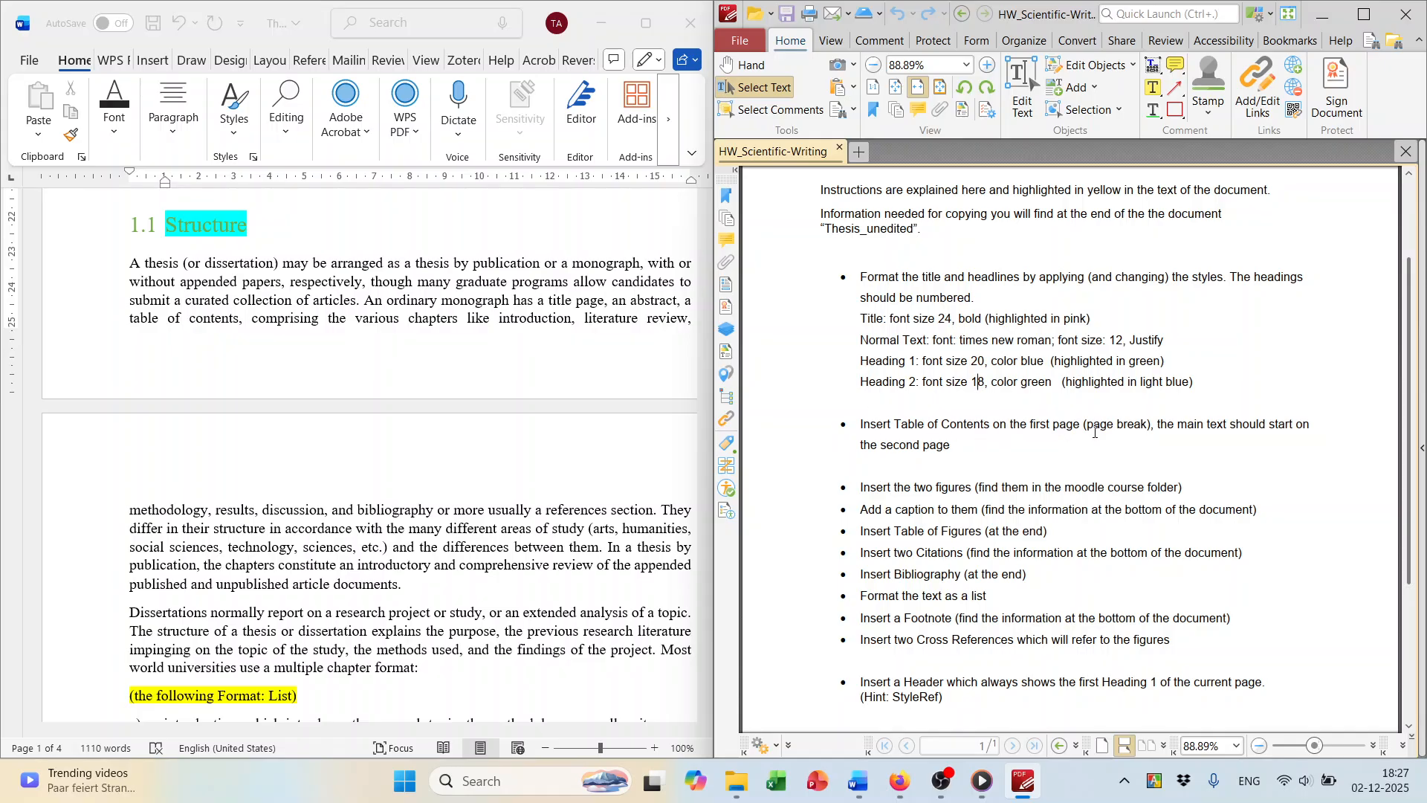
{"action": "left_click_drag", "start_coordinate": [1086, 424], "coordinate": [1148, 425]}
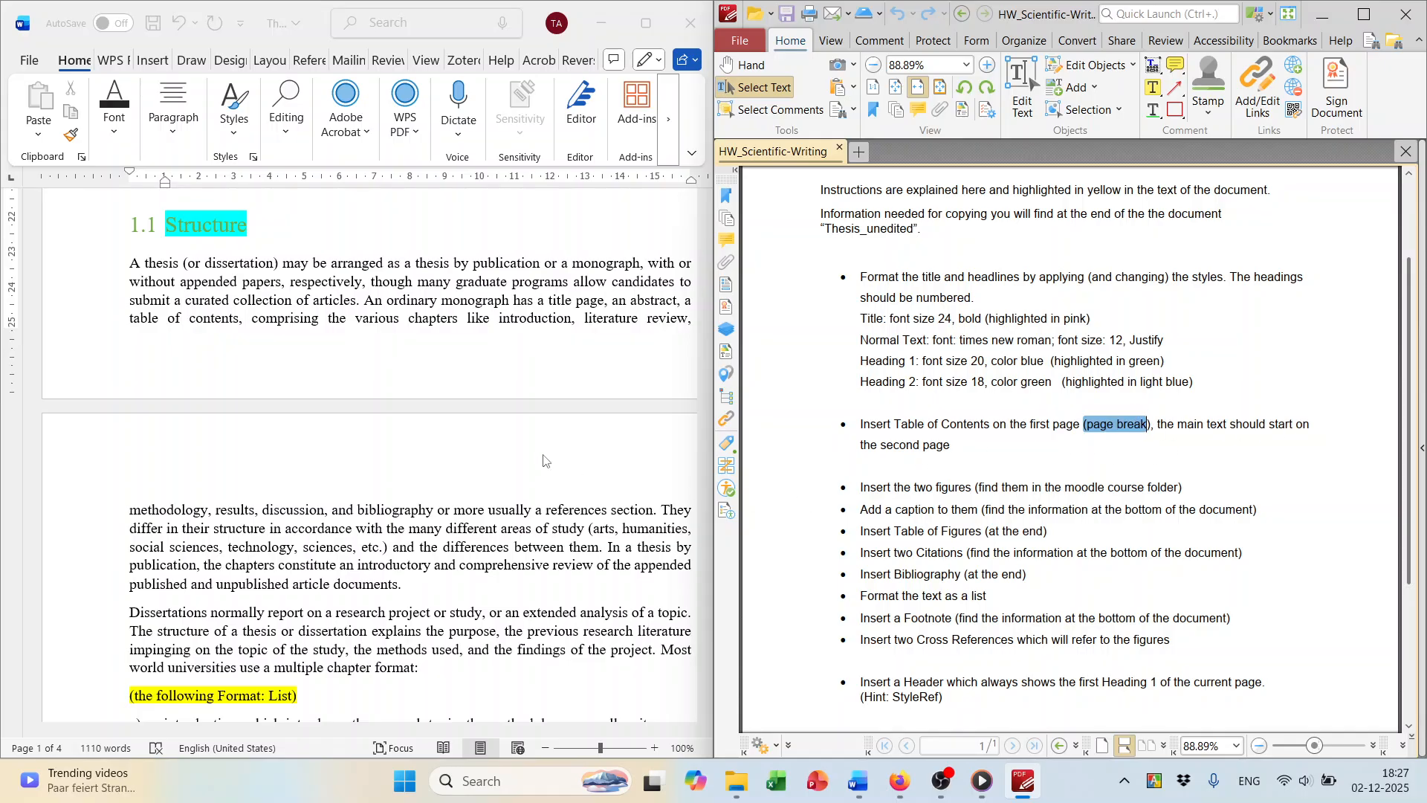
{"action": "scroll", "coordinate": [546, 464], "scroll_direction": "up", "scroll_amount": 15}
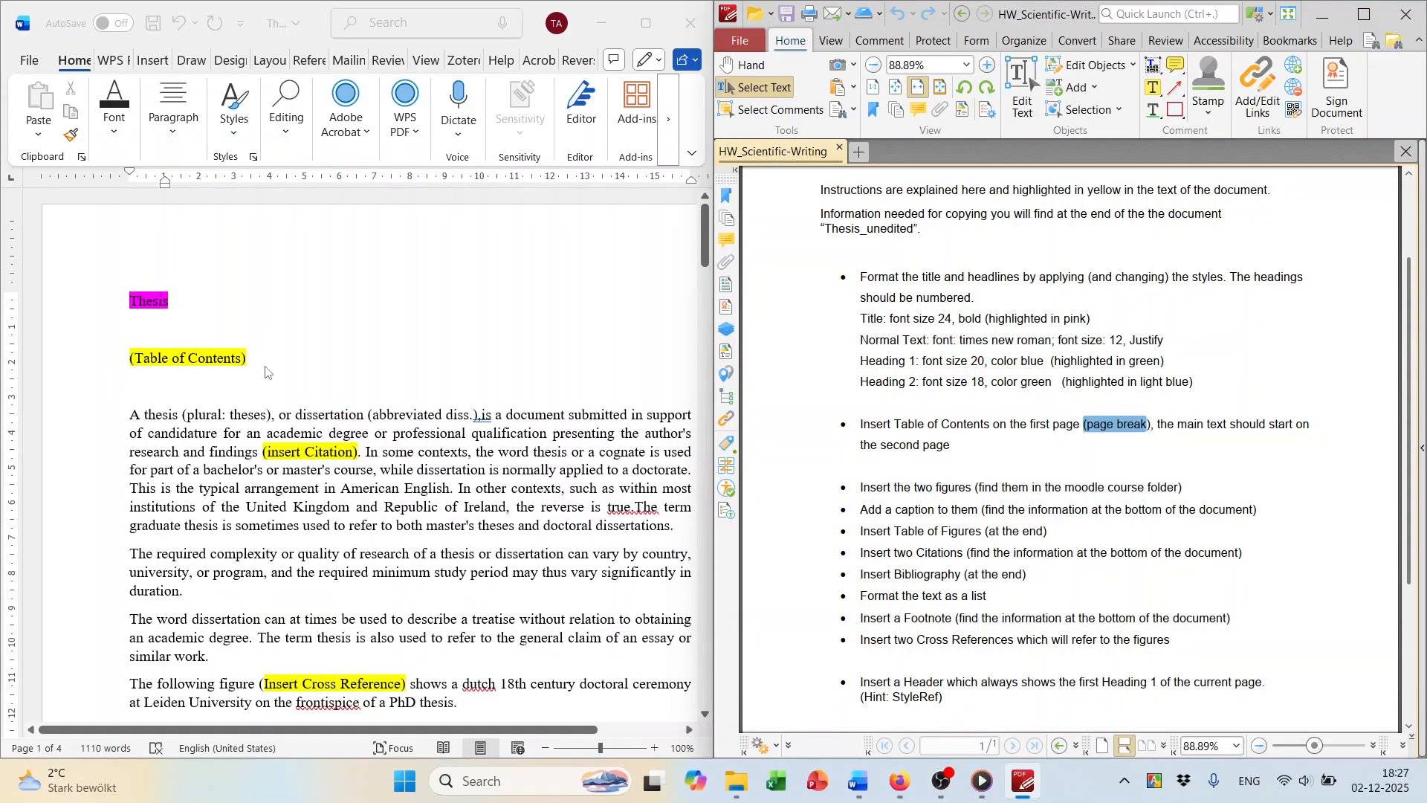
{"action": "left_click", "coordinate": [153, 360]}
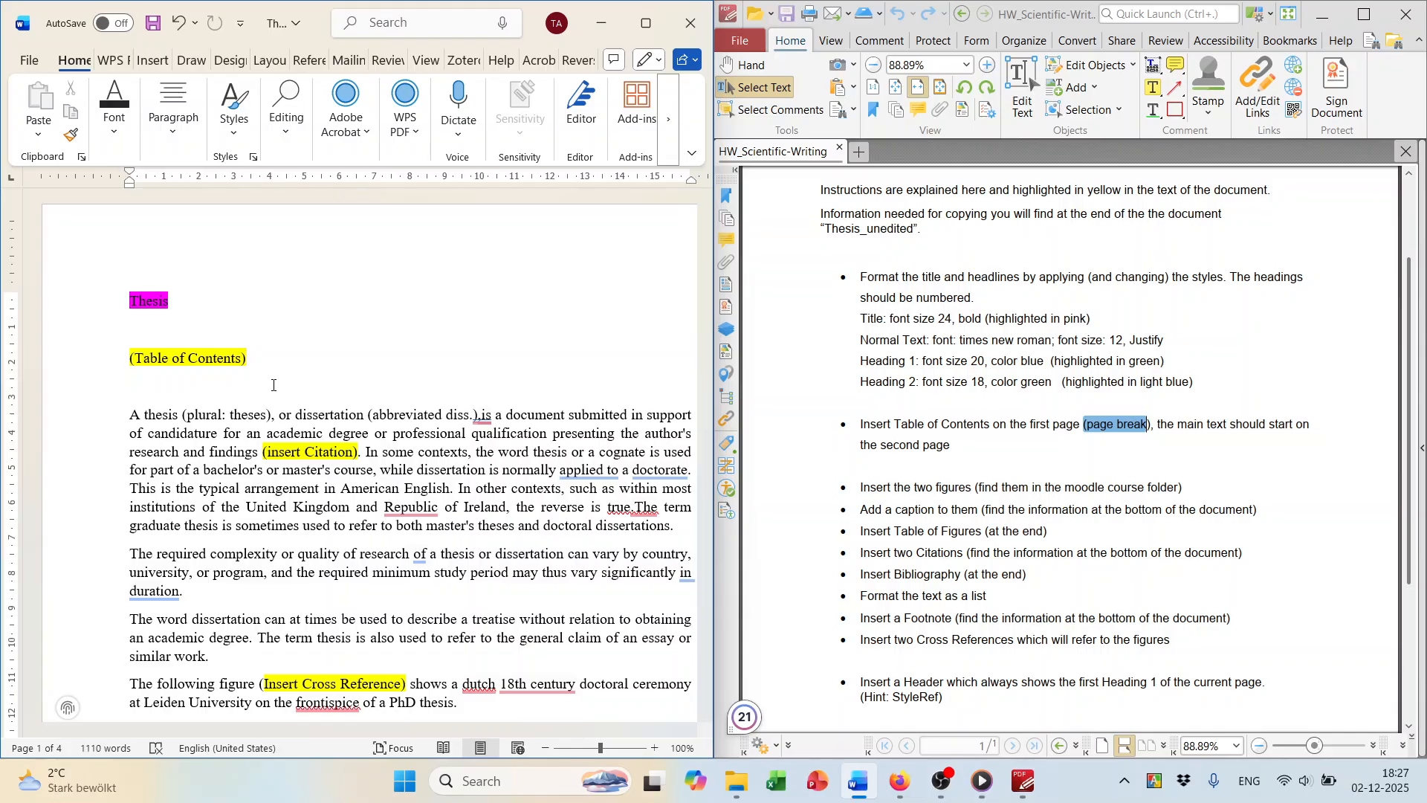
{"action": "key", "text": "Return"}
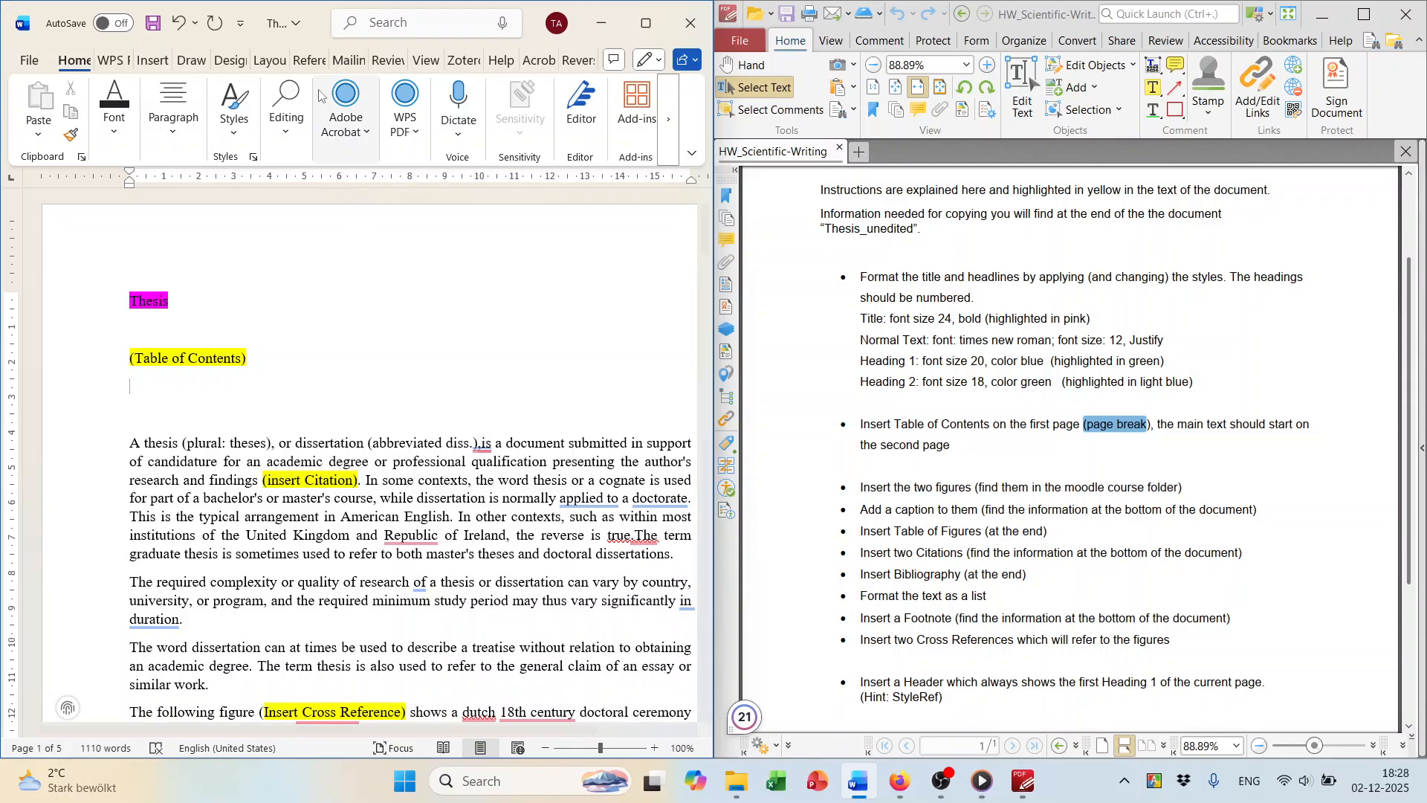
{"action": "left_click", "coordinate": [308, 61]}
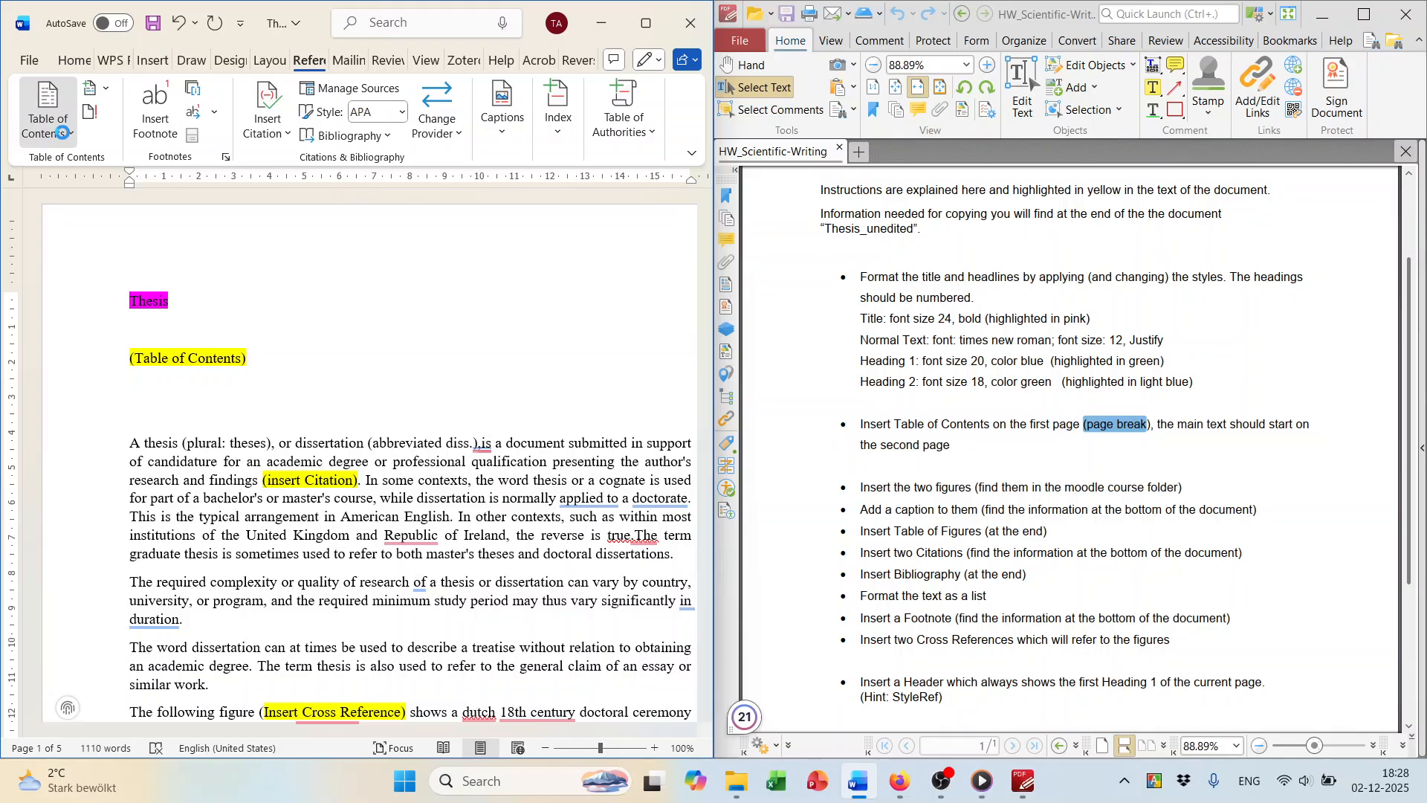
{"action": "left_click", "coordinate": [63, 133]}
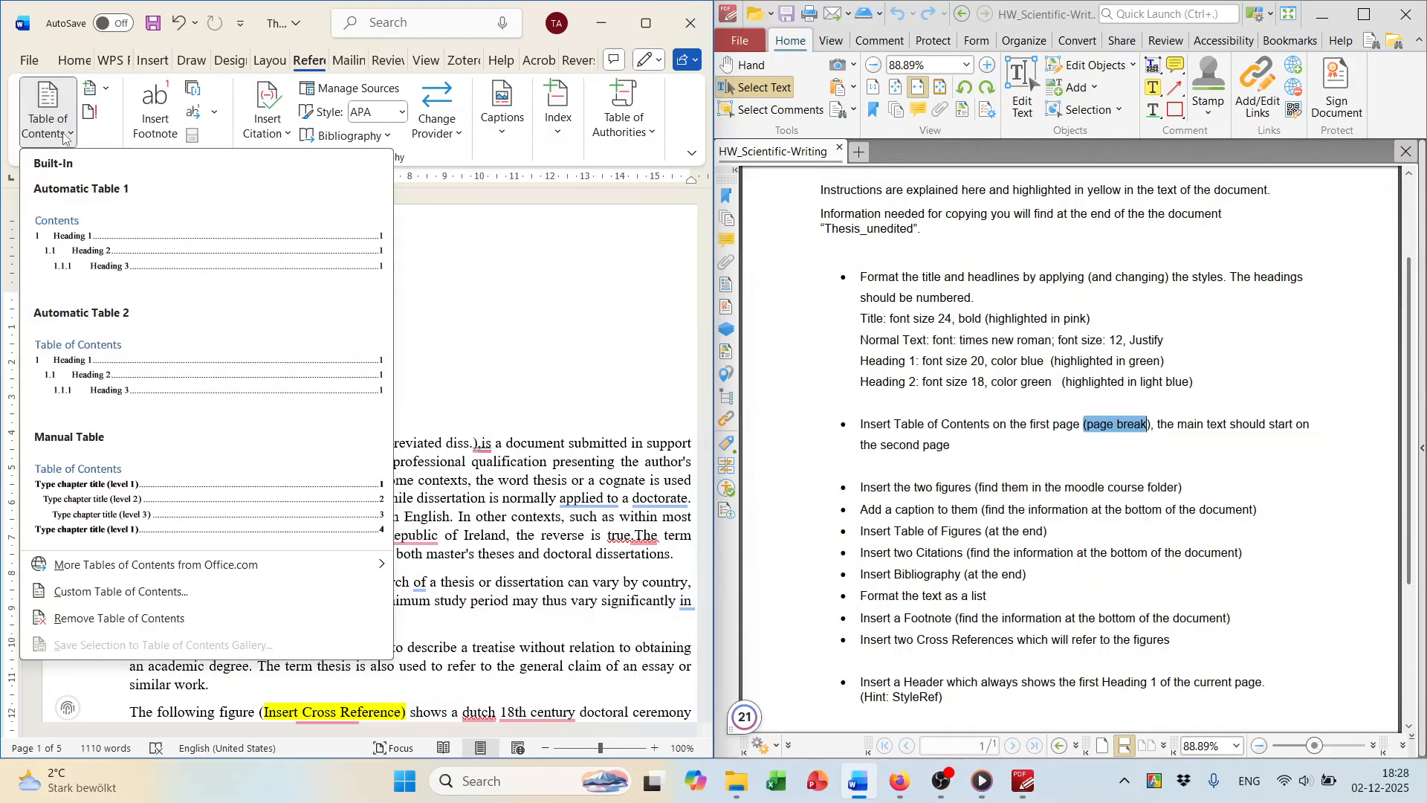
{"action": "left_click", "coordinate": [73, 364]}
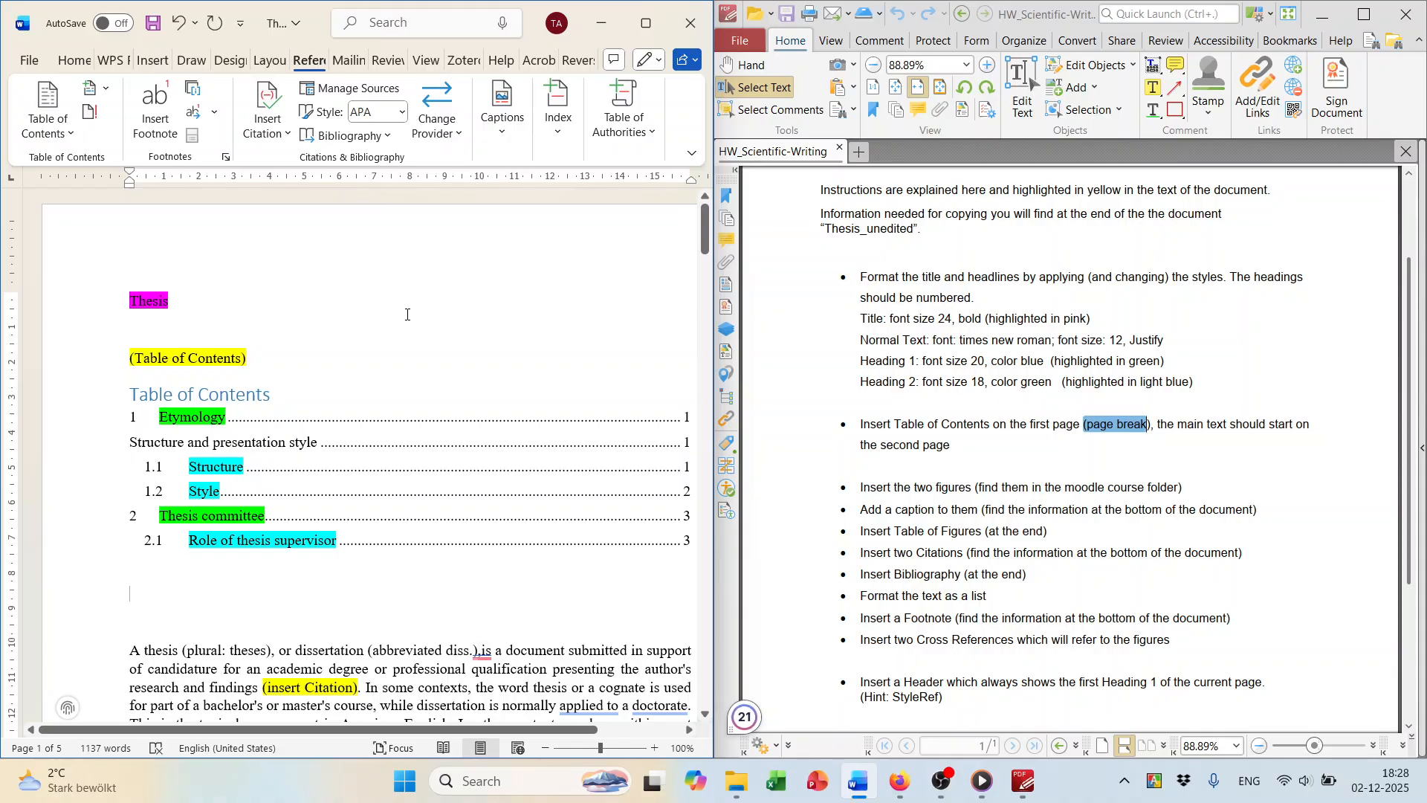
Insert a page break after the table of contents so that the main text starts on the second page.
{"action": "scroll", "coordinate": [406, 315], "scroll_direction": "down", "scroll_amount": 3}
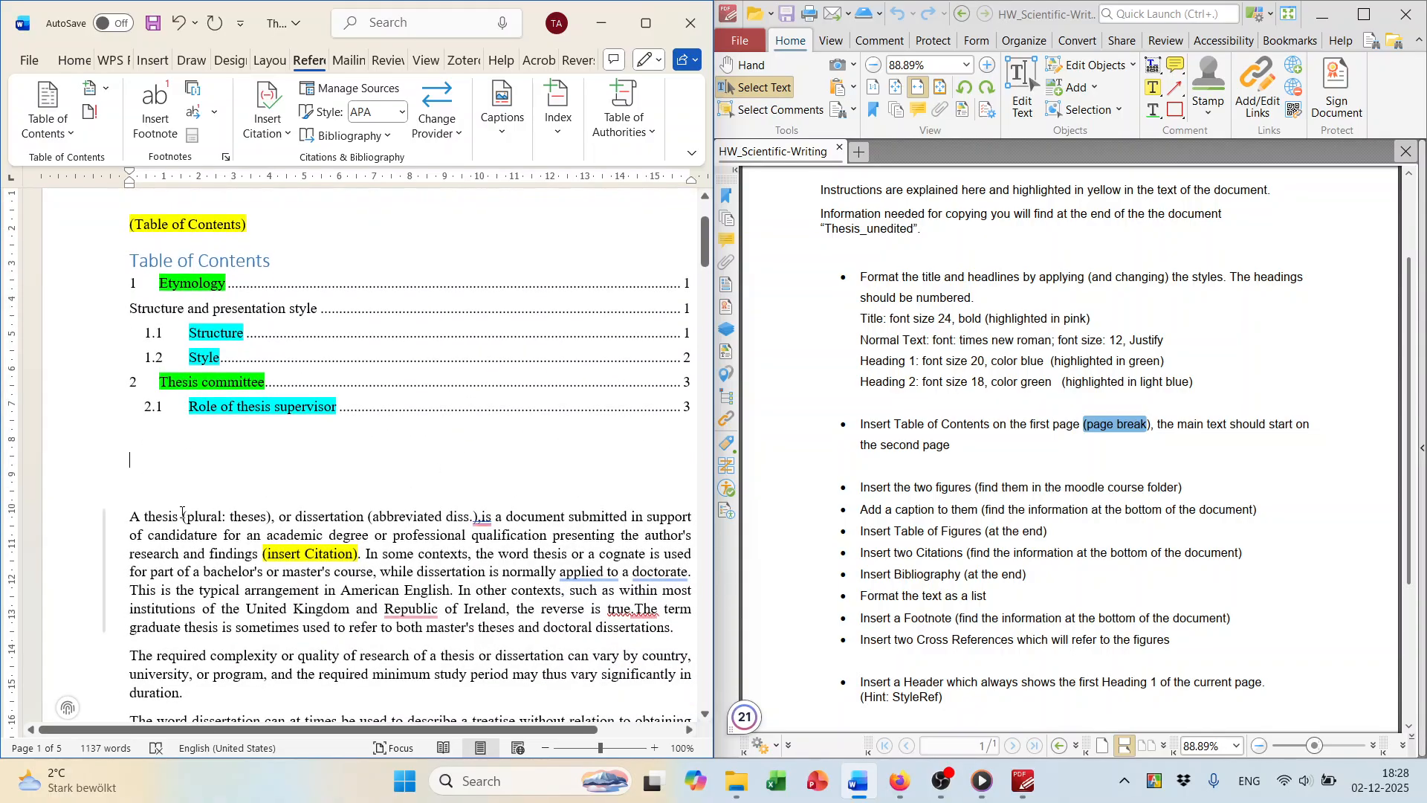
{"action": "left_click_drag", "start_coordinate": [135, 514], "coordinate": [298, 630]}
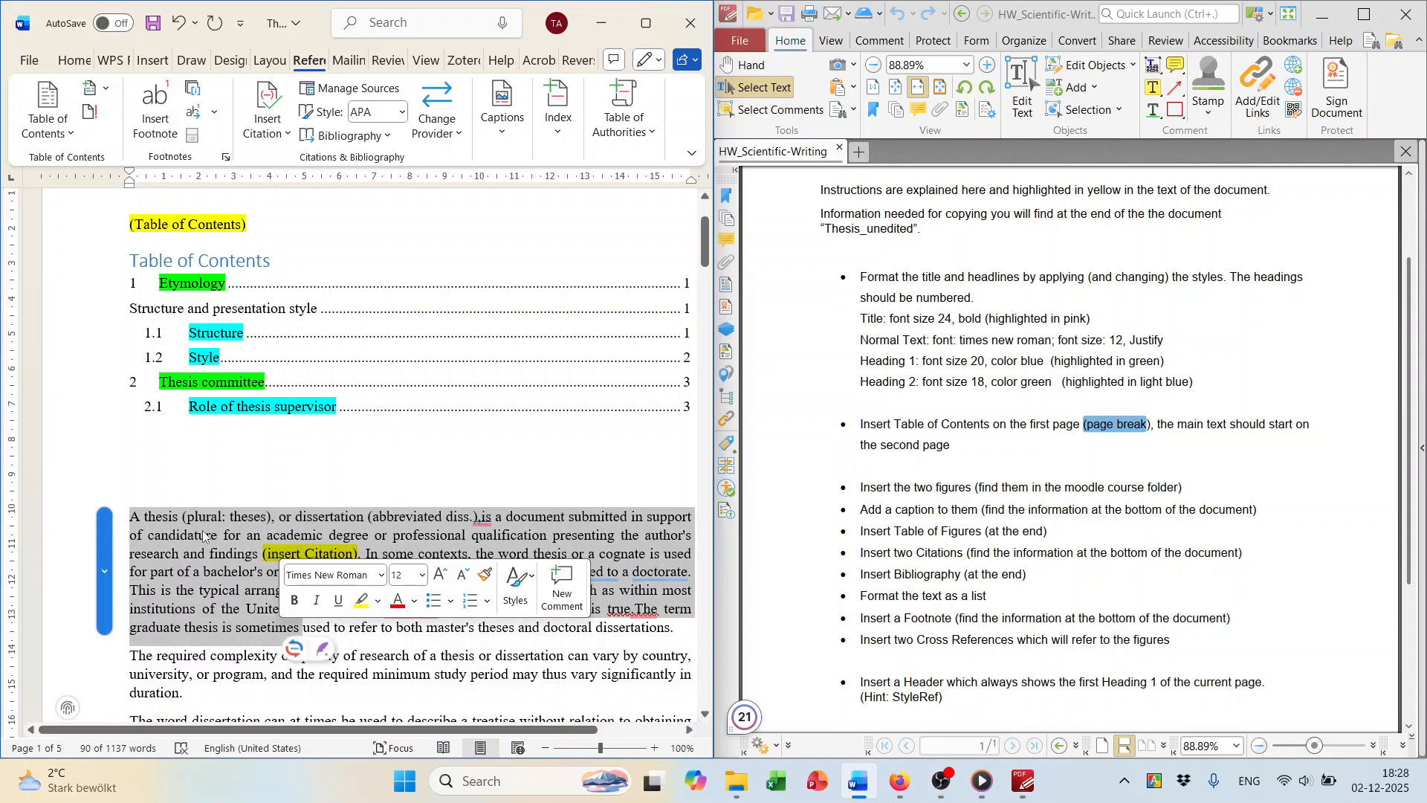
{"action": "scroll", "coordinate": [204, 536], "scroll_direction": "down", "scroll_amount": 2}
{"action": "left_click", "coordinate": [202, 537]}
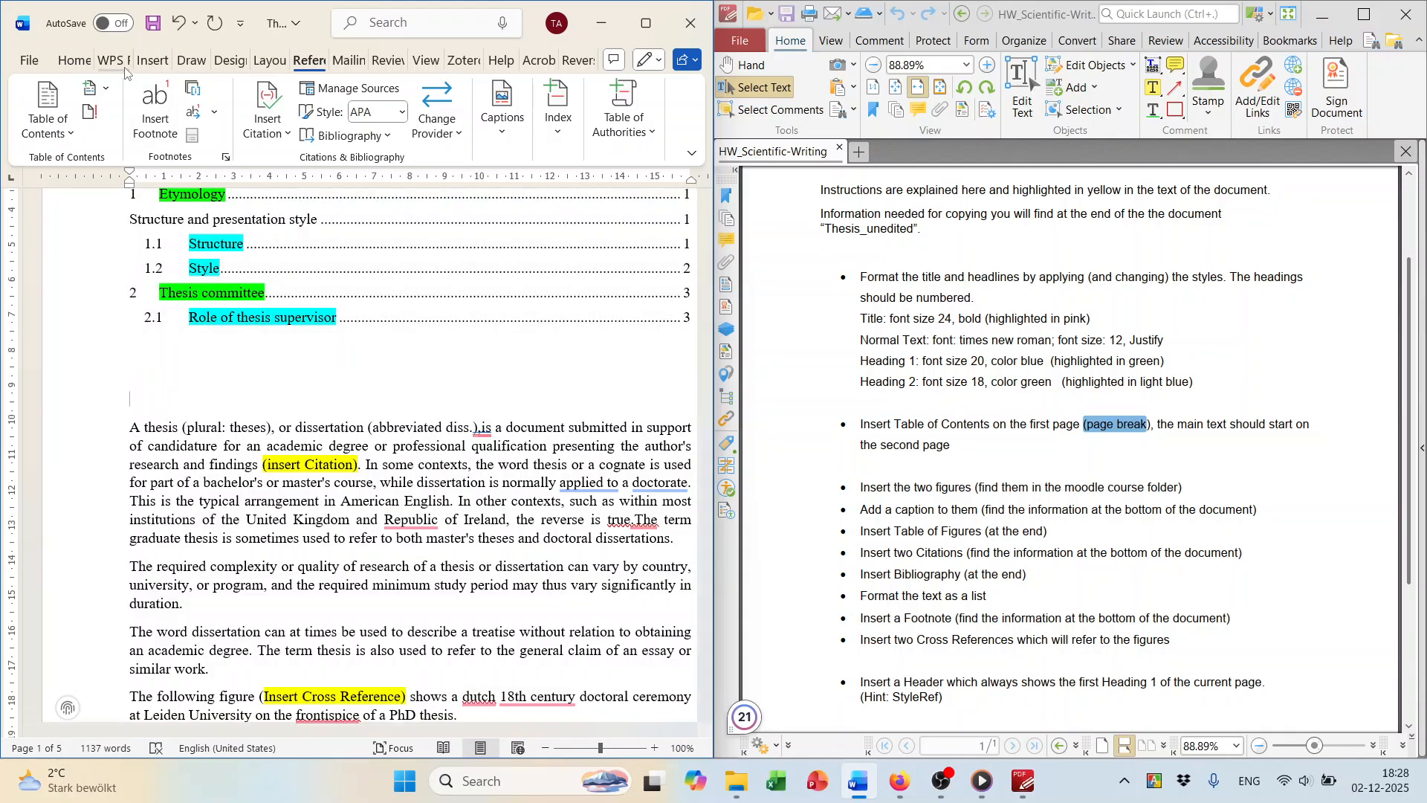
{"action": "left_click", "coordinate": [152, 61]}
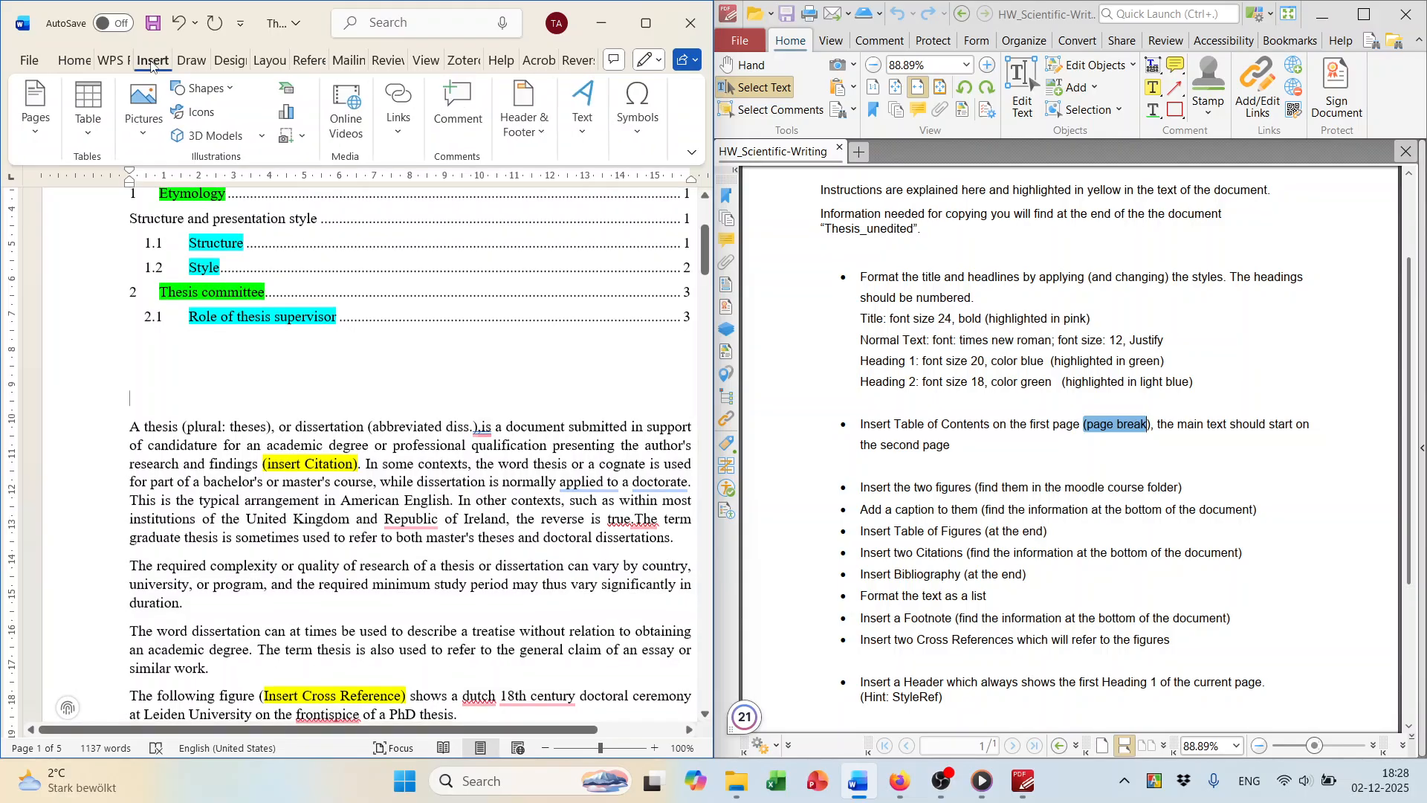
{"action": "left_click", "coordinate": [40, 132]}
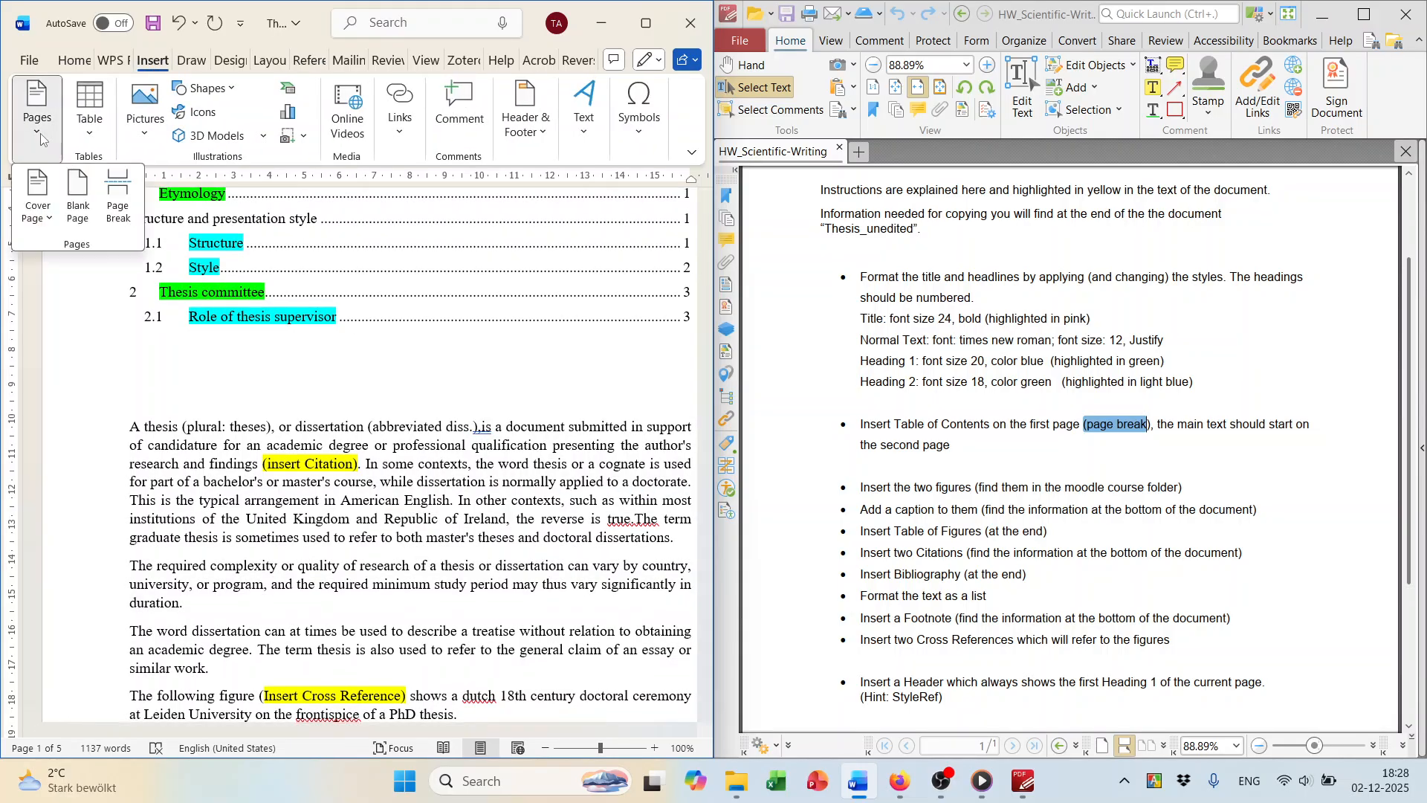
{"action": "left_click", "coordinate": [118, 193]}
{"action": "scroll", "coordinate": [239, 444], "scroll_direction": "down", "scroll_amount": 4}
{"action": "scroll", "coordinate": [223, 440], "scroll_direction": "down", "scroll_amount": 2}
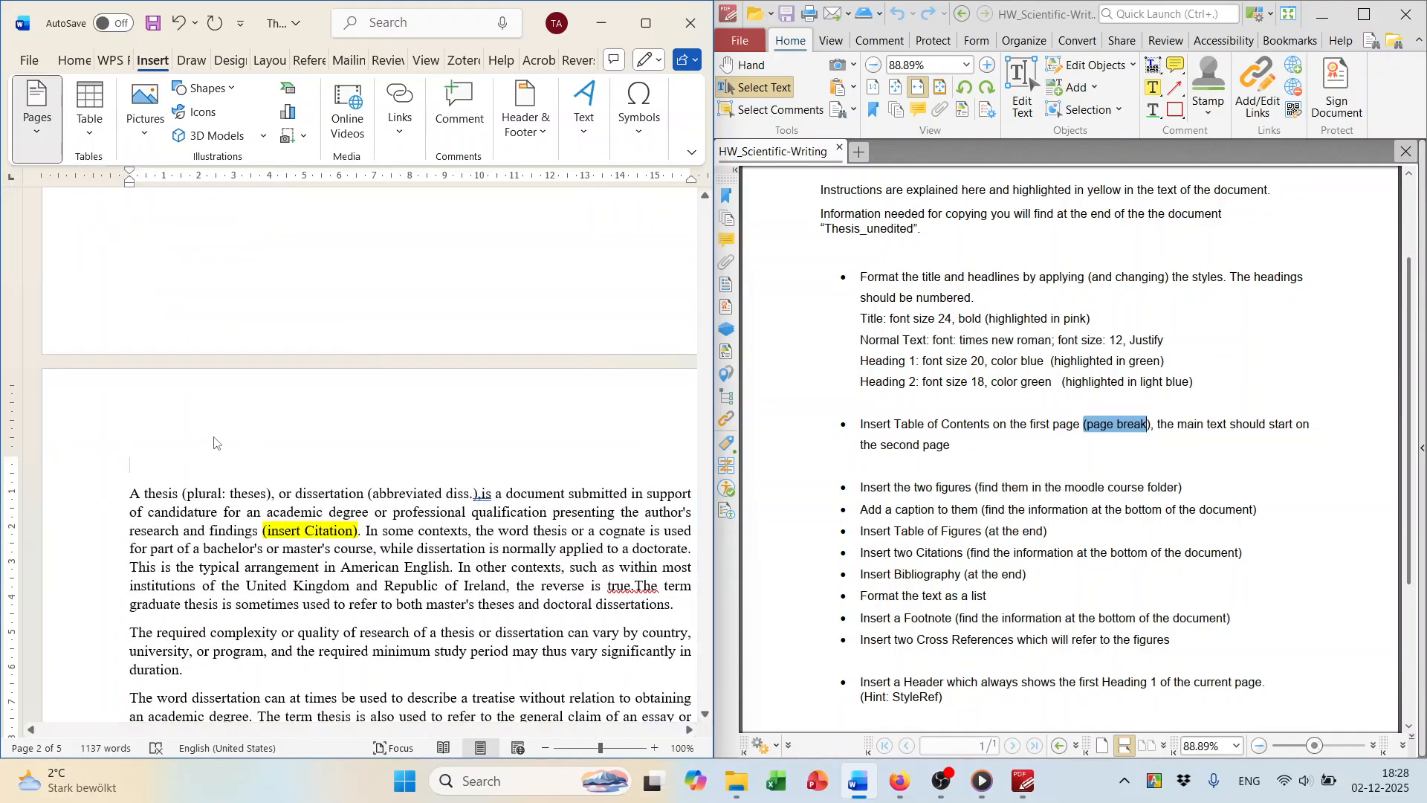
Review the headings after the page break and read the next requirements in the task PDF, starting with the two figures.
{"action": "scroll", "coordinate": [376, 426], "scroll_direction": "down", "scroll_amount": 9}
{"action": "scroll", "coordinate": [377, 426], "scroll_direction": "down", "scroll_amount": 5}
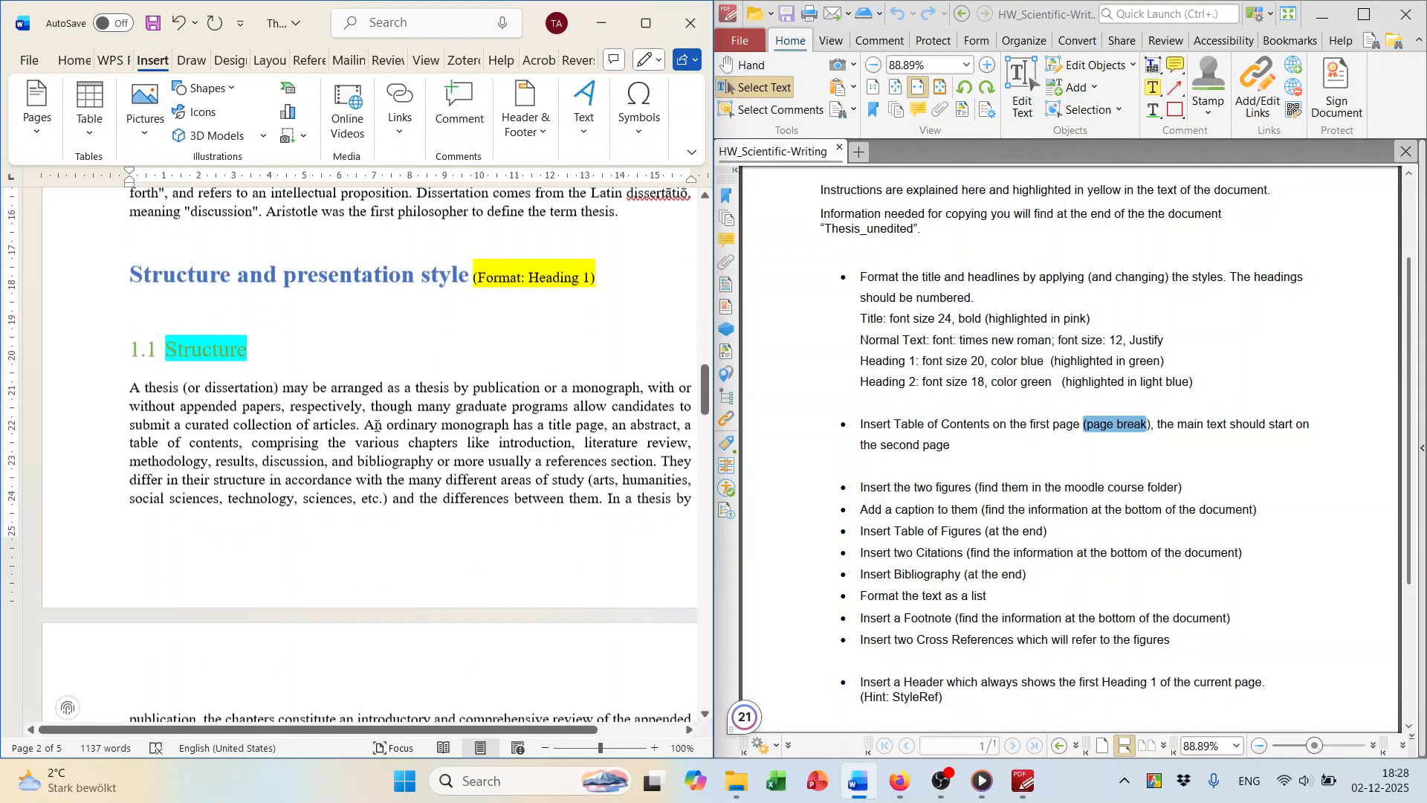
{"action": "scroll", "coordinate": [376, 426], "scroll_direction": "up", "scroll_amount": 4}
{"action": "left_click", "coordinate": [928, 444]}
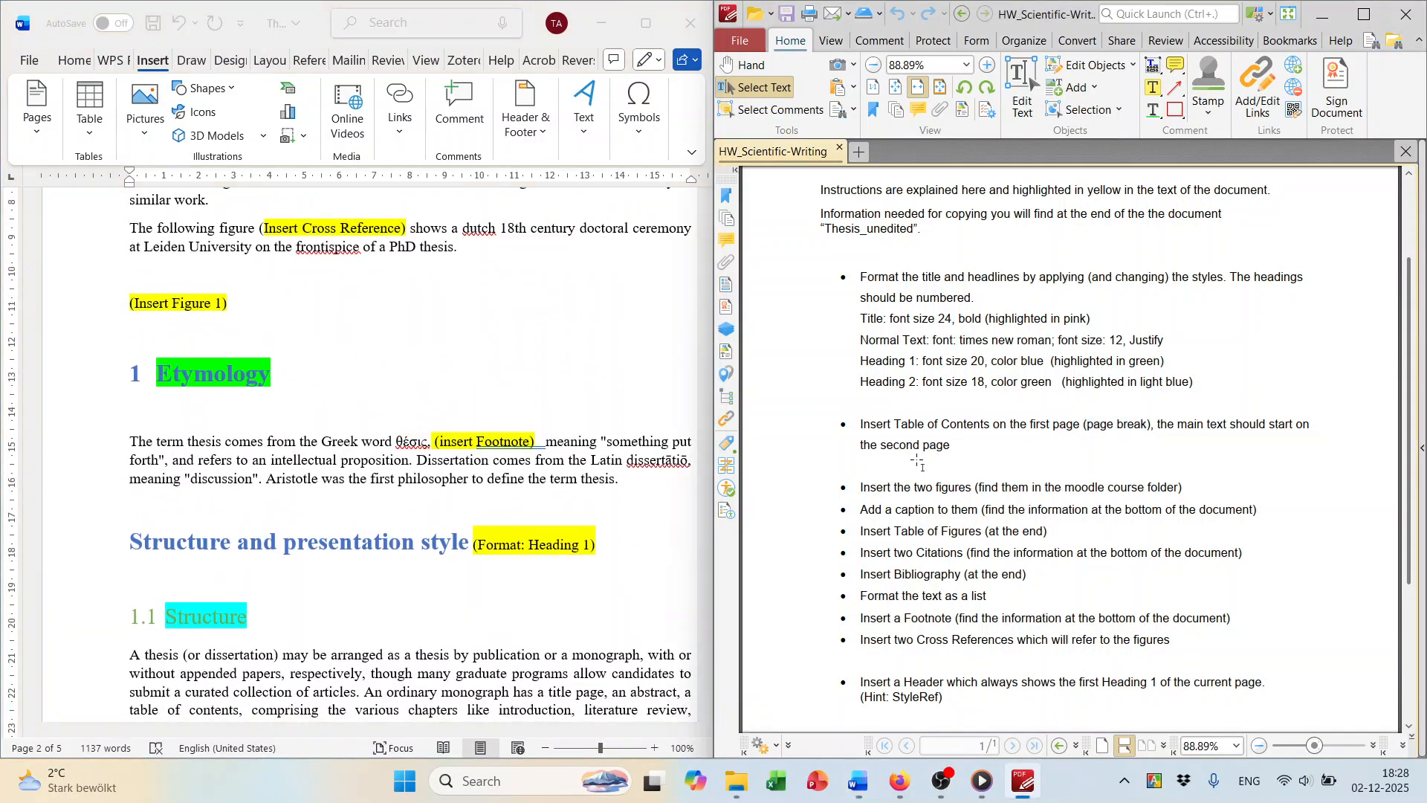
{"action": "scroll", "coordinate": [919, 468], "scroll_direction": "down", "scroll_amount": 3}
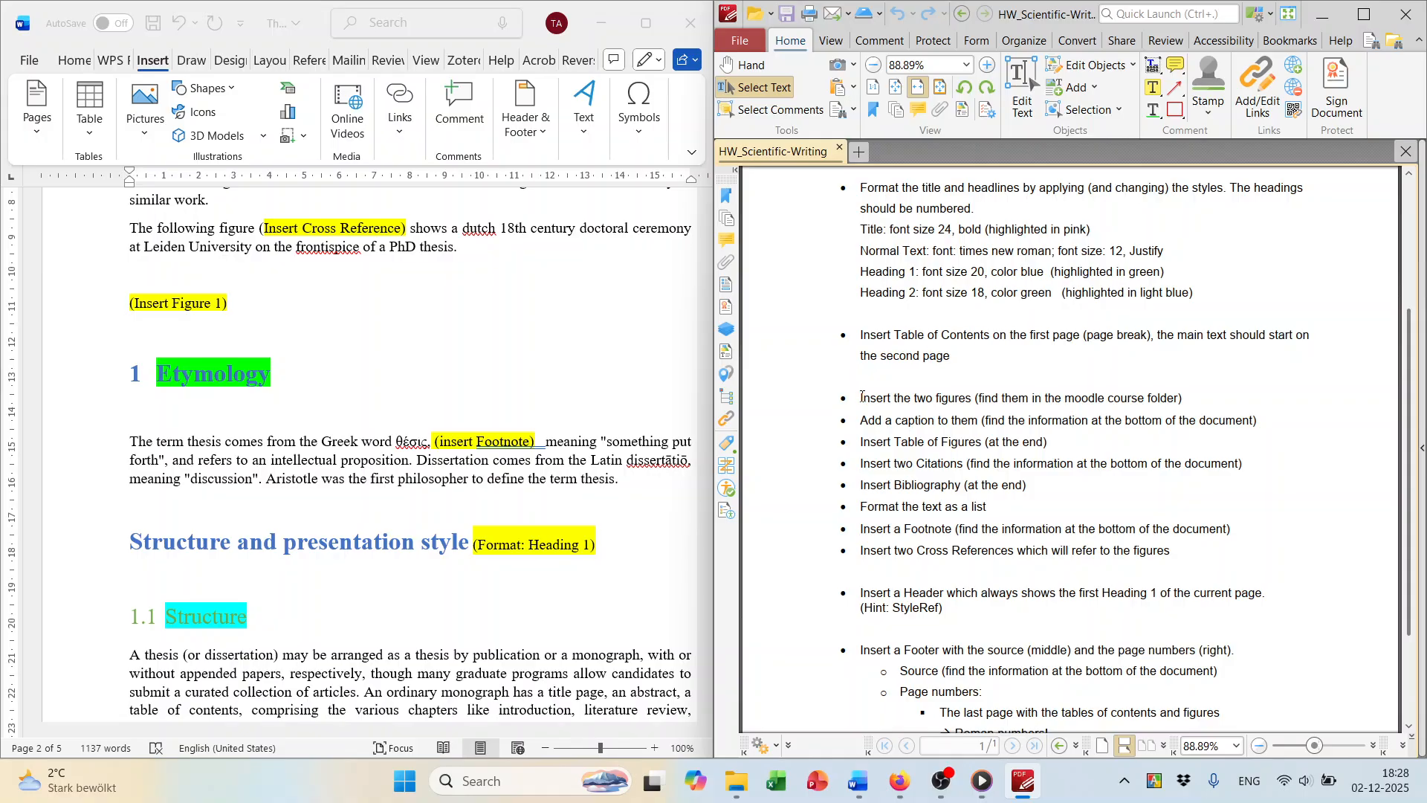
Add an empty line below the "(Insert Figure 1)" placeholder for the first figure required by the task PDF.
{"action": "left_click_drag", "start_coordinate": [861, 398], "coordinate": [1179, 397]}
{"action": "left_click", "coordinate": [522, 431]}
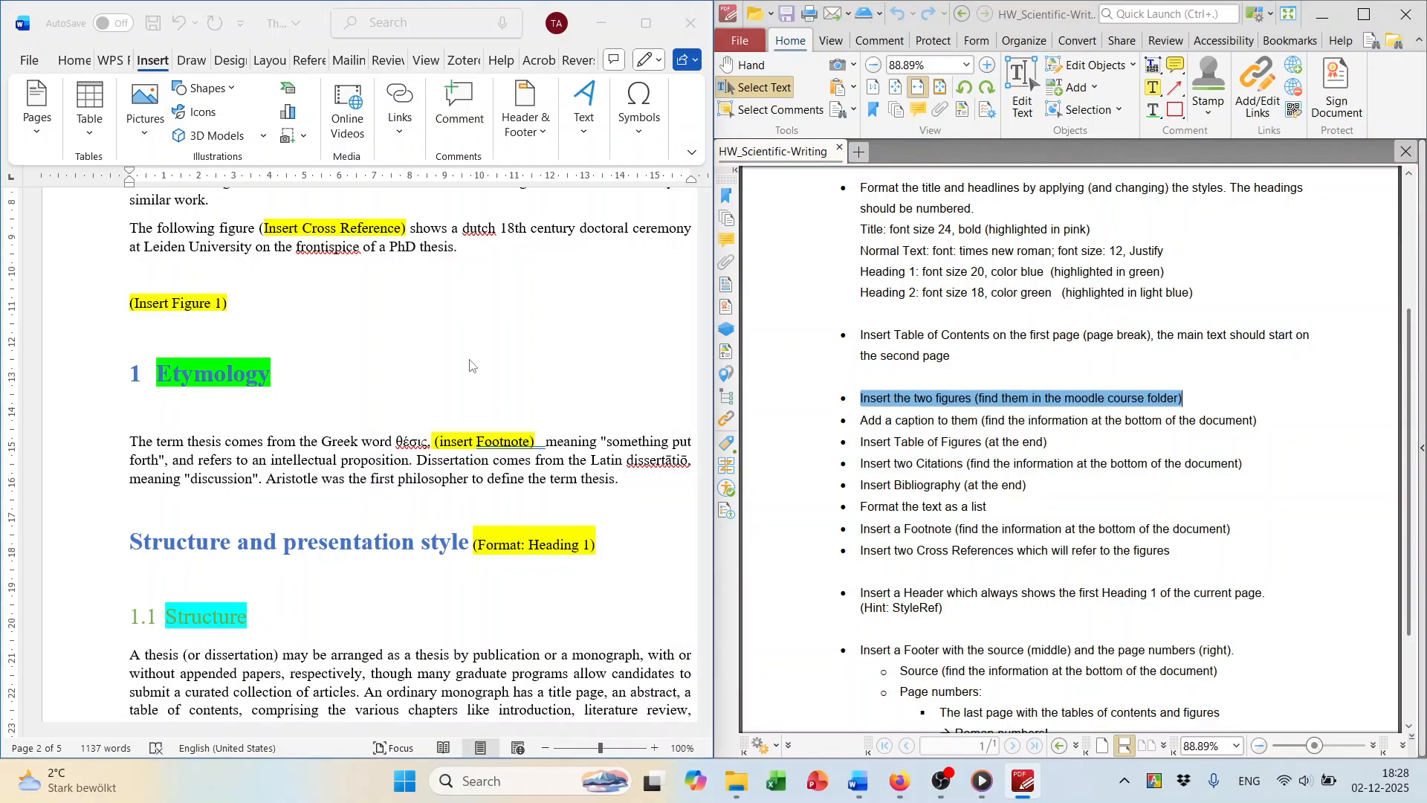
{"action": "scroll", "coordinate": [488, 371], "scroll_direction": "up", "scroll_amount": 3}
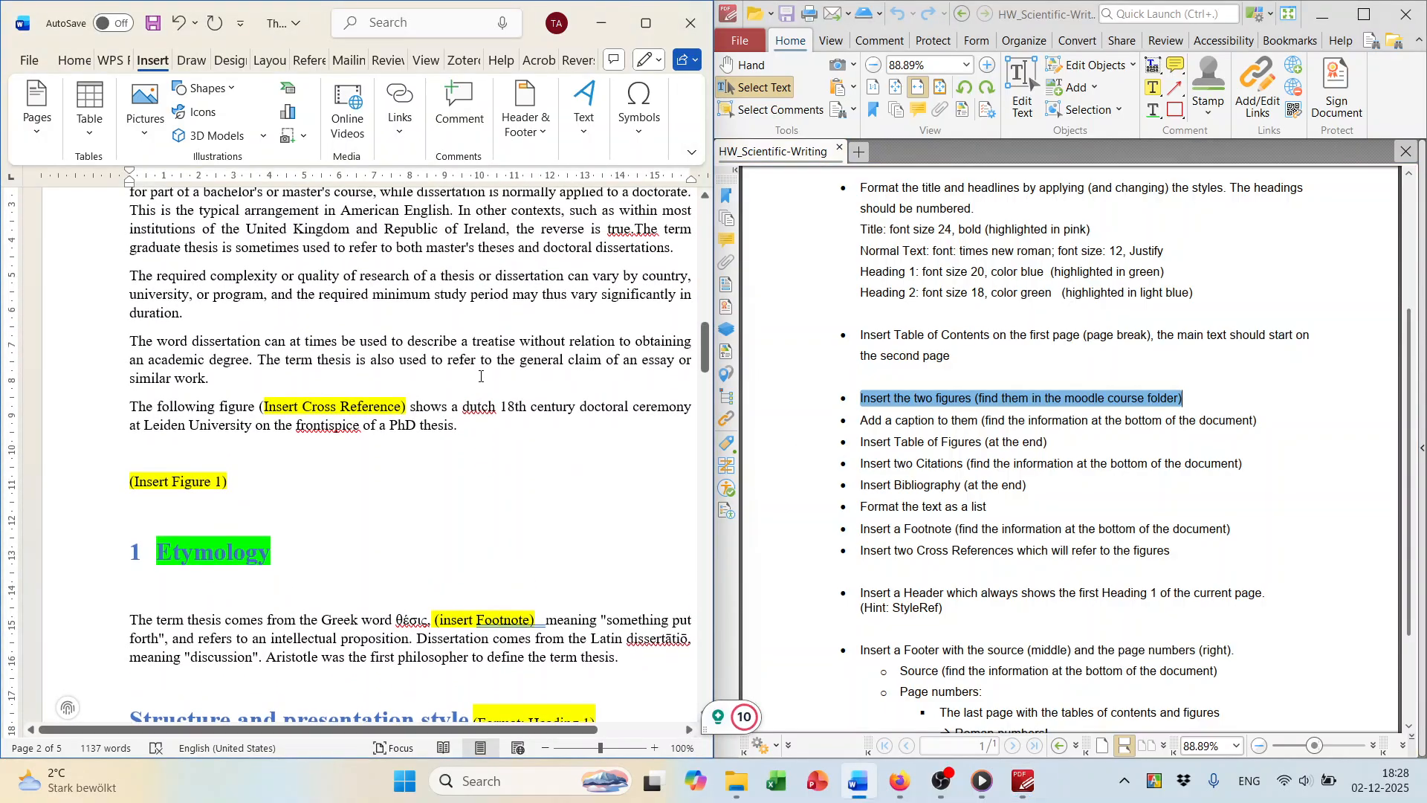
{"action": "scroll", "coordinate": [342, 457], "scroll_direction": "down", "scroll_amount": 2}
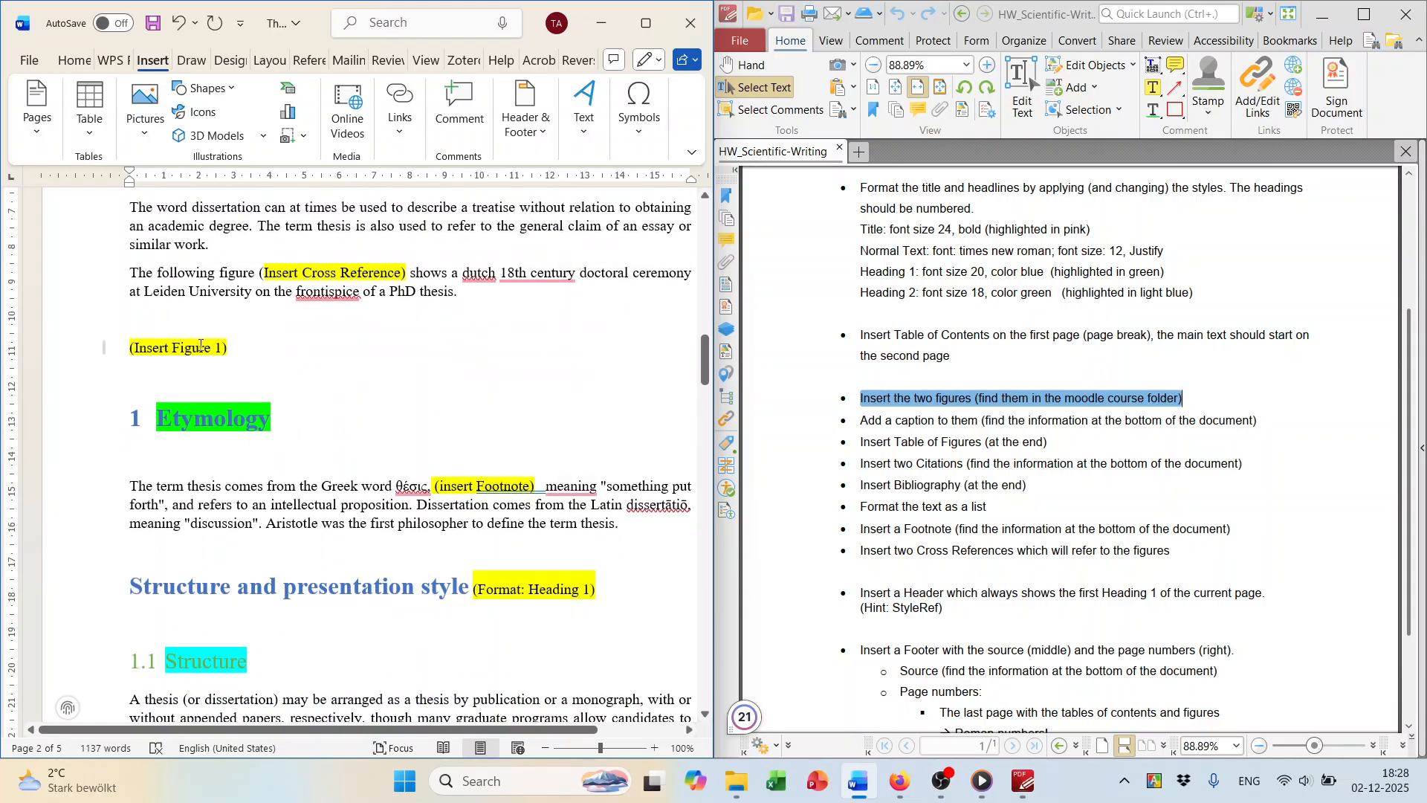
{"action": "left_click", "coordinate": [320, 357]}
{"action": "key", "text": "Return"}
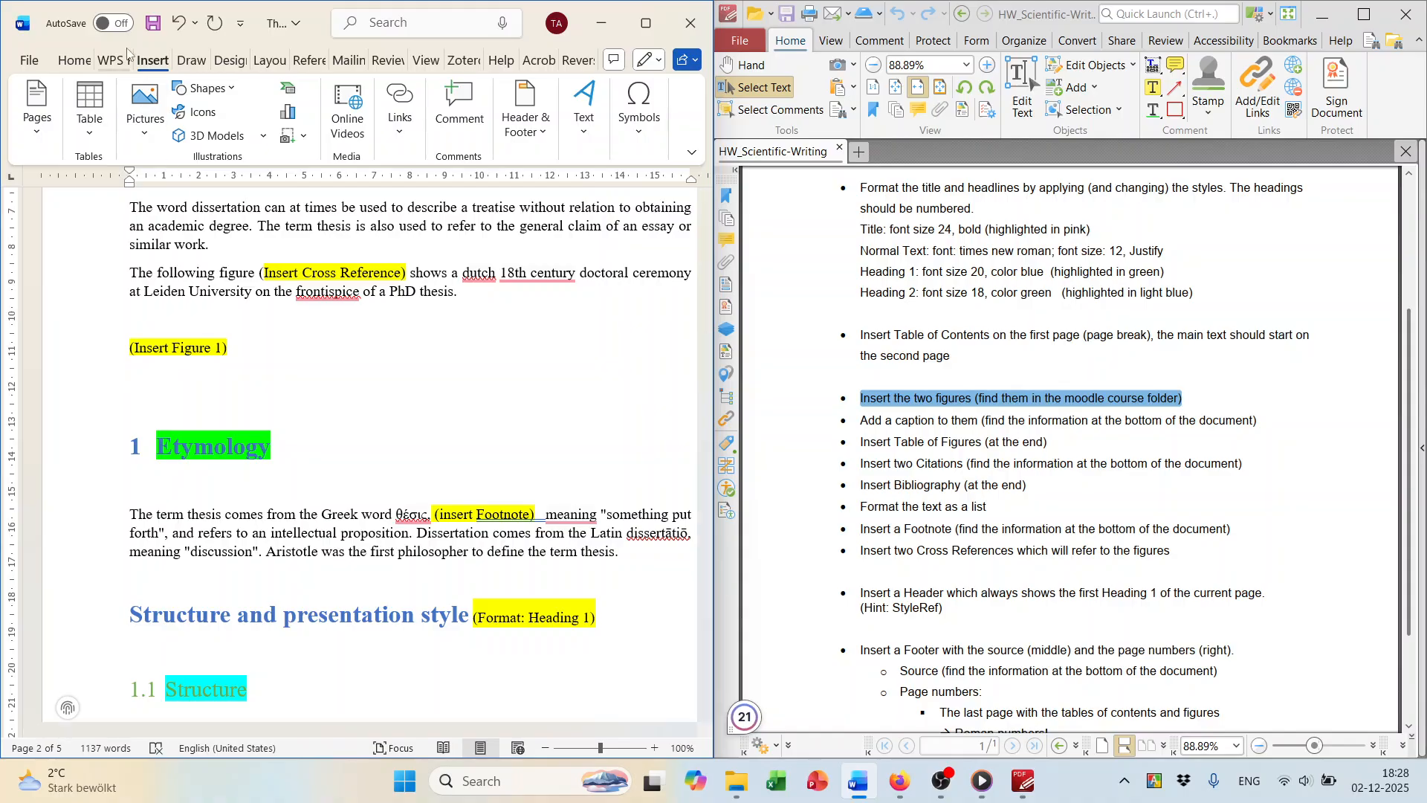
Insert the picture "PhD thesis (Leiden University) - Fig1" from the Homework folder inside "Exercise -Scientific writing-20251202" on the Desktop.
{"action": "left_click", "coordinate": [145, 136]}
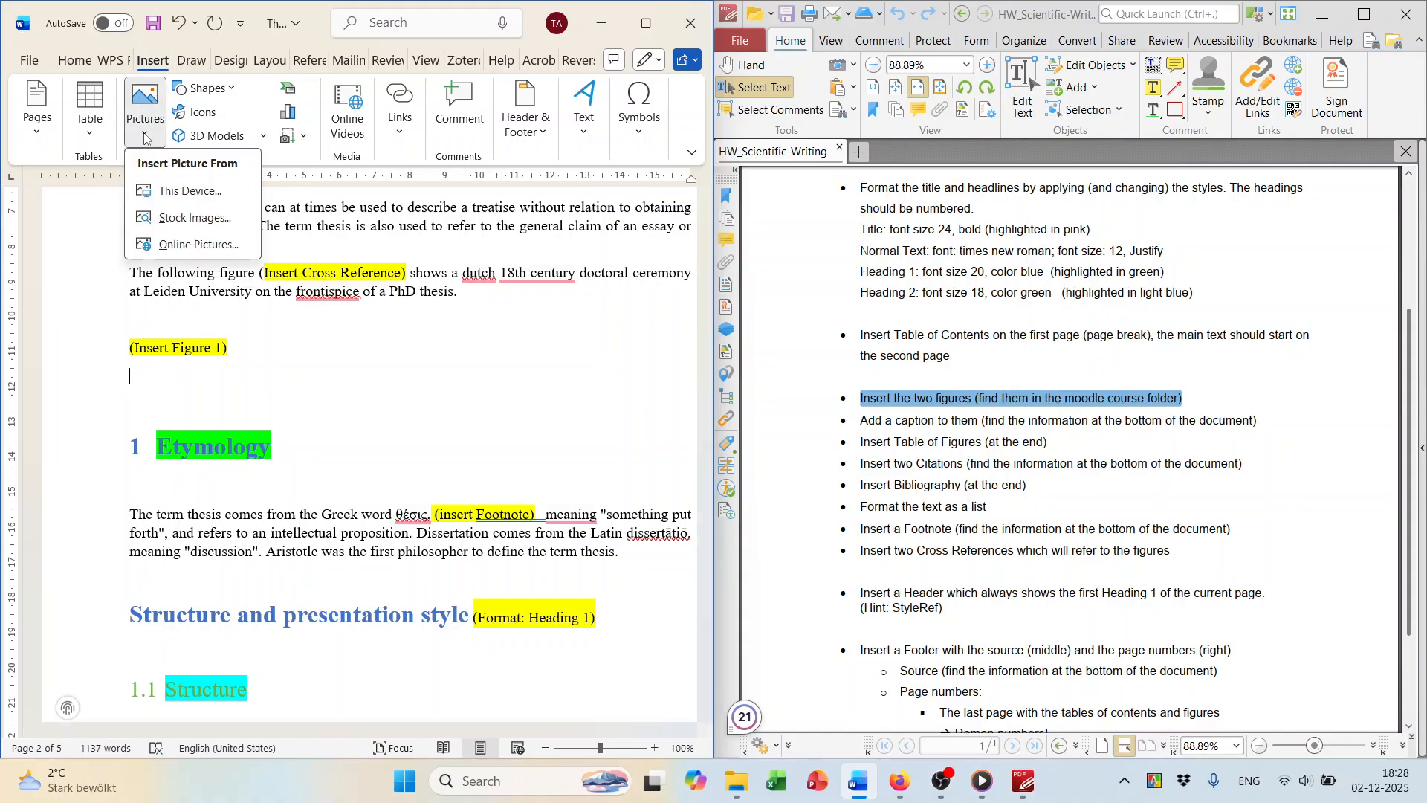
{"action": "left_click", "coordinate": [185, 192]}
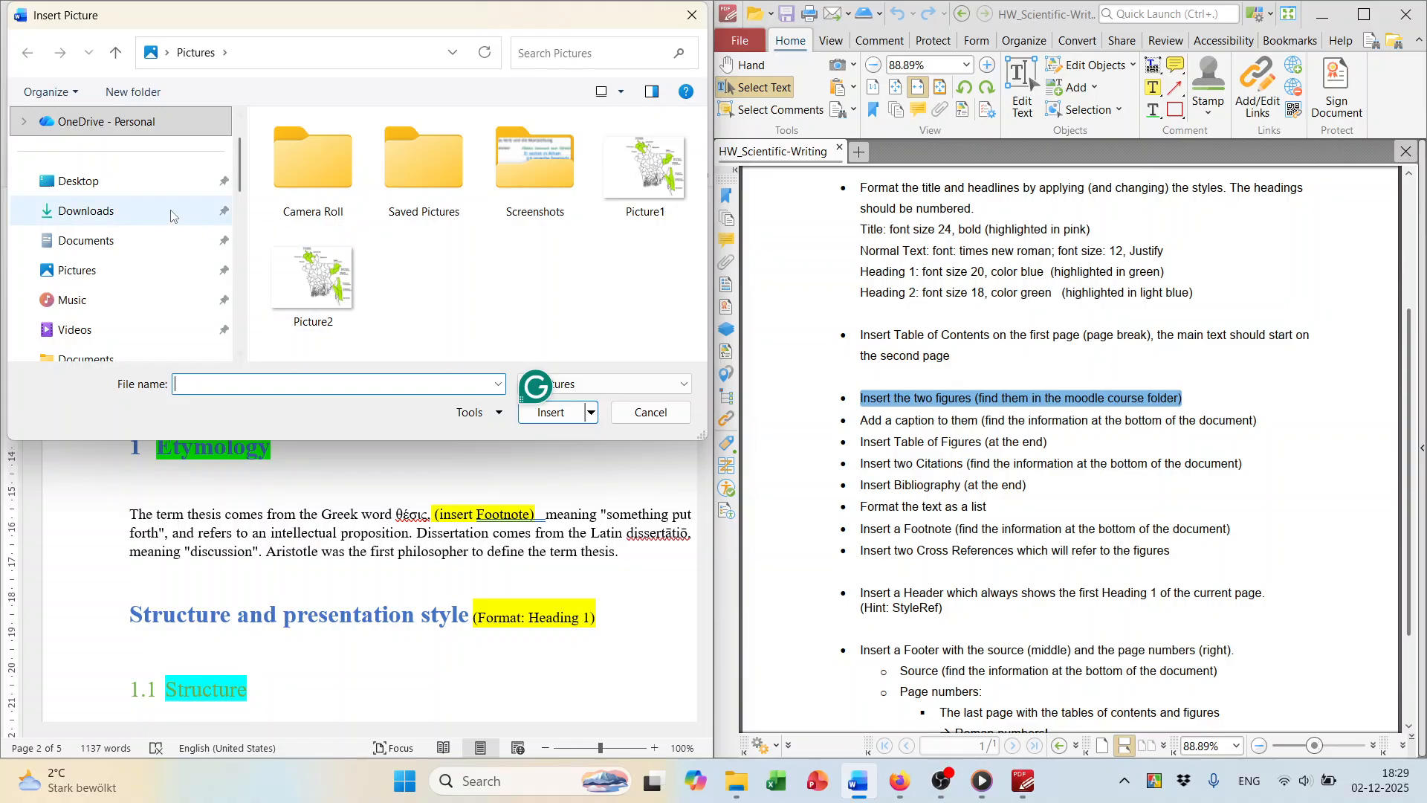
{"action": "left_click", "coordinate": [134, 182]}
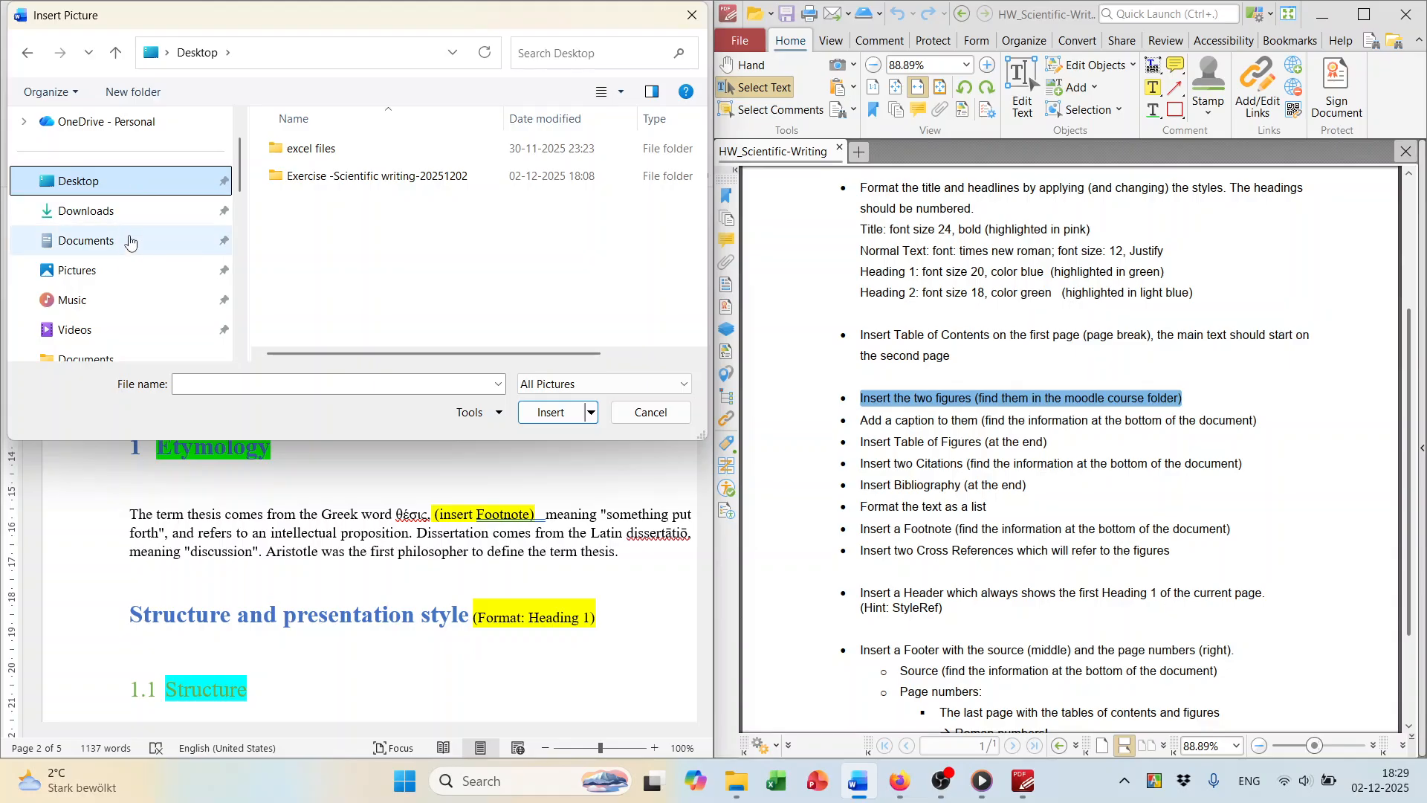
{"action": "scroll", "coordinate": [130, 254], "scroll_direction": "up", "scroll_amount": 1}
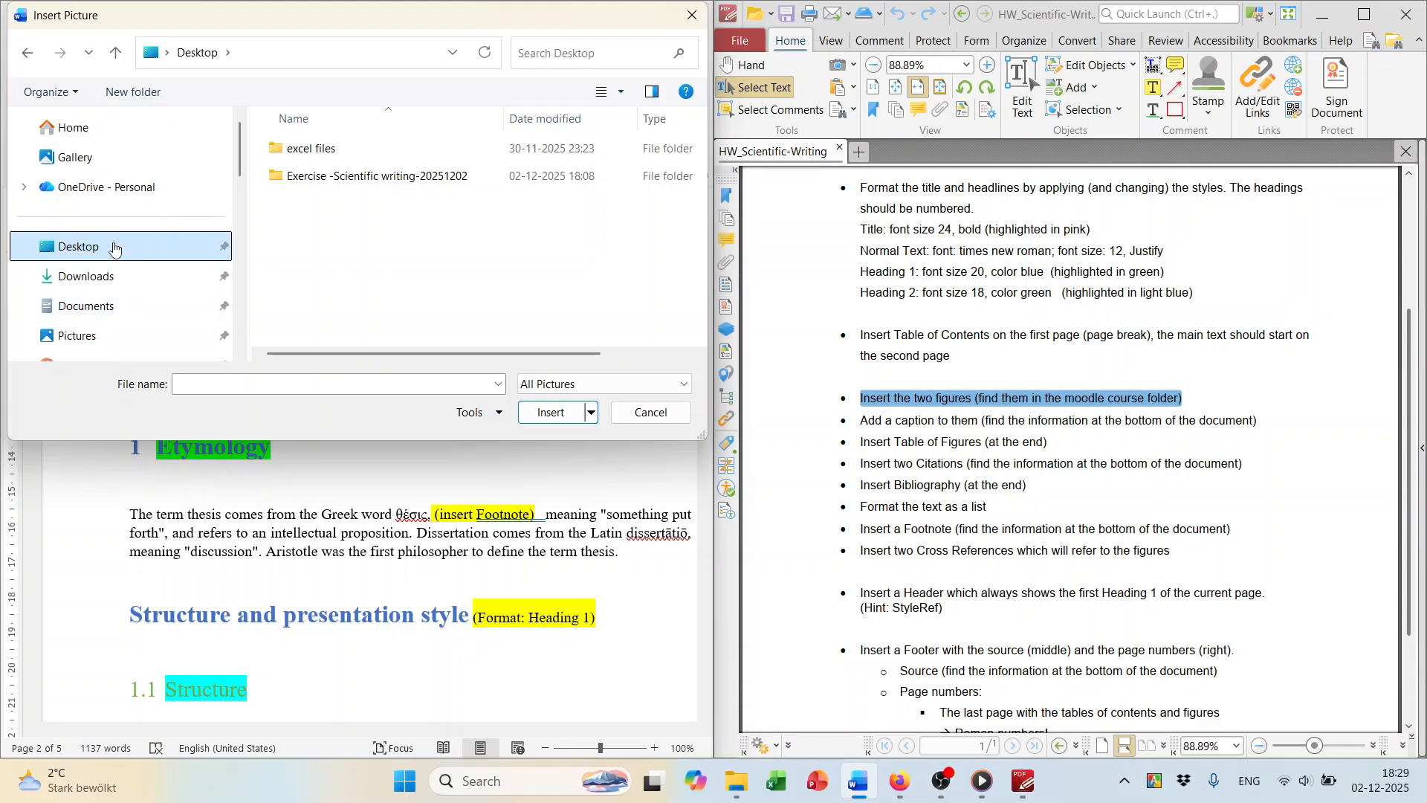
{"action": "double_click", "coordinate": [342, 176]}
{"action": "left_click", "coordinate": [324, 152]}
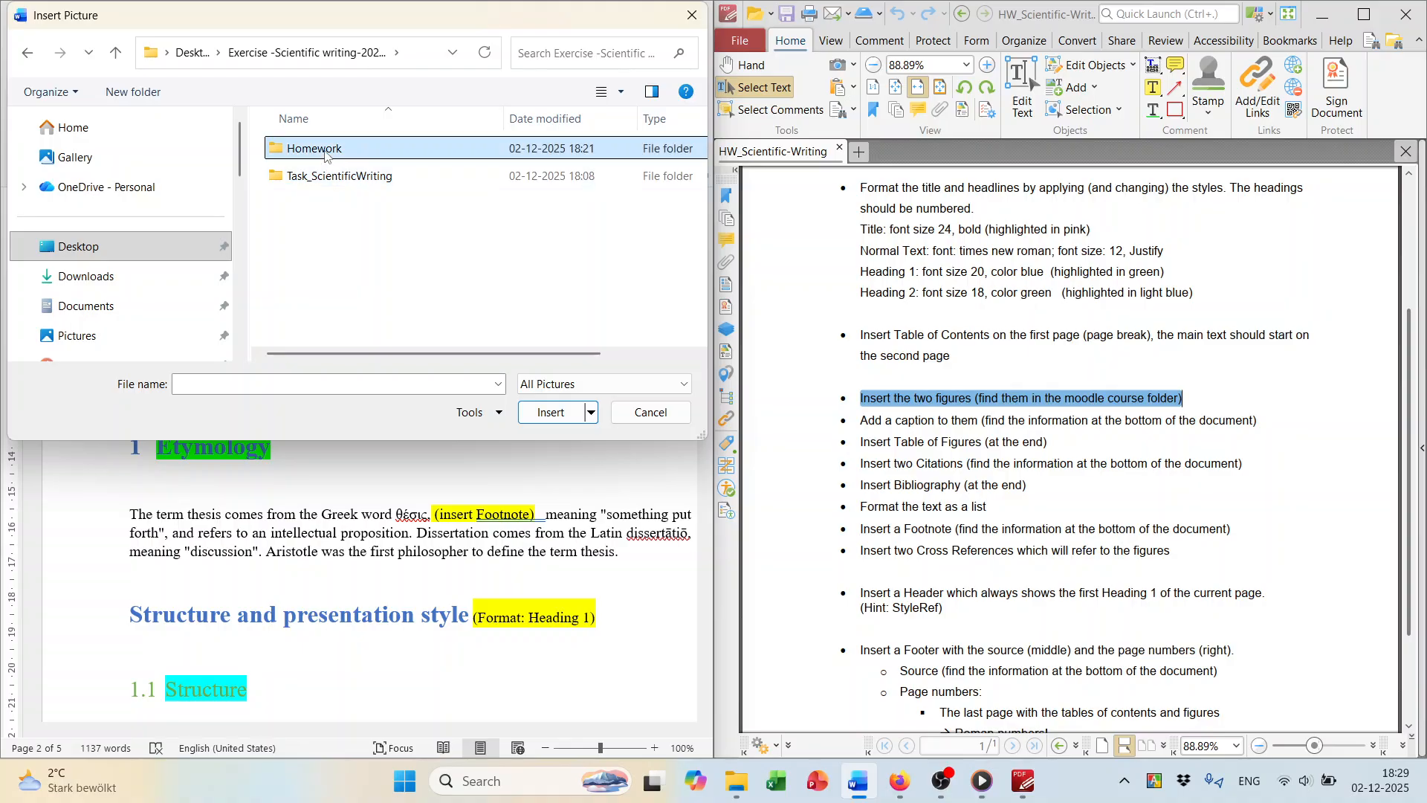
{"action": "double_click", "coordinate": [325, 153]}
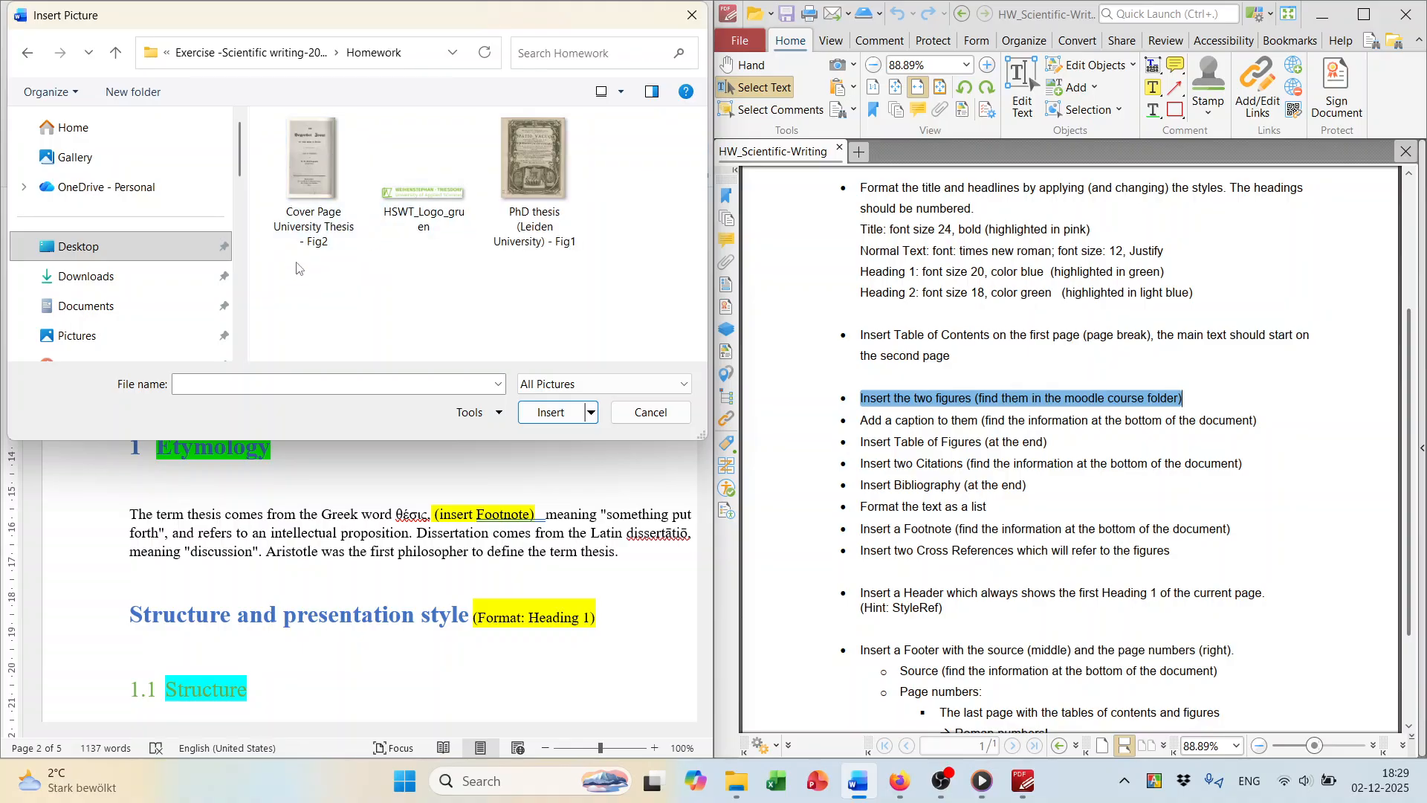
{"action": "left_click", "coordinate": [547, 189]}
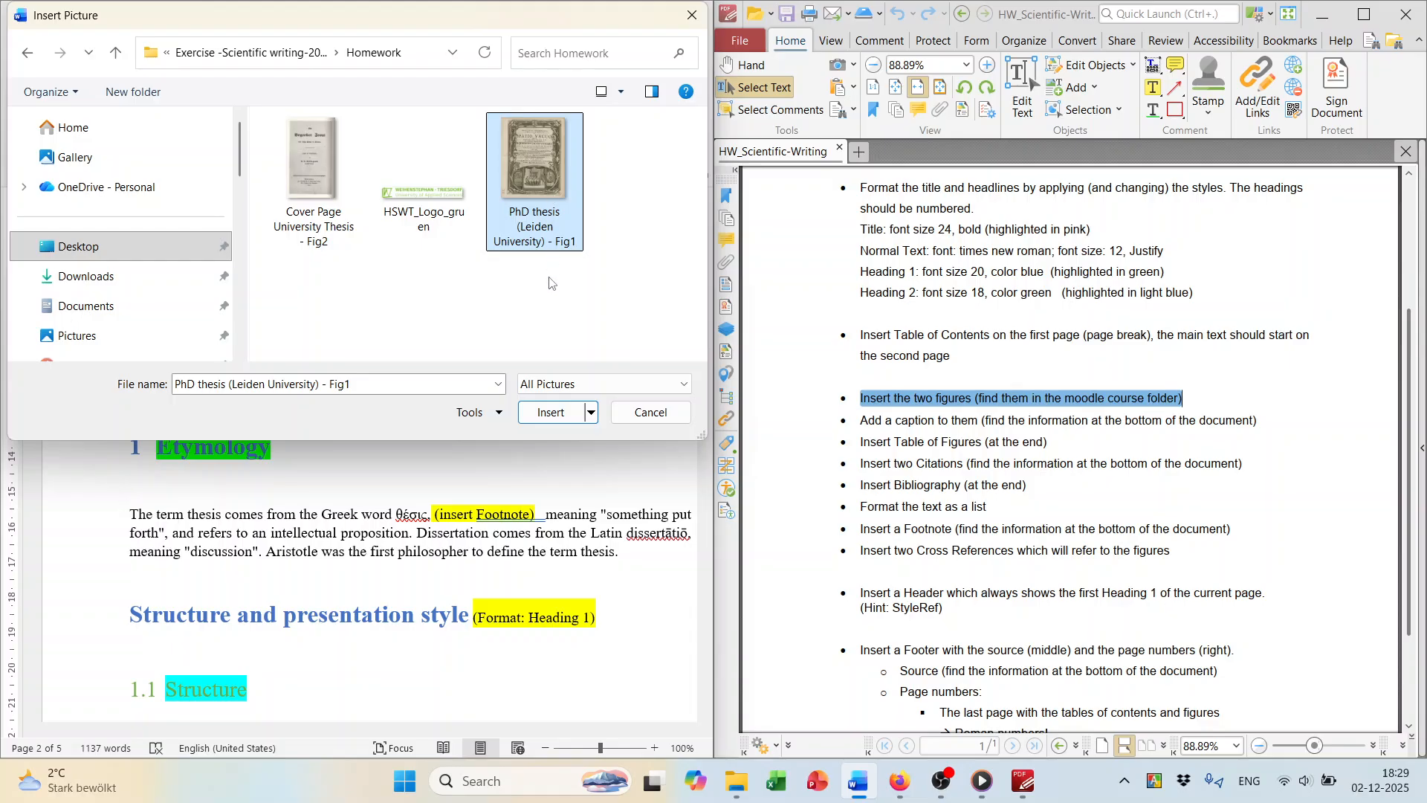
{"action": "left_click", "coordinate": [551, 412]}
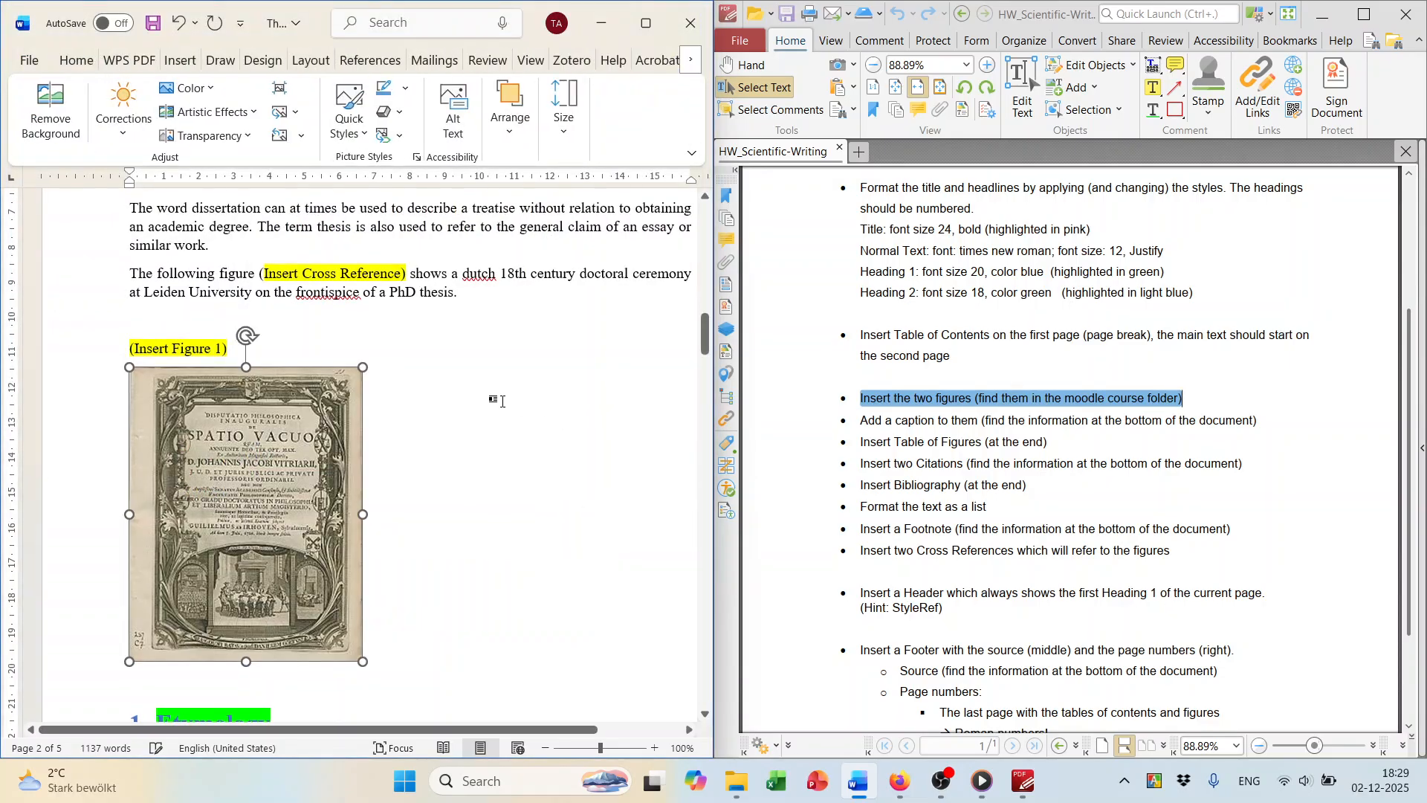
Insert the picture "Cover Page University Thesis - Fig2" on a new line below the "(Insert Figure 2)" placeholder.
{"action": "scroll", "coordinate": [483, 400], "scroll_direction": "down", "scroll_amount": 12}
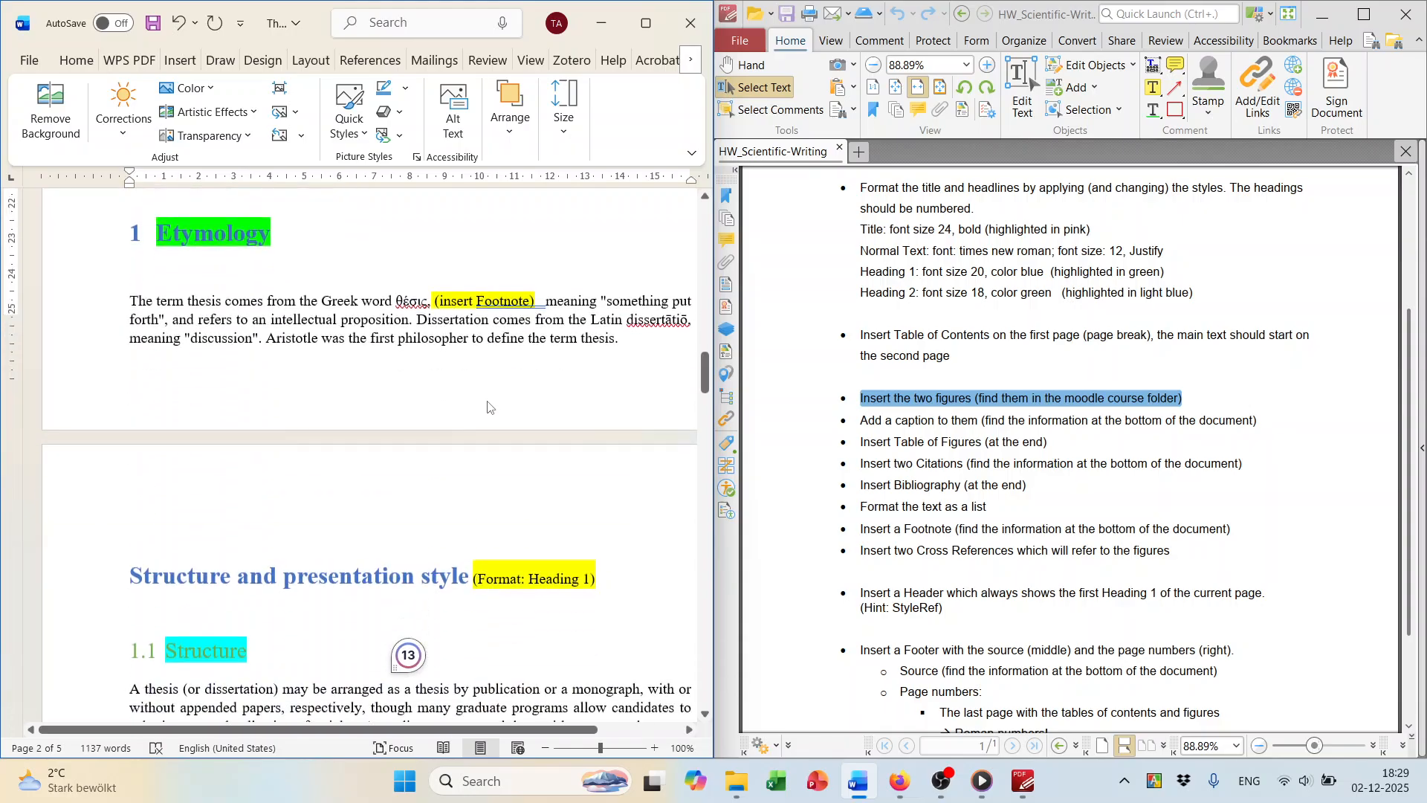
{"action": "scroll", "coordinate": [452, 401], "scroll_direction": "down", "scroll_amount": 10}
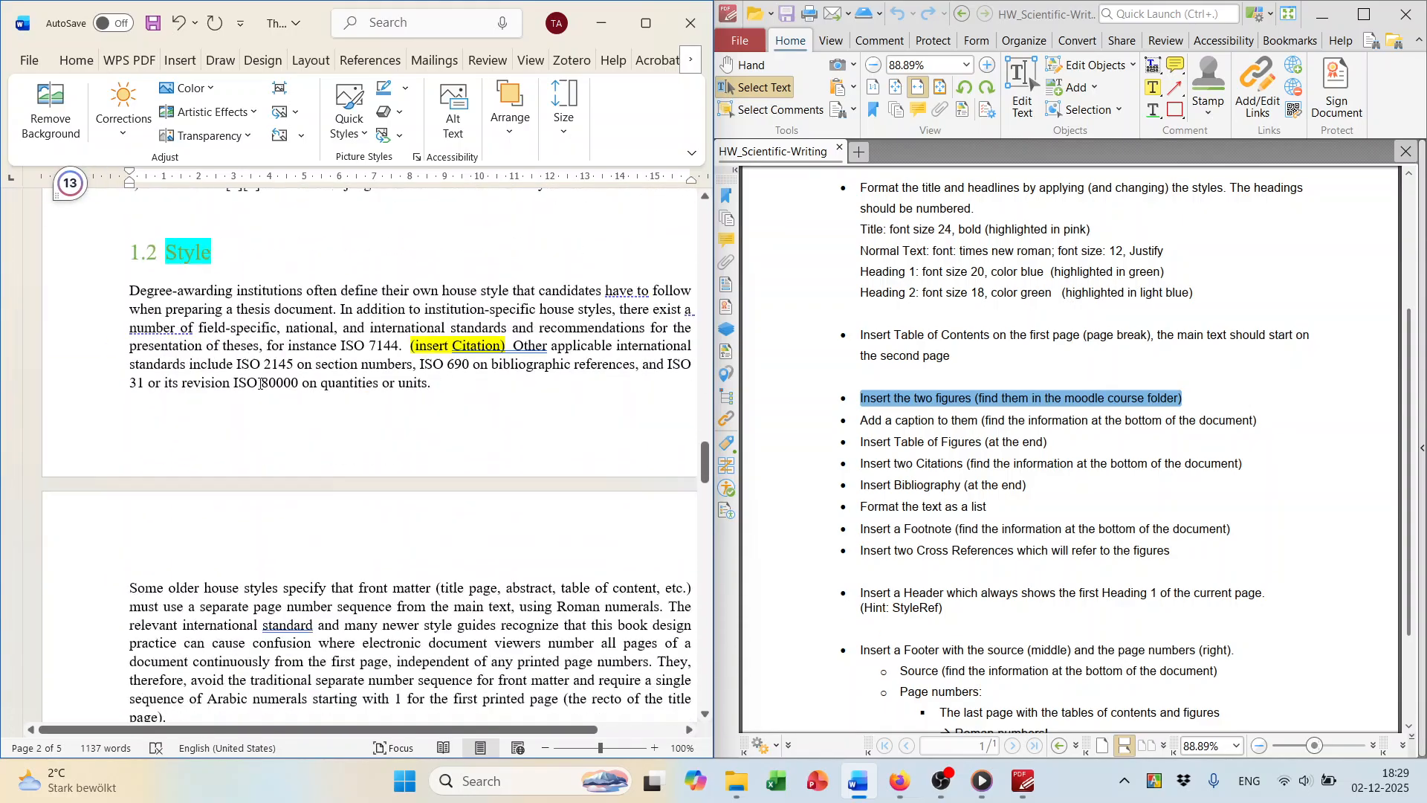
{"action": "scroll", "coordinate": [260, 384], "scroll_direction": "down", "scroll_amount": 2}
{"action": "left_click", "coordinate": [209, 510]}
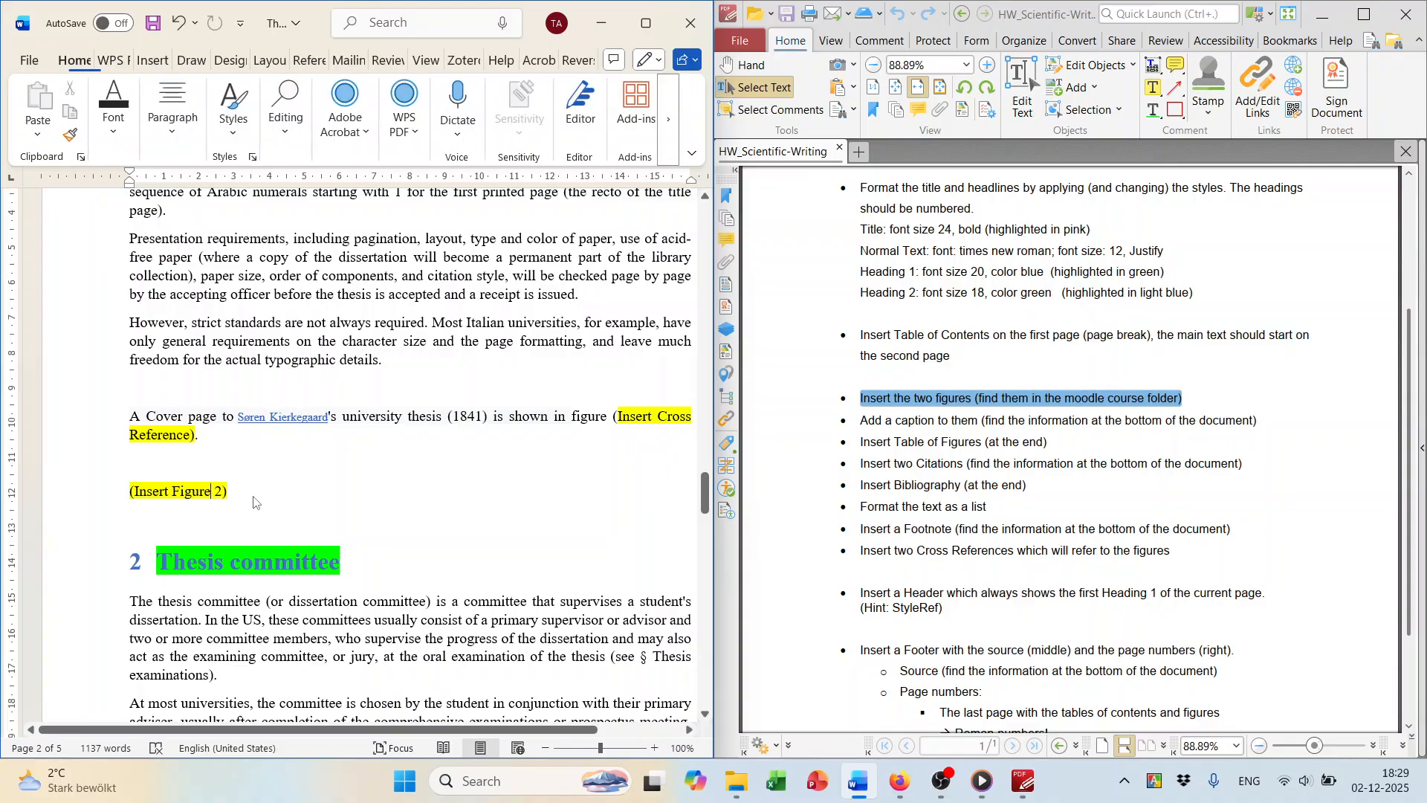
{"action": "key", "text": "Return"}
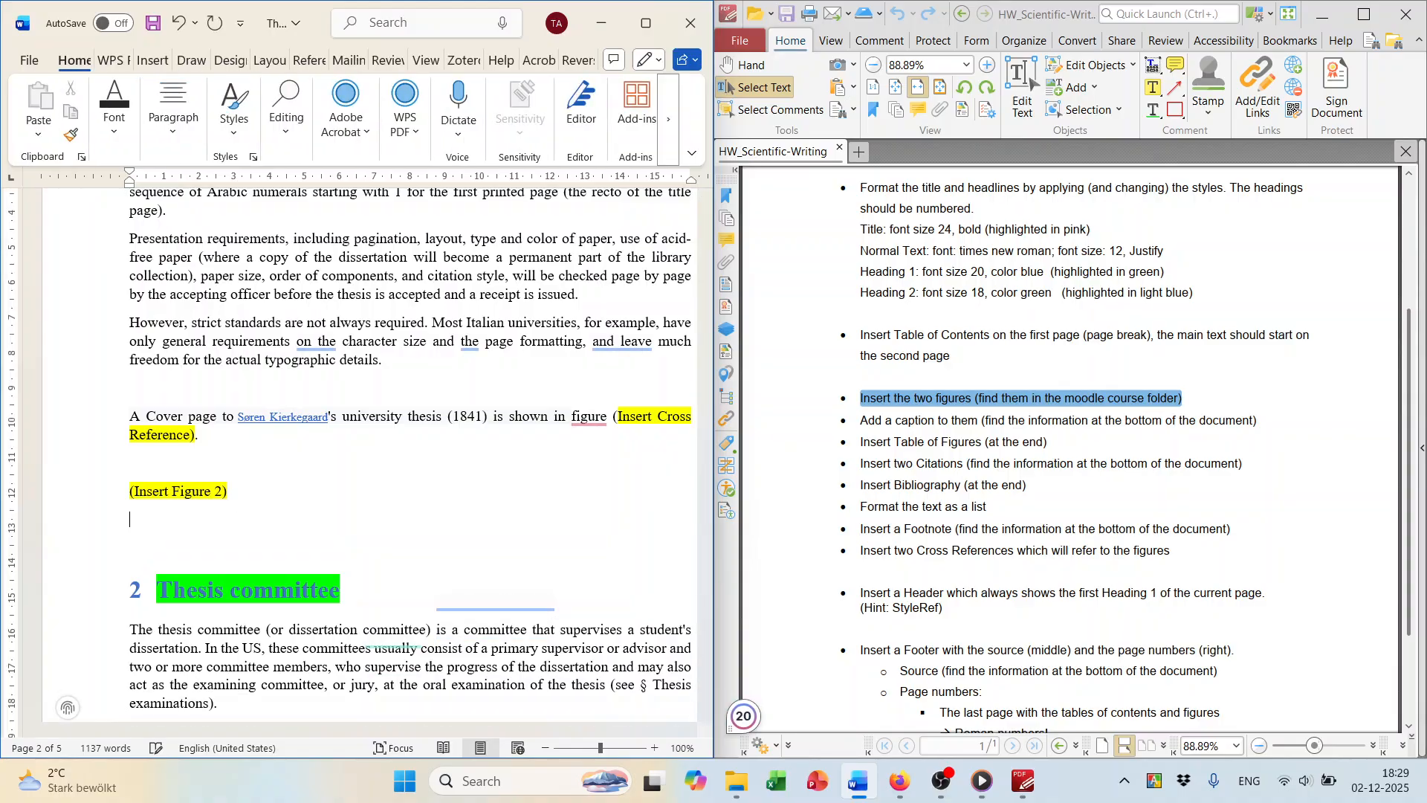
{"action": "left_click", "coordinate": [153, 61]}
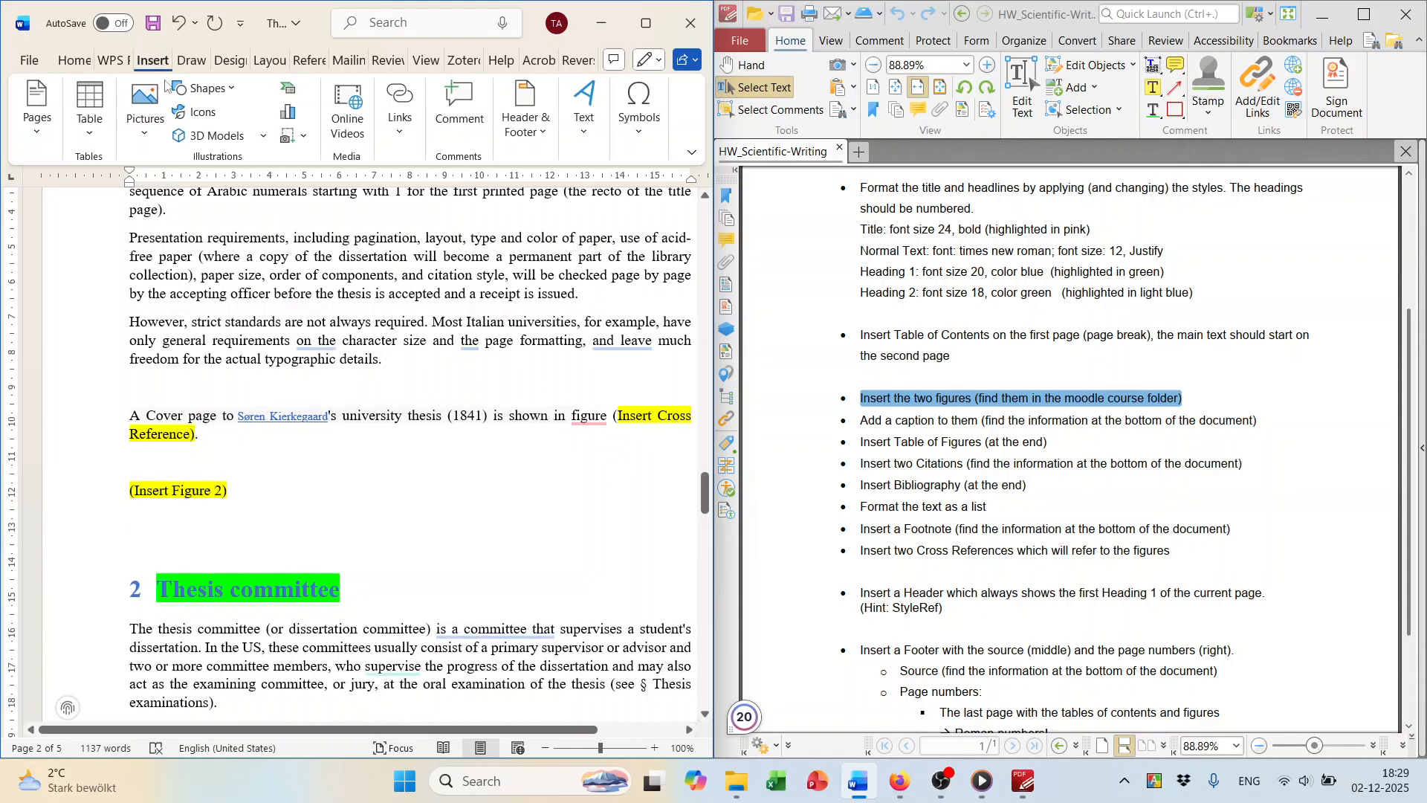
{"action": "left_click", "coordinate": [141, 112]}
{"action": "left_click", "coordinate": [192, 185]}
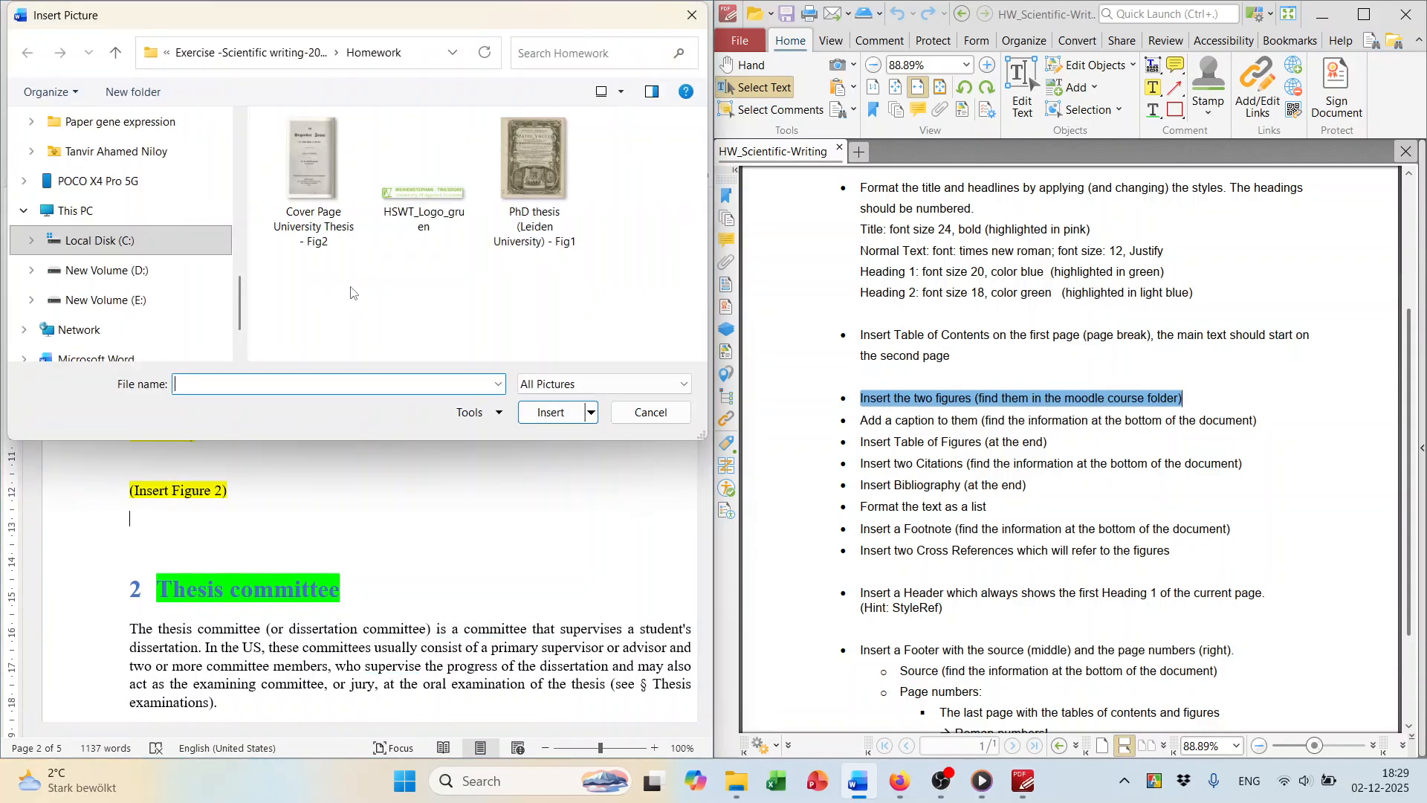
{"action": "left_click", "coordinate": [316, 184]}
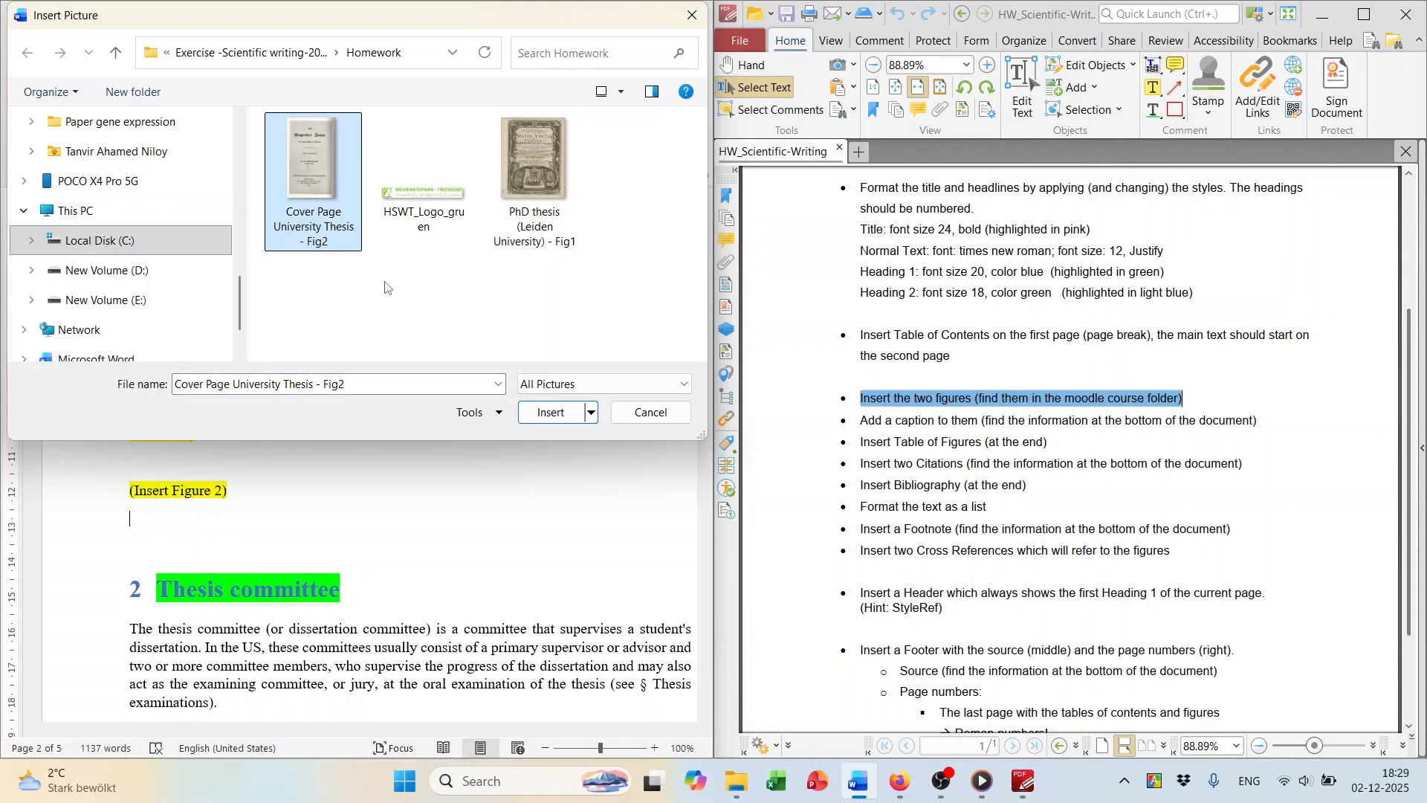
{"action": "left_click", "coordinate": [553, 414]}
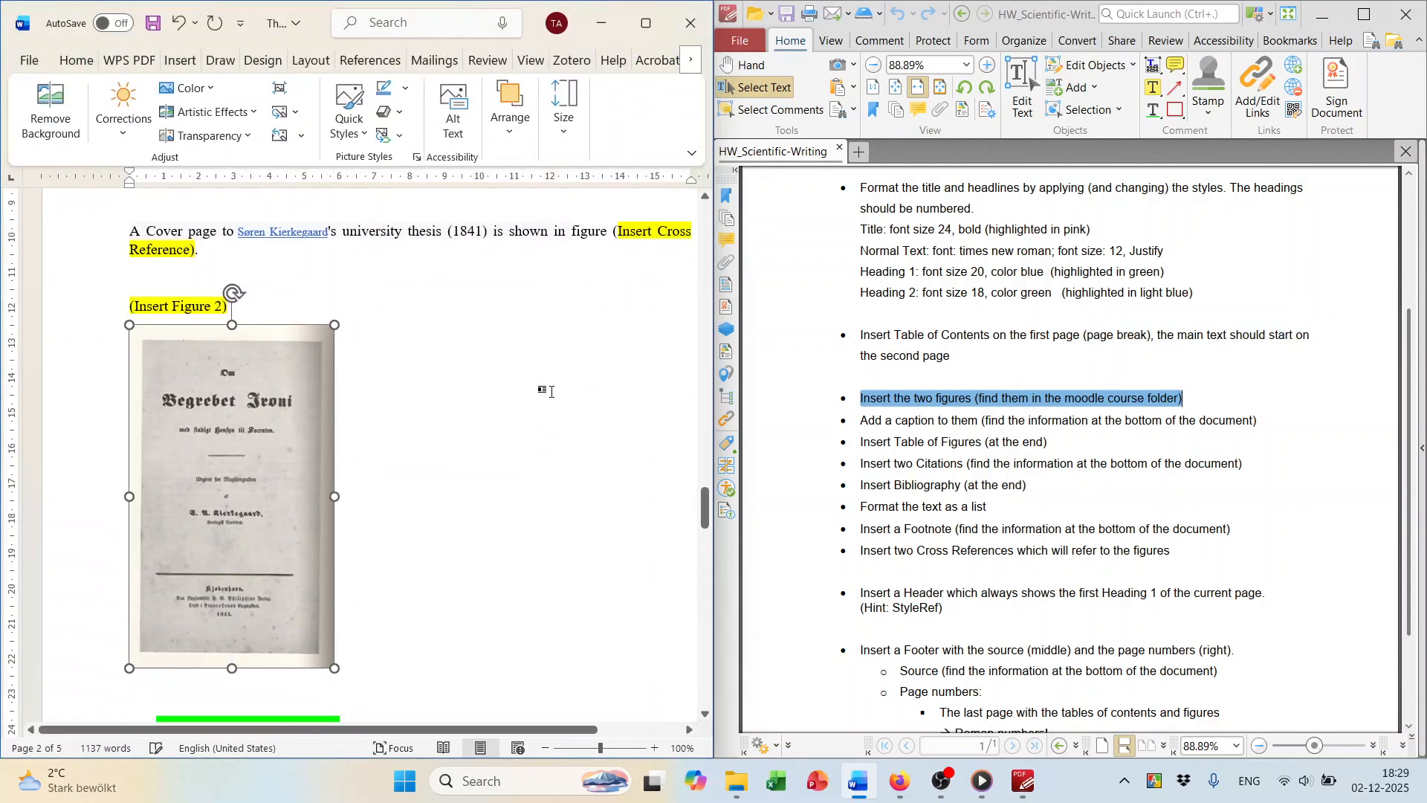
Copy the Figure 1 caption text from the "Information needed for copying" section at the end of the document.
{"action": "scroll", "coordinate": [353, 447], "scroll_direction": "up", "scroll_amount": 10}
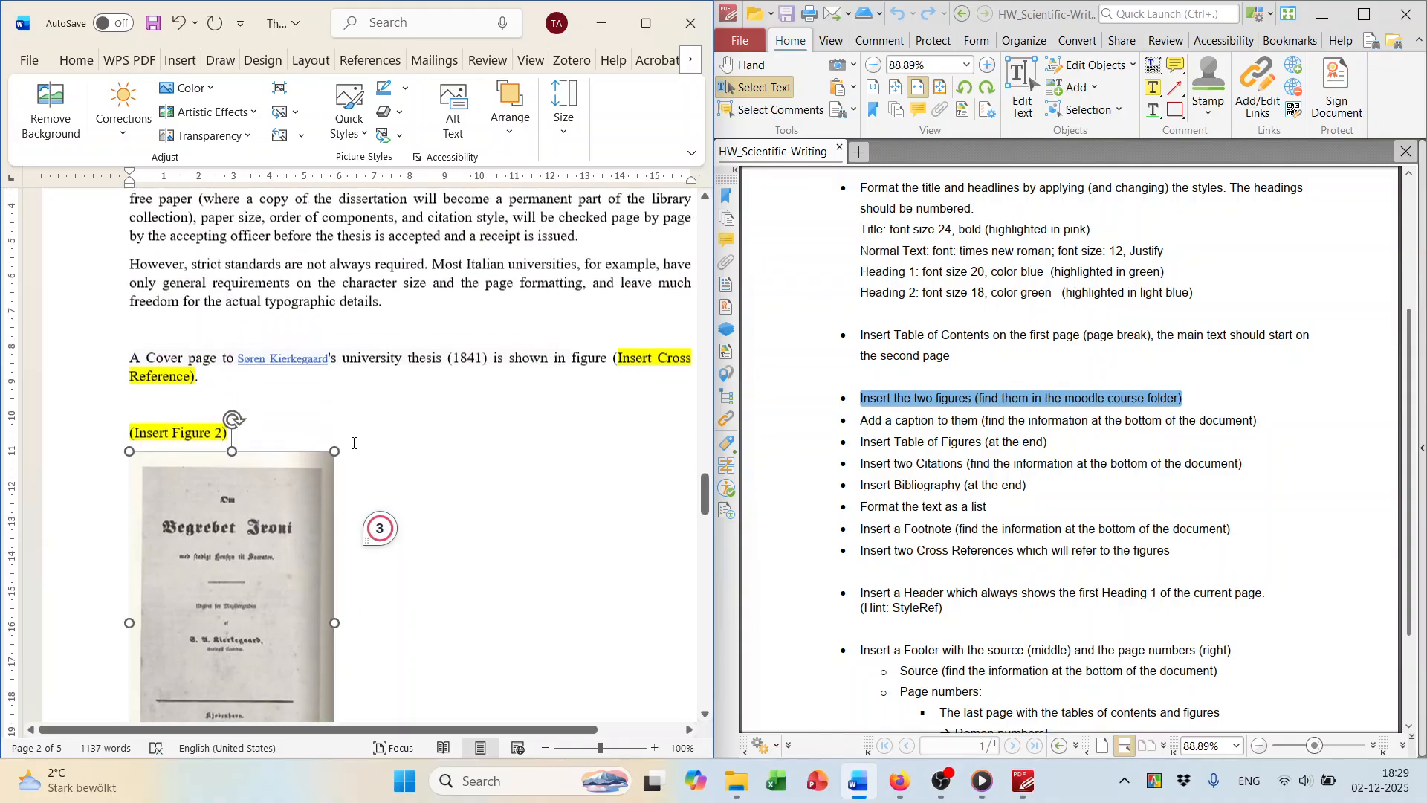
{"action": "scroll", "coordinate": [352, 447], "scroll_direction": "up", "scroll_amount": 3}
{"action": "scroll", "coordinate": [288, 381], "scroll_direction": "down", "scroll_amount": 2}
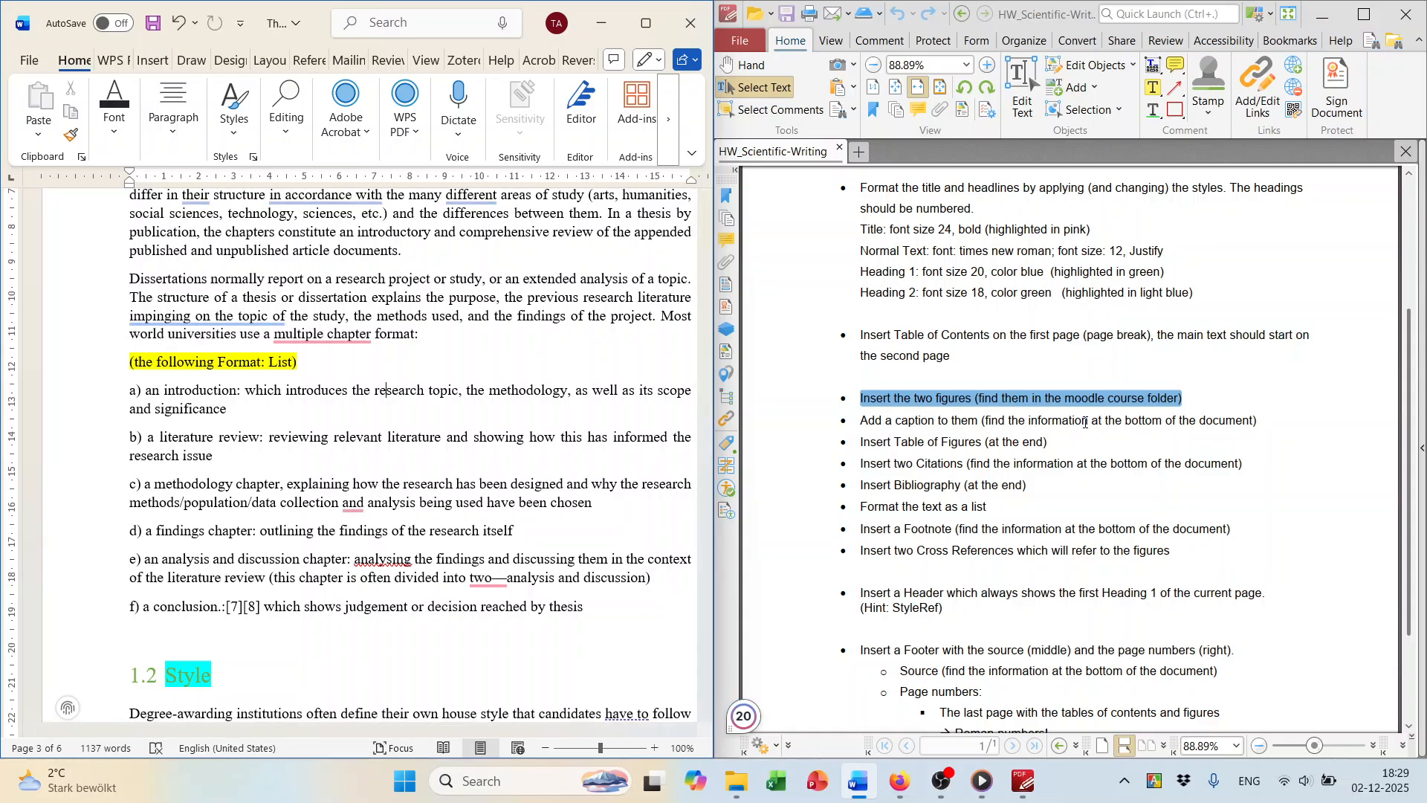
{"action": "scroll", "coordinate": [400, 360], "scroll_direction": "down", "scroll_amount": 15}
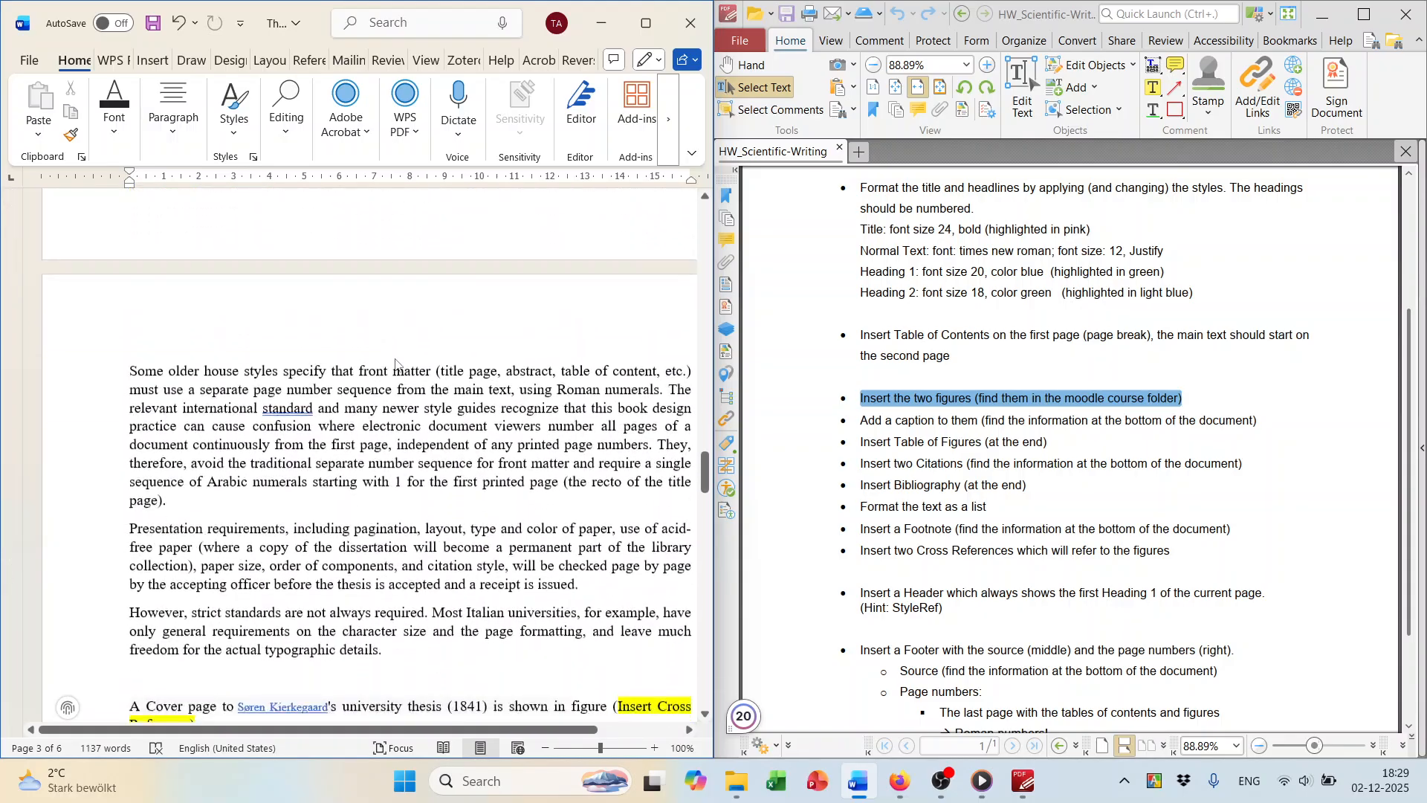
{"action": "scroll", "coordinate": [401, 360], "scroll_direction": "down", "scroll_amount": 15}
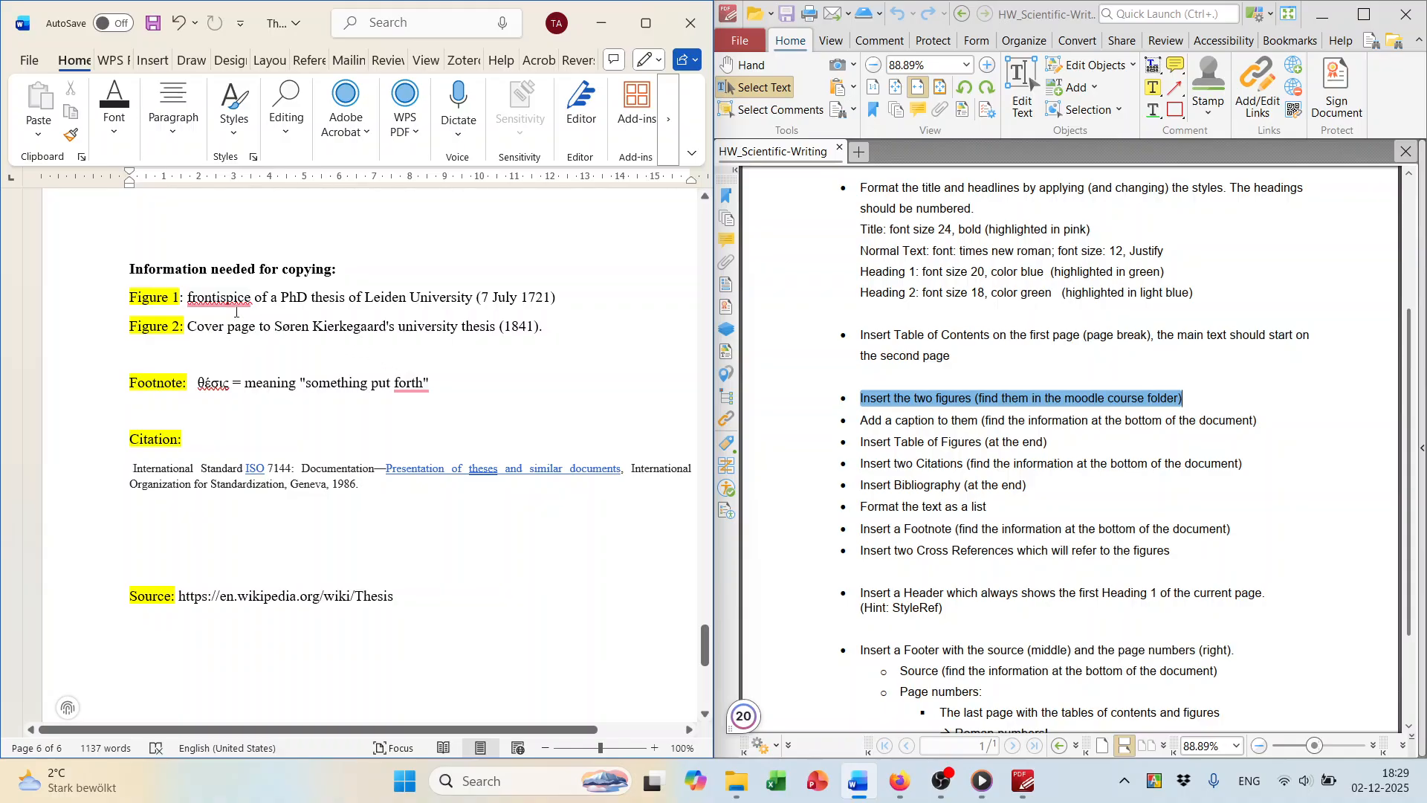
{"action": "mouse_move", "coordinate": [247, 298]}
{"action": "left_click_drag", "start_coordinate": [248, 298], "coordinate": [556, 301]}
{"action": "key", "text": "ctrl+c"}
Set the text wrapping of the Figure 1 picture to Top and Bottom and dismiss the Reverso pop-up.
{"action": "scroll", "coordinate": [544, 298], "scroll_direction": "up", "scroll_amount": 20}
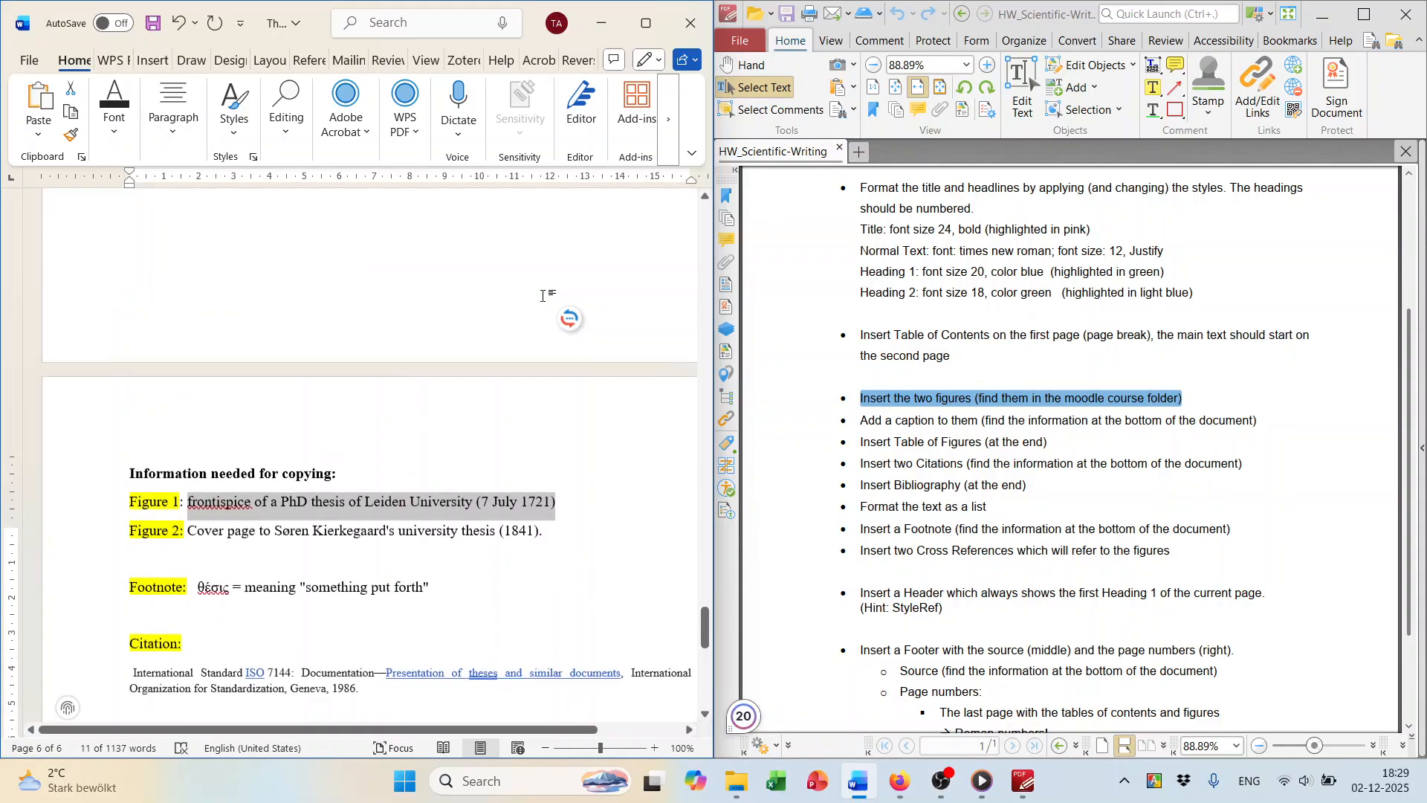
{"action": "scroll", "coordinate": [543, 295], "scroll_direction": "up", "scroll_amount": 20}
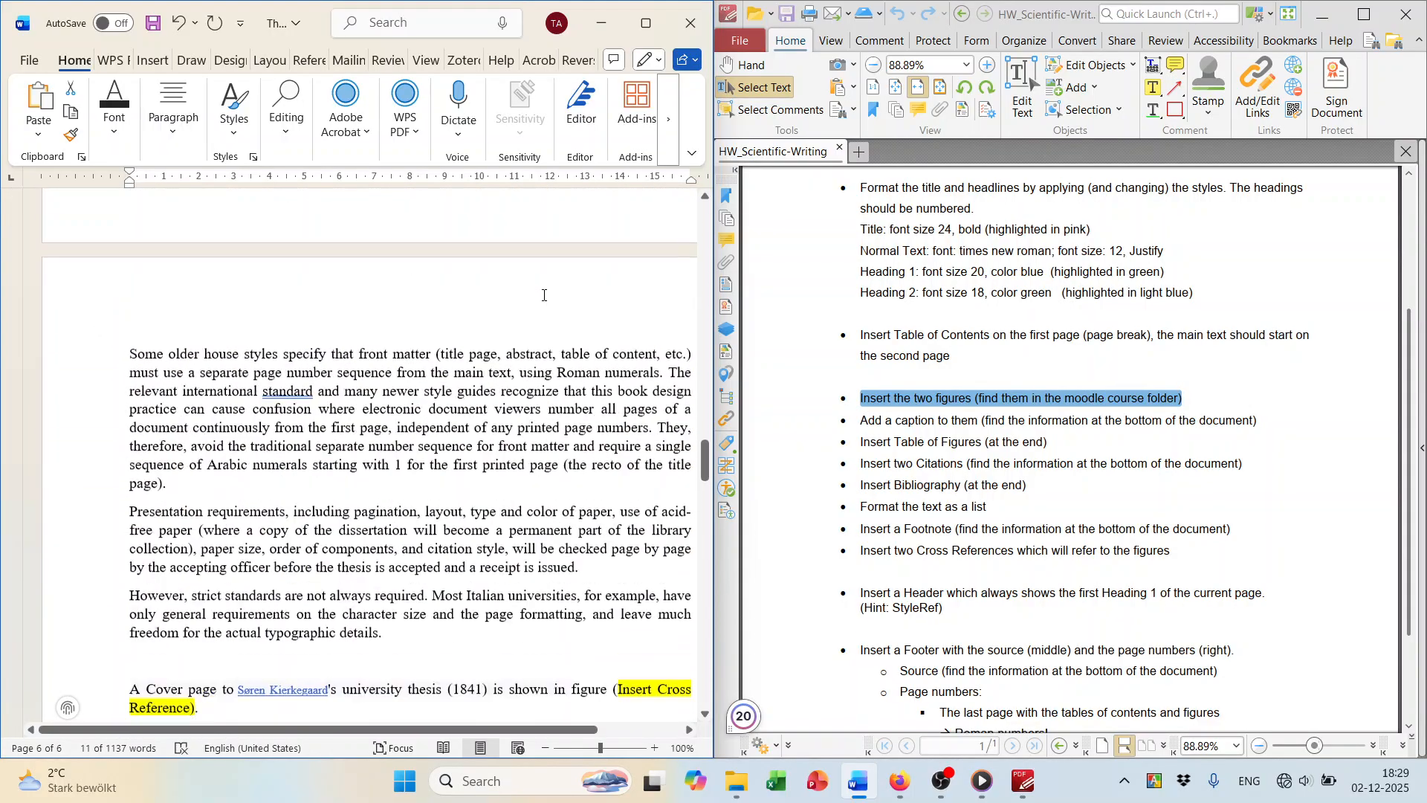
{"action": "scroll", "coordinate": [543, 295], "scroll_direction": "up", "scroll_amount": 10}
{"action": "scroll", "coordinate": [446, 335], "scroll_direction": "down", "scroll_amount": 6}
{"action": "scroll", "coordinate": [376, 377], "scroll_direction": "up", "scroll_amount": 2}
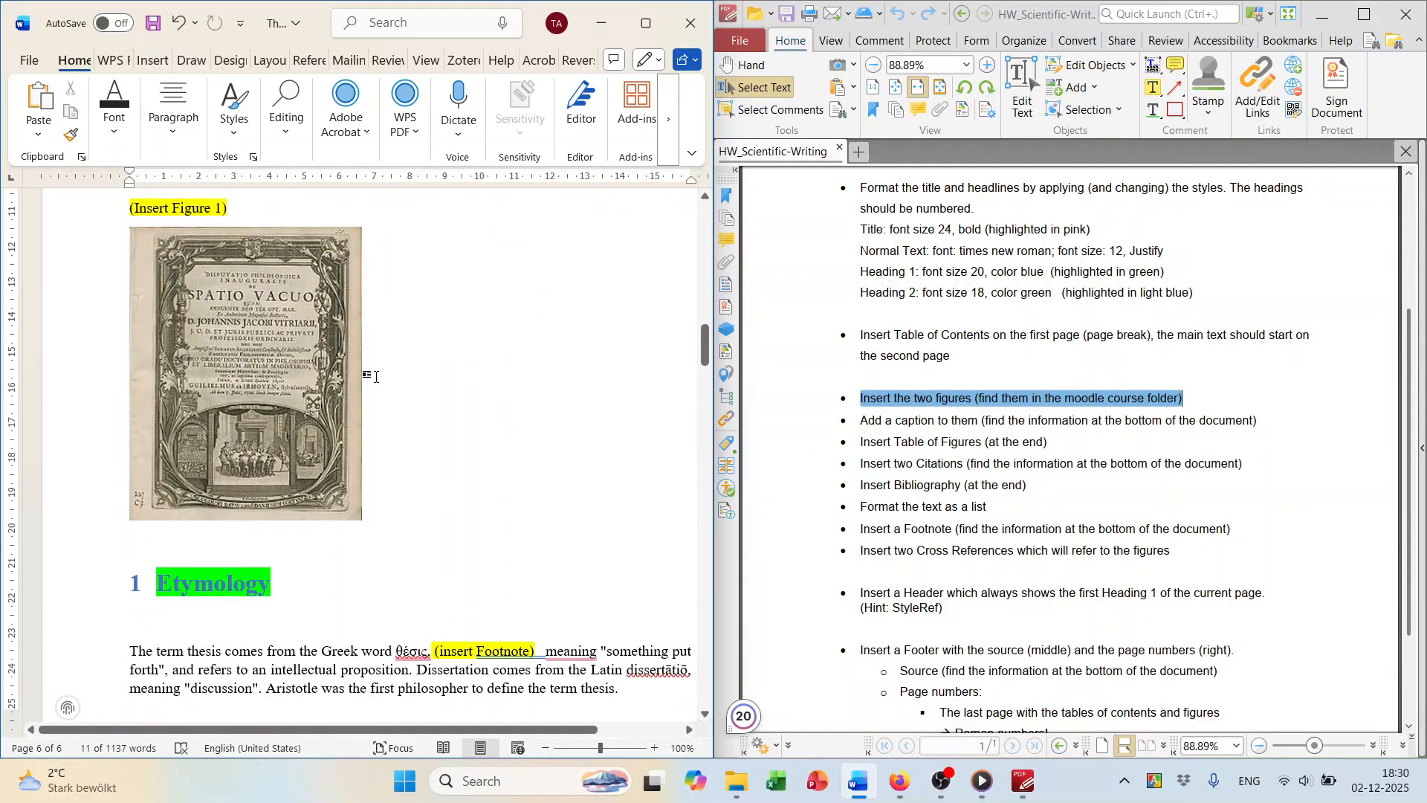
{"action": "left_click", "coordinate": [257, 349]}
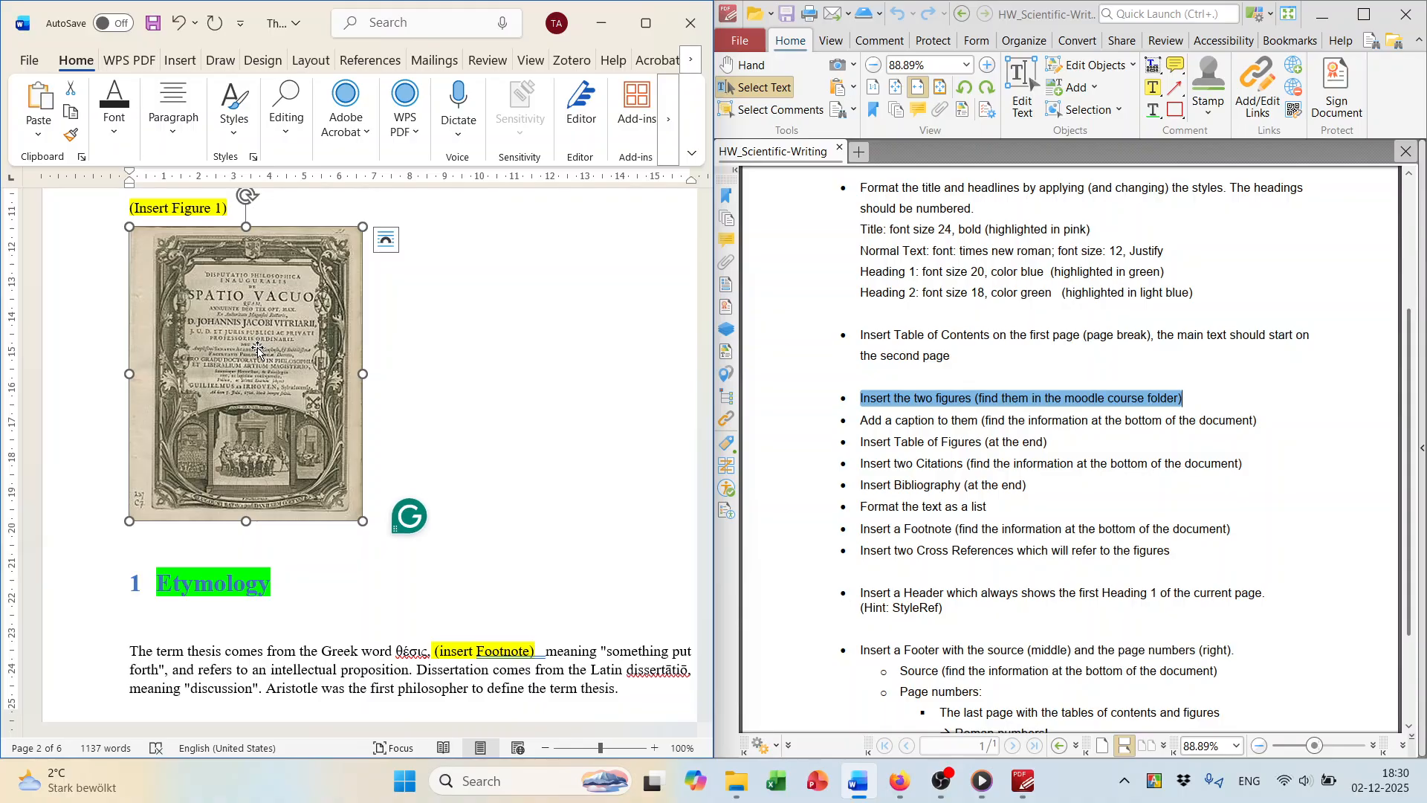
{"action": "right_click", "coordinate": [257, 349]}
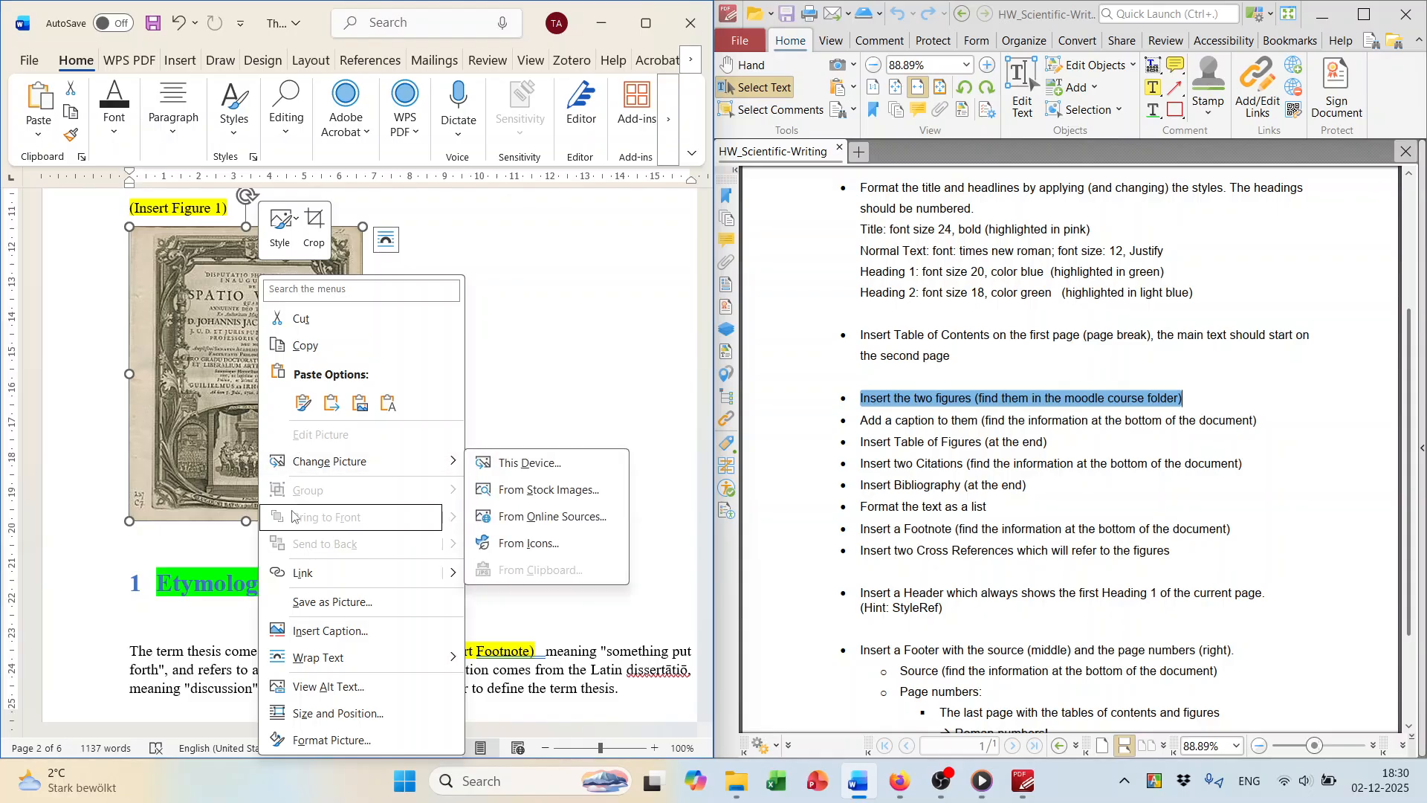
{"action": "mouse_move", "coordinate": [318, 667]}
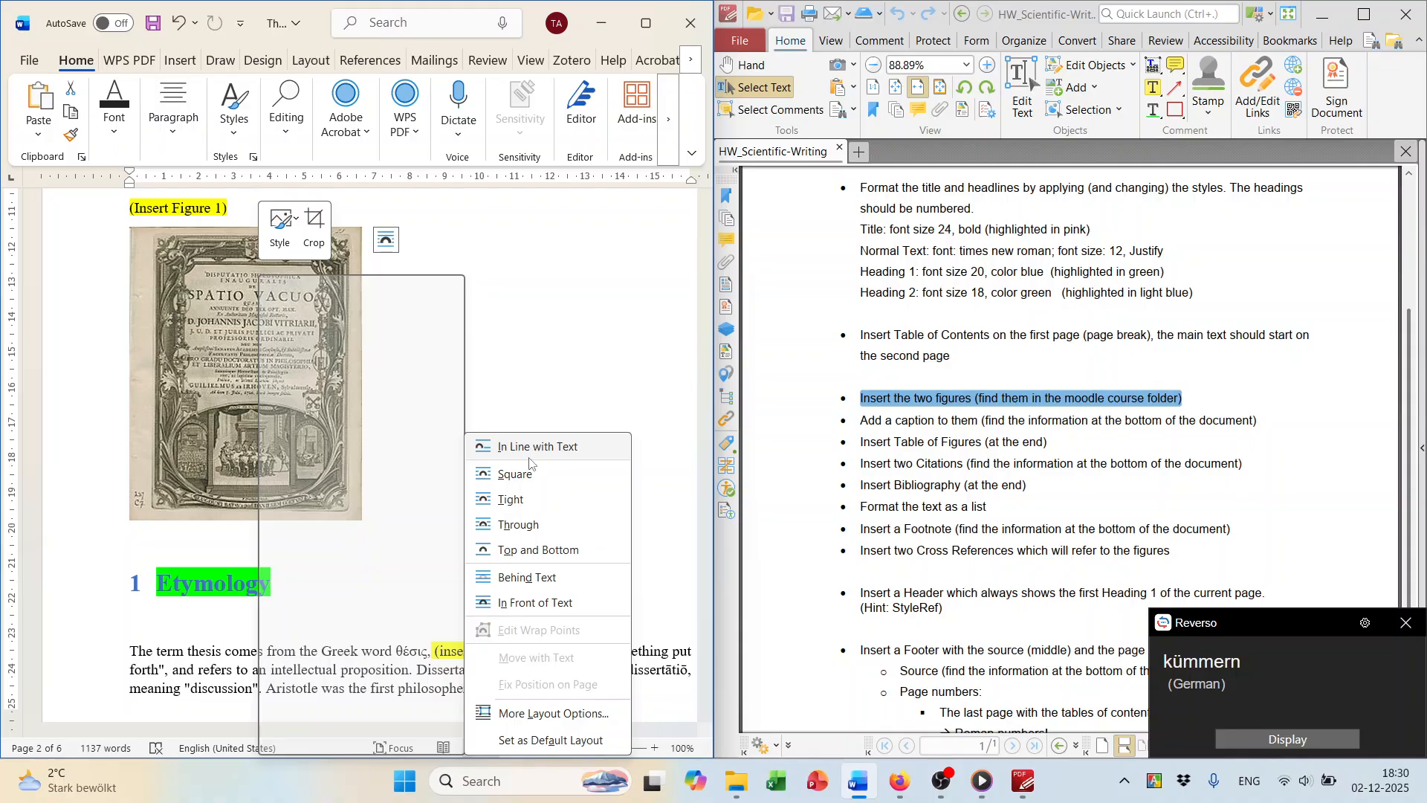
{"action": "left_click", "coordinate": [532, 557]}
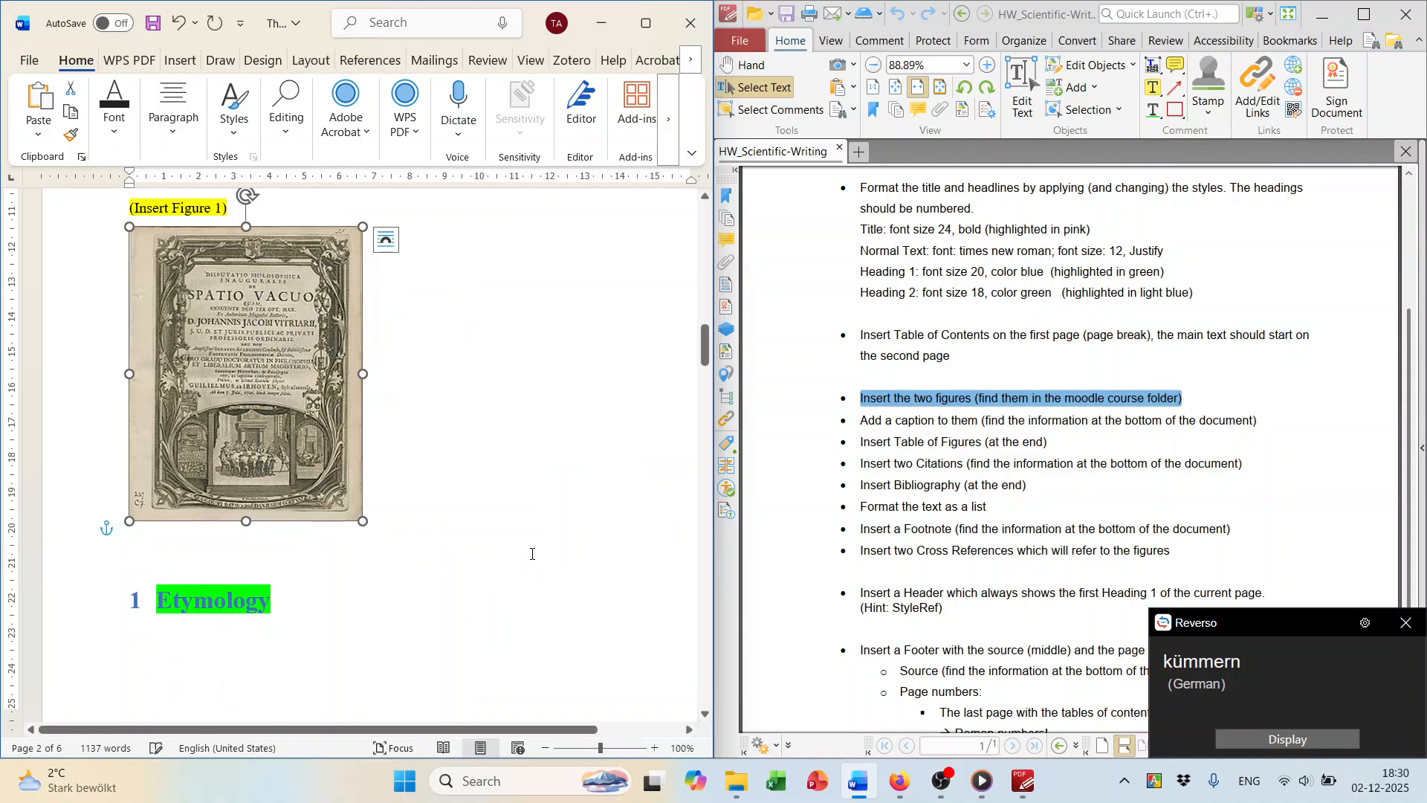
{"action": "left_click", "coordinate": [1405, 623]}
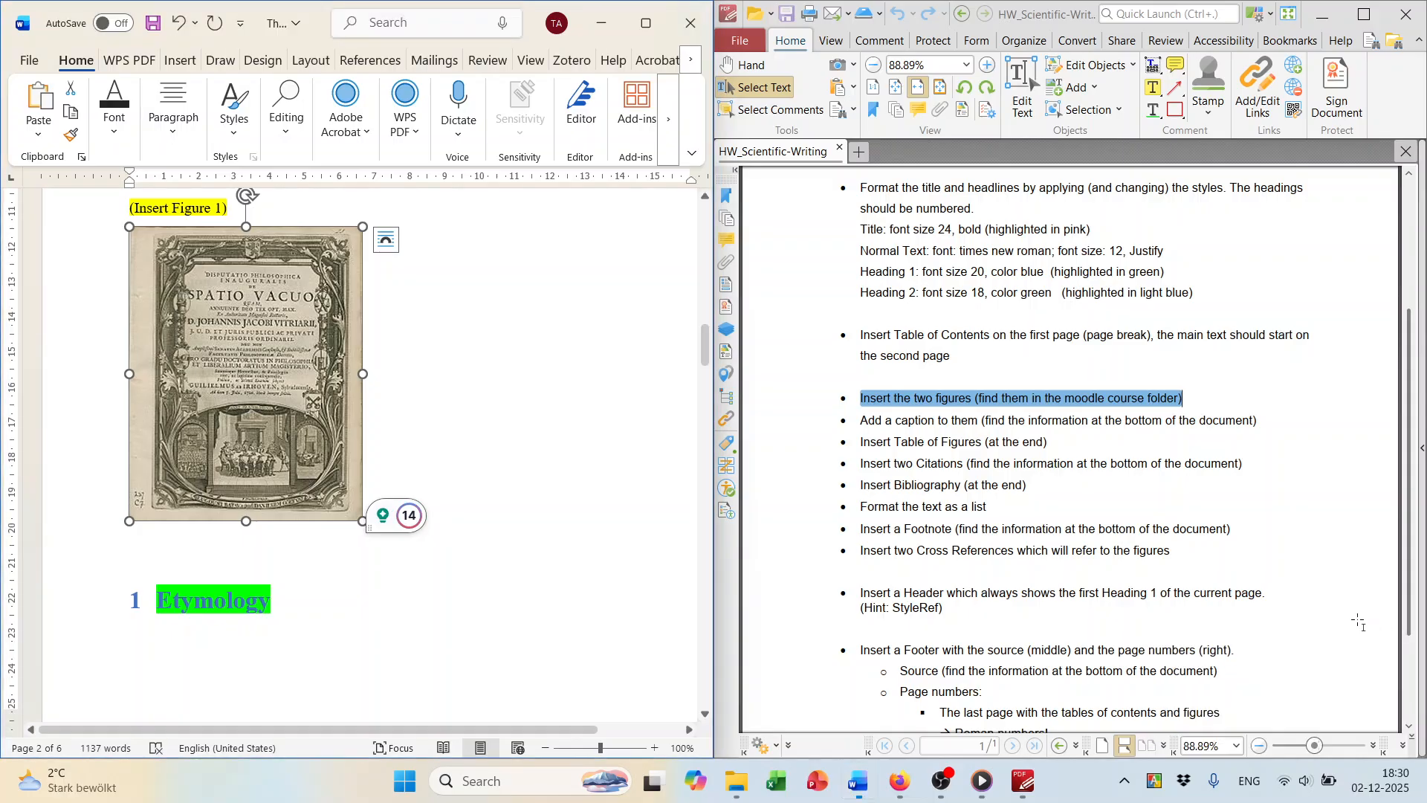
Add the caption "Figure 1: frontispice of a PhD thesis of Leiden University (7 July 1721)" below the first picture.
{"action": "right_click", "coordinate": [283, 359]}
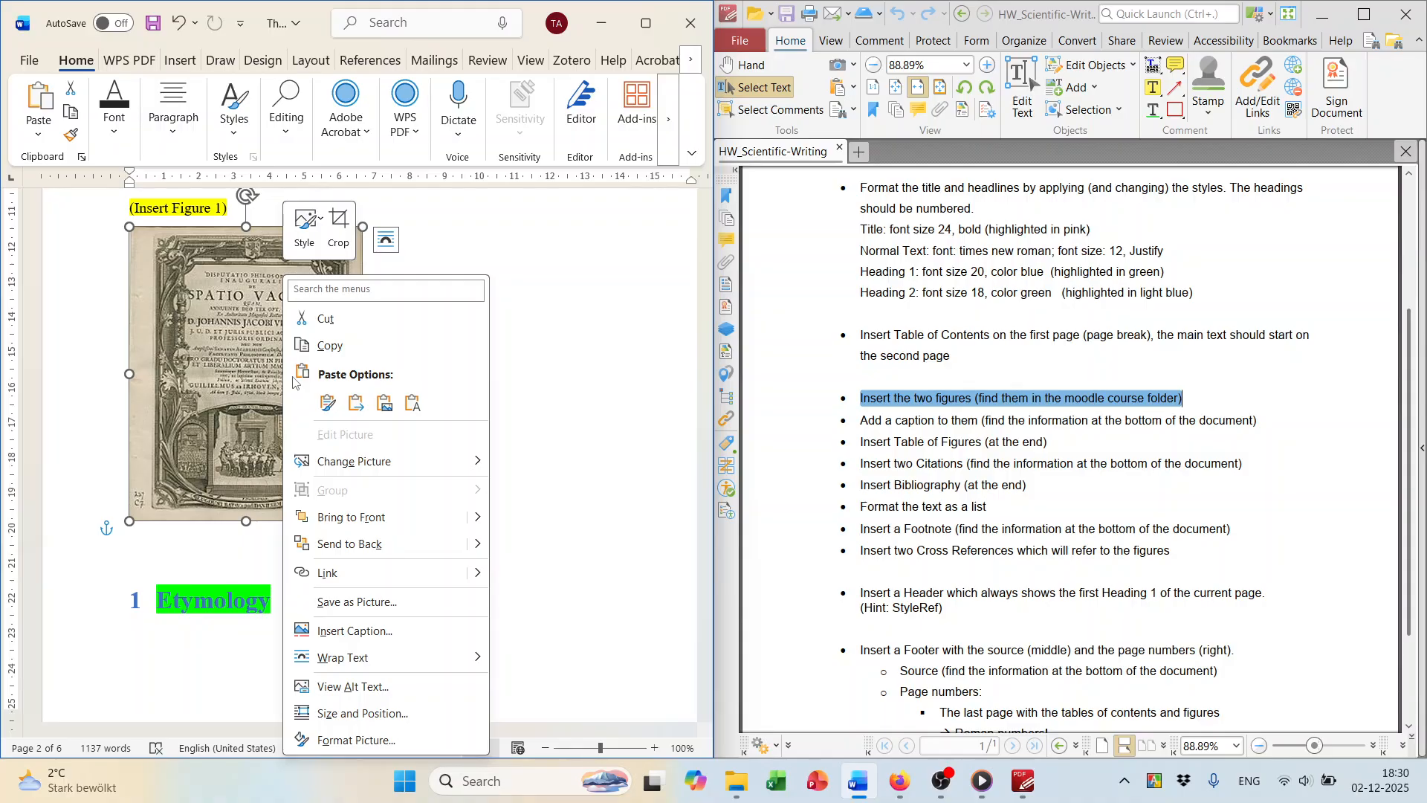
{"action": "left_click", "coordinate": [342, 632]}
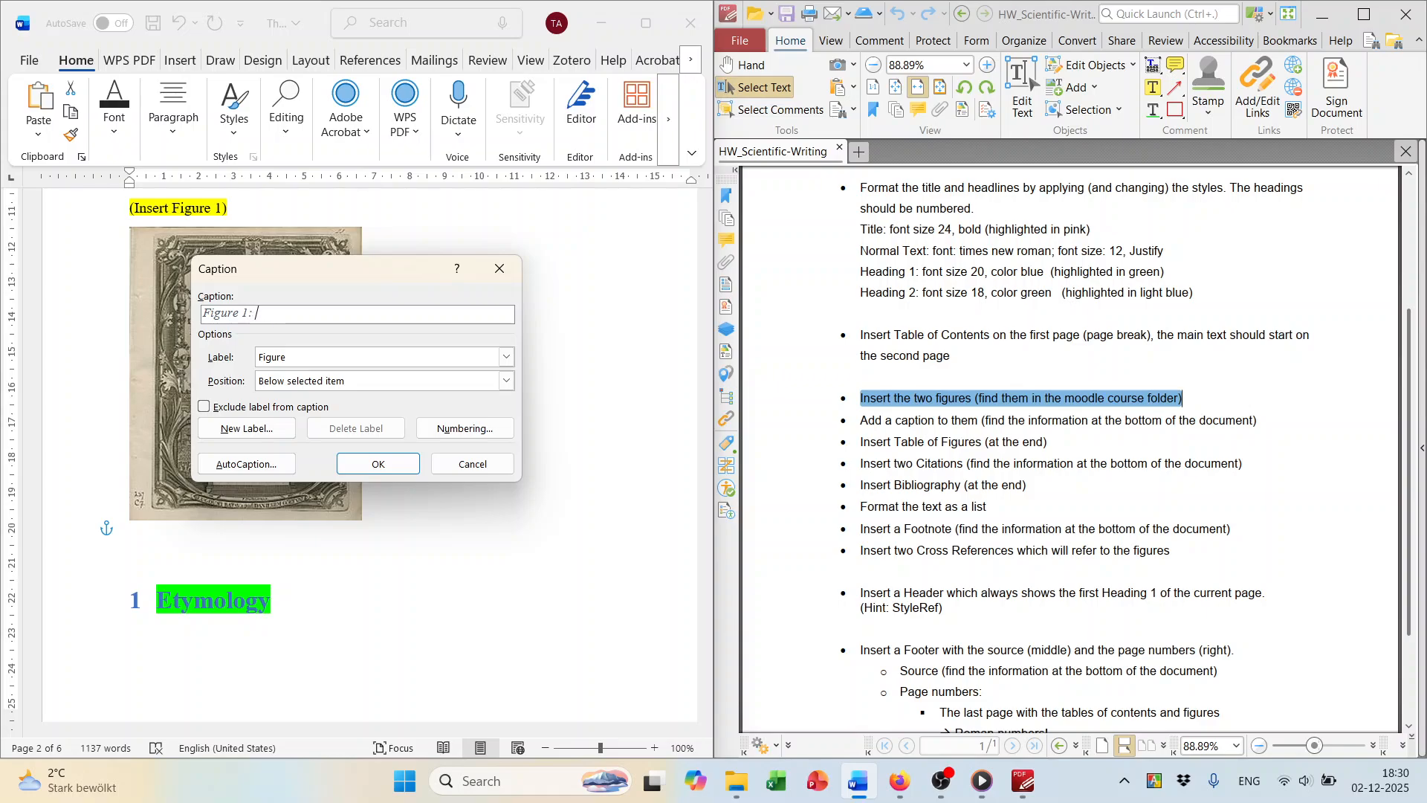
{"action": "key", "text": "ctrl+v"}
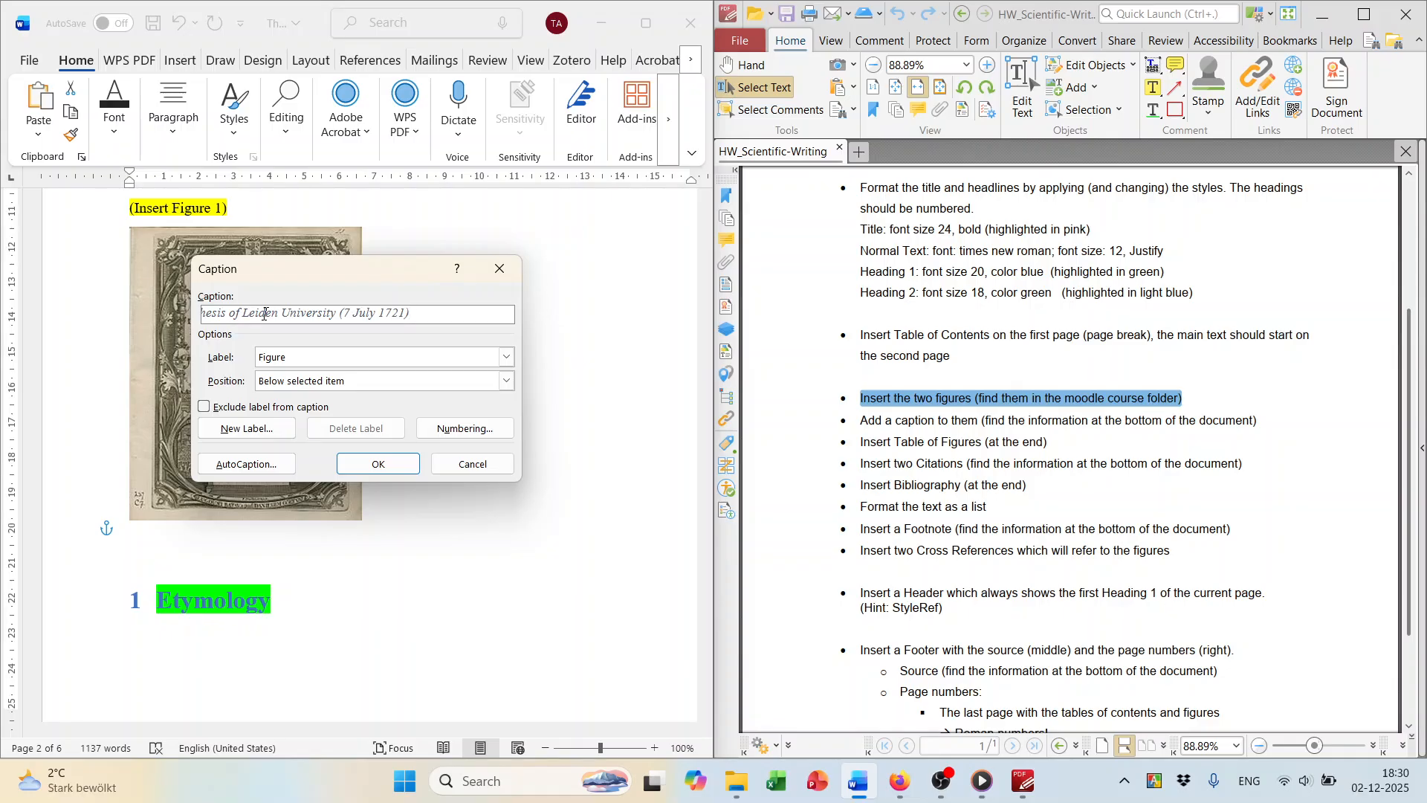
{"action": "left_click", "coordinate": [378, 464]}
{"action": "left_click", "coordinate": [542, 452]}
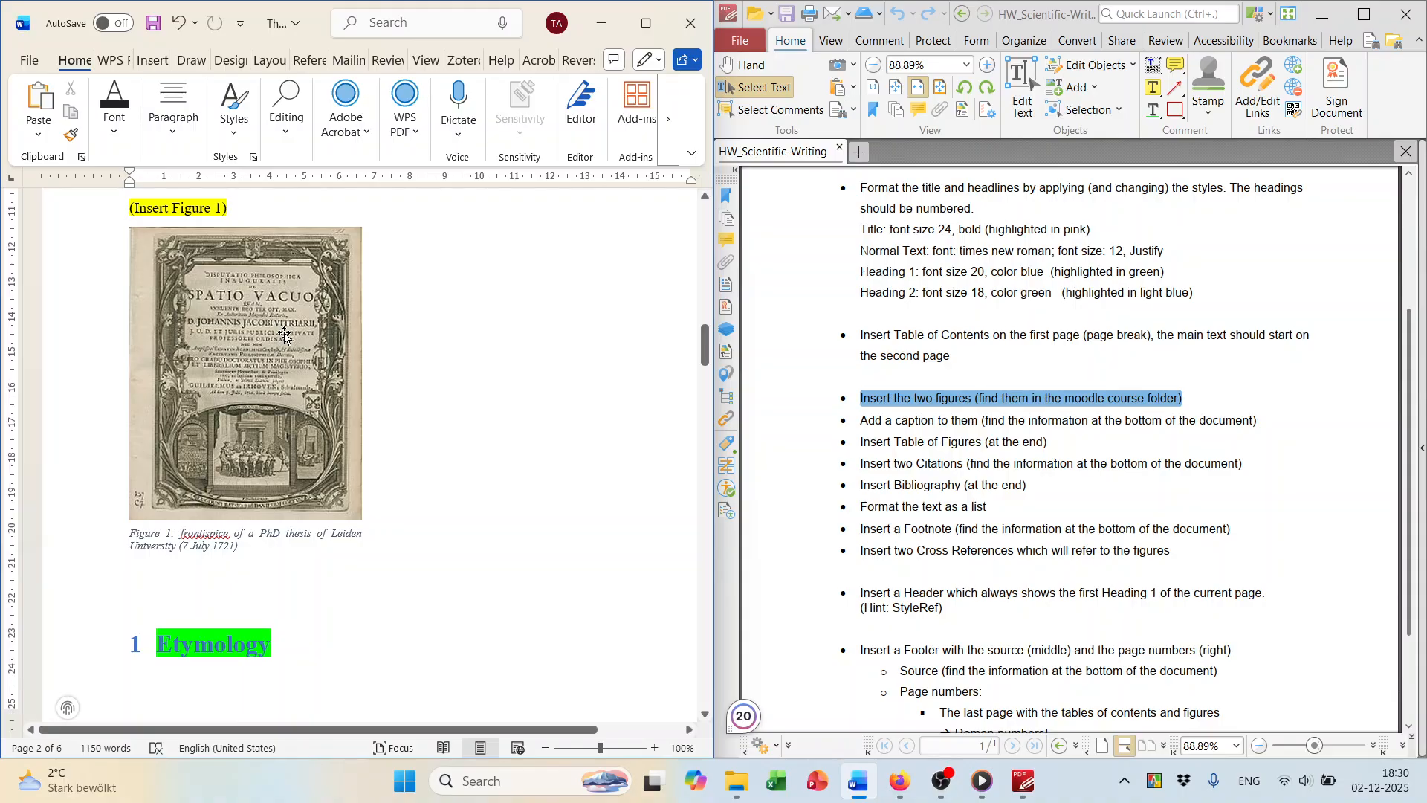
Group the Figure 1 picture with its caption text box into one object.
{"action": "left_click", "coordinate": [285, 335]}
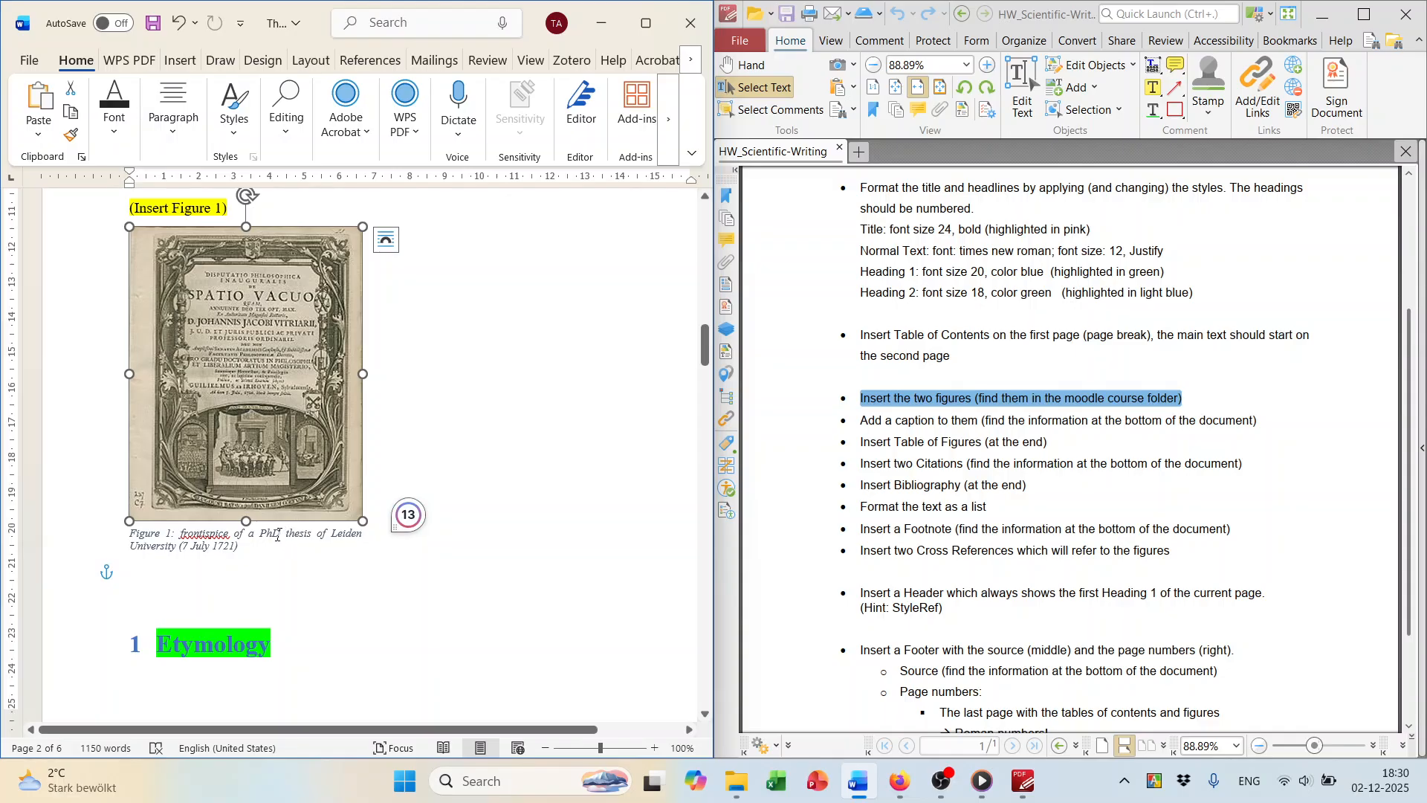
{"action": "left_click", "coordinate": [277, 536]}
{"action": "left_click", "coordinate": [299, 431], "text": "shift"}
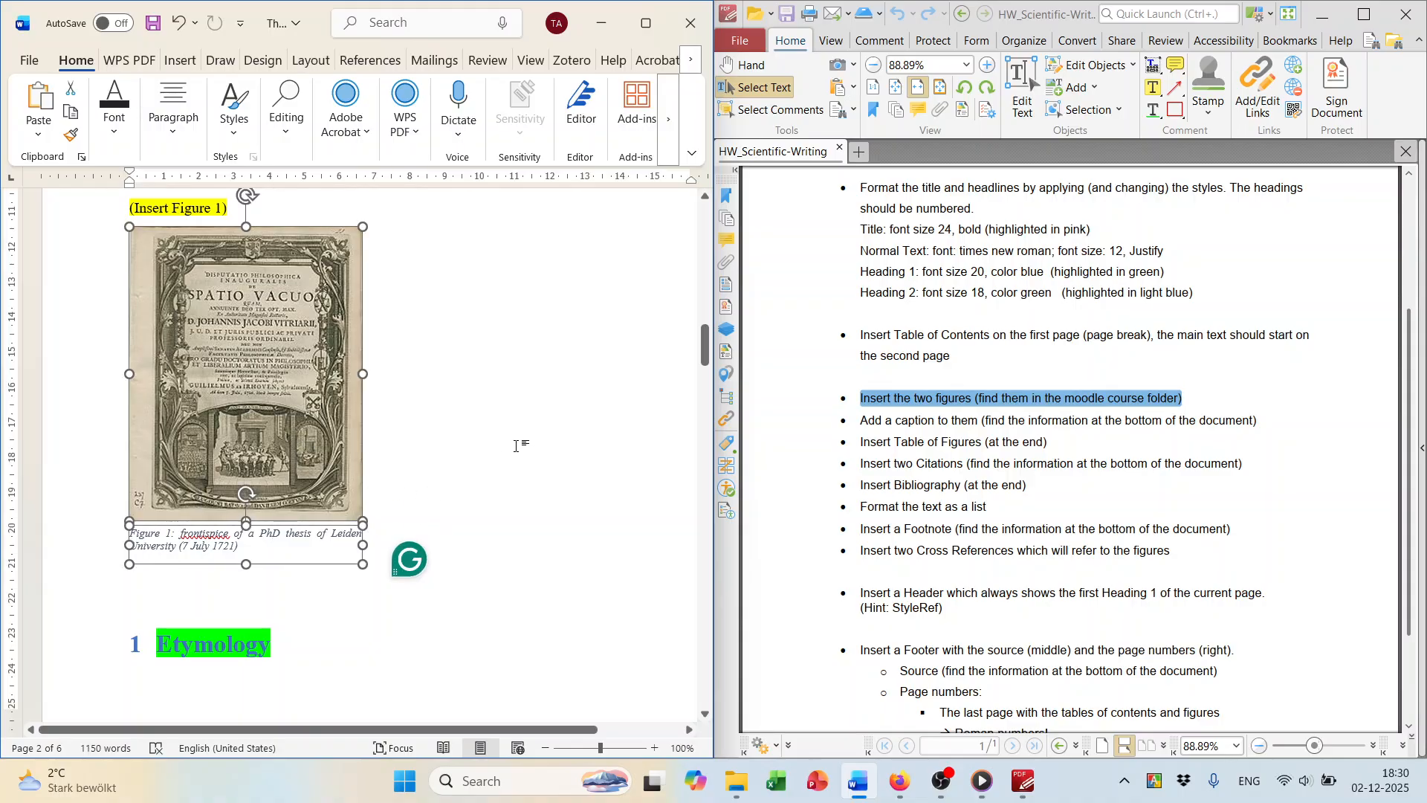
{"action": "right_click", "coordinate": [283, 357]}
{"action": "mouse_move", "coordinate": [321, 463]}
{"action": "left_click", "coordinate": [544, 473]}
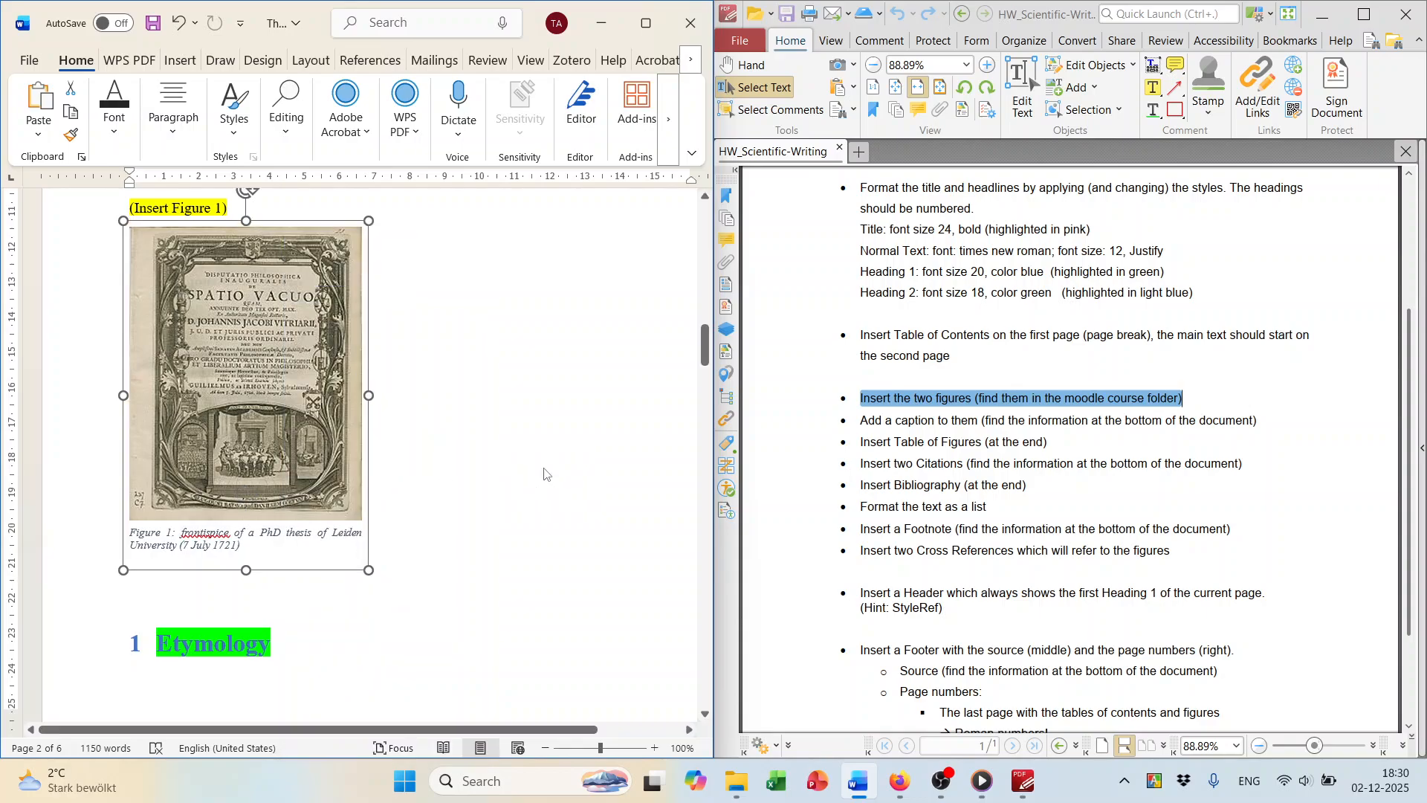
Set the text wrapping of the grouped Figure 1 picture and caption to In Line with Text.
{"action": "right_click", "coordinate": [290, 372]}
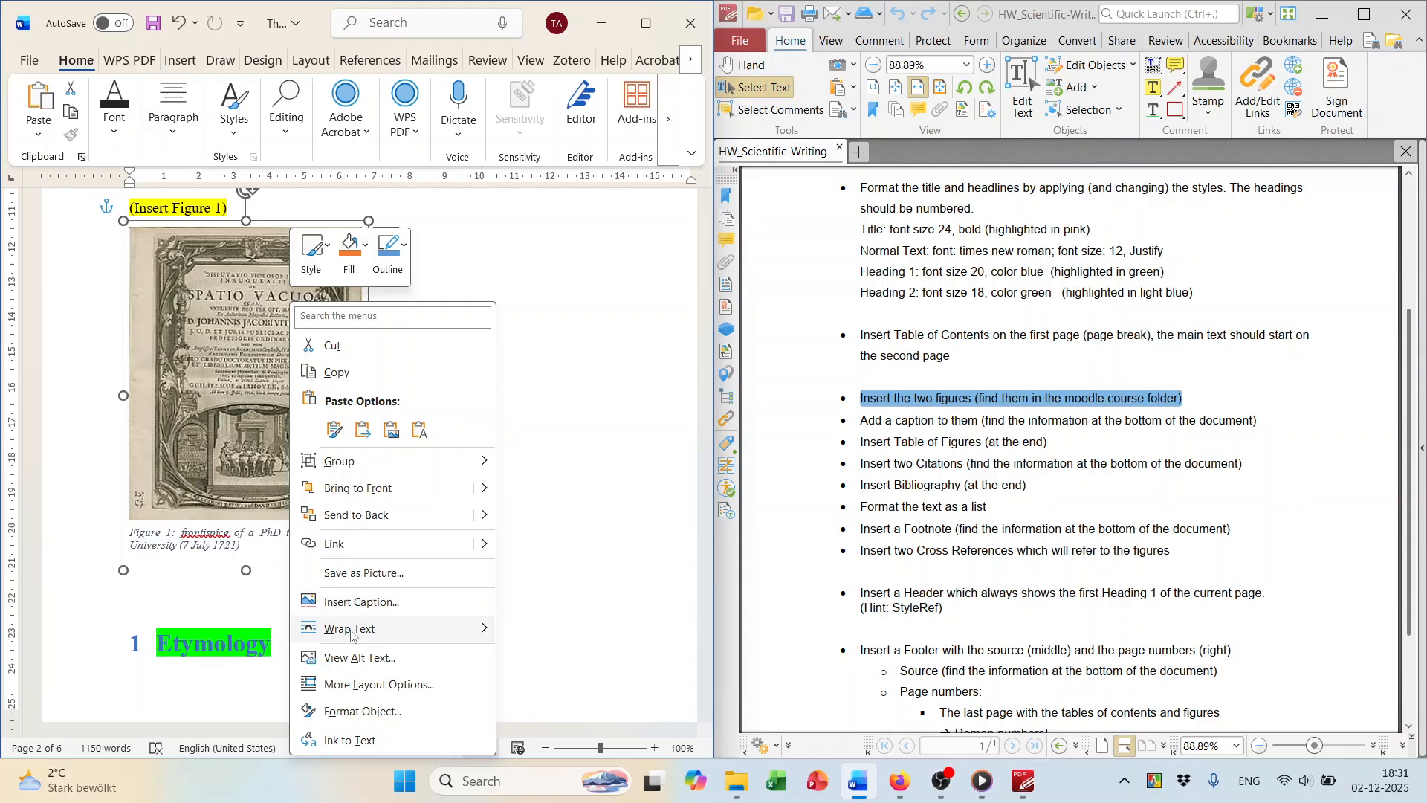
{"action": "mouse_move", "coordinate": [352, 633]}
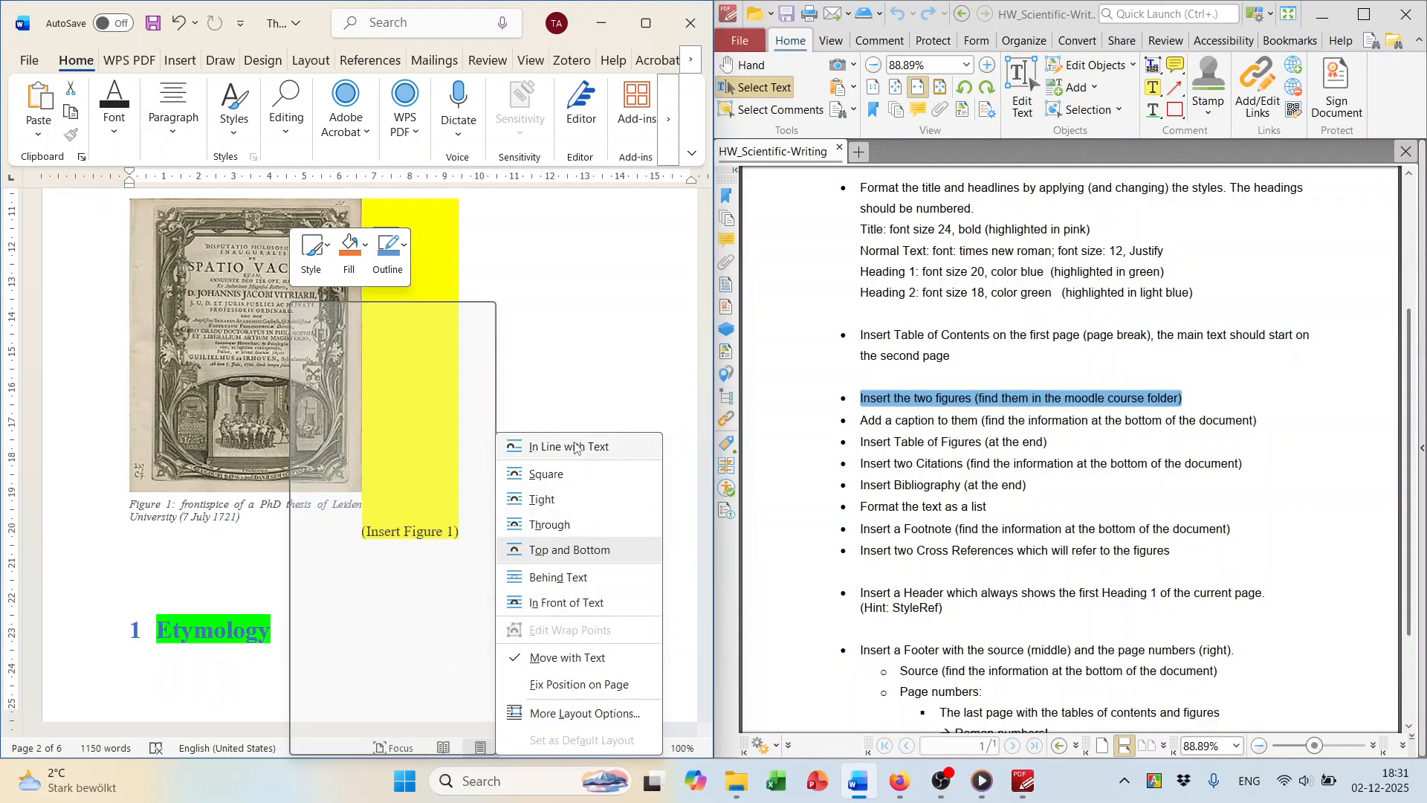
{"action": "left_click", "coordinate": [575, 448]}
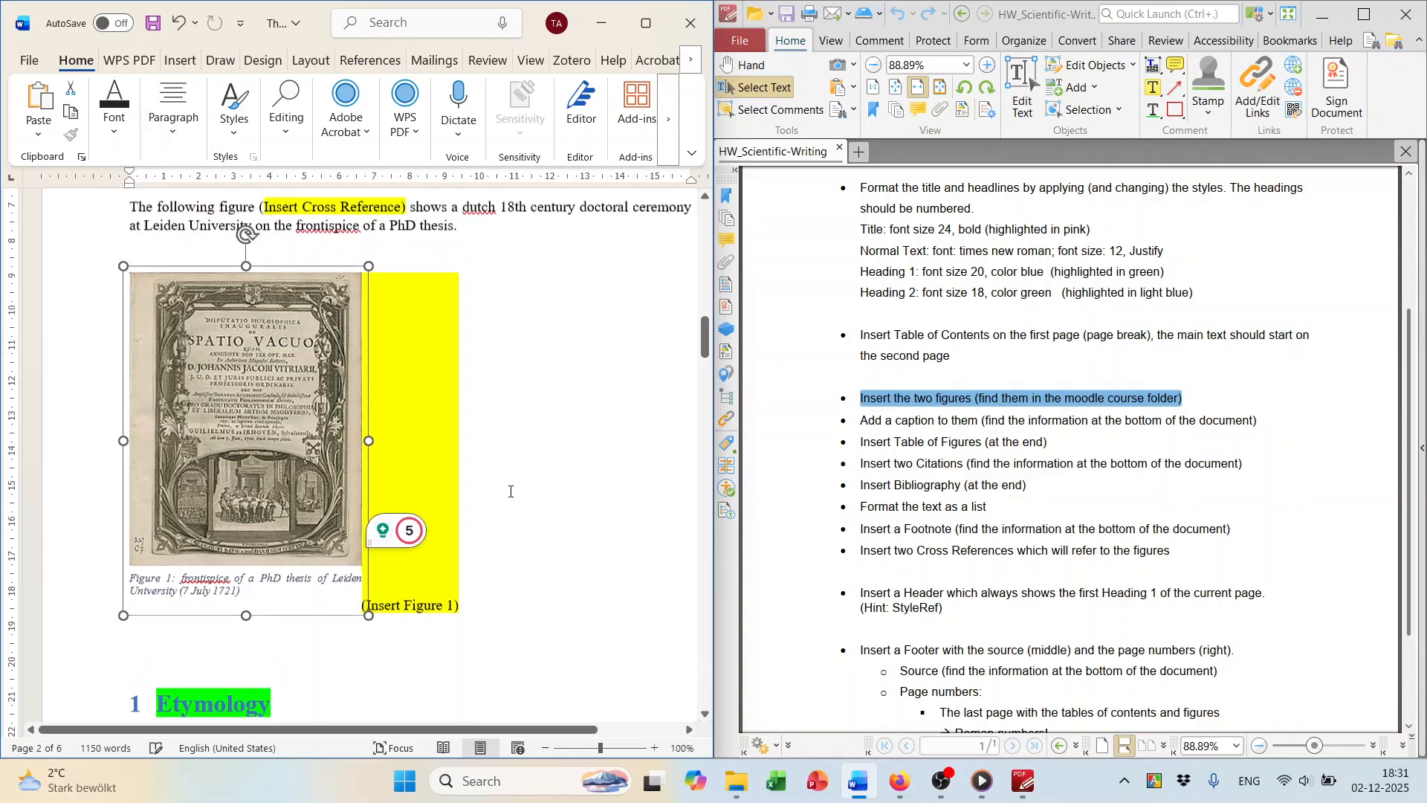
Delete the highlighted "(Insert Figure 1)" placeholder beside the first figure.
{"action": "scroll", "coordinate": [511, 491], "scroll_direction": "down", "scroll_amount": 1}
{"action": "left_click", "coordinate": [481, 530]}
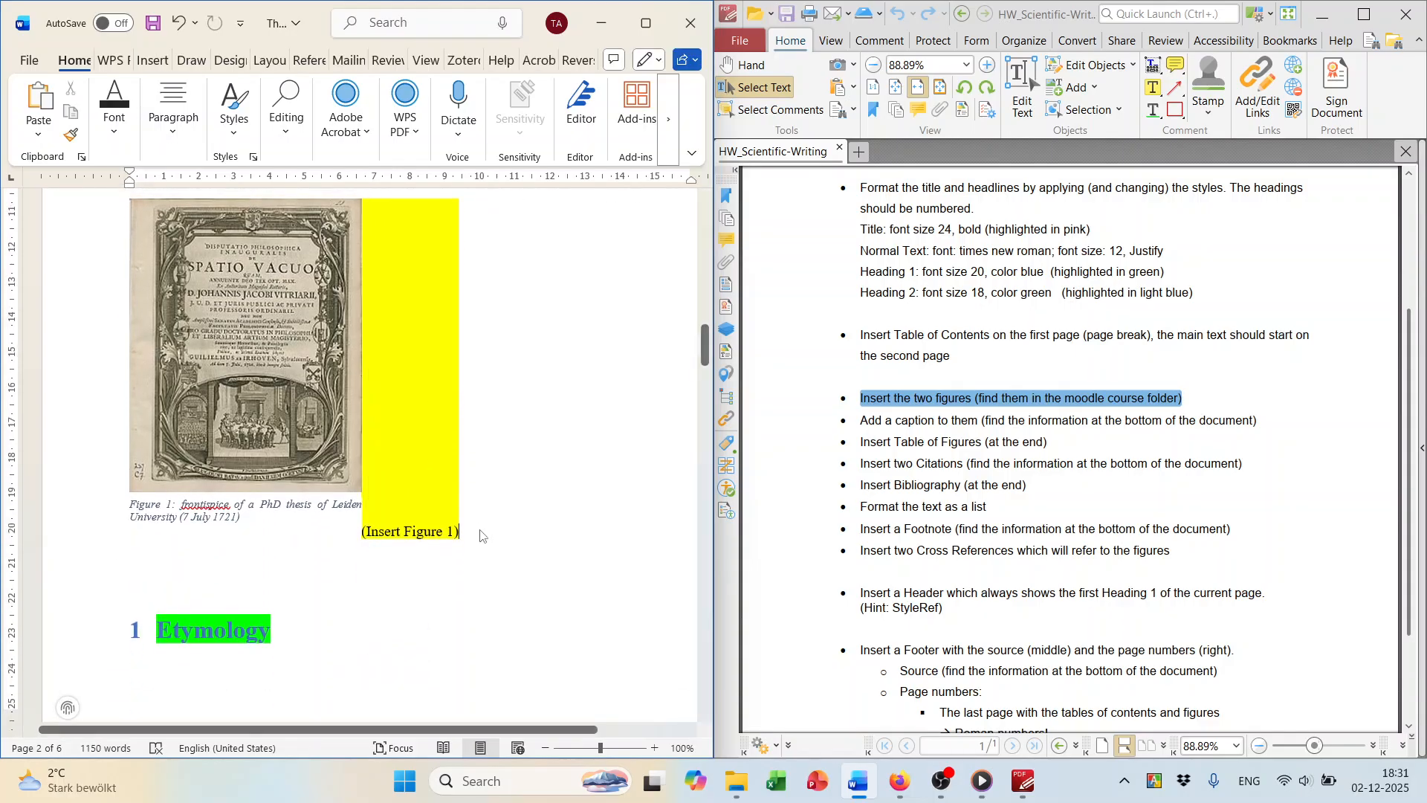
{"action": "key", "text": "BackSpace"}
{"action": "key", "text": "BackSpace"}
{"action": "key", "text": "BackSpace"}
{"action": "key", "text": "BackSpace"}
{"action": "key", "text": "BackSpace"}
{"action": "key", "text": "BackSpace"}
{"action": "key", "text": "BackSpace"}
{"action": "key", "text": "BackSpace"}
{"action": "key", "text": "BackSpace"}
{"action": "key", "text": "BackSpace"}
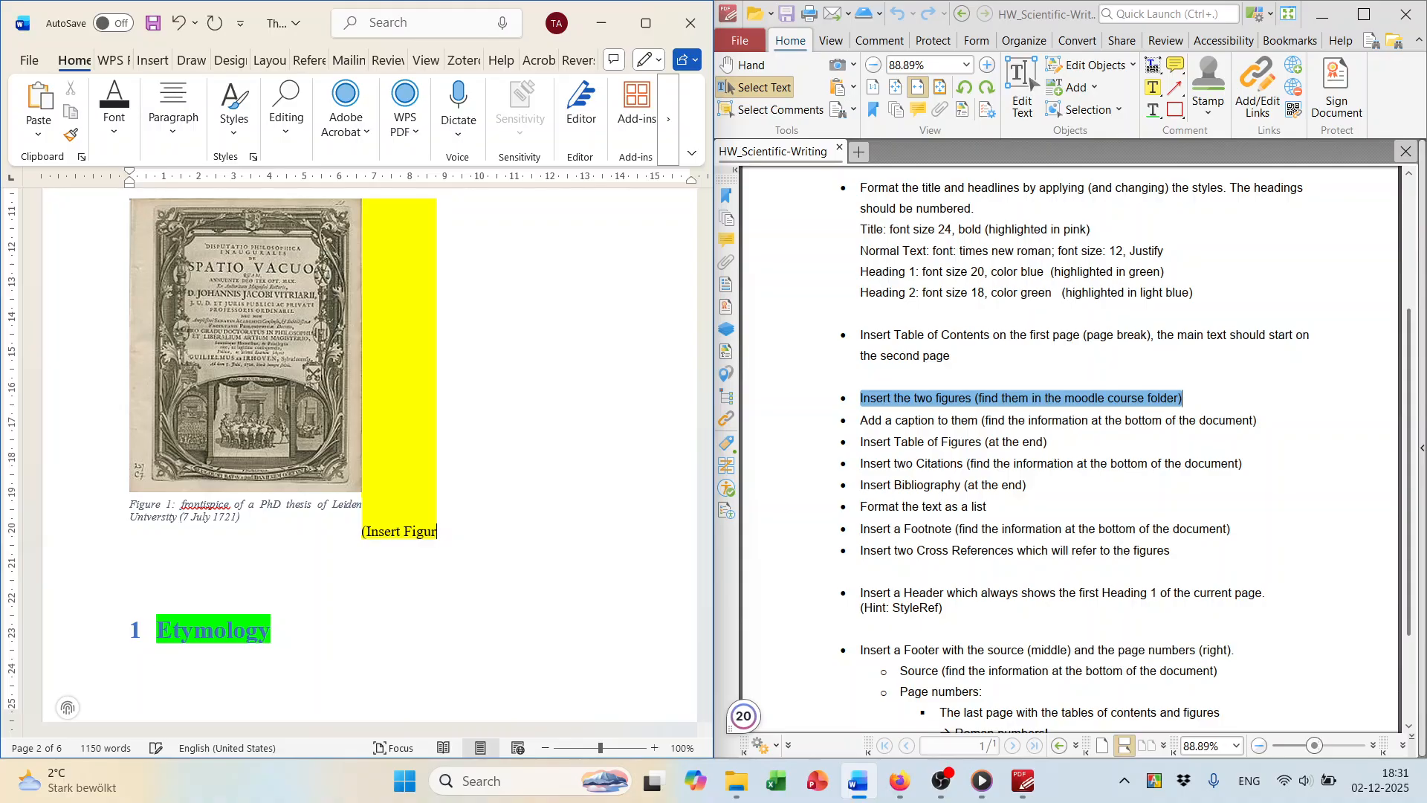
{"action": "key", "text": "BackSpace"}
{"action": "key", "text": "BackSpace"}
{"action": "key", "text": "BackSpace"}
{"action": "key", "text": "BackSpace"}
{"action": "key", "text": "BackSpace"}
{"action": "key", "text": "BackSpace"}
{"action": "key", "text": "BackSpace"}
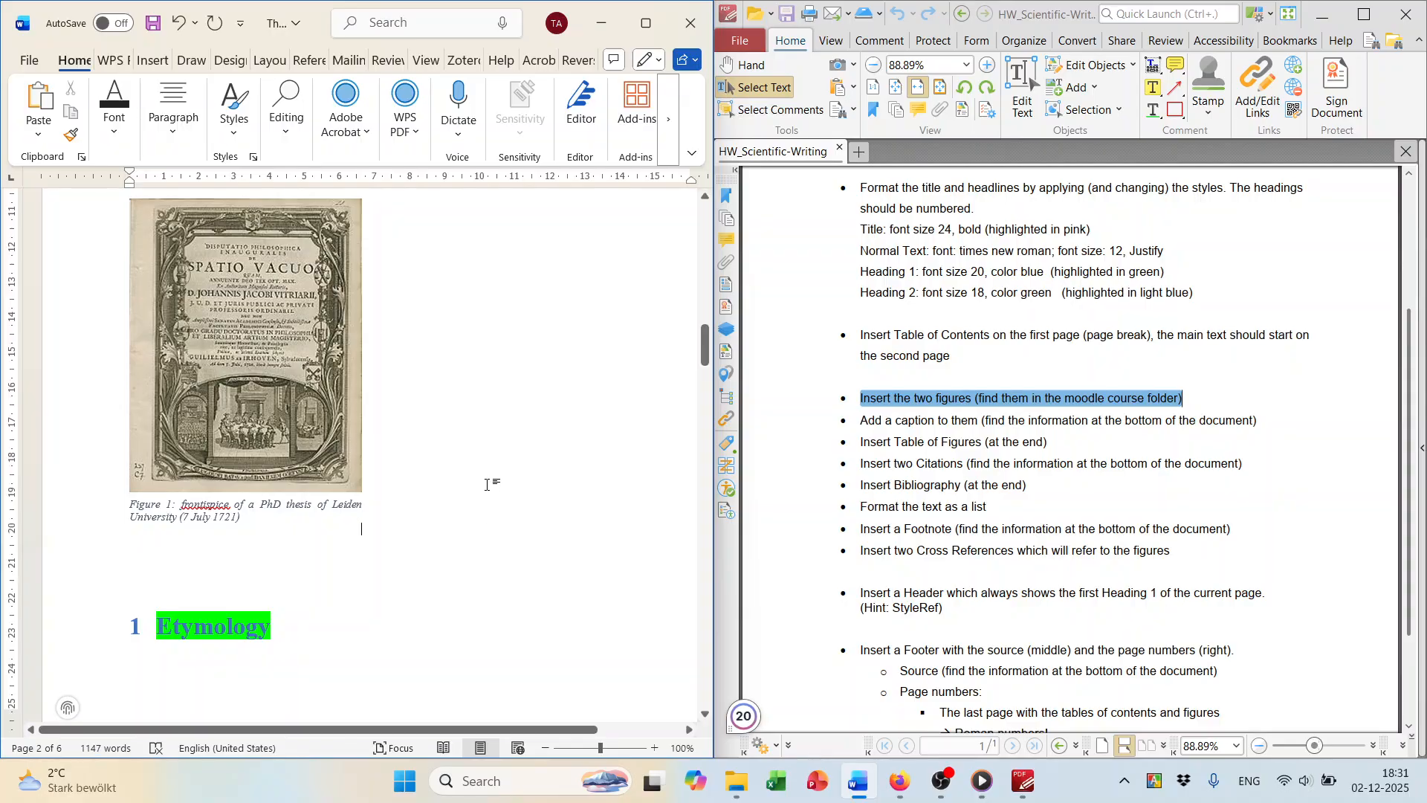
Copy the Figure 2 caption text from the "Information needed for copying" section and select the Figure 2 picture.
{"action": "scroll", "coordinate": [476, 491], "scroll_direction": "down", "scroll_amount": 10}
{"action": "scroll", "coordinate": [467, 498], "scroll_direction": "down", "scroll_amount": 20}
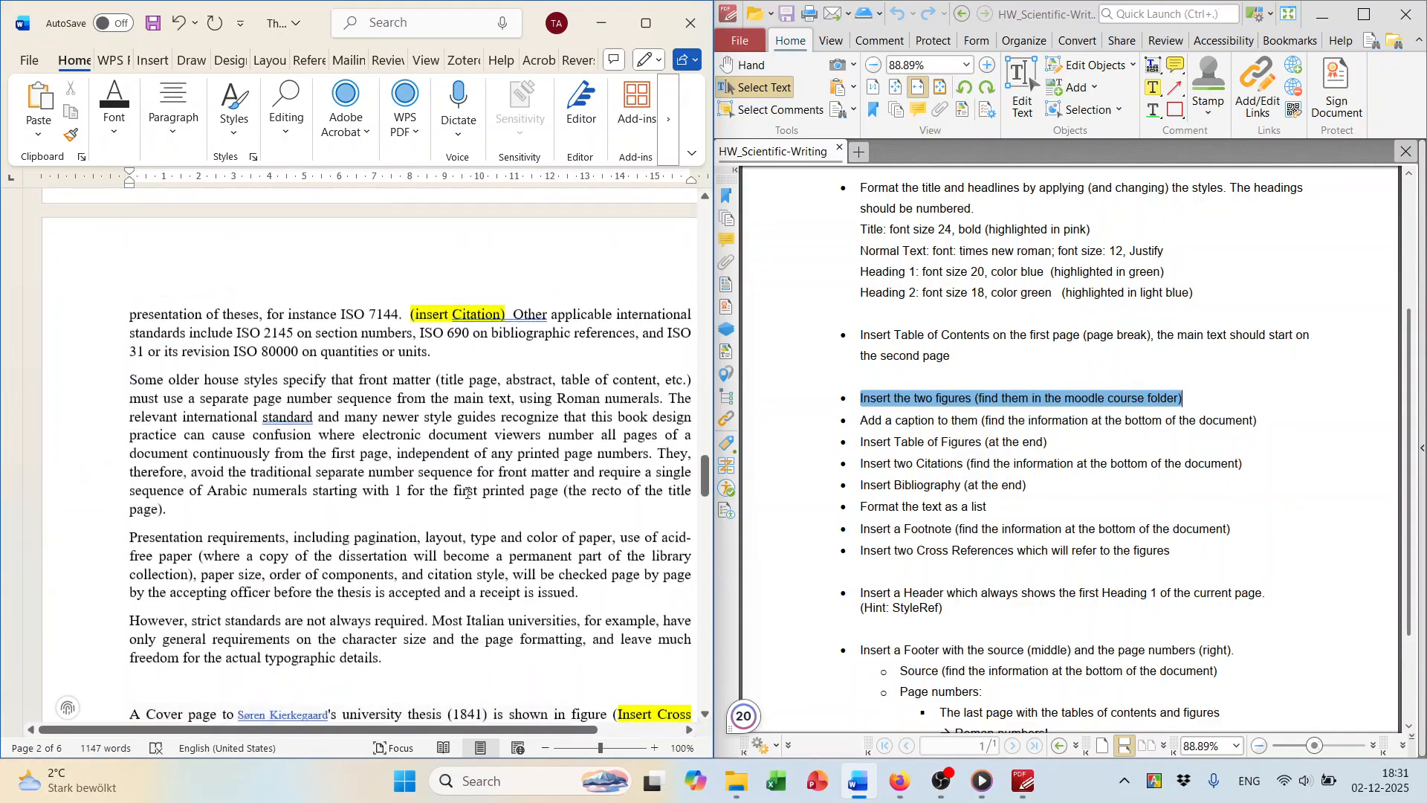
{"action": "scroll", "coordinate": [467, 493], "scroll_direction": "down", "scroll_amount": 10}
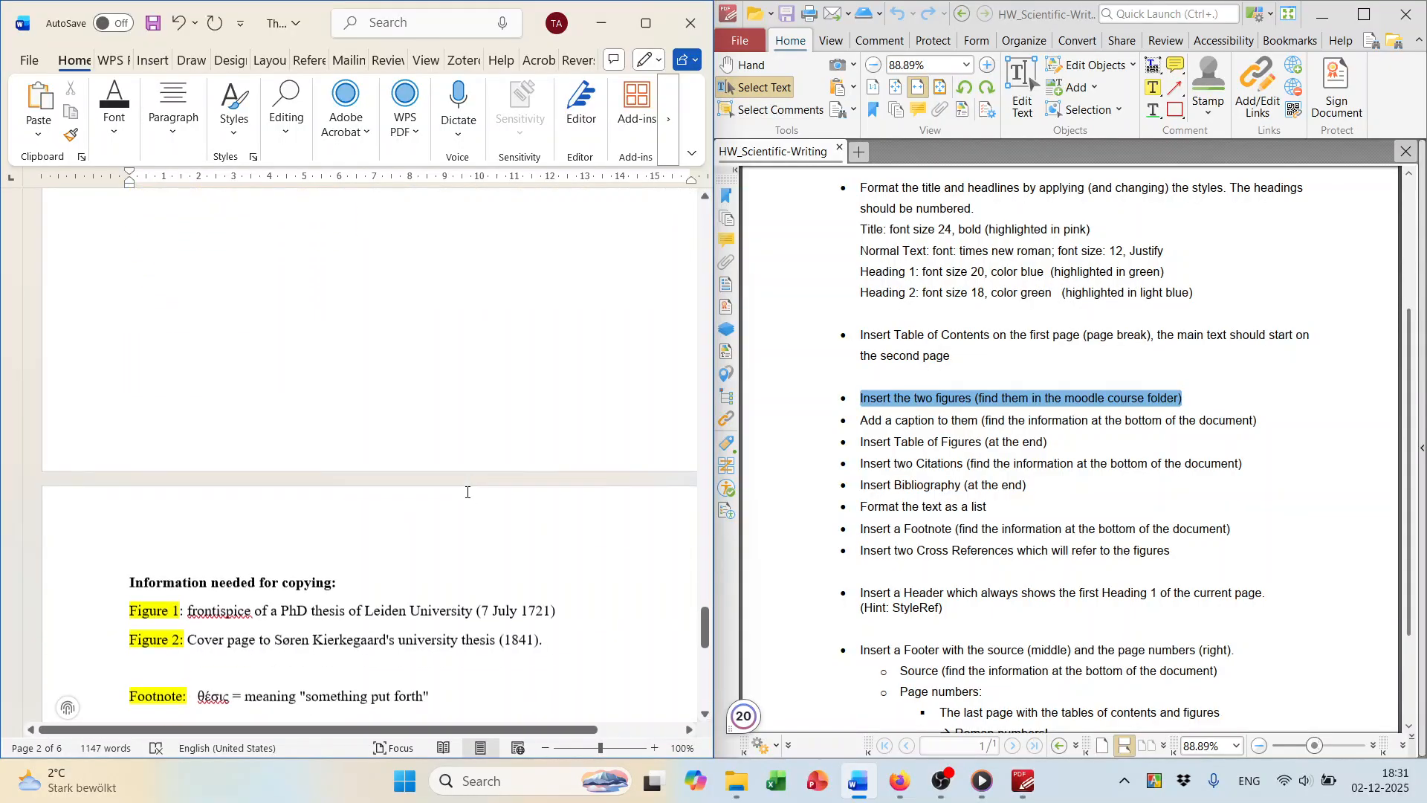
{"action": "left_click_drag", "start_coordinate": [188, 235], "coordinate": [544, 237]}
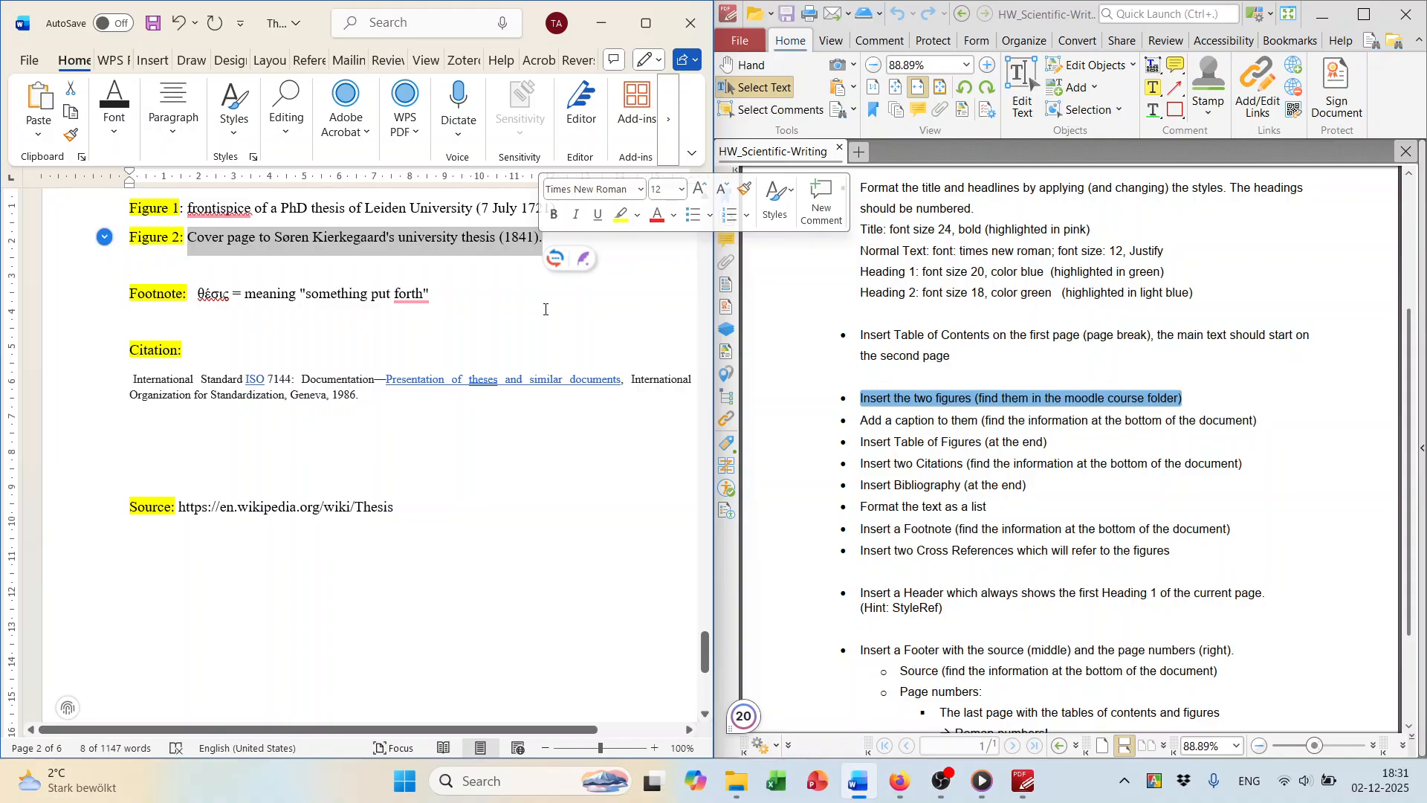
{"action": "scroll", "coordinate": [545, 309], "scroll_direction": "up", "scroll_amount": 15}
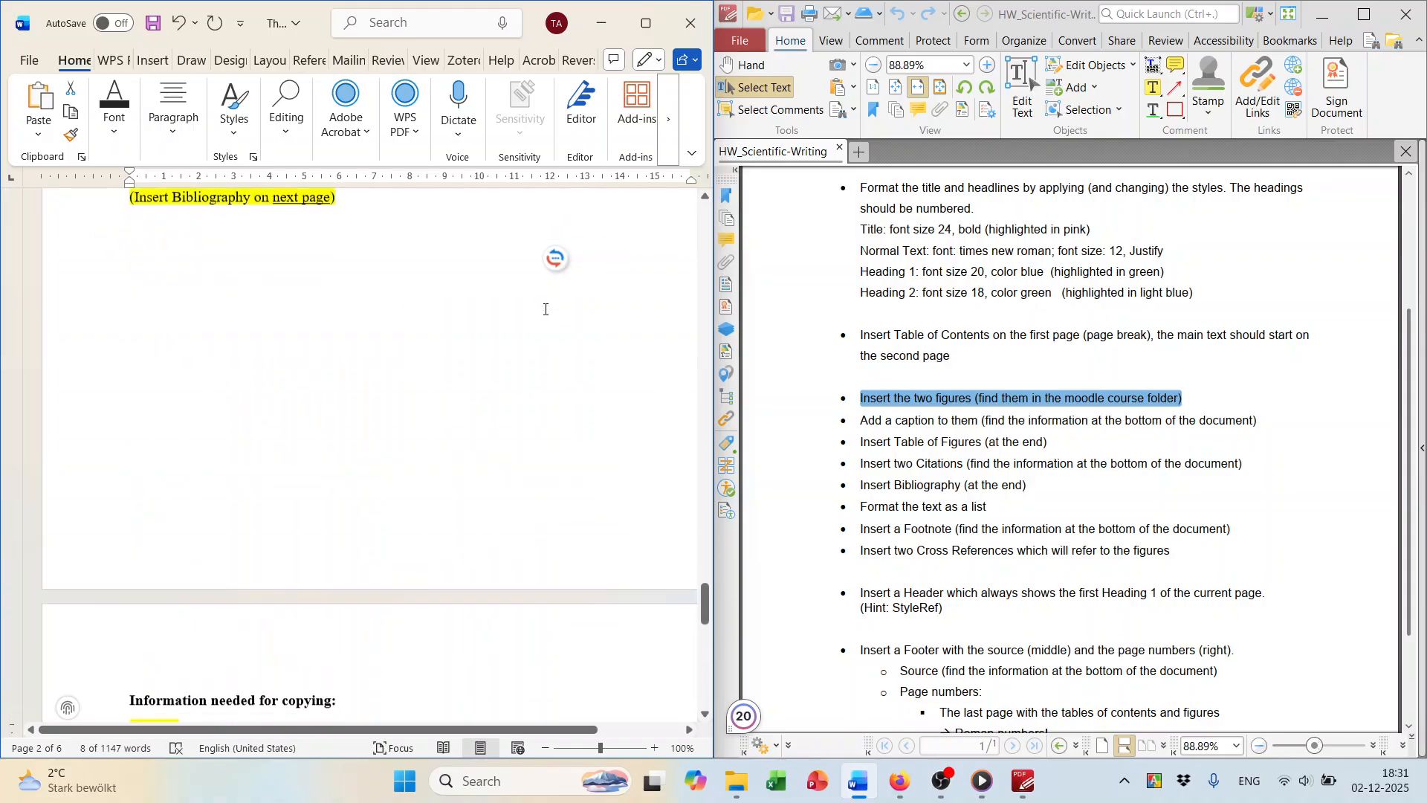
{"action": "scroll", "coordinate": [545, 309], "scroll_direction": "up", "scroll_amount": 6}
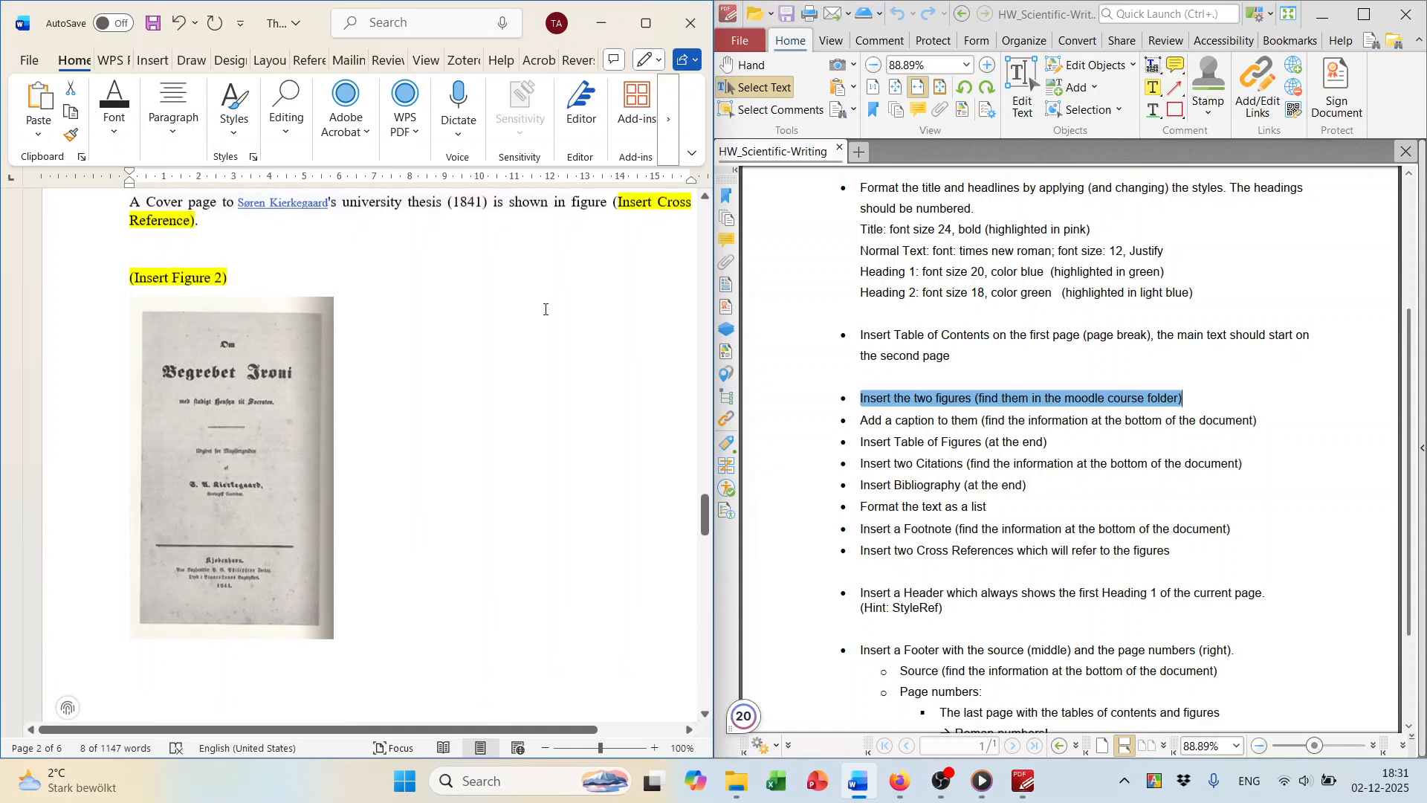
{"action": "scroll", "coordinate": [298, 470], "scroll_direction": "down", "scroll_amount": 1}
{"action": "left_click", "coordinate": [215, 425]}
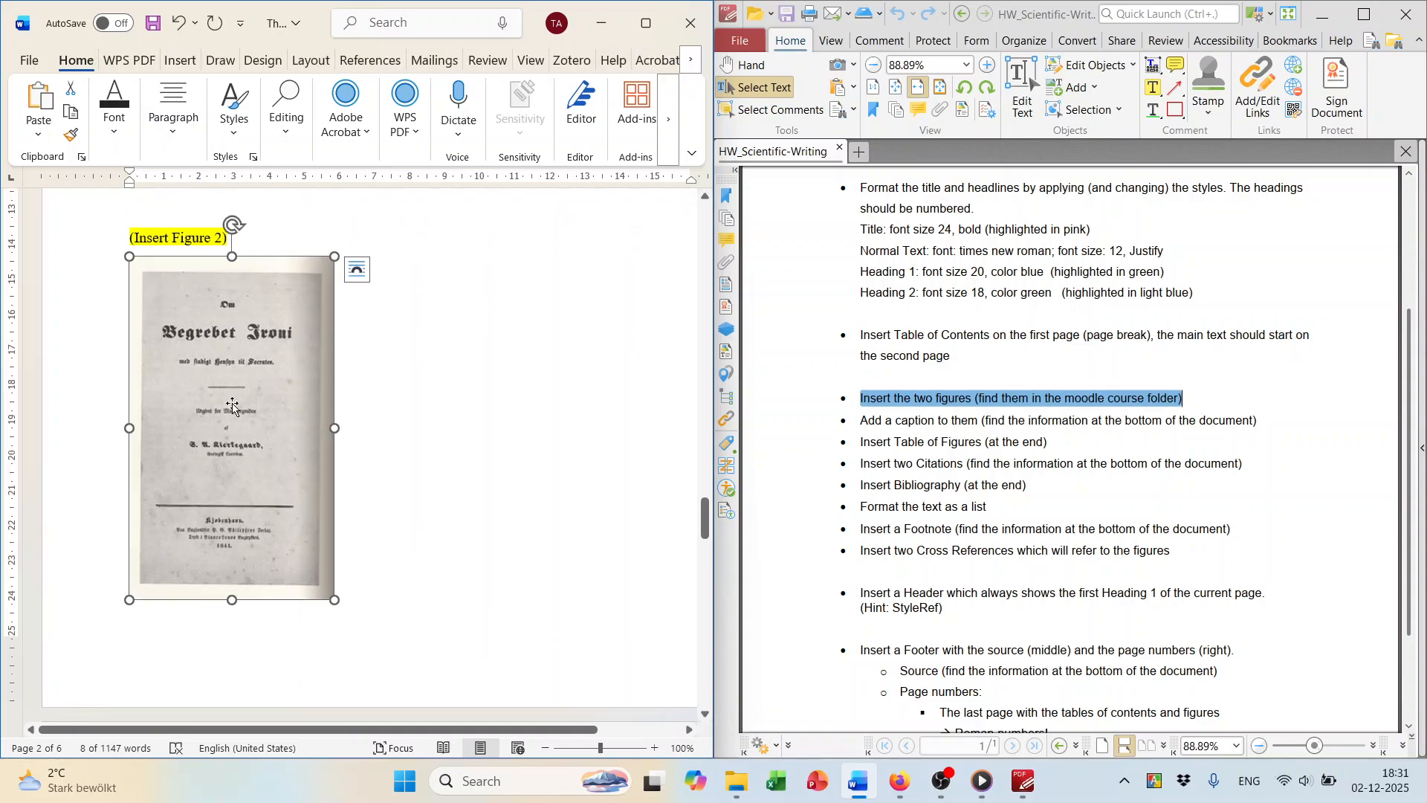
{"action": "right_click", "coordinate": [243, 392]}
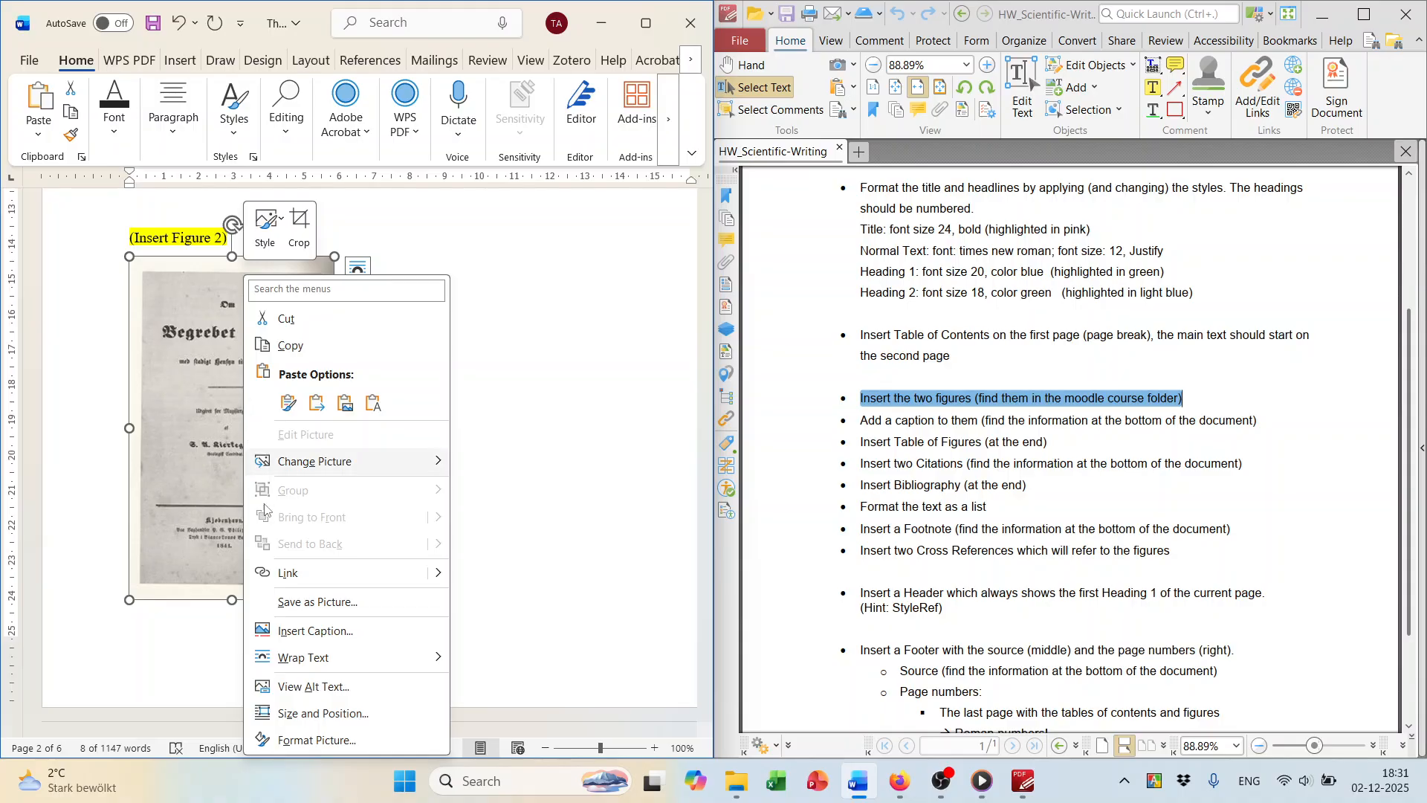
{"action": "left_click", "coordinate": [303, 630]}
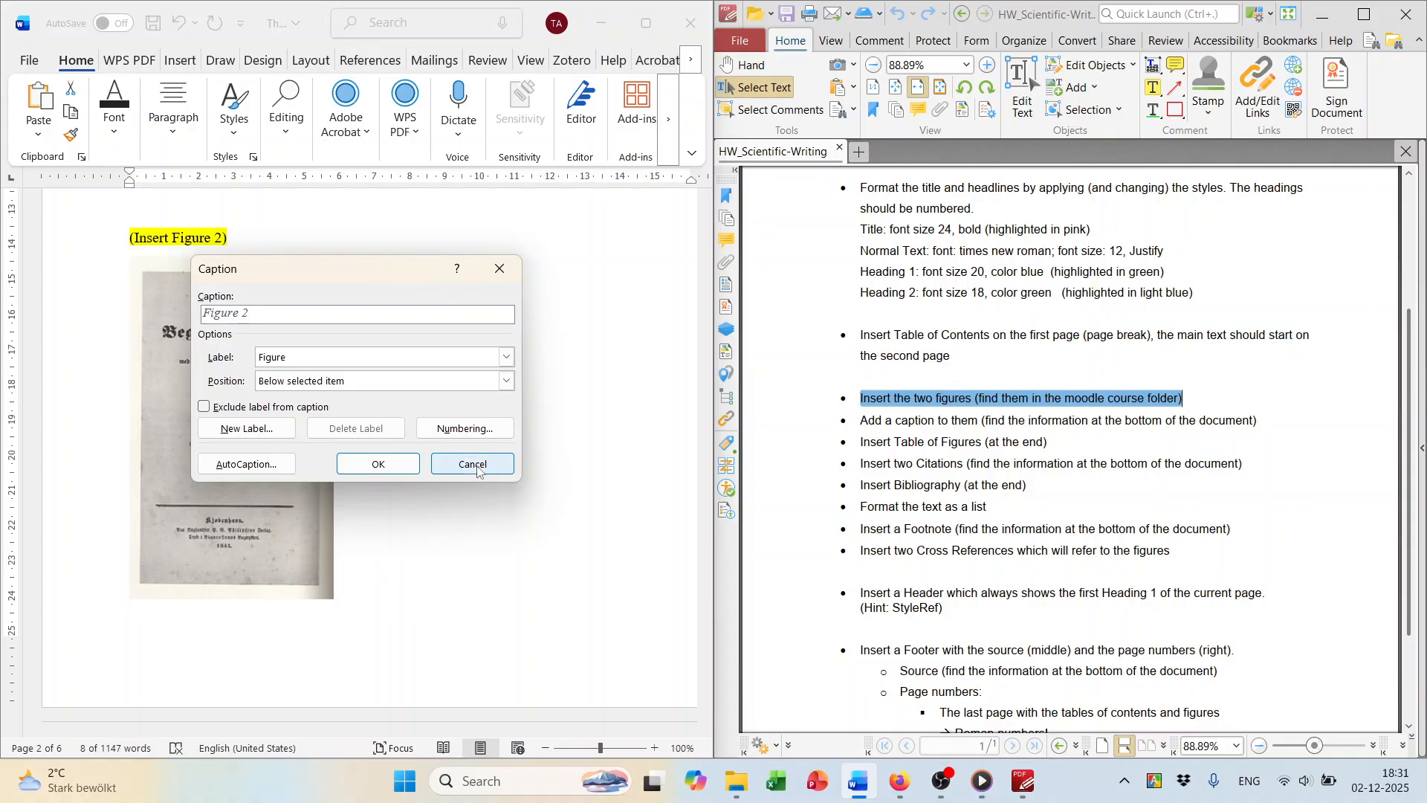
{"action": "key", "text": "Escape"}
Set the text wrapping of the Figure 2 picture to Top and Bottom.
{"action": "right_click", "coordinate": [271, 414]}
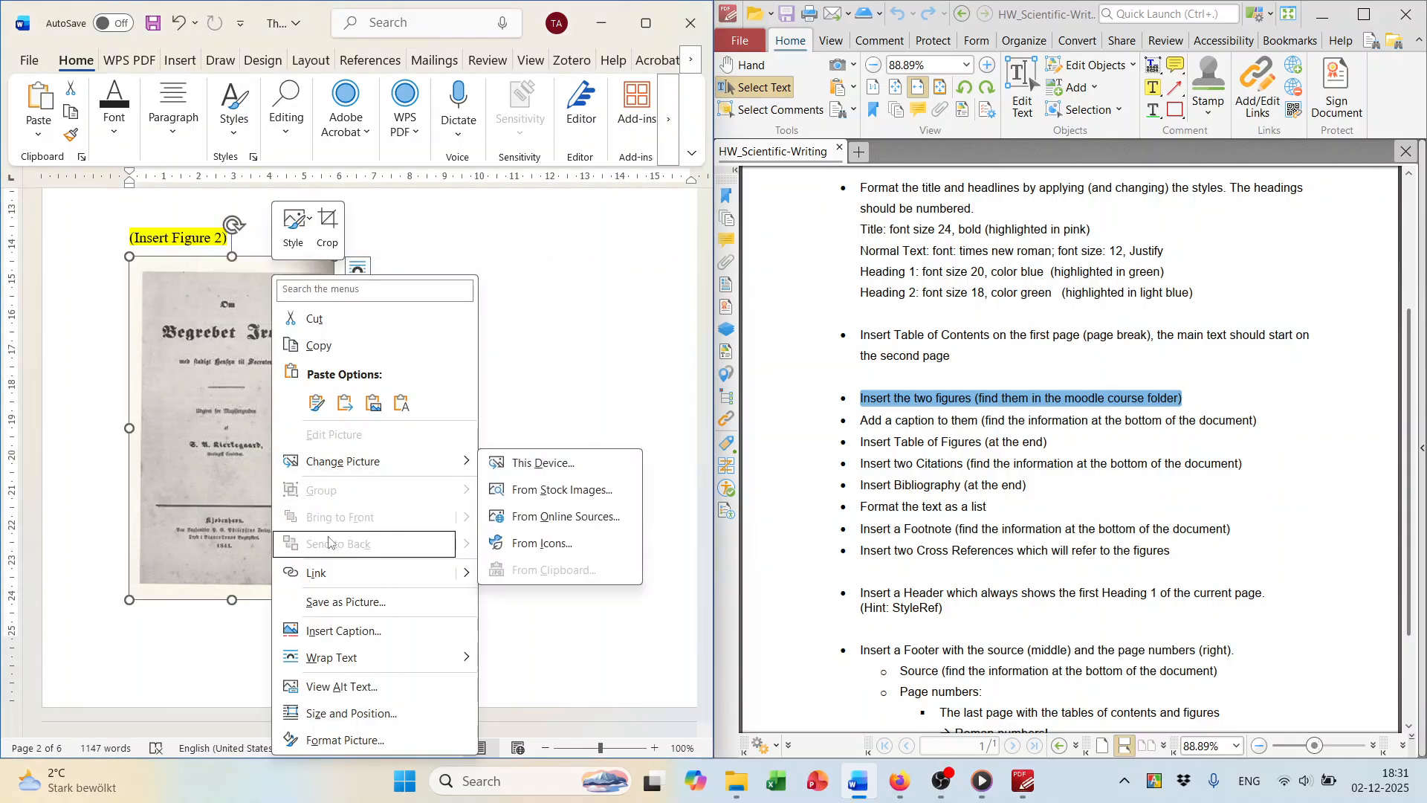
{"action": "mouse_move", "coordinate": [330, 661]}
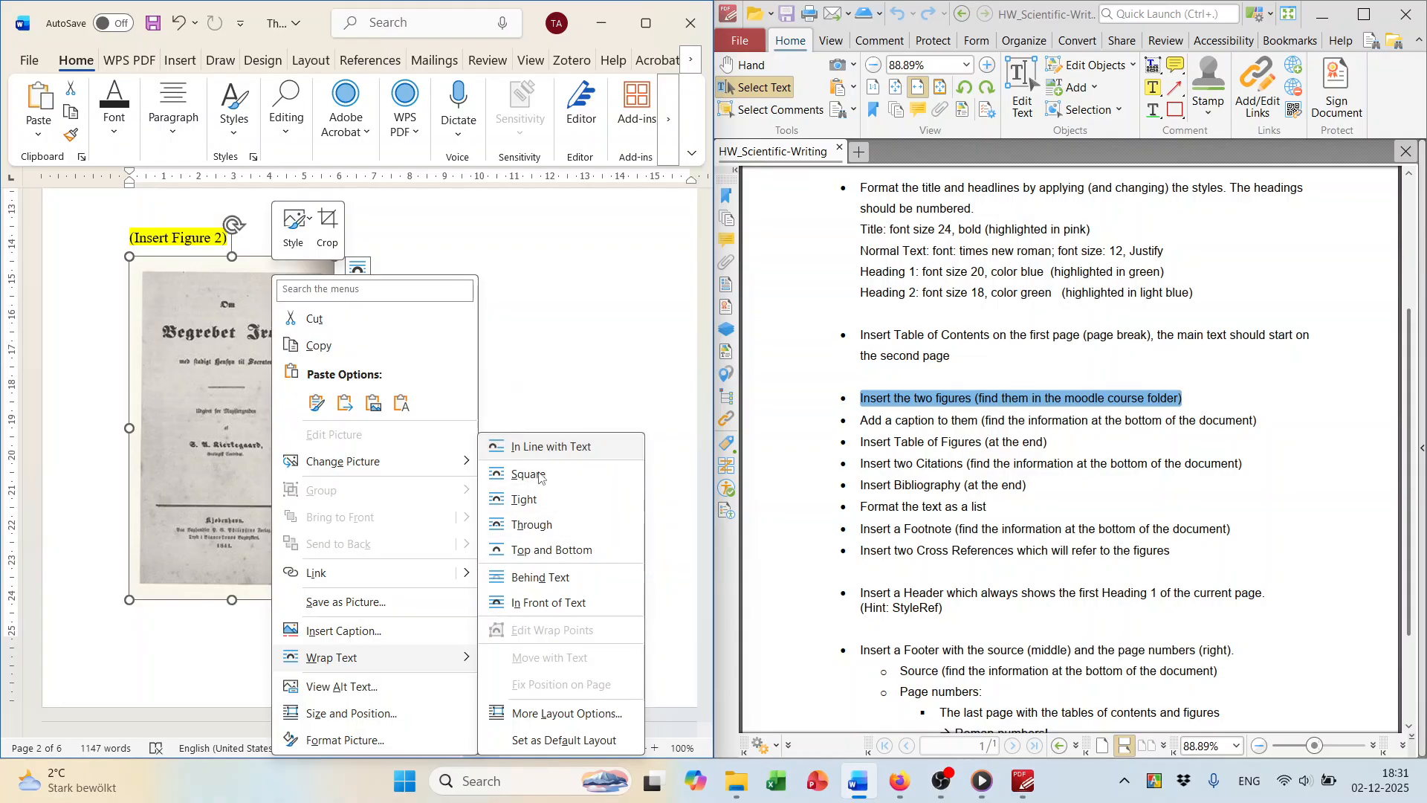
{"action": "left_click", "coordinate": [523, 553]}
Add the caption "Figure 2: Cover page to Søren Kierkegaard's university thesis (1841)." below the second picture.
{"action": "right_click", "coordinate": [268, 396]}
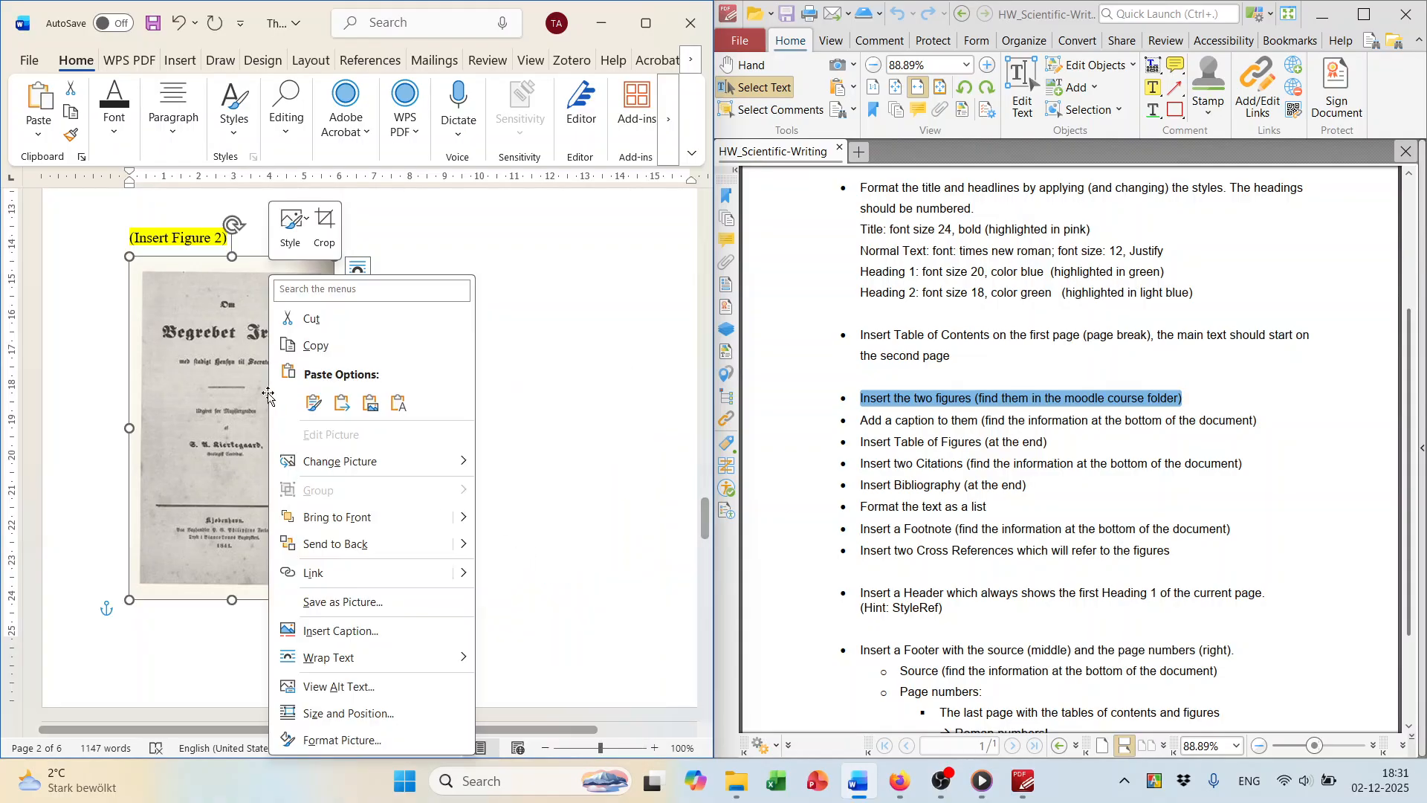
{"action": "left_click", "coordinate": [339, 630]}
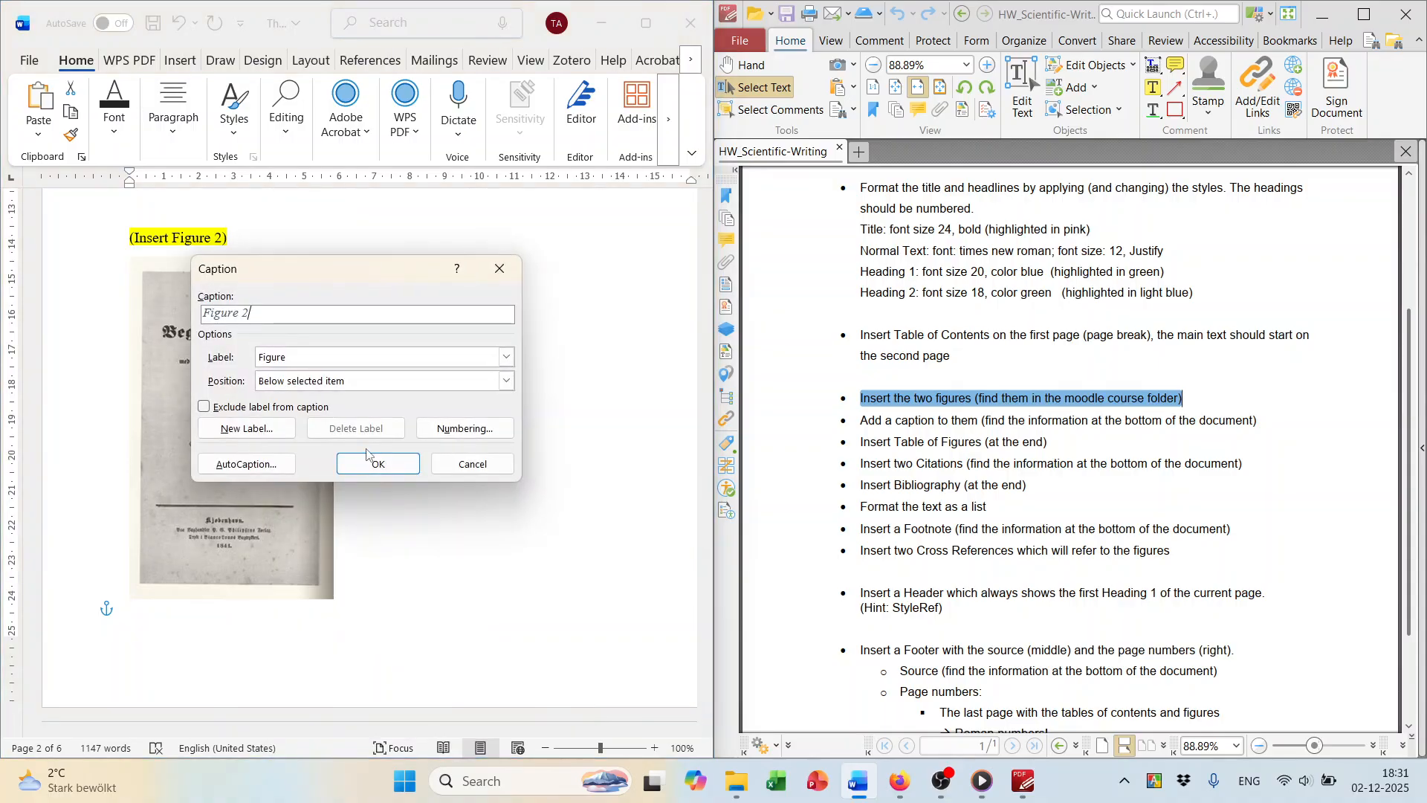
{"action": "type", "text": "Kierkegaard's university thesis (1841)."}
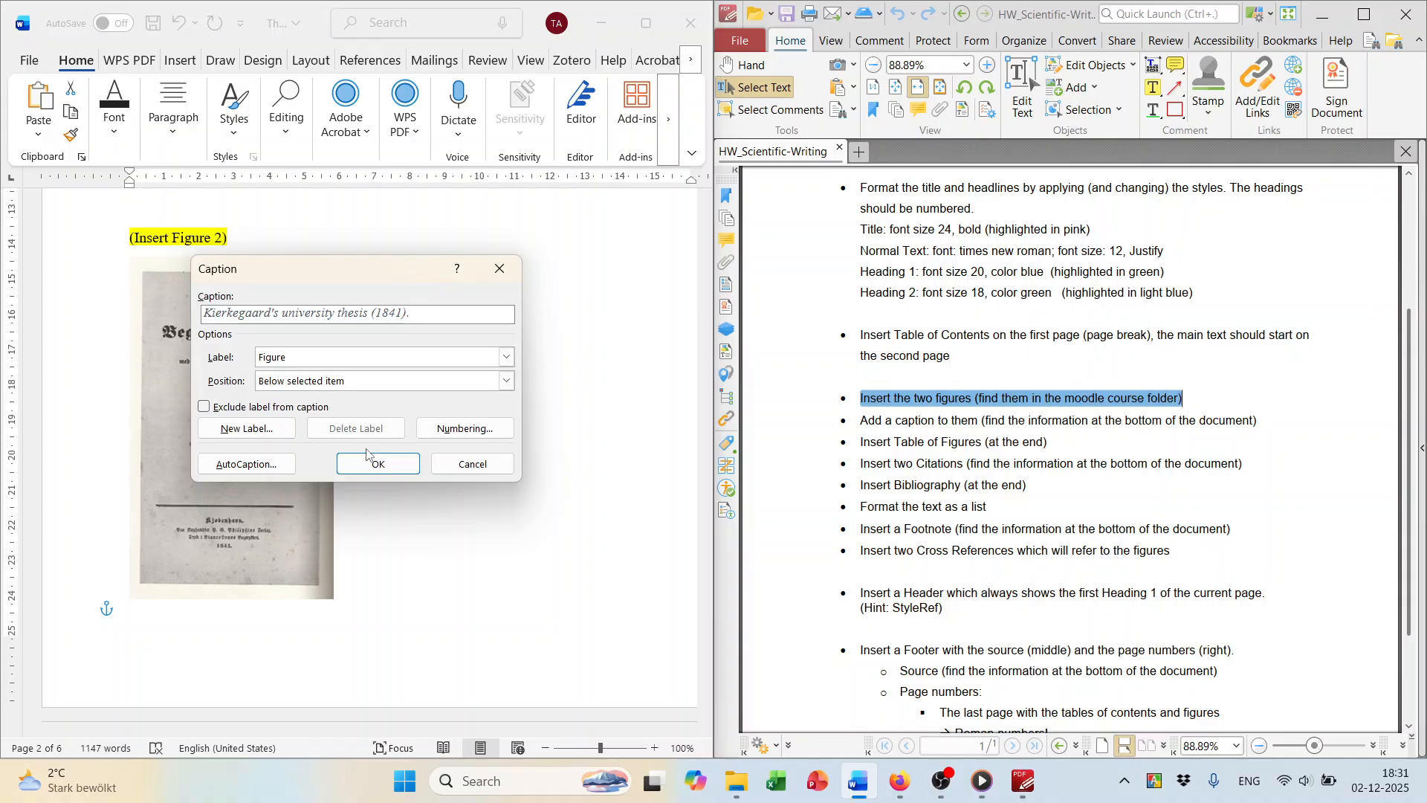
{"action": "left_click", "coordinate": [377, 464]}
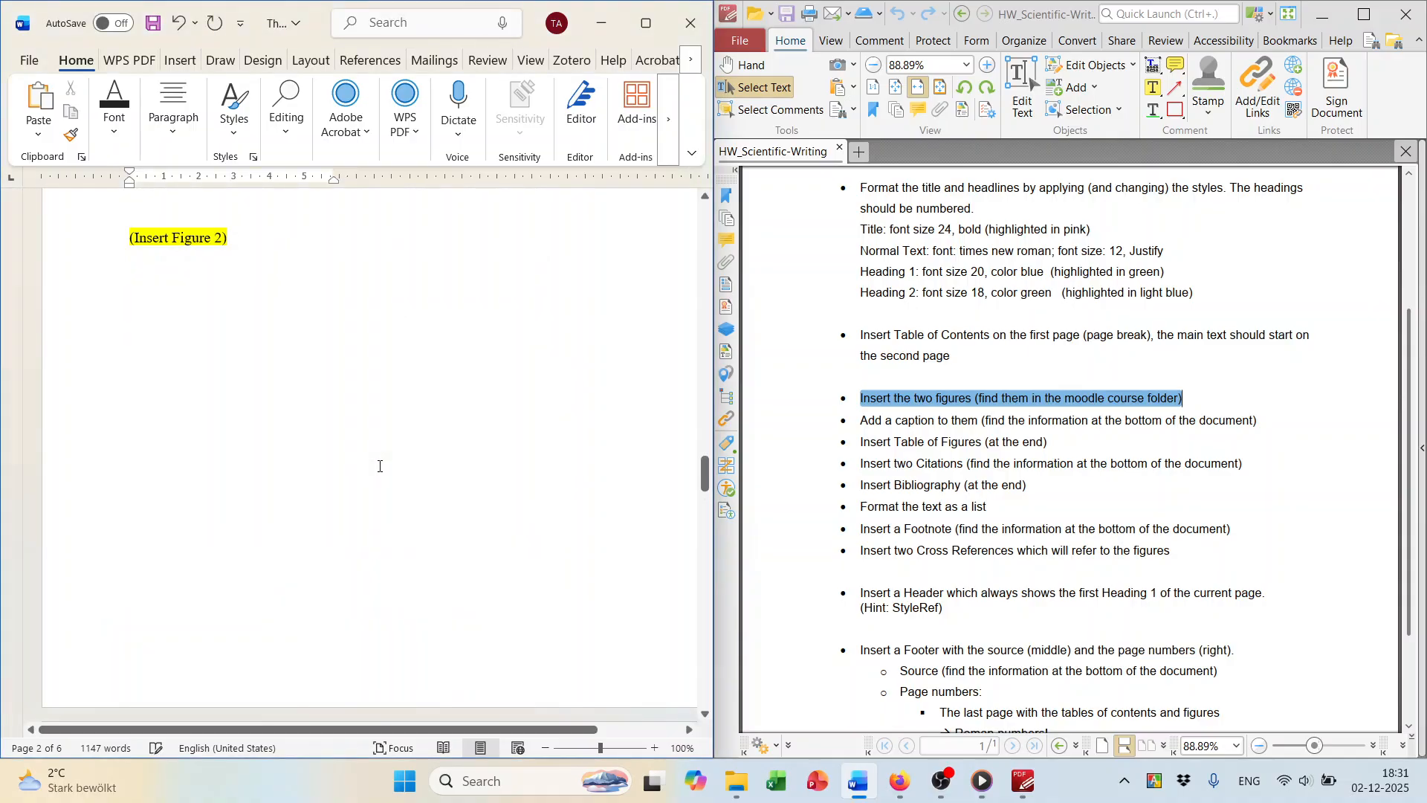
Delete the "(Insert Figure 2)" placeholder and the empty line before the "Thesis committee" heading.
{"action": "scroll", "coordinate": [394, 468], "scroll_direction": "down", "scroll_amount": 4}
{"action": "scroll", "coordinate": [395, 468], "scroll_direction": "down", "scroll_amount": 3}
{"action": "scroll", "coordinate": [347, 400], "scroll_direction": "up", "scroll_amount": 2}
{"action": "scroll", "coordinate": [347, 399], "scroll_direction": "down", "scroll_amount": 10}
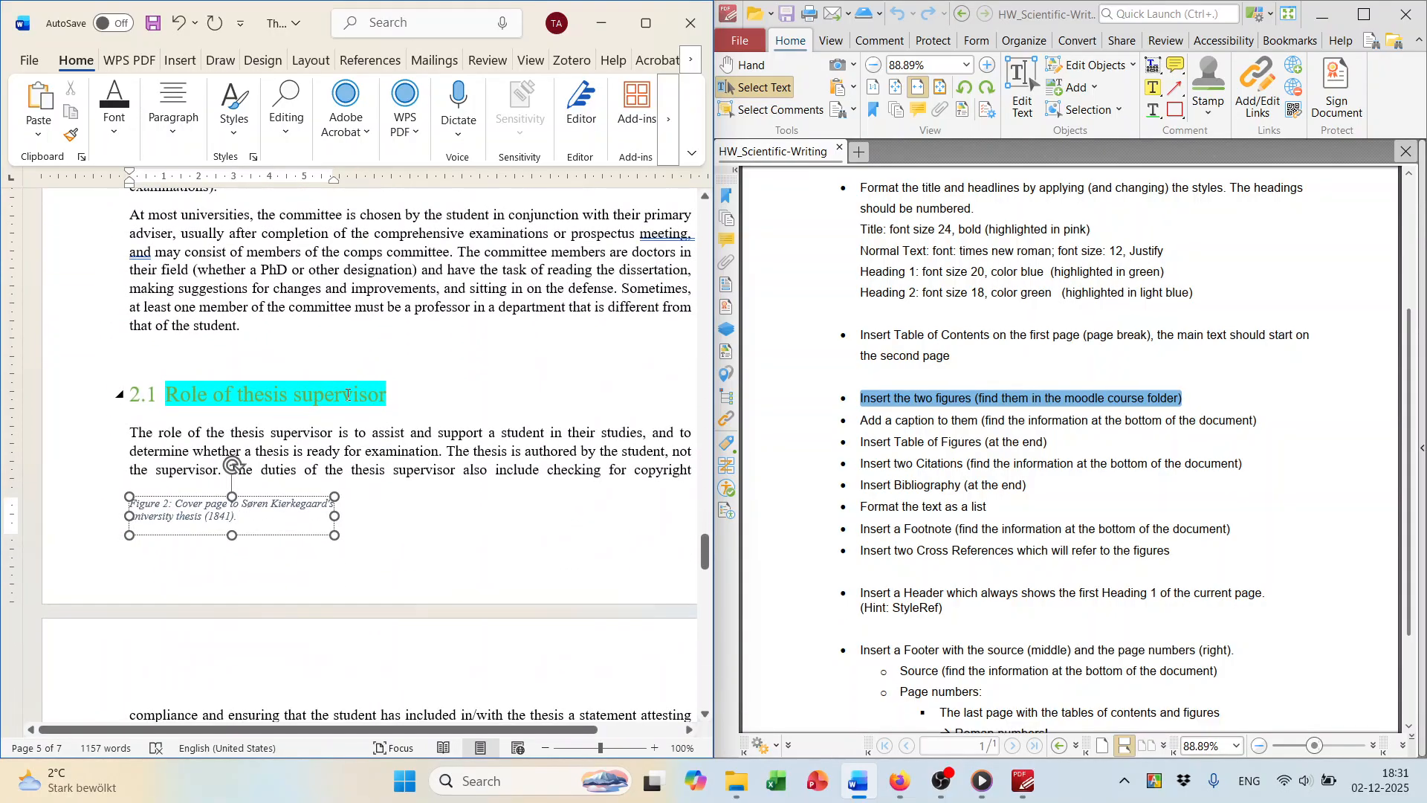
{"action": "scroll", "coordinate": [347, 394], "scroll_direction": "up", "scroll_amount": 15}
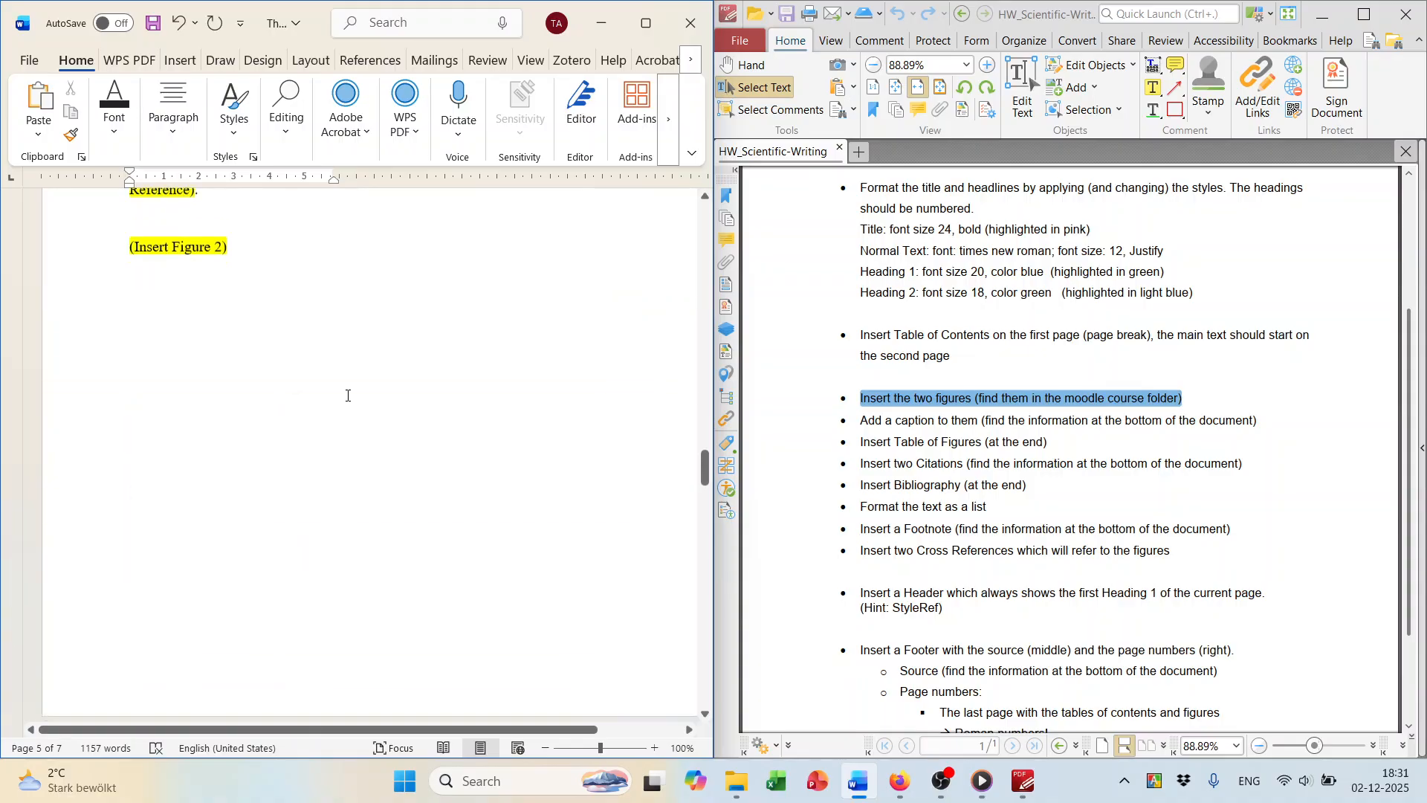
{"action": "scroll", "coordinate": [292, 395], "scroll_direction": "up", "scroll_amount": 2}
{"action": "left_click", "coordinate": [305, 472]}
{"action": "key", "text": "BackSpace"}
{"action": "key", "text": "BackSpace"}
{"action": "key", "text": "BackSpace"}
{"action": "key", "text": "BackSpace"}
{"action": "key", "text": "BackSpace"}
{"action": "key", "text": "BackSpace"}
{"action": "key", "text": "BackSpace"}
{"action": "key", "text": "BackSpace"}
{"action": "key", "text": "BackSpace"}
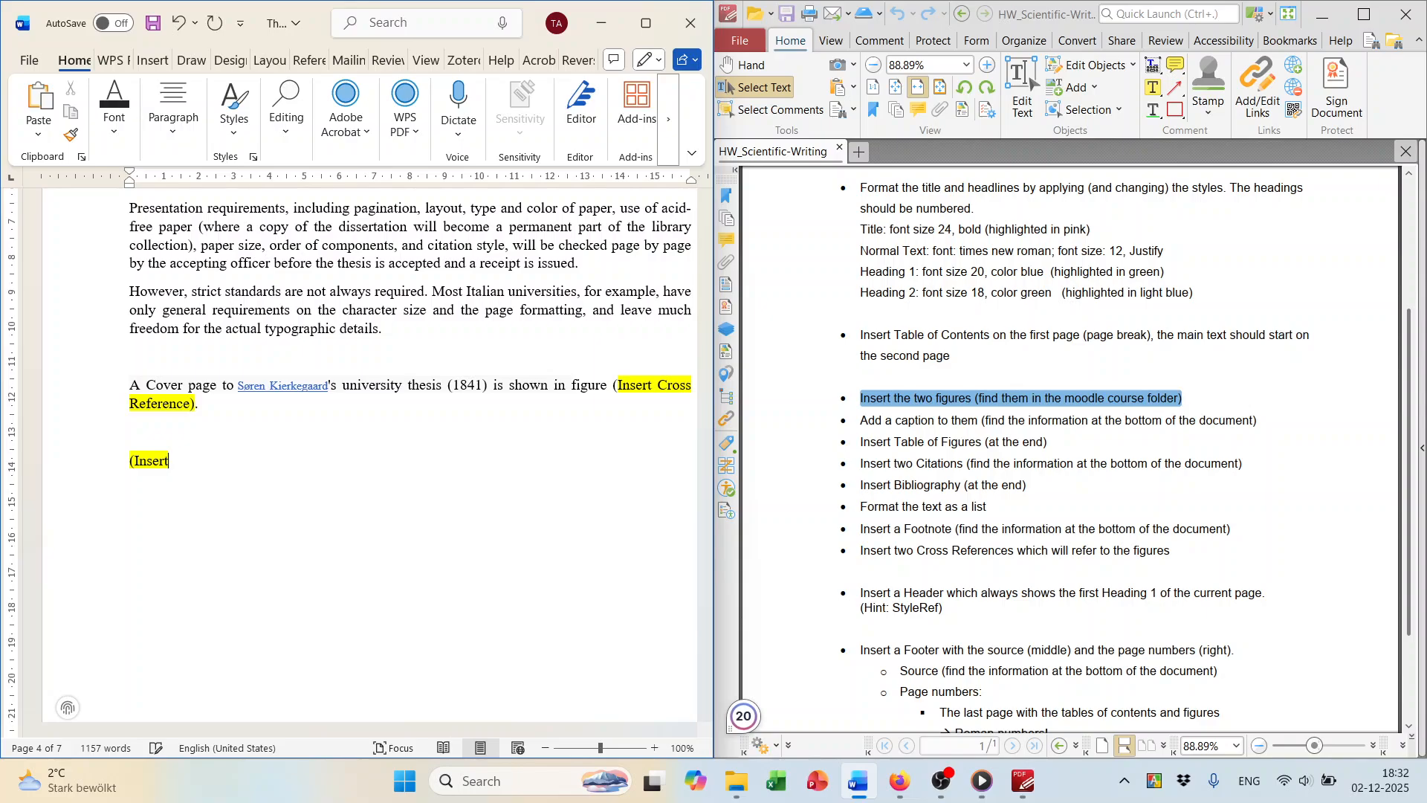
{"action": "key", "text": "BackSpace"}
{"action": "key", "text": "BackSpace"}
{"action": "key", "text": "BackSpace"}
{"action": "key", "text": "BackSpace"}
{"action": "key", "text": "ctrl+v"}
{"action": "scroll", "coordinate": [321, 476], "scroll_direction": "down", "scroll_amount": 5}
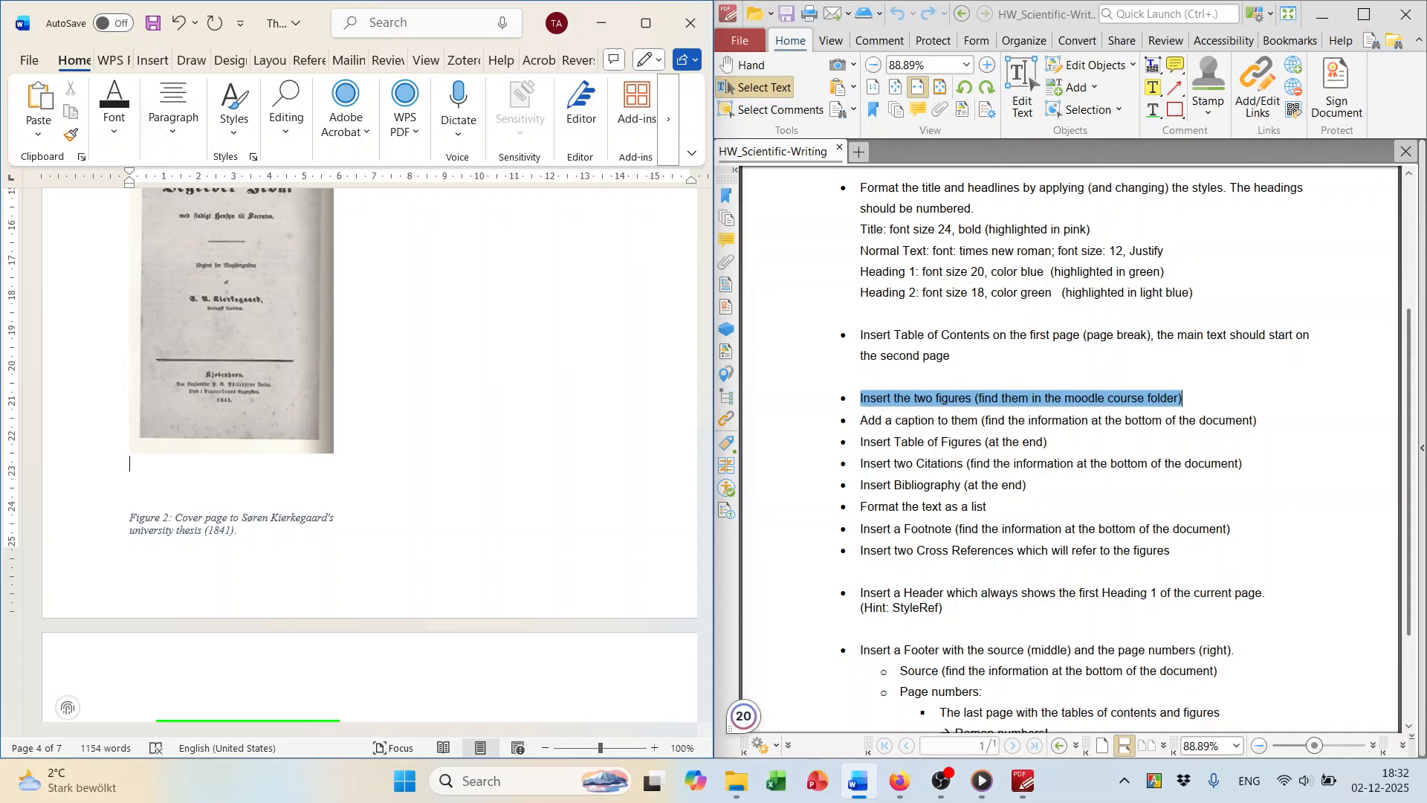
{"action": "key", "text": "Delete"}
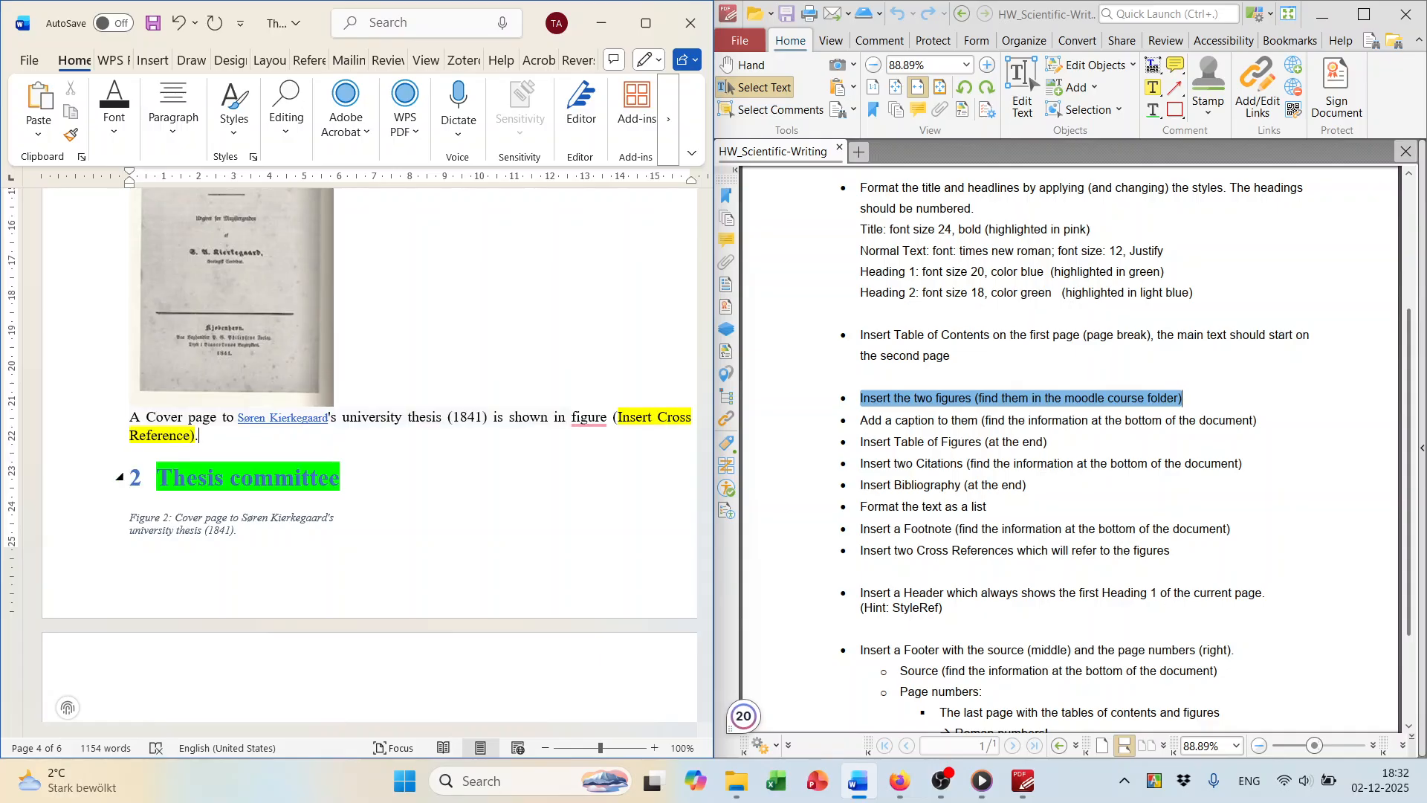
Move the Figure 2 caption text box up so it sits directly beneath the Figure 2 picture.
{"action": "left_click", "coordinate": [214, 518]}
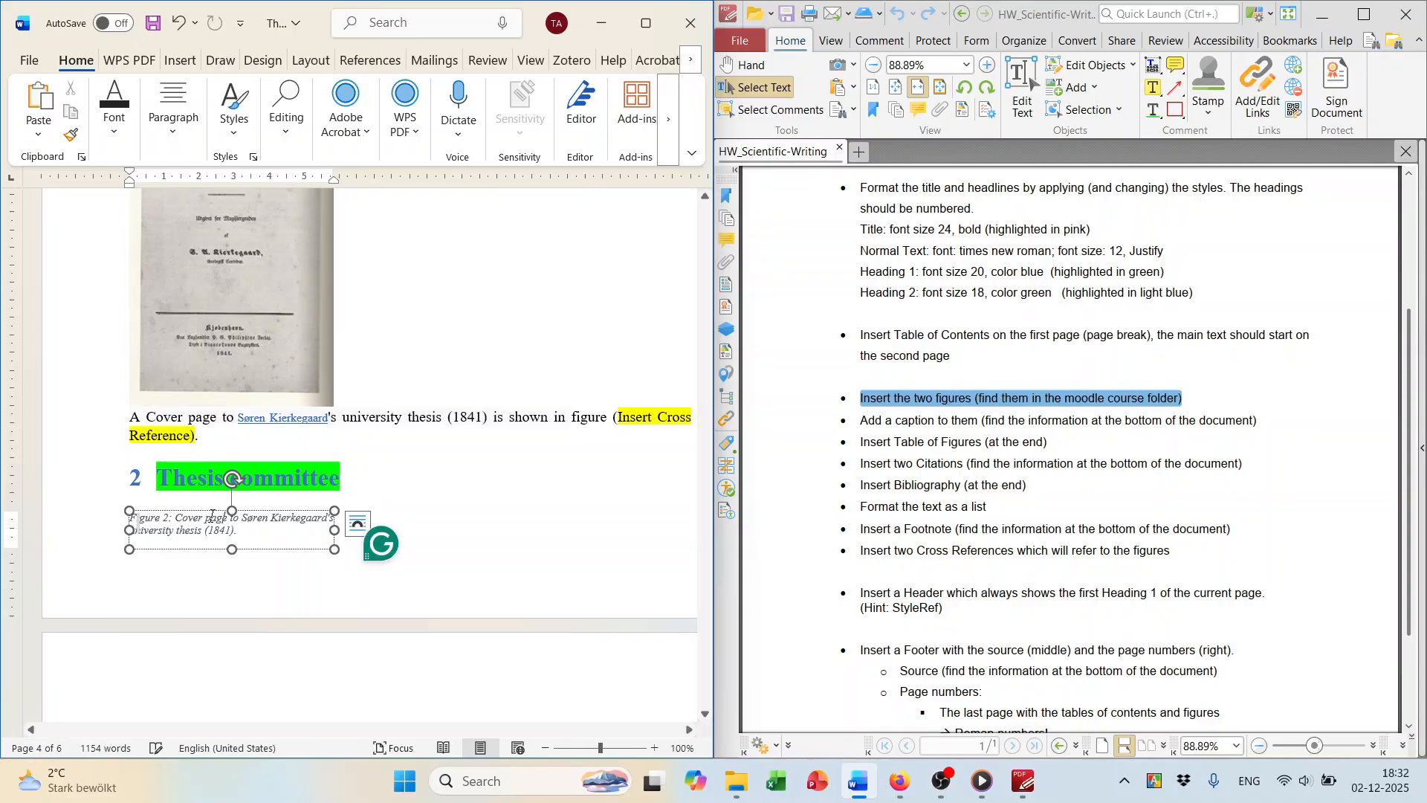
{"action": "left_click_drag", "start_coordinate": [214, 518], "coordinate": [219, 417]}
{"action": "left_click", "coordinate": [483, 336]}
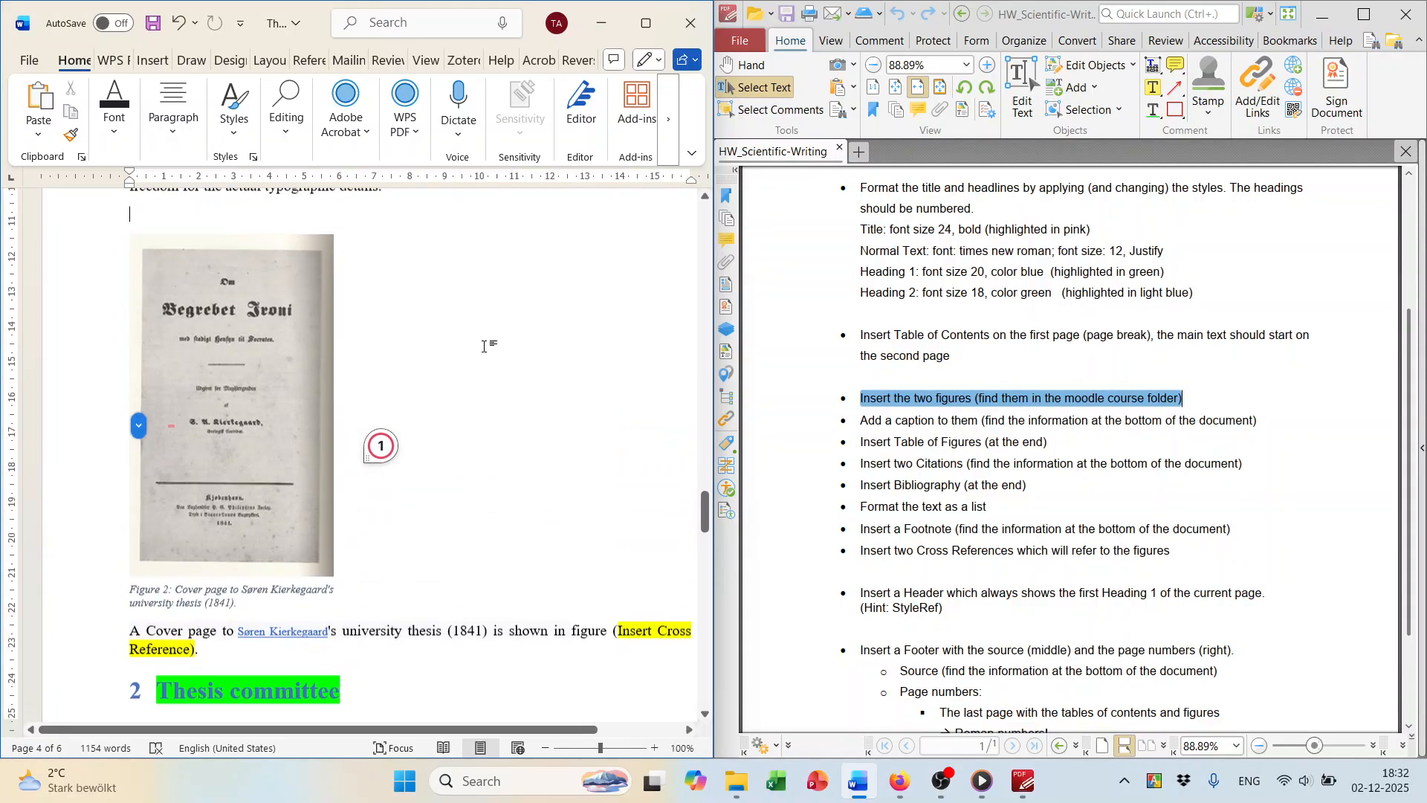
Group the Figure 2 picture with its caption text box into a single object.
{"action": "left_click", "coordinate": [238, 439]}
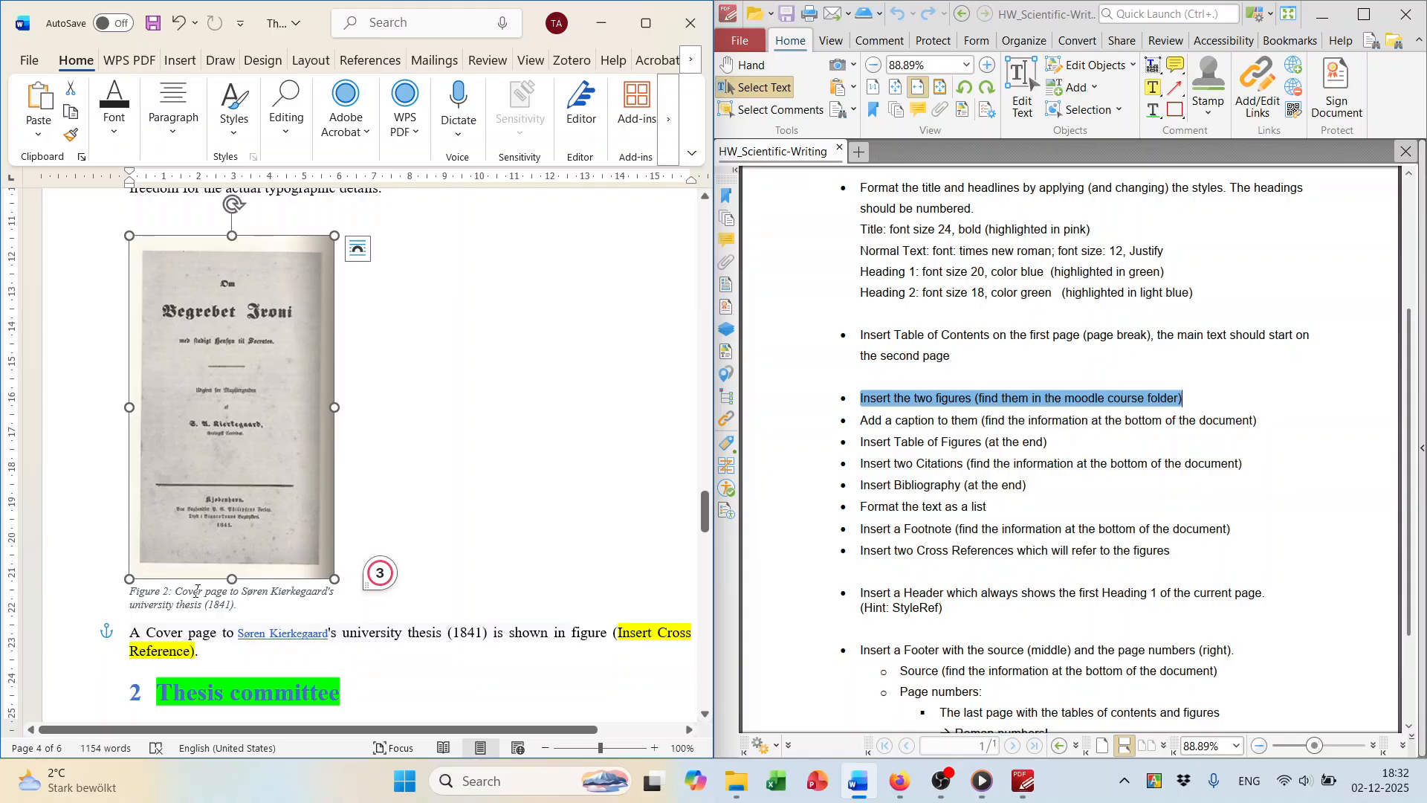
{"action": "left_click", "coordinate": [197, 591], "text": "ctrl"}
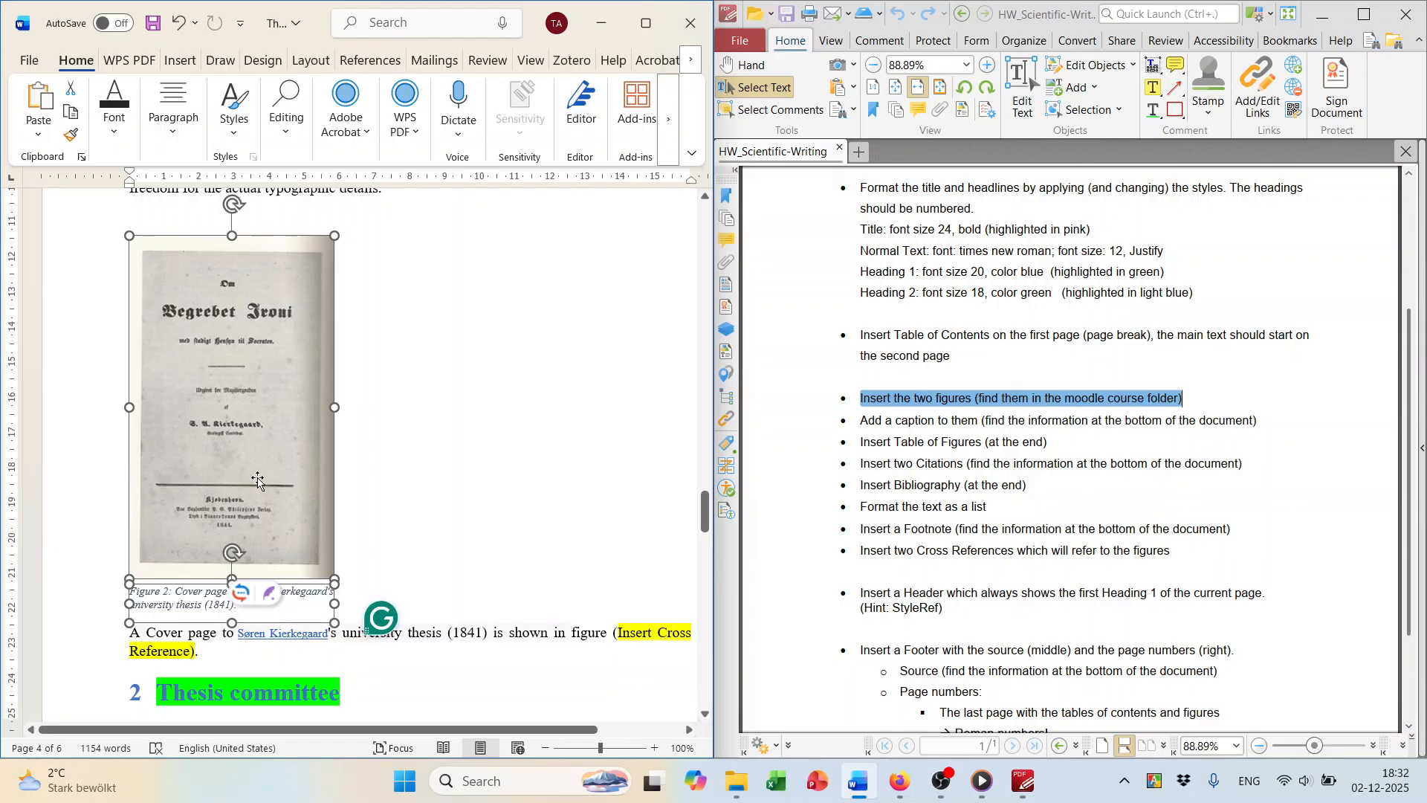
{"action": "right_click", "coordinate": [258, 480]}
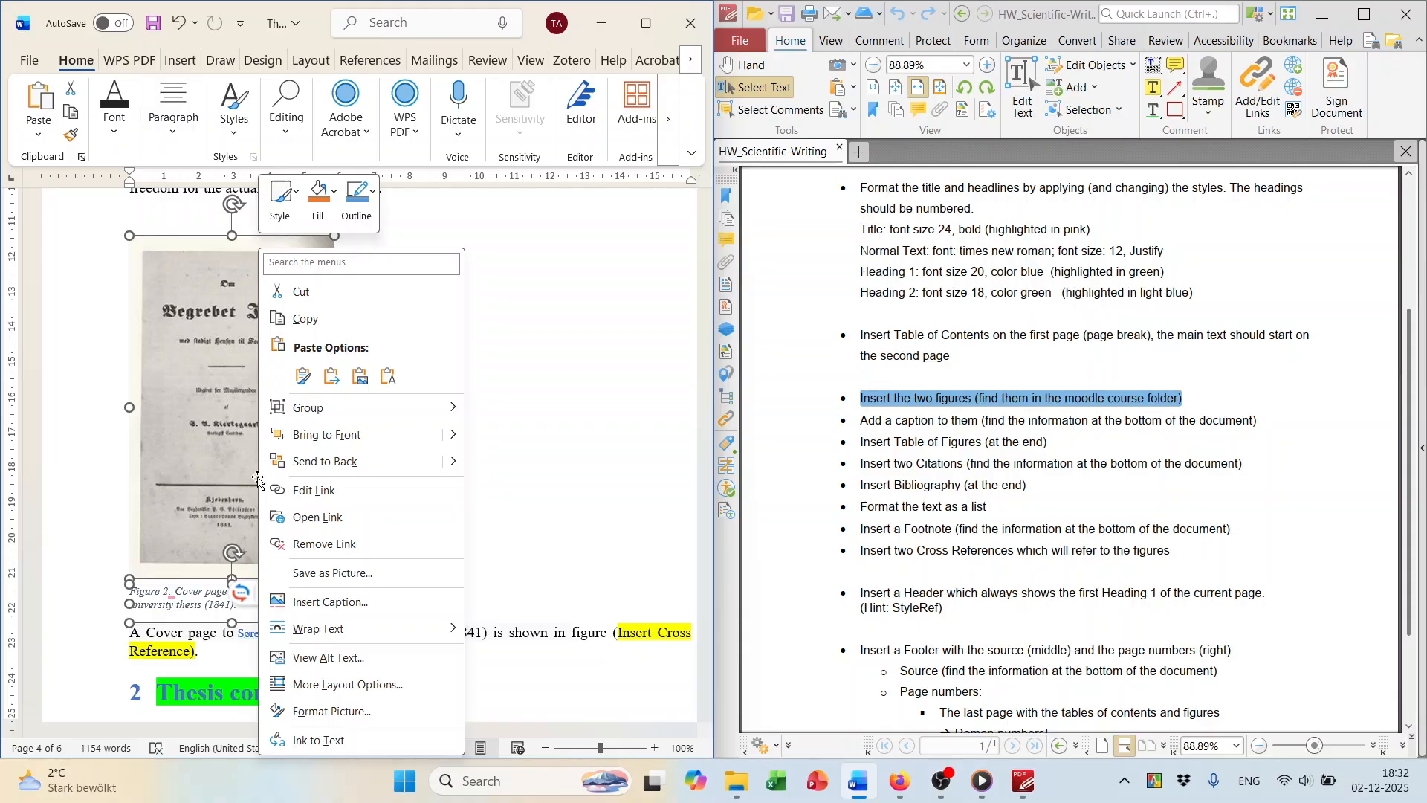
{"action": "mouse_move", "coordinate": [342, 407]}
{"action": "left_click", "coordinate": [520, 408]}
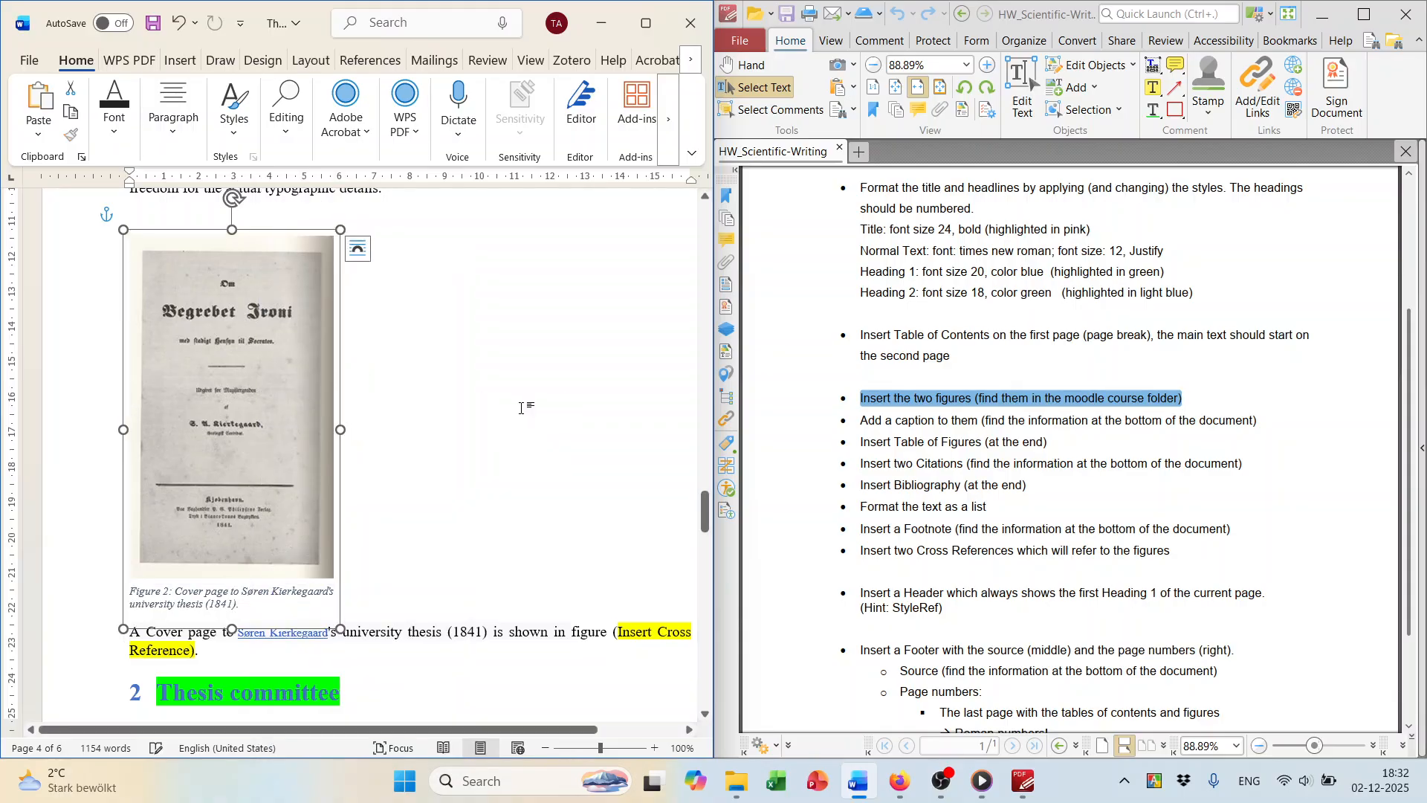
Set the text wrapping of the grouped Figure 2 picture and caption to In Line with Text.
{"action": "right_click", "coordinate": [259, 387]}
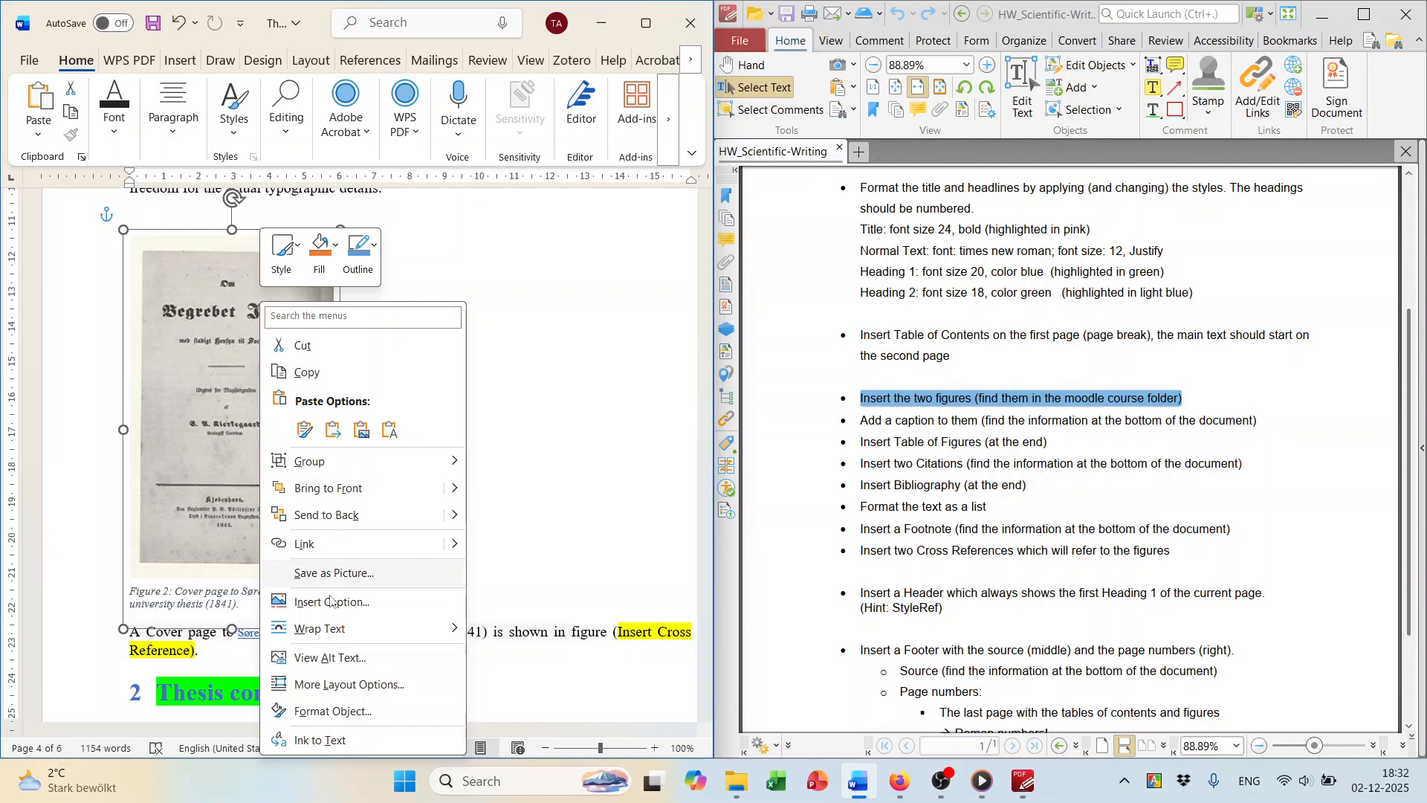
{"action": "mouse_move", "coordinate": [320, 628]}
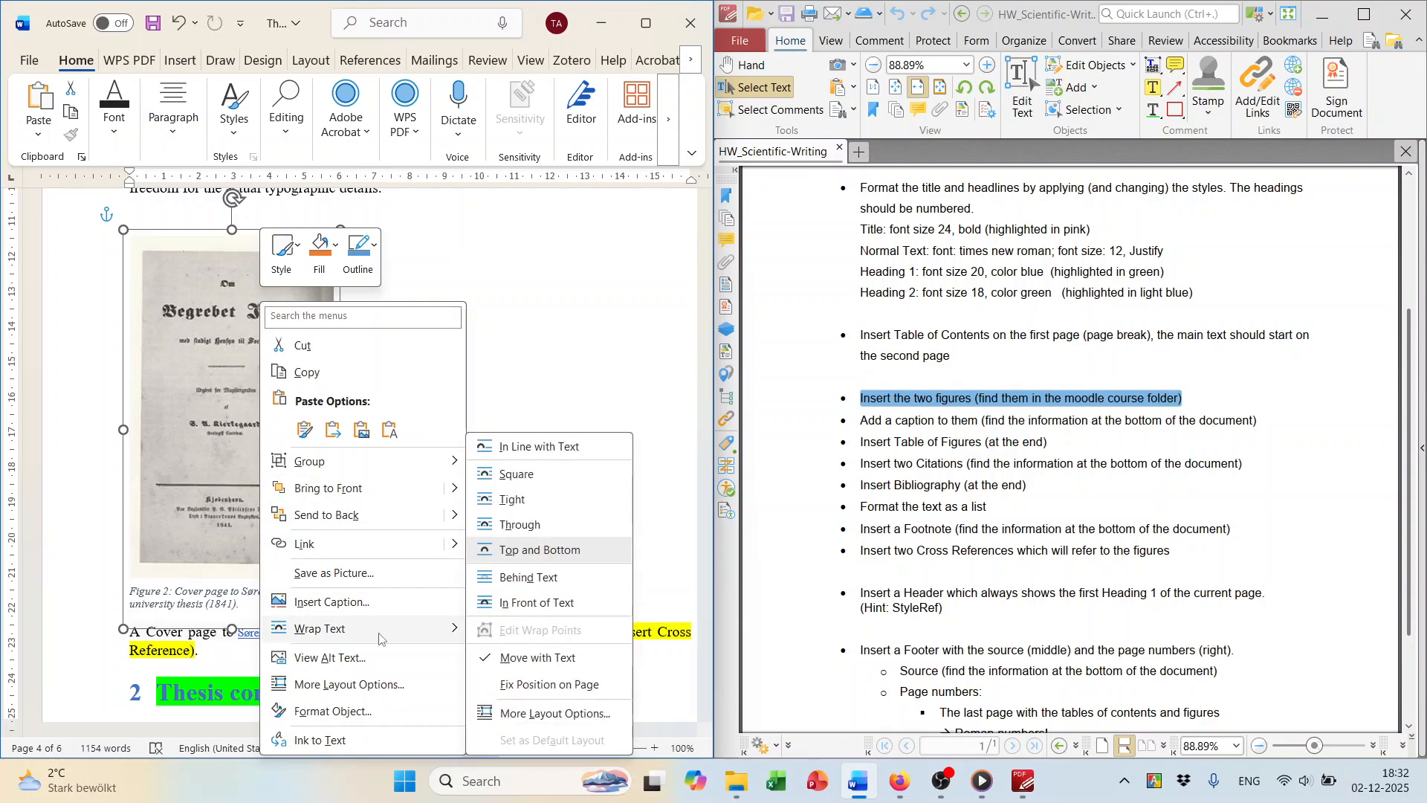
{"action": "left_click", "coordinate": [551, 445]}
Insert a page break on the empty line above the "(Insert Table of Figures on next page)" placeholder at the document's end.
{"action": "scroll", "coordinate": [490, 453], "scroll_direction": "down", "scroll_amount": 3}
{"action": "scroll", "coordinate": [488, 462], "scroll_direction": "down", "scroll_amount": 3}
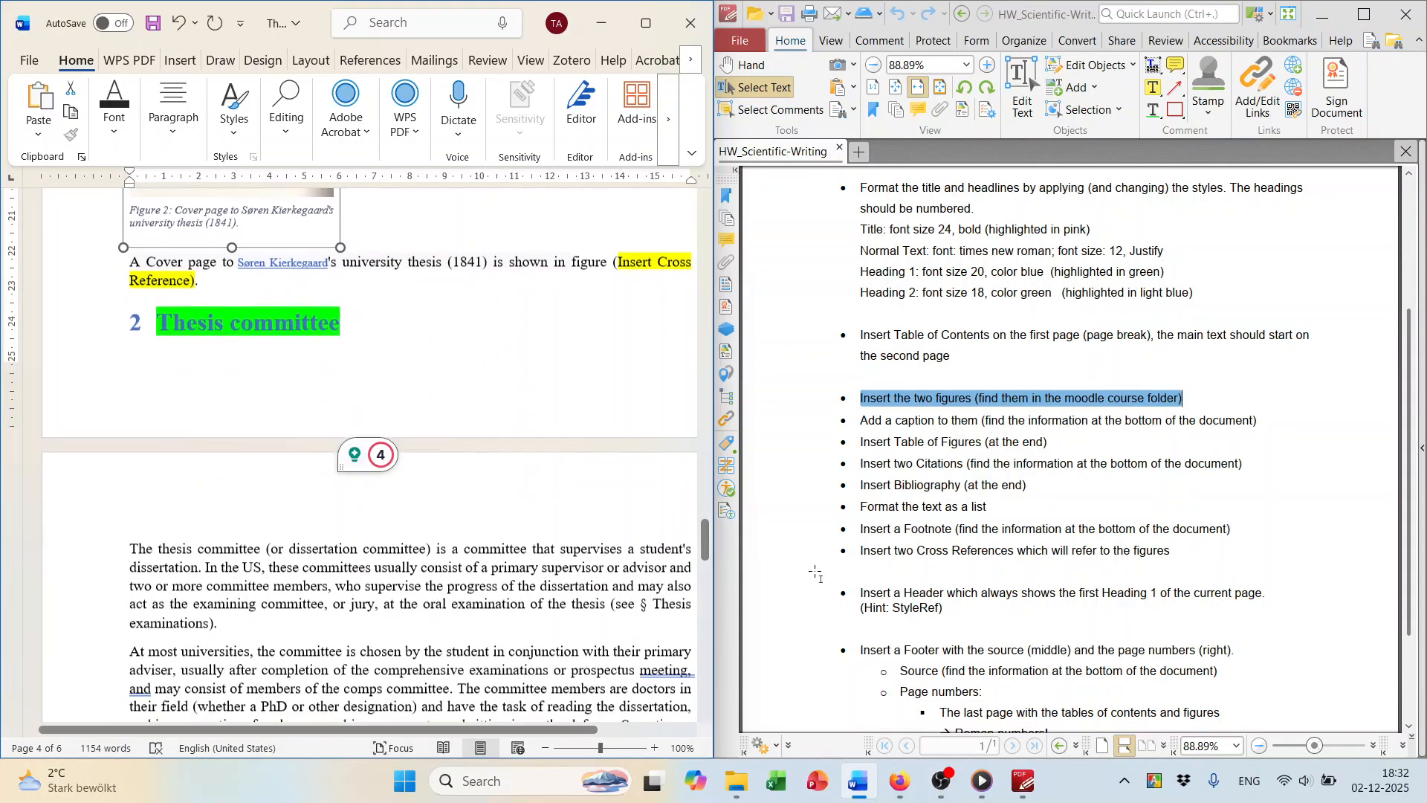
{"action": "left_click", "coordinate": [862, 443]}
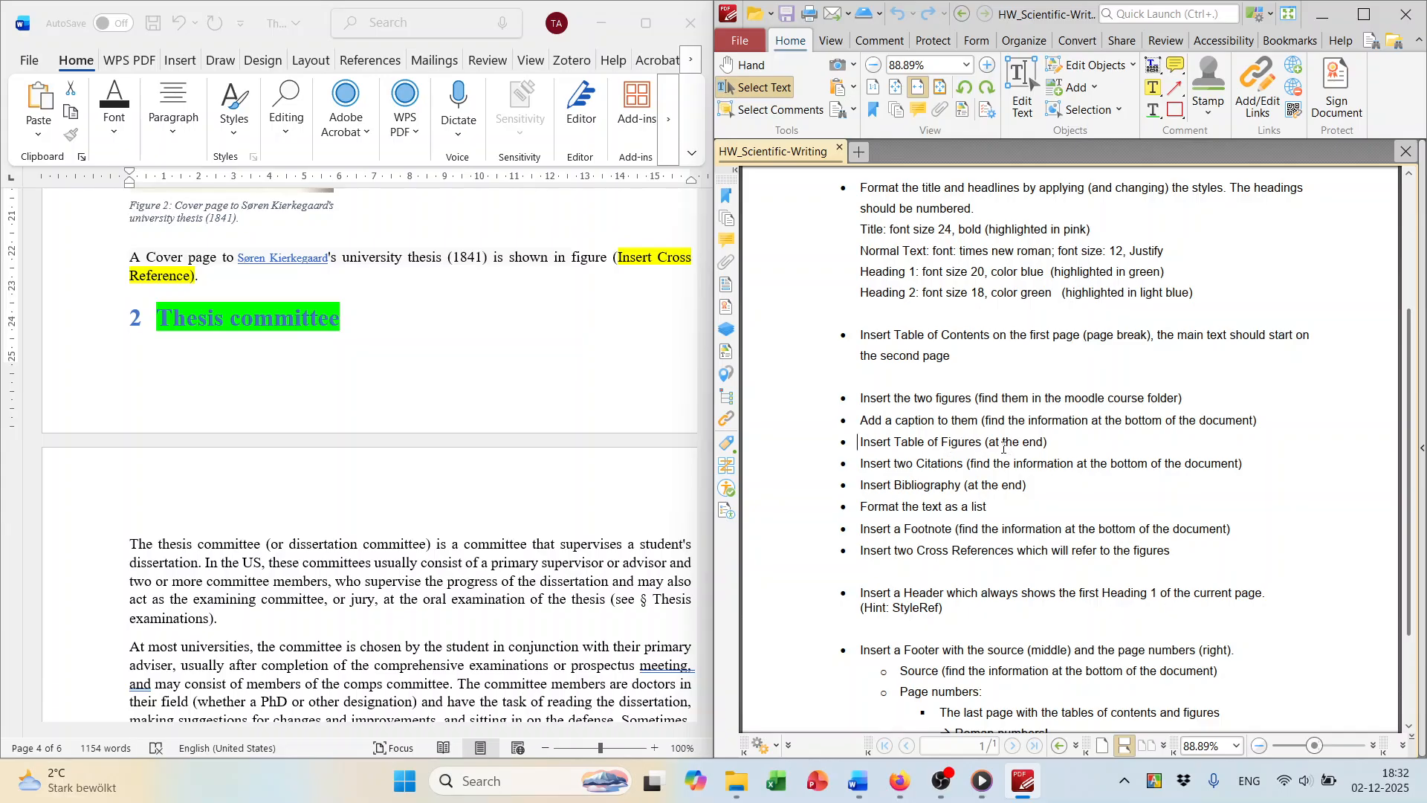
{"action": "scroll", "coordinate": [435, 467], "scroll_direction": "down", "scroll_amount": 10}
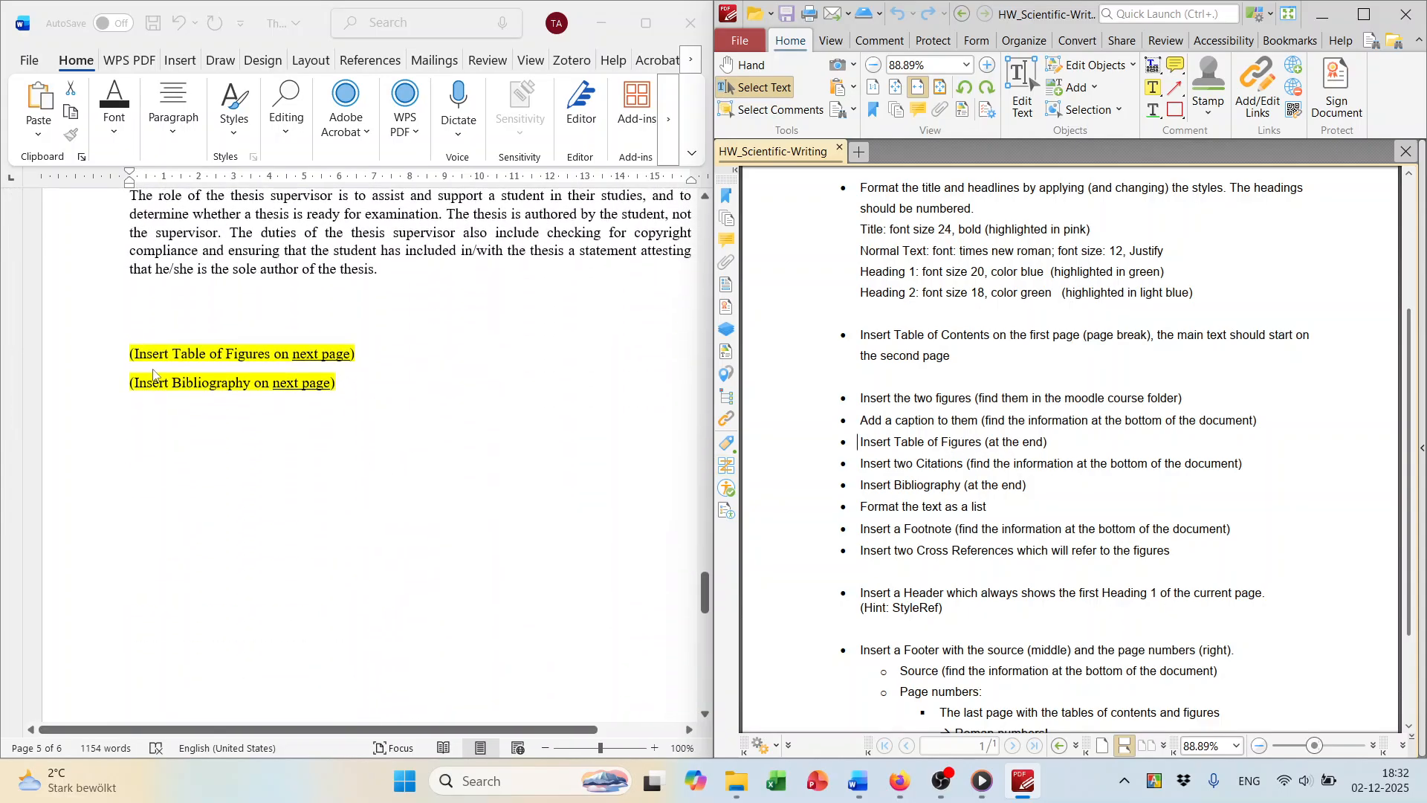
{"action": "left_click", "coordinate": [270, 354]}
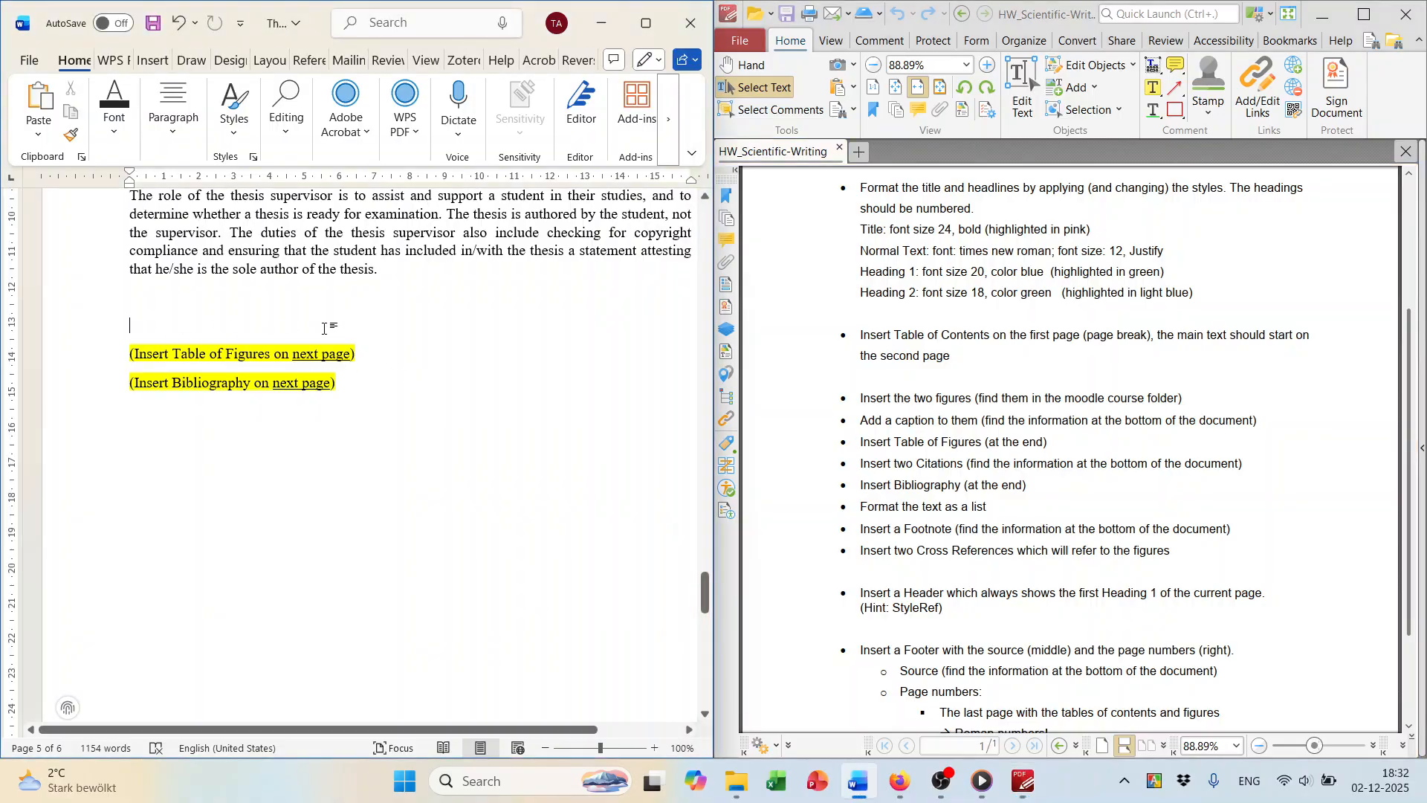
{"action": "left_click", "coordinate": [149, 65]}
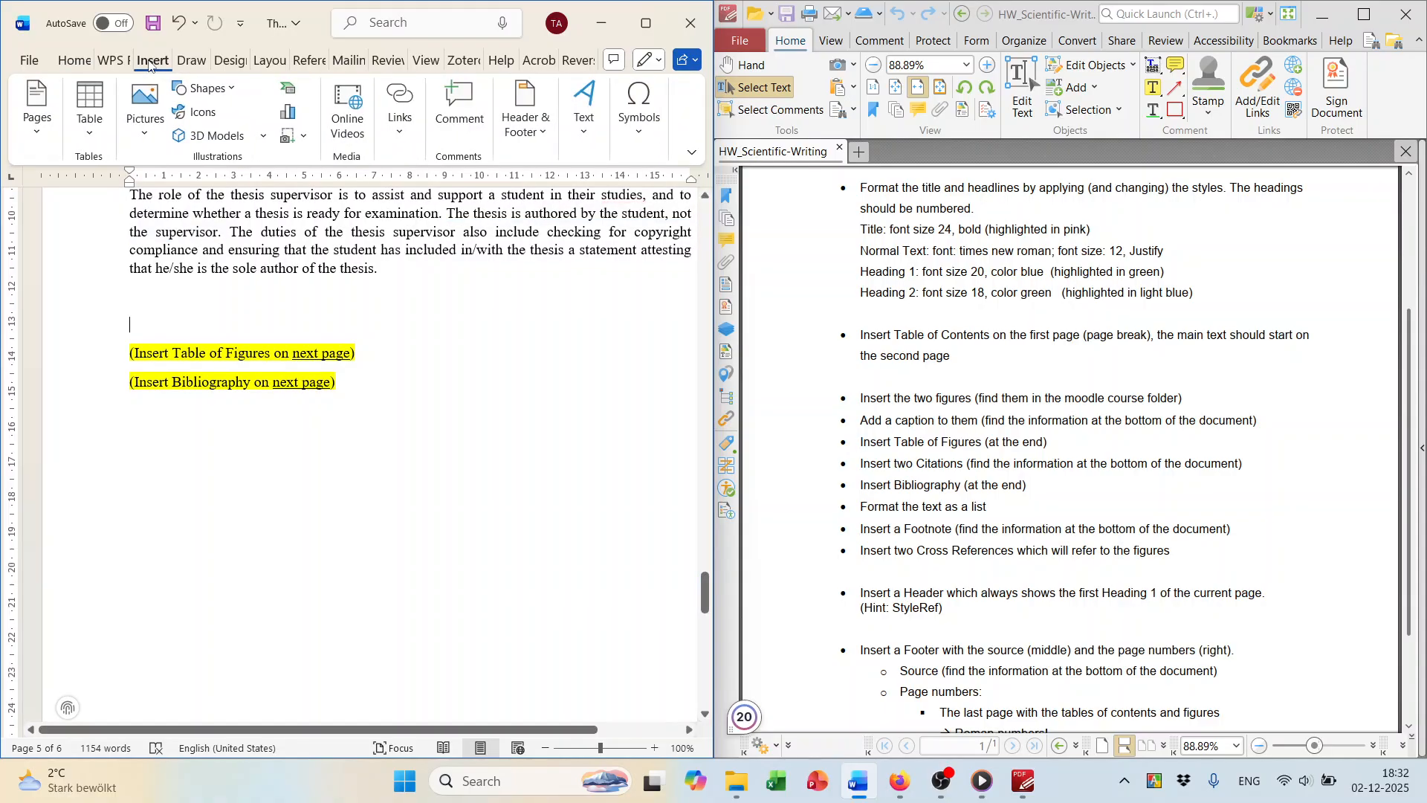
{"action": "left_click", "coordinate": [41, 137]}
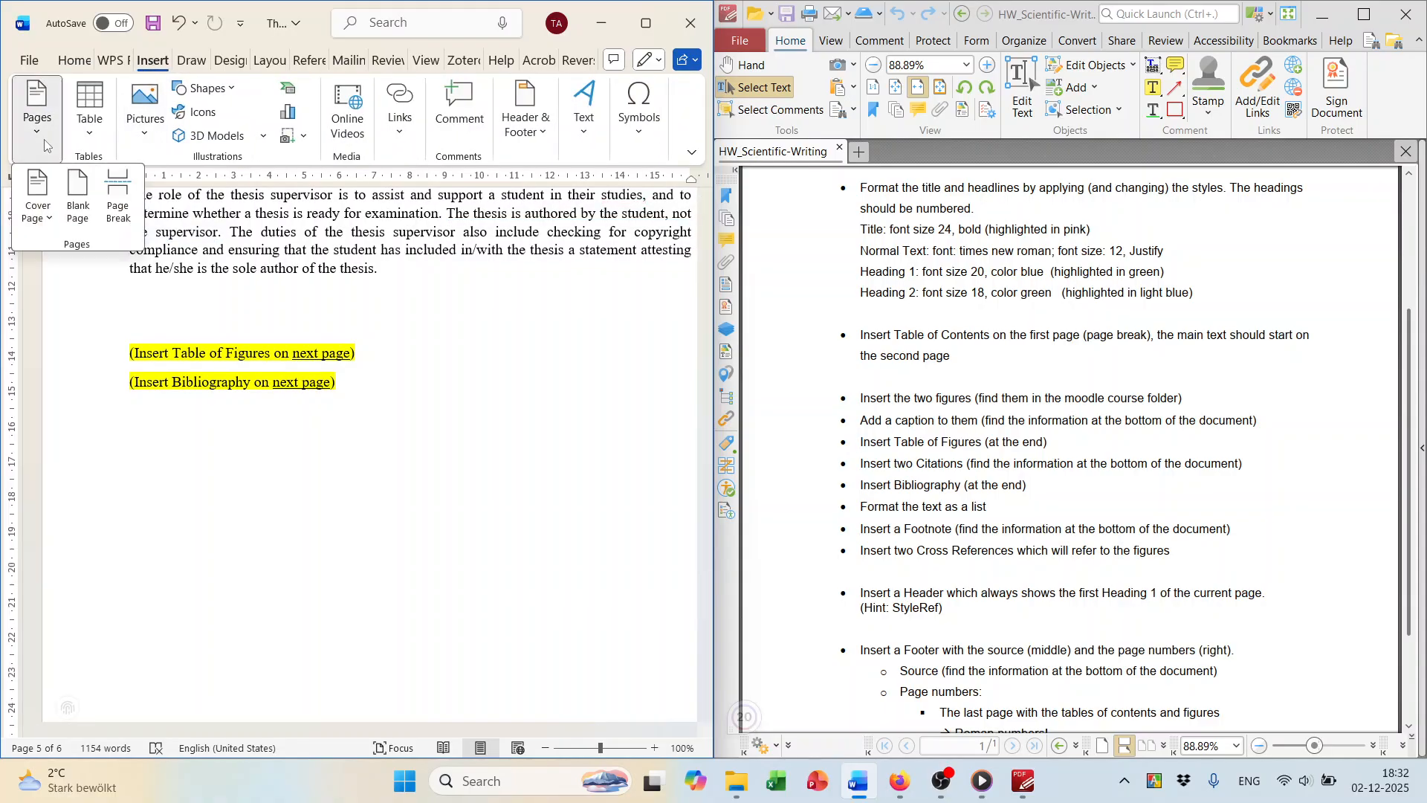
{"action": "left_click", "coordinate": [120, 195]}
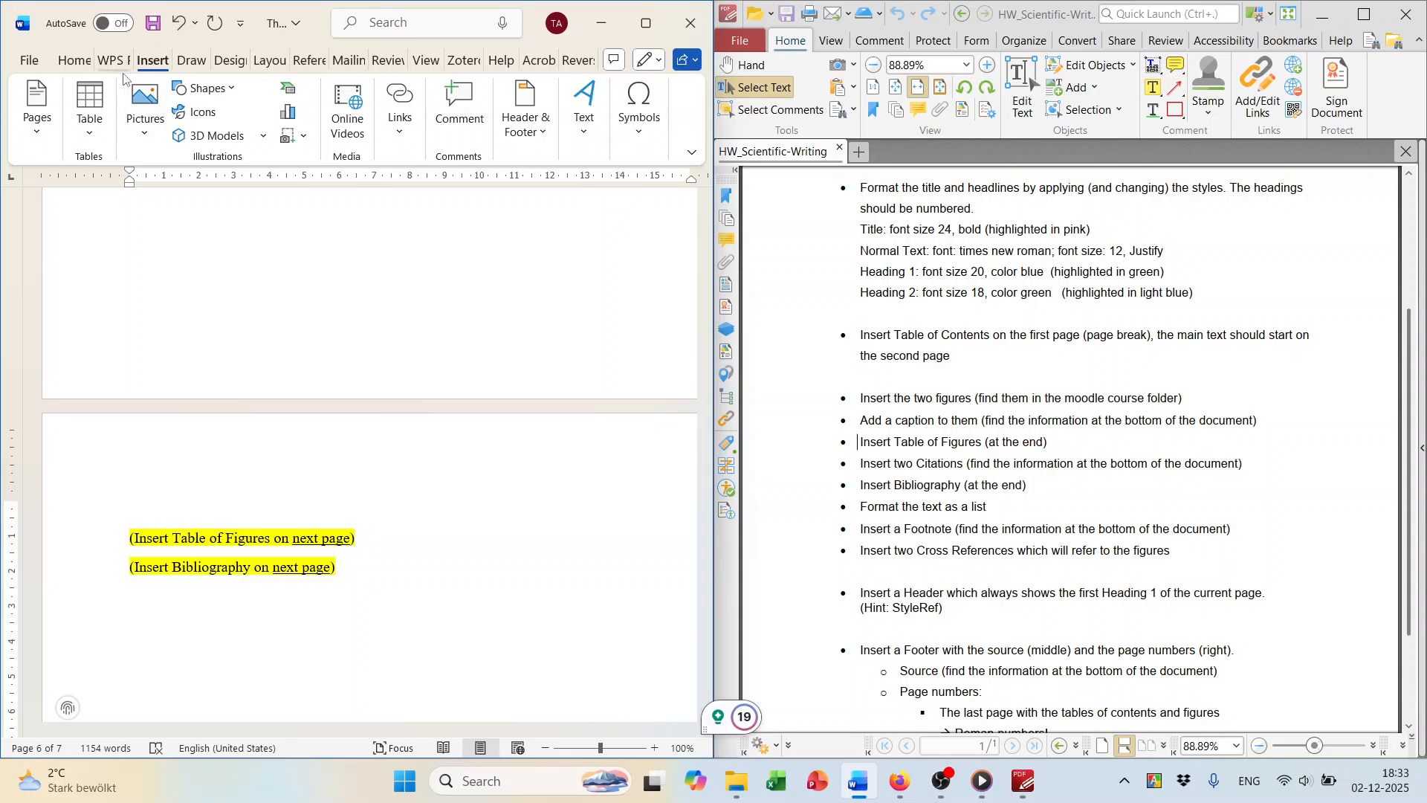
Insert a table of figures for the Figure caption label above the placeholder on the new page, keeping the default format.
{"action": "left_click", "coordinate": [311, 63]}
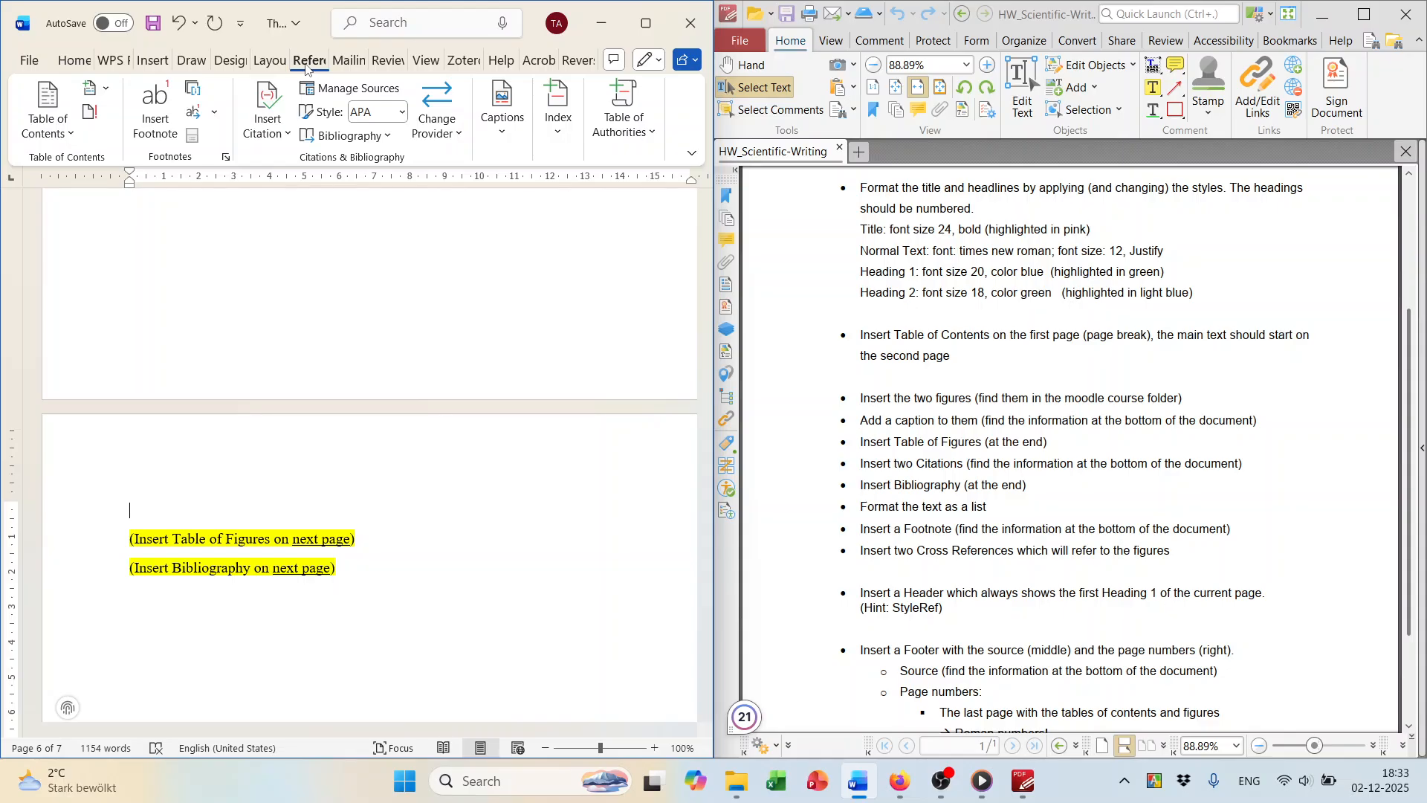
{"action": "left_click", "coordinate": [503, 134]}
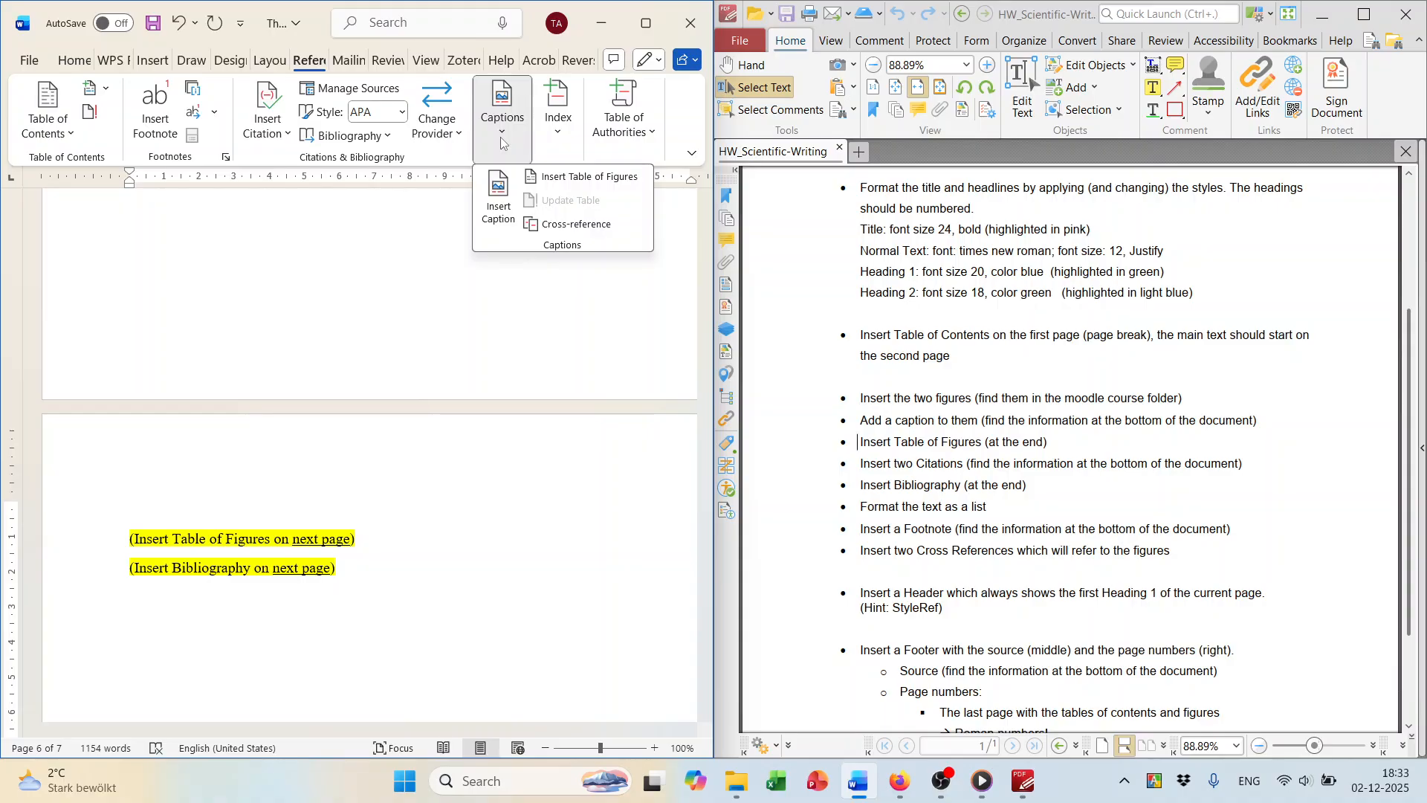
{"action": "left_click", "coordinate": [563, 178]}
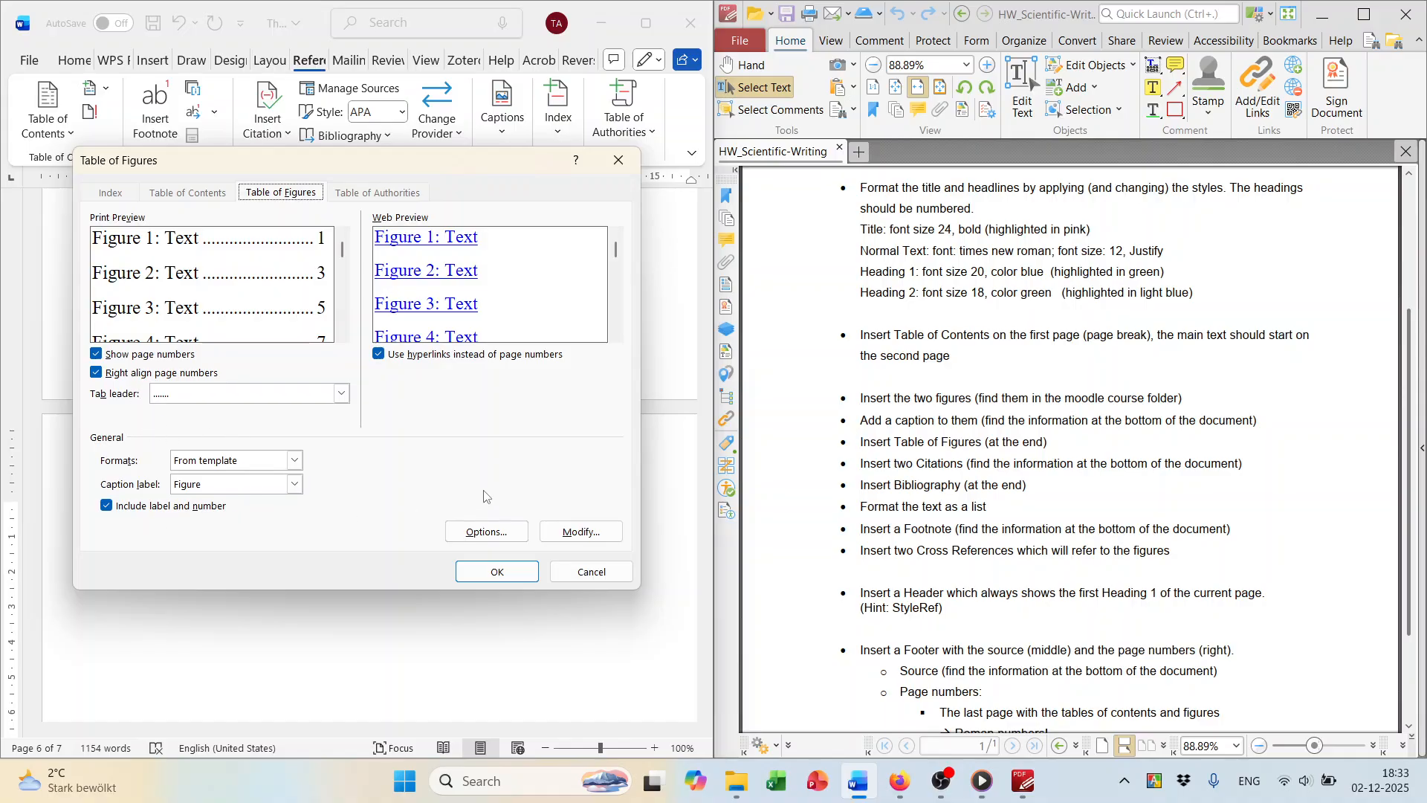
{"action": "left_click", "coordinate": [491, 571]}
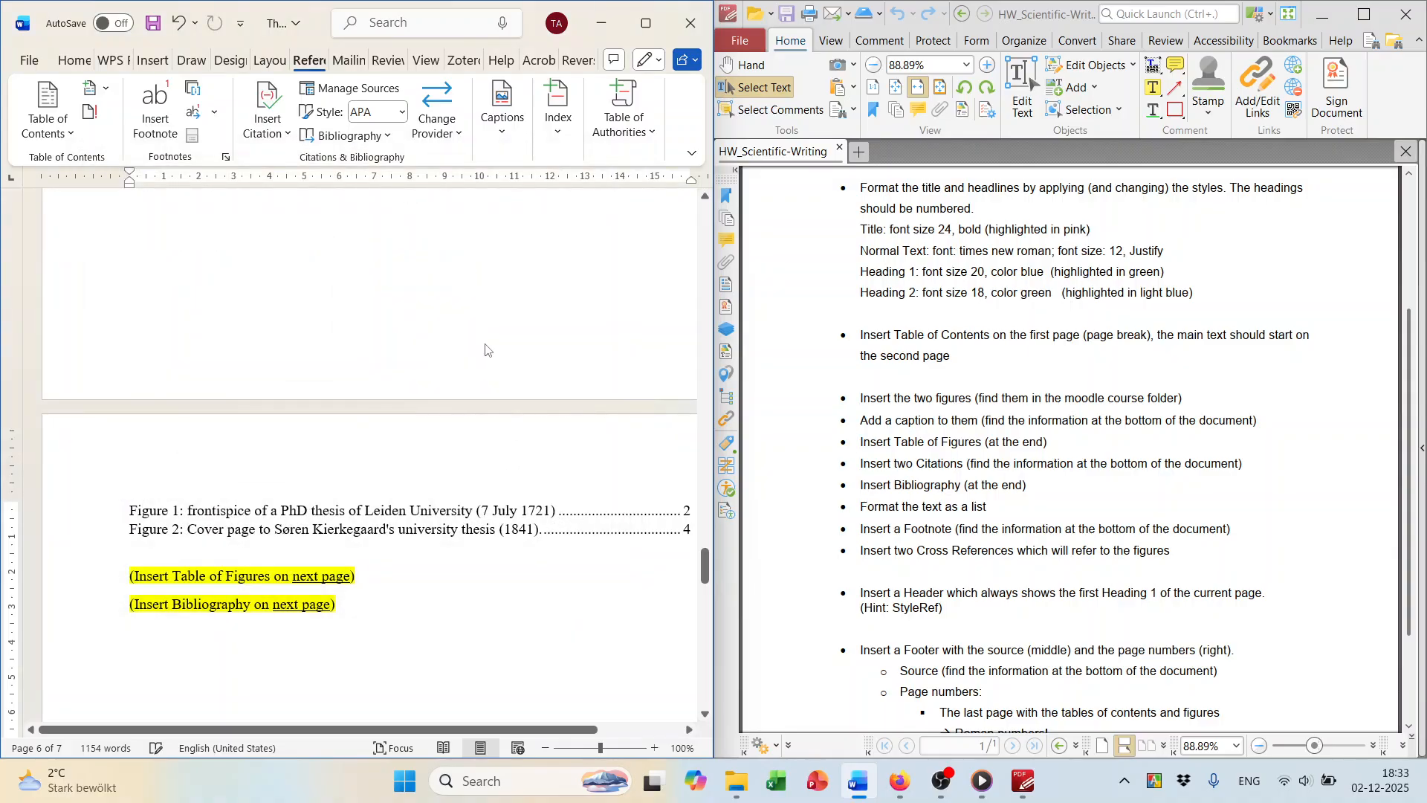
{"action": "scroll", "coordinate": [466, 403], "scroll_direction": "down", "scroll_amount": 2}
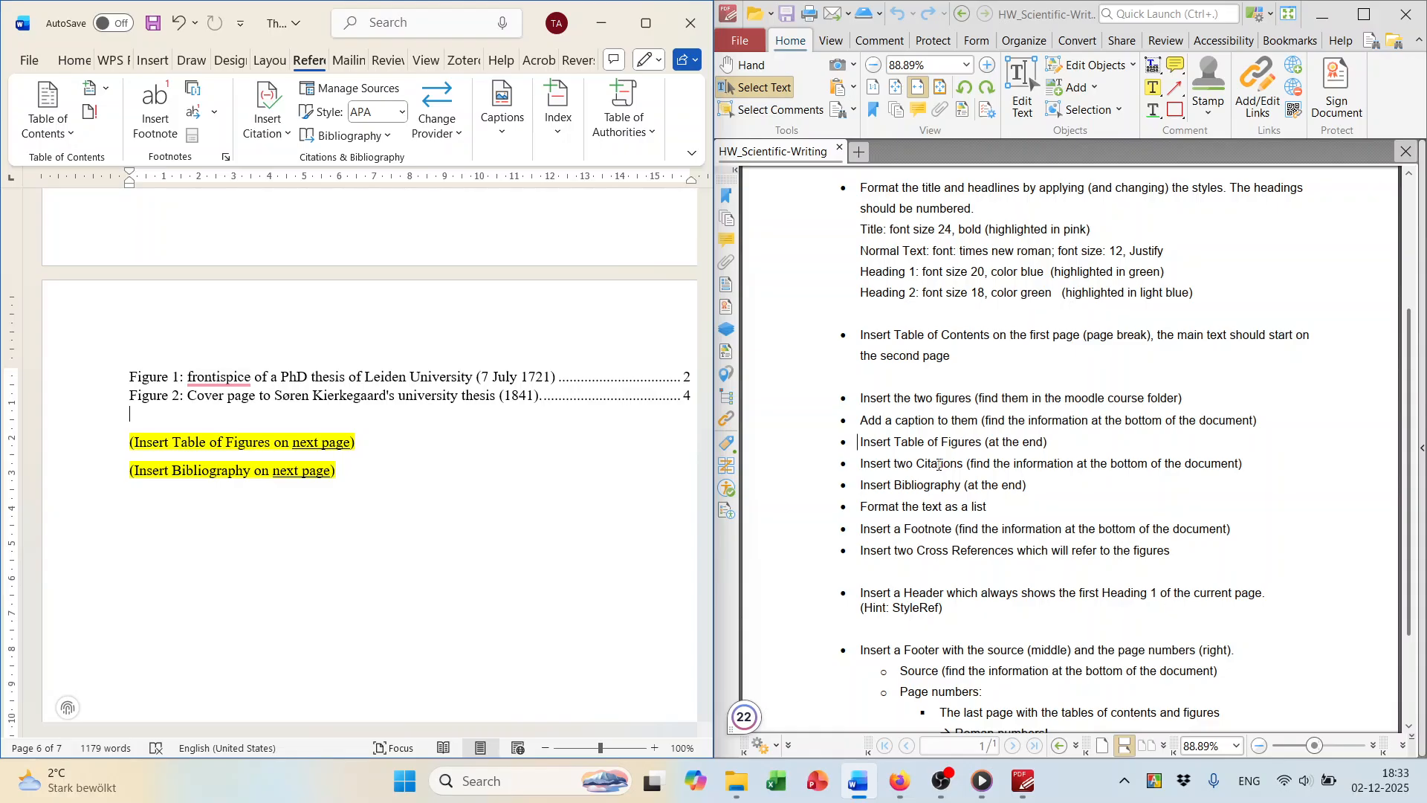
{"action": "left_click", "coordinate": [941, 780]}
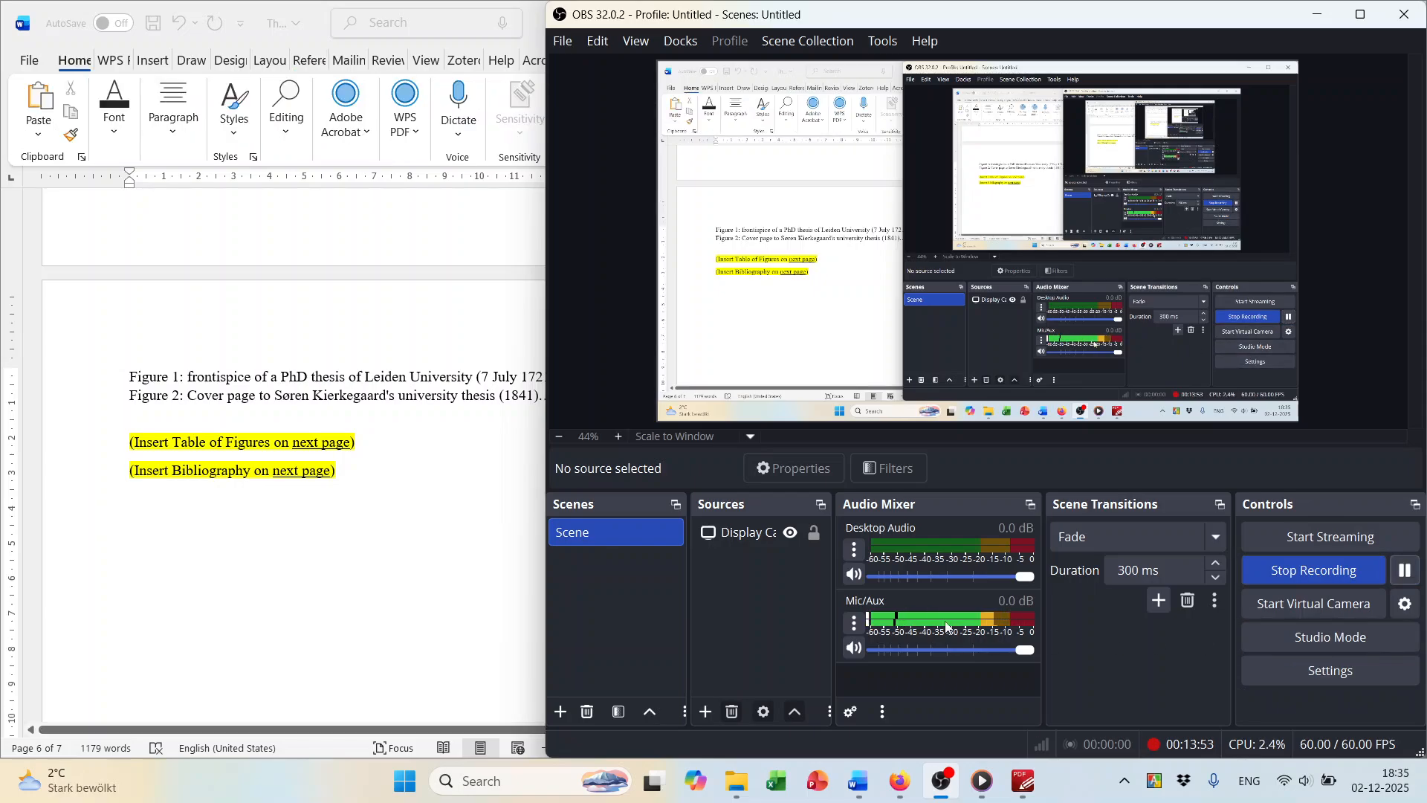
{"action": "left_click", "coordinate": [285, 419]}
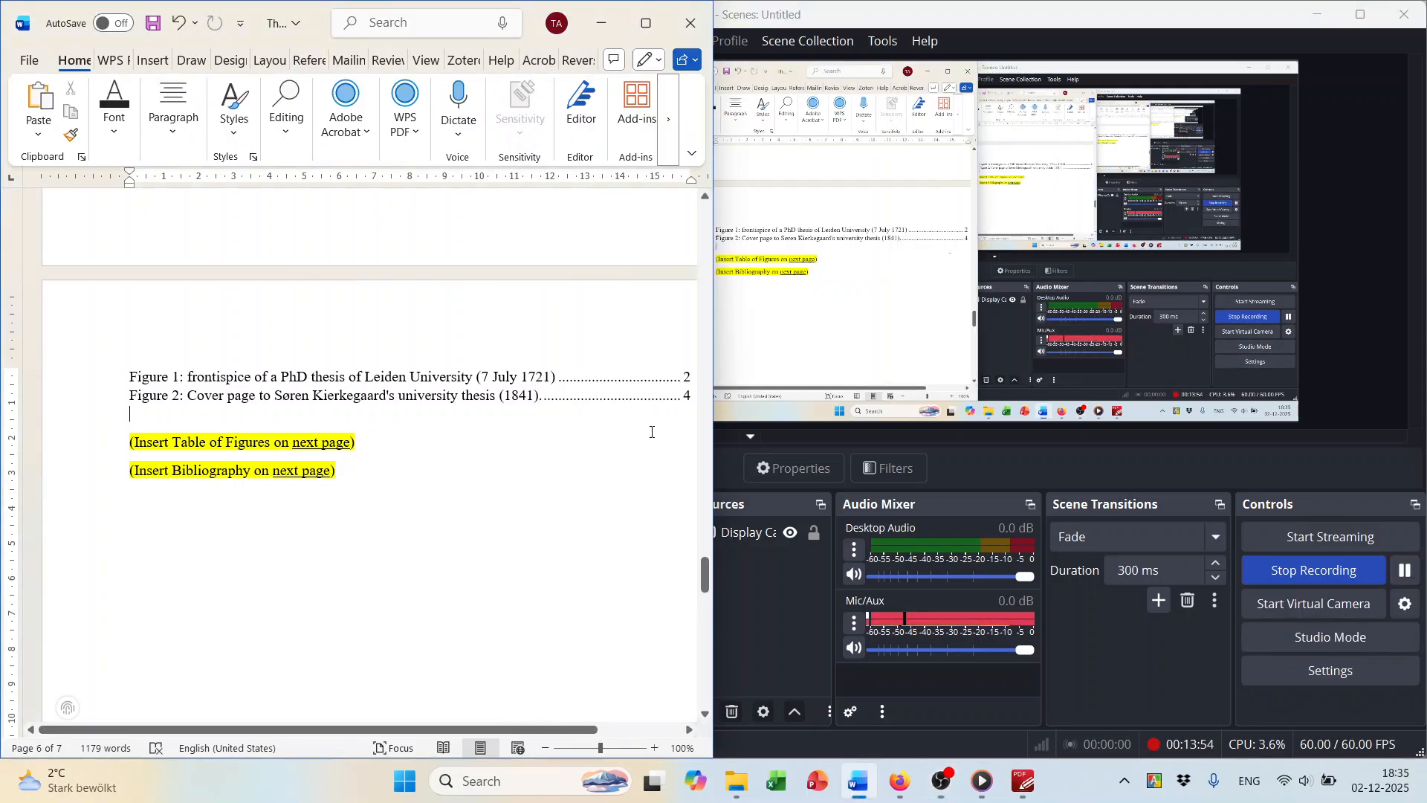
{"action": "left_click", "coordinate": [1023, 781]}
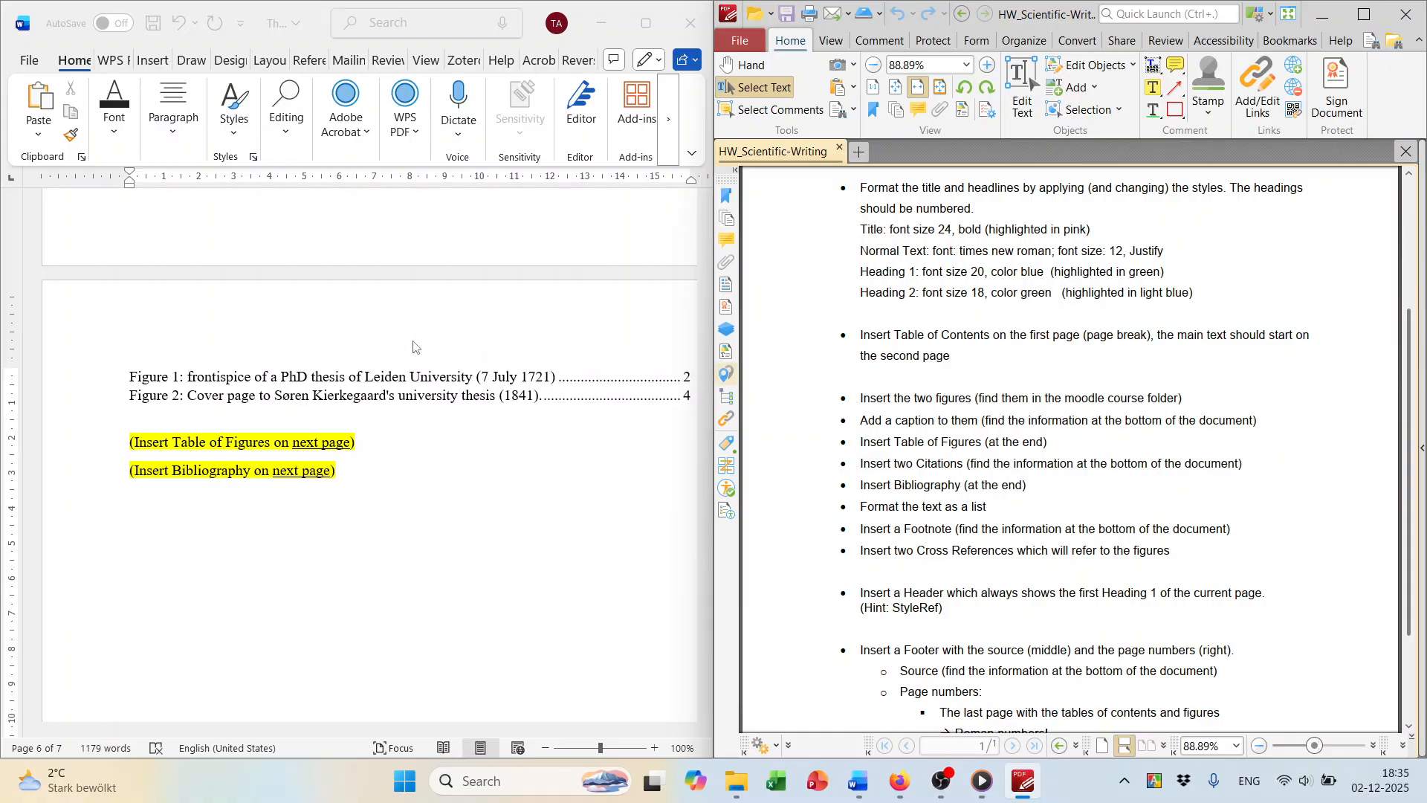
Locate the ISO 7144 reference under the Citation heading at the end of the document.
{"action": "scroll", "coordinate": [398, 344], "scroll_direction": "down", "scroll_amount": 10}
{"action": "scroll", "coordinate": [398, 344], "scroll_direction": "down", "scroll_amount": 5}
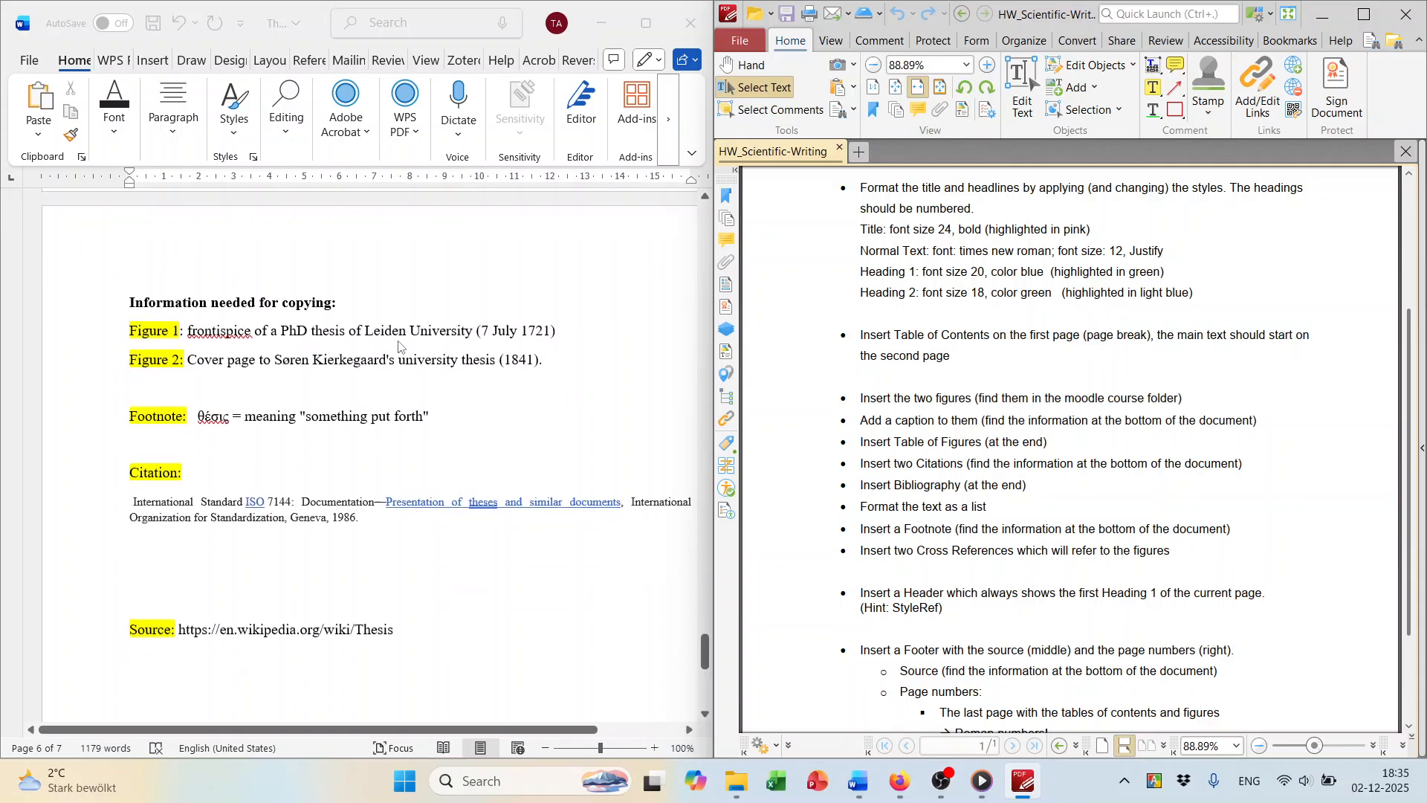
{"action": "left_click", "coordinate": [127, 382]}
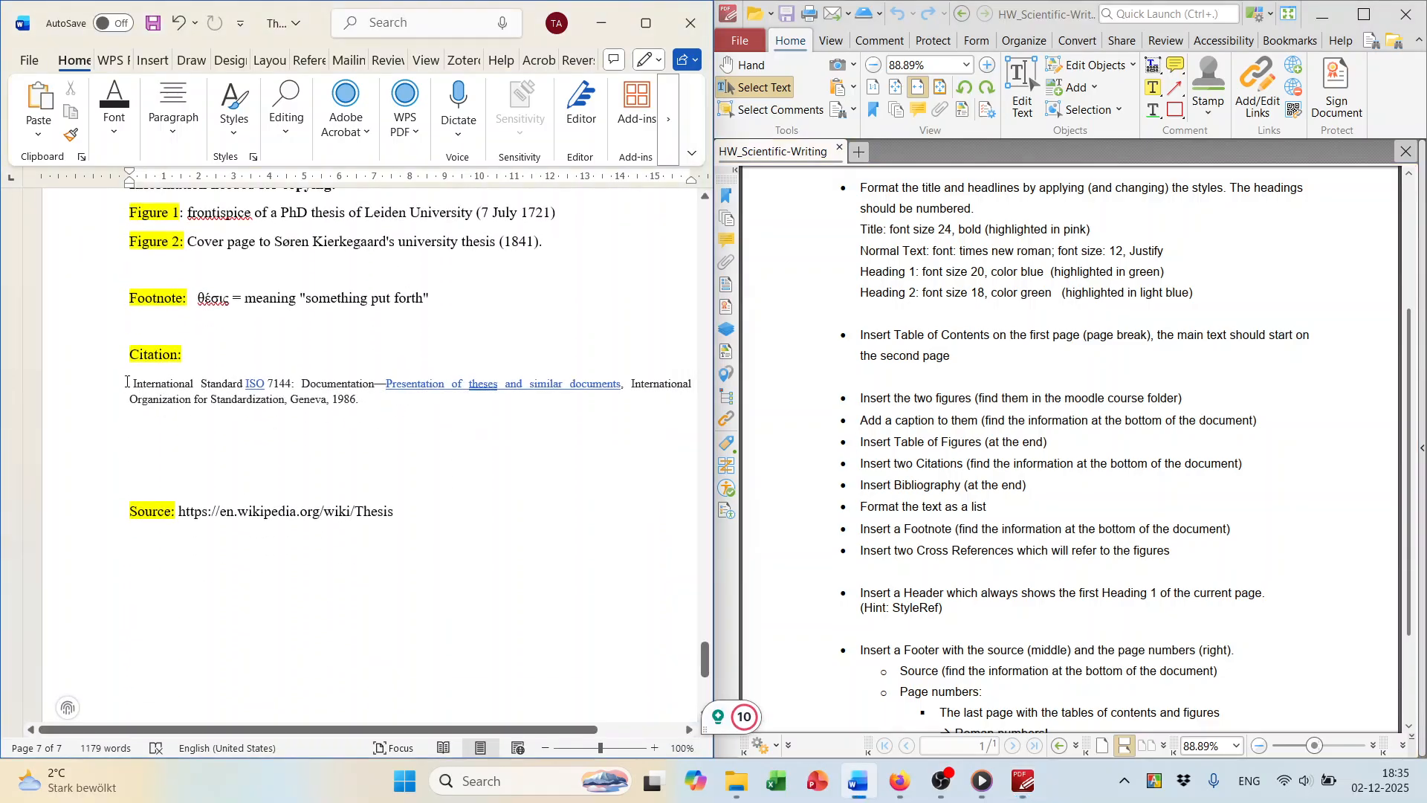
{"action": "left_click_drag", "start_coordinate": [126, 382], "coordinate": [364, 407]}
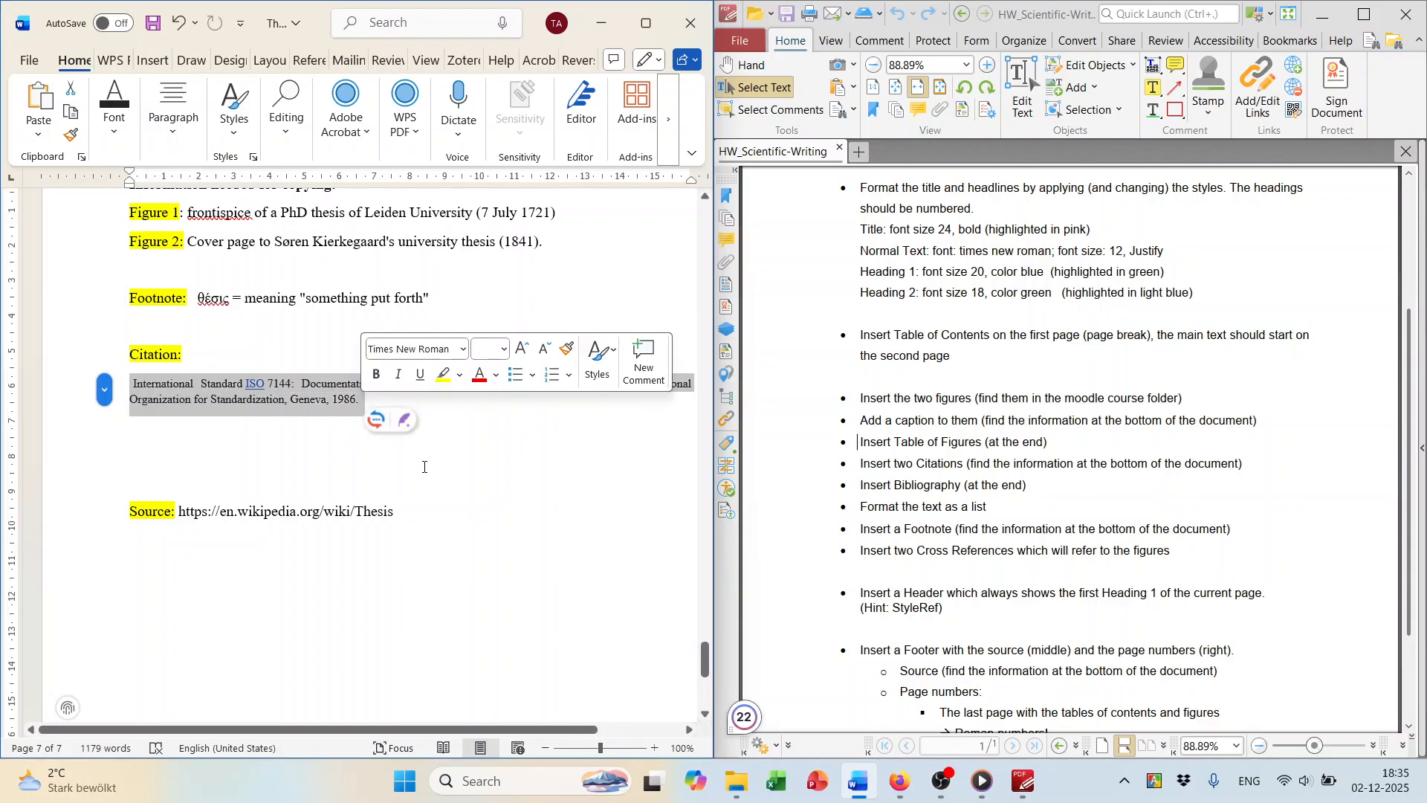
{"action": "left_click", "coordinate": [446, 495]}
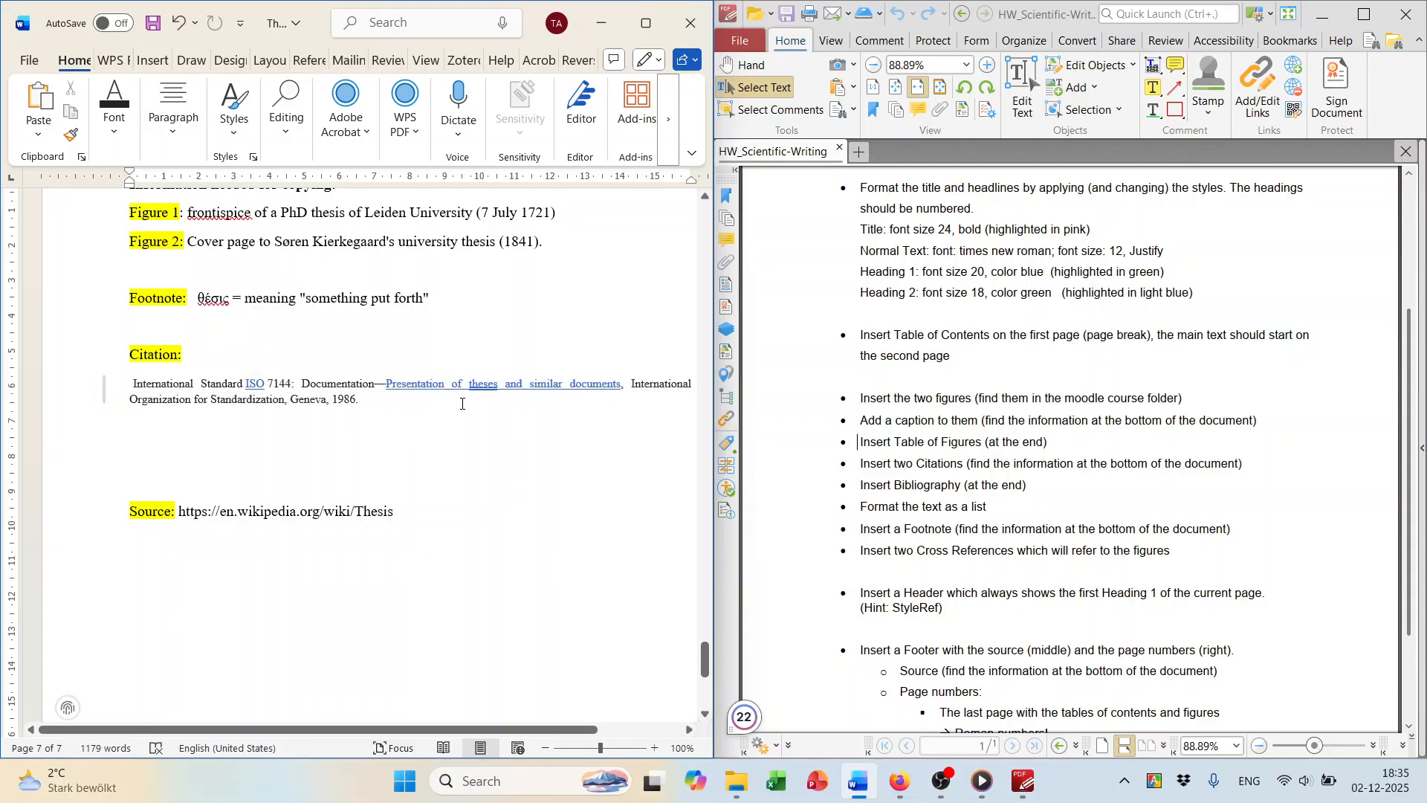
{"action": "left_click", "coordinate": [307, 61]}
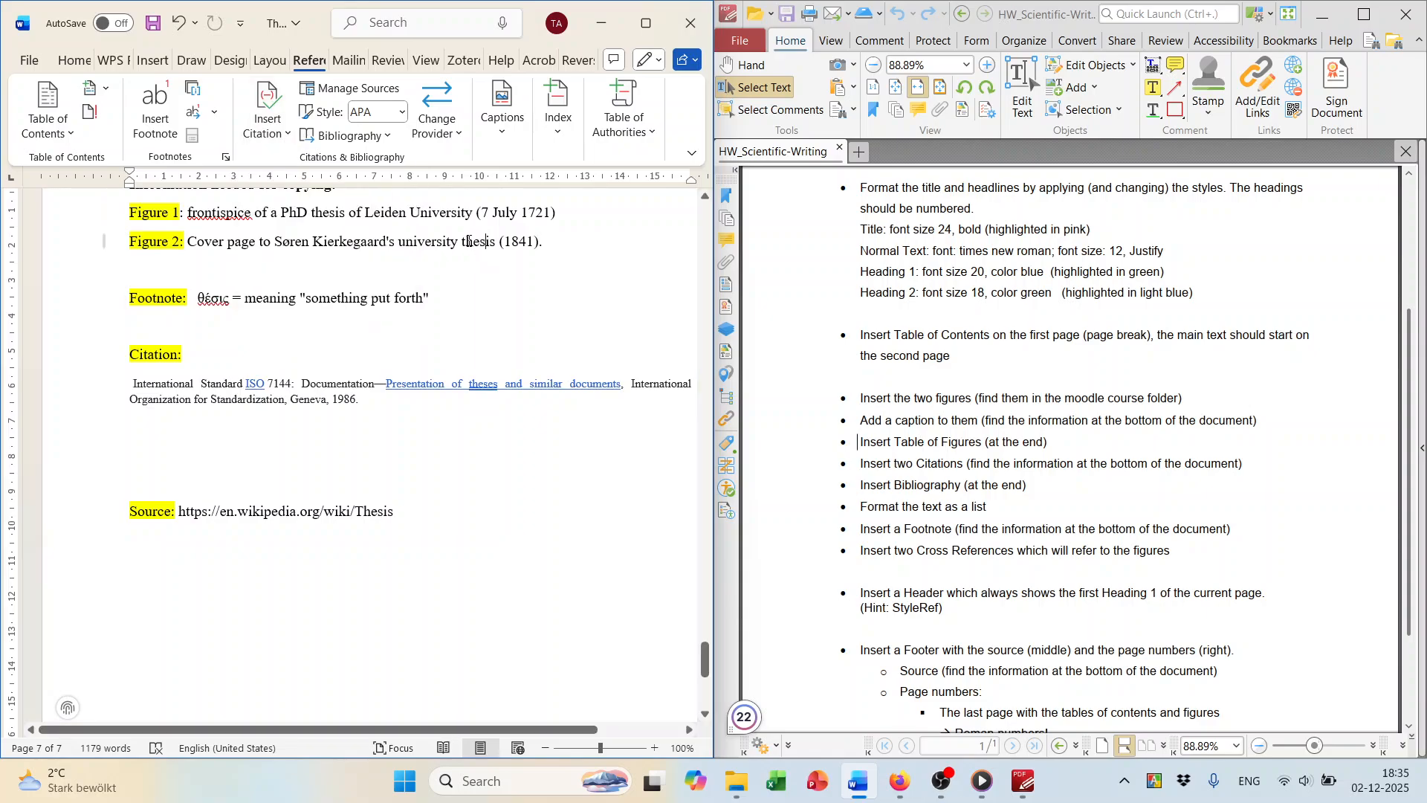
{"action": "left_click", "coordinate": [327, 95]}
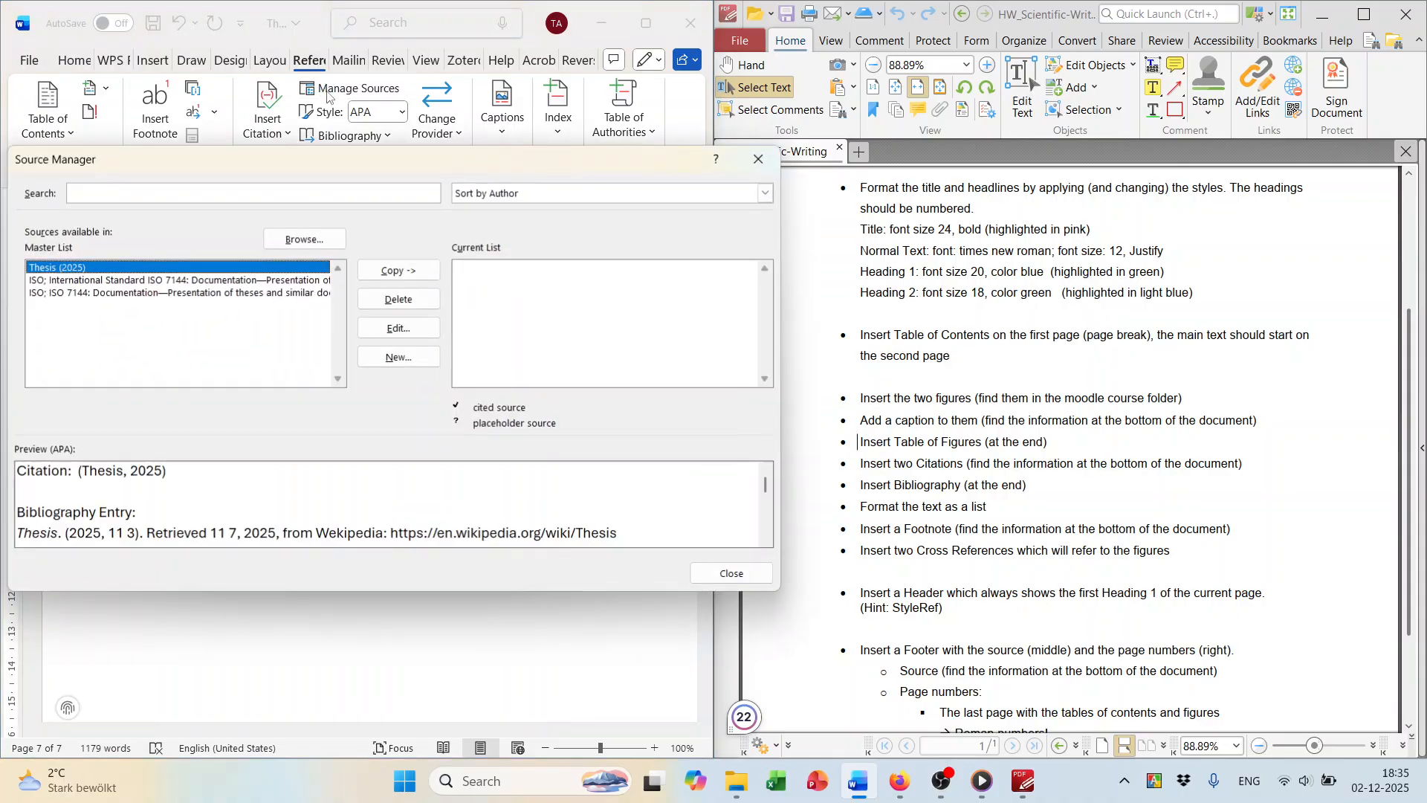
{"action": "left_click_drag", "start_coordinate": [327, 171], "coordinate": [880, 143]}
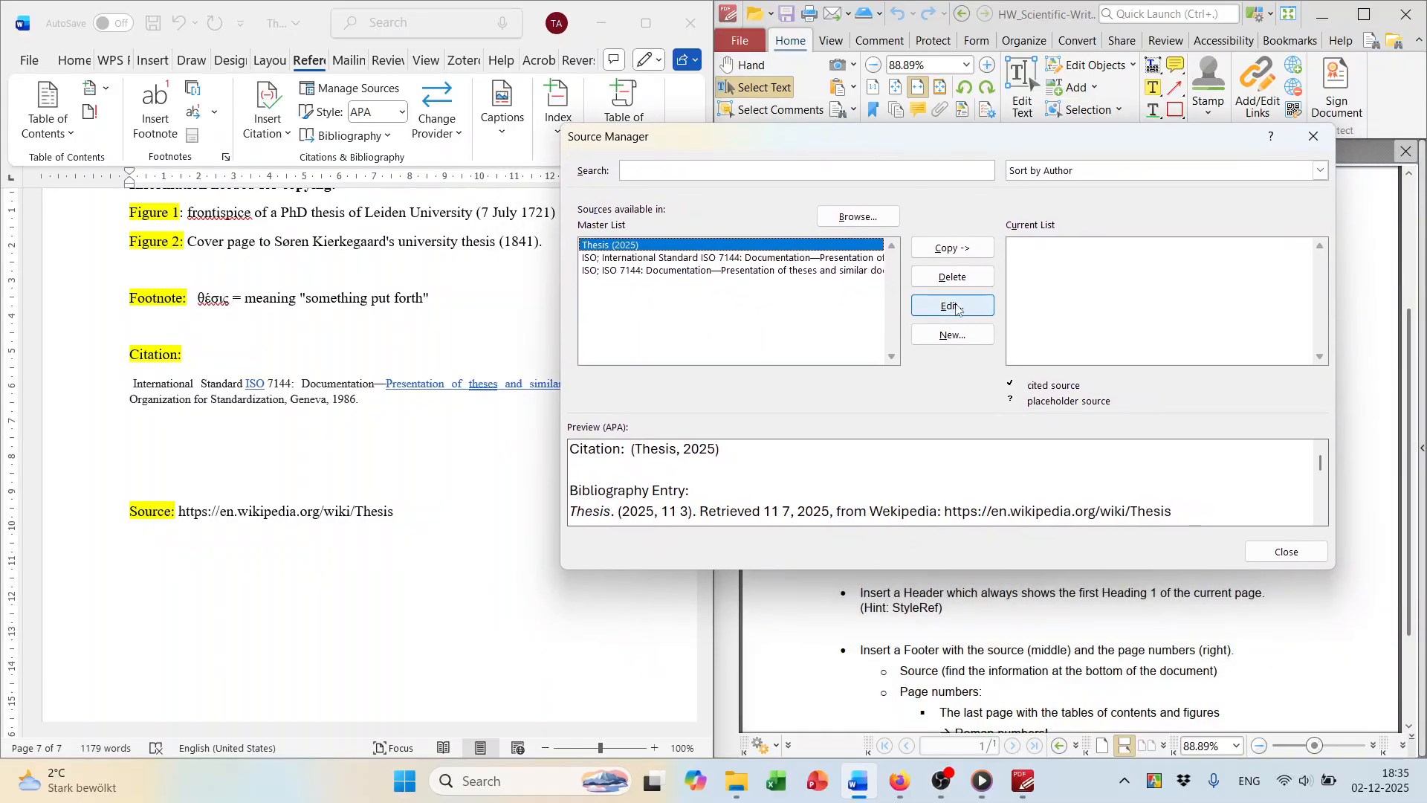
{"action": "left_click", "coordinate": [944, 337]}
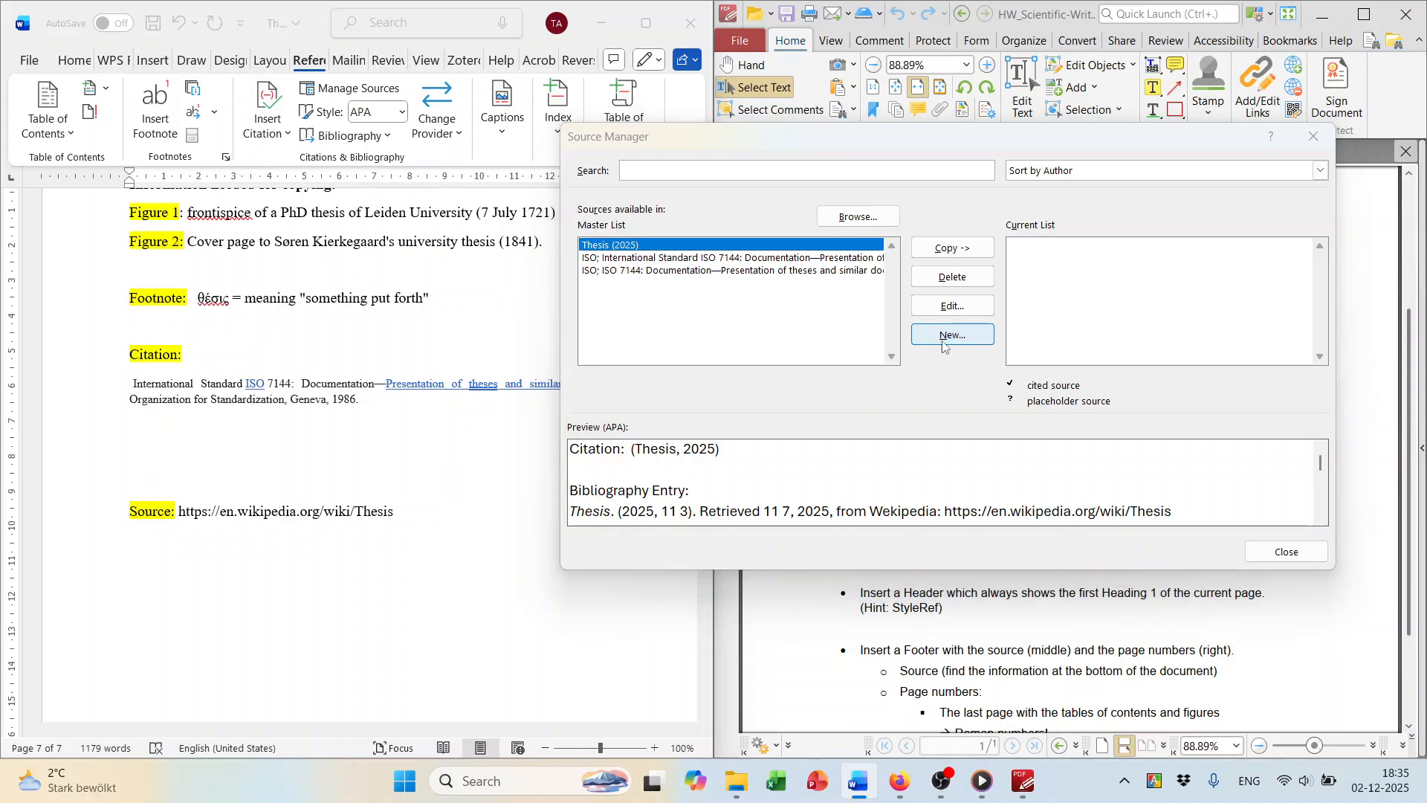
{"action": "left_click_drag", "start_coordinate": [382, 211], "coordinate": [930, 194]}
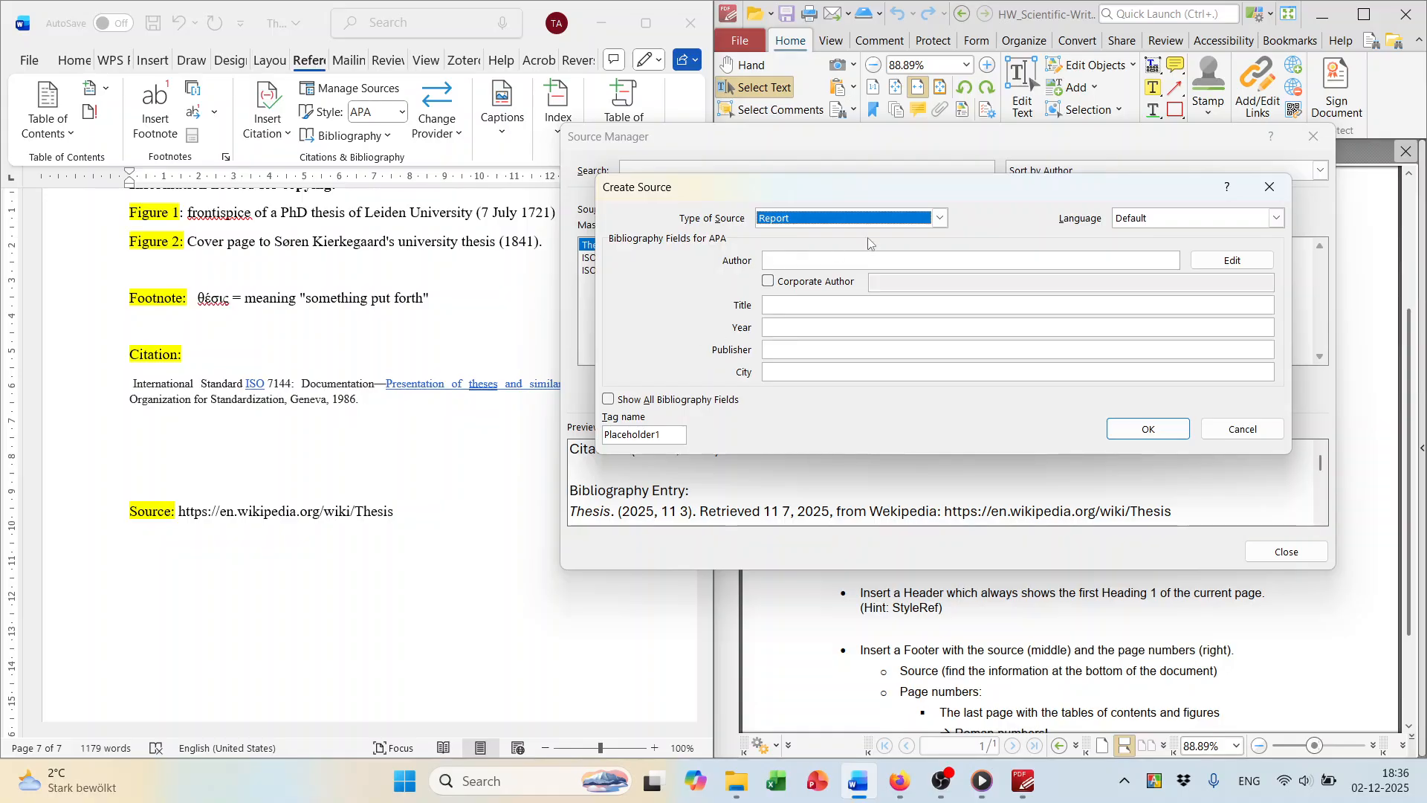
{"action": "left_click", "coordinate": [941, 219]}
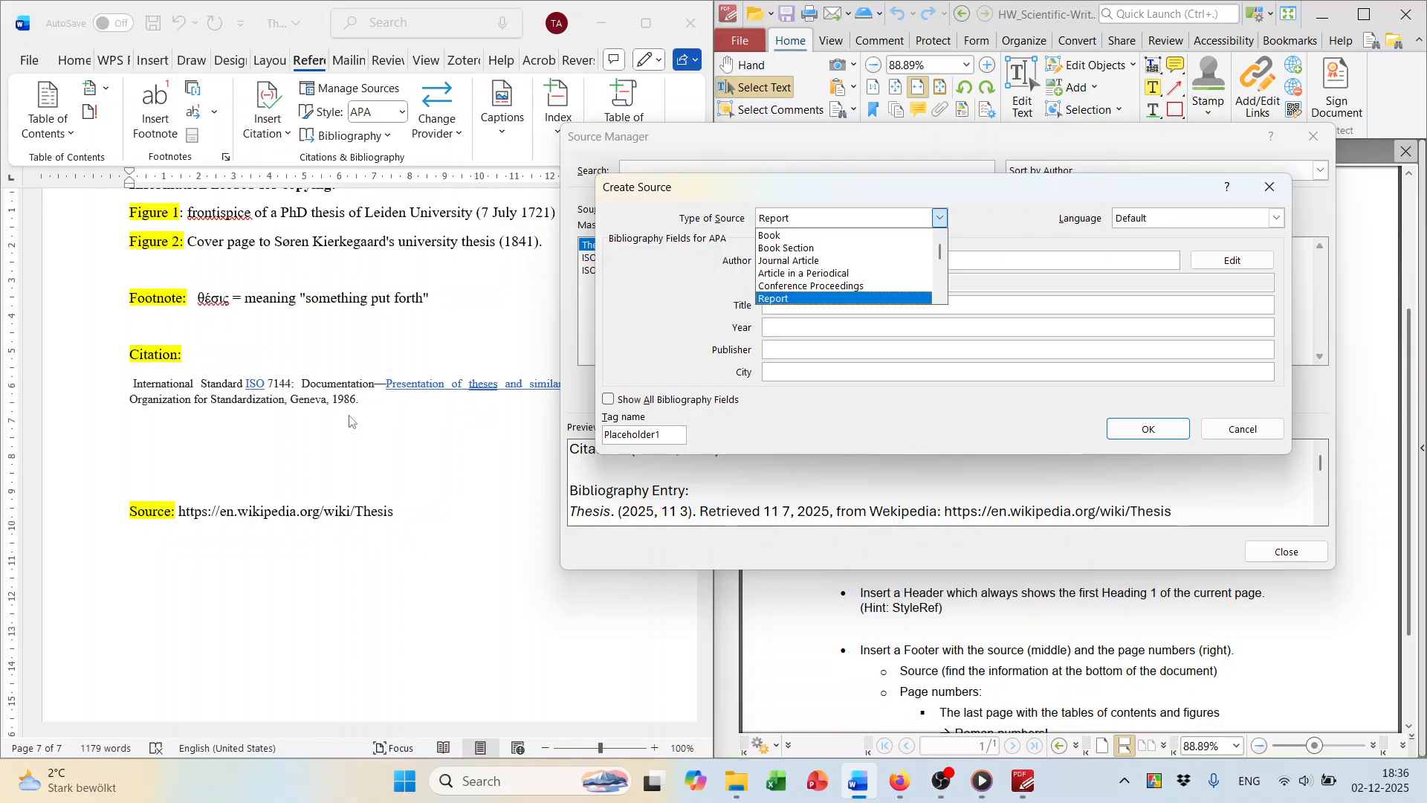
{"action": "left_click", "coordinate": [792, 297]}
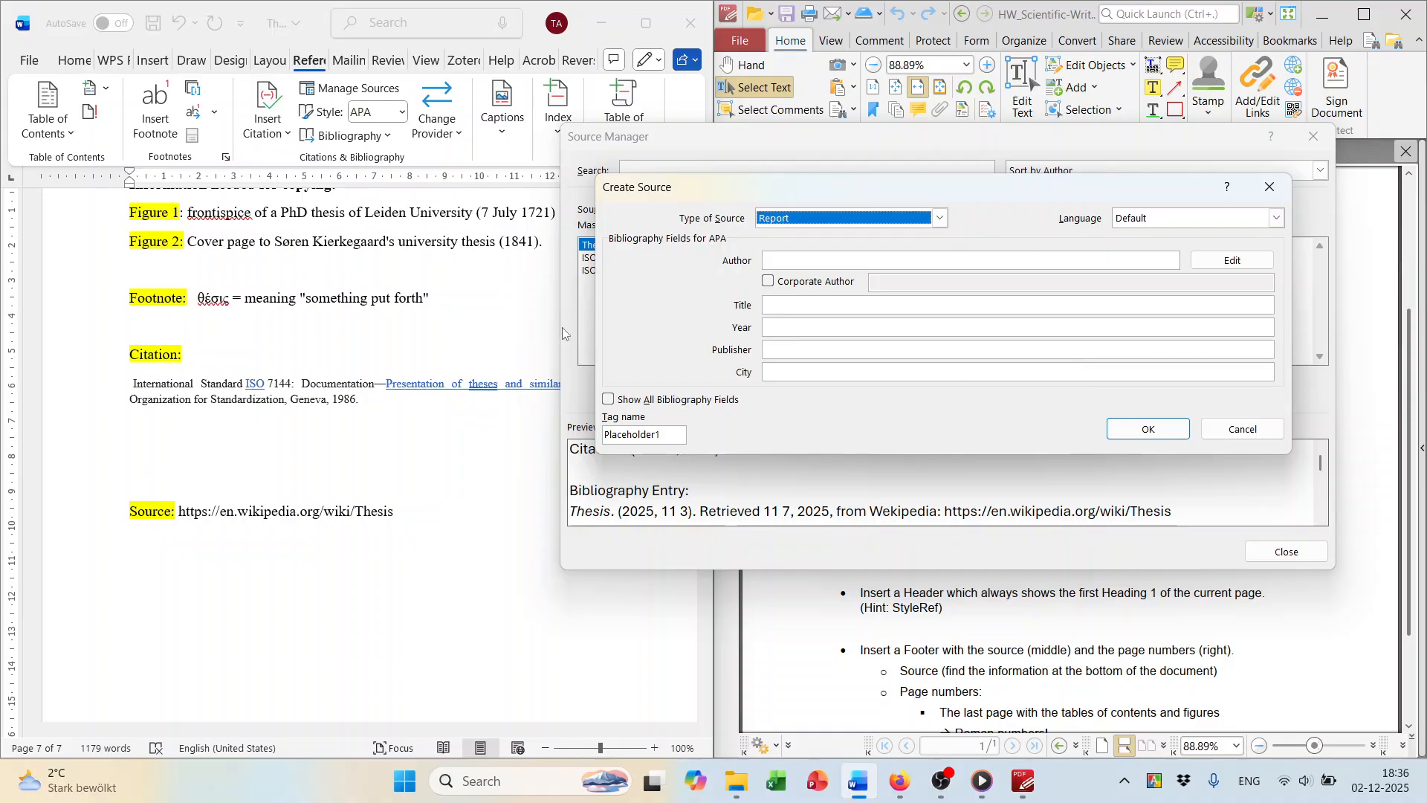
{"action": "left_click_drag", "start_coordinate": [965, 194], "coordinate": [599, 446]}
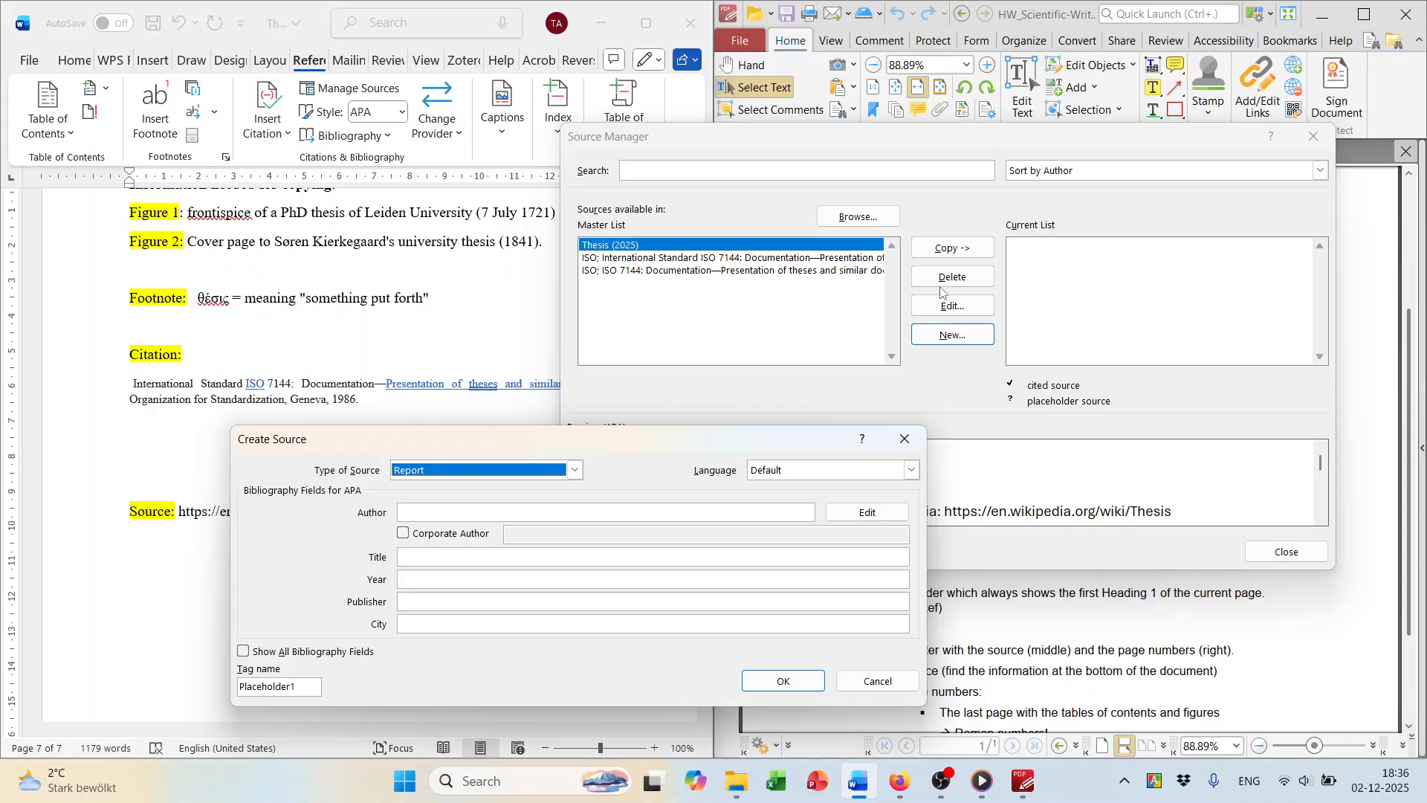
{"action": "left_click", "coordinate": [904, 438]}
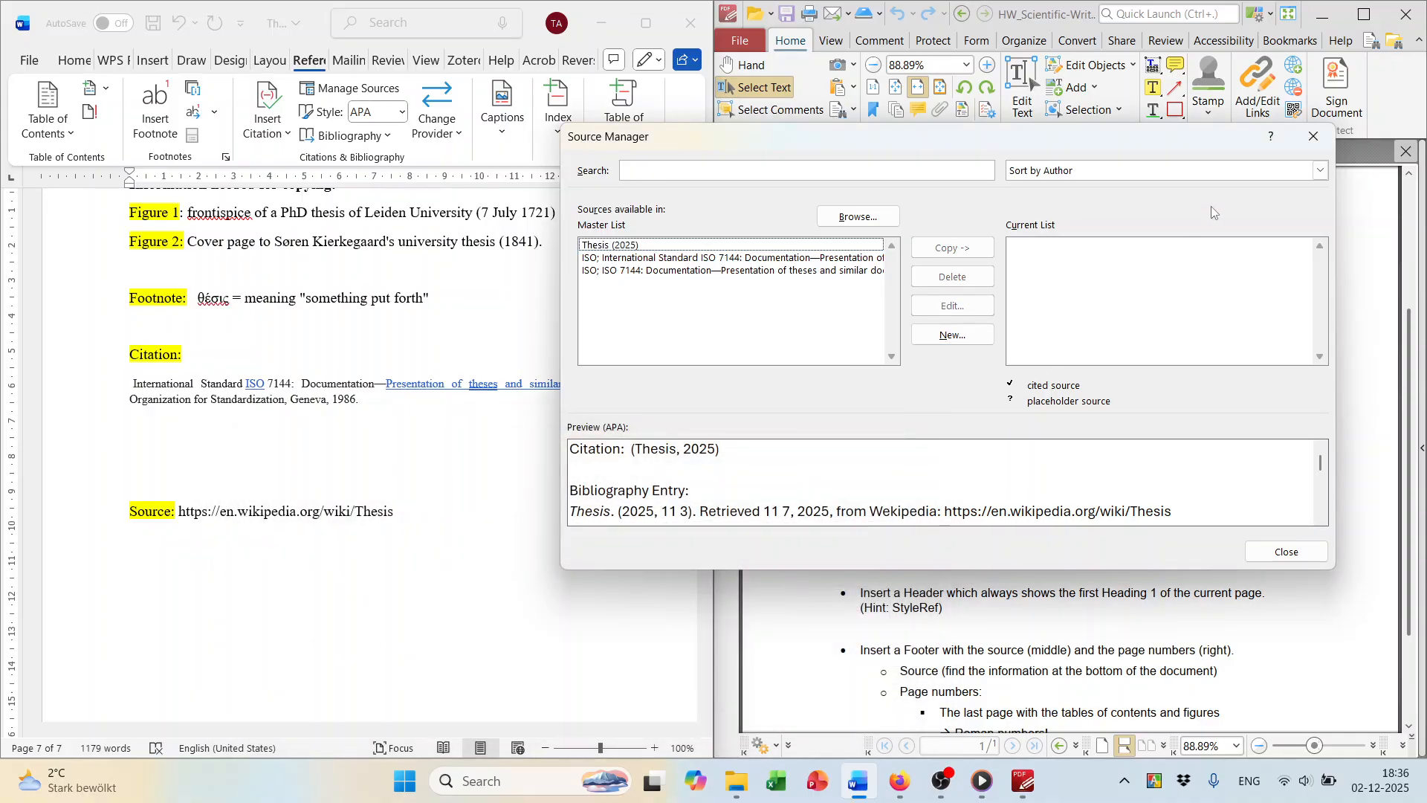
{"action": "left_click", "coordinate": [1314, 137]}
Copy the full ISO 7144 citation and paste it as the title of a new source of type Report.
{"action": "left_click_drag", "start_coordinate": [359, 400], "coordinate": [156, 385]}
{"action": "key", "text": "ctrl+c"}
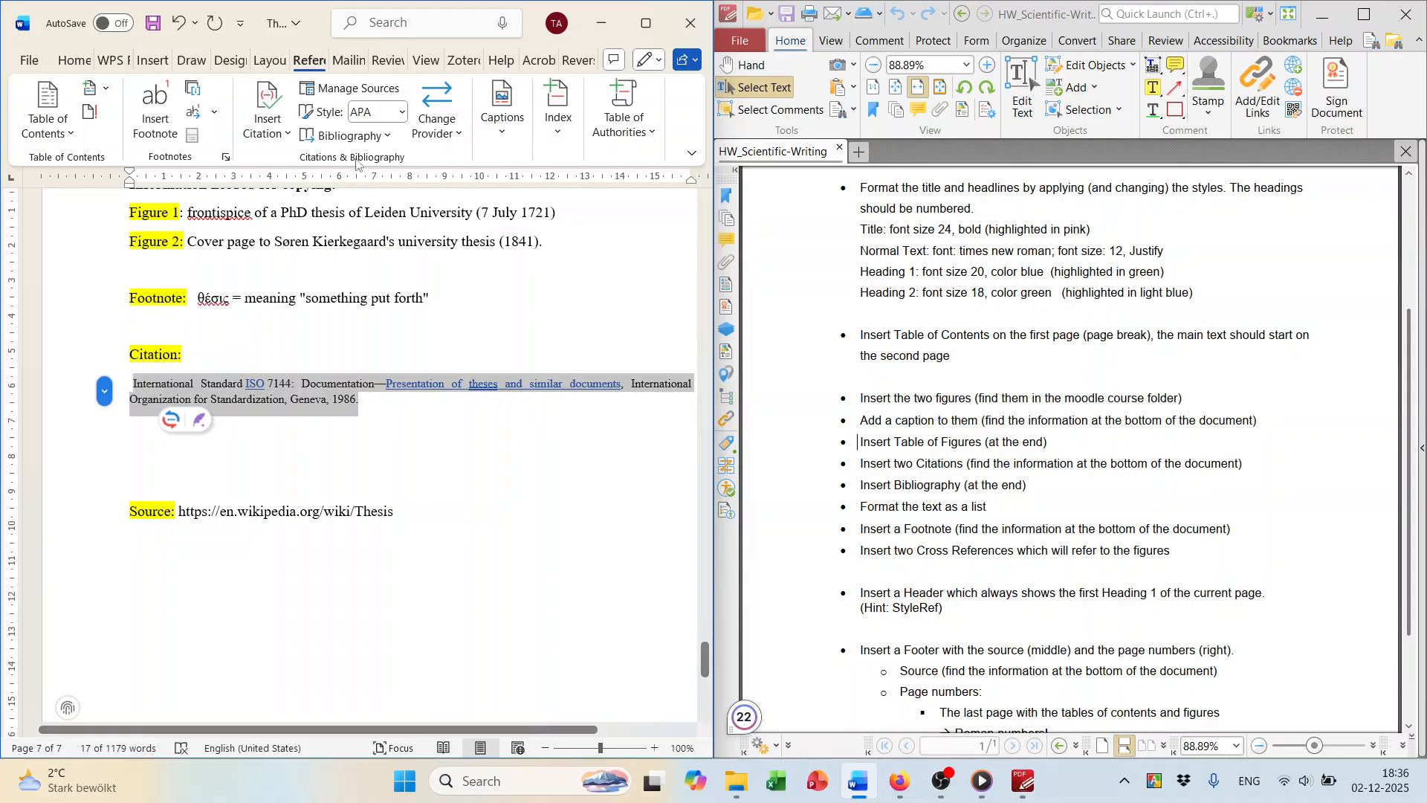
{"action": "left_click", "coordinate": [347, 93]}
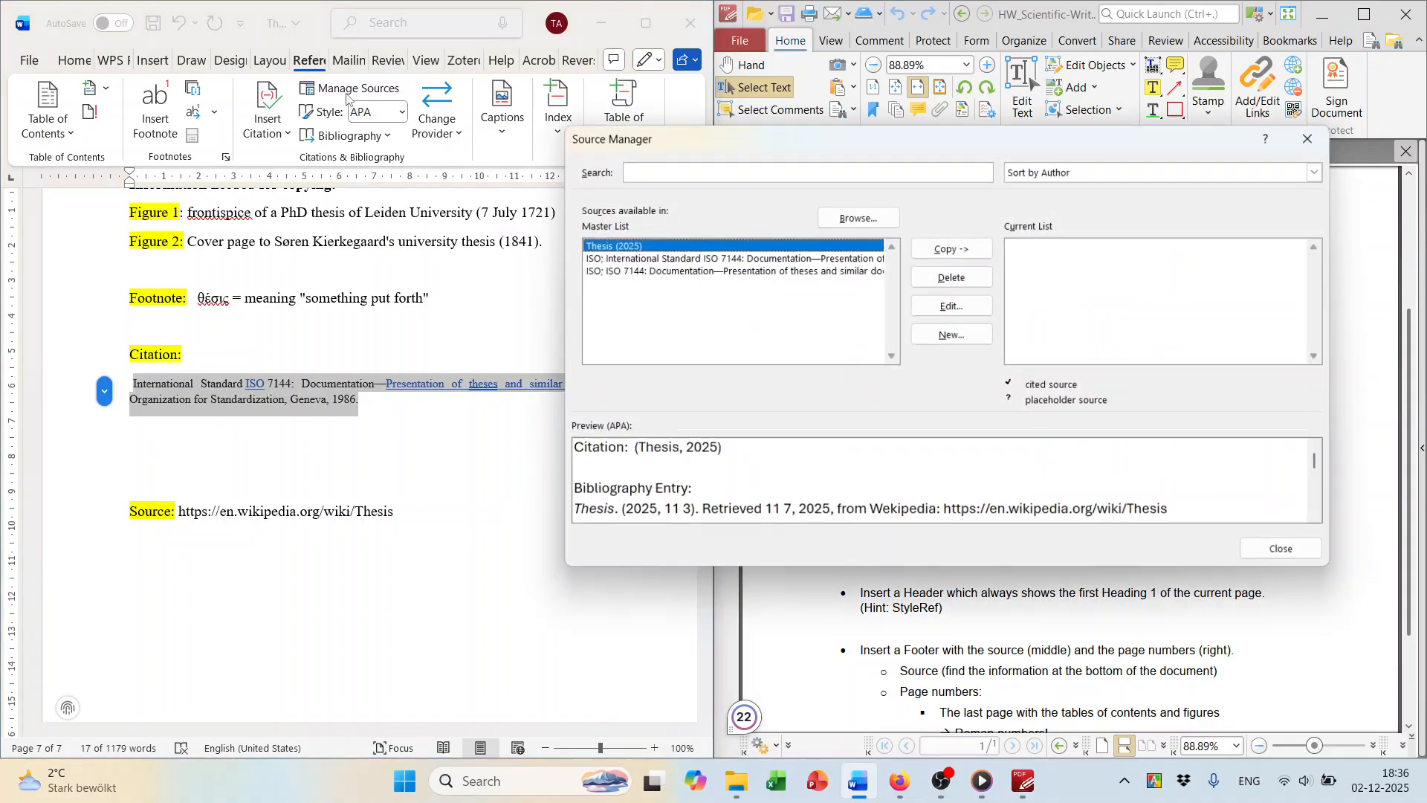
{"action": "left_click", "coordinate": [950, 336]}
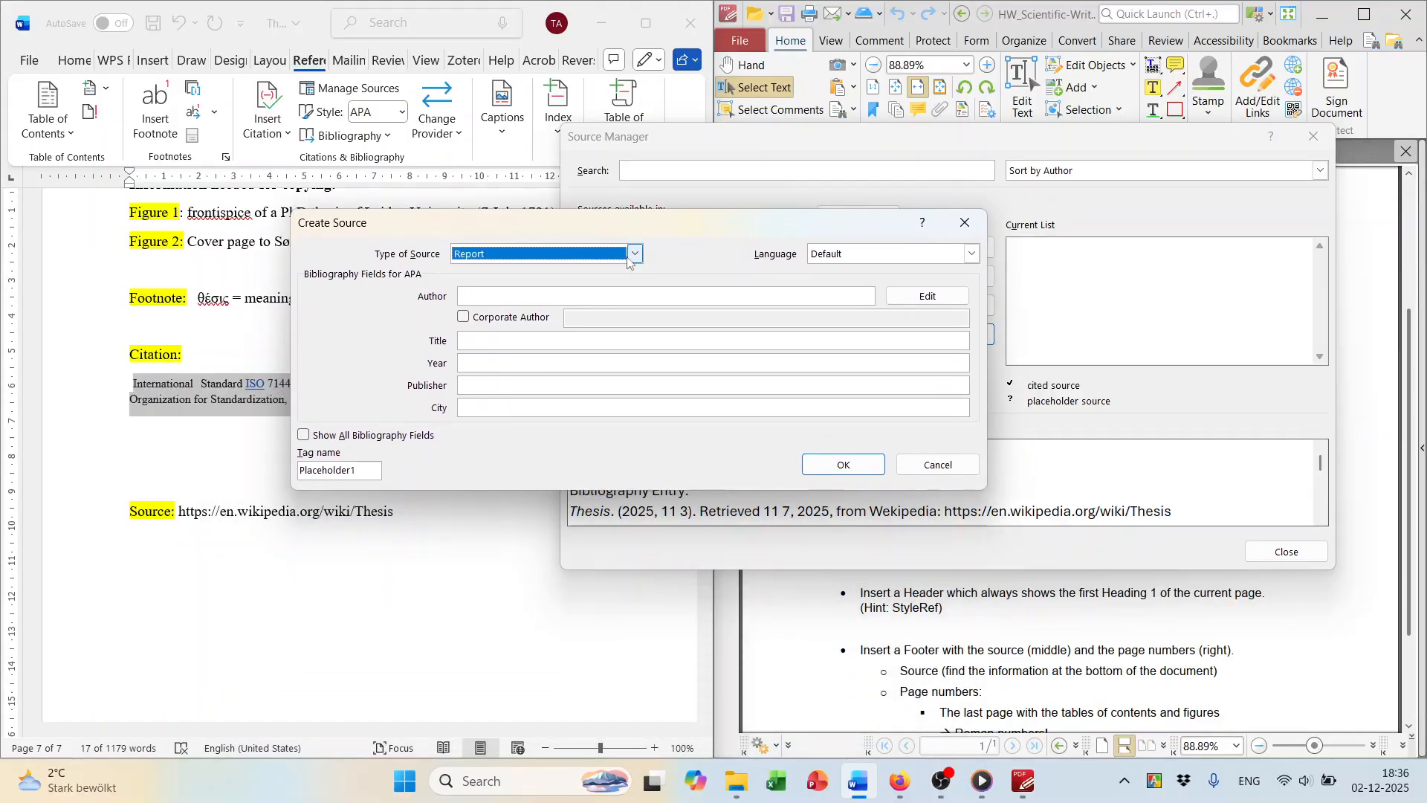
{"action": "left_click", "coordinate": [520, 339]}
{"action": "key", "text": "ctrl+v"}
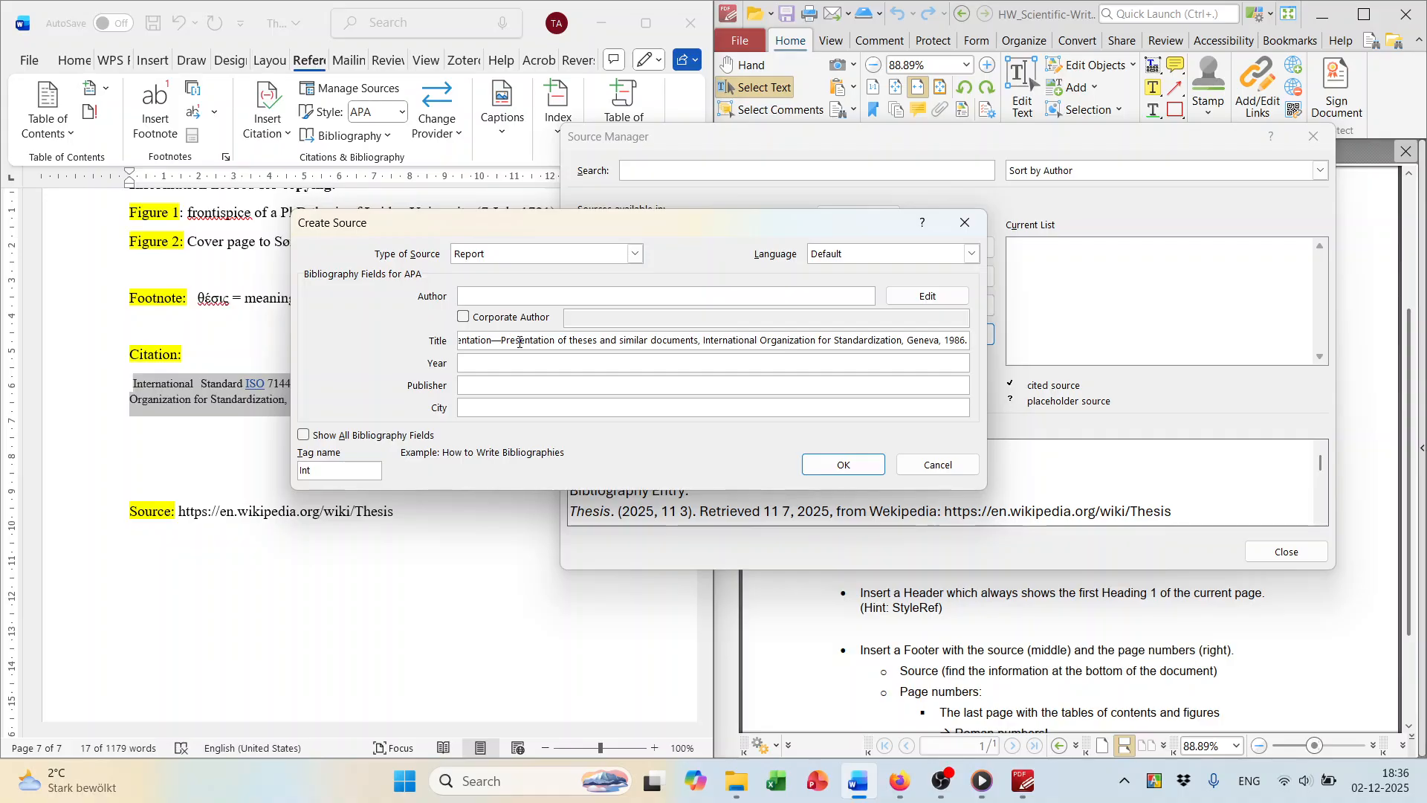
Copy "International Standard ISO 7144" from the source's title into its Author field.
{"action": "left_click_drag", "start_coordinate": [500, 340], "coordinate": [423, 341]}
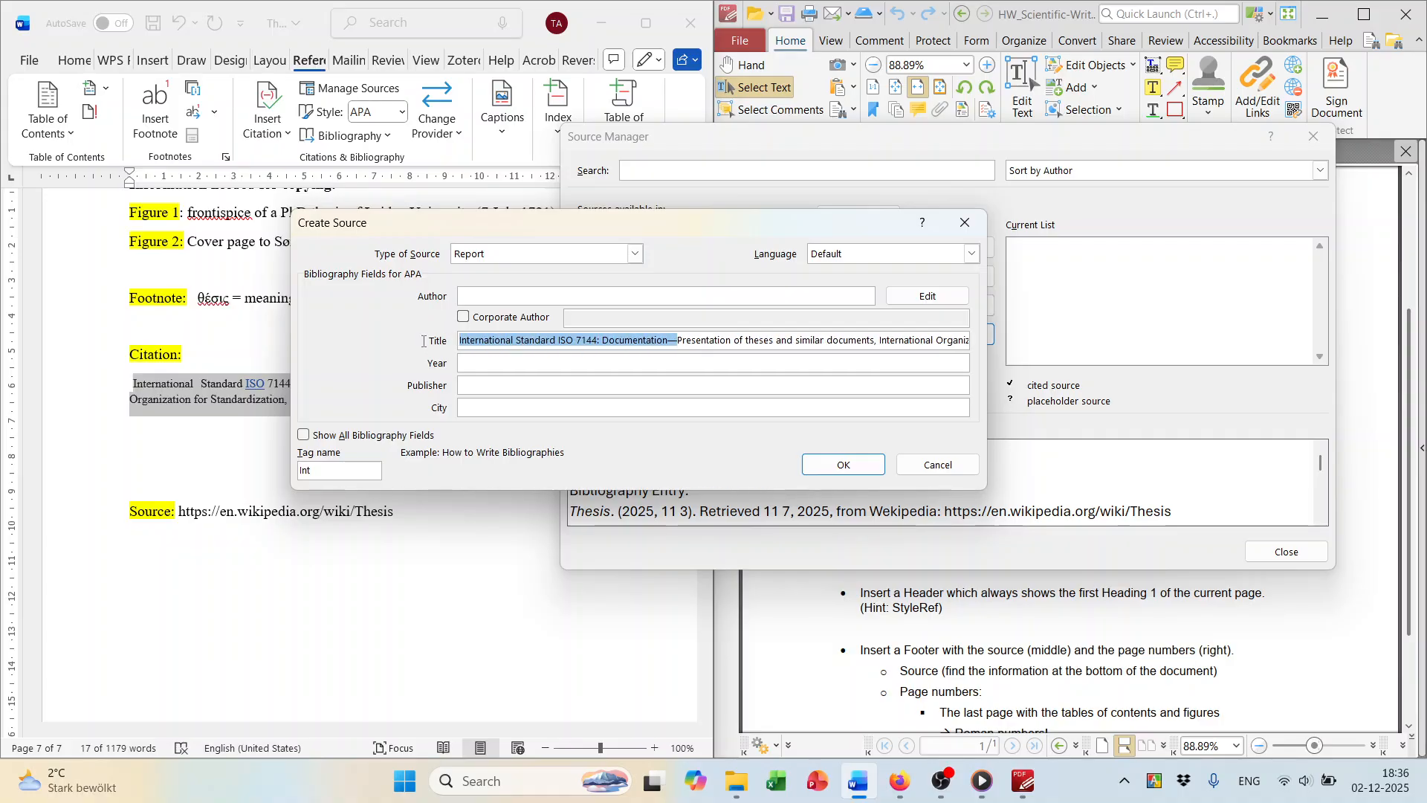
{"action": "left_click", "coordinate": [590, 343]}
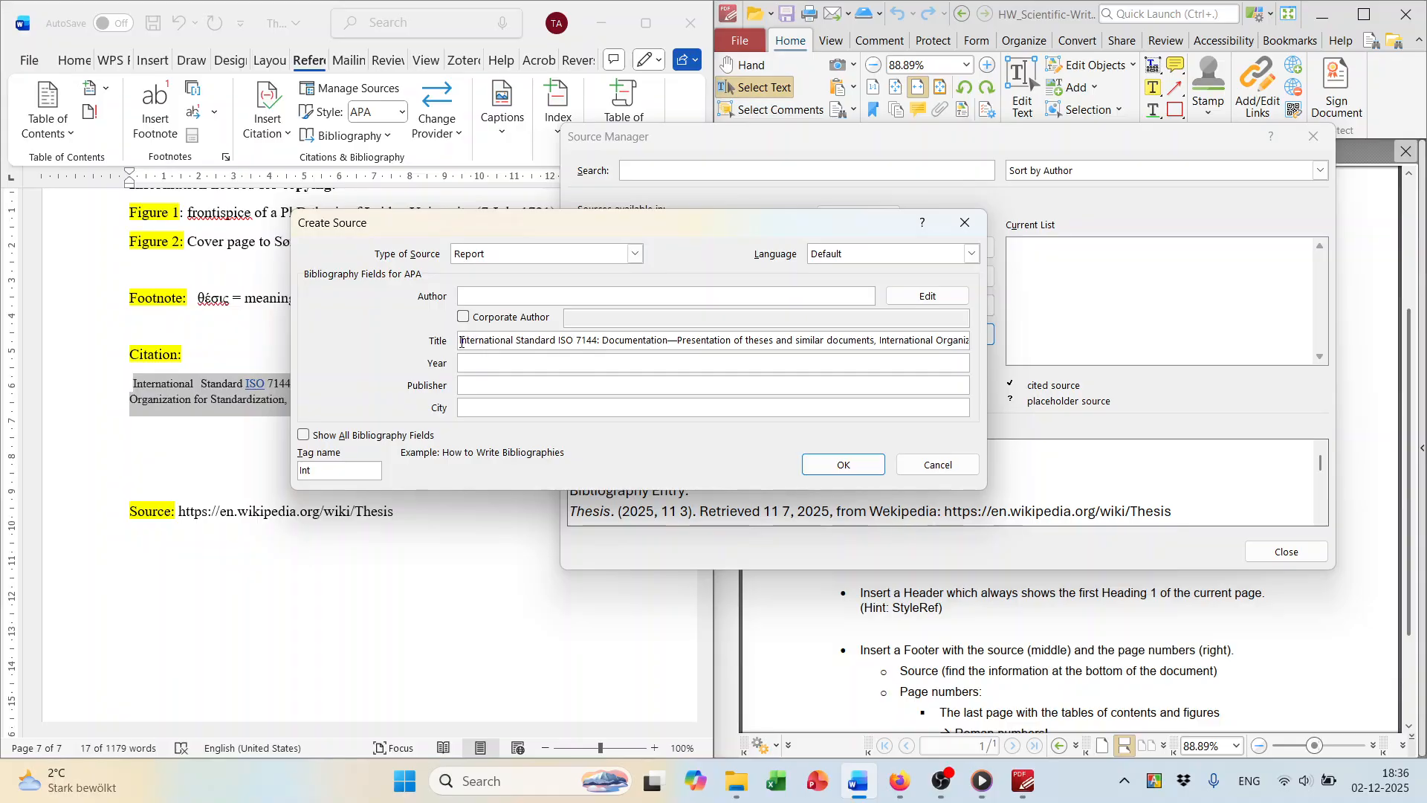
{"action": "left_click_drag", "start_coordinate": [464, 339], "coordinate": [598, 339]}
{"action": "key", "text": "ctrl+c"}
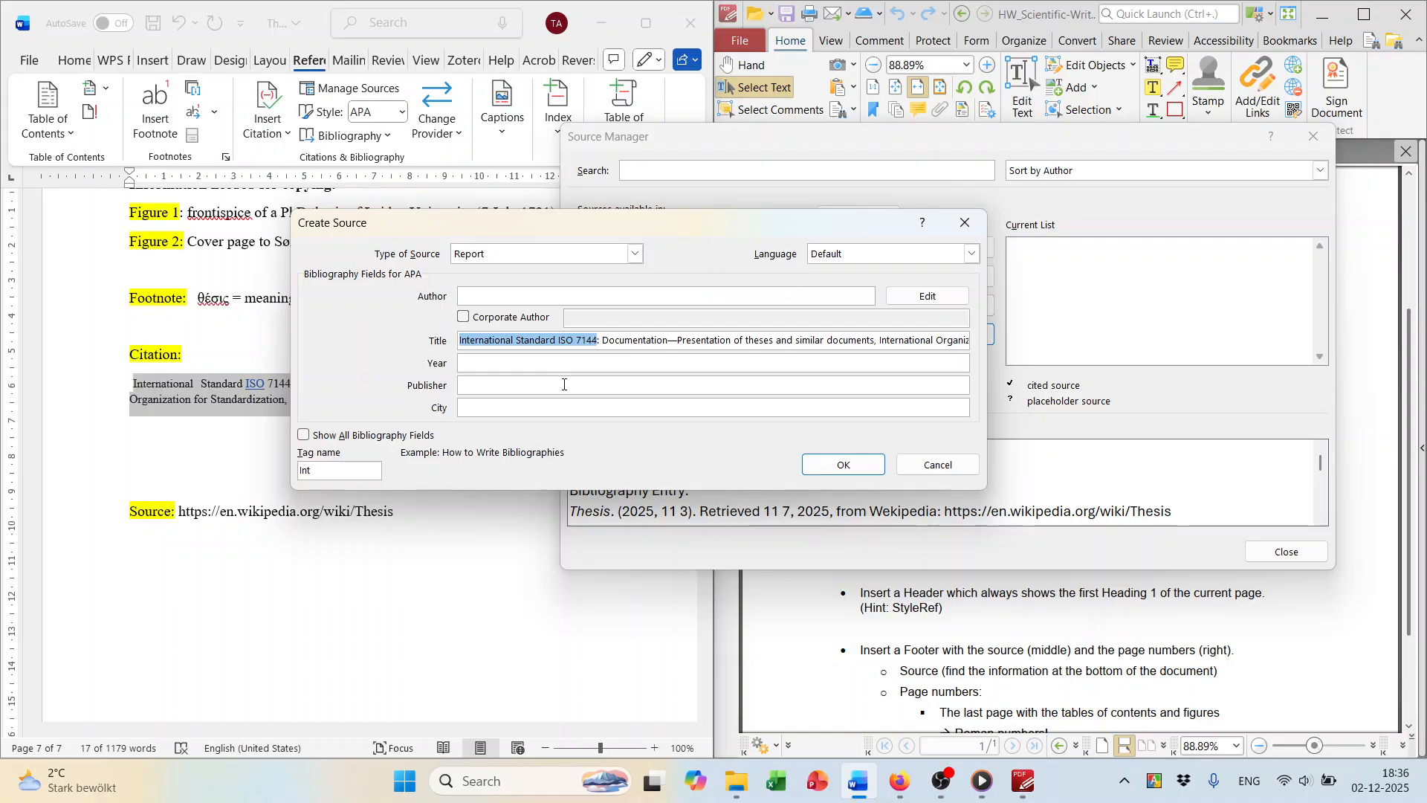
{"action": "left_click", "coordinate": [497, 295]}
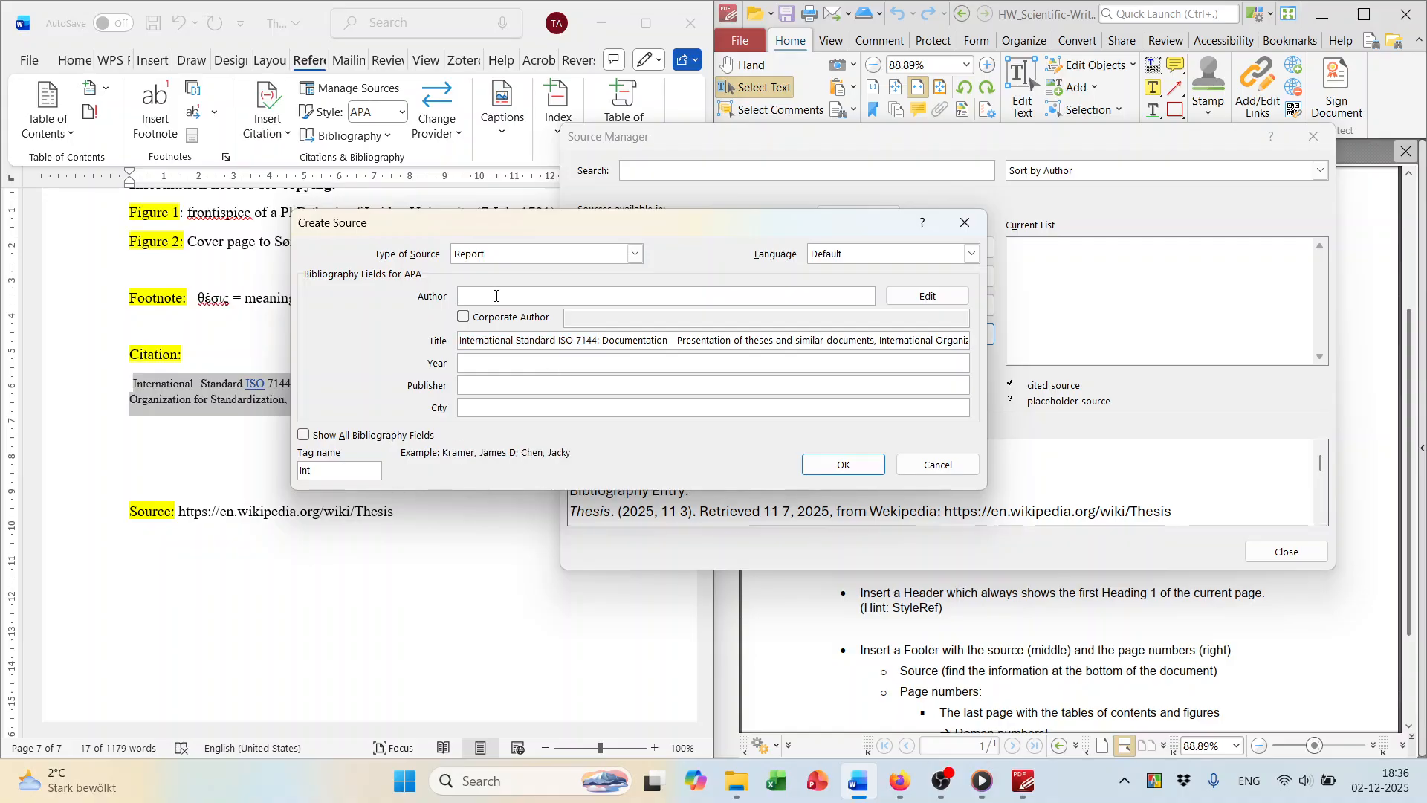
{"action": "key", "text": "ctrl+v"}
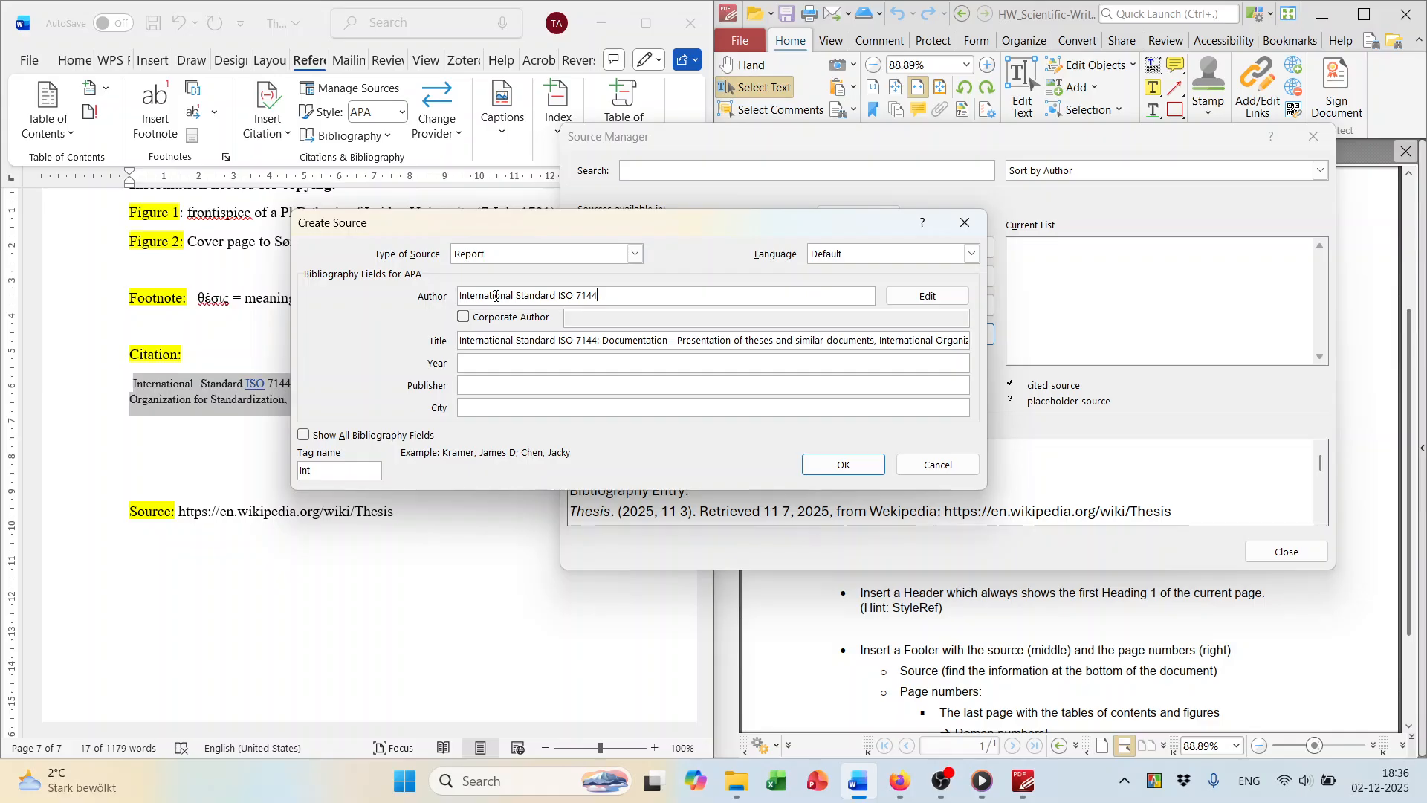
Remove the leading "International Standard ISO 7144:" from the source's title.
{"action": "left_click_drag", "start_coordinate": [599, 341], "coordinate": [455, 347]}
{"action": "left_click", "coordinate": [600, 340]}
{"action": "left_click_drag", "start_coordinate": [601, 341], "coordinate": [452, 346]}
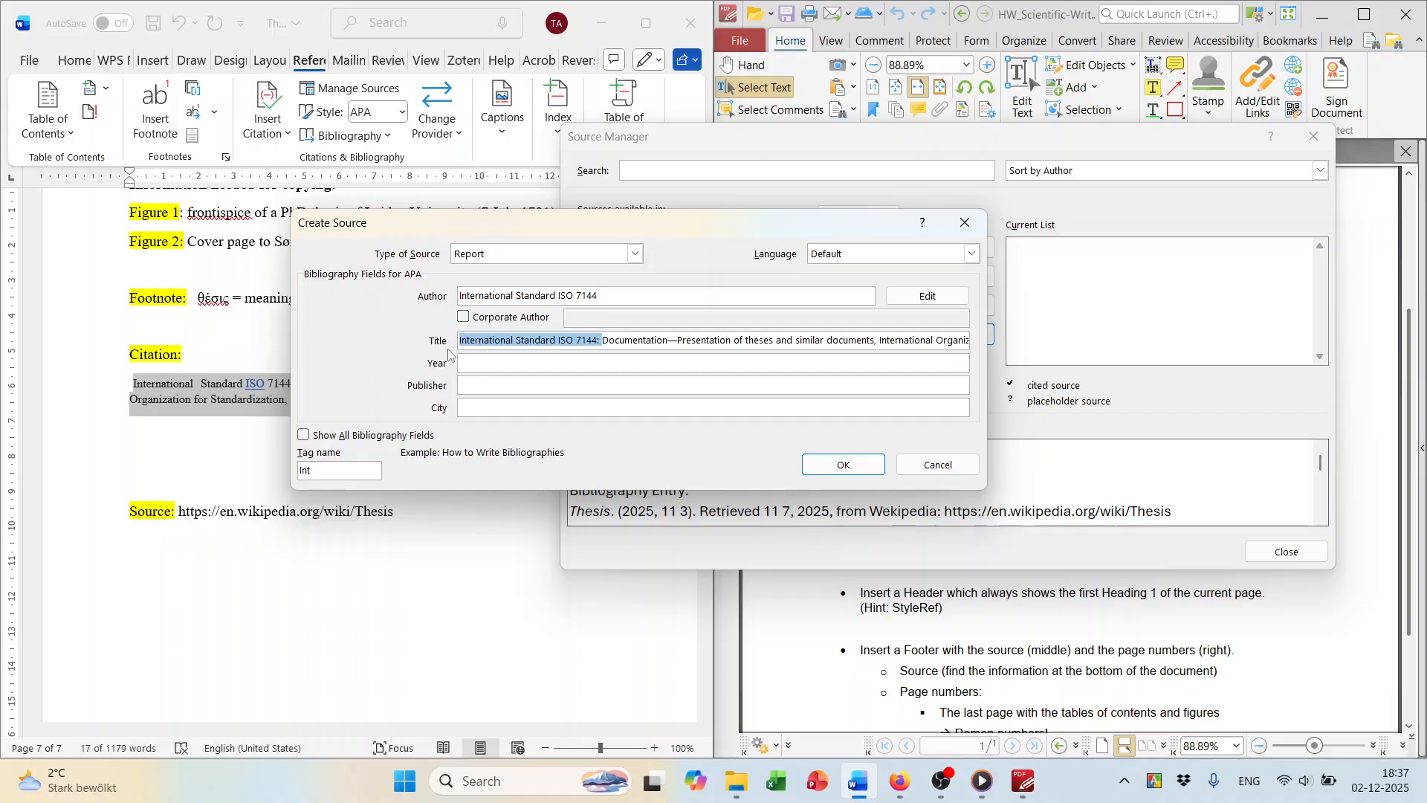
{"action": "key", "text": "BackSpace"}
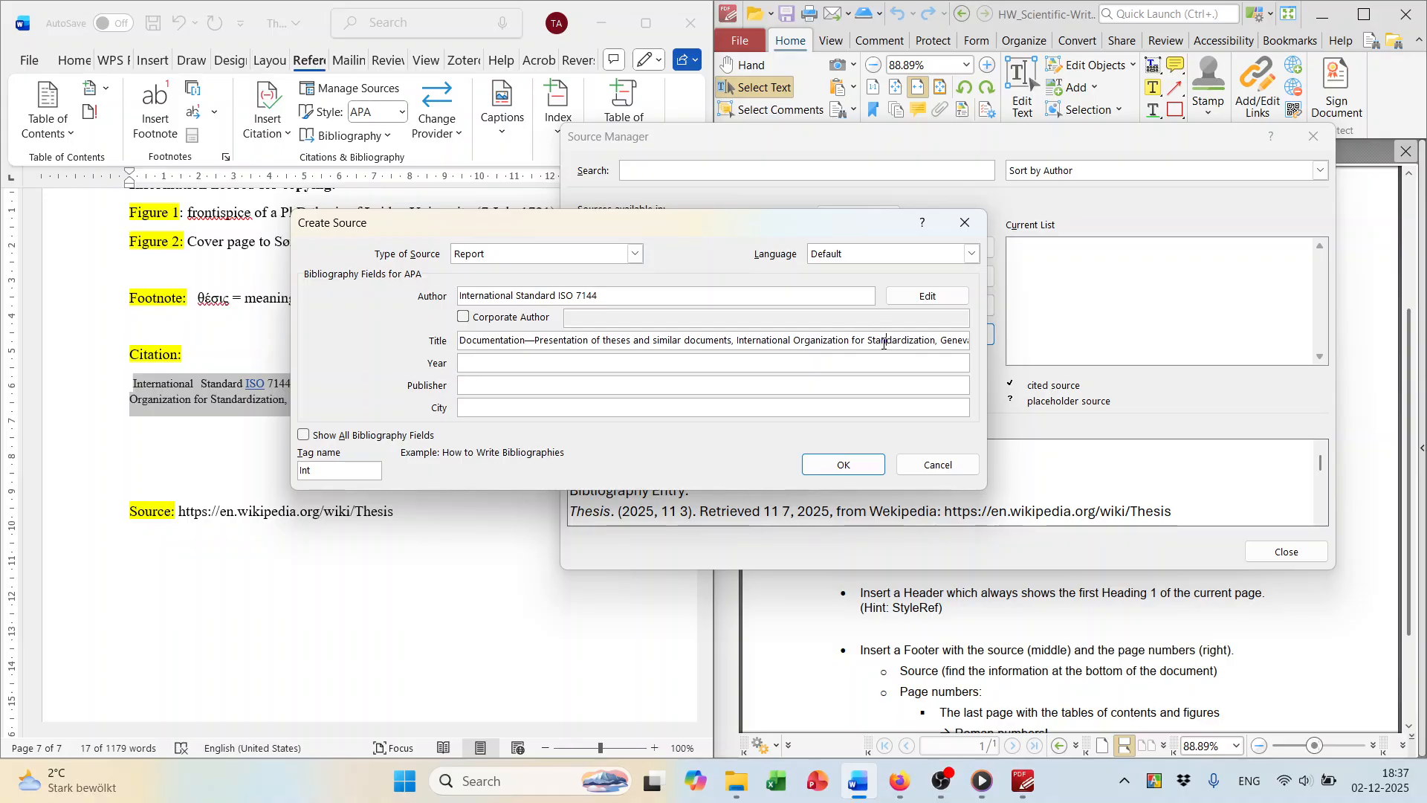
Move the year 1986 from the end of the source's title into the Year field.
{"action": "key", "text": "Right"}
{"action": "key", "text": "Right"}
{"action": "key", "text": "Right"}
{"action": "key", "text": "Right"}
{"action": "key", "text": "Right"}
{"action": "key", "text": "Right"}
{"action": "key", "text": "Right"}
{"action": "key", "text": "Right"}
{"action": "key", "text": "Right"}
{"action": "key", "text": "Right"}
{"action": "key", "text": "Right"}
{"action": "key", "text": "Right"}
{"action": "key", "text": "Right"}
{"action": "key", "text": "Right"}
{"action": "key", "text": "Right"}
{"action": "key", "text": "Right"}
{"action": "key", "text": "Right"}
{"action": "key", "text": "Right"}
{"action": "key", "text": "Right"}
{"action": "key", "text": "Right"}
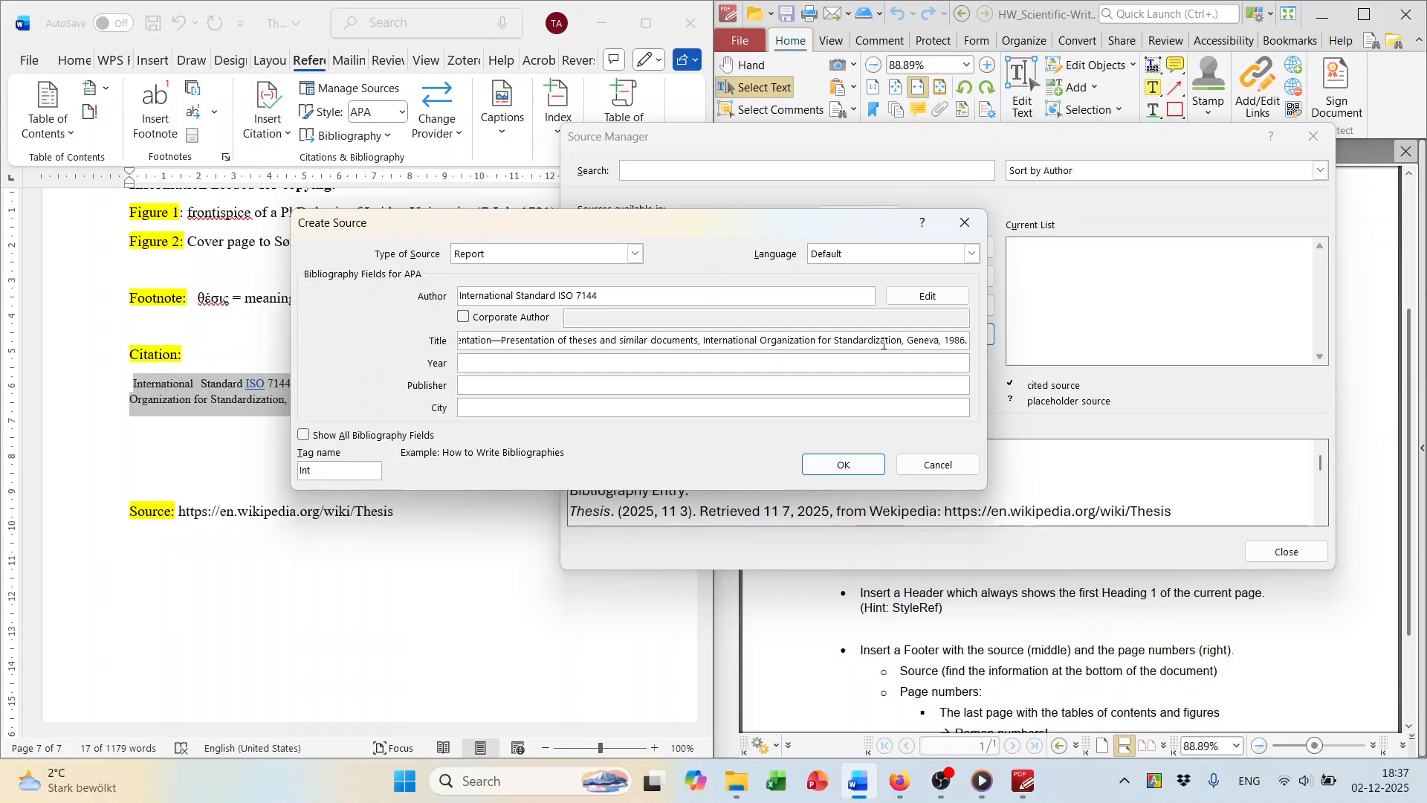
{"action": "left_click_drag", "start_coordinate": [969, 340], "coordinate": [947, 338]}
{"action": "key", "text": "ctrl+c"}
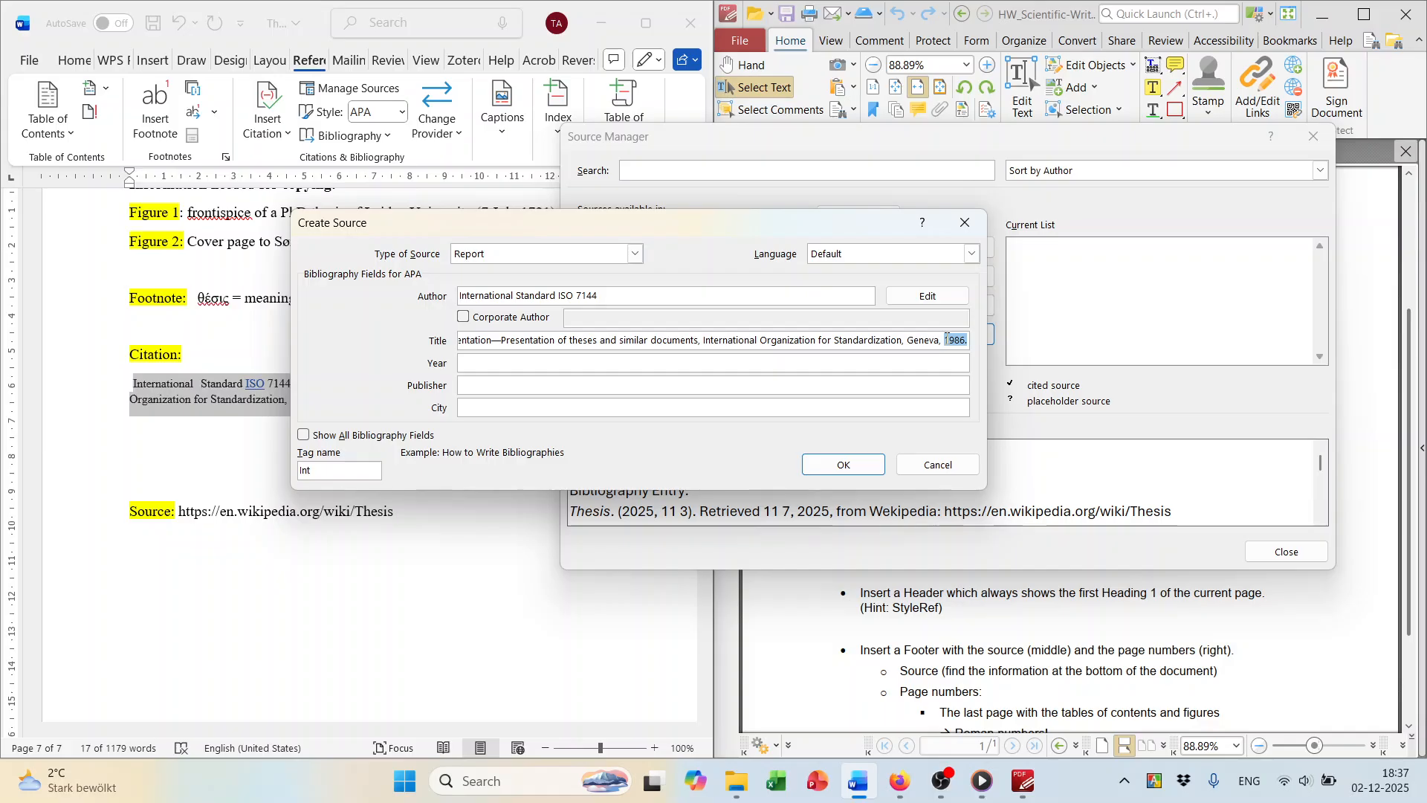
{"action": "key", "text": "BackSpace"}
{"action": "left_click", "coordinate": [550, 363]}
{"action": "key", "text": "ctrl+v"}
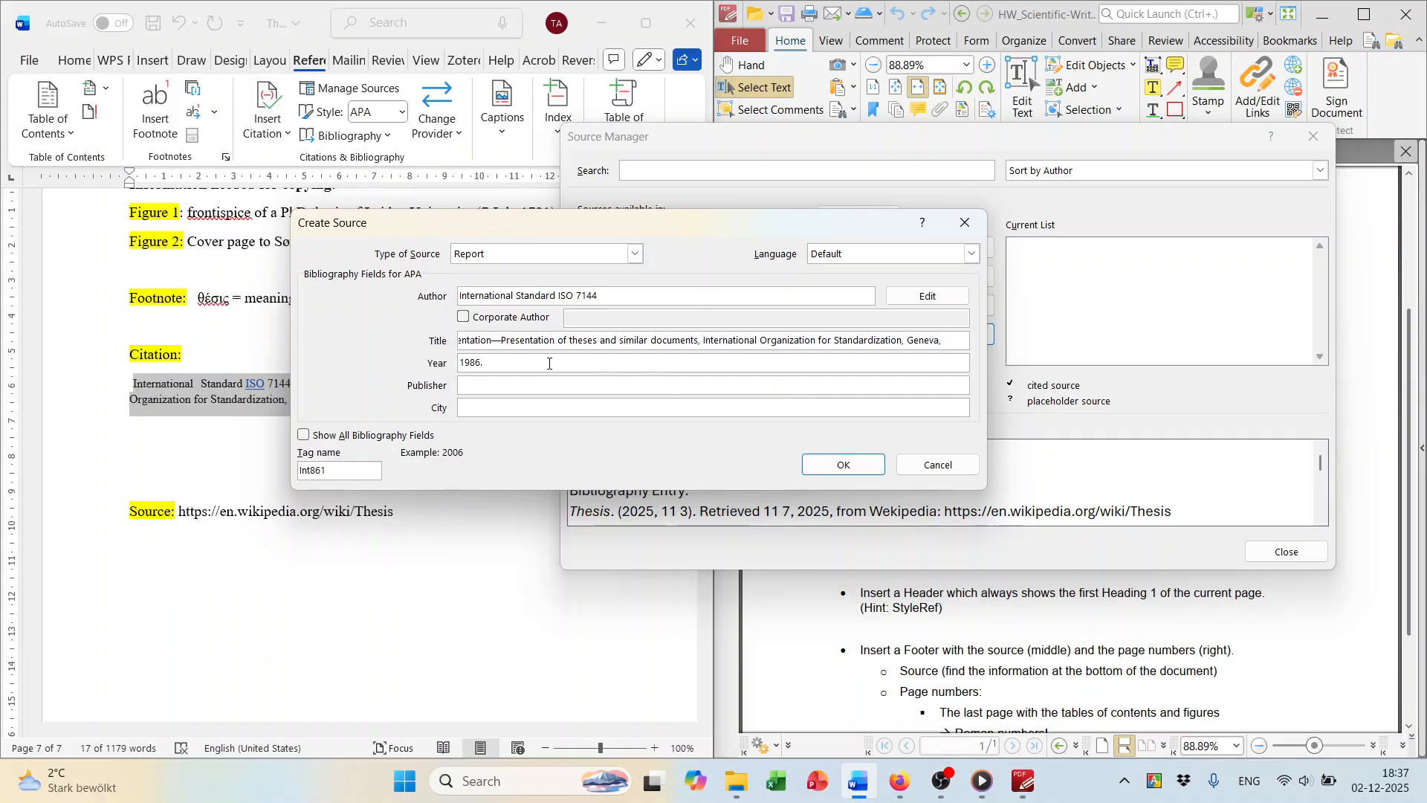
Move "International Organization for Standardization" from the source's title into the Publisher field, leaving the year as 1986 without a period.
{"action": "left_click", "coordinate": [704, 341]}
{"action": "left_click_drag", "start_coordinate": [704, 341], "coordinate": [902, 351]}
{"action": "key", "text": "ctrl+c"}
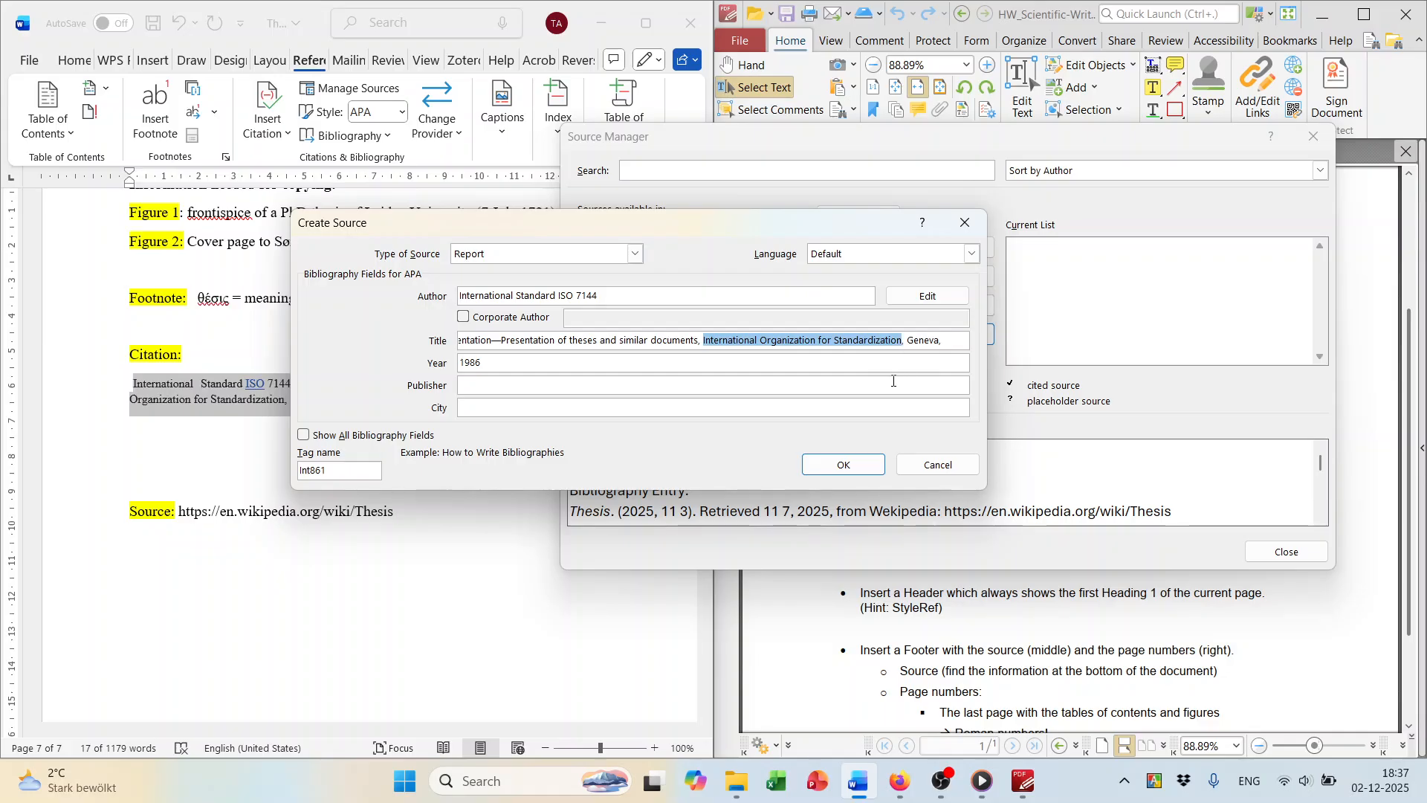
{"action": "key", "text": "BackSpace"}
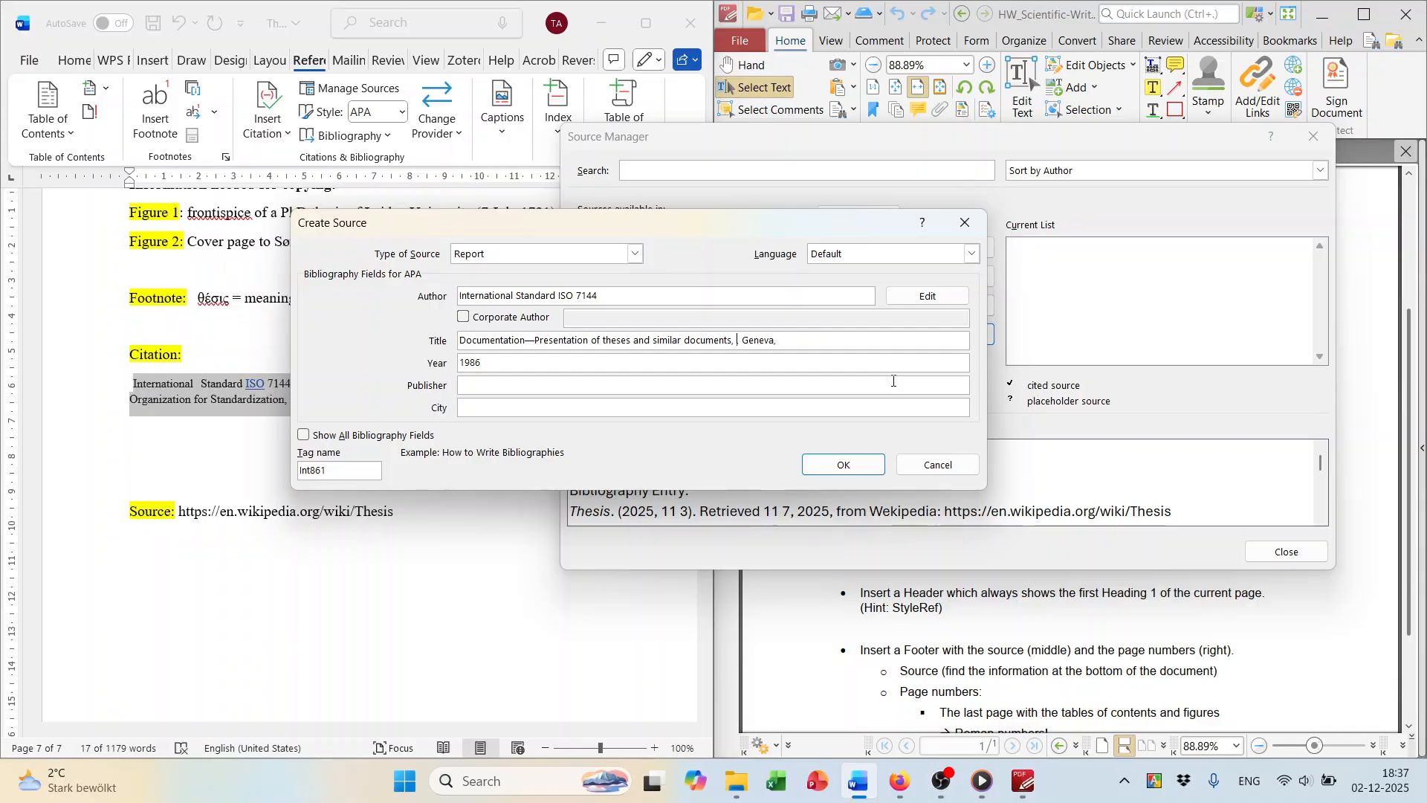
{"action": "left_click", "coordinate": [496, 386]}
{"action": "key", "text": "ctrl+v"}
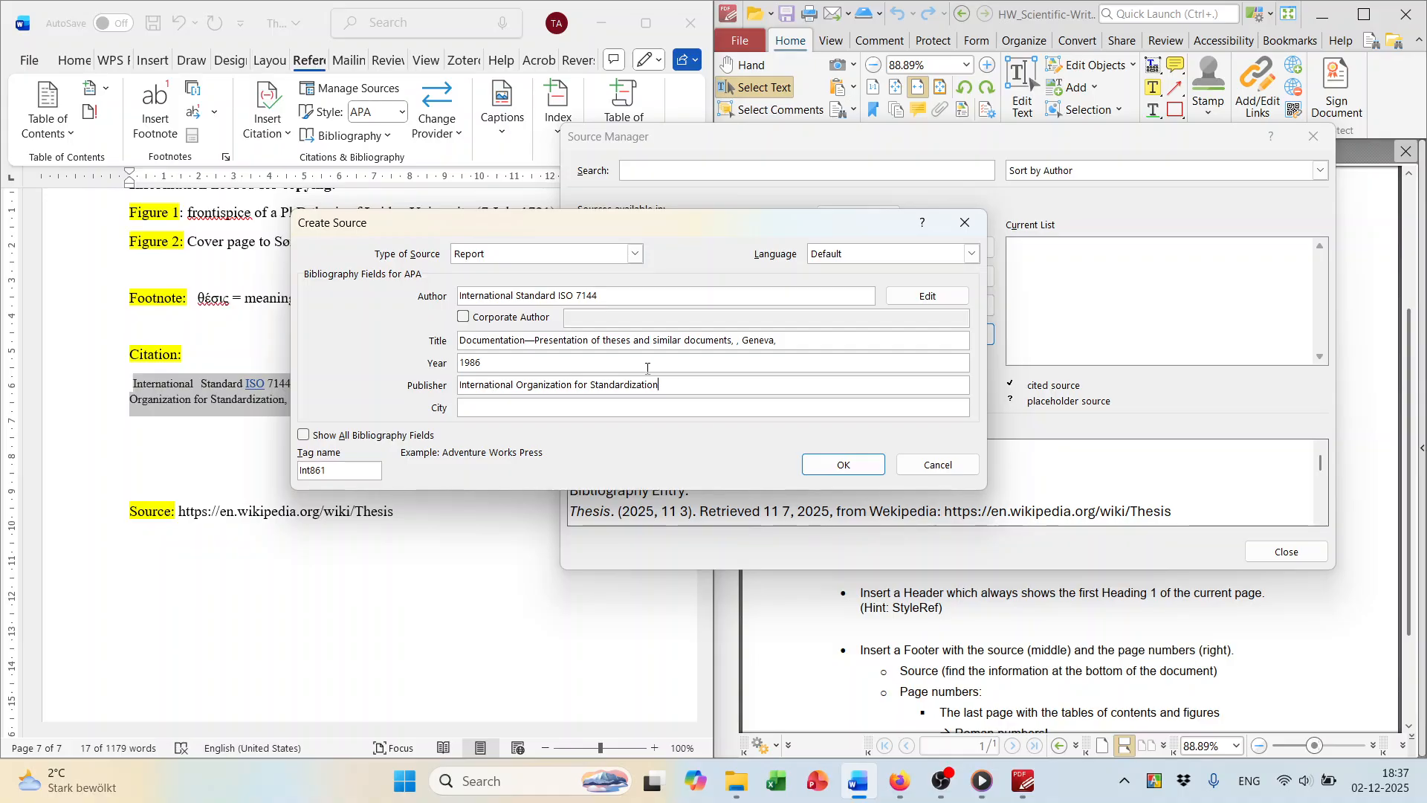
Move "Geneva" from the title into the City field, clear the title's leftover commas, and save the source.
{"action": "left_click", "coordinate": [776, 343]}
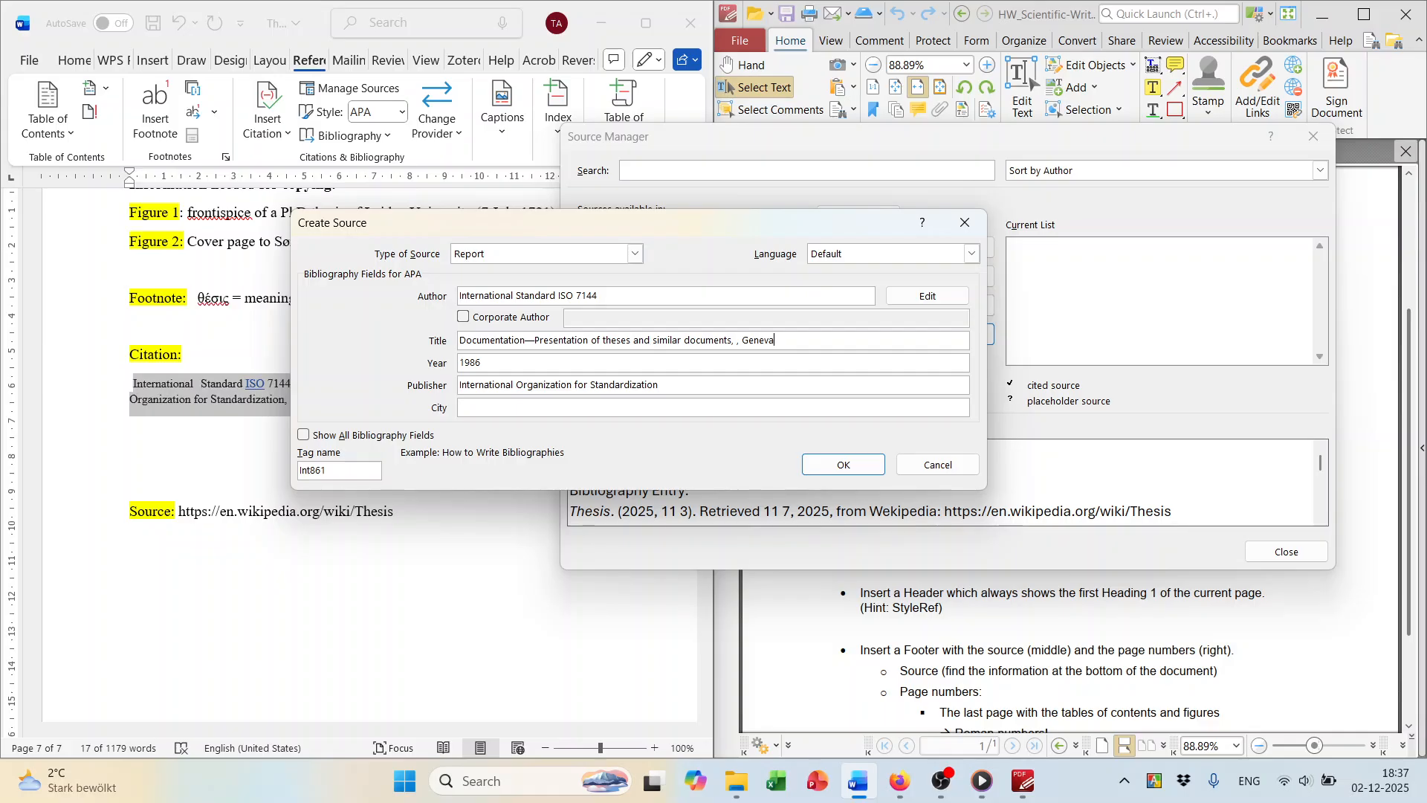
{"action": "left_click_drag", "start_coordinate": [776, 341], "coordinate": [745, 353]}
{"action": "key", "text": "ctrl+x"}
{"action": "left_click", "coordinate": [506, 409]}
{"action": "key", "text": "ctrl+v"}
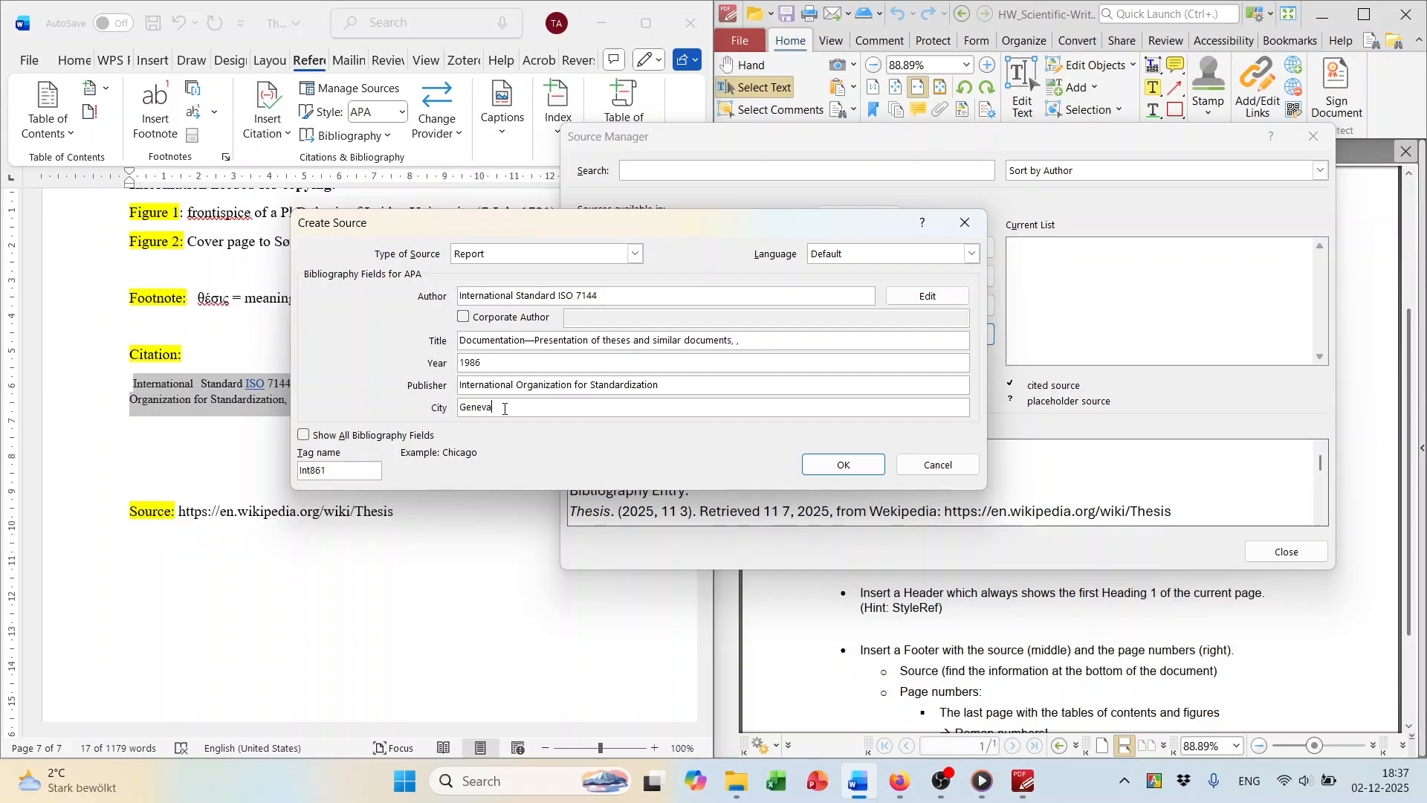
{"action": "left_click", "coordinate": [752, 344]}
{"action": "left_click", "coordinate": [842, 465]}
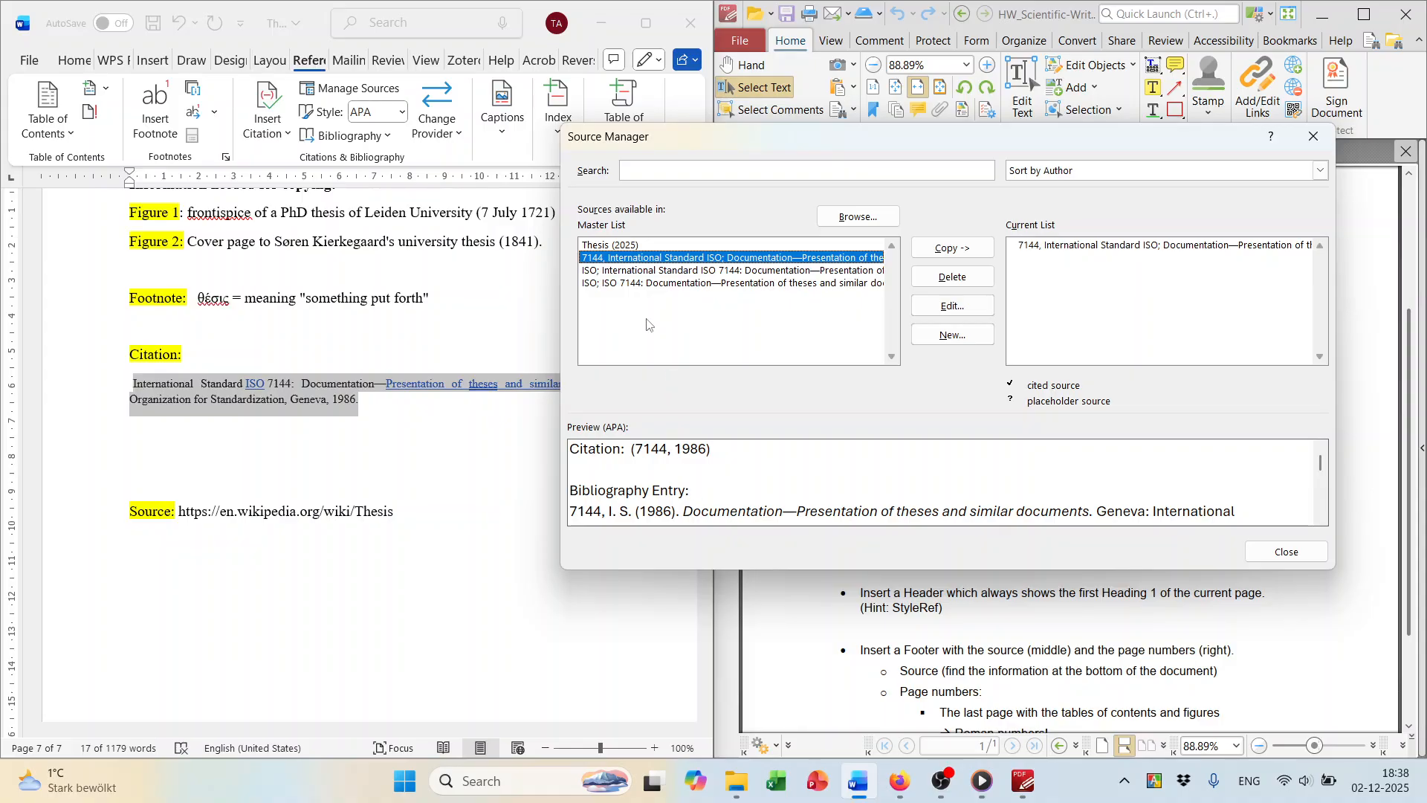
Compare the APA previews of the Thesis (2025) source and the new ISO 7144 source in the master list.
{"action": "left_click", "coordinate": [628, 246]}
{"action": "left_click", "coordinate": [628, 258]}
{"action": "left_click", "coordinate": [632, 246]}
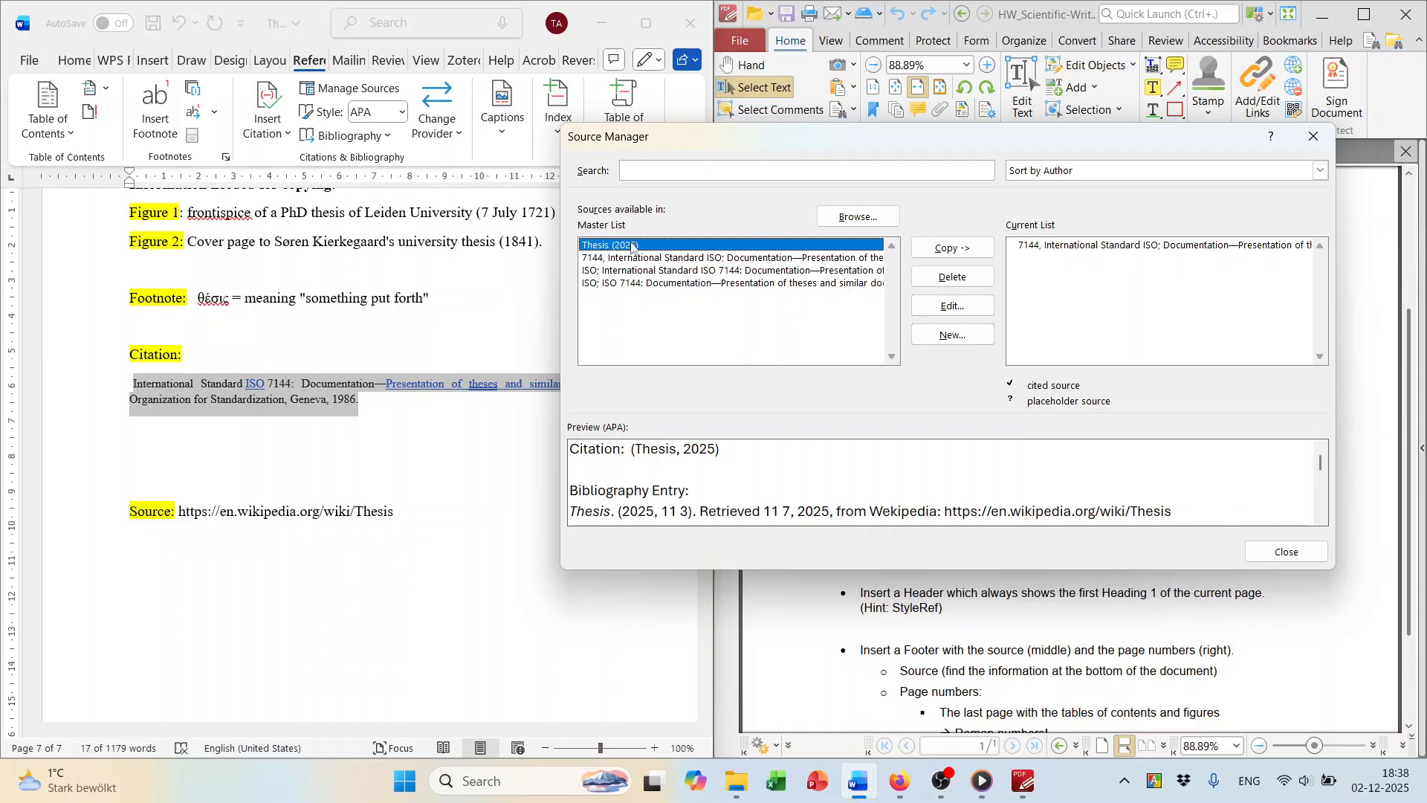
{"action": "left_click", "coordinate": [636, 258]}
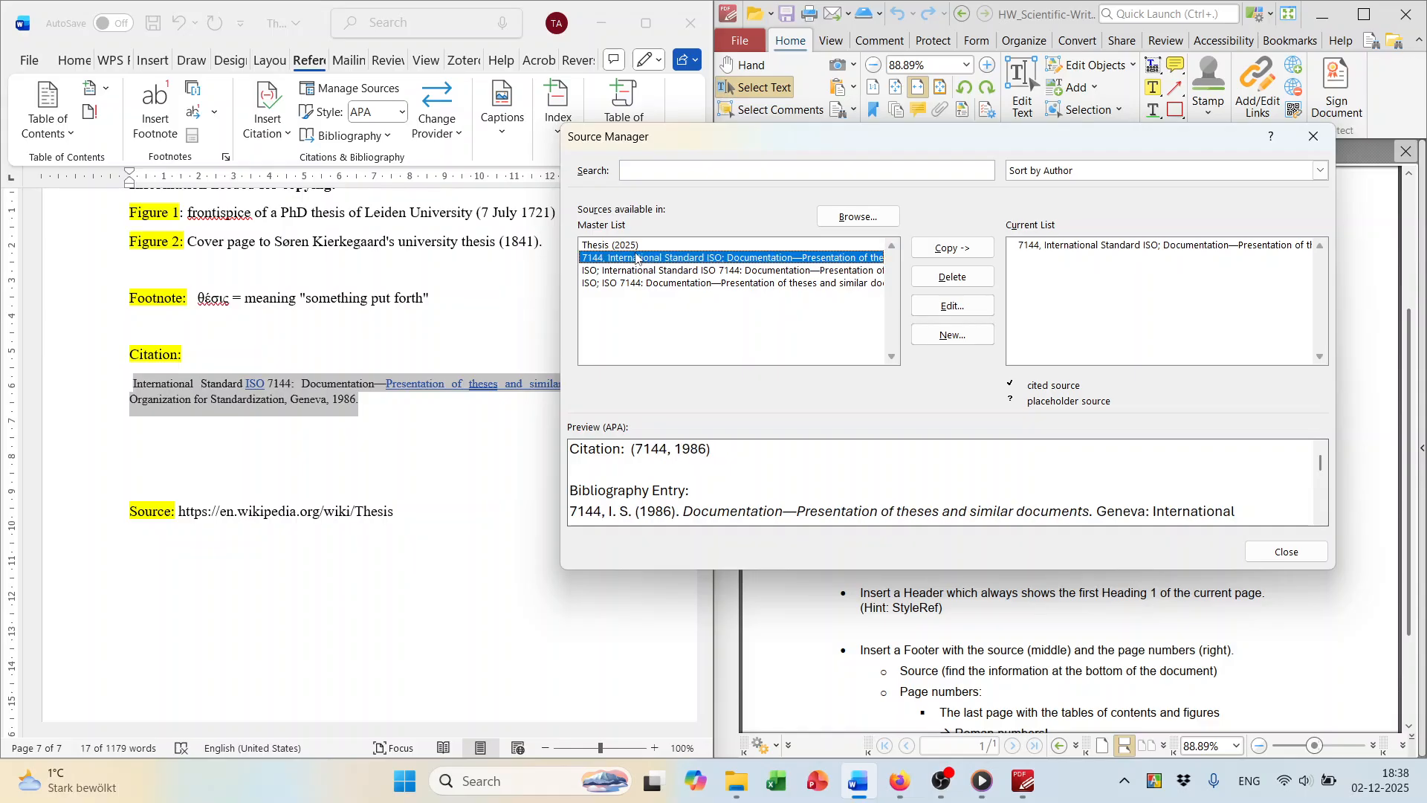
Check the APA preview of the source authored by ISO in the master list and close the source manager.
{"action": "left_click", "coordinate": [942, 780]}
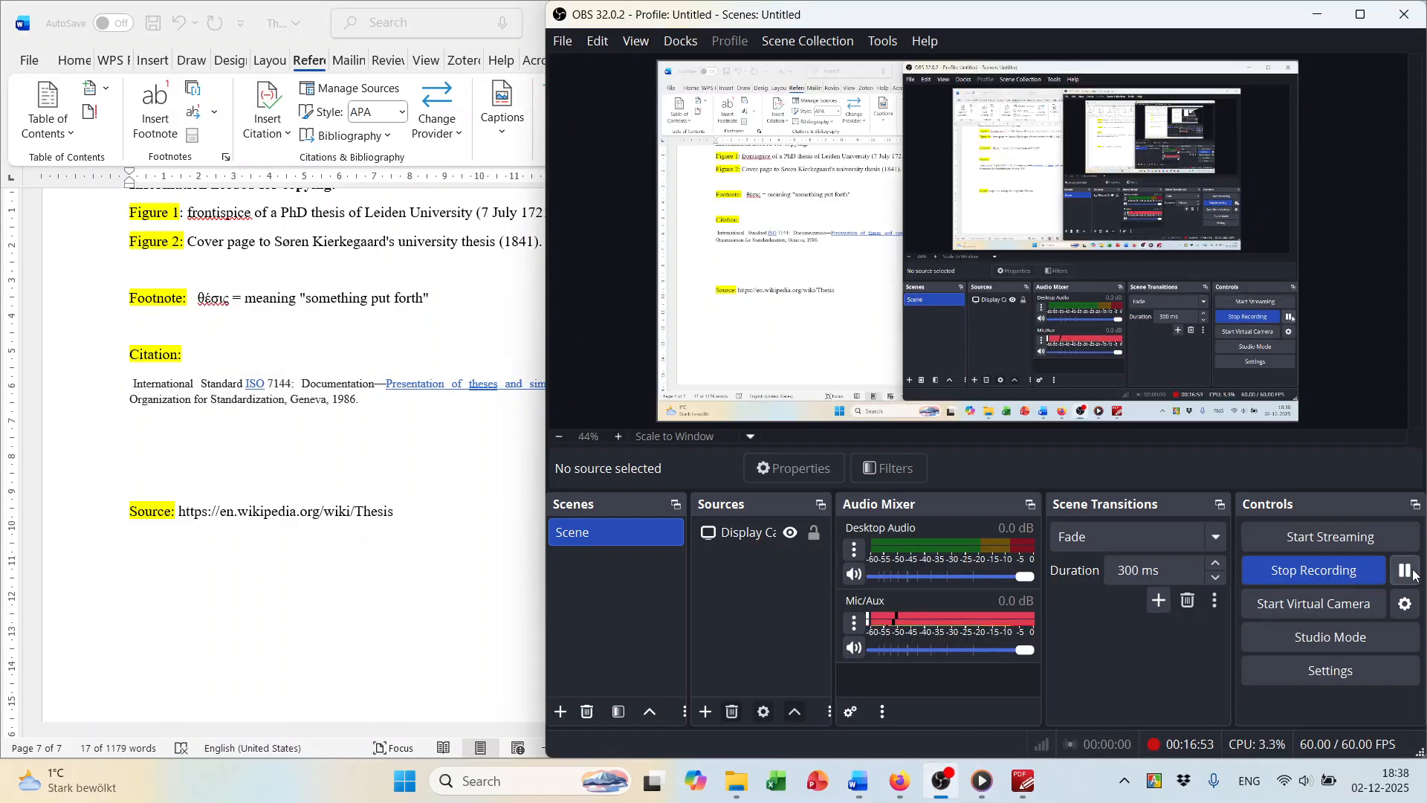
{"action": "left_click", "coordinate": [399, 360]}
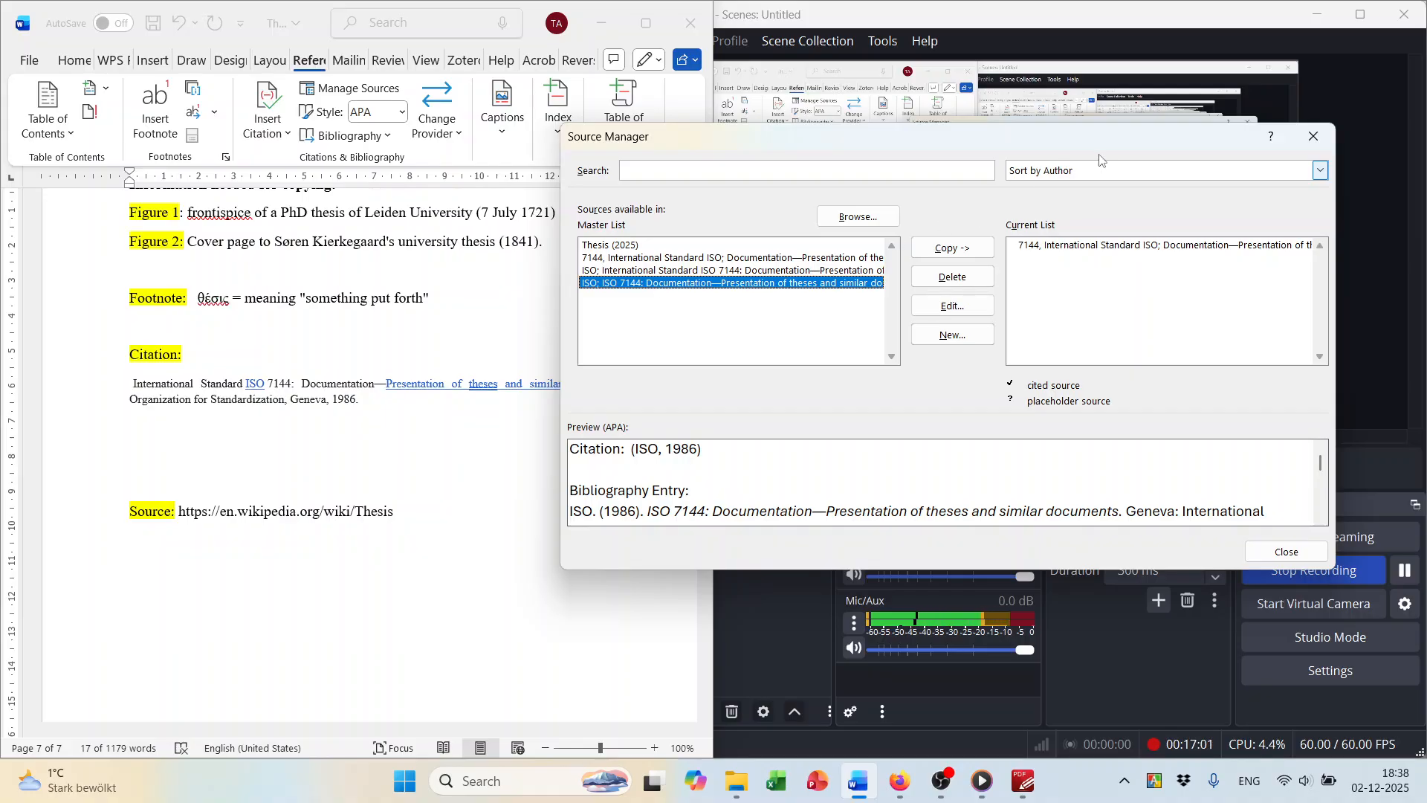
{"action": "left_click", "coordinate": [1311, 137]}
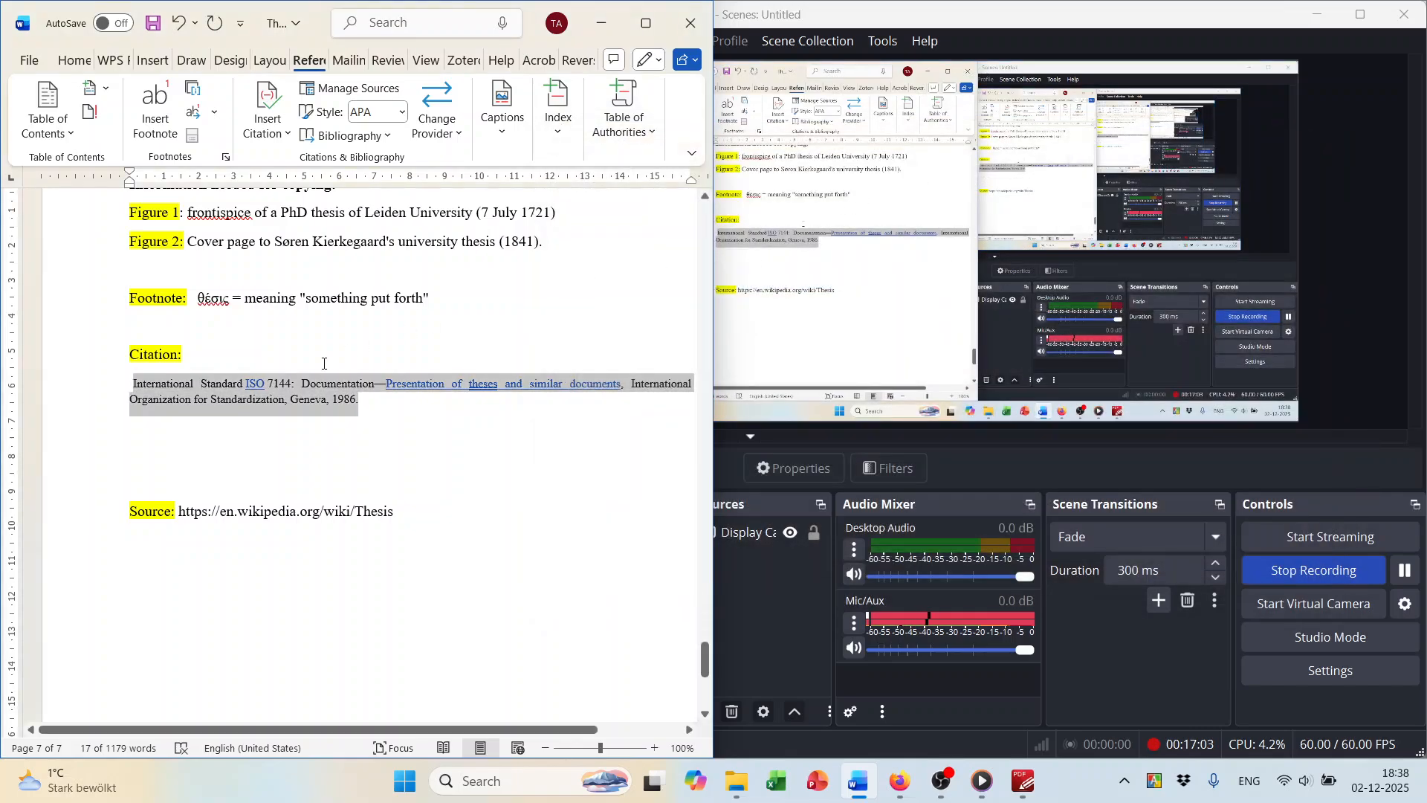
Bring the homework instructions PDF back into view and place the cursor directly after the "(insert Citation)" placeholder in the document's first paragraph.
{"action": "scroll", "coordinate": [324, 360], "scroll_direction": "up", "scroll_amount": 15}
{"action": "scroll", "coordinate": [323, 363], "scroll_direction": "up", "scroll_amount": 1}
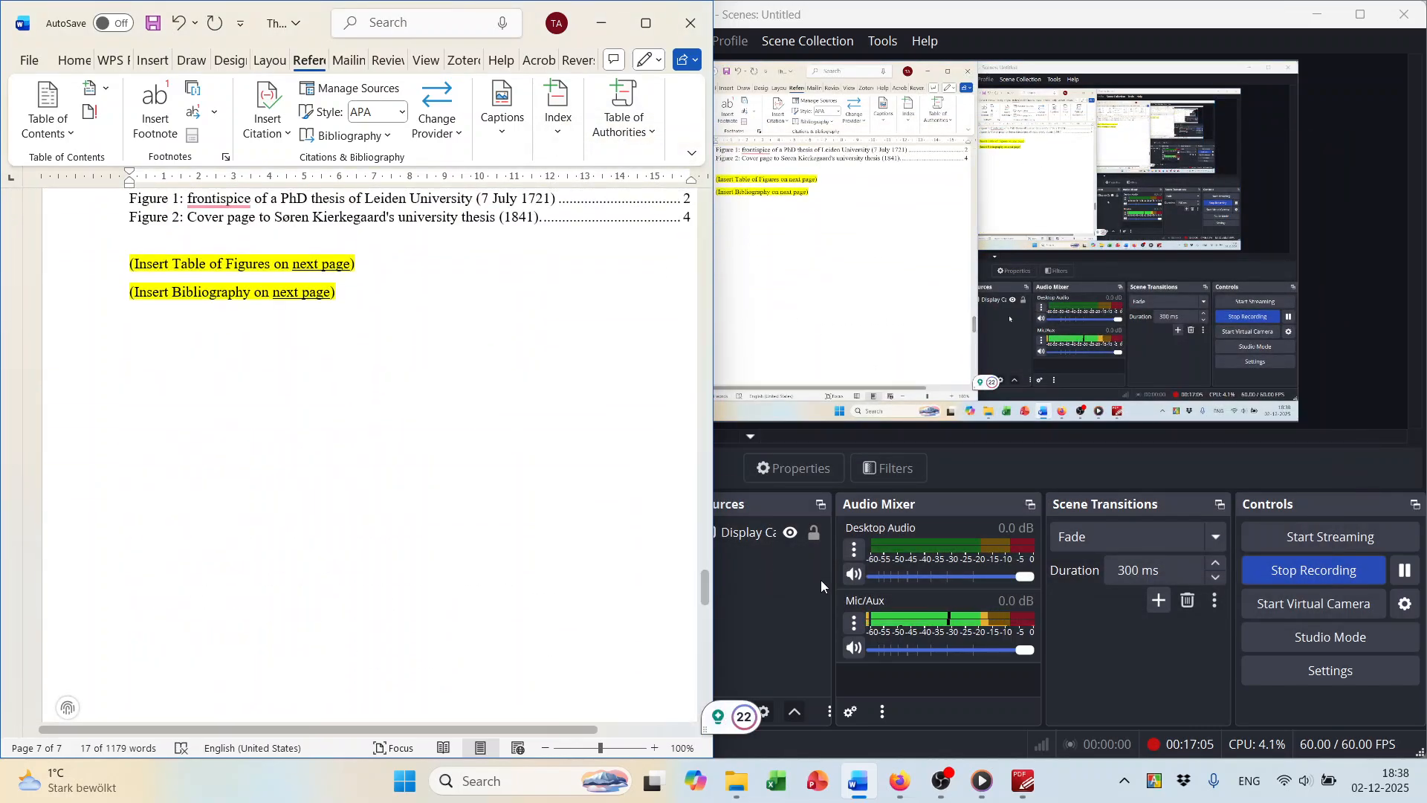
{"action": "left_click", "coordinate": [1023, 781]}
{"action": "scroll", "coordinate": [458, 401], "scroll_direction": "up", "scroll_amount": 20}
{"action": "scroll", "coordinate": [458, 401], "scroll_direction": "up", "scroll_amount": 20}
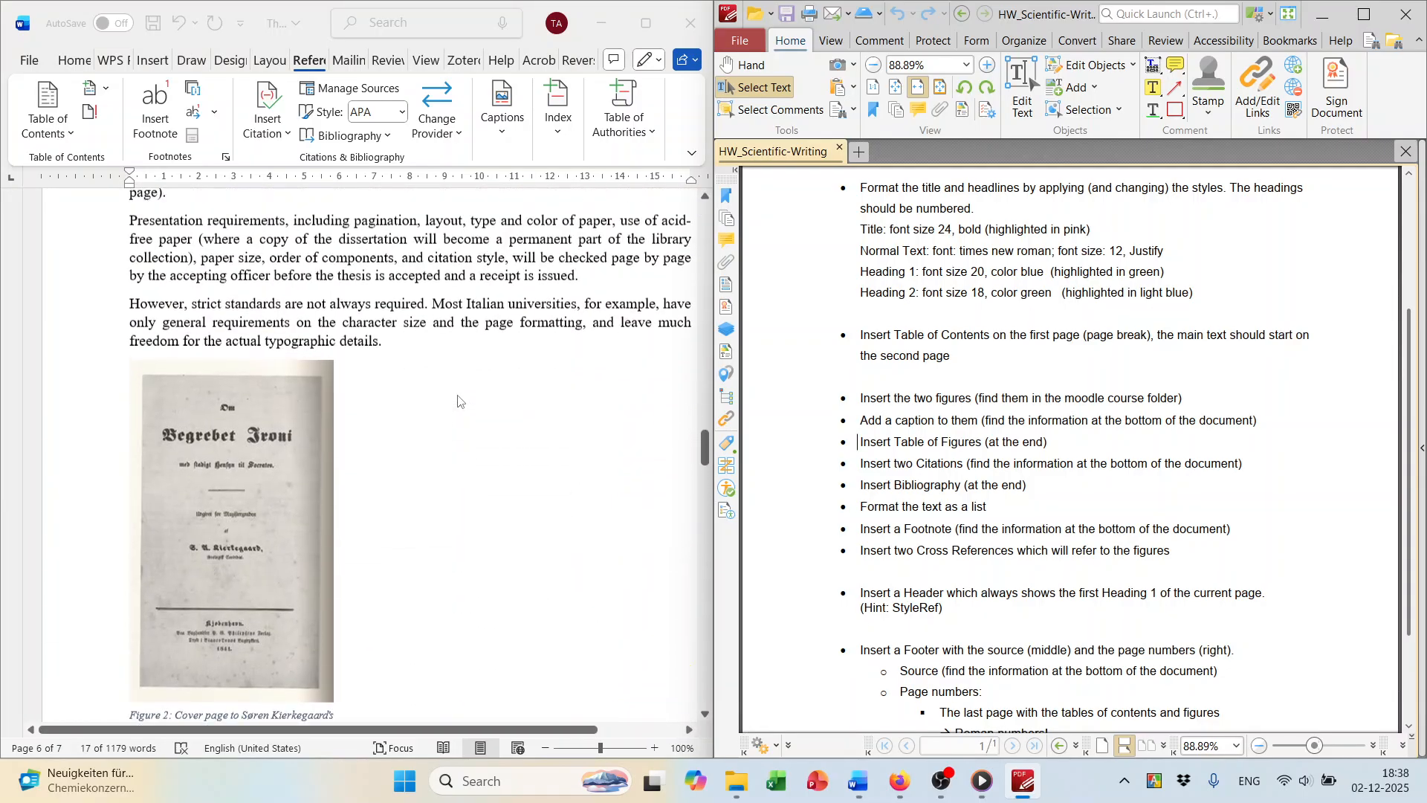
{"action": "scroll", "coordinate": [458, 402], "scroll_direction": "up", "scroll_amount": 15}
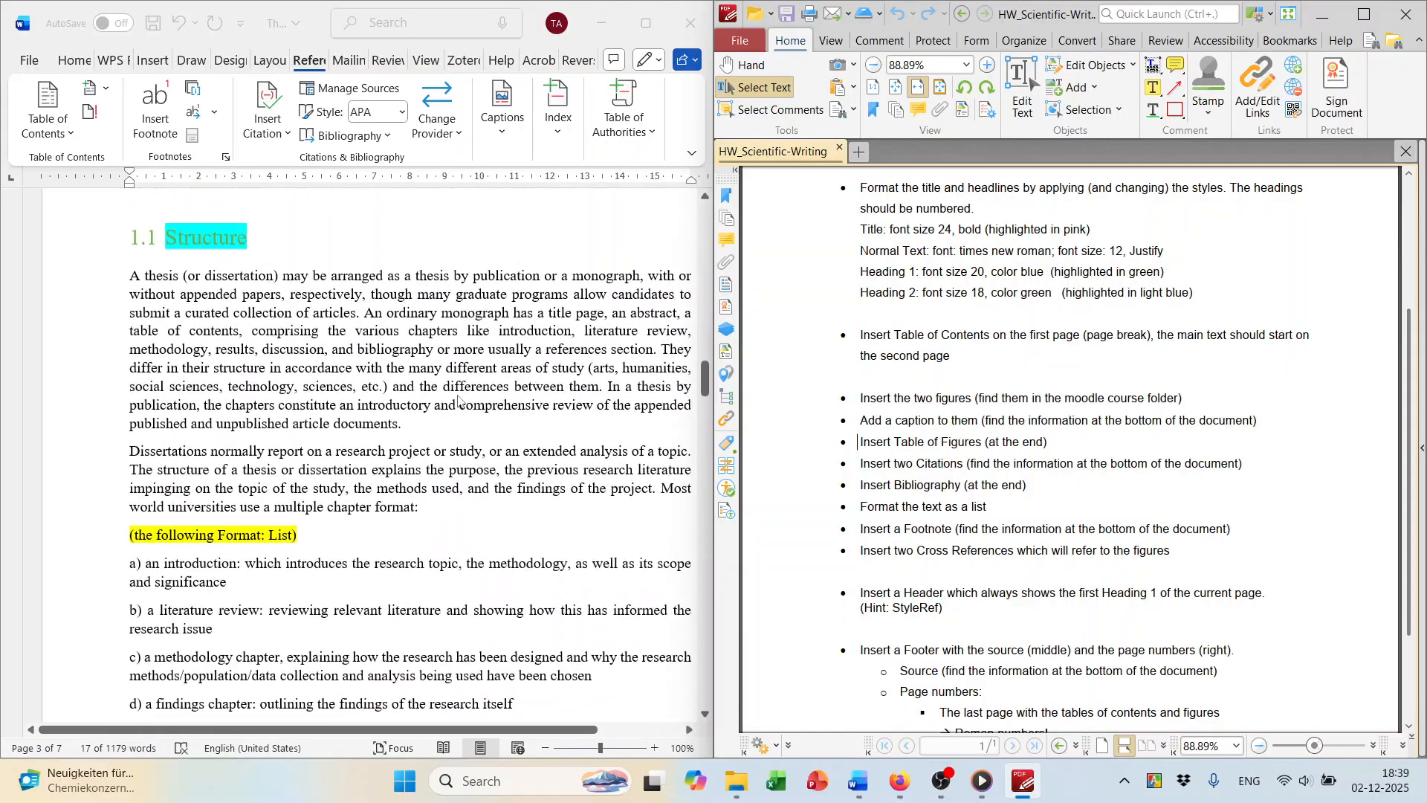
{"action": "scroll", "coordinate": [458, 391], "scroll_direction": "up", "scroll_amount": 10}
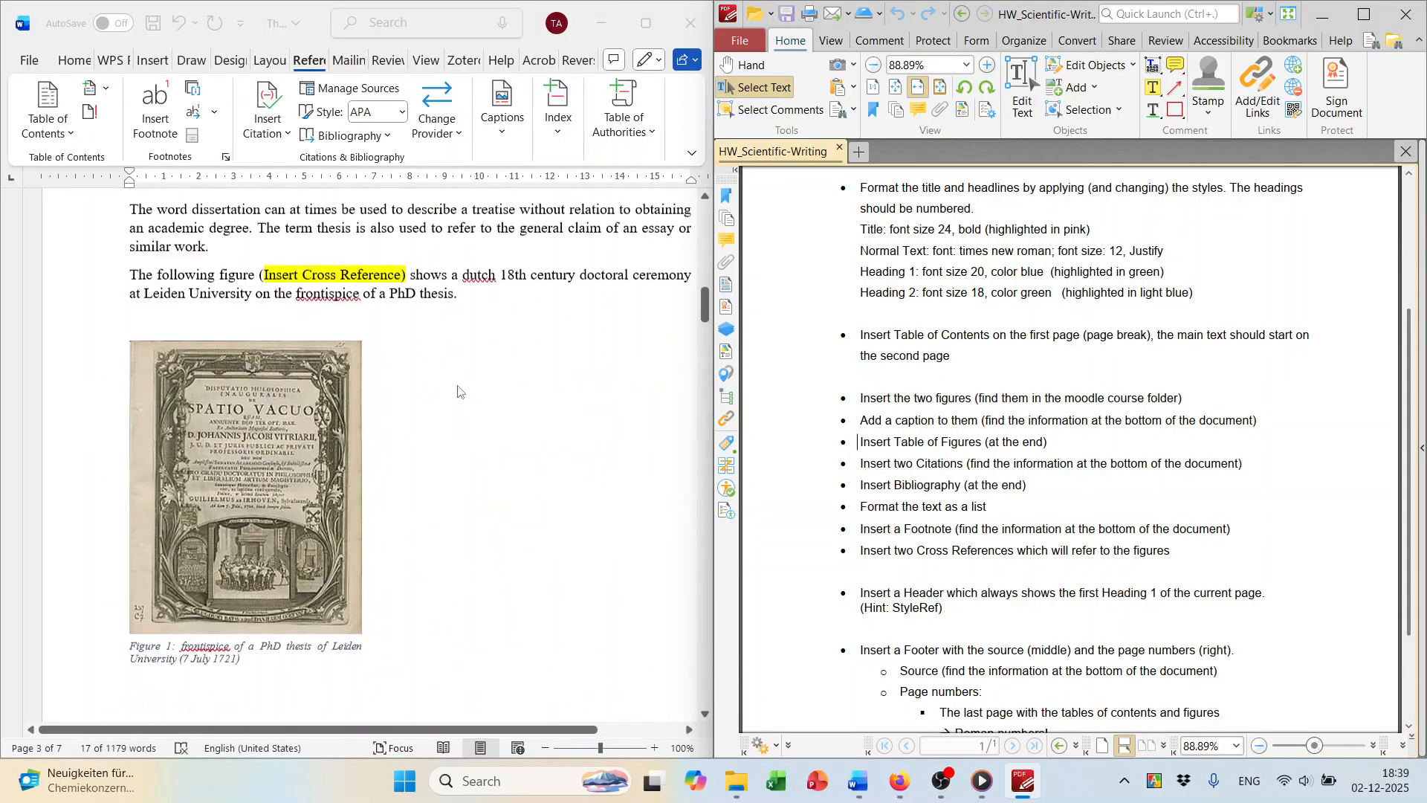
{"action": "left_click", "coordinate": [353, 498]}
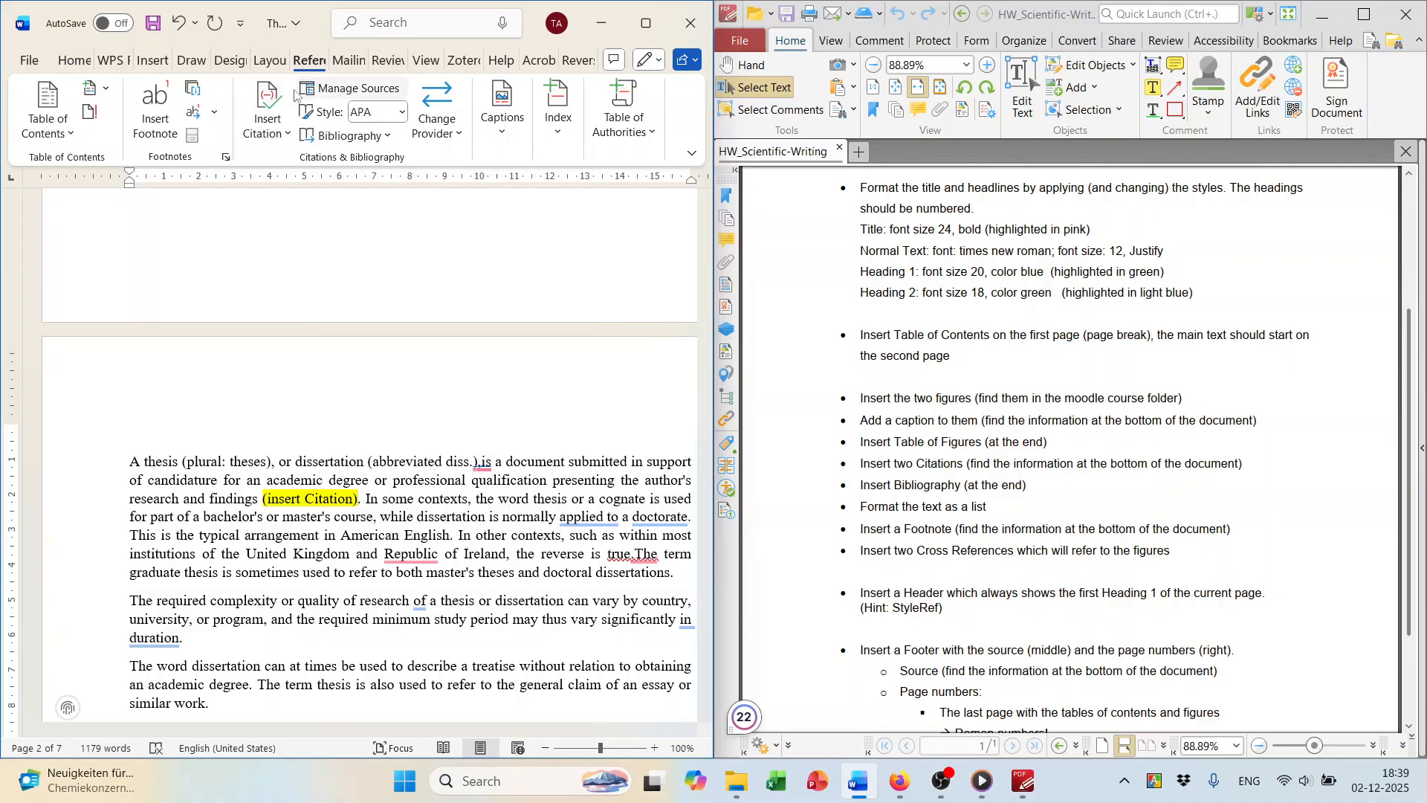
{"action": "left_click", "coordinate": [264, 136]}
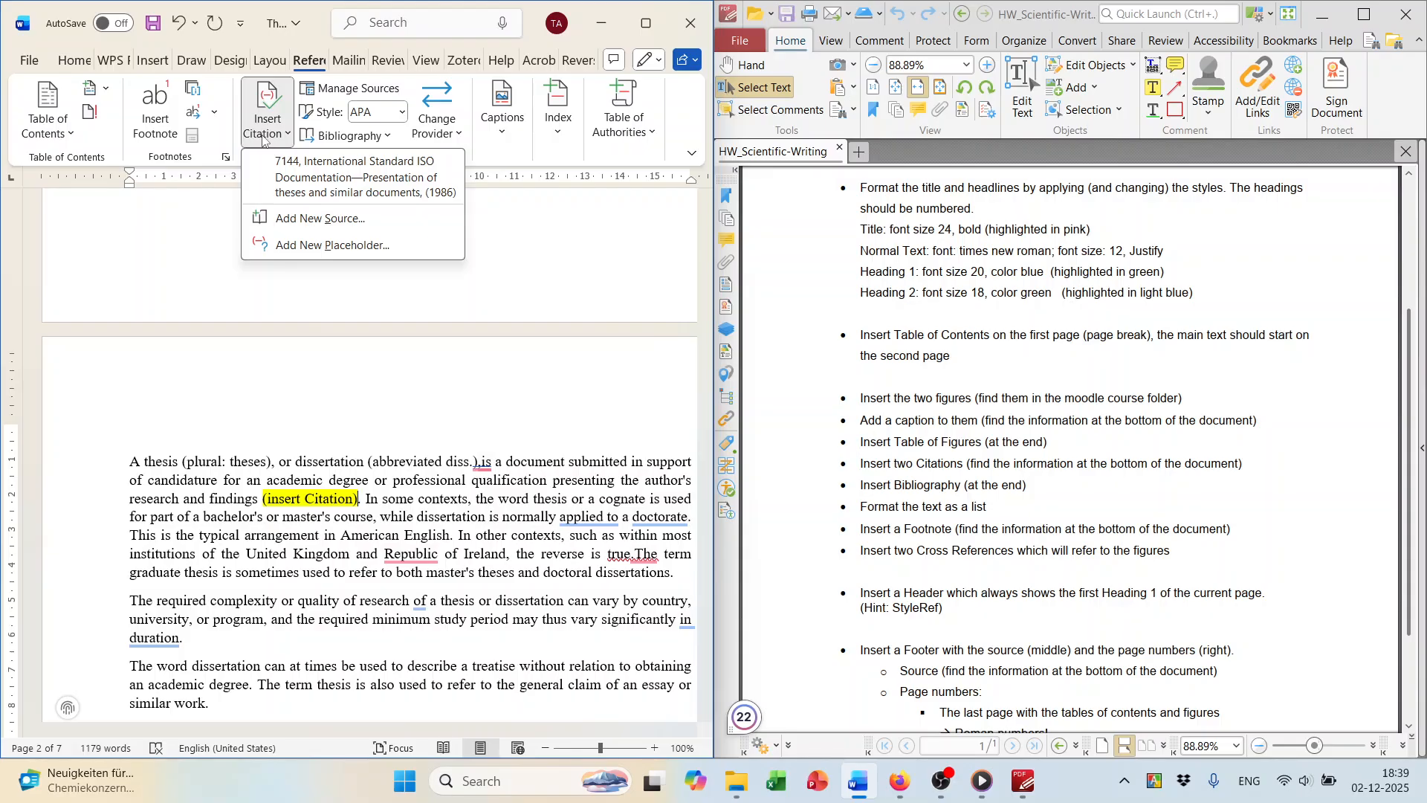
{"action": "left_click", "coordinate": [284, 221]}
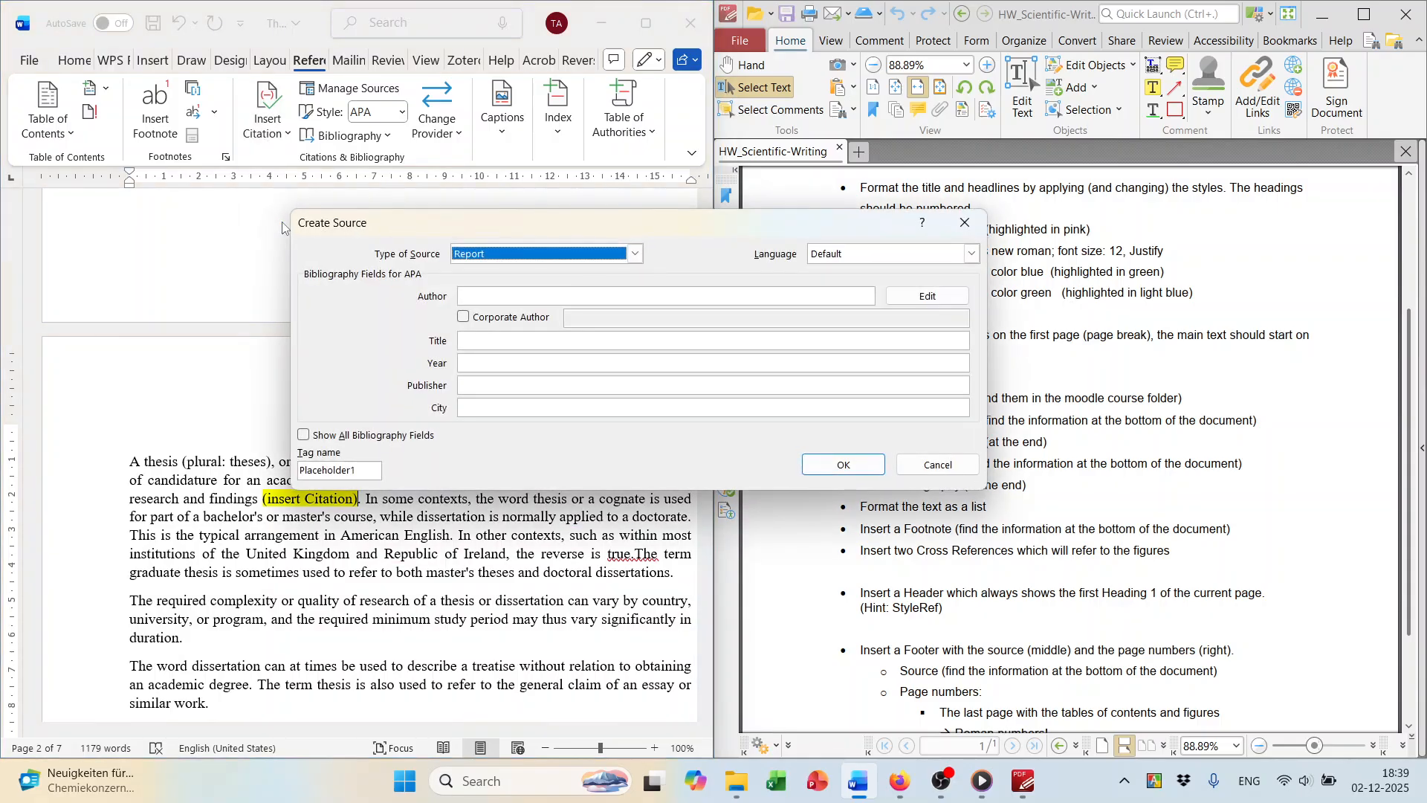
{"action": "left_click", "coordinate": [964, 222]}
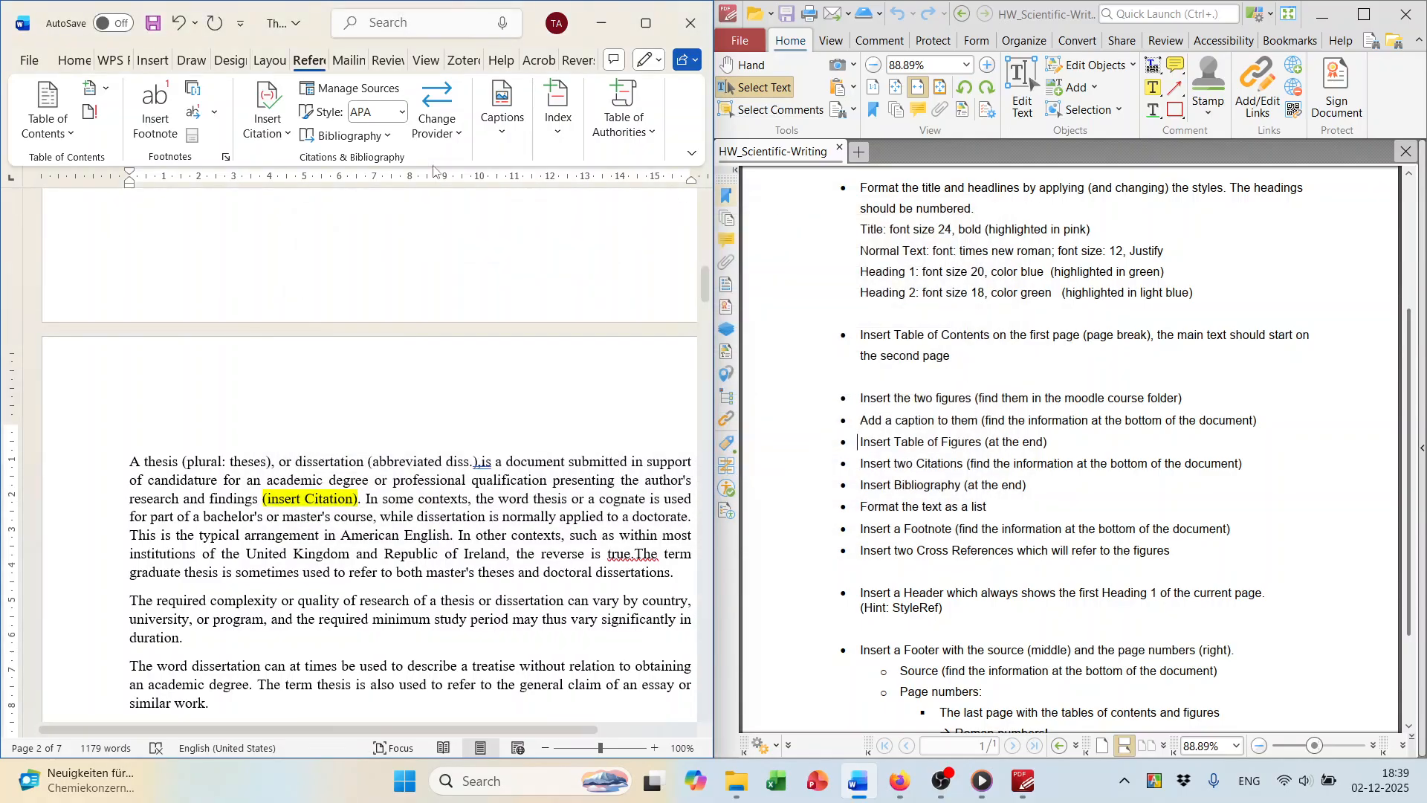
Check the ISO source in the master list and insert the "7144, International Standard ISO" (1986) citation after the first paragraph's placeholder.
{"action": "left_click", "coordinate": [396, 90]}
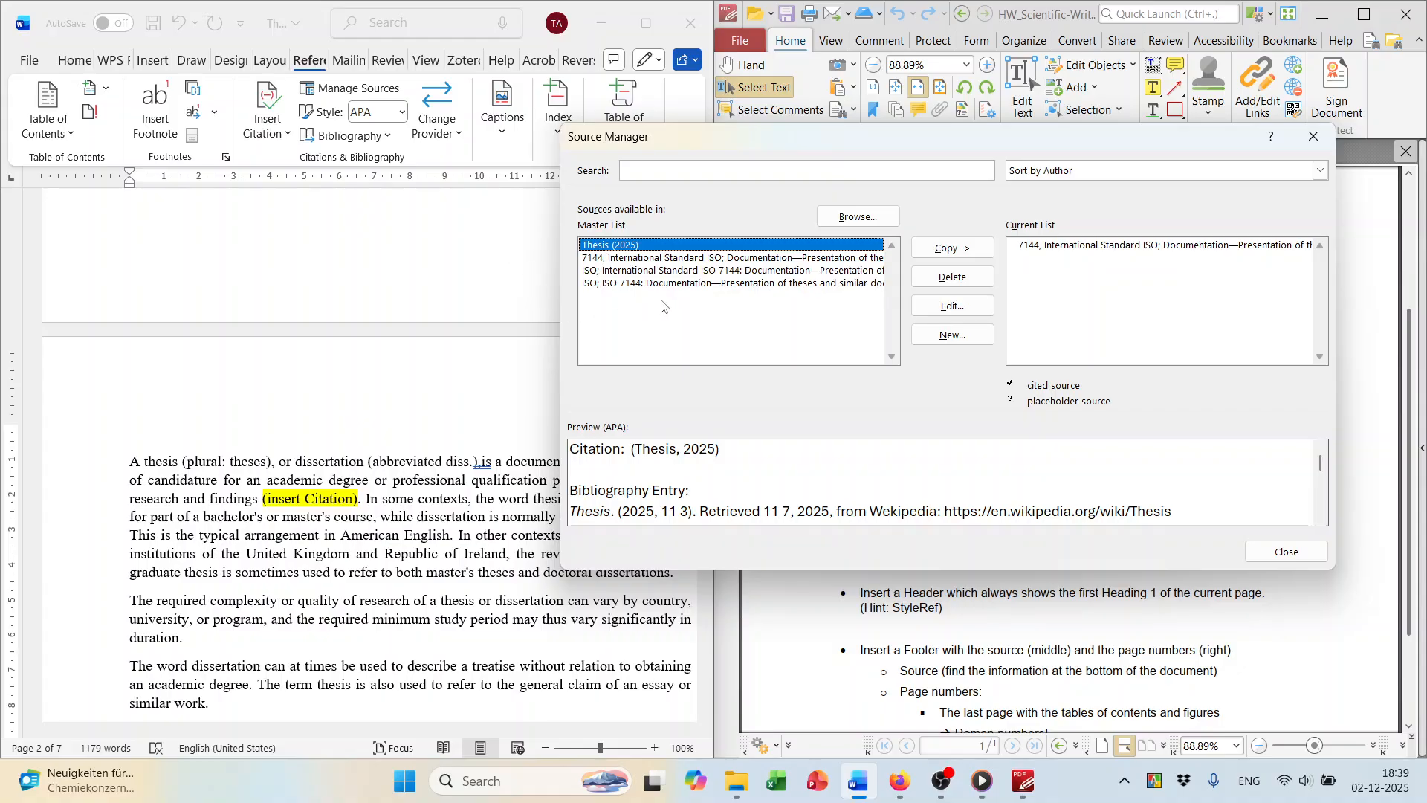
{"action": "left_click", "coordinate": [656, 283]}
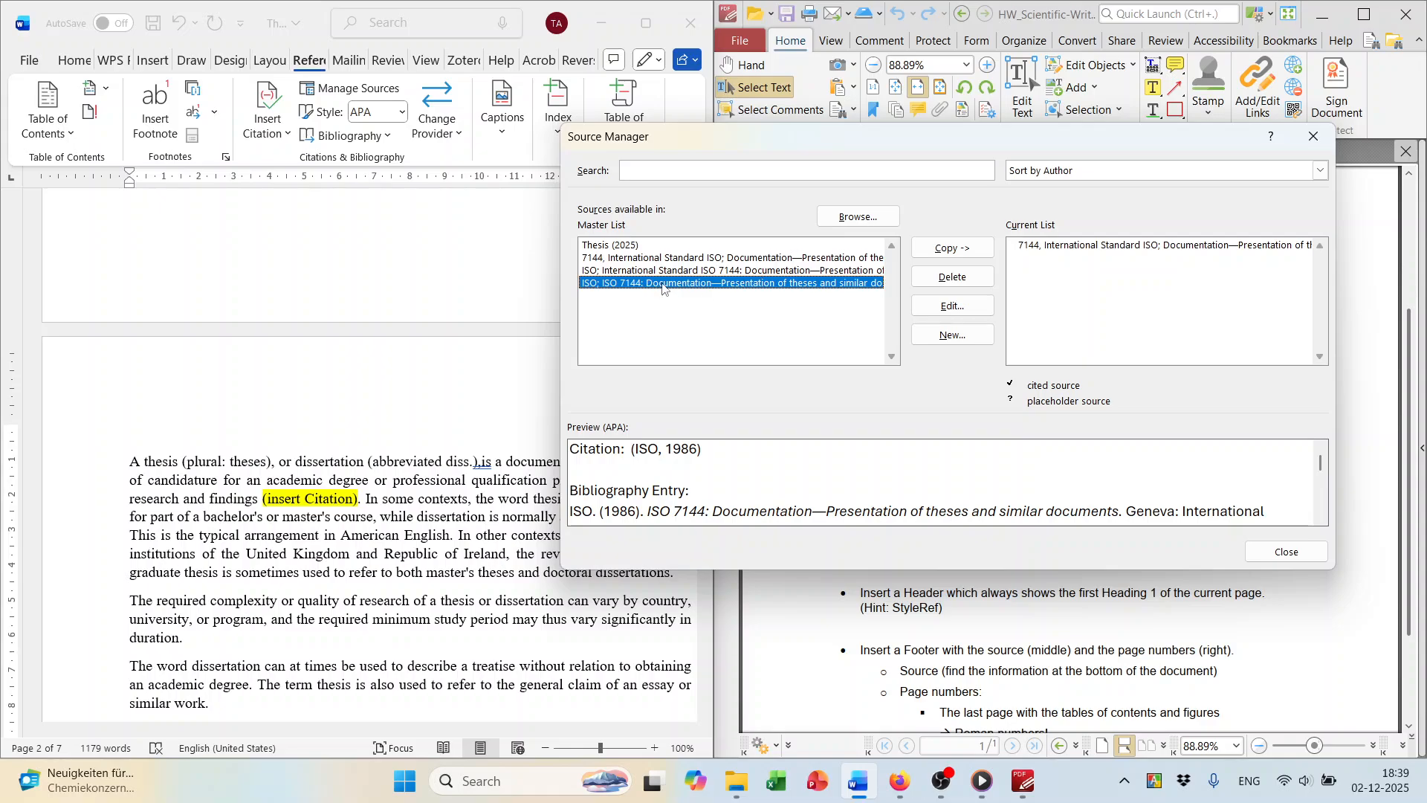
{"action": "left_click", "coordinate": [1314, 136]}
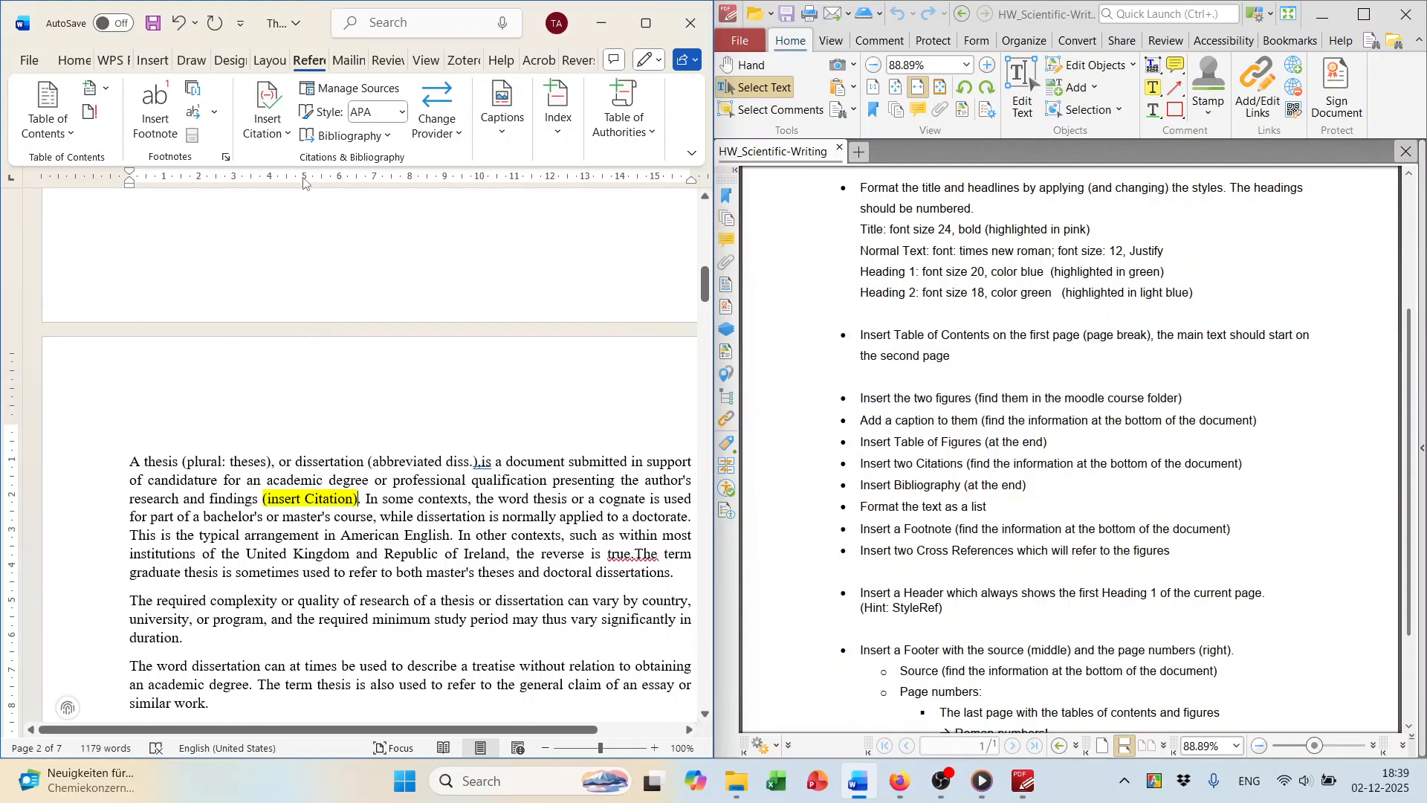
{"action": "left_click", "coordinate": [280, 149]}
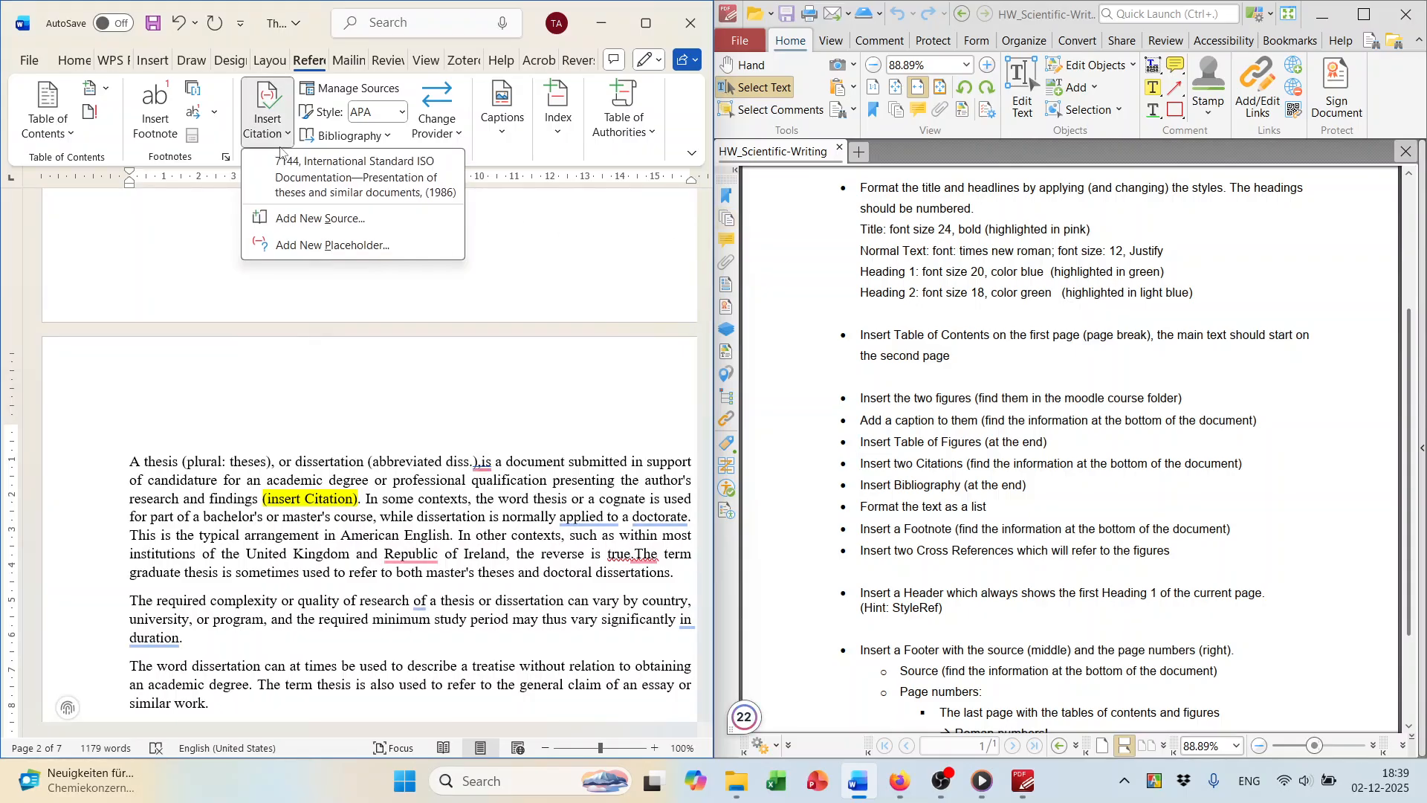
{"action": "left_click", "coordinate": [301, 181]}
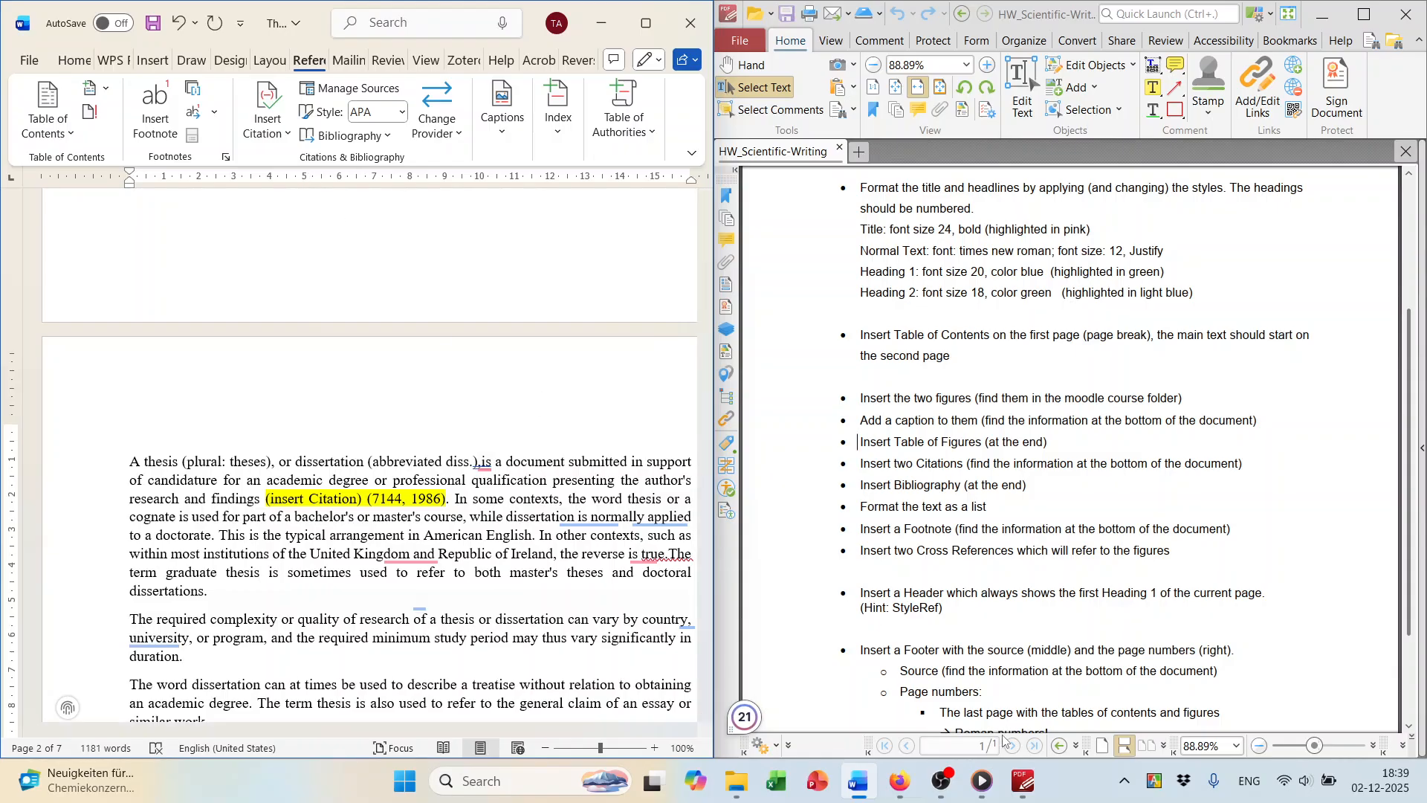
{"action": "left_click", "coordinate": [941, 781]}
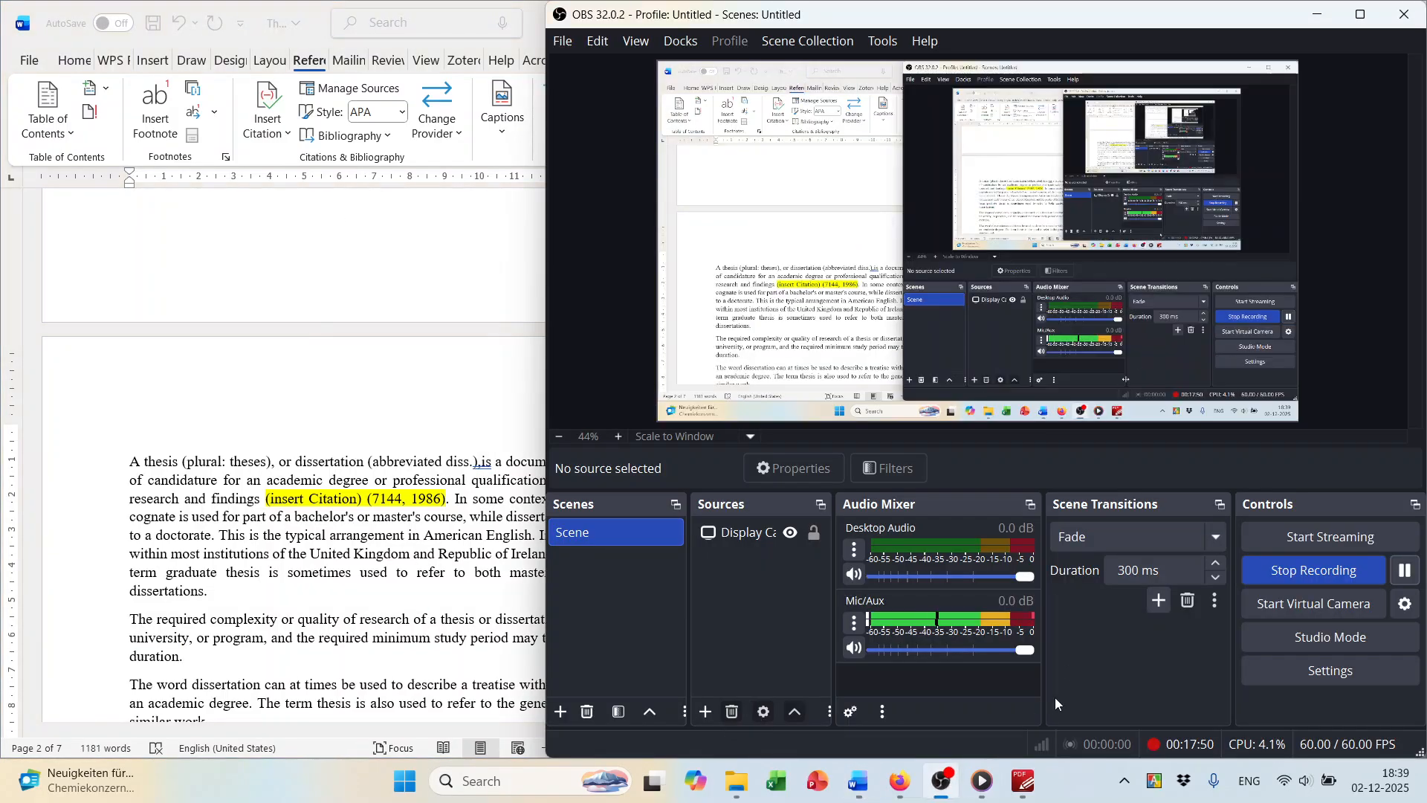
{"action": "left_click", "coordinate": [1404, 570]}
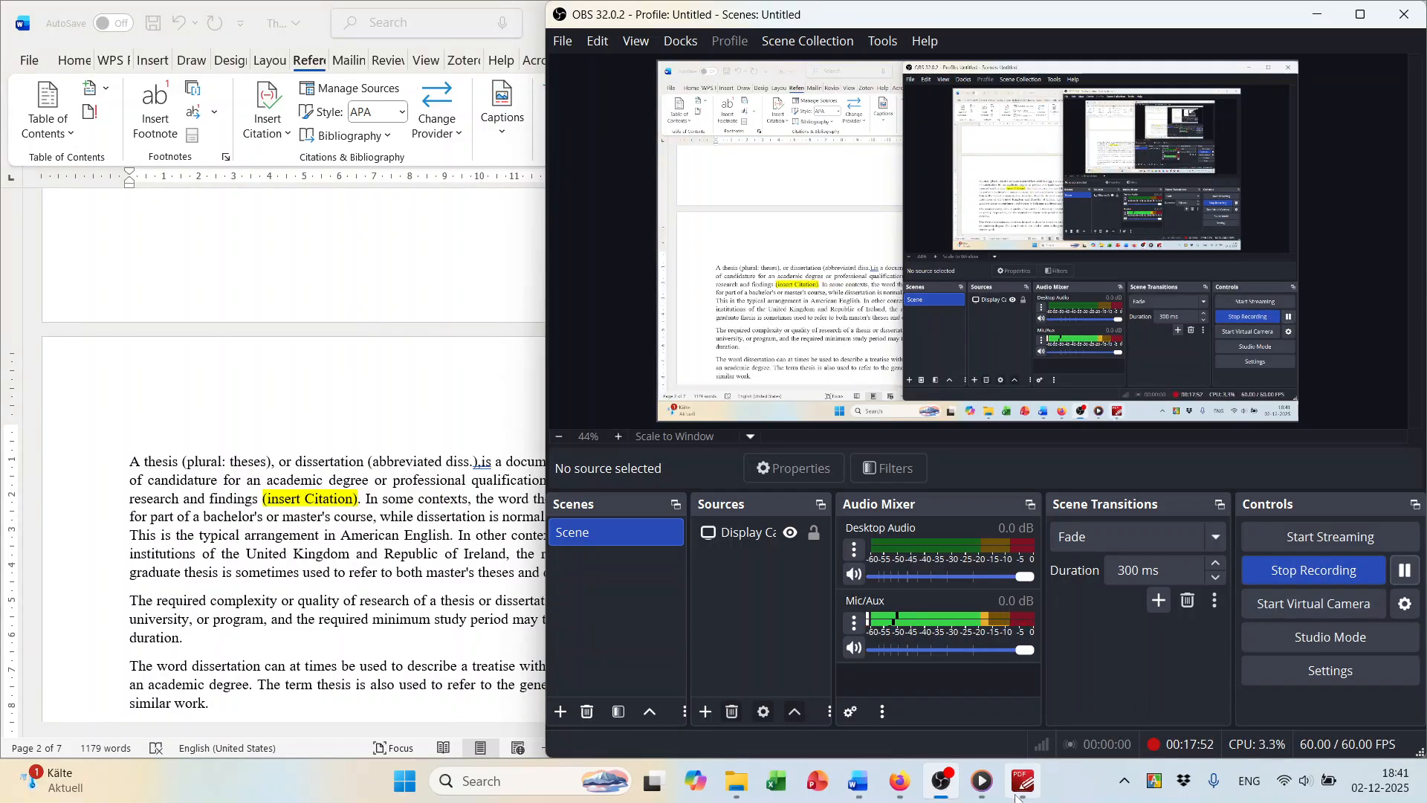
{"action": "left_click", "coordinate": [1022, 782]}
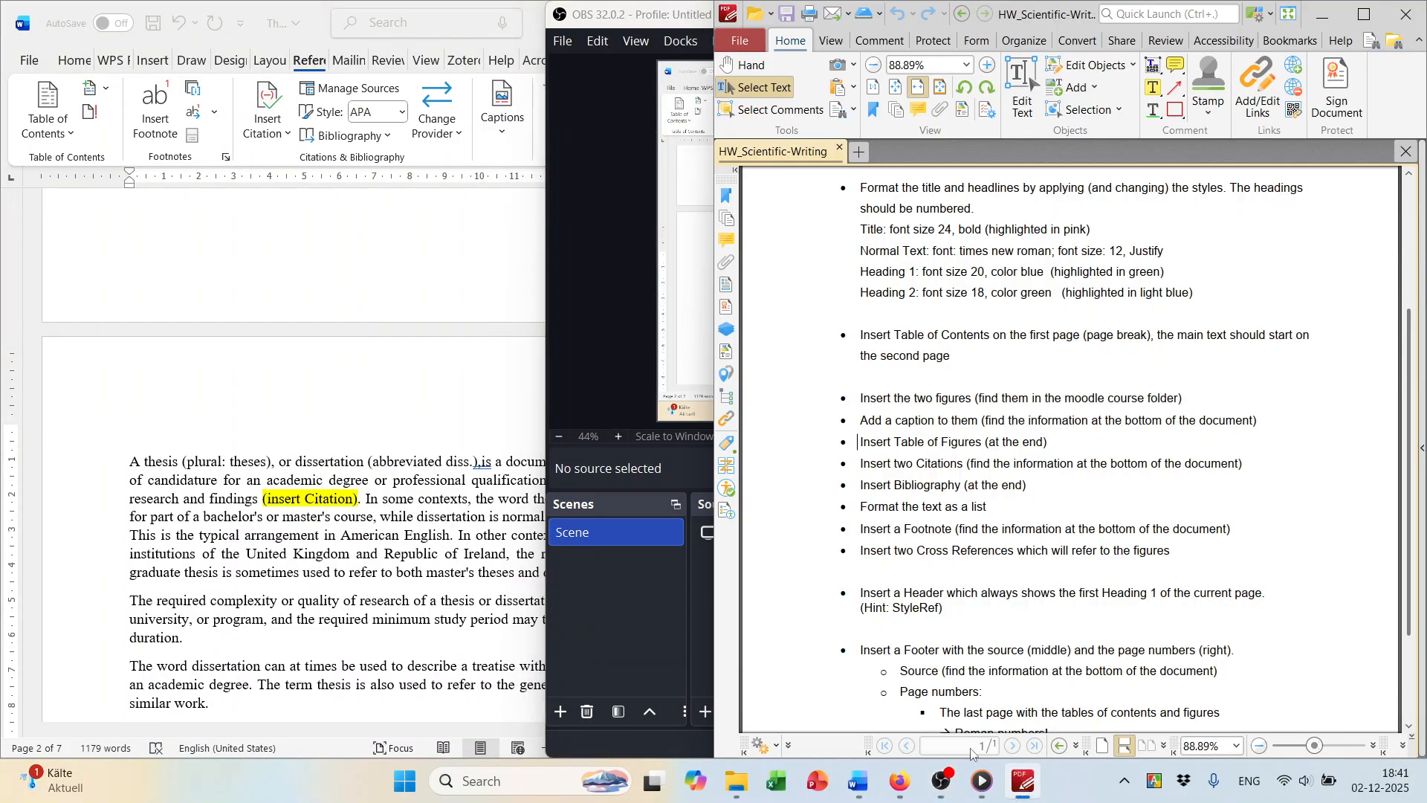
{"action": "left_click", "coordinate": [398, 372]}
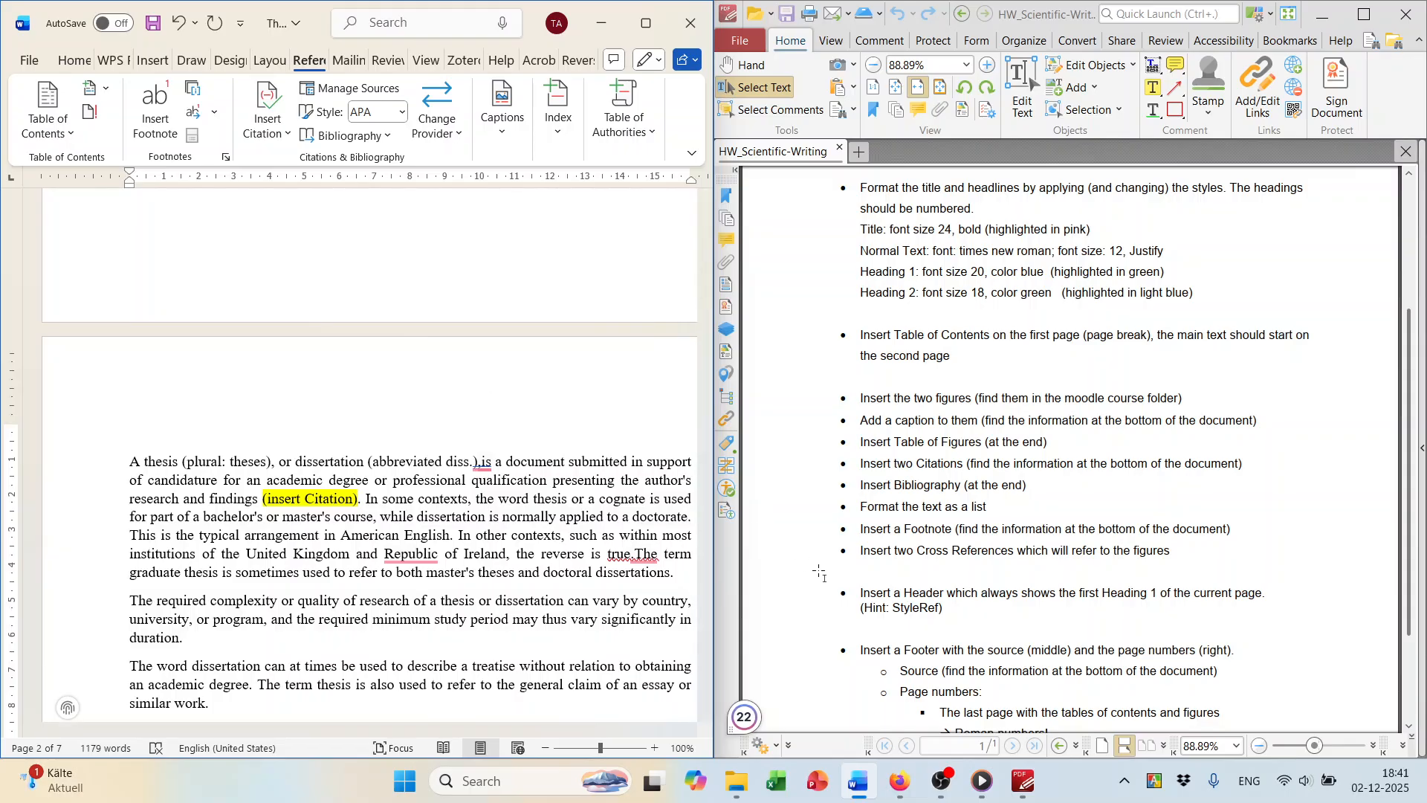
{"action": "left_click", "coordinate": [941, 782]}
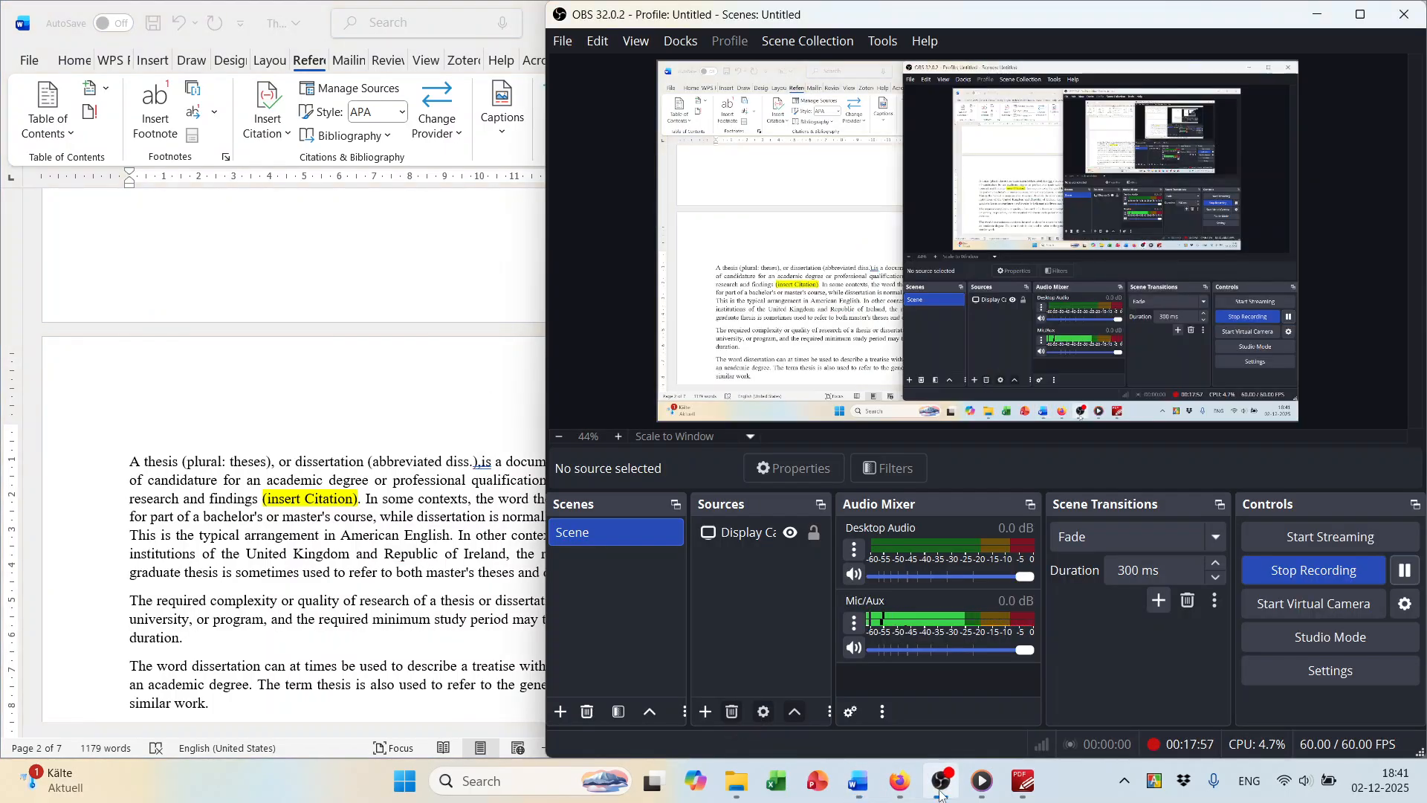
{"action": "left_click", "coordinate": [941, 792]}
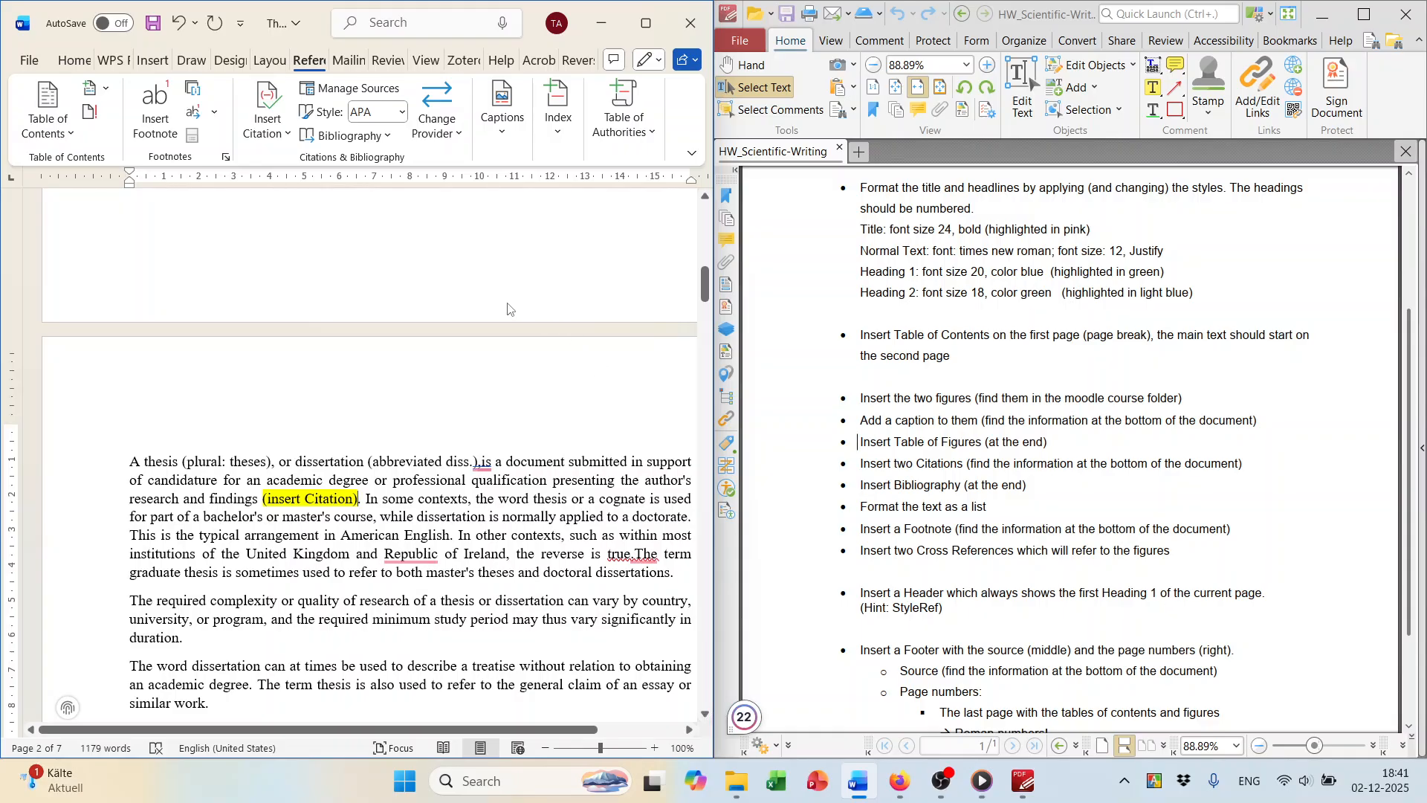
Copy the ISO source titled "ISO 7144: Documentation" from the master list to the current list and cite it after the first paragraph's placeholder.
{"action": "left_click", "coordinate": [346, 96]}
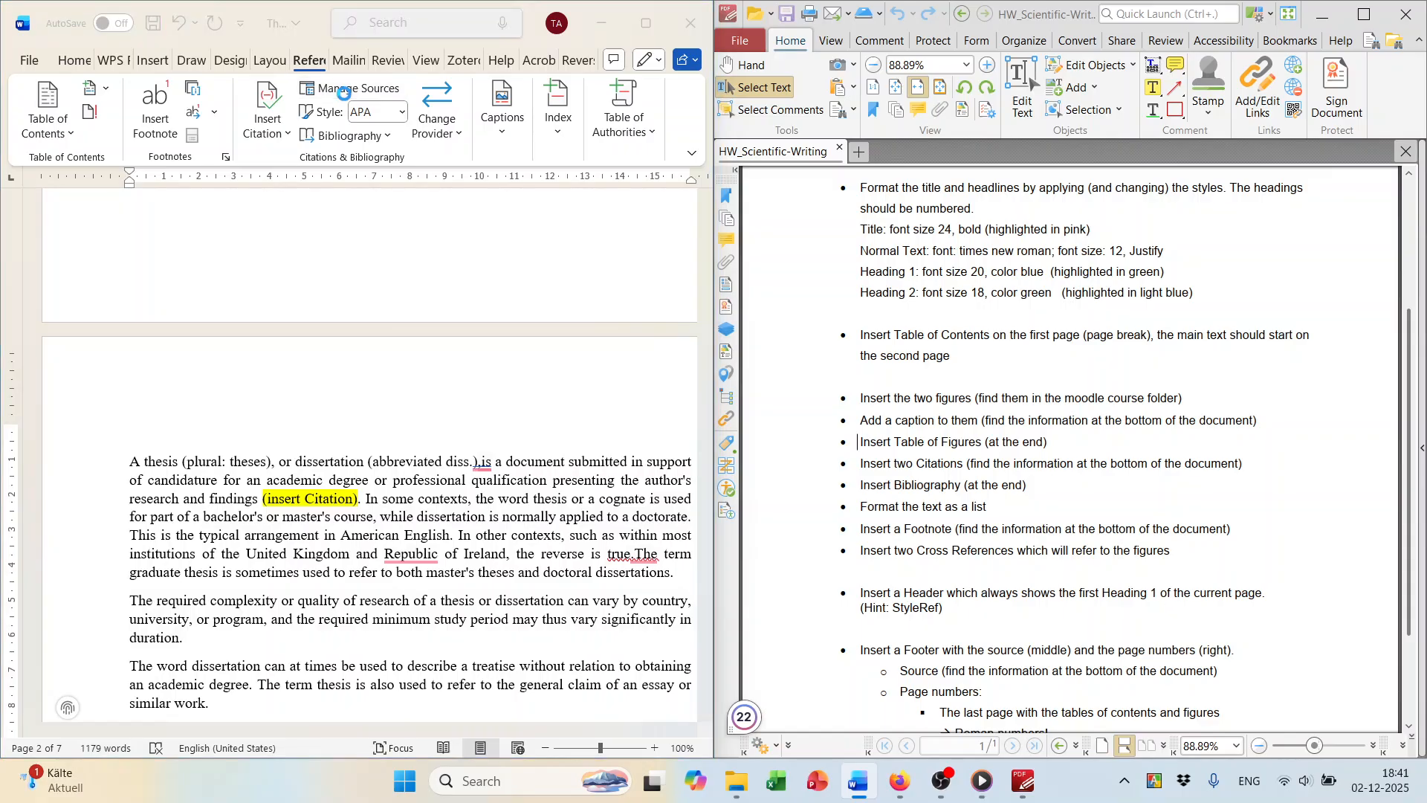
{"action": "left_click", "coordinate": [657, 284]}
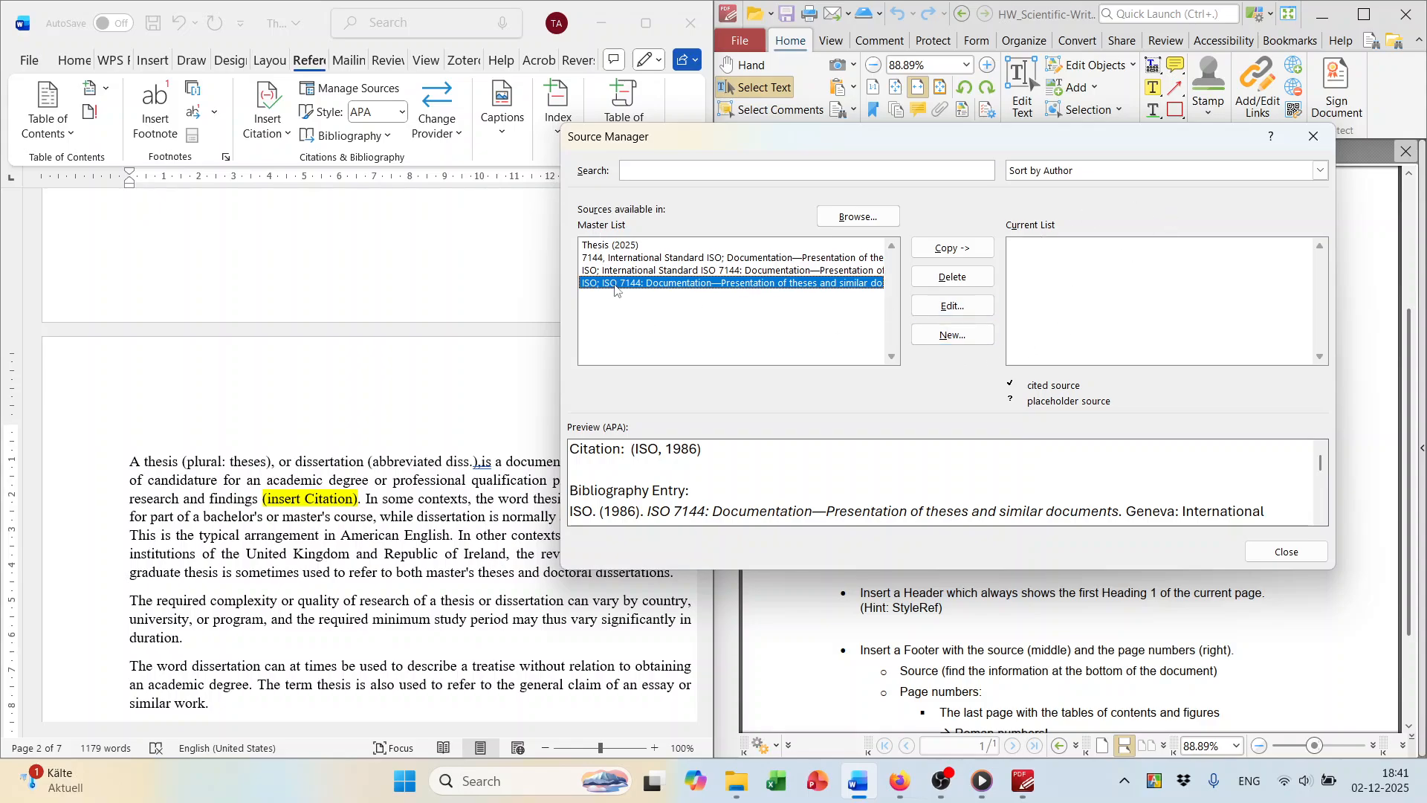
{"action": "left_click", "coordinate": [947, 250]}
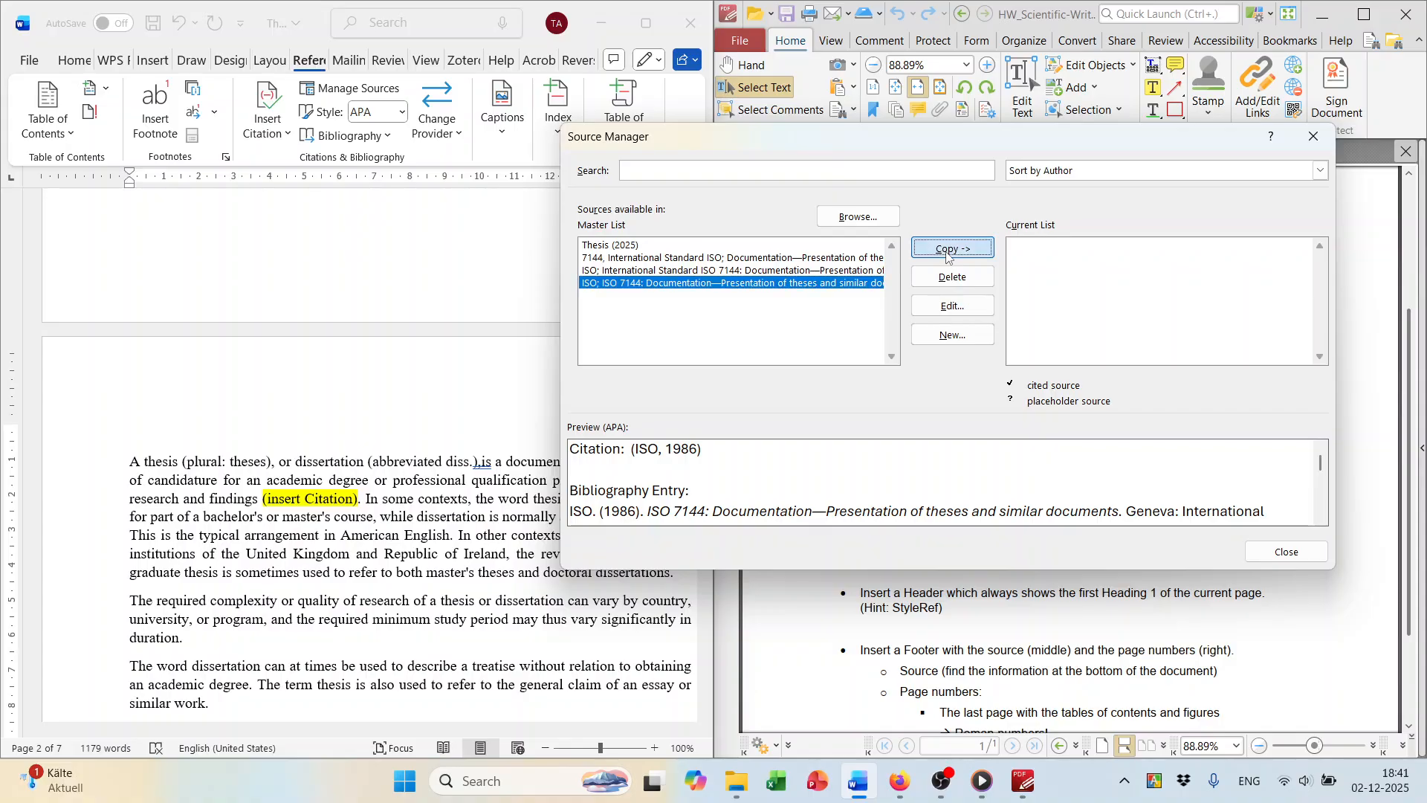
{"action": "left_click", "coordinate": [1287, 552]}
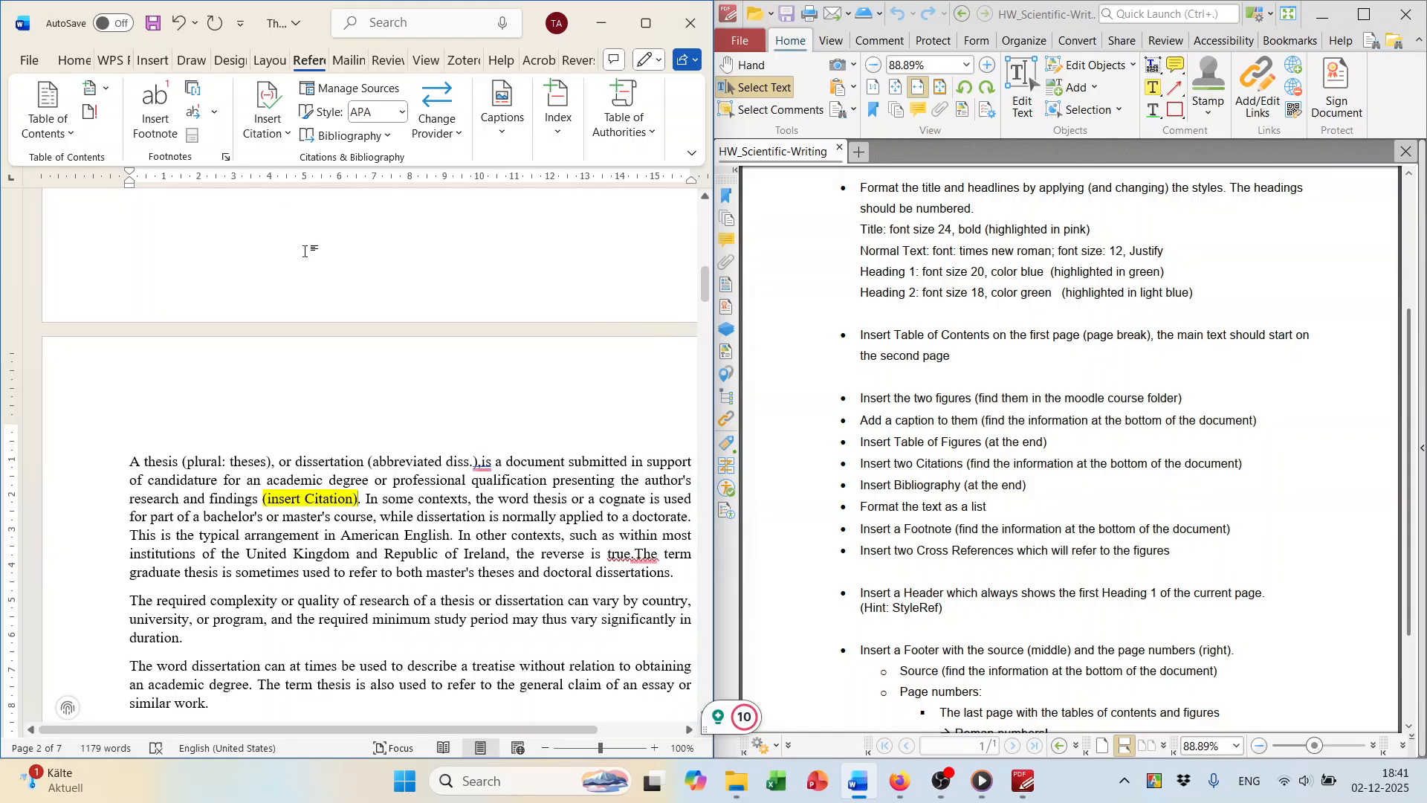
{"action": "left_click", "coordinate": [272, 124]}
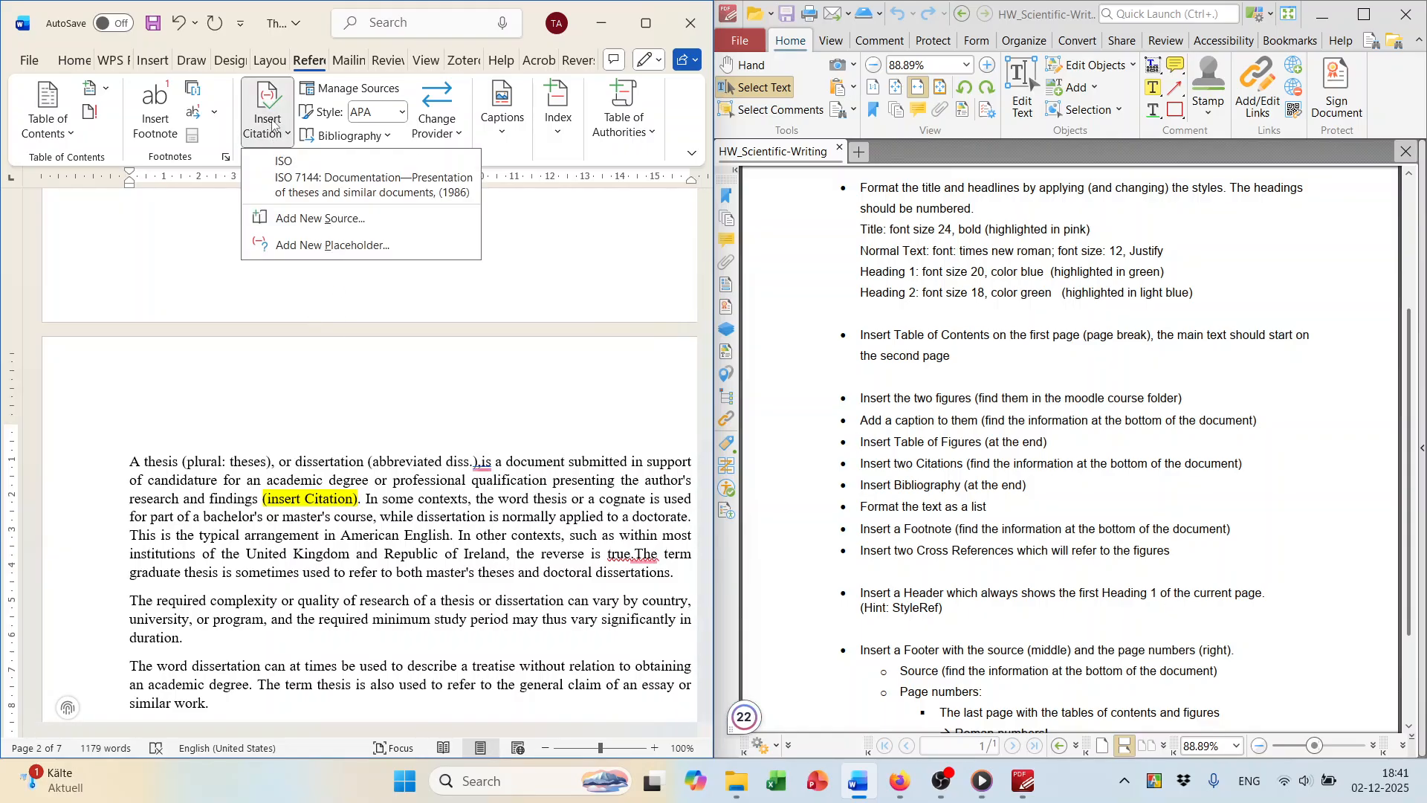
{"action": "left_click", "coordinate": [349, 178]}
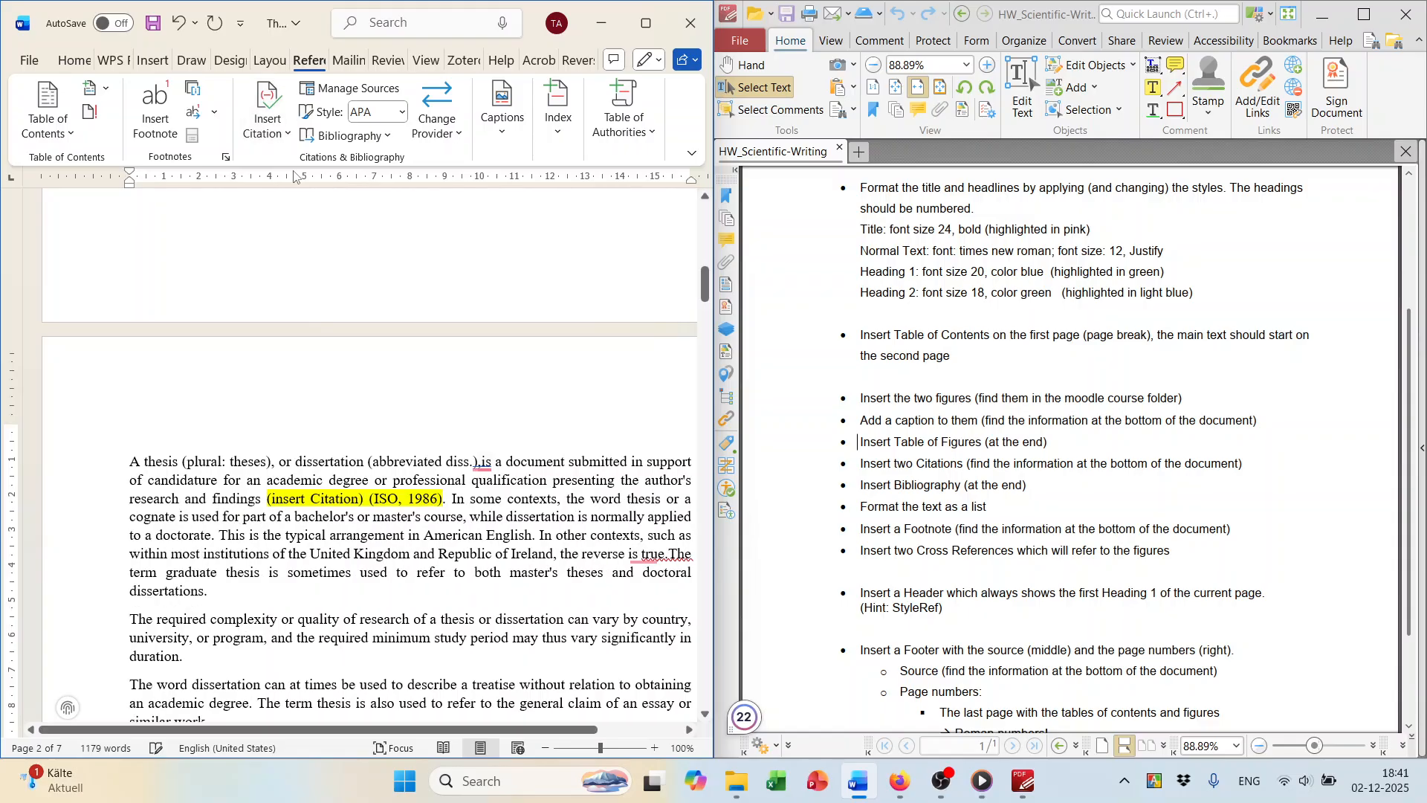
Insert the same (ISO, 1986) citation after the second "(insert Citation)" placeholder, following the mention of ISO 7144 on page 4.
{"action": "scroll", "coordinate": [441, 501], "scroll_direction": "down", "scroll_amount": 15}
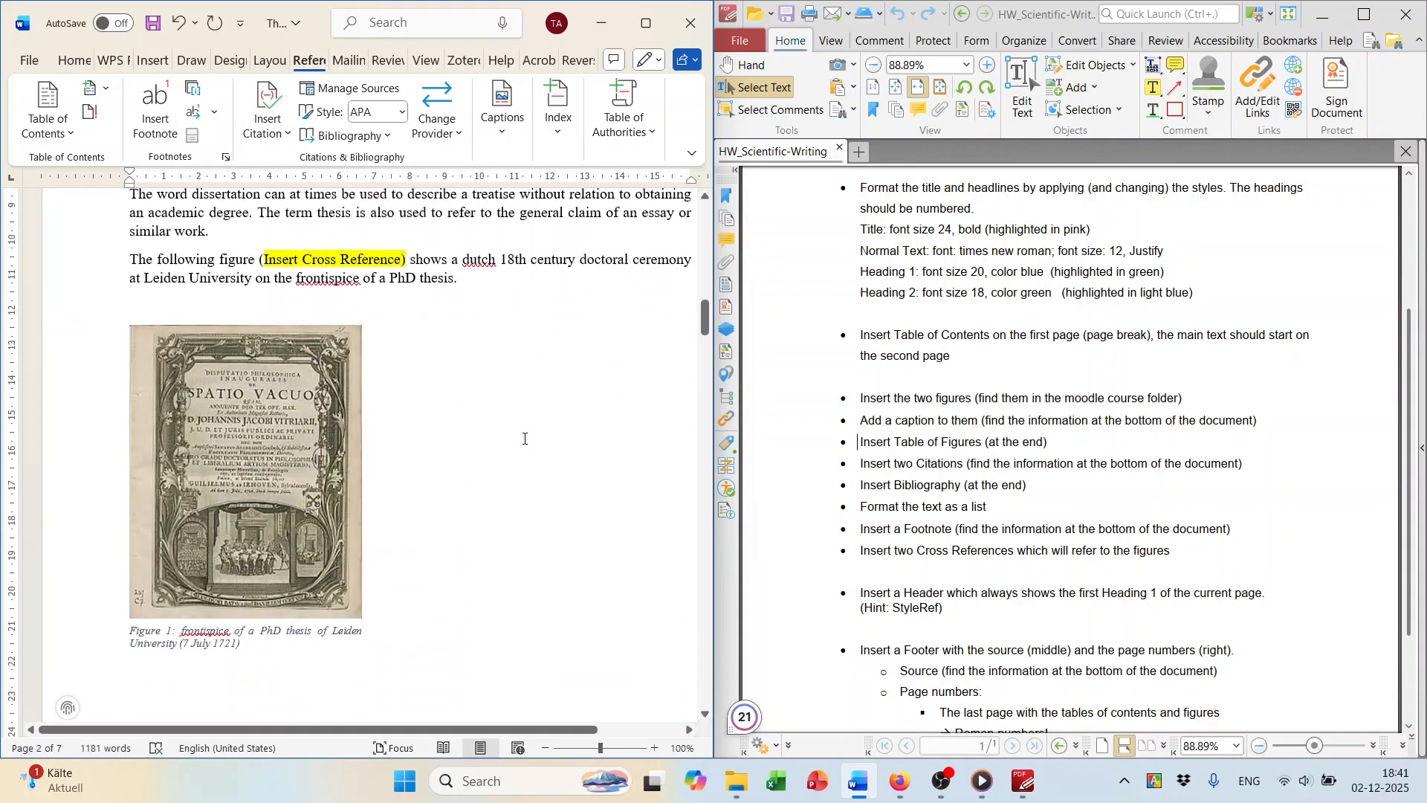
{"action": "scroll", "coordinate": [515, 439], "scroll_direction": "down", "scroll_amount": 15}
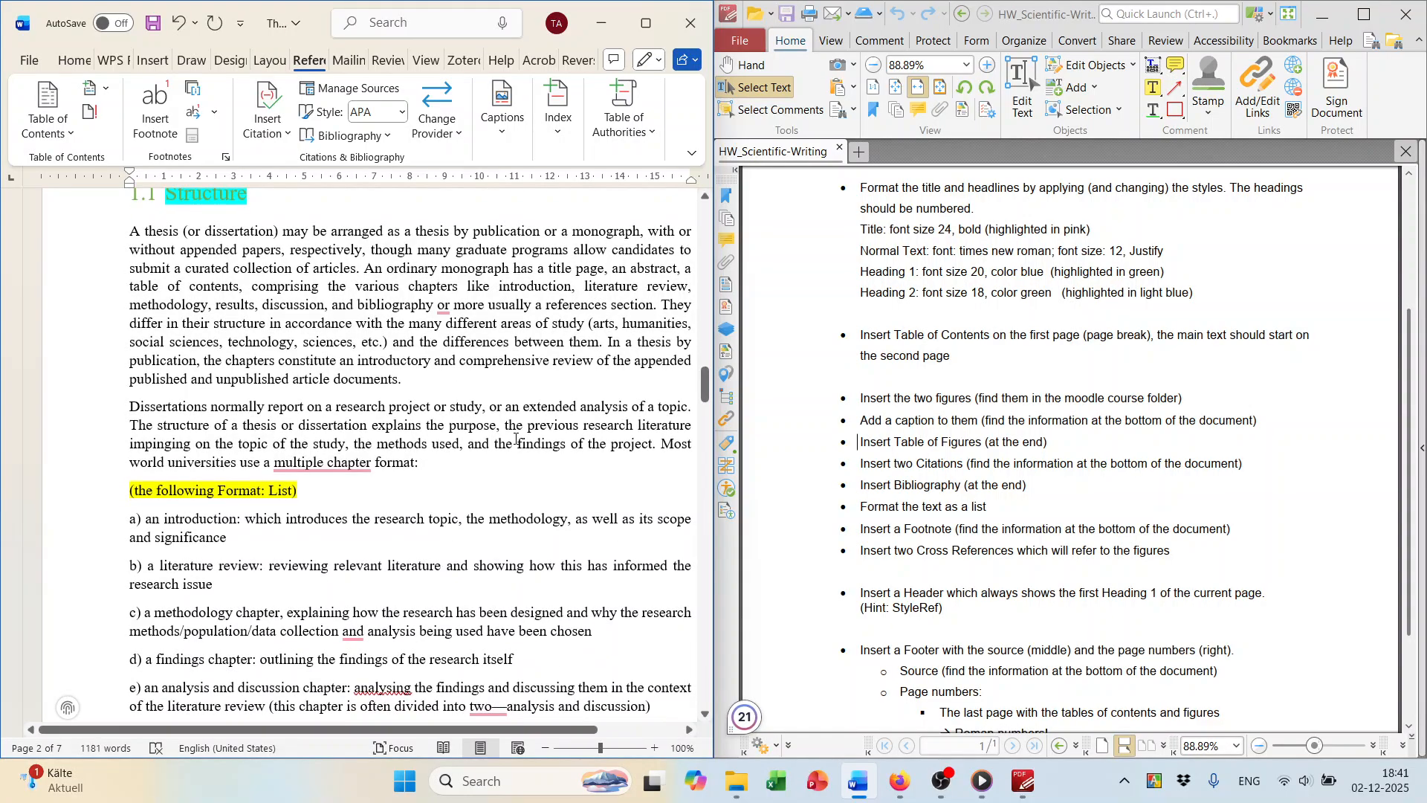
{"action": "scroll", "coordinate": [515, 438], "scroll_direction": "down", "scroll_amount": 1}
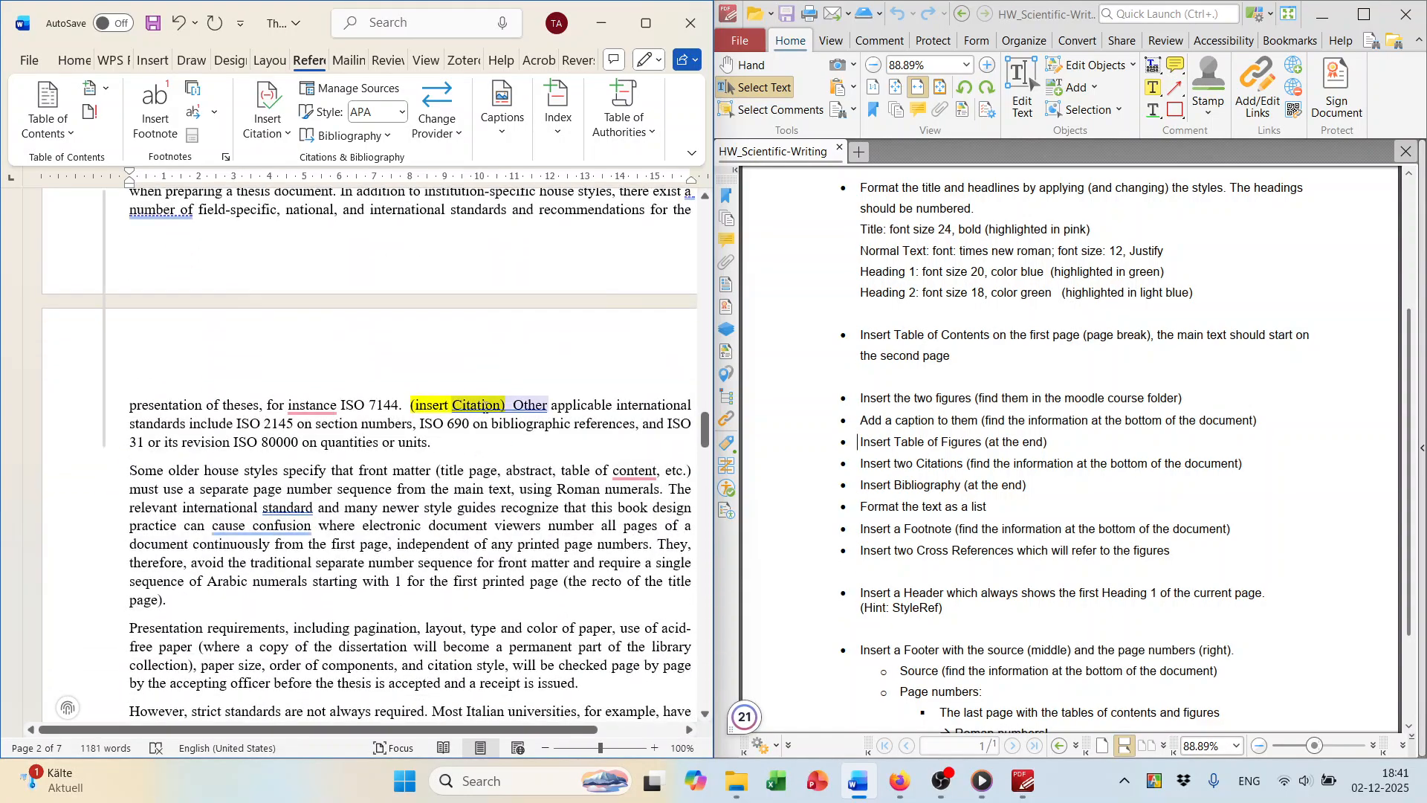
{"action": "left_click", "coordinate": [507, 405]}
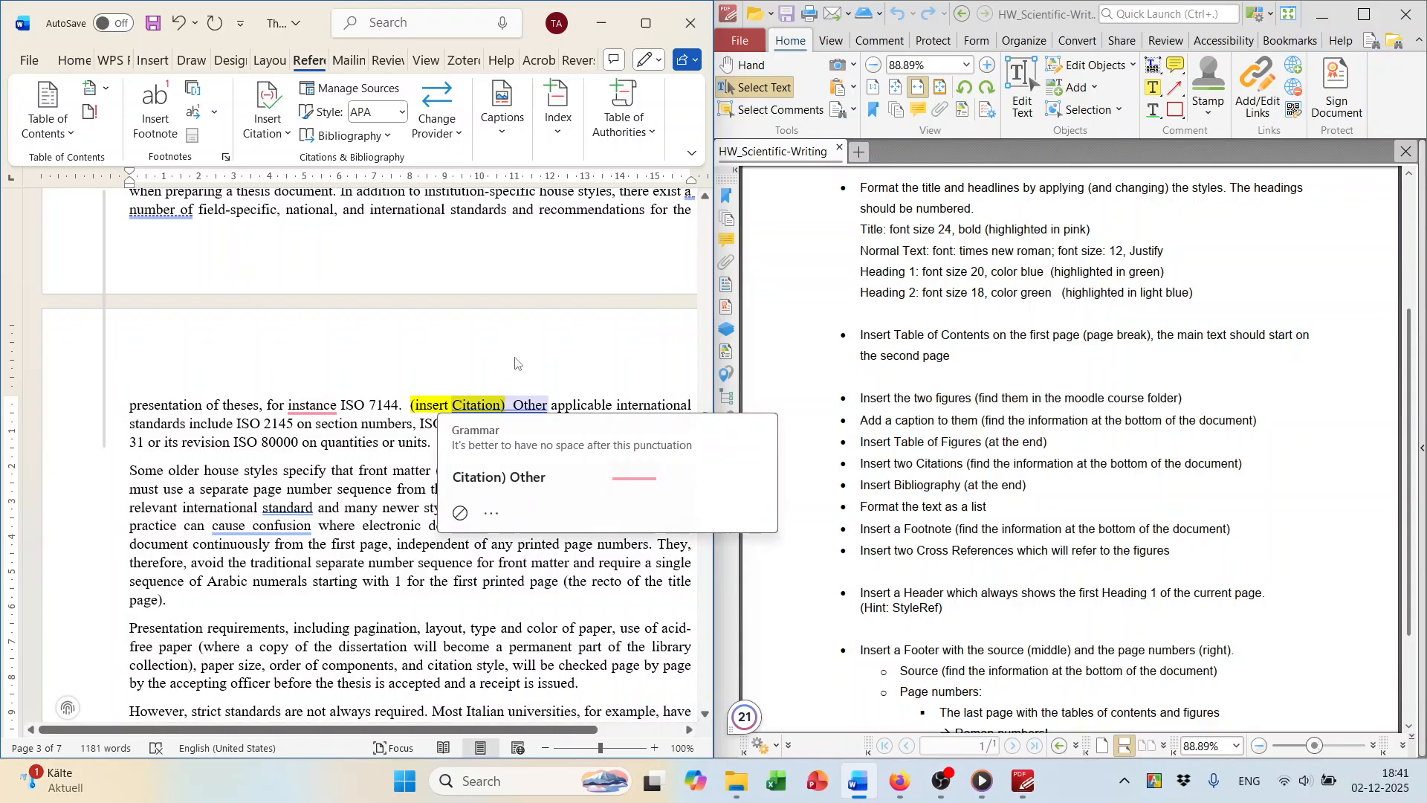
{"action": "left_click", "coordinate": [265, 112]}
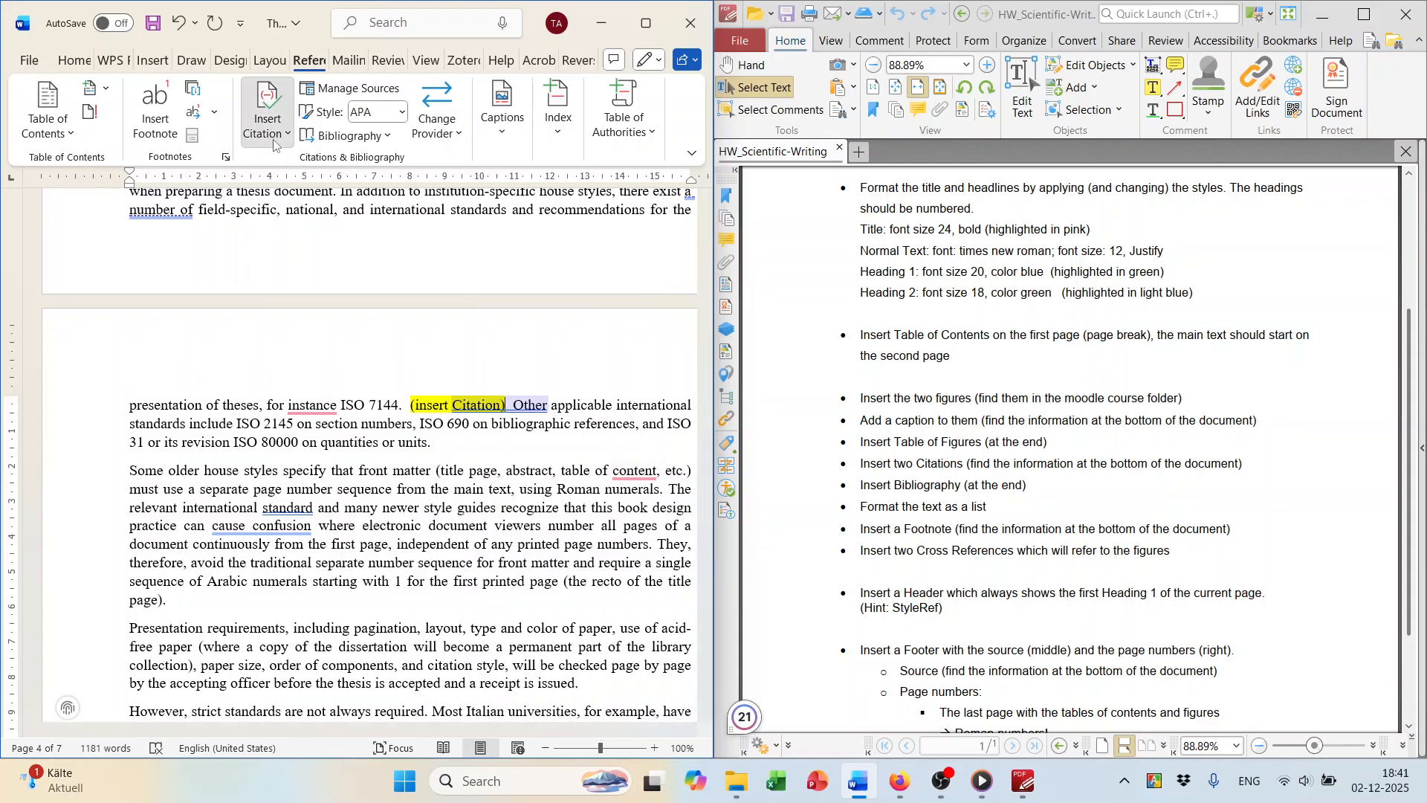
{"action": "left_click", "coordinate": [282, 179]}
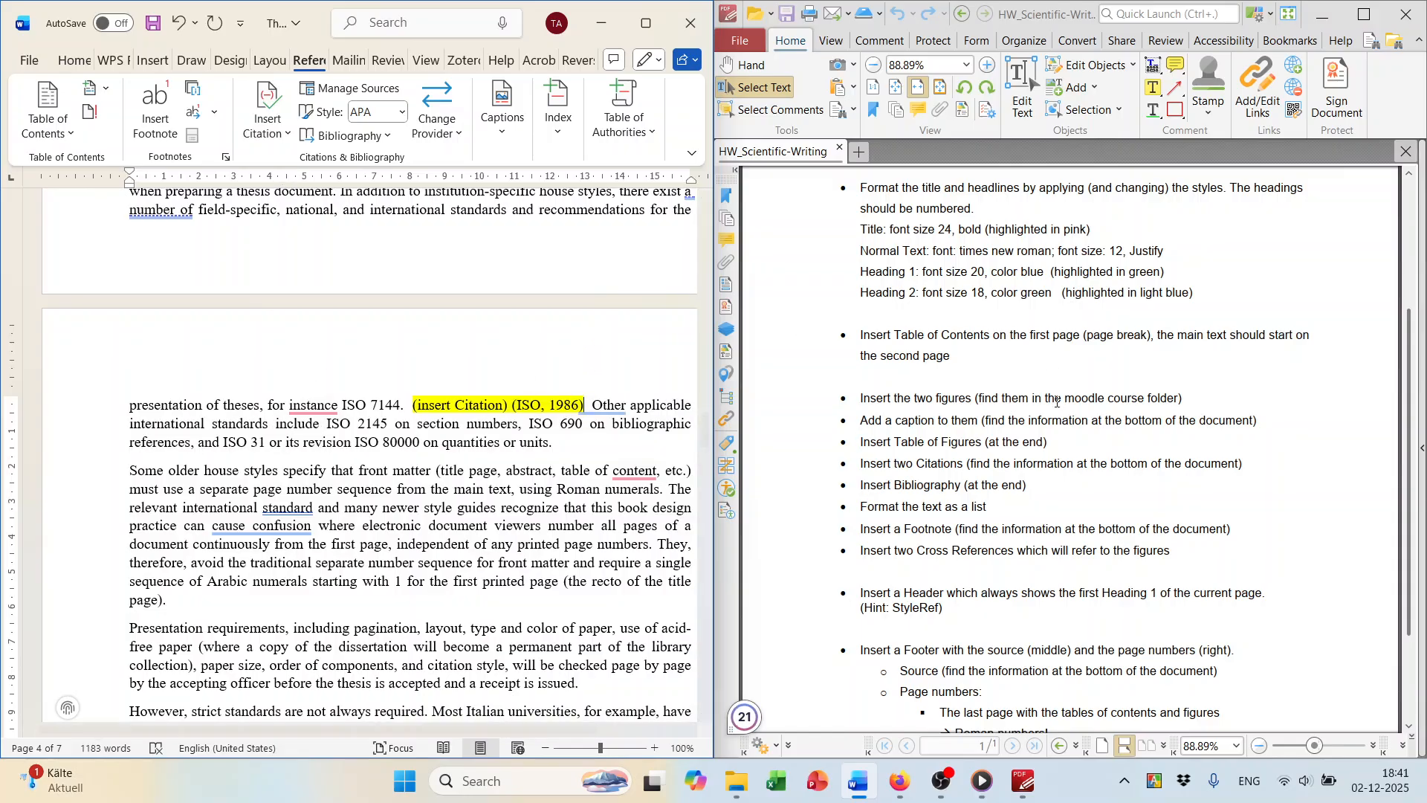
{"action": "scroll", "coordinate": [873, 449], "scroll_direction": "down", "scroll_amount": 1}
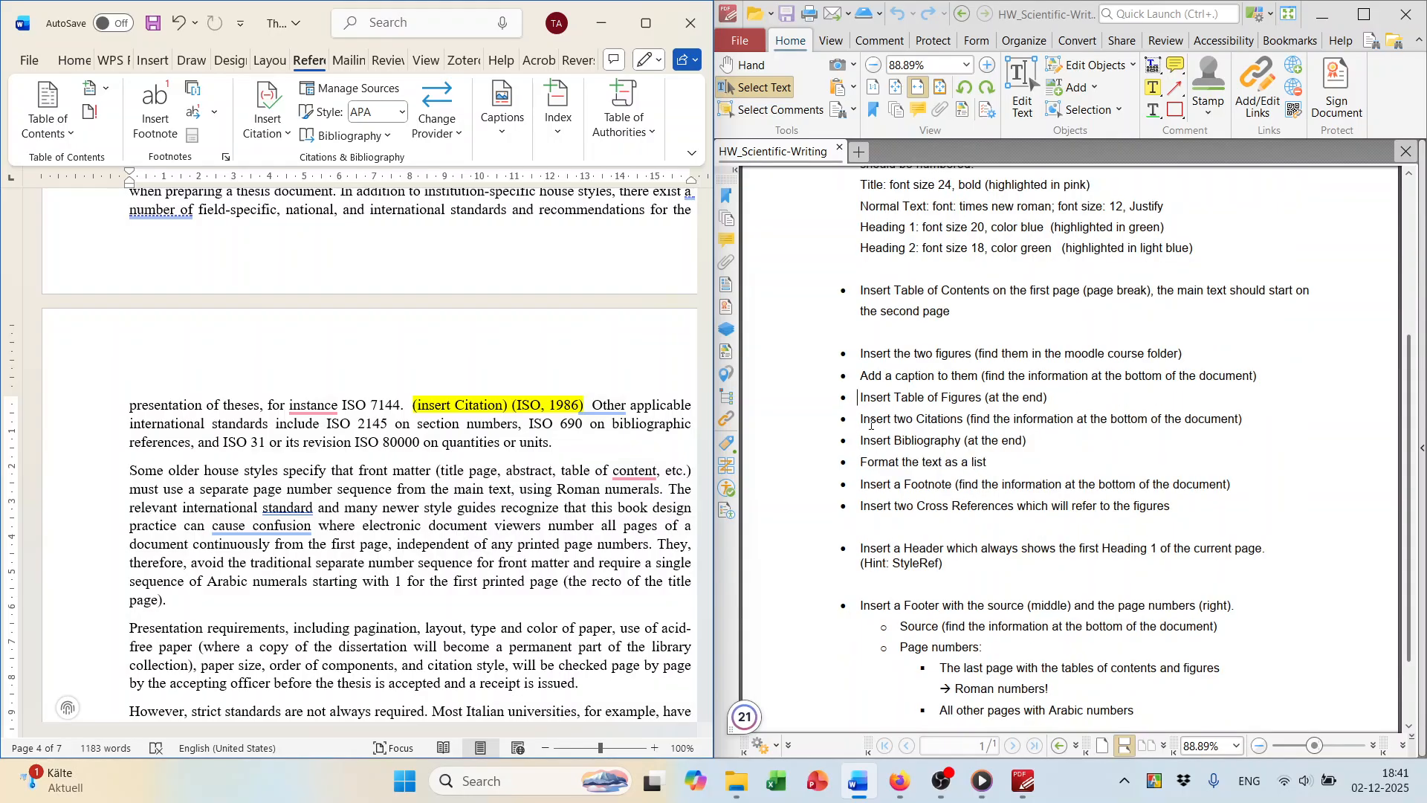
Add a new line after the "(Insert Table of Figures on next page)" placeholder and insert a page break before the bibliography placeholder.
{"action": "scroll", "coordinate": [604, 401], "scroll_direction": "down", "scroll_amount": 20}
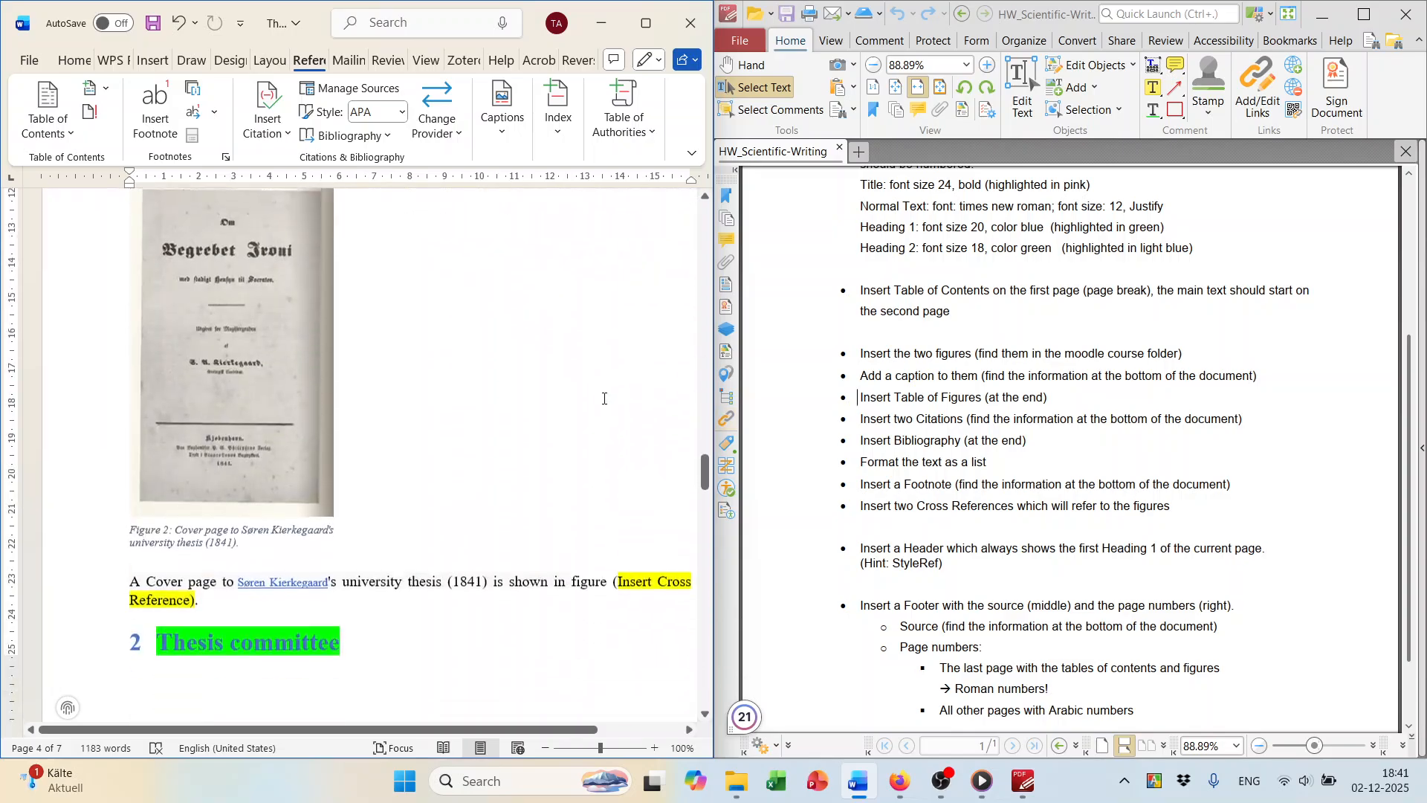
{"action": "scroll", "coordinate": [600, 404], "scroll_direction": "down", "scroll_amount": 15}
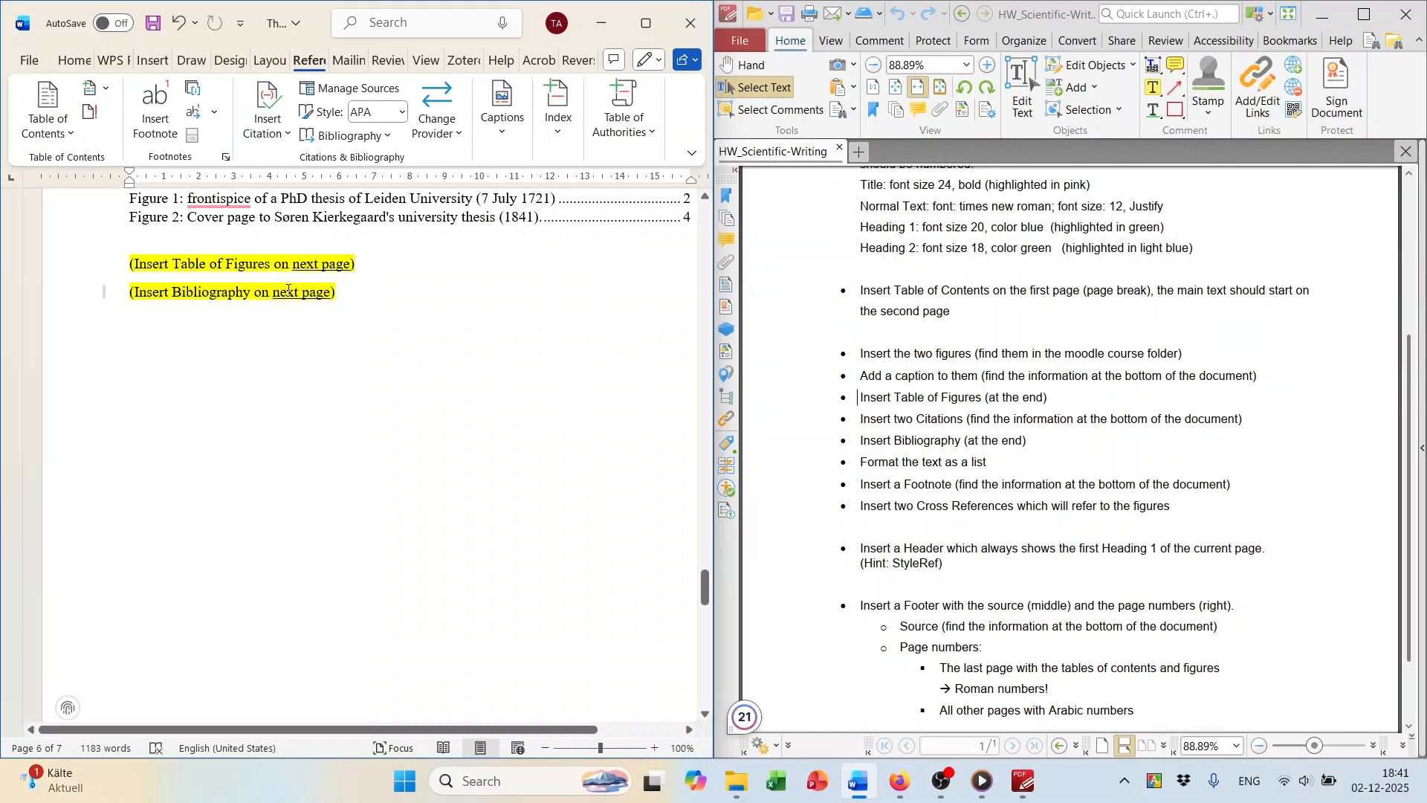
{"action": "left_click", "coordinate": [356, 266]}
{"action": "key", "text": "Return"}
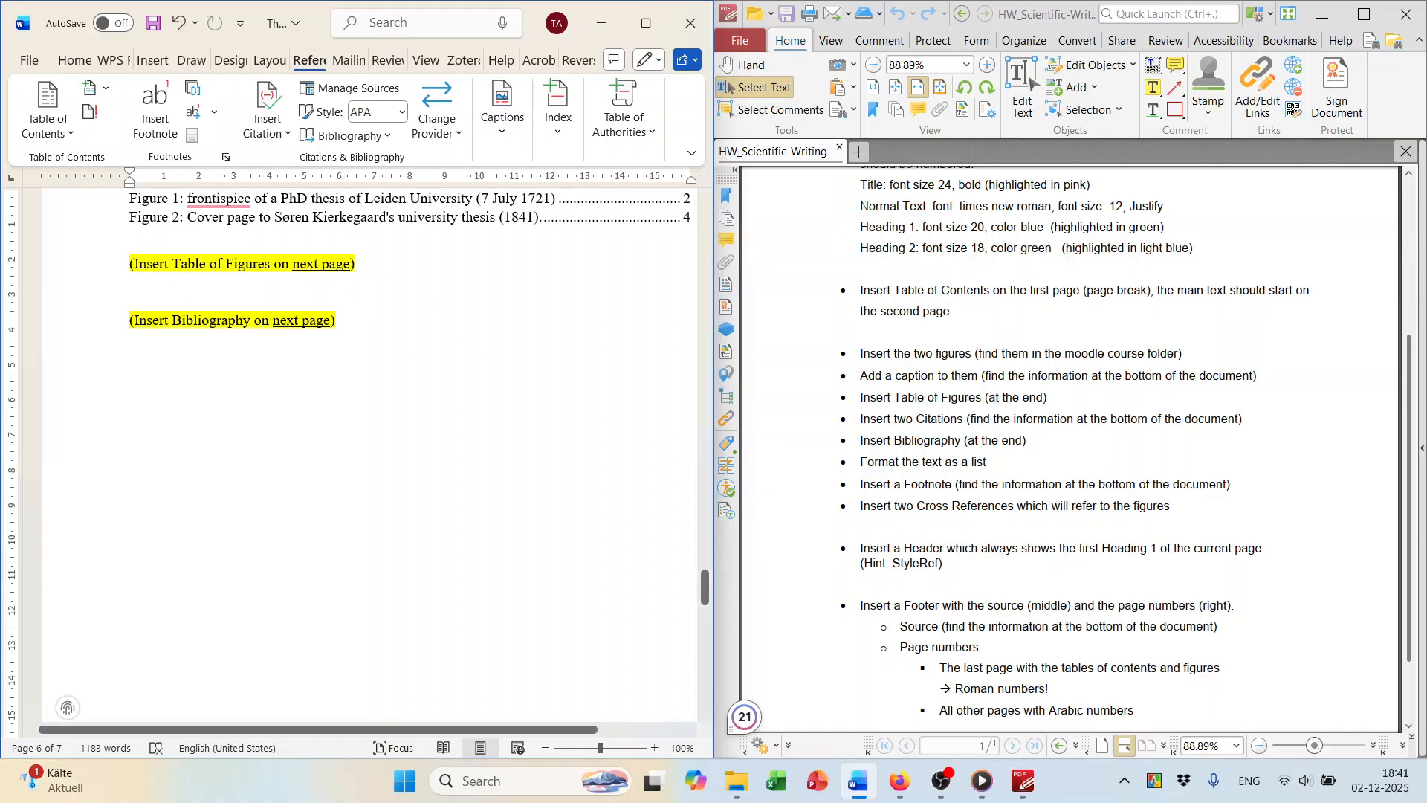
{"action": "left_click", "coordinate": [153, 60]}
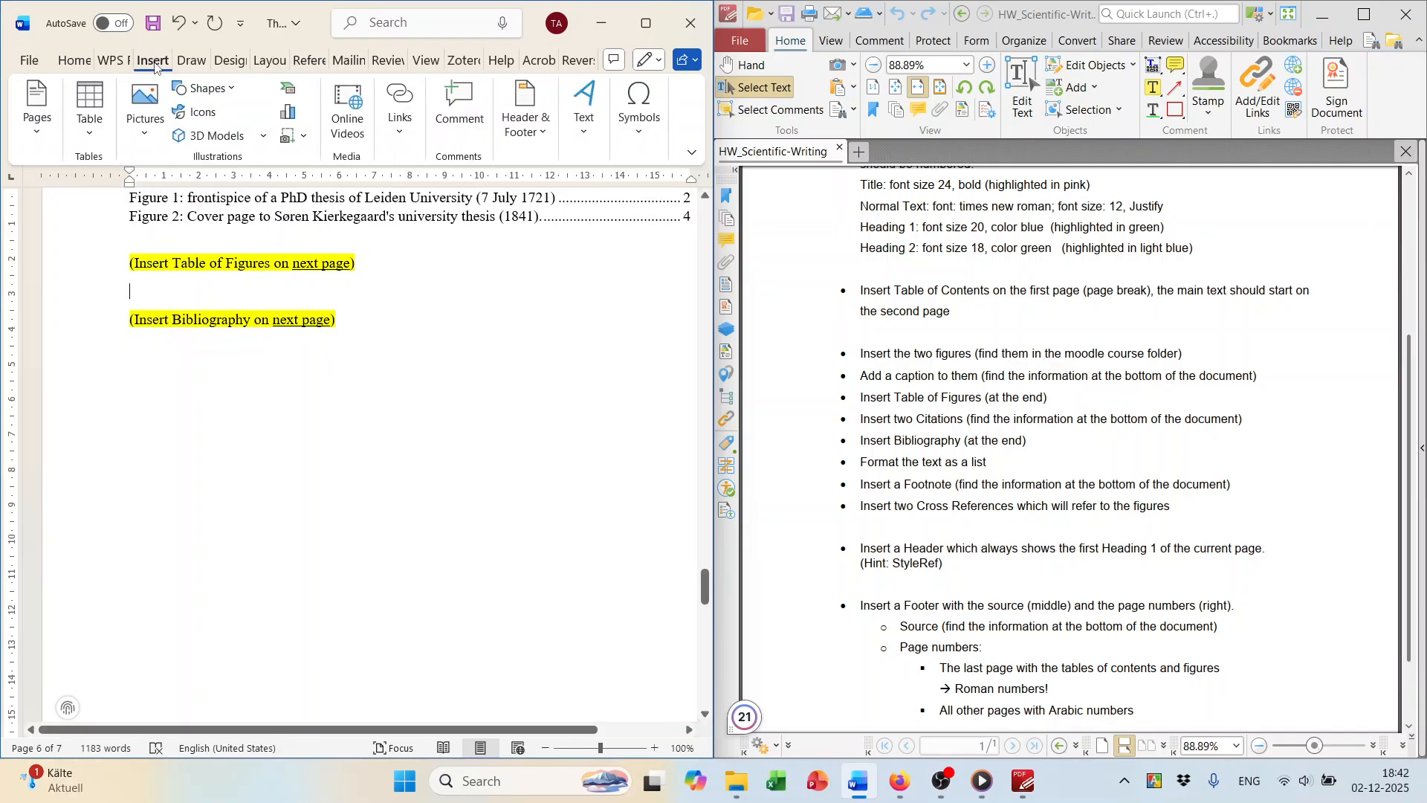
{"action": "left_click", "coordinate": [19, 139]}
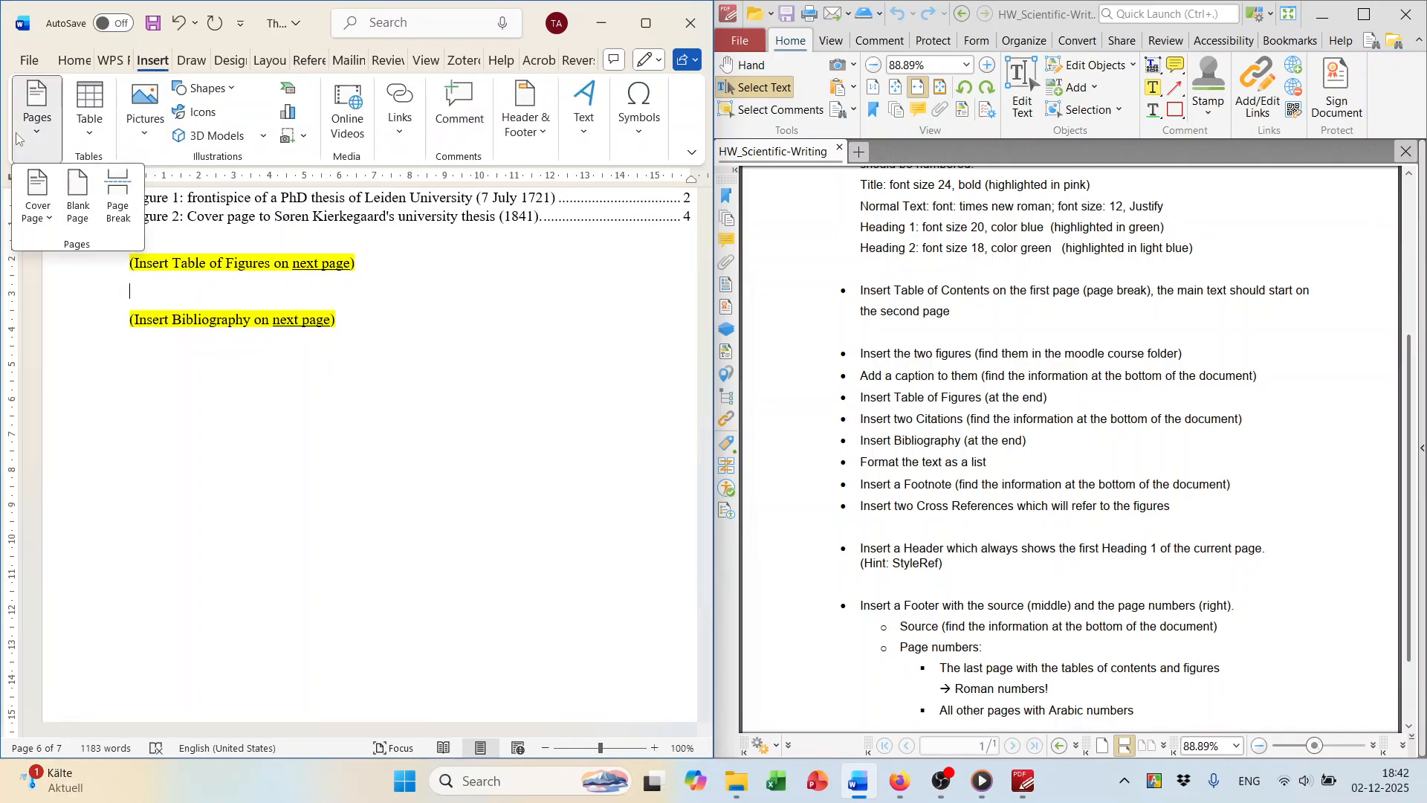
{"action": "left_click", "coordinate": [130, 182]}
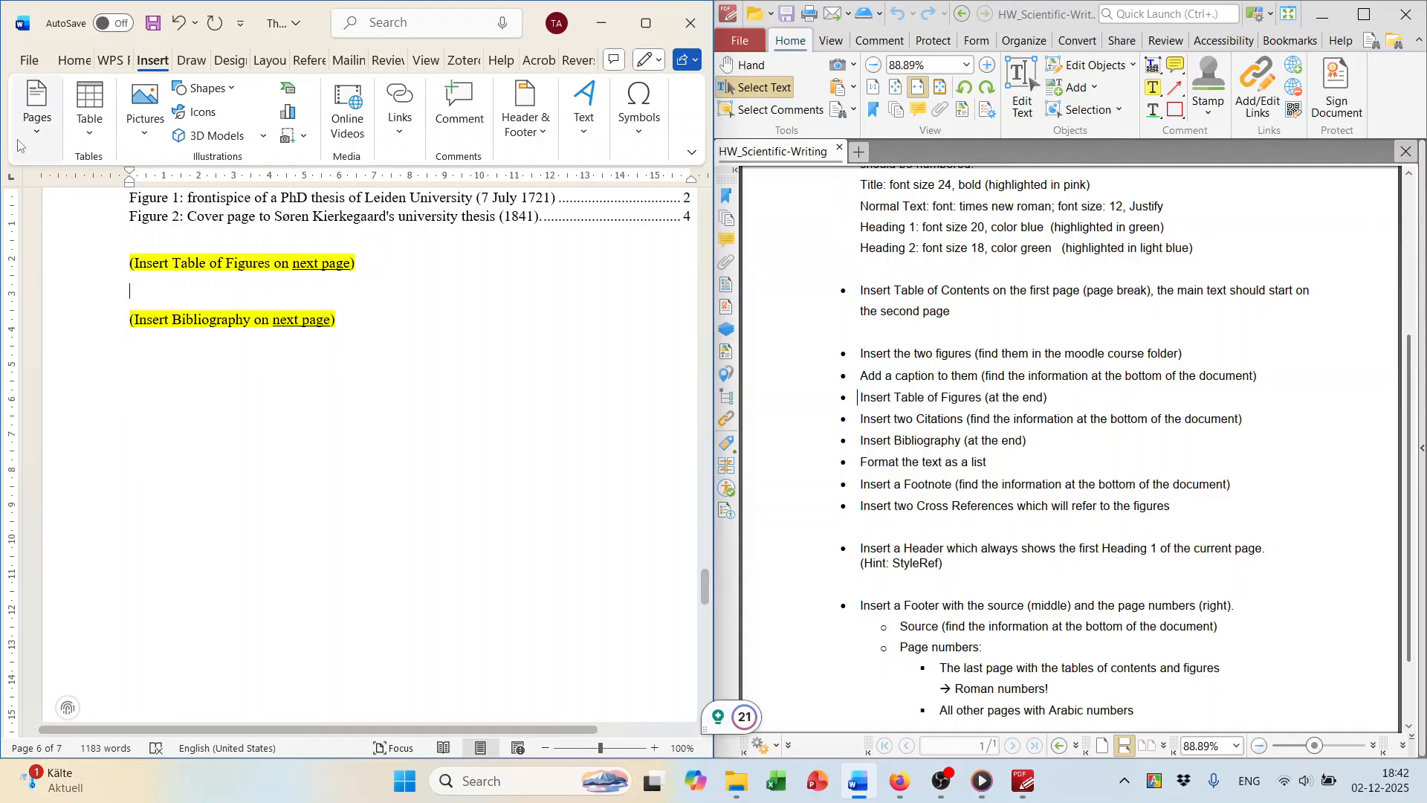
{"action": "left_click", "coordinate": [37, 112]}
{"action": "left_click", "coordinate": [133, 220]}
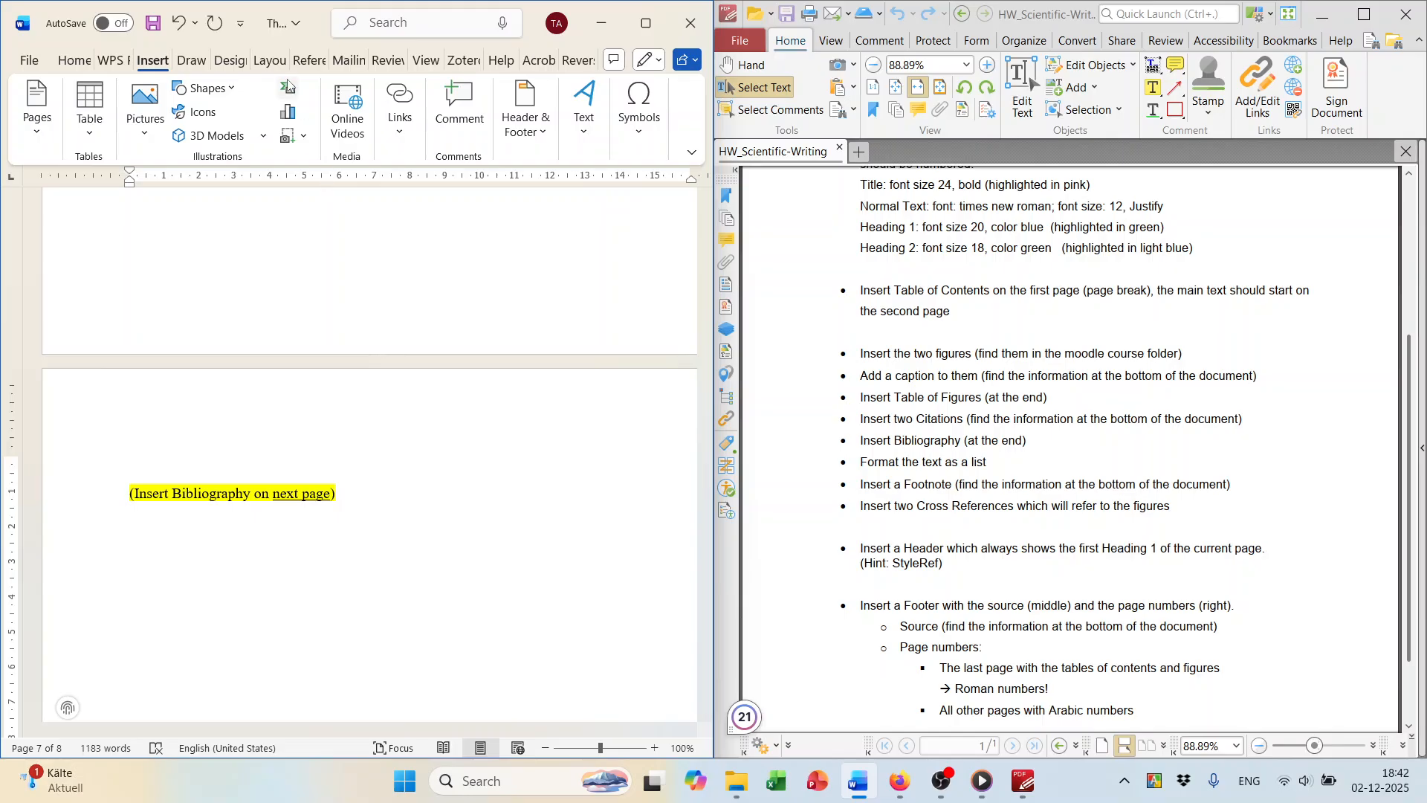
Insert the built-in "Bibliography" with its heading on the new page, above the "(Insert Bibliography on next page)" placeholder.
{"action": "left_click", "coordinate": [311, 64]}
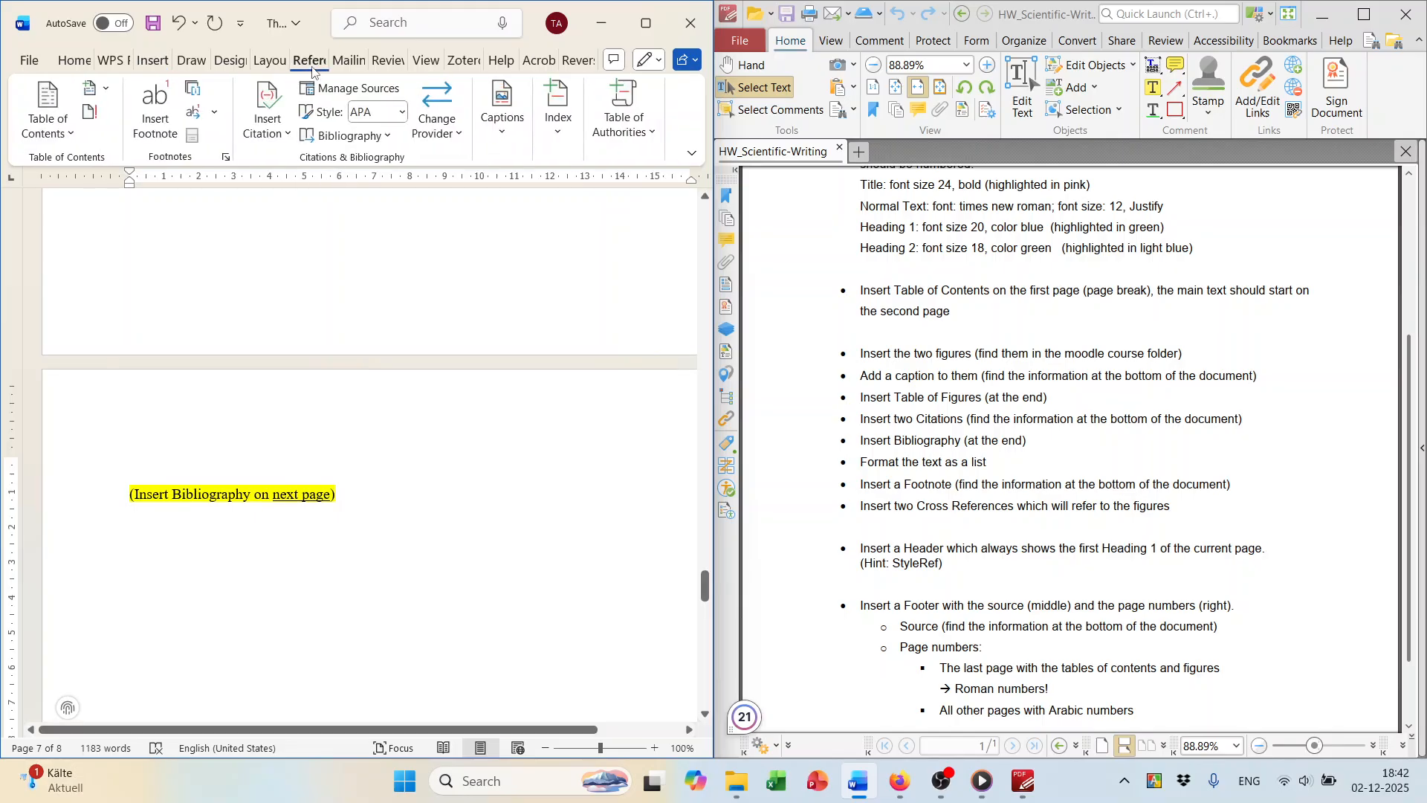
{"action": "left_click", "coordinate": [384, 139]}
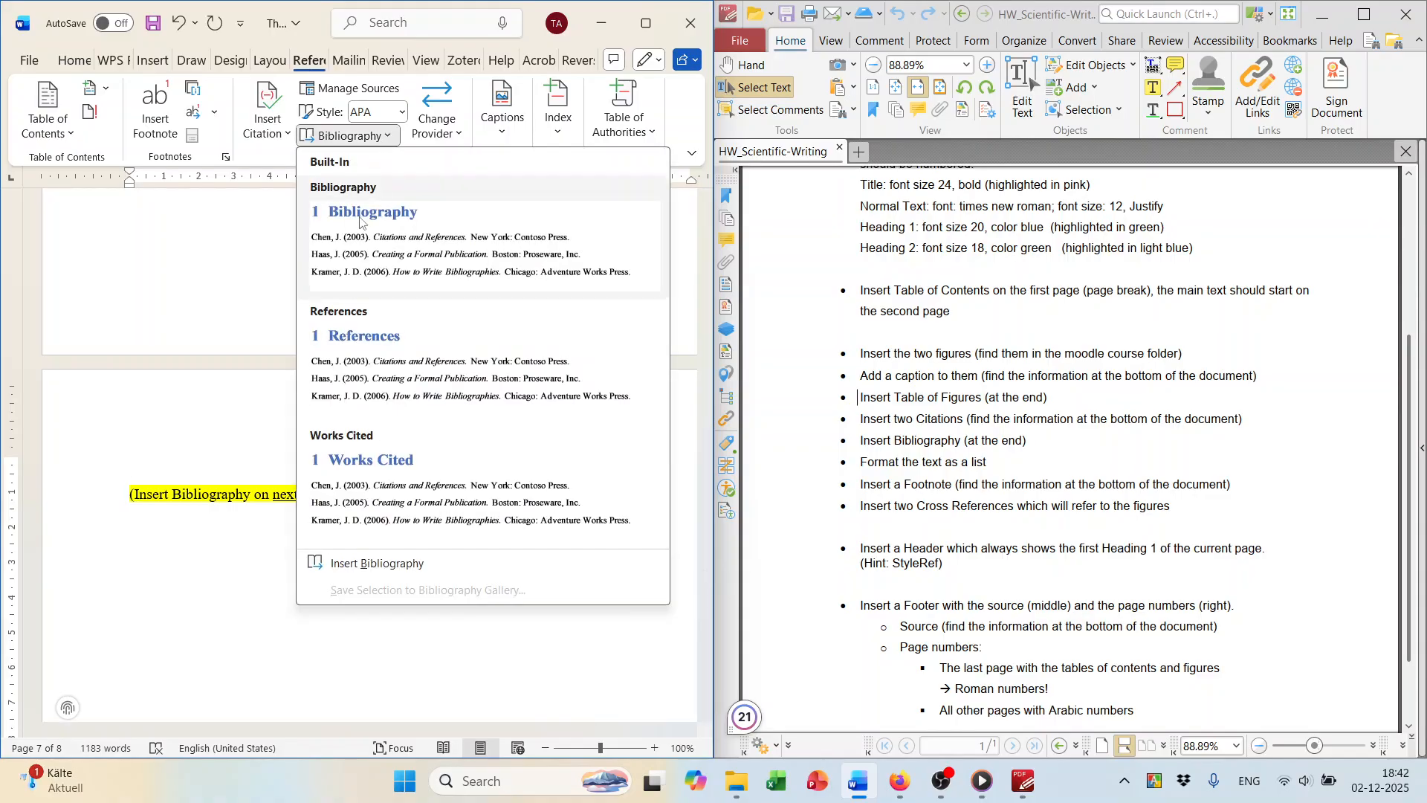
{"action": "left_click", "coordinate": [360, 220]}
{"action": "scroll", "coordinate": [445, 372], "scroll_direction": "down", "scroll_amount": 3}
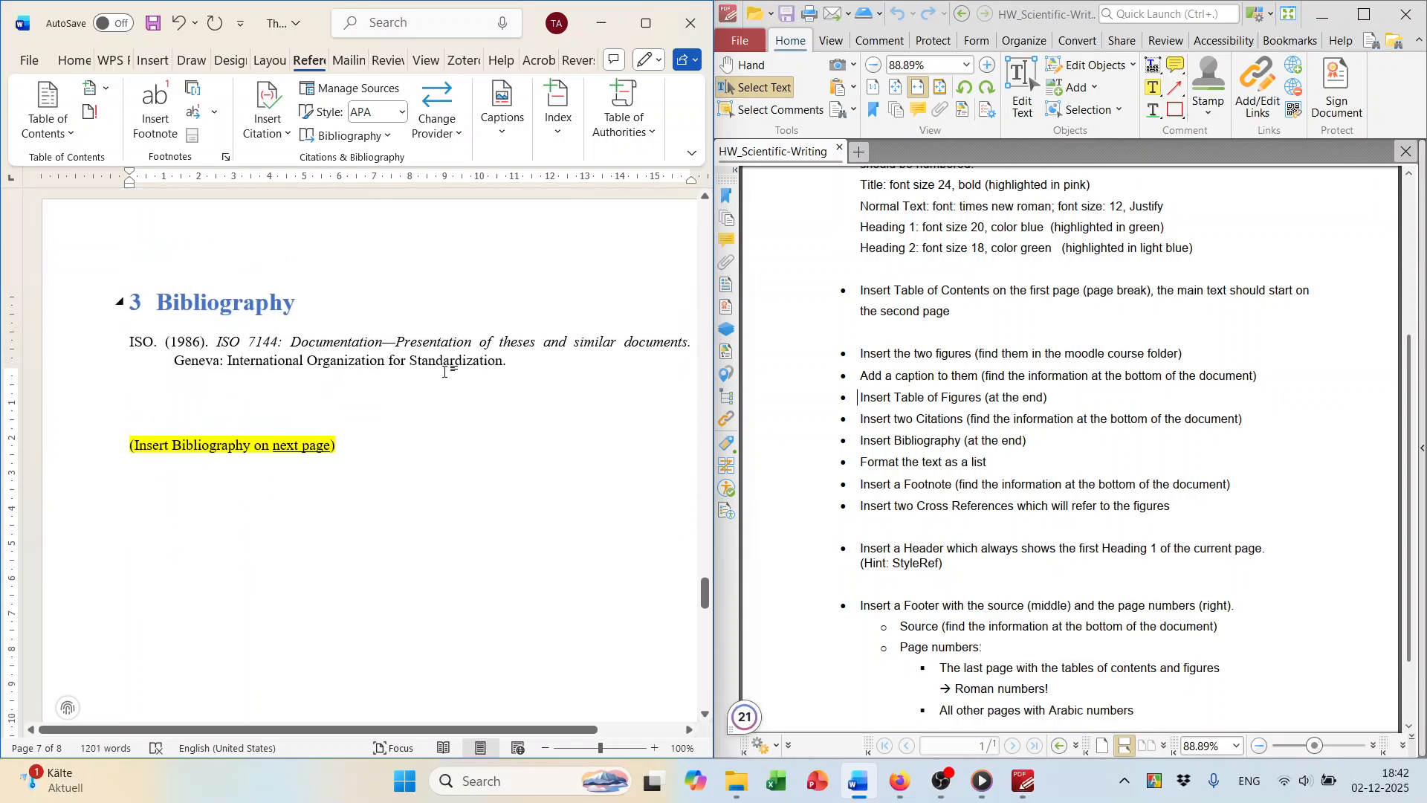
{"action": "scroll", "coordinate": [444, 372], "scroll_direction": "up", "scroll_amount": 5}
{"action": "scroll", "coordinate": [444, 372], "scroll_direction": "up", "scroll_amount": 2}
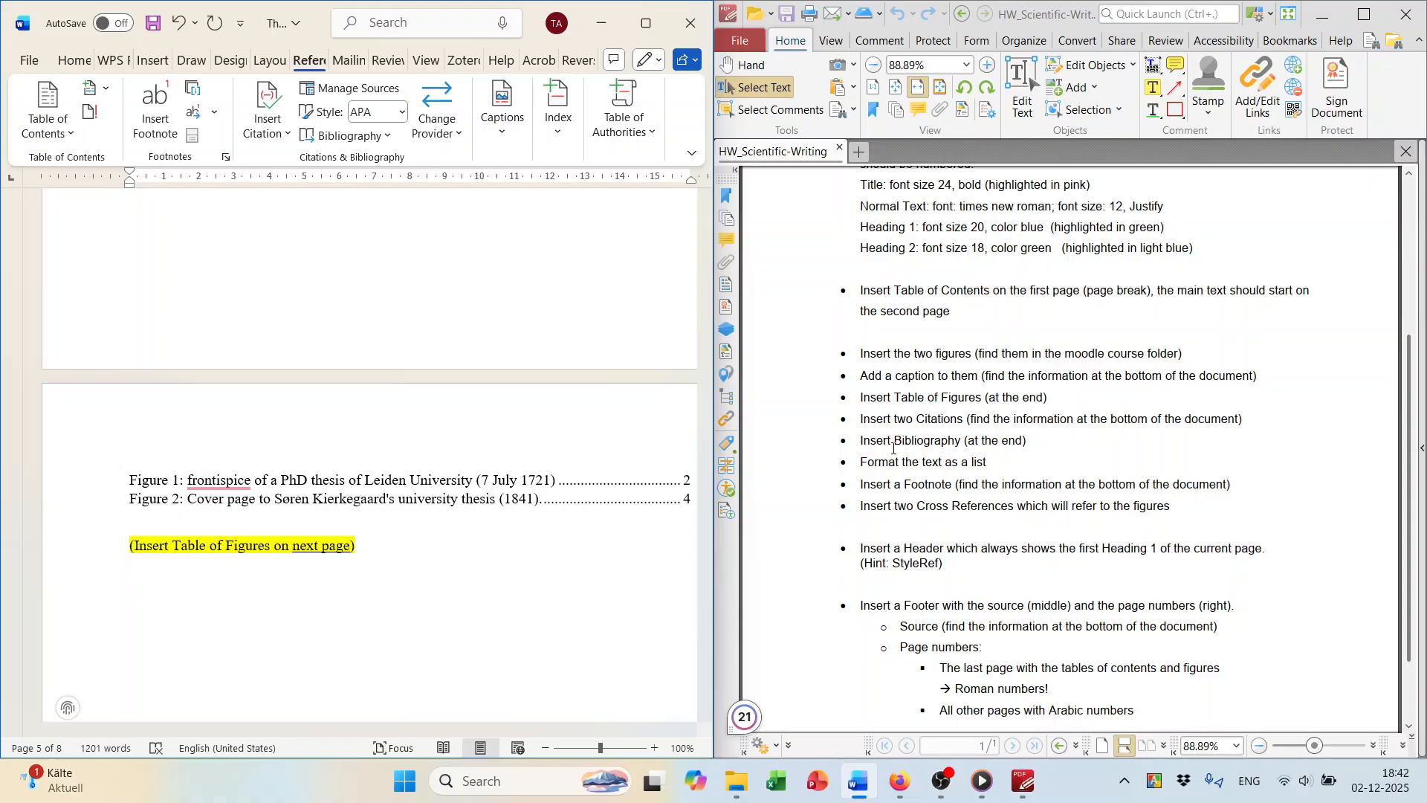
Format the six chapter paragraphs under "(the following Format: List)" as a numbered list in the a), b), c) style.
{"action": "scroll", "coordinate": [899, 453], "scroll_direction": "down", "scroll_amount": 1}
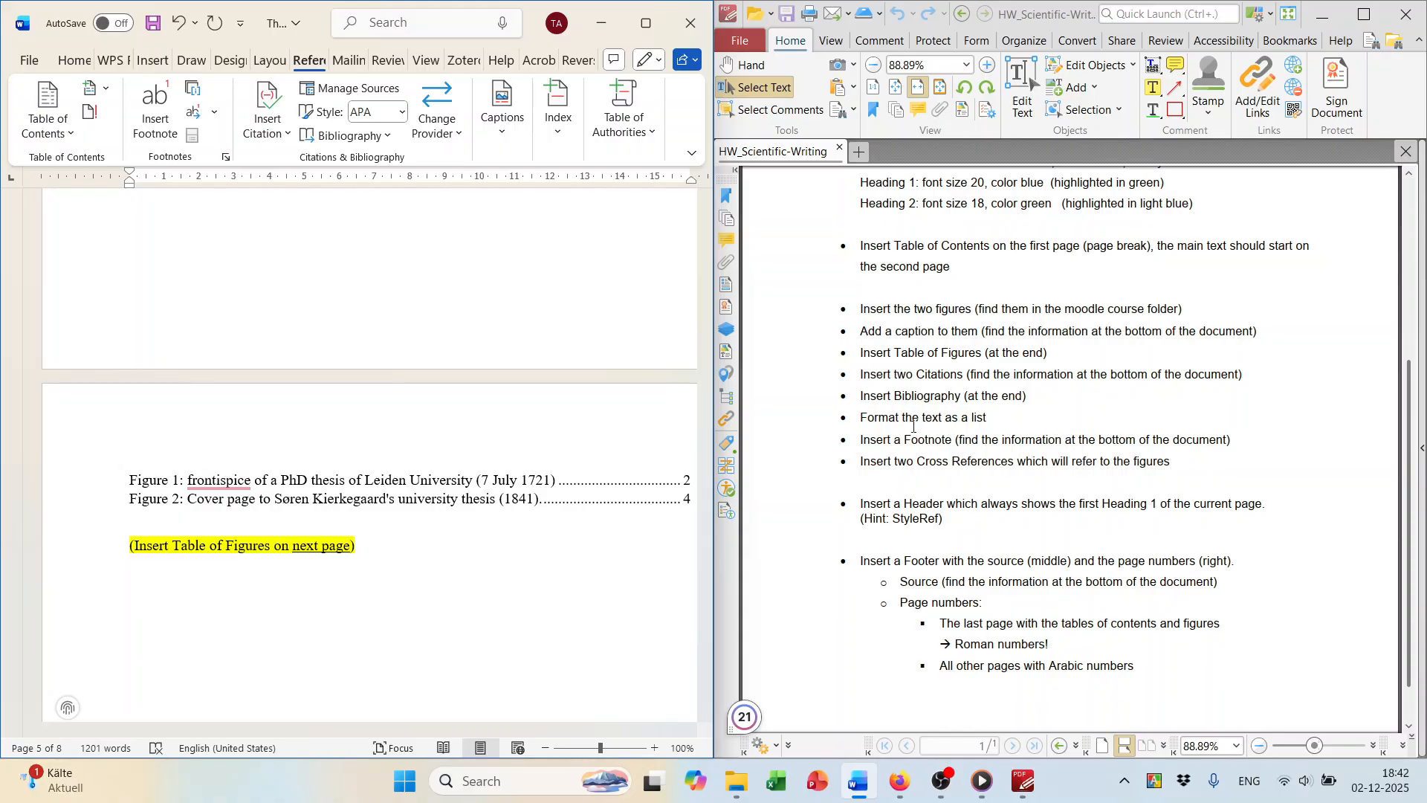
{"action": "scroll", "coordinate": [516, 386], "scroll_direction": "up", "scroll_amount": 15}
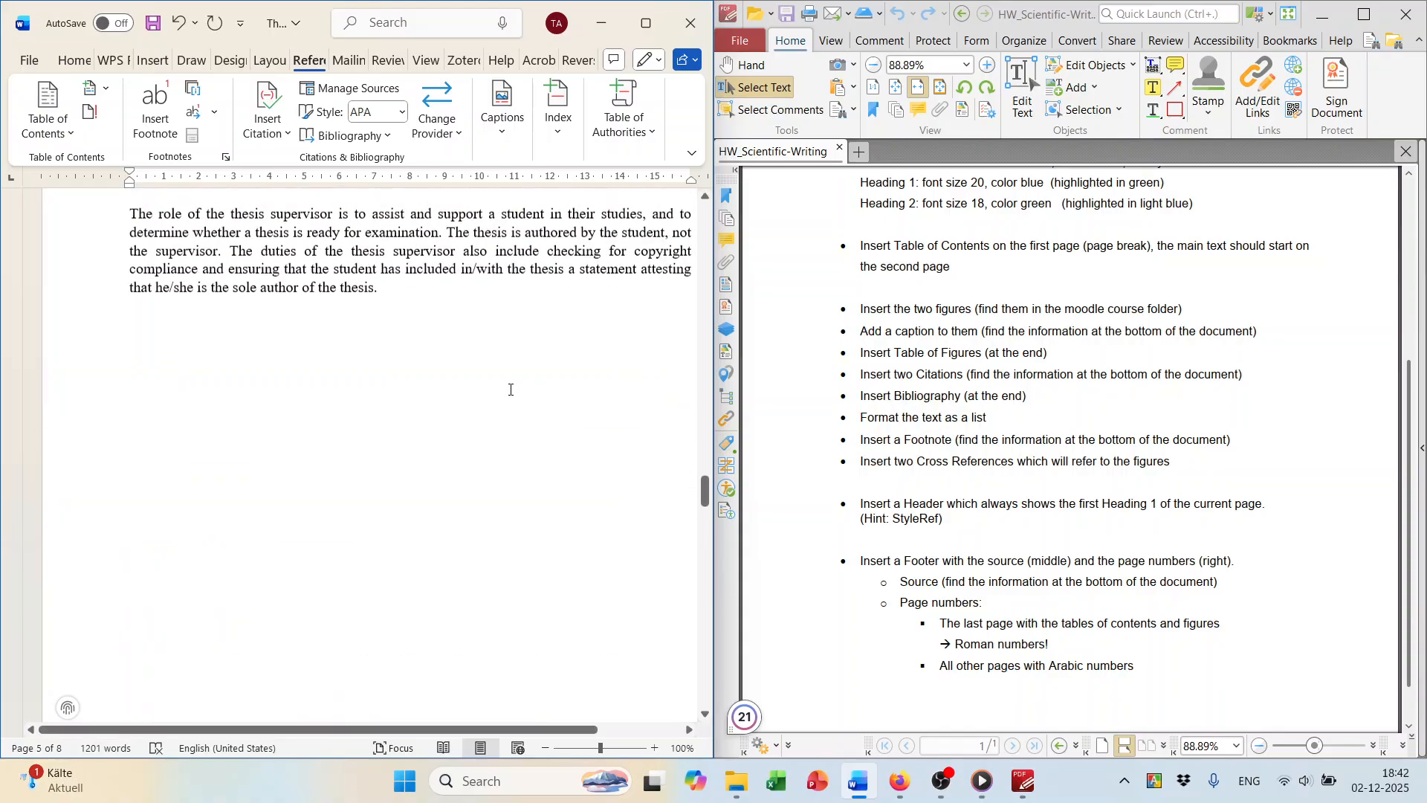
{"action": "scroll", "coordinate": [510, 391], "scroll_direction": "up", "scroll_amount": 10}
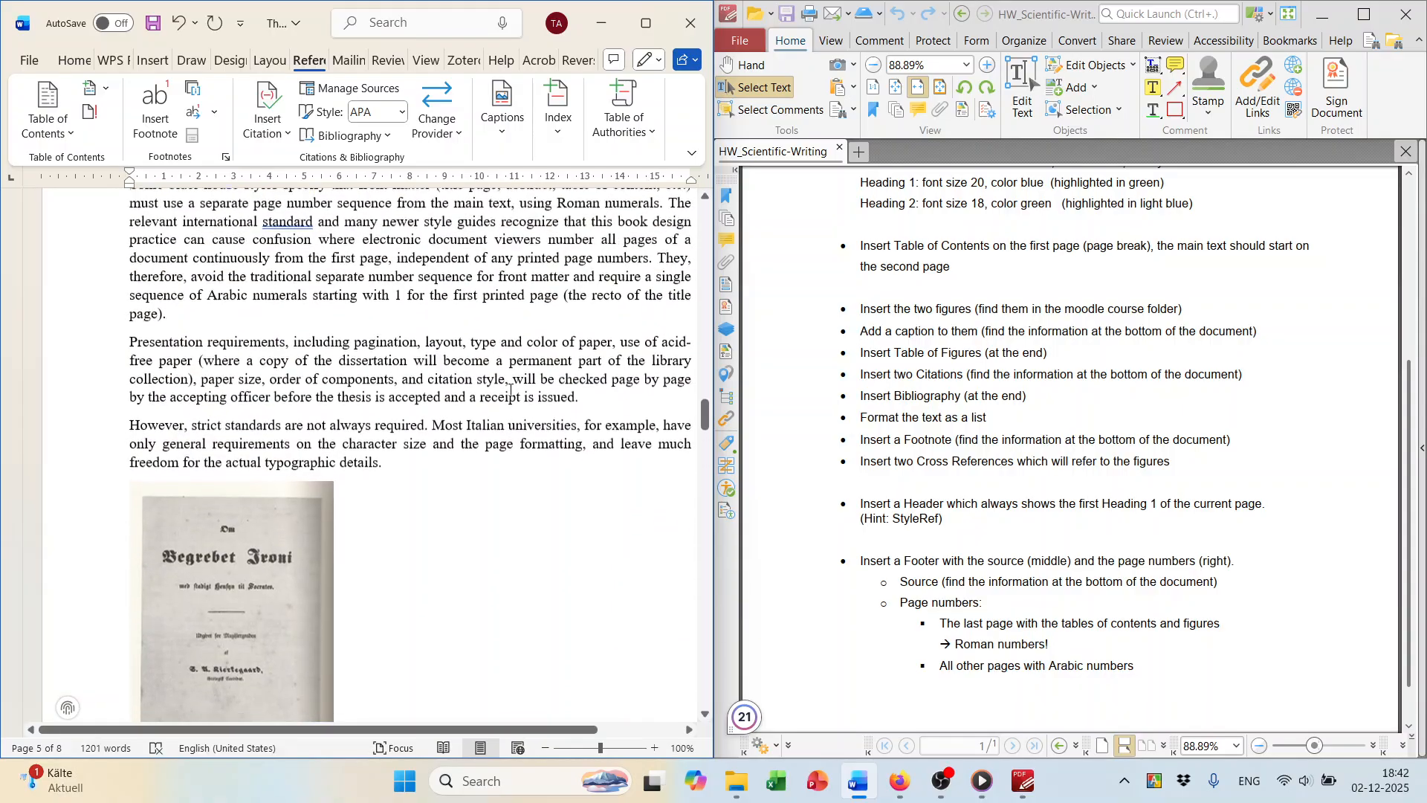
{"action": "scroll", "coordinate": [510, 389], "scroll_direction": "up", "scroll_amount": 10}
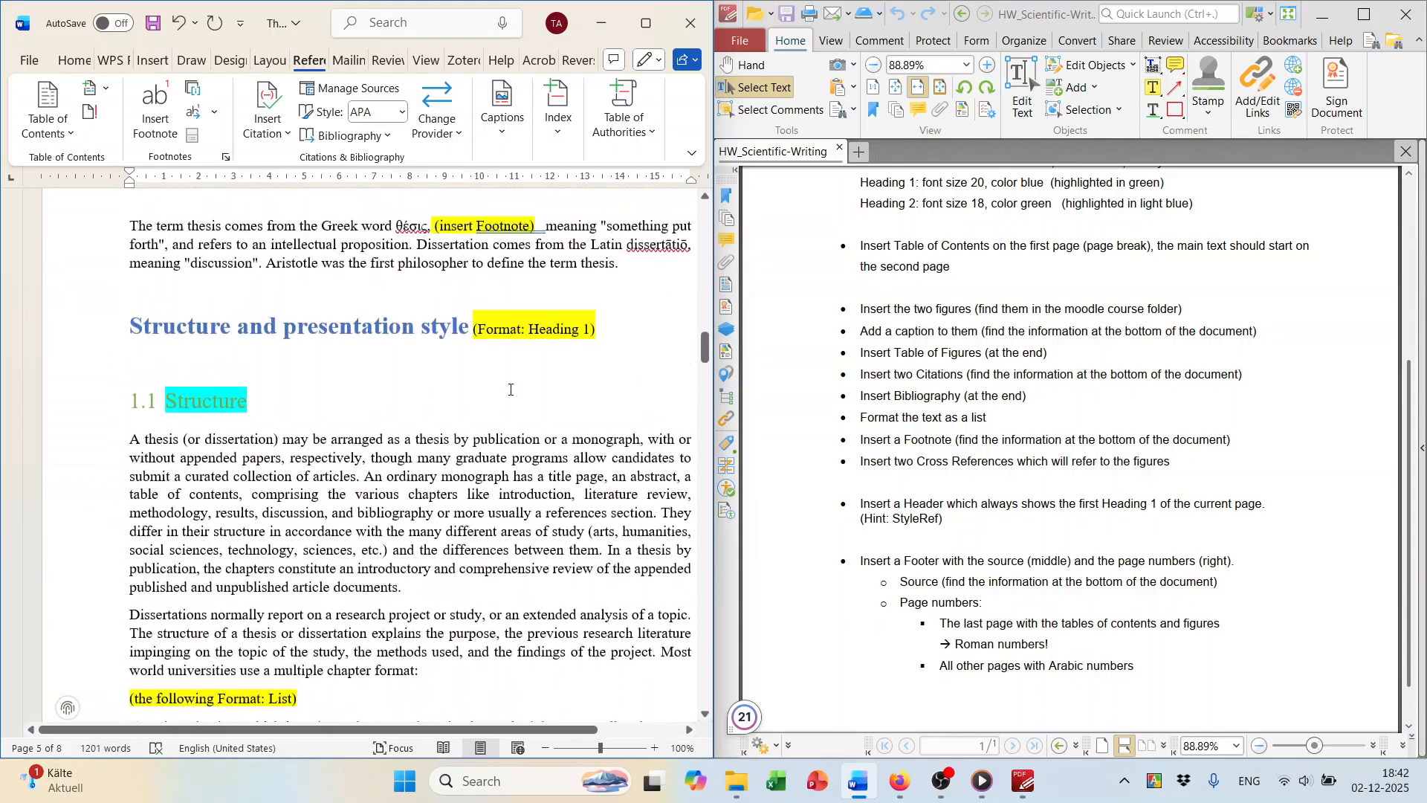
{"action": "scroll", "coordinate": [511, 389], "scroll_direction": "up", "scroll_amount": 15}
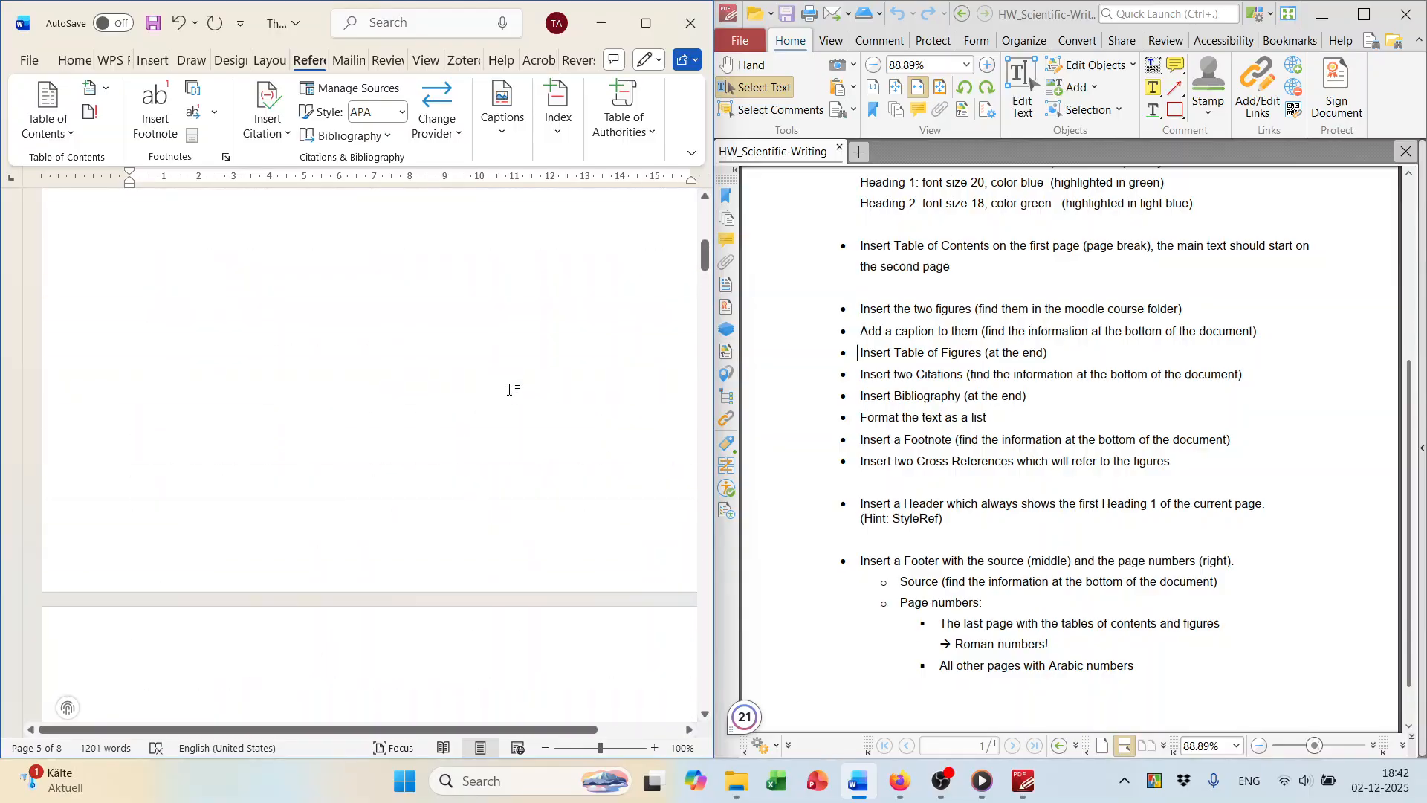
{"action": "scroll", "coordinate": [511, 389], "scroll_direction": "down", "scroll_amount": 15}
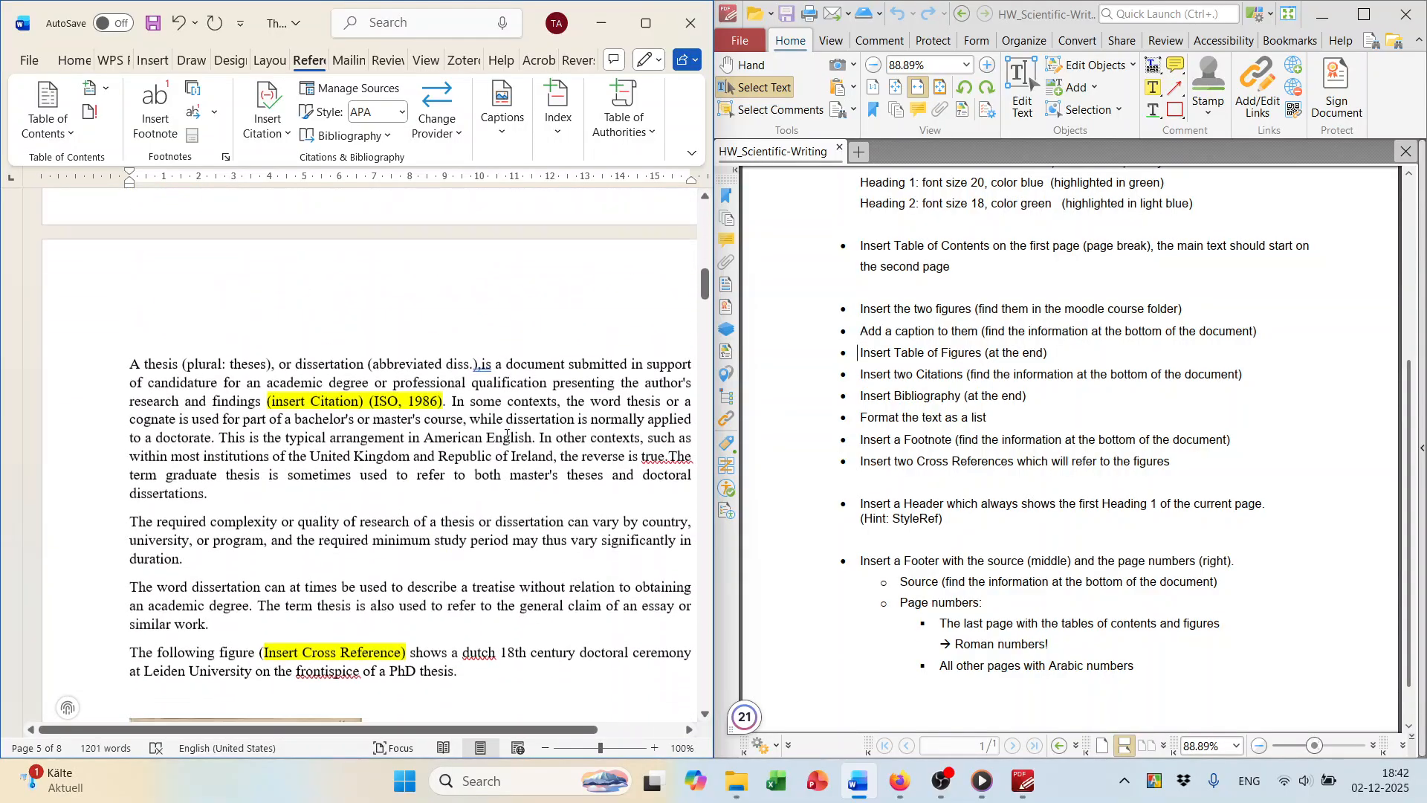
{"action": "scroll", "coordinate": [474, 454], "scroll_direction": "up", "scroll_amount": 8}
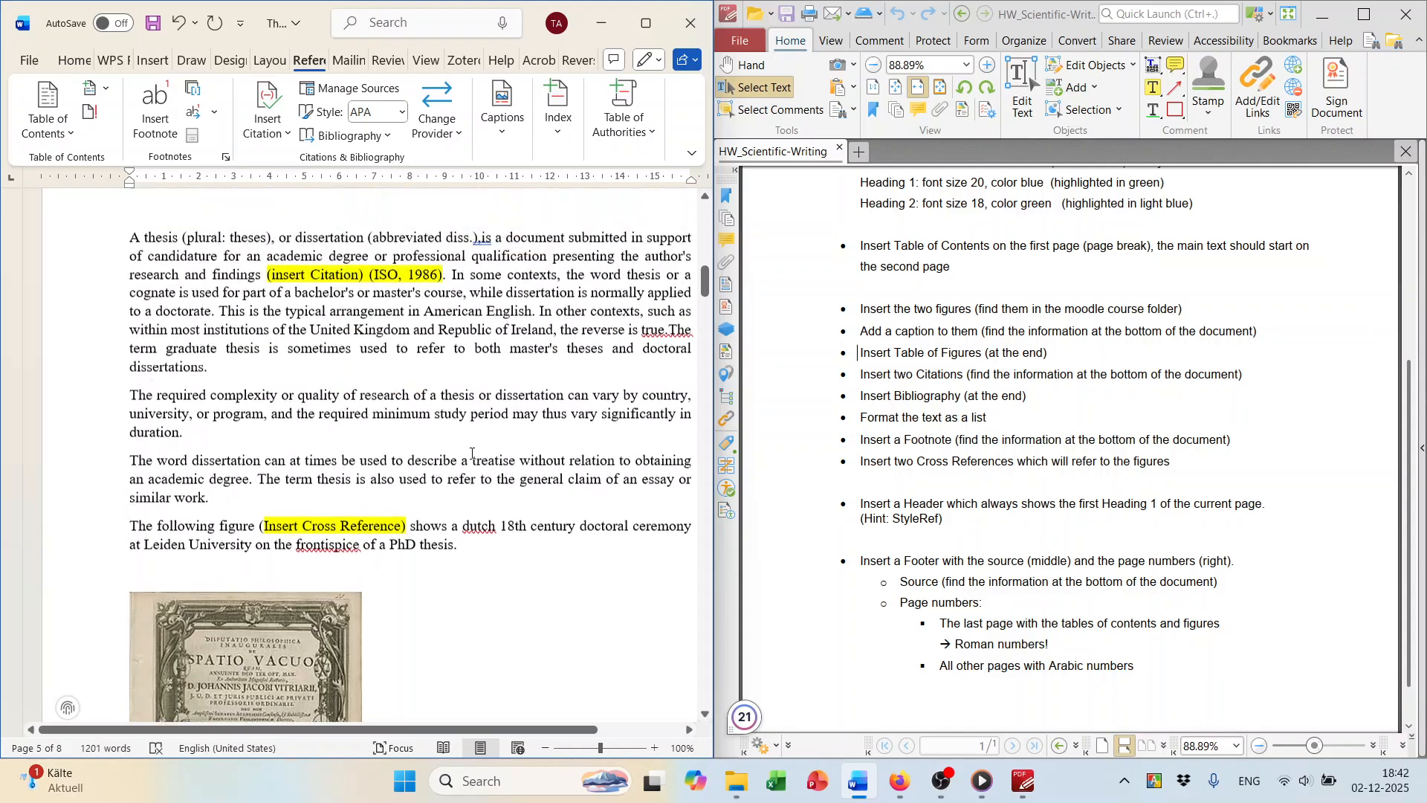
{"action": "scroll", "coordinate": [469, 446], "scroll_direction": "down", "scroll_amount": 5}
{"action": "scroll", "coordinate": [469, 446], "scroll_direction": "down", "scroll_amount": 15}
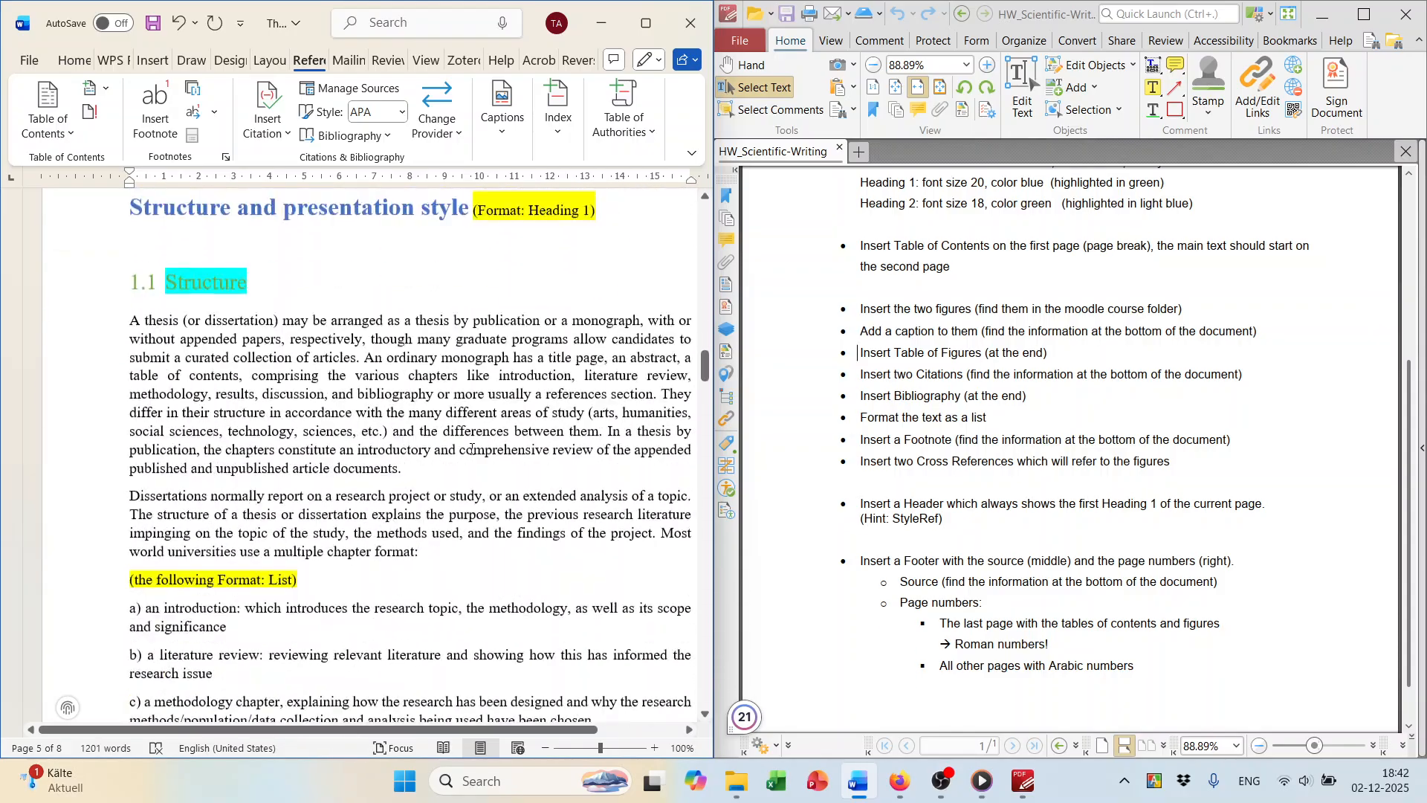
{"action": "scroll", "coordinate": [312, 412], "scroll_direction": "up", "scroll_amount": 1}
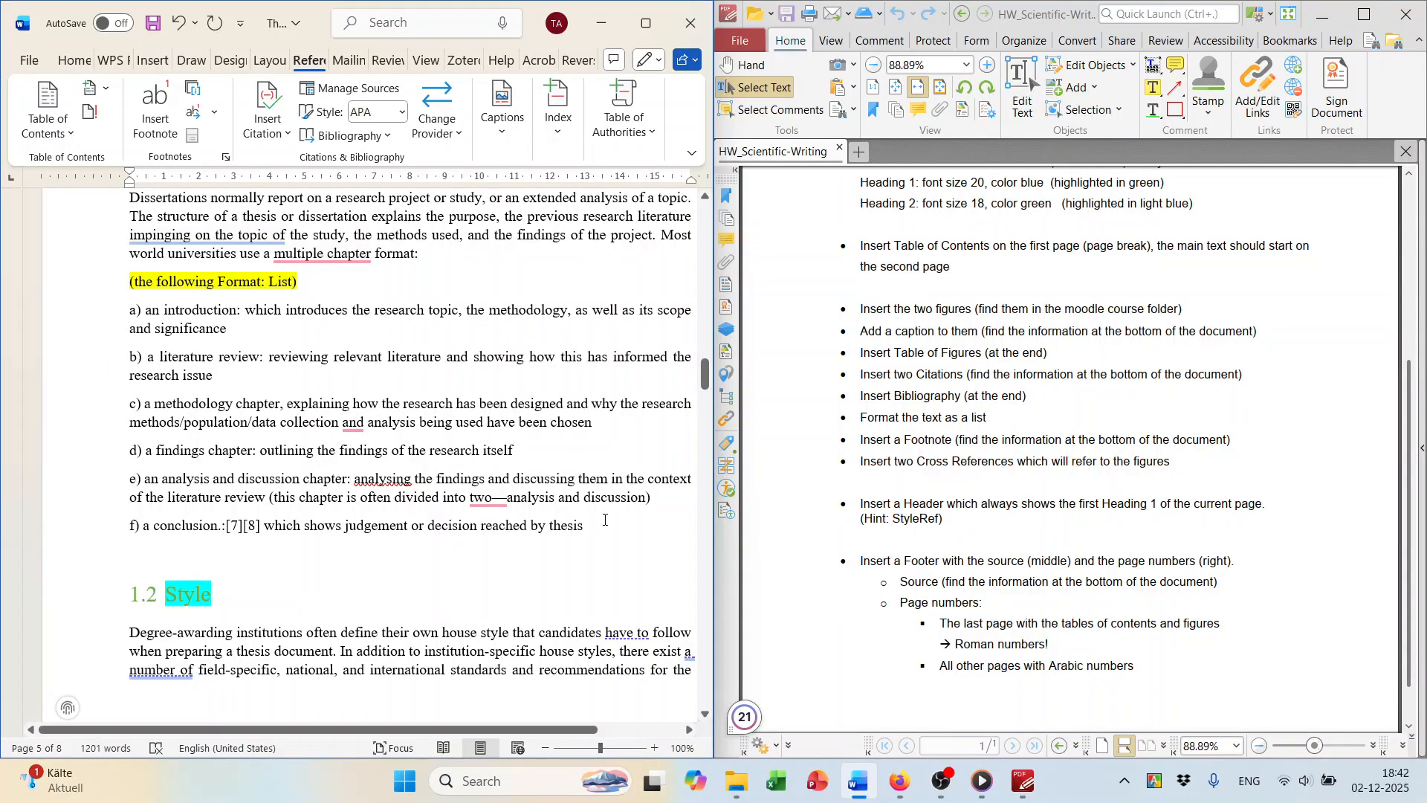
{"action": "left_click_drag", "start_coordinate": [587, 520], "coordinate": [129, 307]}
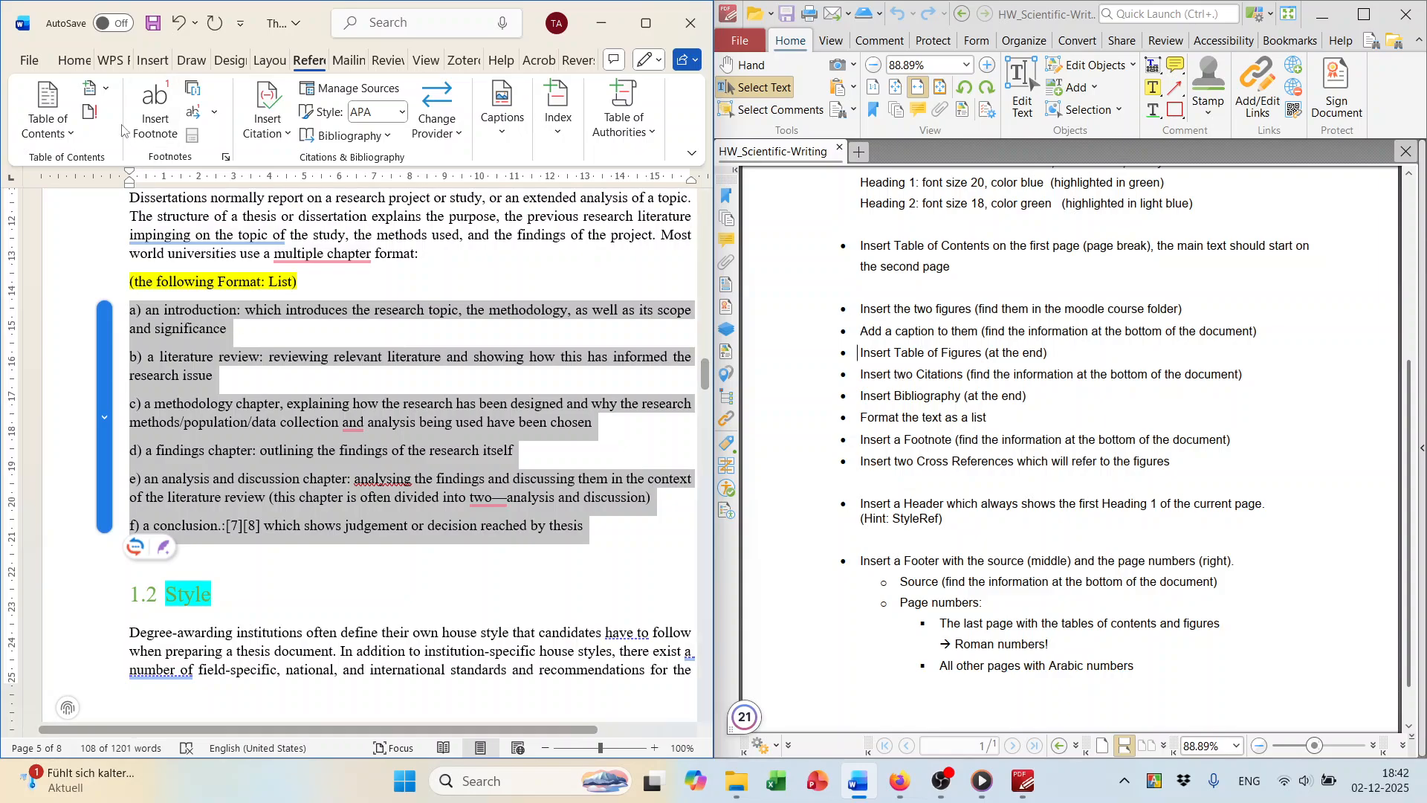
{"action": "left_click", "coordinate": [74, 59]}
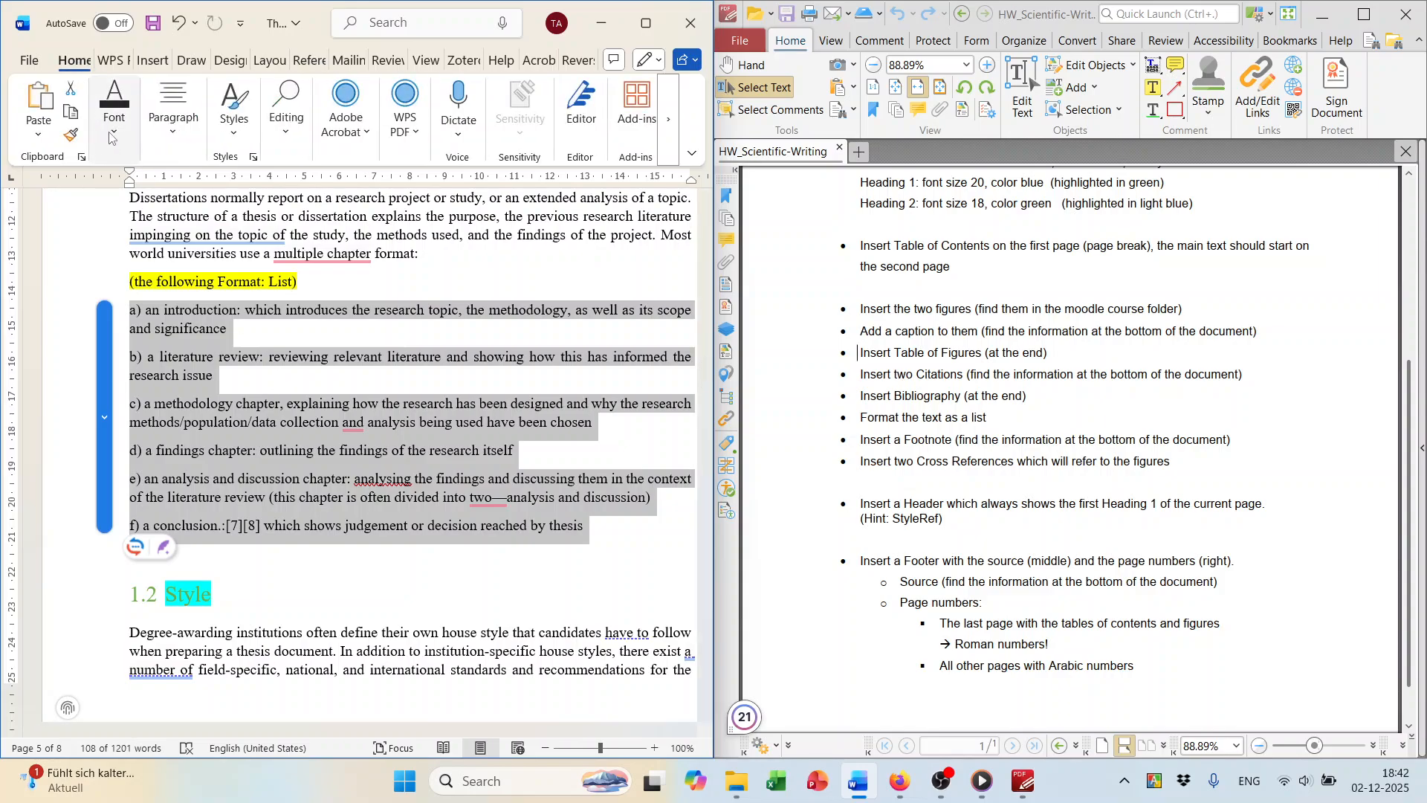
{"action": "left_click", "coordinate": [173, 136]}
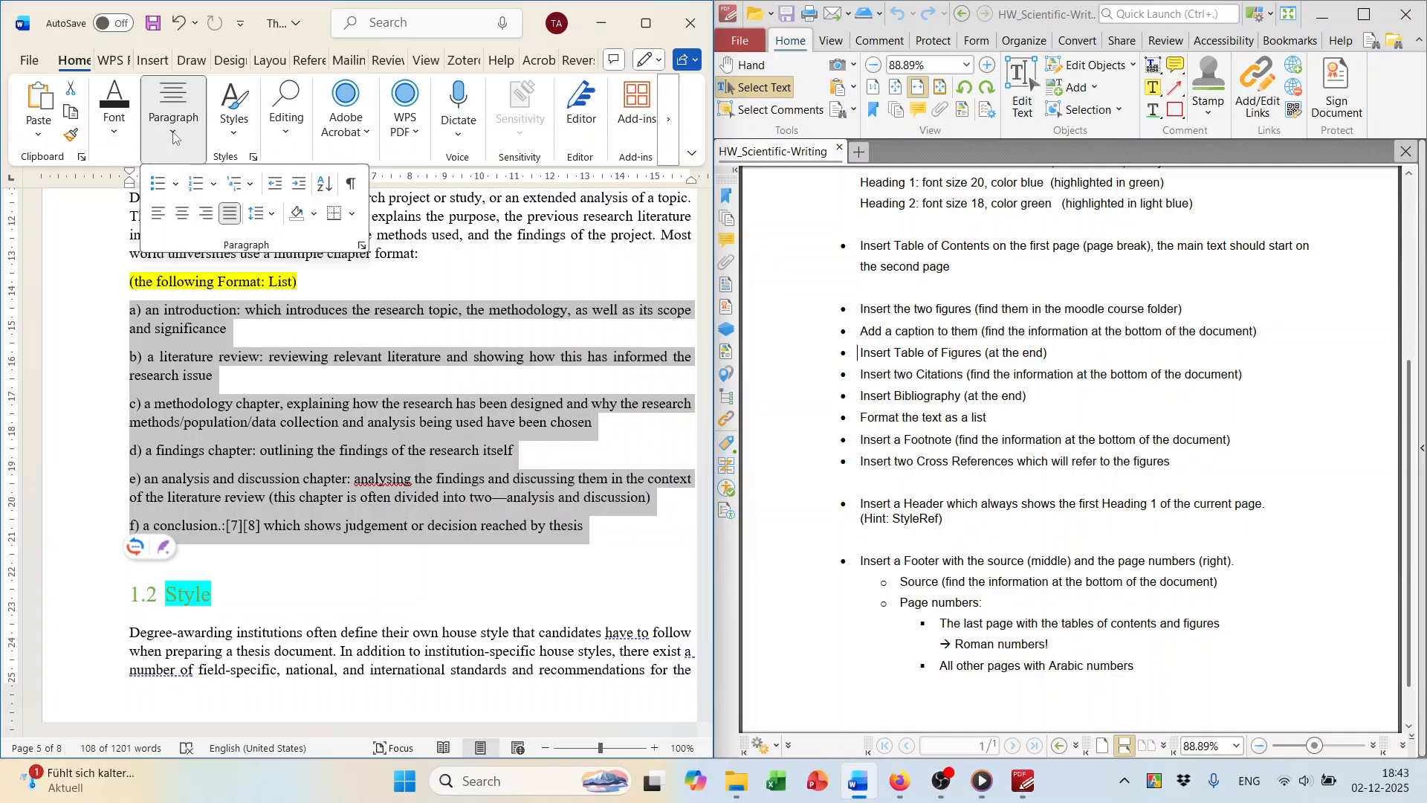
{"action": "left_click", "coordinate": [215, 186]}
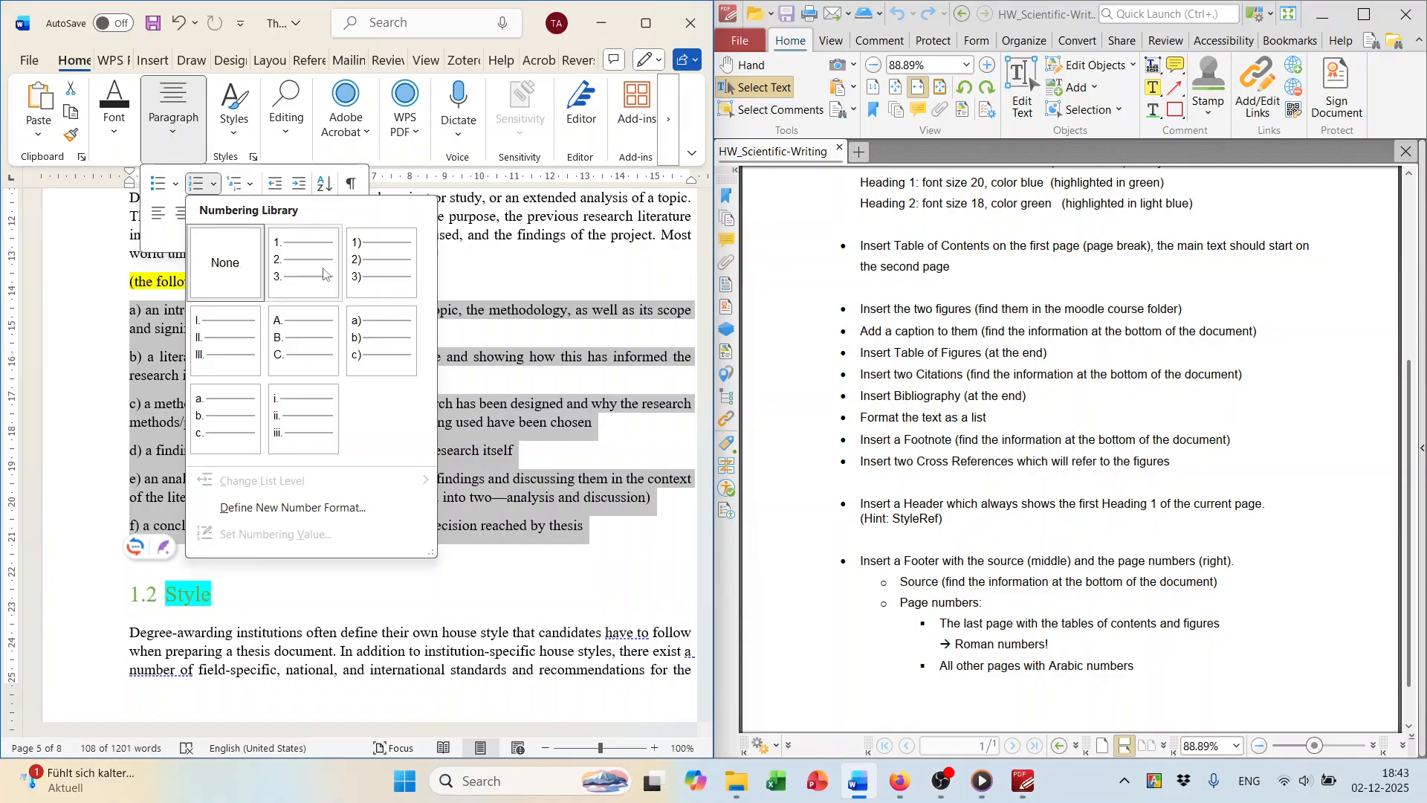
{"action": "left_click", "coordinate": [372, 338]}
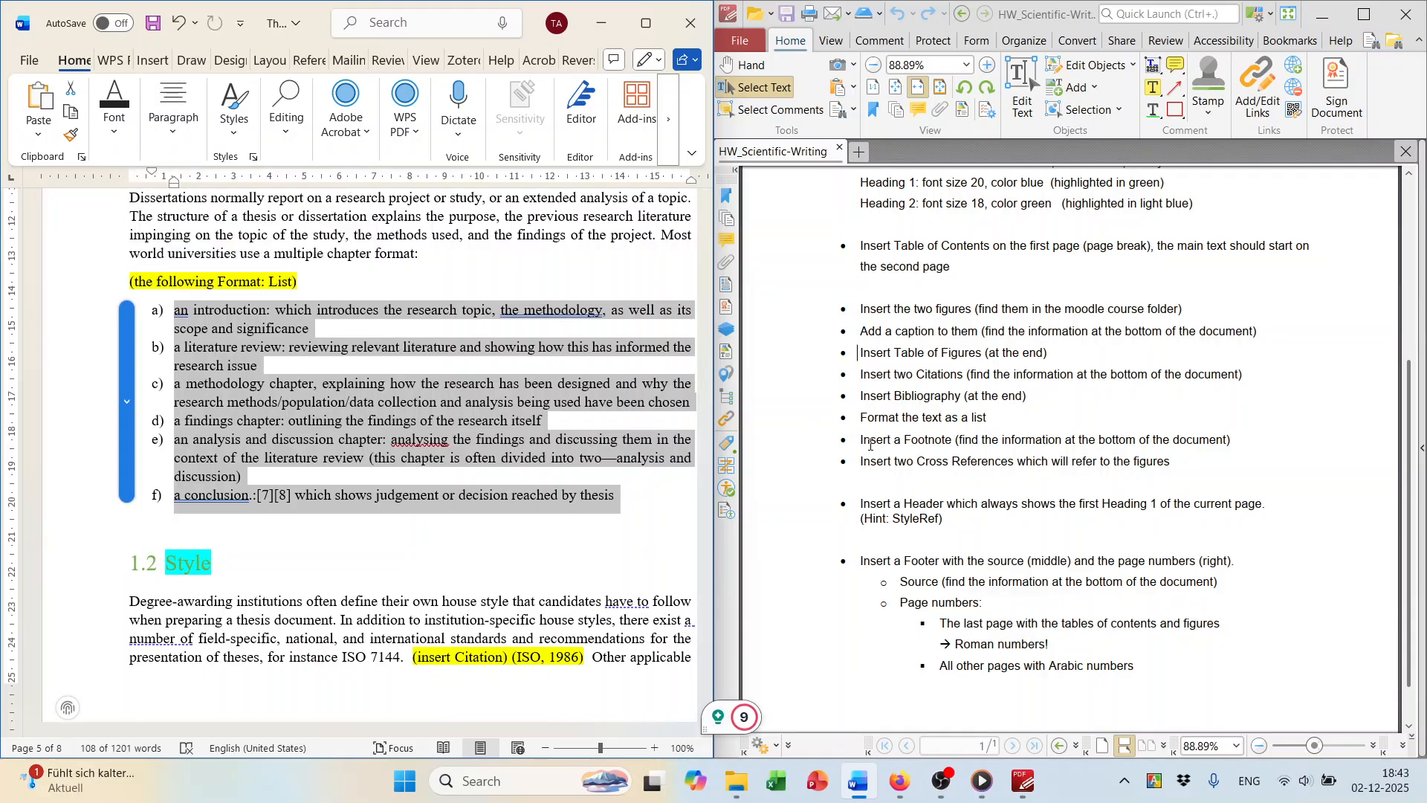
{"action": "left_click", "coordinate": [539, 418]}
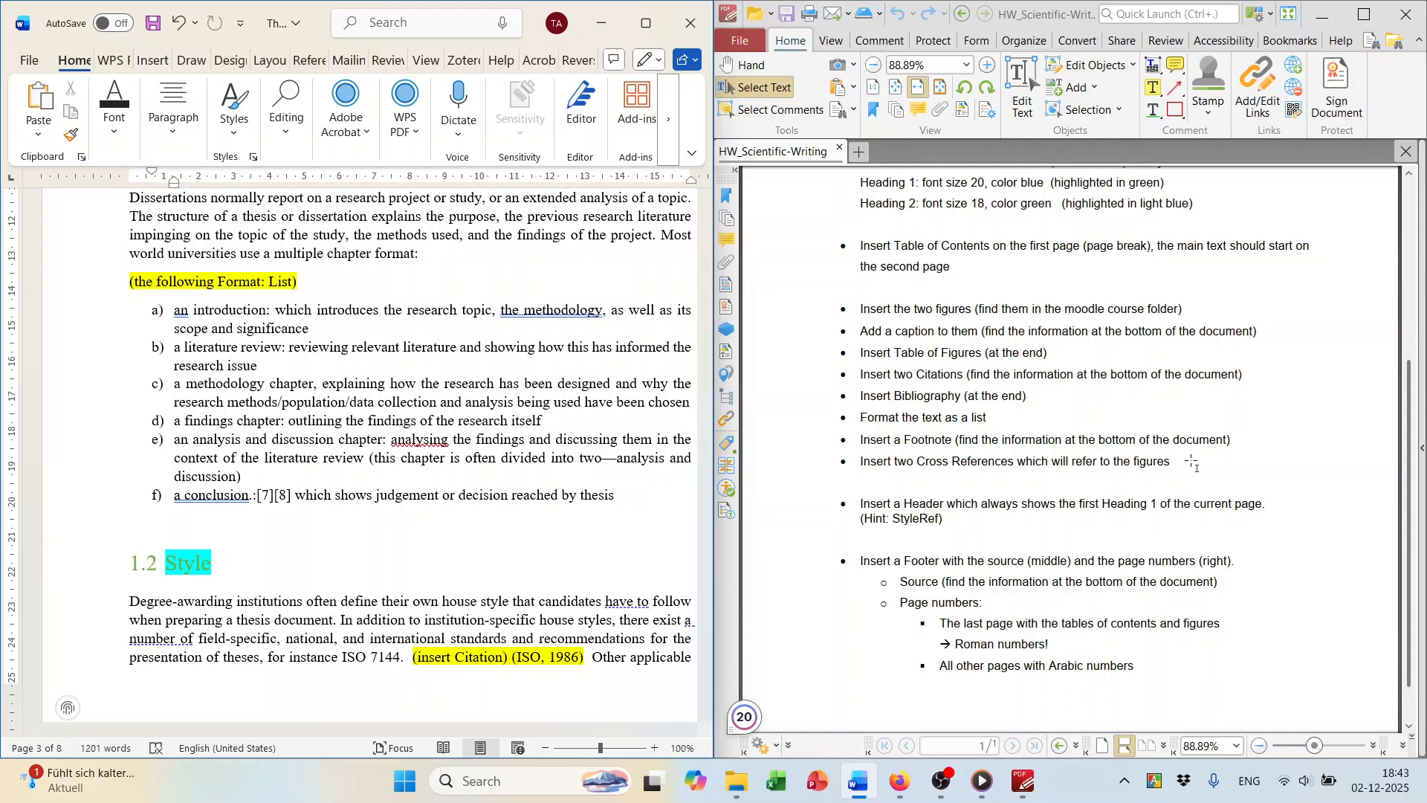
Copy the footnote text "θέσις = meaning "something put forth"" from the "Information needed for copying" section at the document's end.
{"action": "scroll", "coordinate": [1192, 462], "scroll_direction": "down", "scroll_amount": 1}
{"action": "scroll", "coordinate": [473, 432], "scroll_direction": "down", "scroll_amount": 2}
{"action": "scroll", "coordinate": [475, 416], "scroll_direction": "down", "scroll_amount": 20}
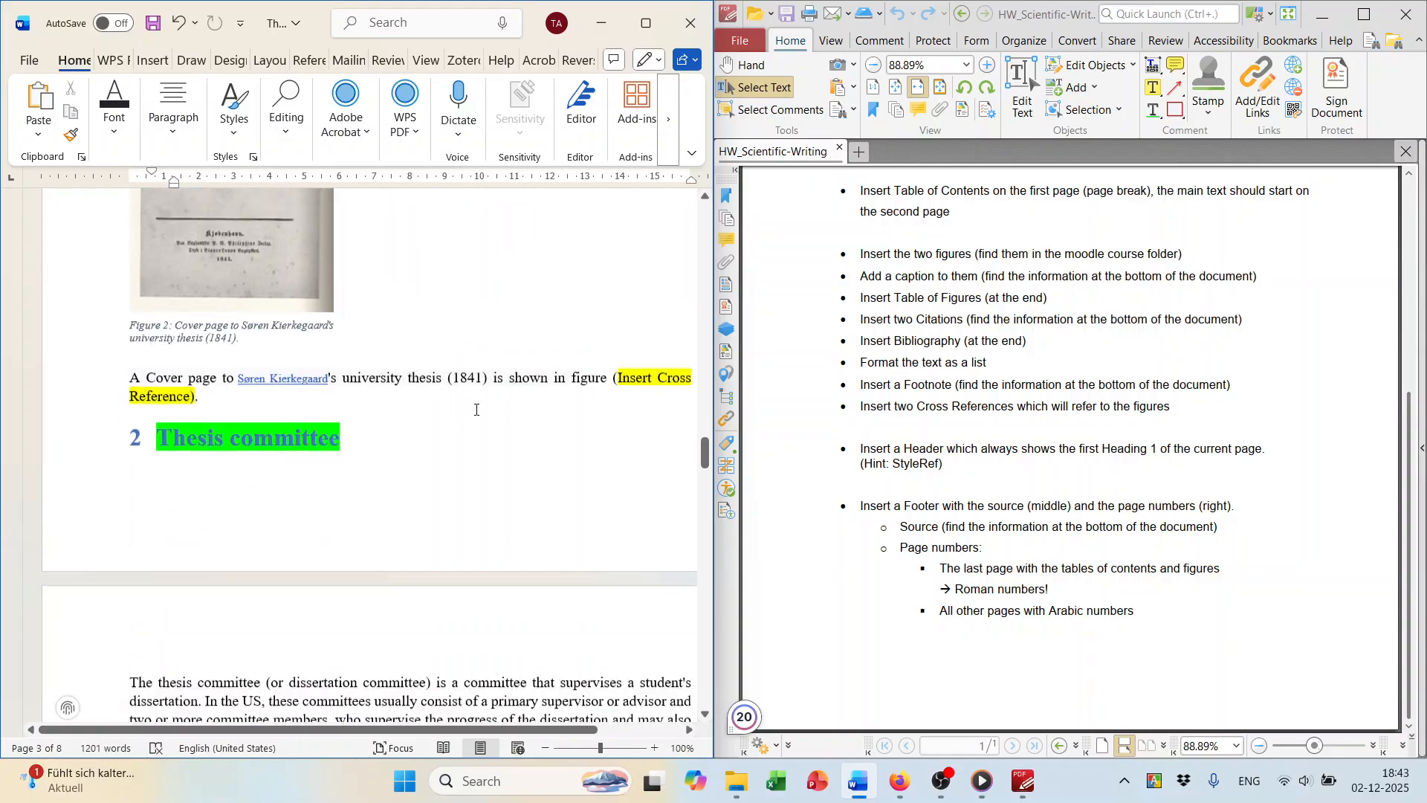
{"action": "scroll", "coordinate": [487, 403], "scroll_direction": "down", "scroll_amount": 10}
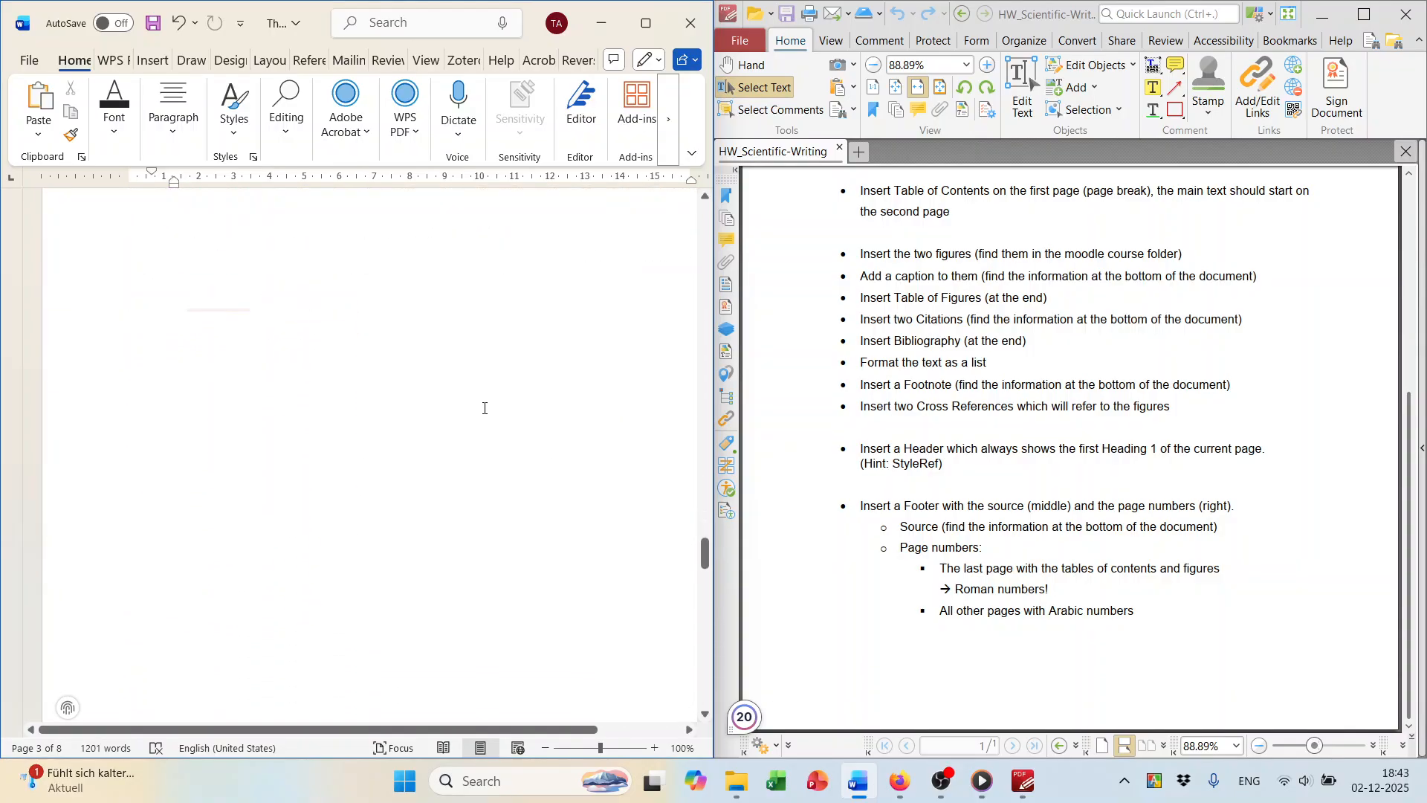
{"action": "scroll", "coordinate": [496, 402], "scroll_direction": "down", "scroll_amount": 10}
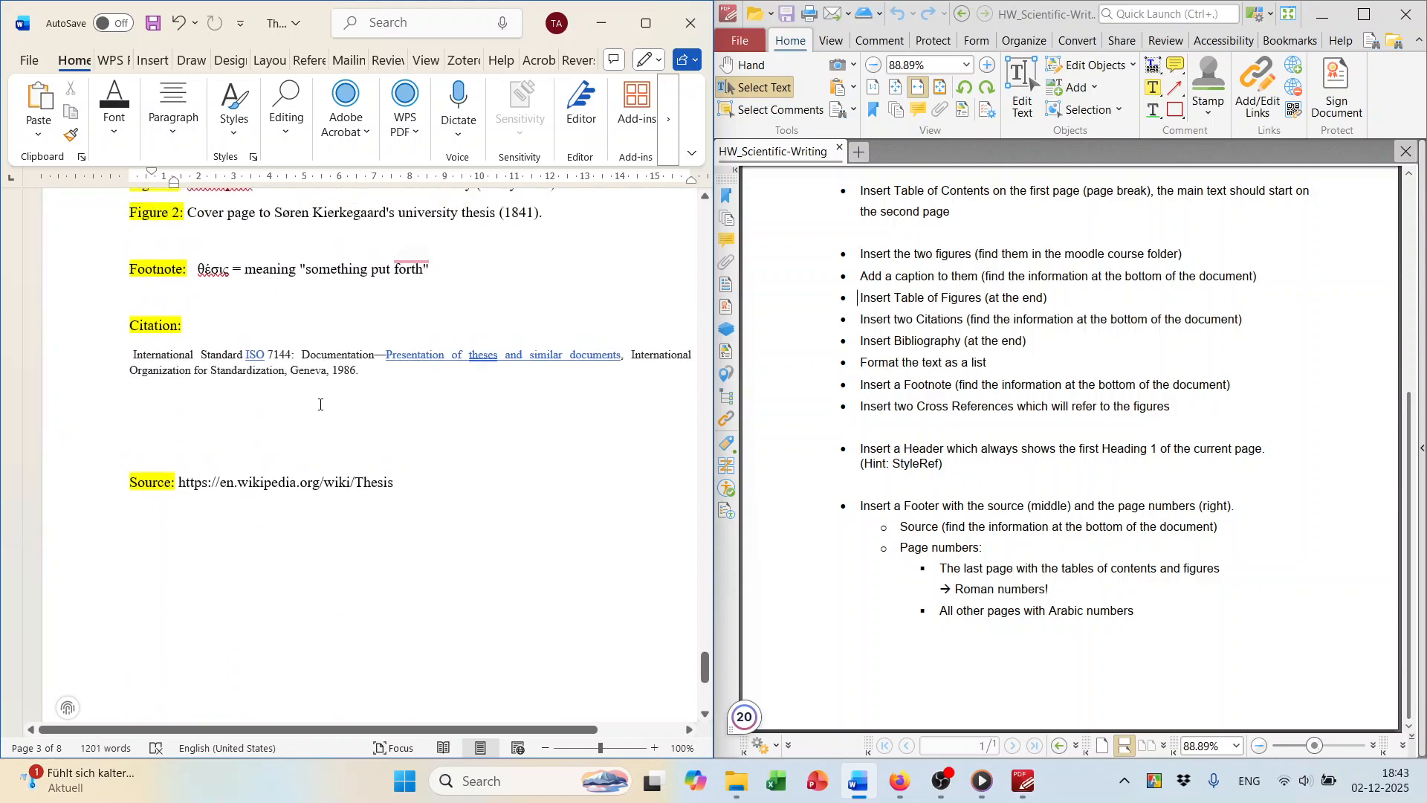
{"action": "scroll", "coordinate": [319, 404], "scroll_direction": "up", "scroll_amount": 1}
{"action": "left_click_drag", "start_coordinate": [198, 343], "coordinate": [428, 350]}
{"action": "key", "text": "ctrl+c"}
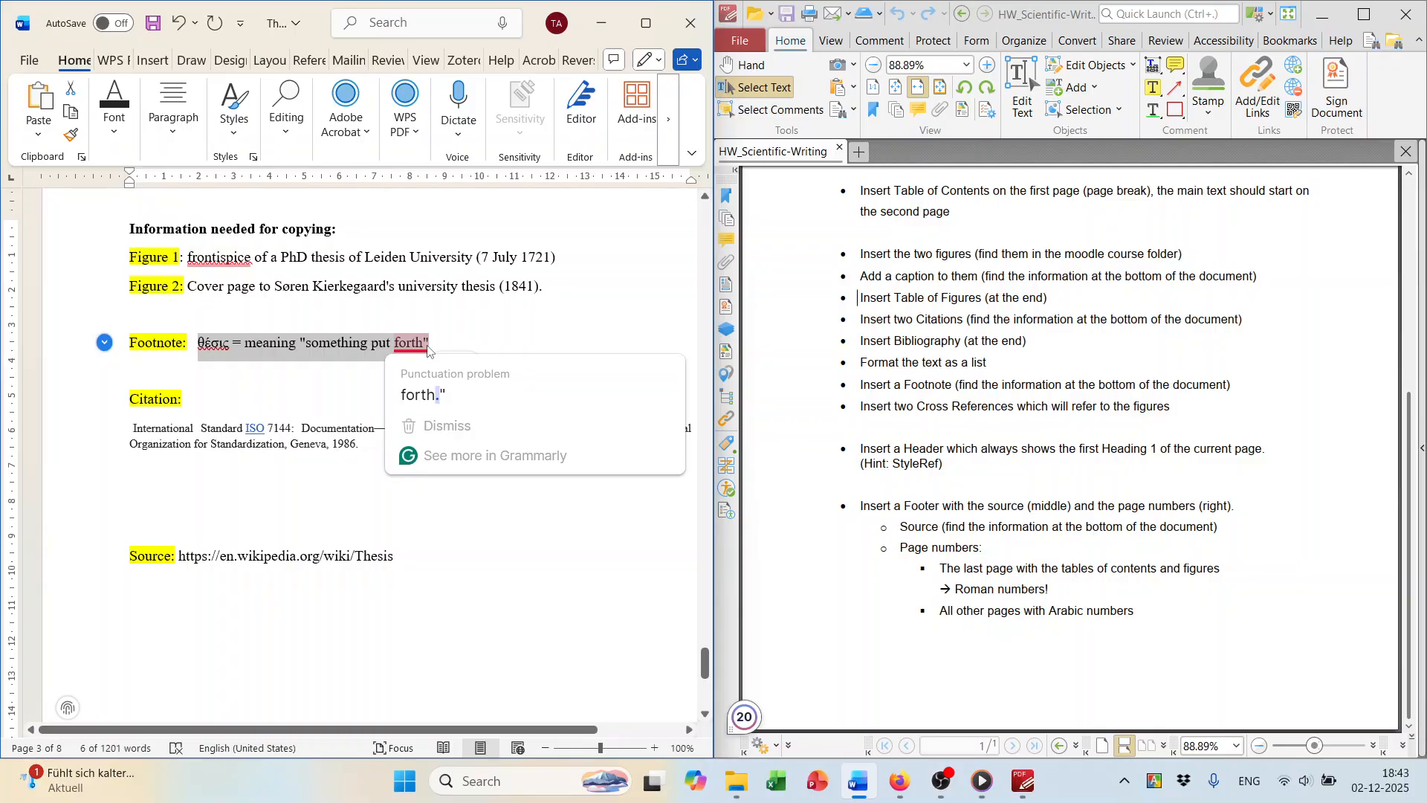
Insert a footnote directly after "θέσις," in the first Etymology paragraph and paste the copied text "θέσις = meaning "something put forth"" into it.
{"action": "left_click", "coordinate": [497, 312]}
{"action": "scroll", "coordinate": [500, 300], "scroll_direction": "up", "scroll_amount": 10}
{"action": "scroll", "coordinate": [499, 300], "scroll_direction": "up", "scroll_amount": 15}
{"action": "scroll", "coordinate": [502, 298], "scroll_direction": "up", "scroll_amount": 12}
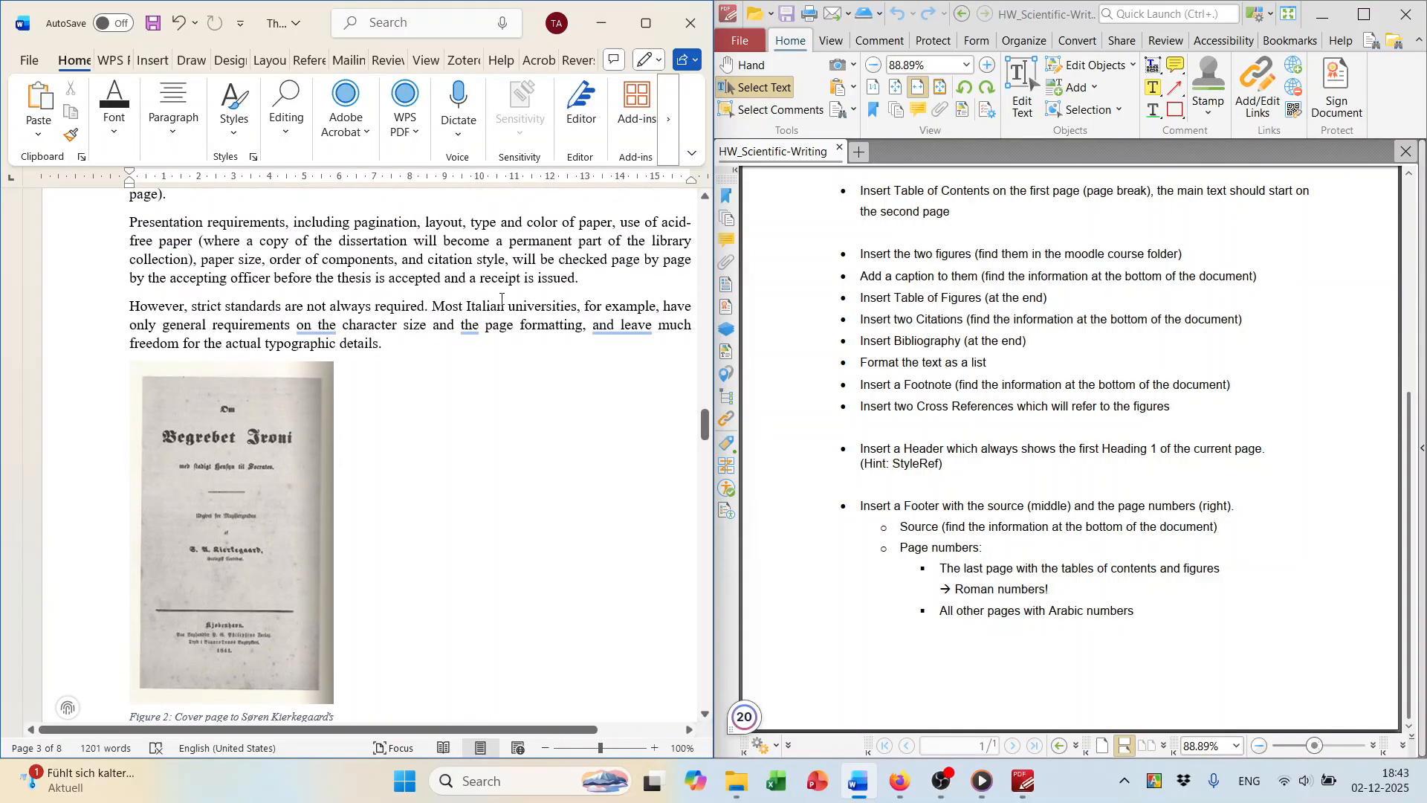
{"action": "scroll", "coordinate": [502, 299], "scroll_direction": "up", "scroll_amount": 10}
{"action": "scroll", "coordinate": [502, 298], "scroll_direction": "up", "scroll_amount": 10}
{"action": "scroll", "coordinate": [439, 341], "scroll_direction": "up", "scroll_amount": 5}
{"action": "mouse_move", "coordinate": [431, 346]}
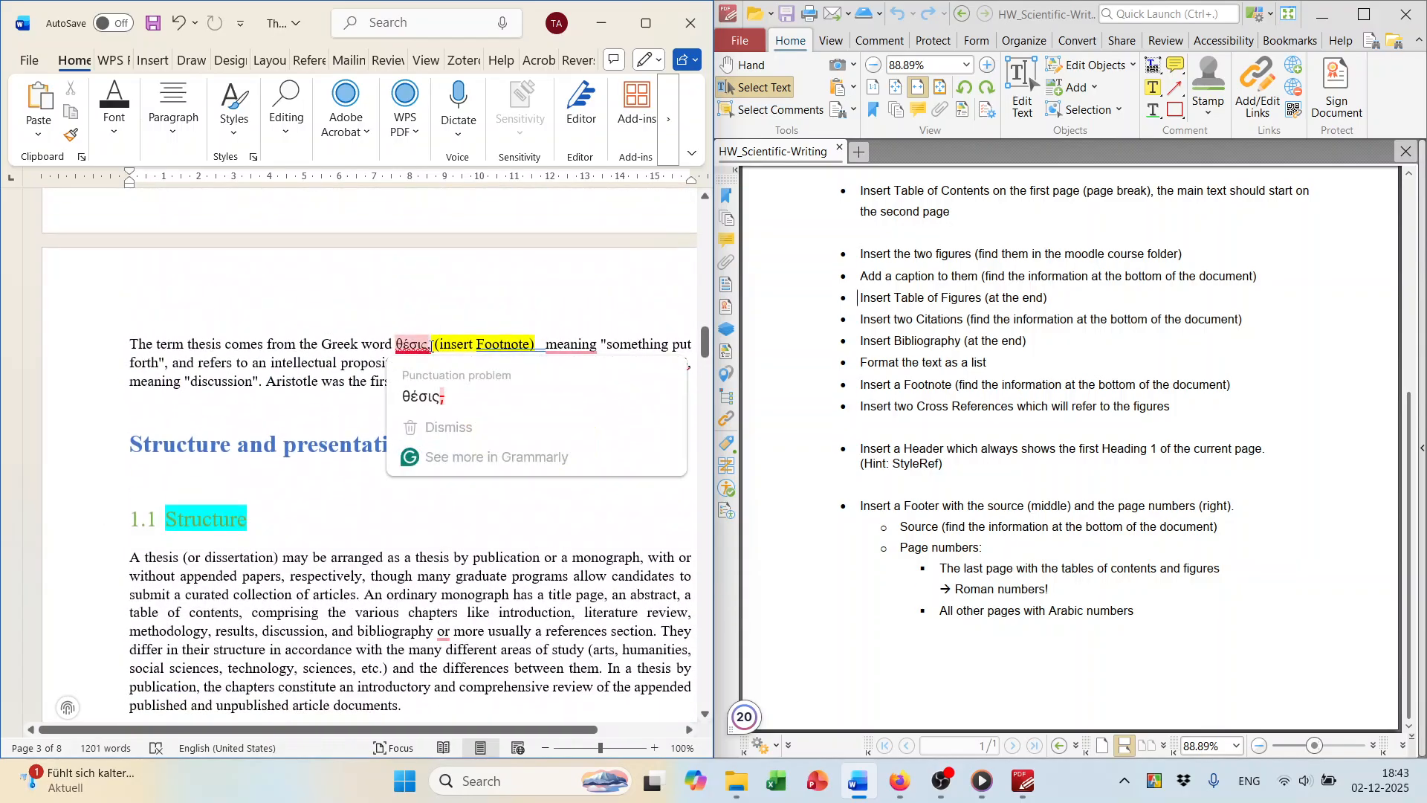
{"action": "left_click", "coordinate": [442, 427]}
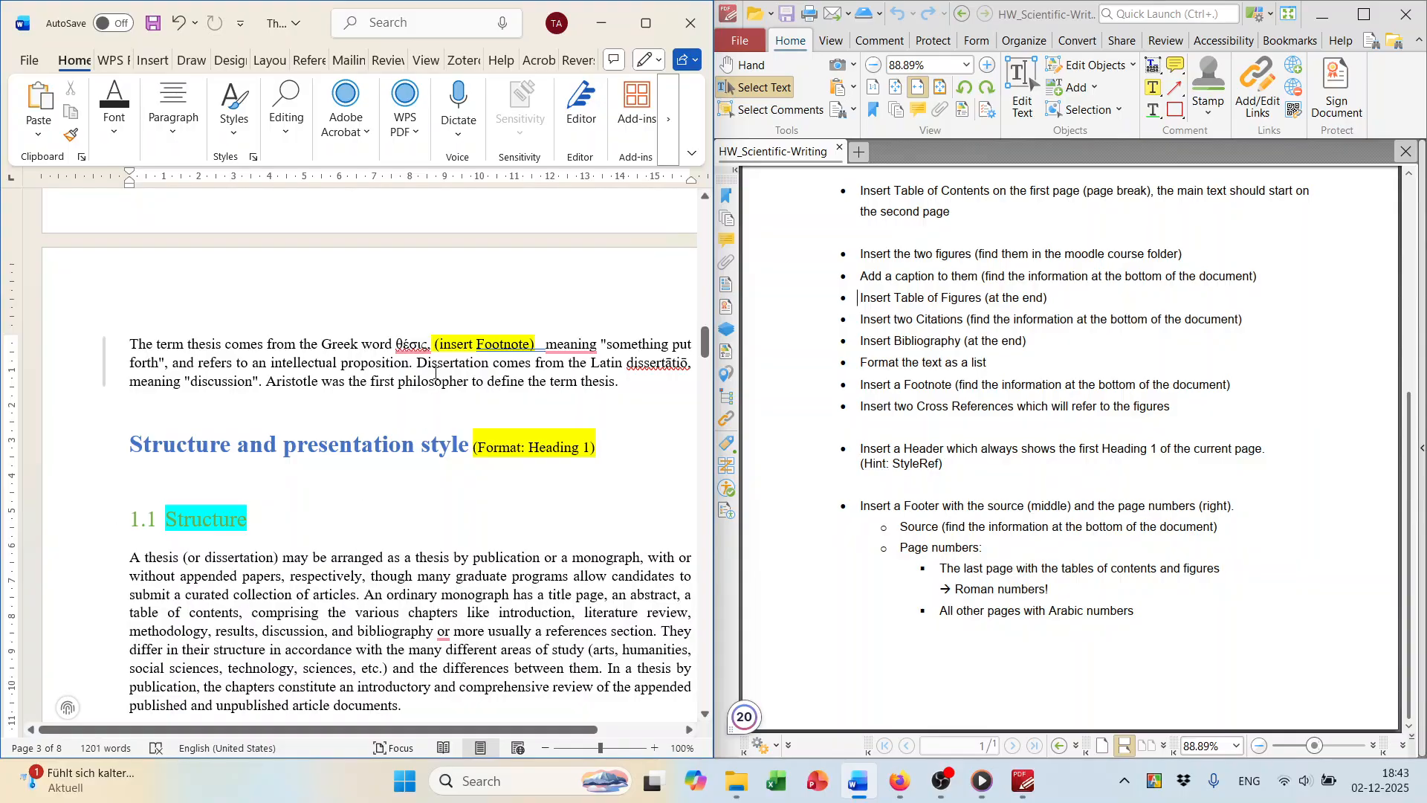
{"action": "mouse_move", "coordinate": [432, 338]}
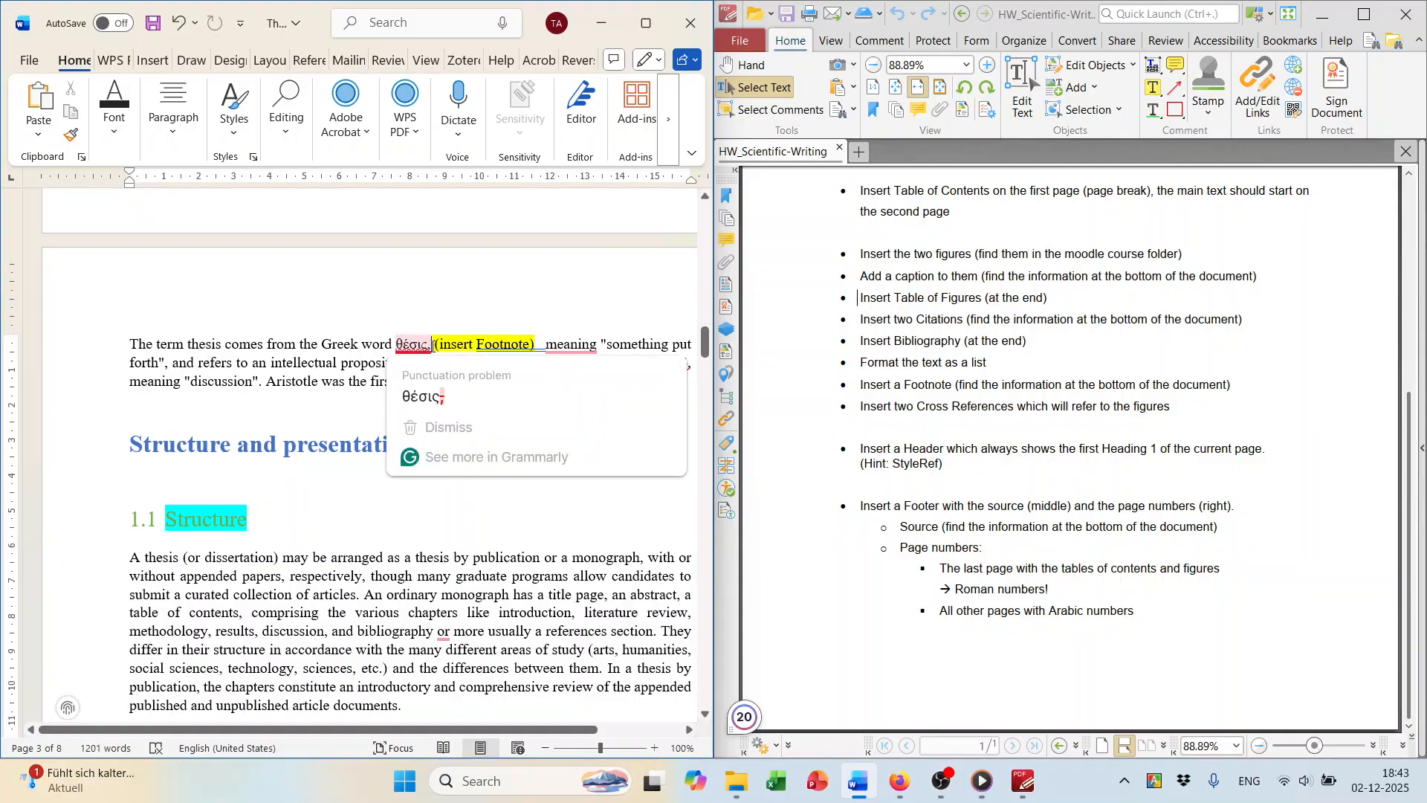
{"action": "left_click", "coordinate": [306, 61]}
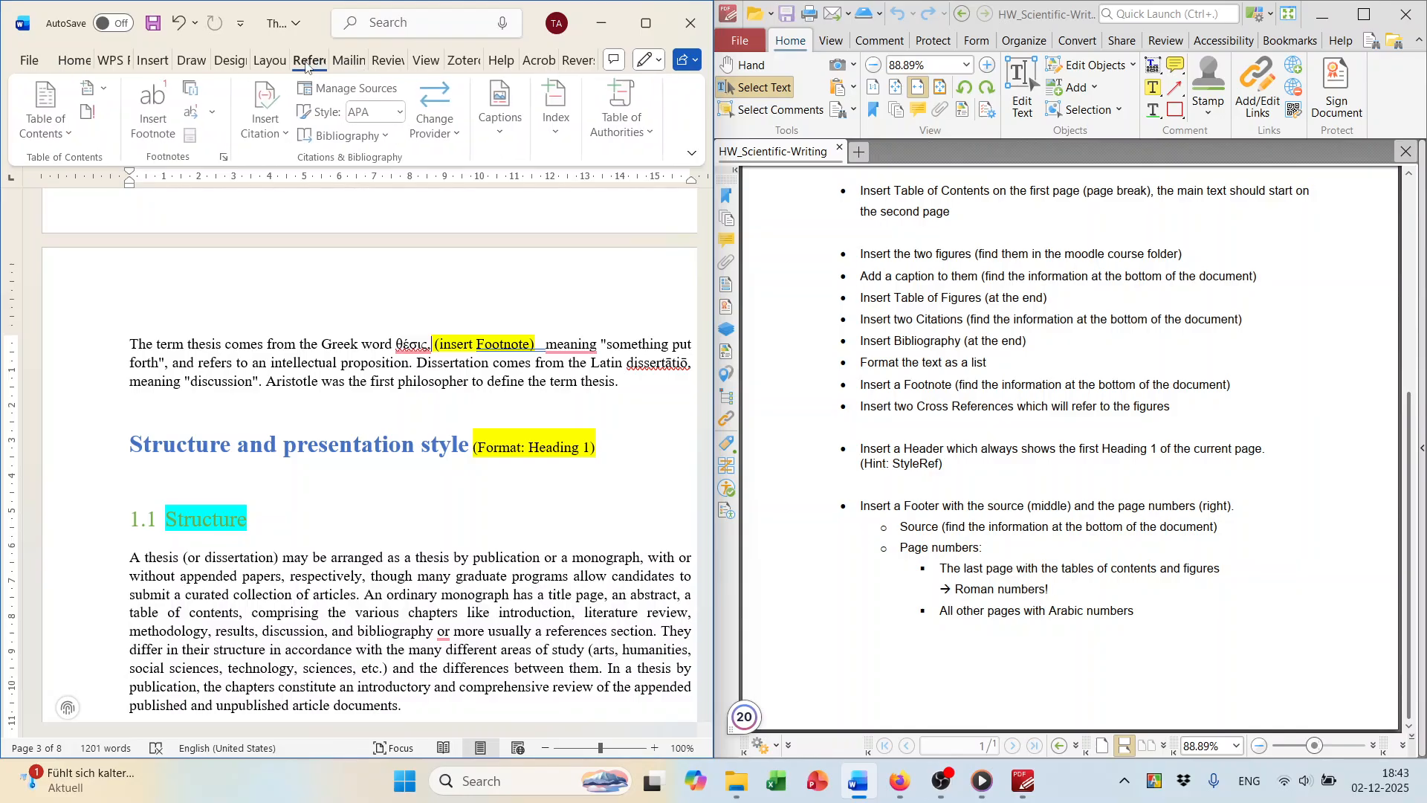
{"action": "left_click", "coordinate": [151, 122]}
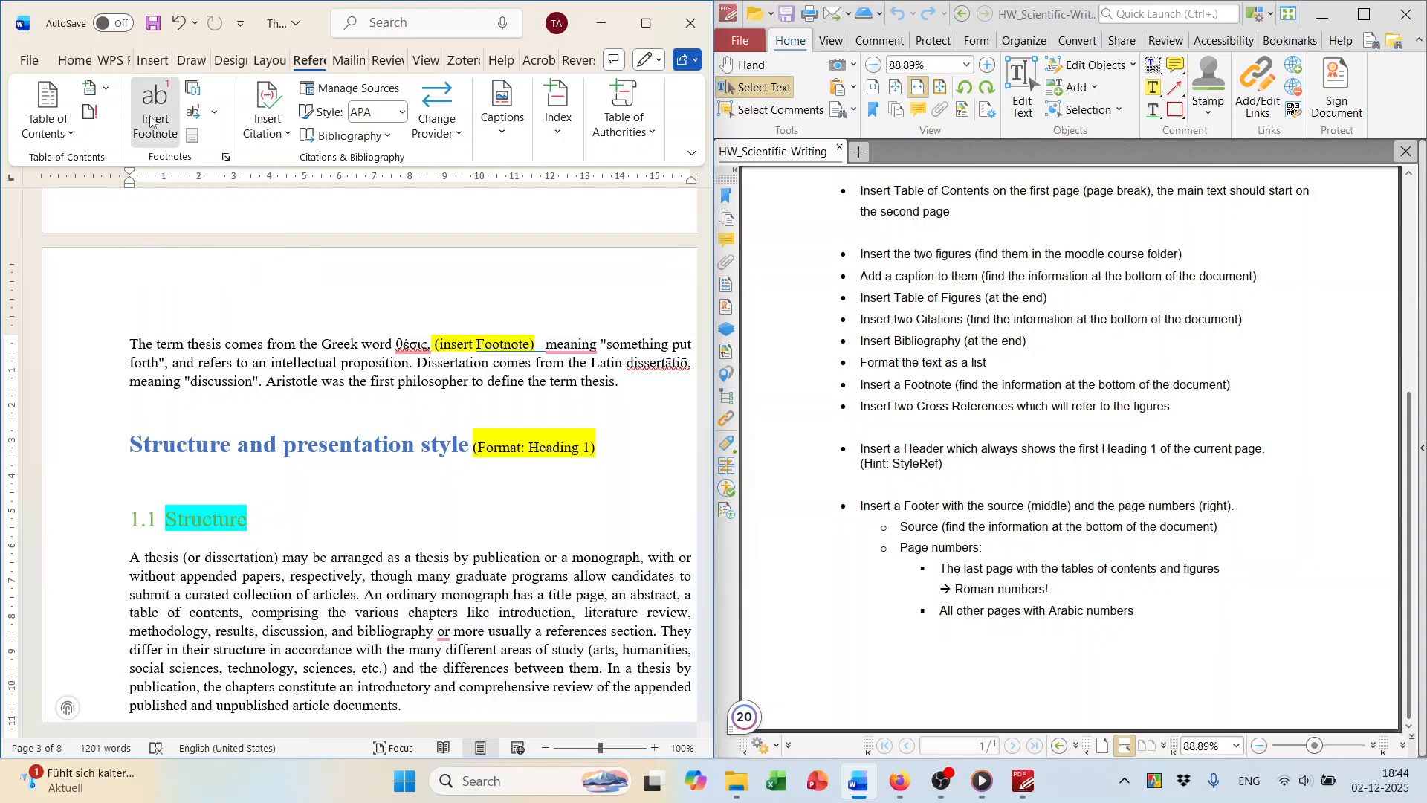
{"action": "scroll", "coordinate": [150, 514], "scroll_direction": "down", "scroll_amount": 3}
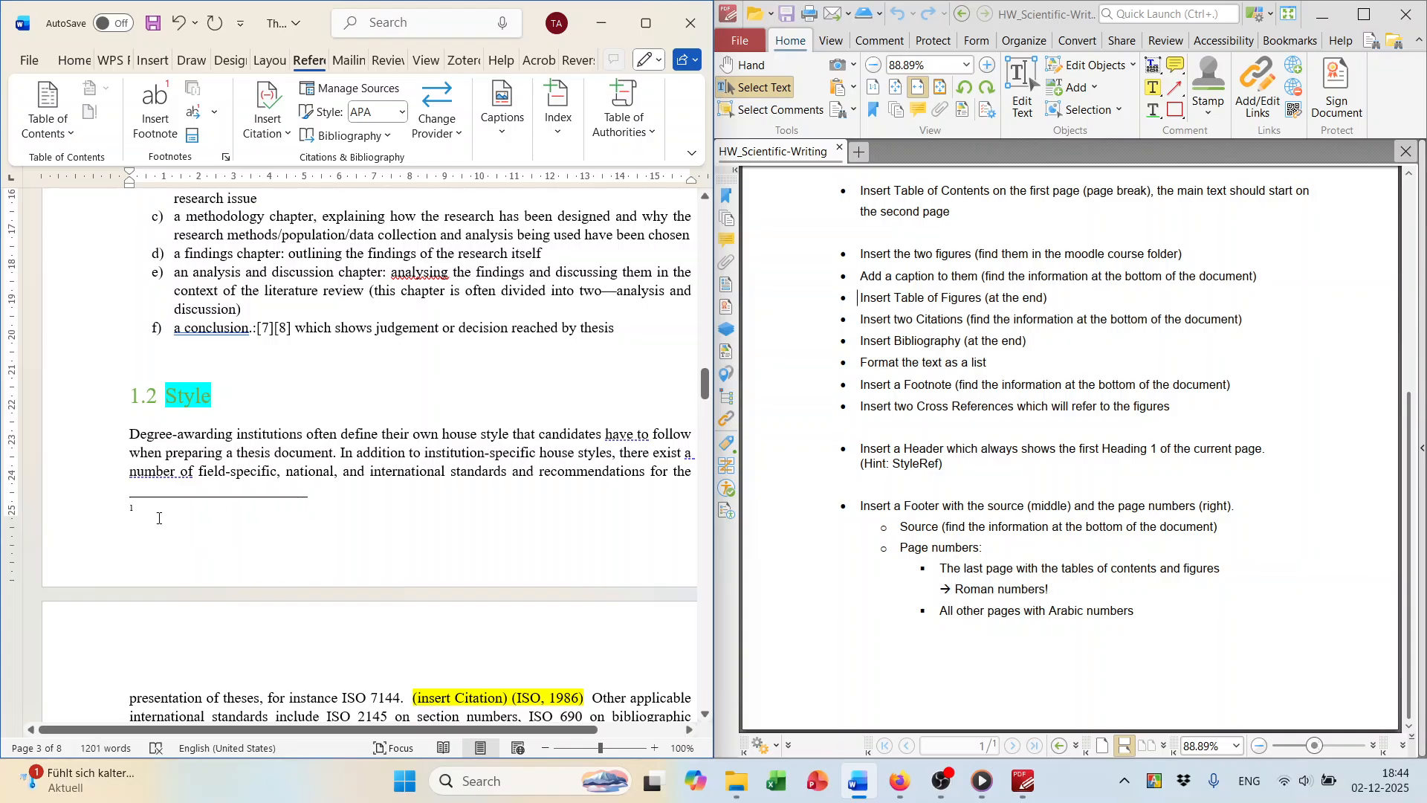
{"action": "key", "text": "ctrl+v"}
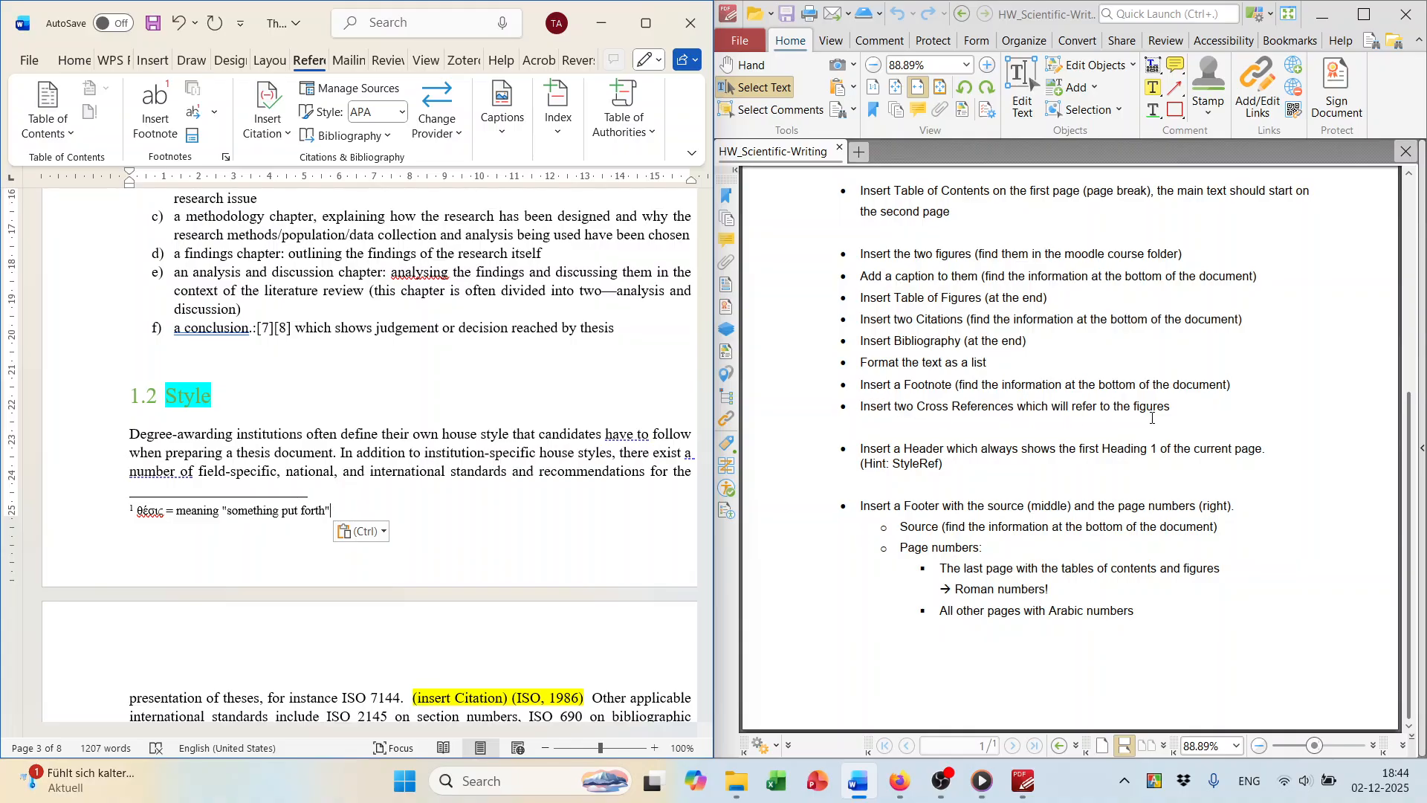
Insert a Figure cross-reference to Figure 1, only label and number, before "(Insert Cross Reference)" in the sentence above the frontispiece image.
{"action": "scroll", "coordinate": [542, 357], "scroll_direction": "up", "scroll_amount": 5}
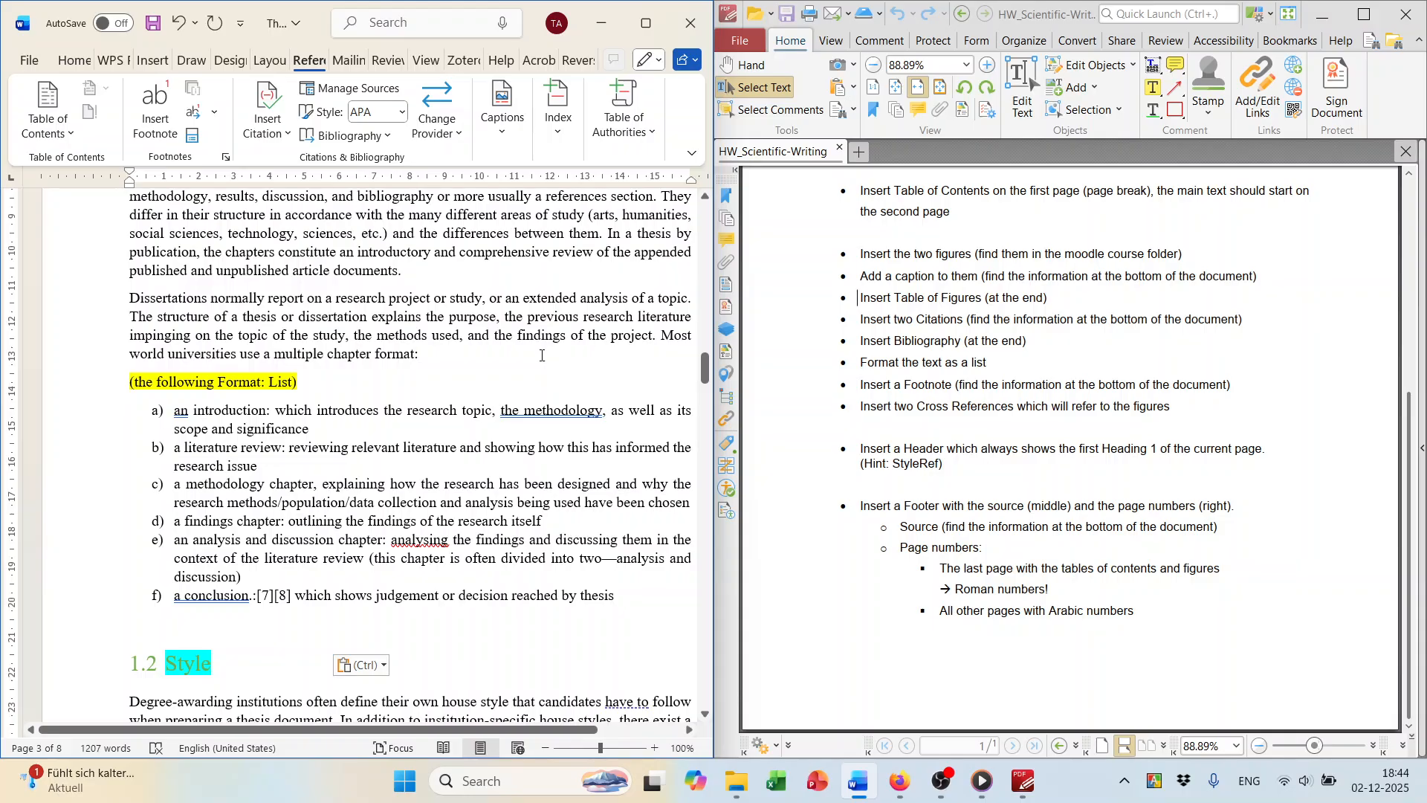
{"action": "scroll", "coordinate": [542, 356], "scroll_direction": "up", "scroll_amount": 9}
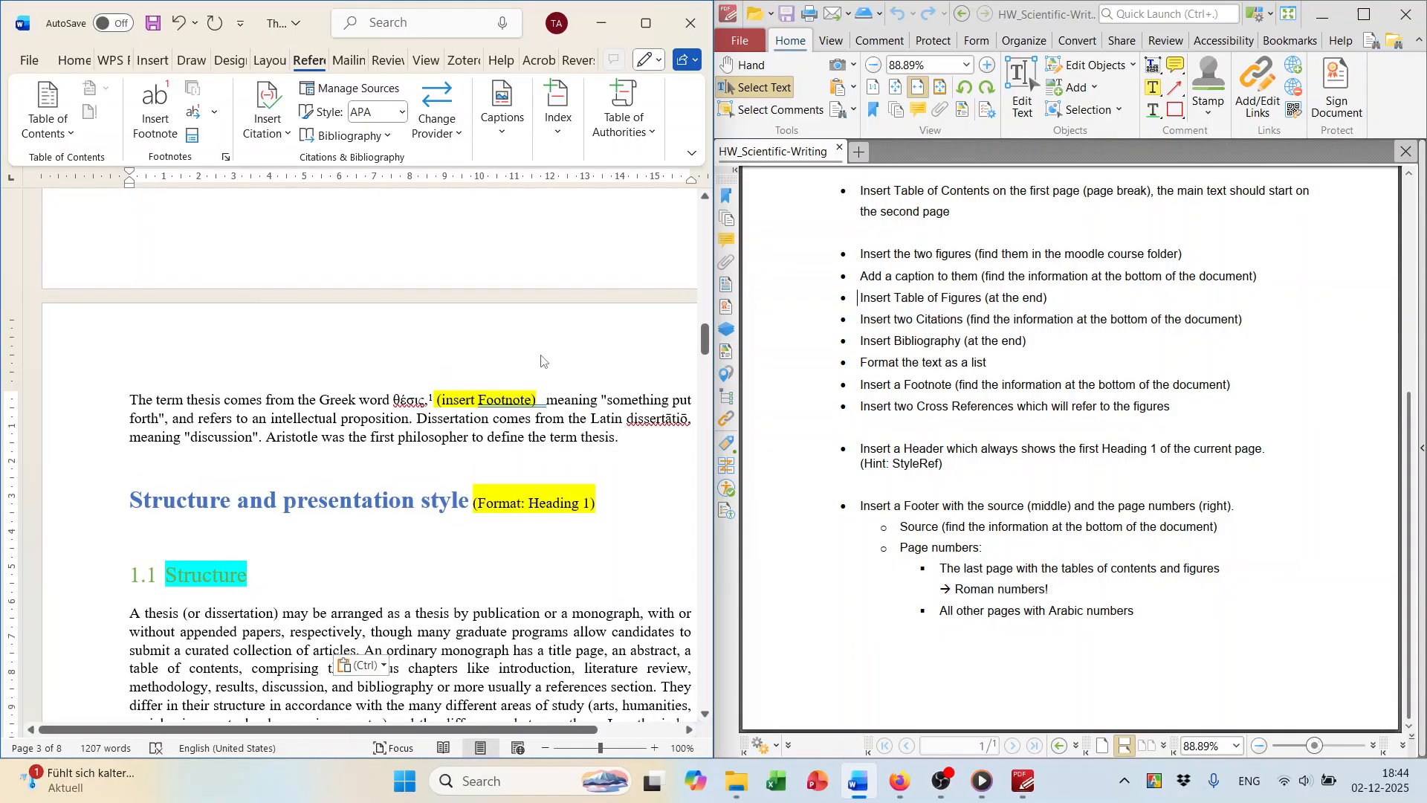
{"action": "scroll", "coordinate": [542, 360], "scroll_direction": "up", "scroll_amount": 15}
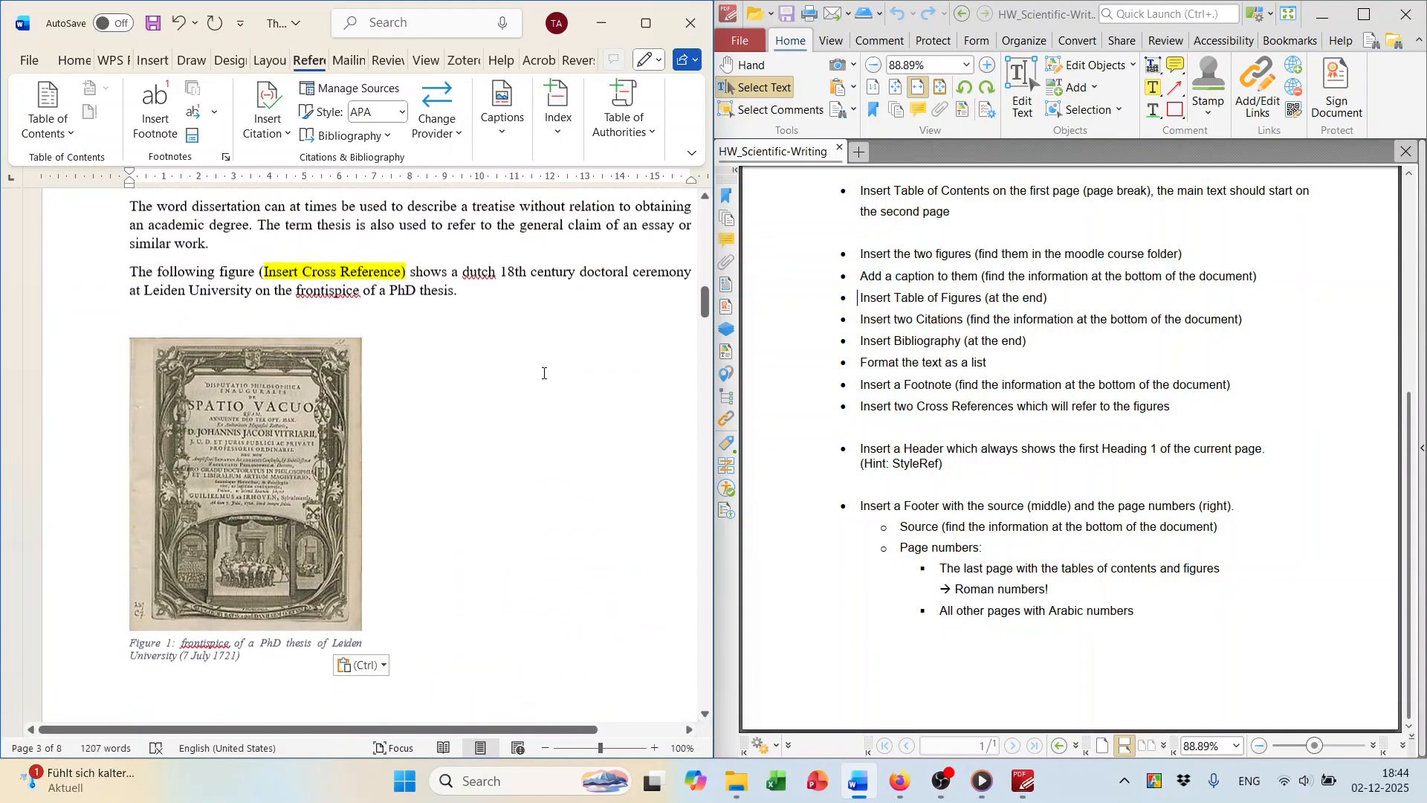
{"action": "left_click", "coordinate": [265, 436]}
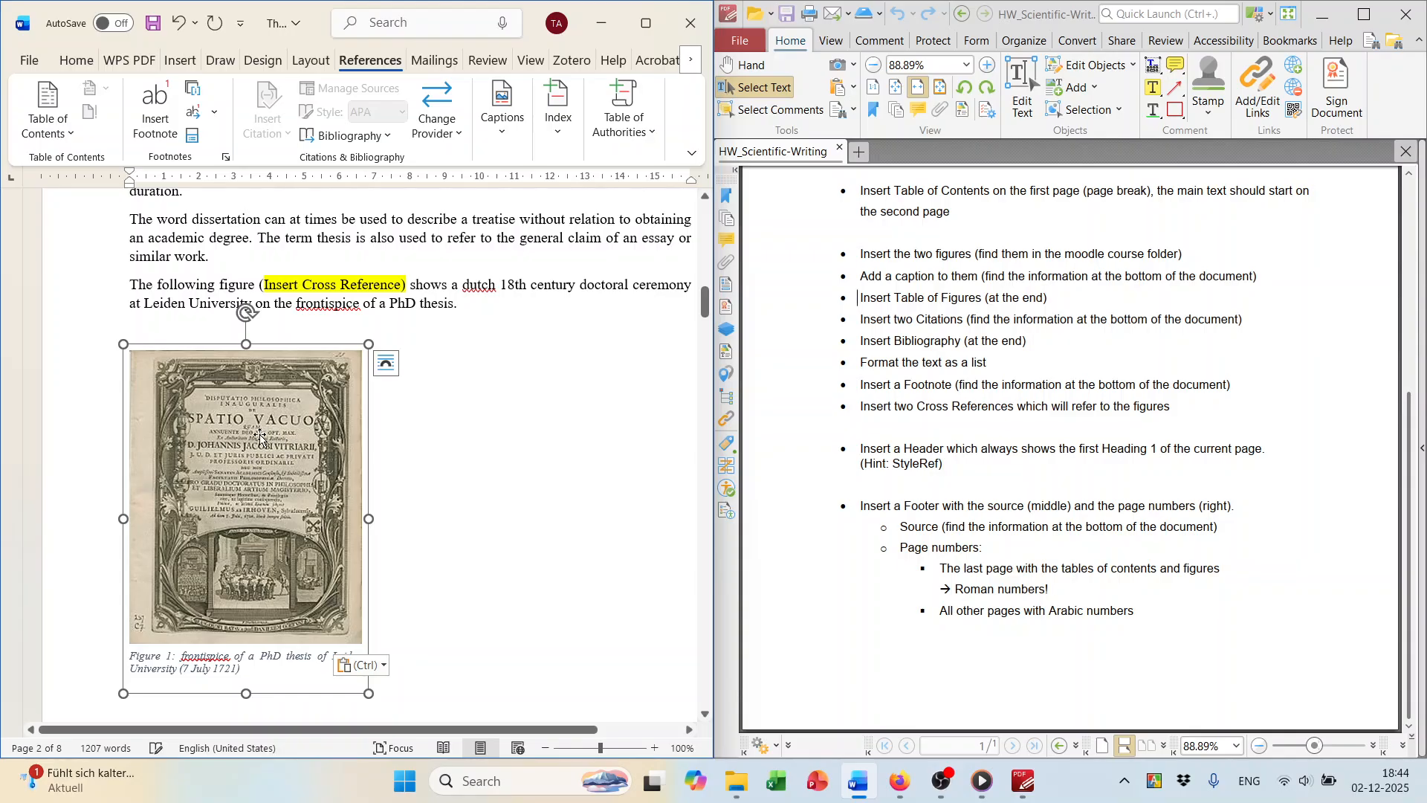
{"action": "left_click", "coordinate": [257, 284]}
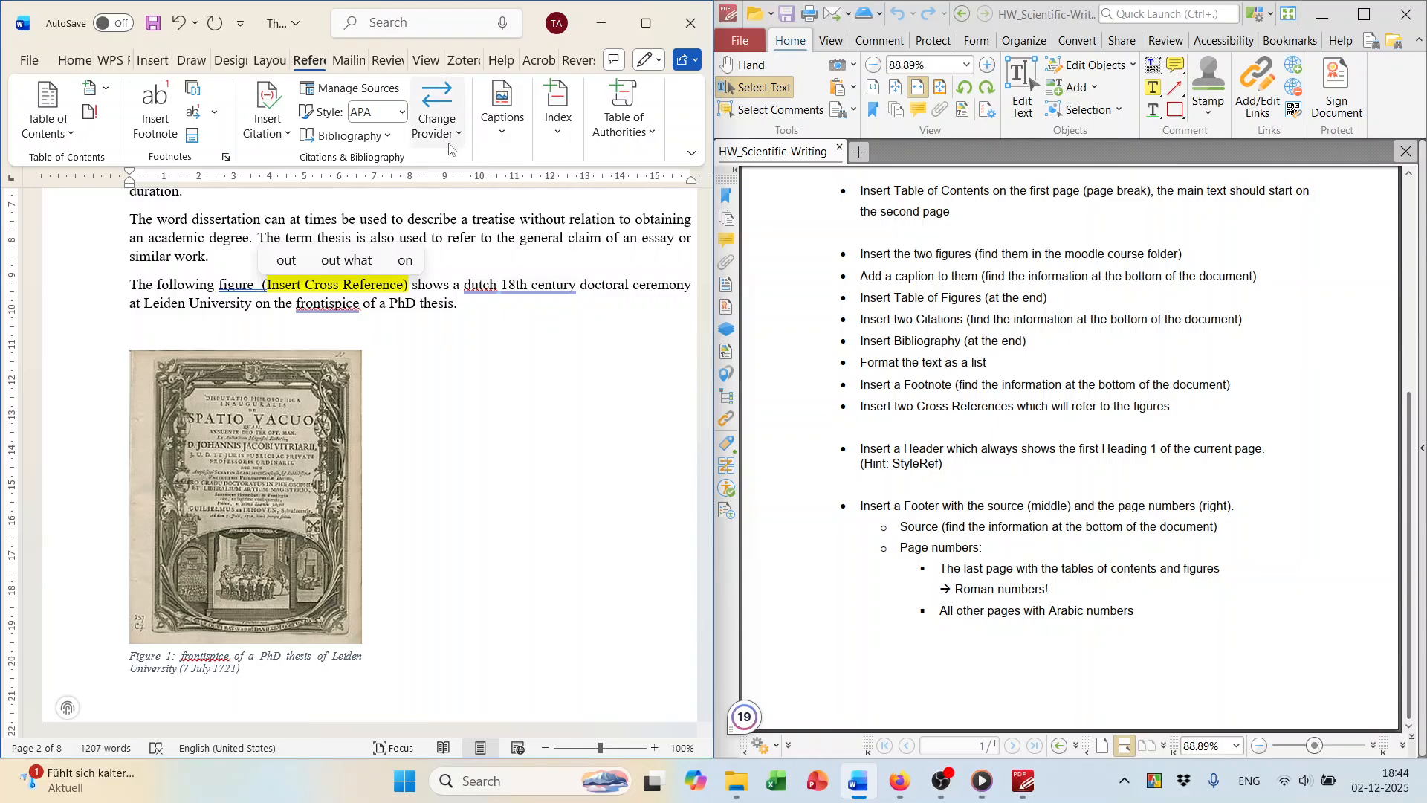
{"action": "left_click", "coordinate": [497, 138]}
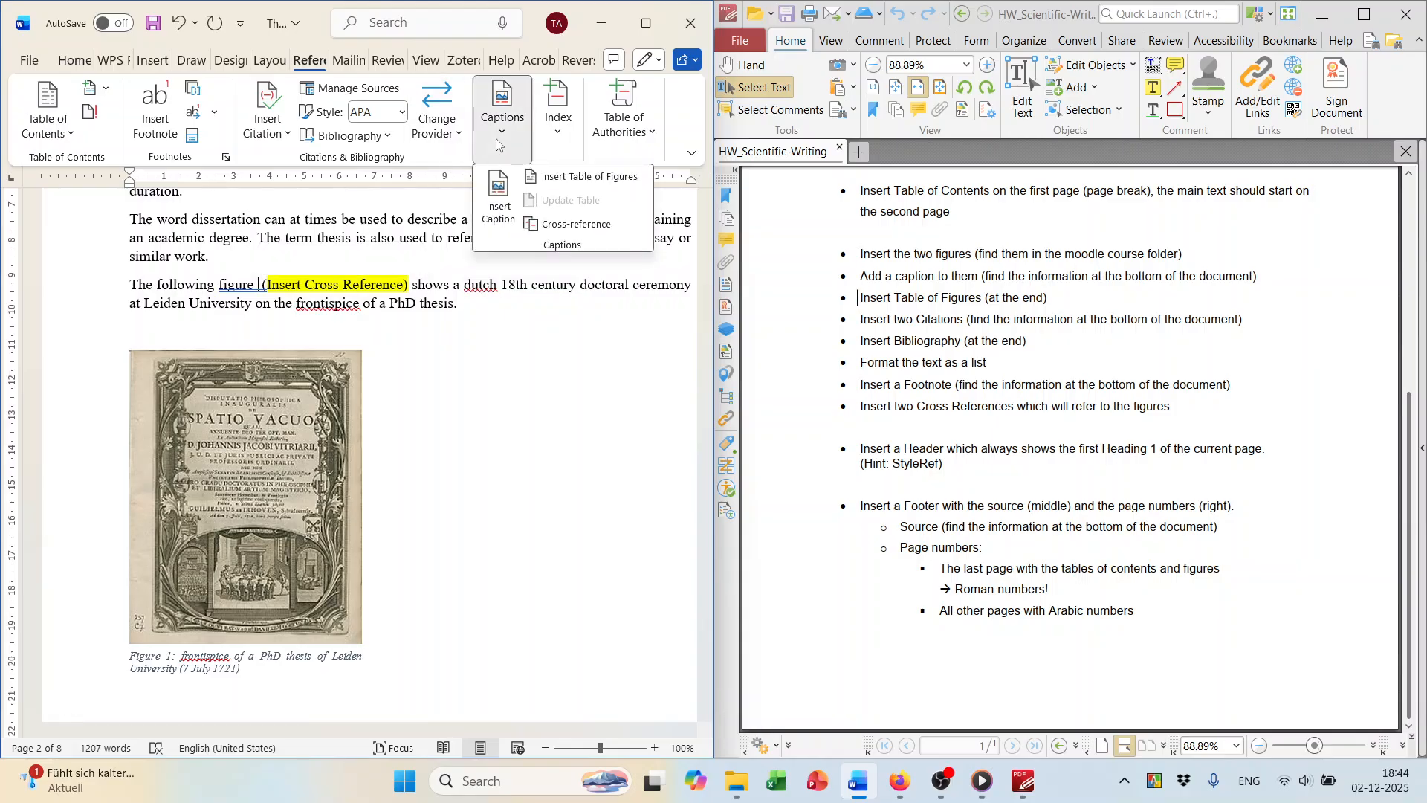
{"action": "left_click", "coordinate": [543, 228]}
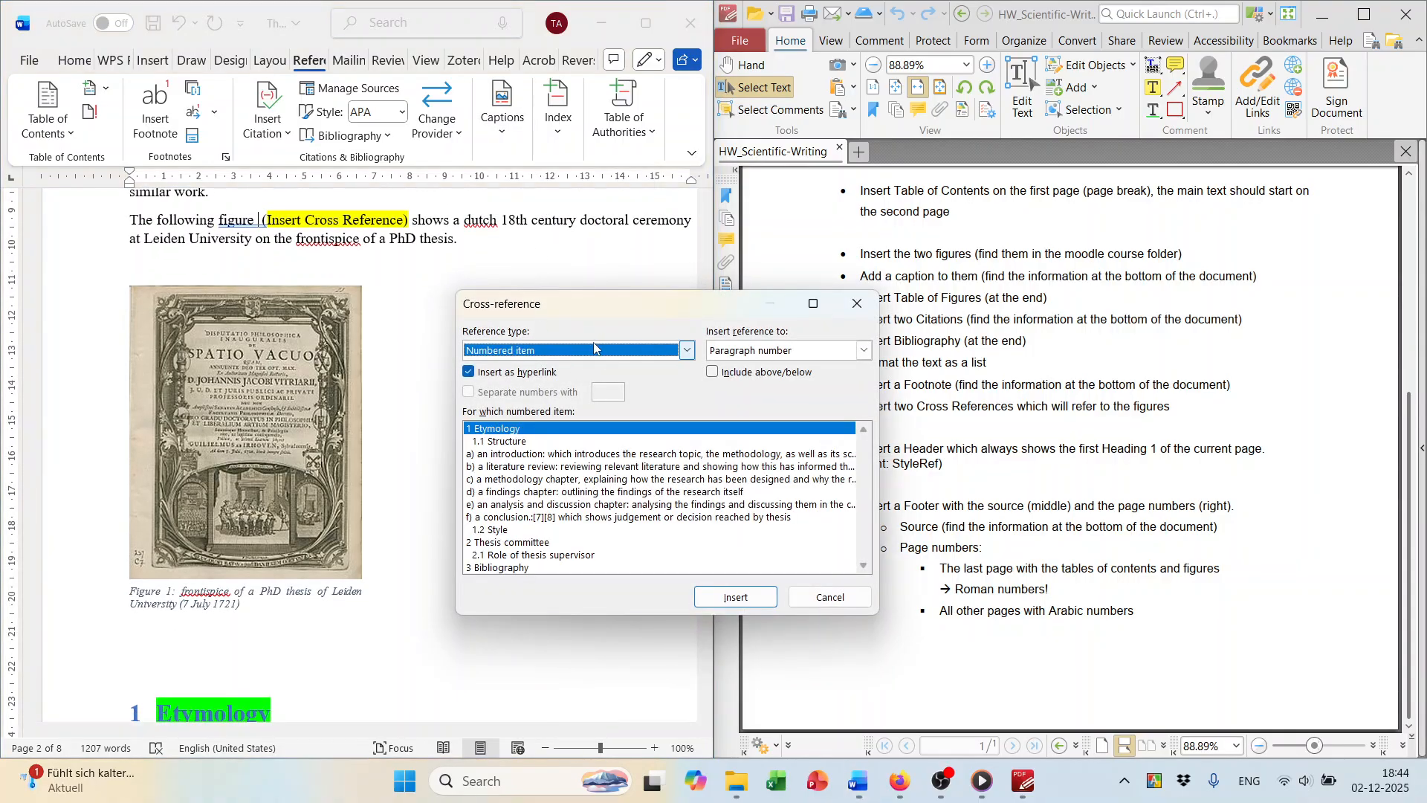
{"action": "left_click", "coordinate": [688, 351]}
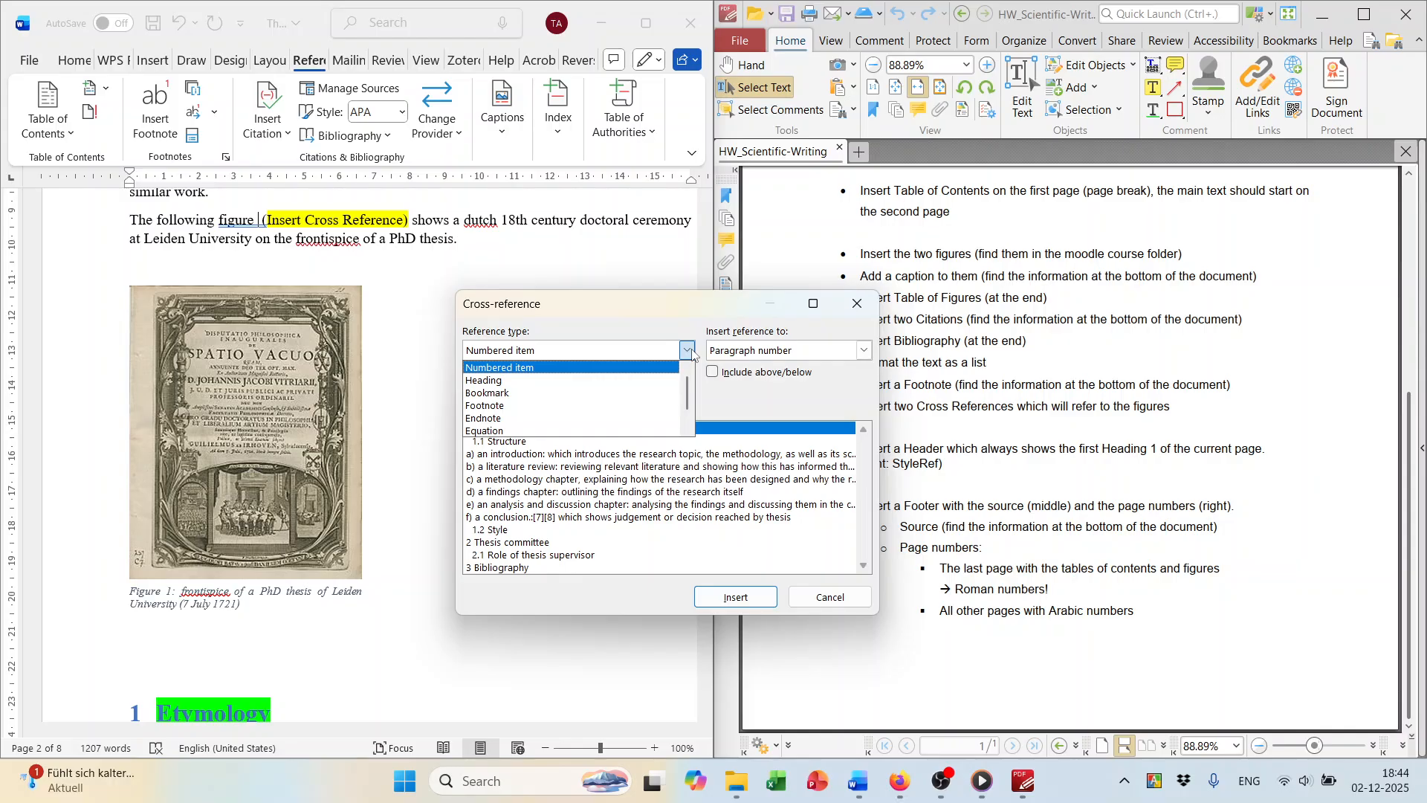
{"action": "scroll", "coordinate": [557, 376], "scroll_direction": "down", "scroll_amount": 2}
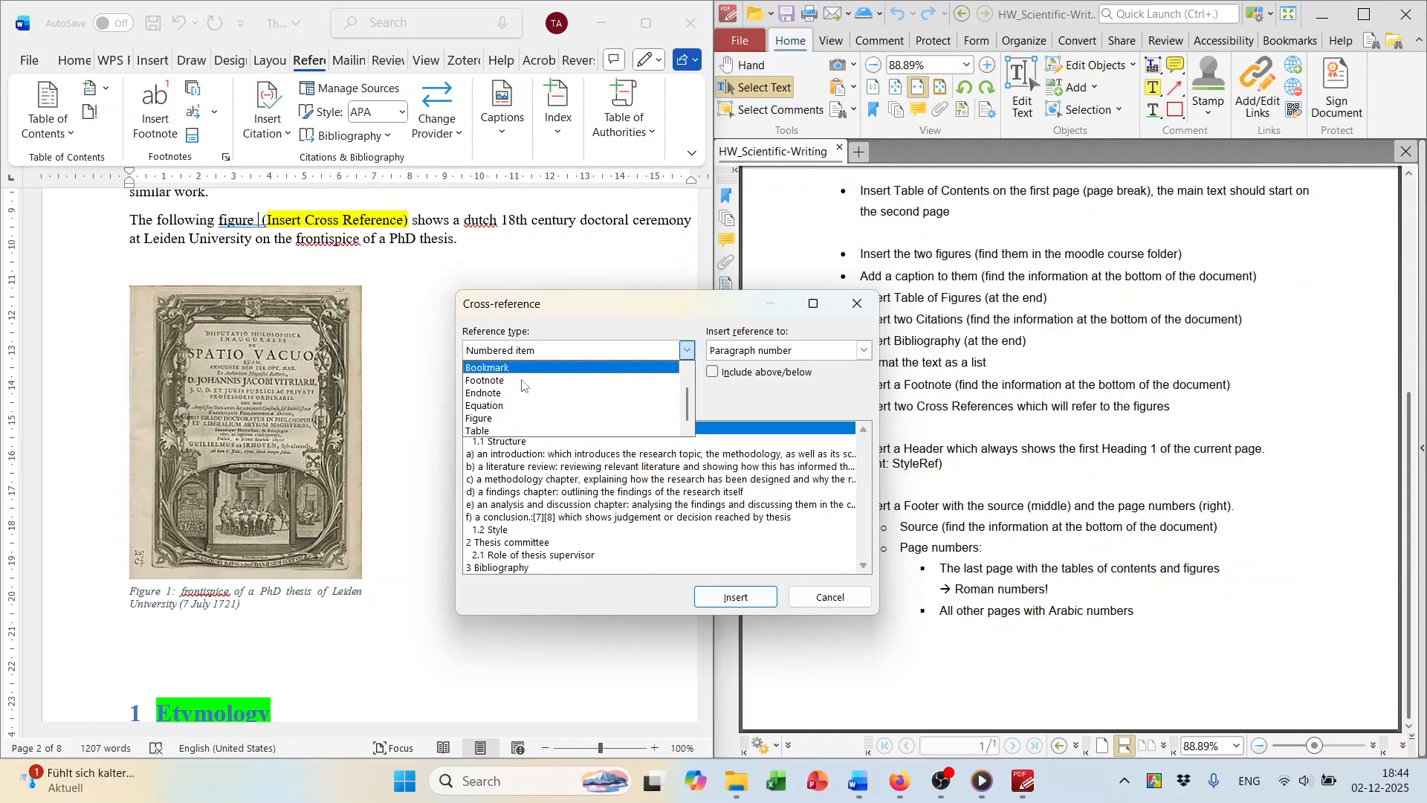
{"action": "left_click", "coordinate": [512, 418]}
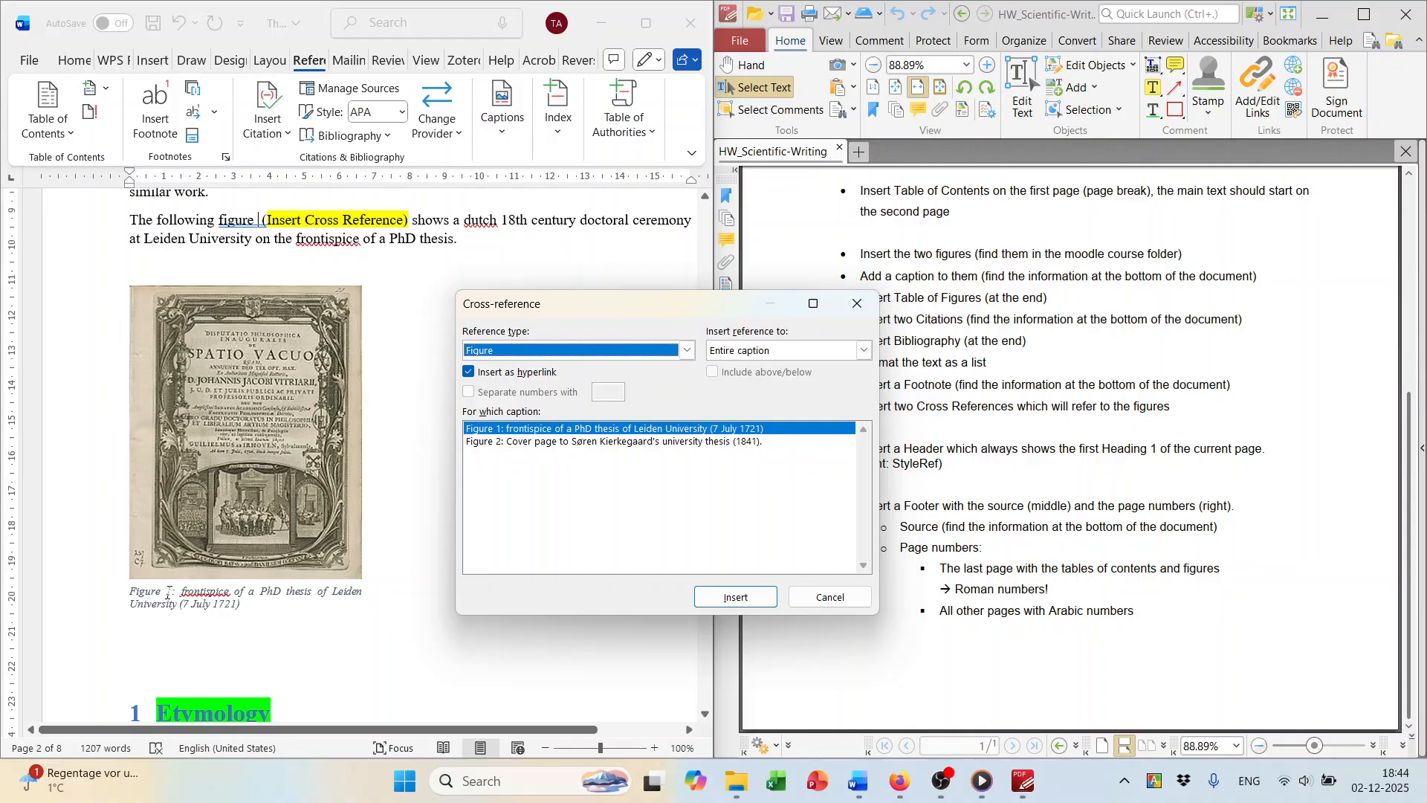
{"action": "left_click", "coordinate": [499, 429]}
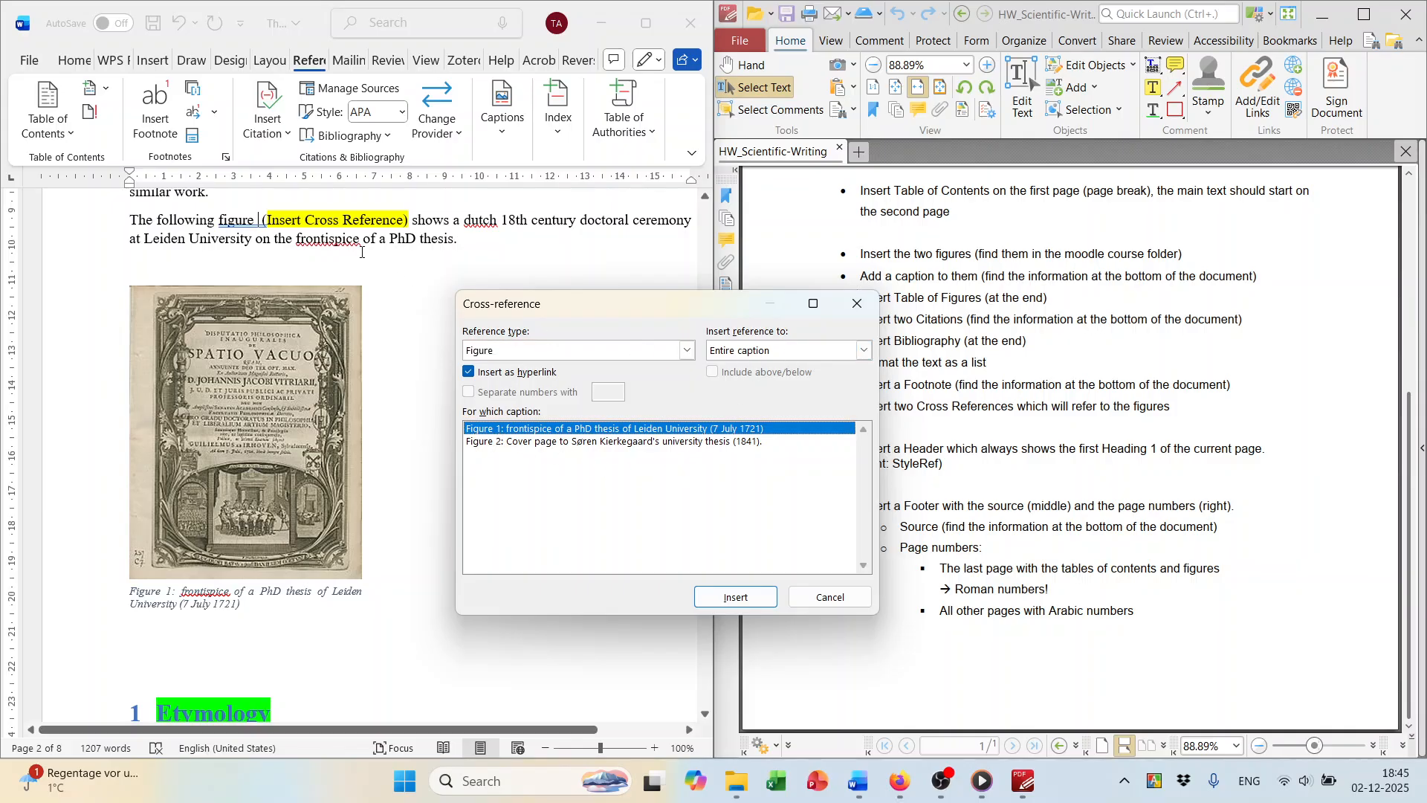
{"action": "left_click", "coordinate": [863, 352]}
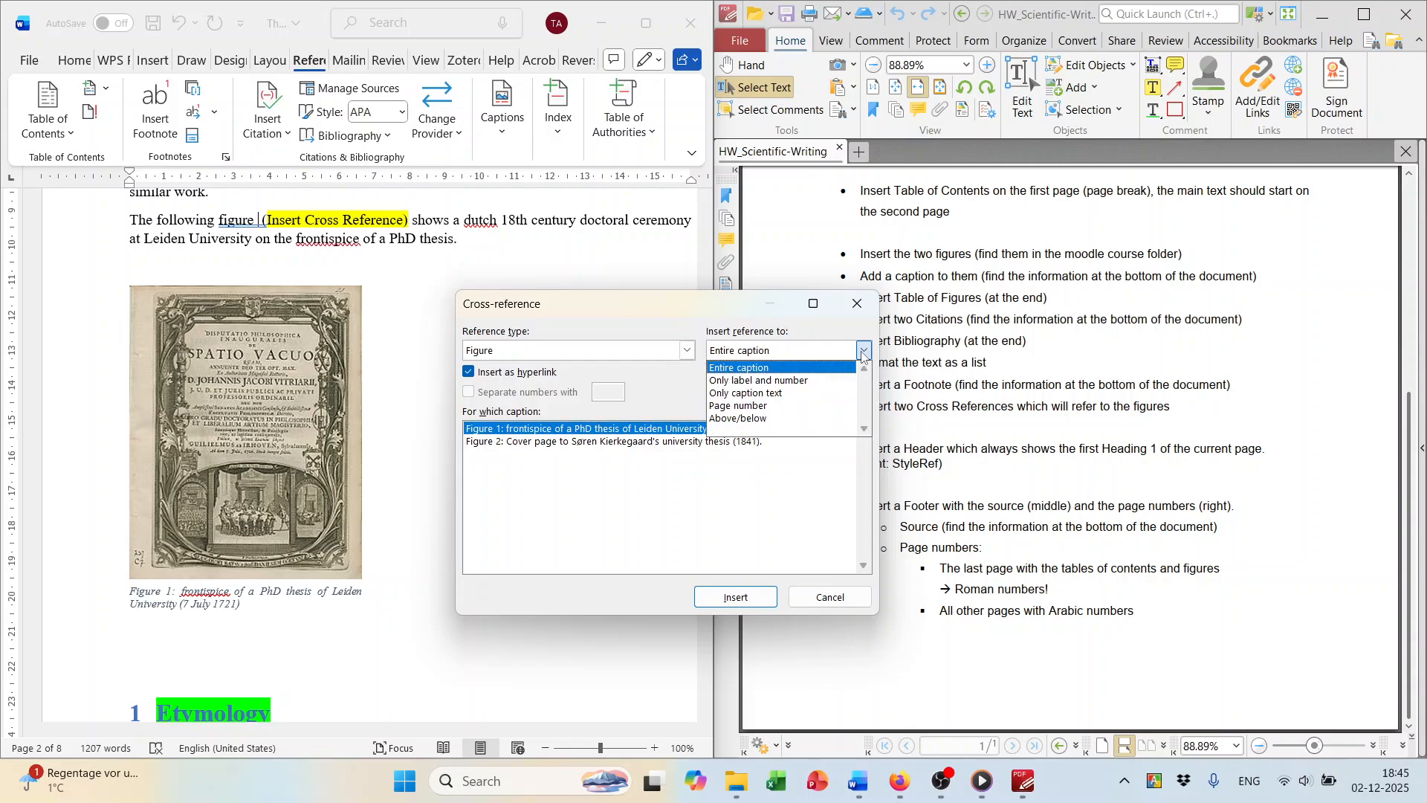
{"action": "left_click", "coordinate": [743, 381]}
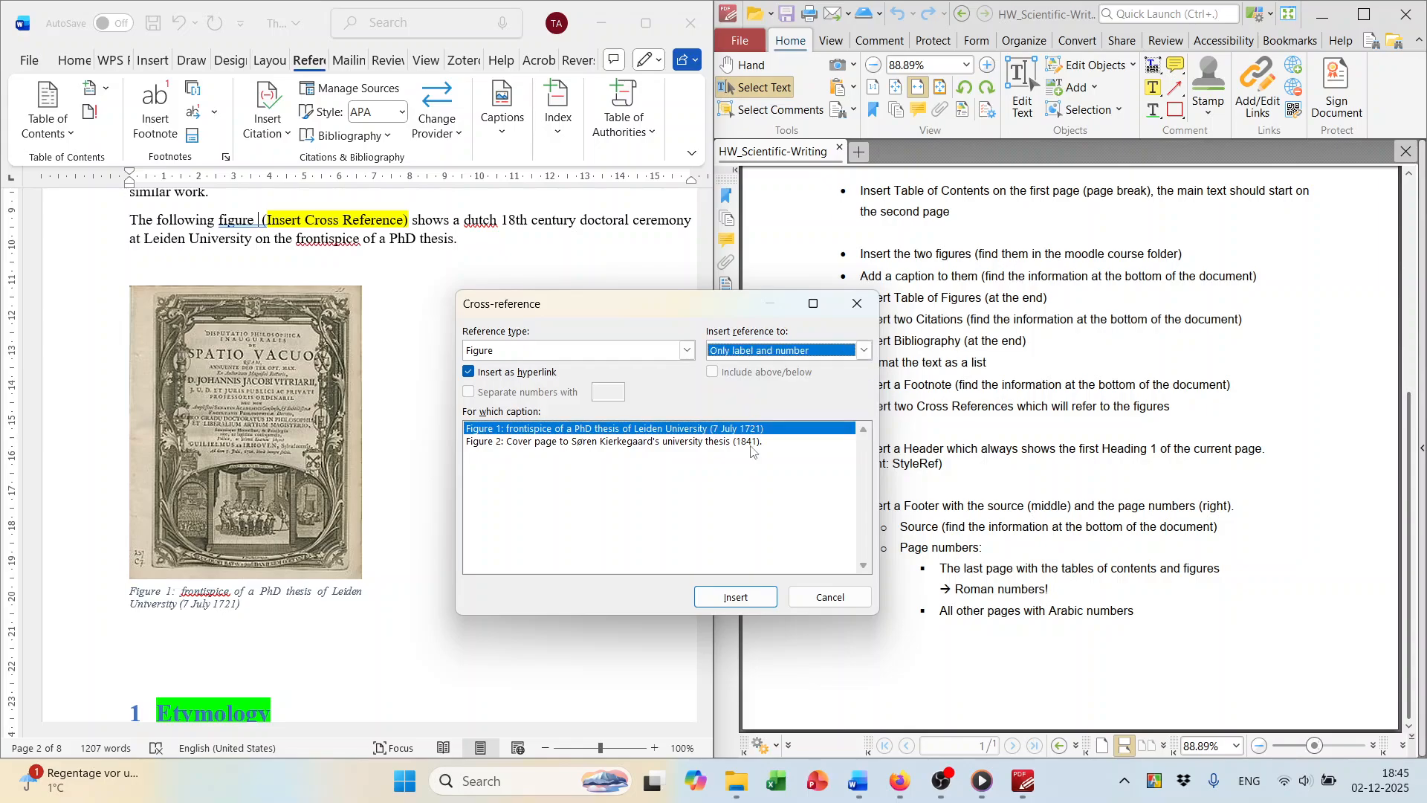
{"action": "left_click", "coordinate": [736, 597]}
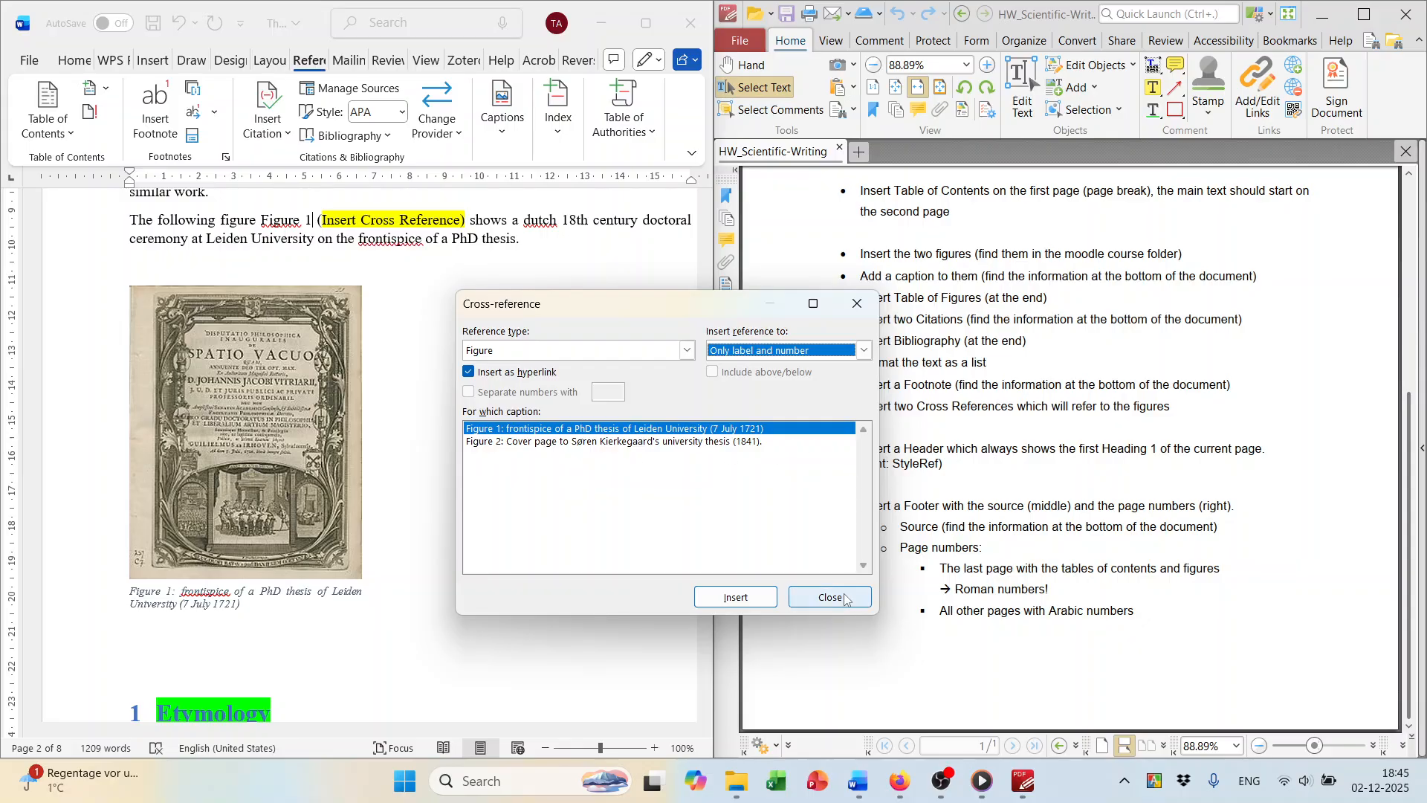
{"action": "left_click", "coordinate": [830, 597]}
Insert a cross-reference to Figure 2, only label and number, before "(Insert Cross Reference)" in the sentence below the Kierkegaard cover page.
{"action": "scroll", "coordinate": [548, 382], "scroll_direction": "down", "scroll_amount": 20}
{"action": "scroll", "coordinate": [549, 382], "scroll_direction": "down", "scroll_amount": 20}
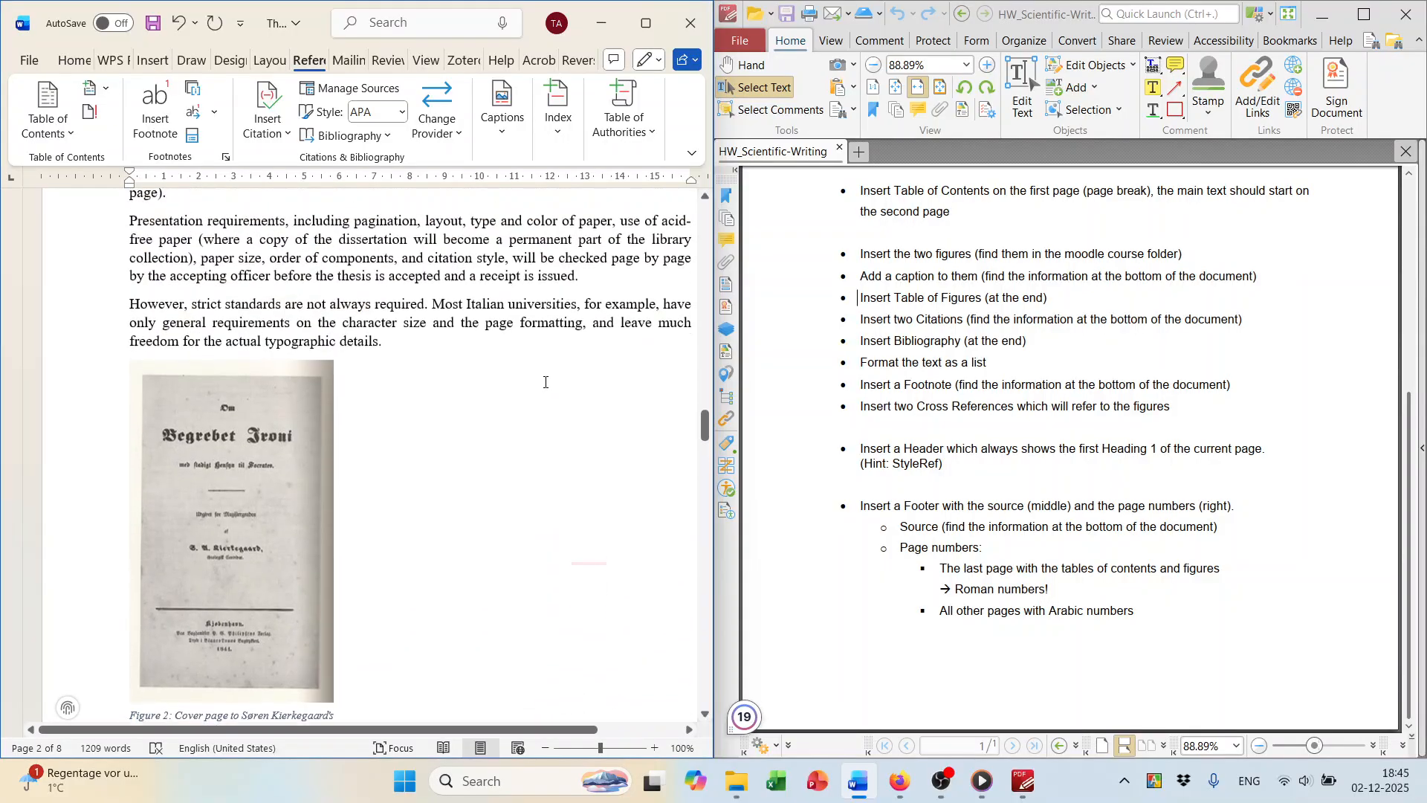
{"action": "scroll", "coordinate": [545, 382], "scroll_direction": "up", "scroll_amount": 5}
{"action": "scroll", "coordinate": [549, 394], "scroll_direction": "down", "scroll_amount": 10}
{"action": "left_click", "coordinate": [617, 468]}
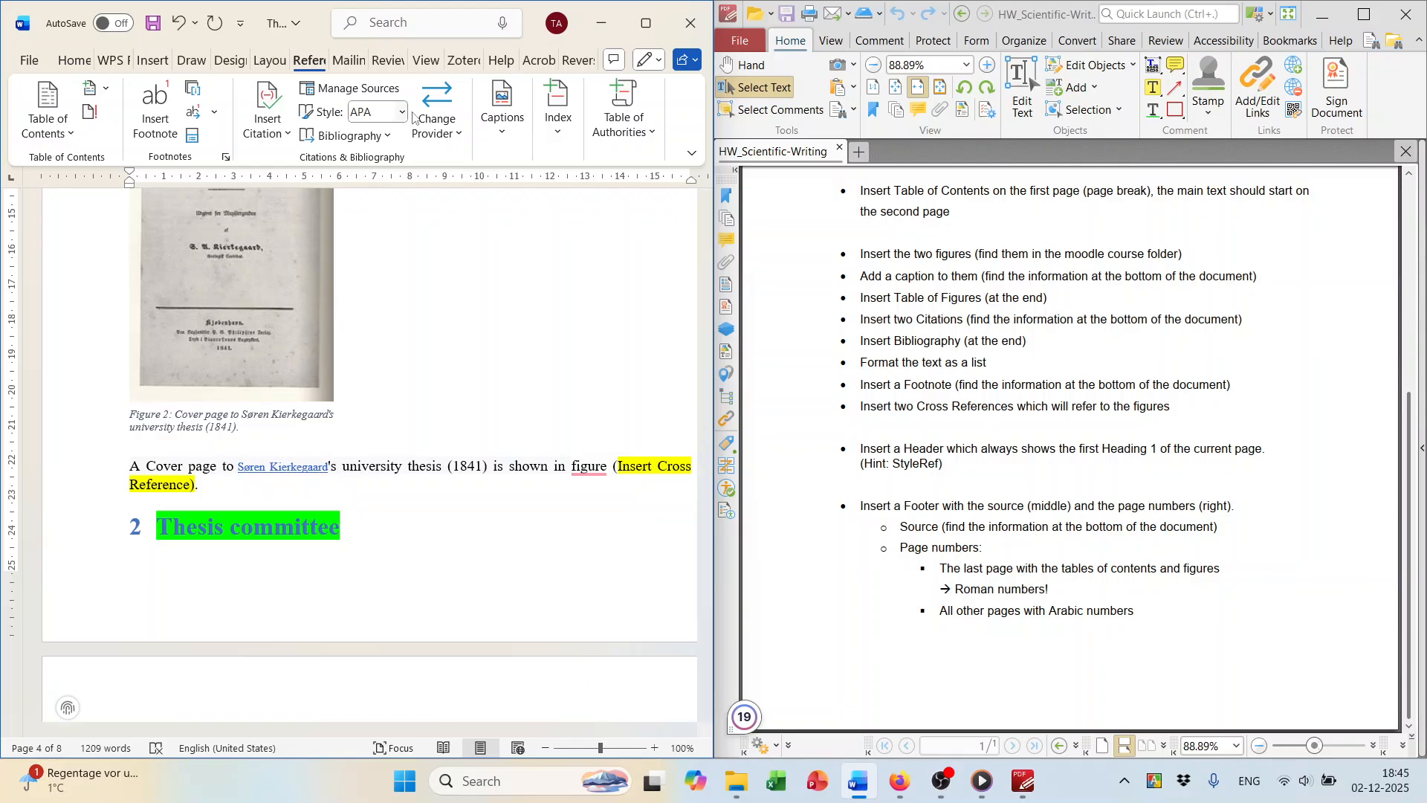
{"action": "left_click", "coordinate": [492, 145]}
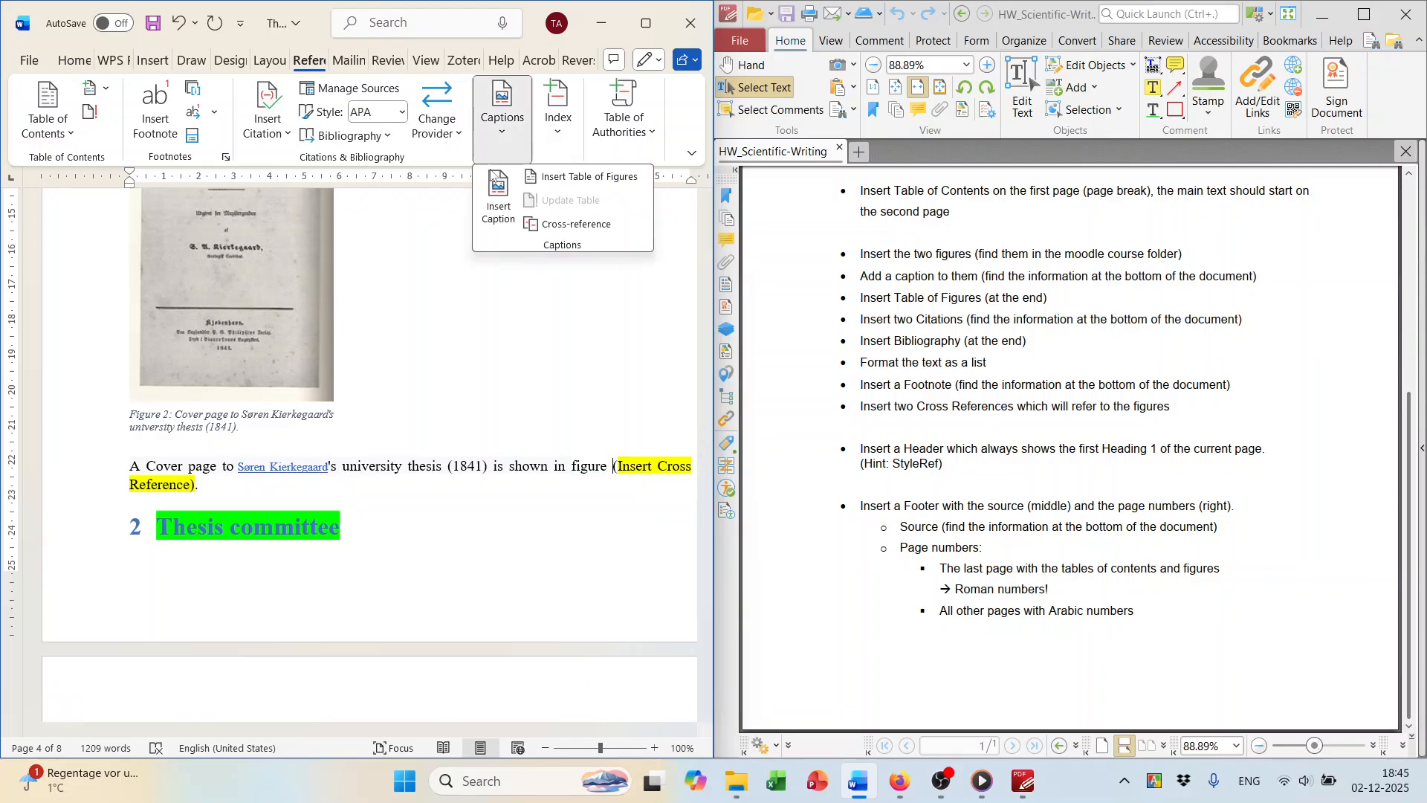
{"action": "left_click", "coordinate": [556, 225]}
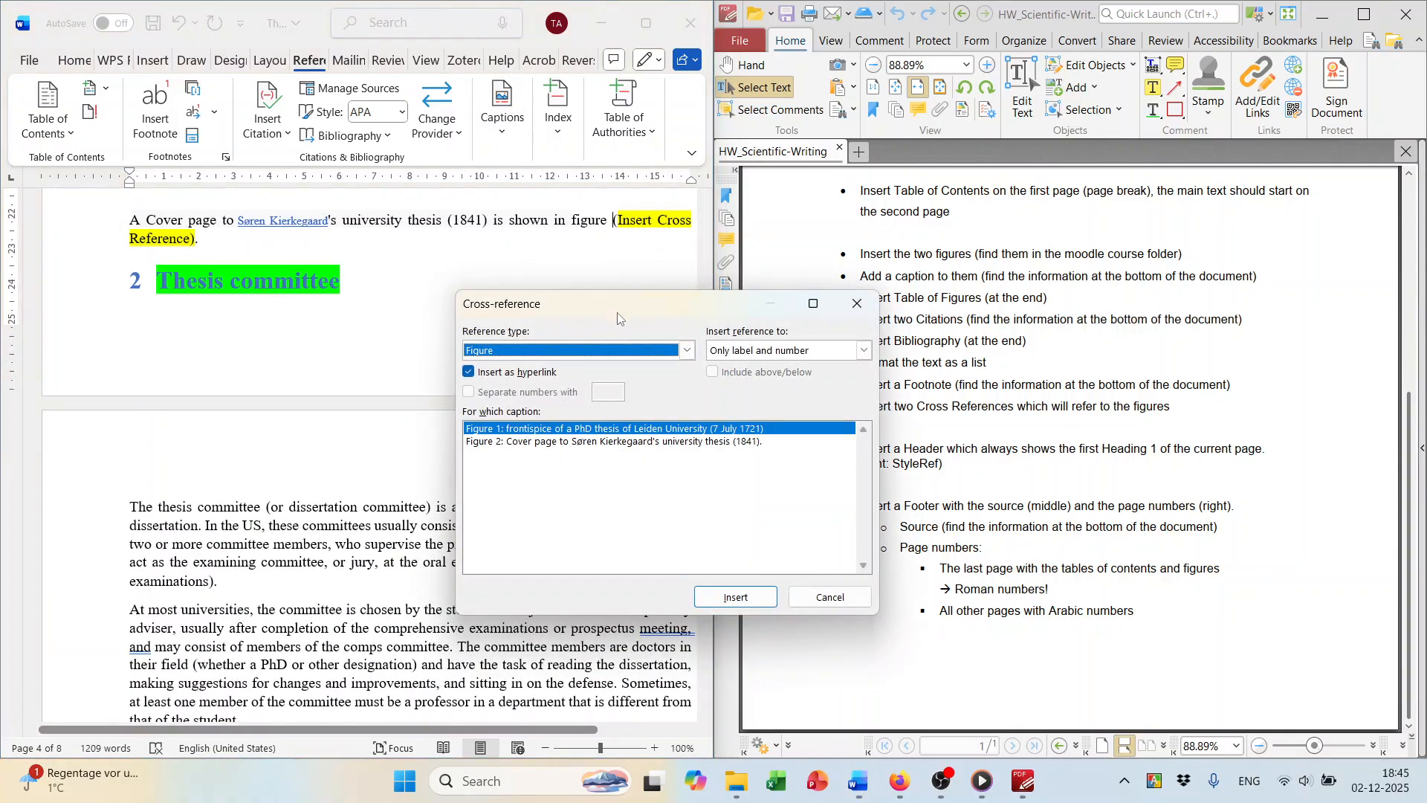
{"action": "left_click", "coordinate": [548, 443]}
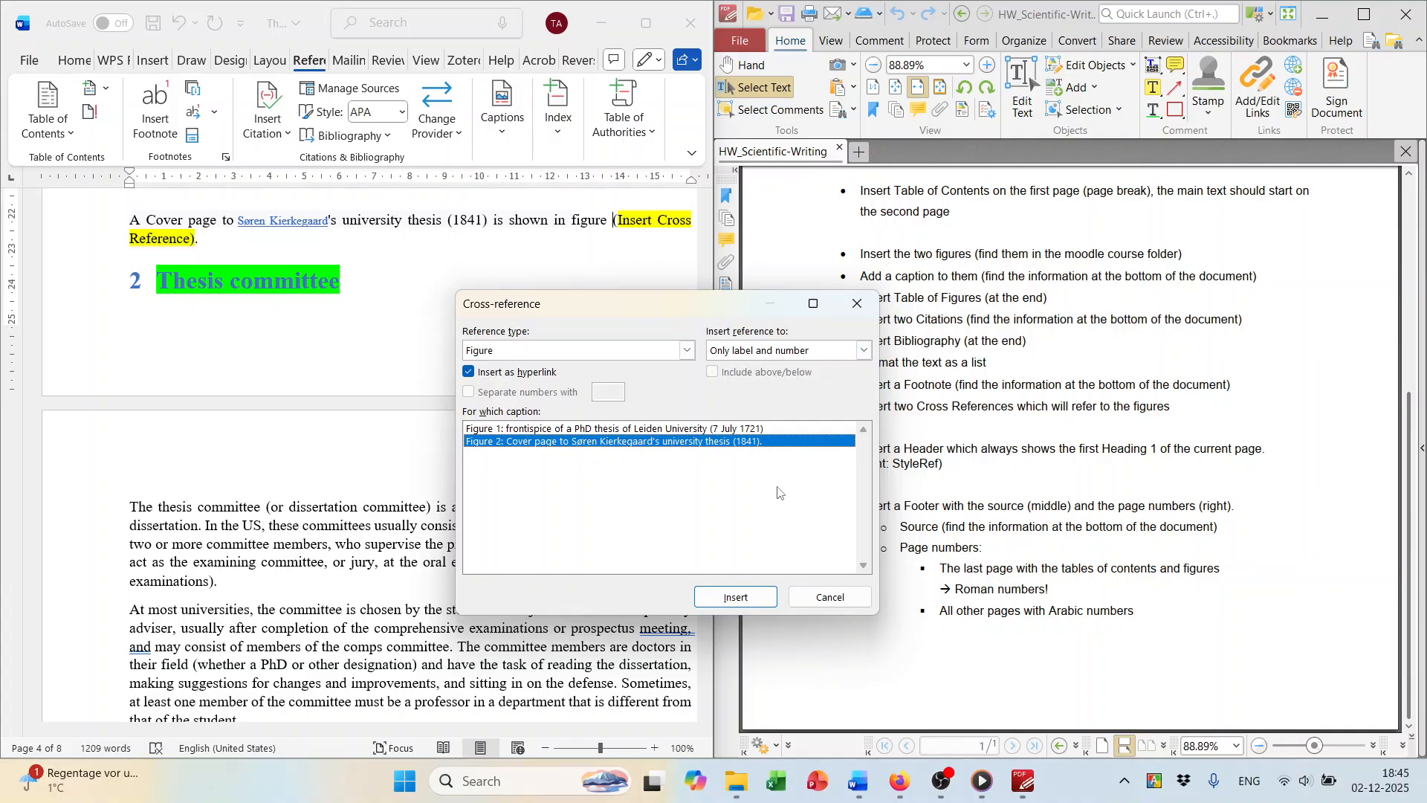
{"action": "left_click", "coordinate": [735, 597]}
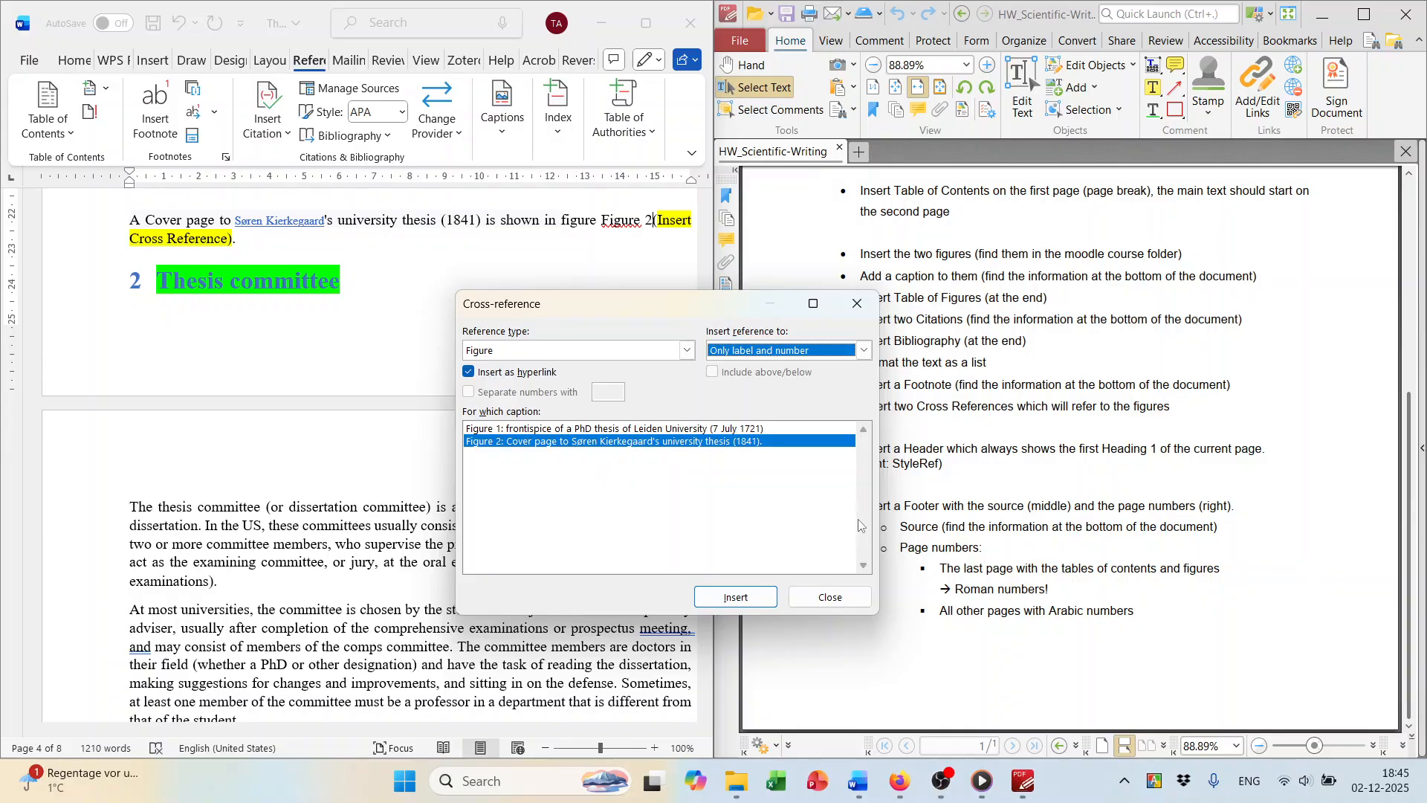
{"action": "left_click", "coordinate": [830, 598]}
{"action": "scroll", "coordinate": [565, 327], "scroll_direction": "up", "scroll_amount": 1}
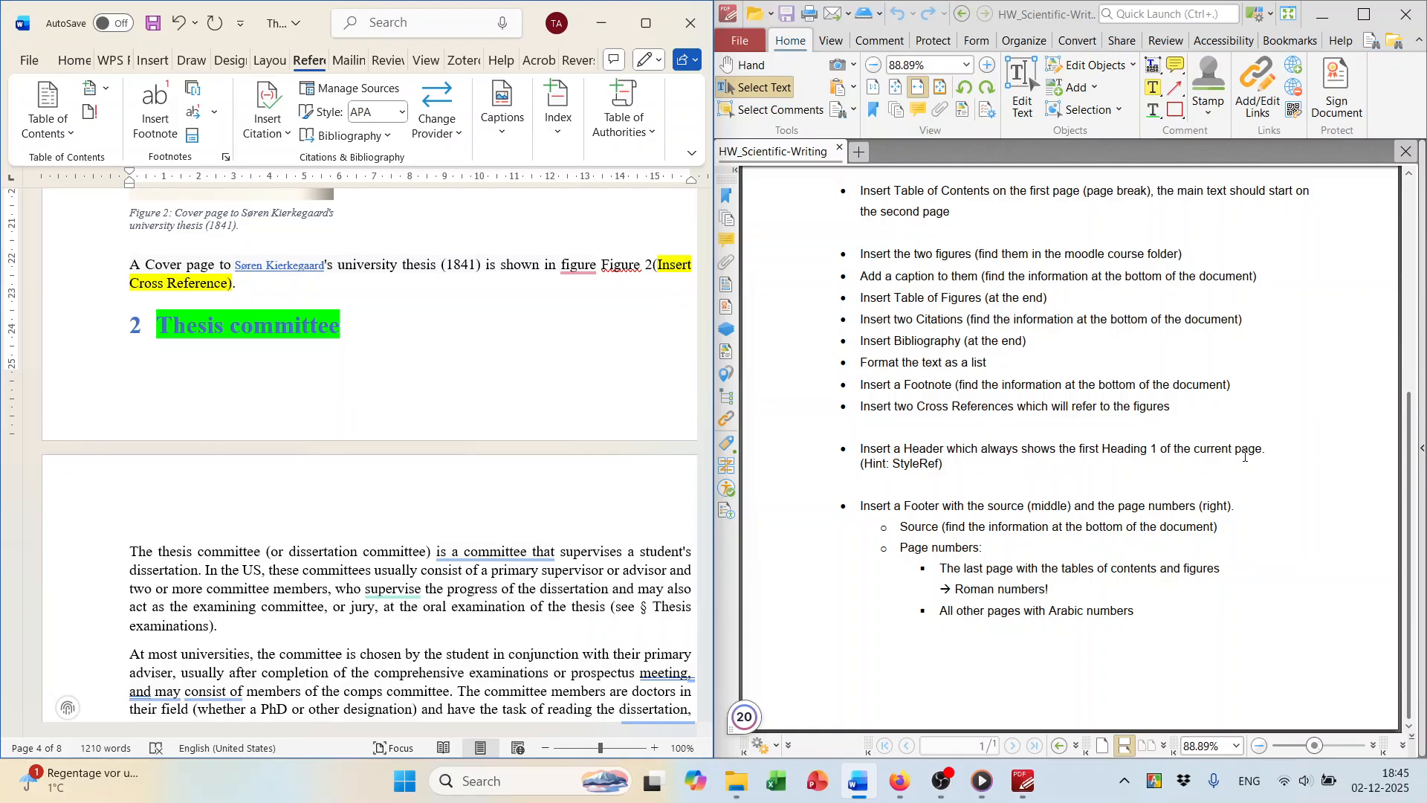
{"action": "scroll", "coordinate": [372, 293], "scroll_direction": "up", "scroll_amount": 15}
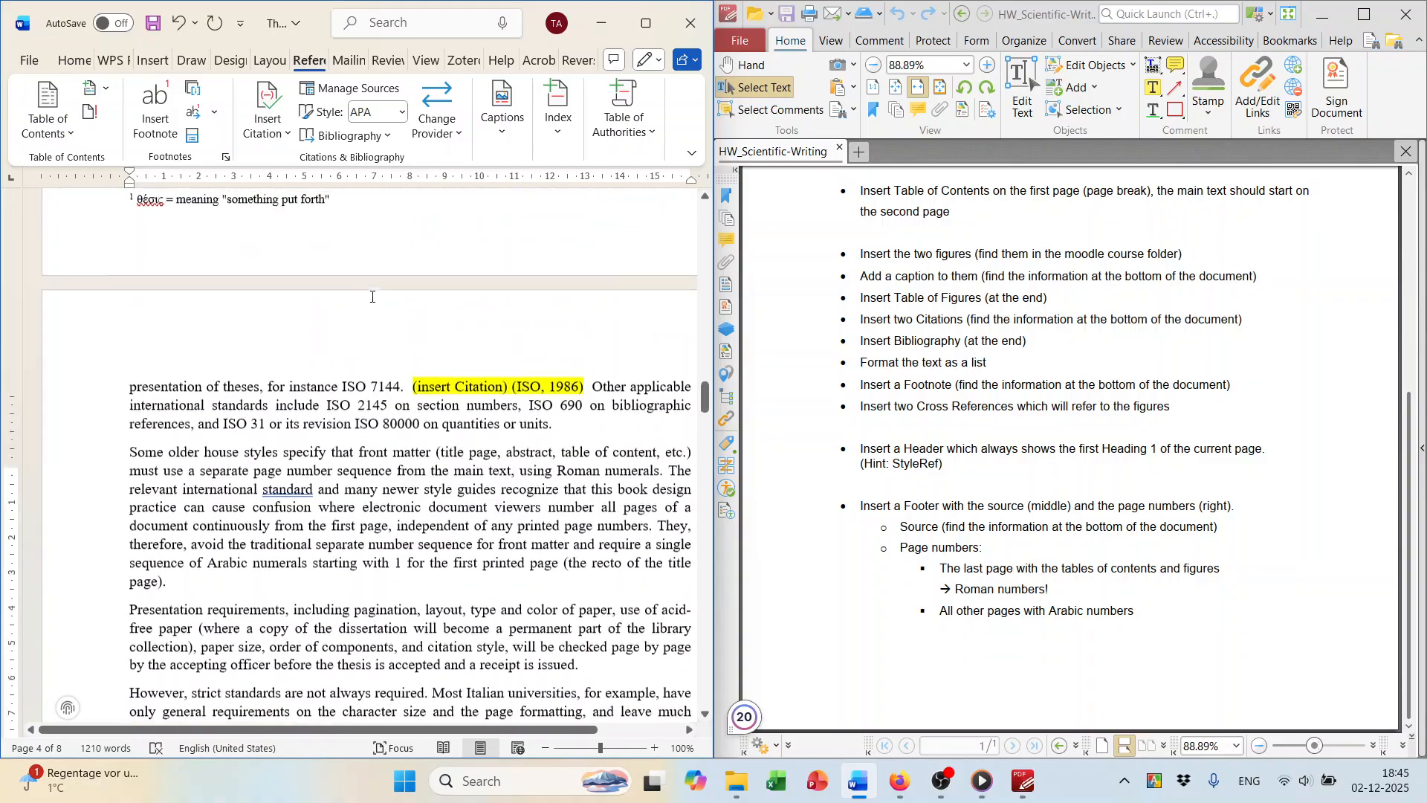
{"action": "scroll", "coordinate": [372, 296], "scroll_direction": "up", "scroll_amount": 2}
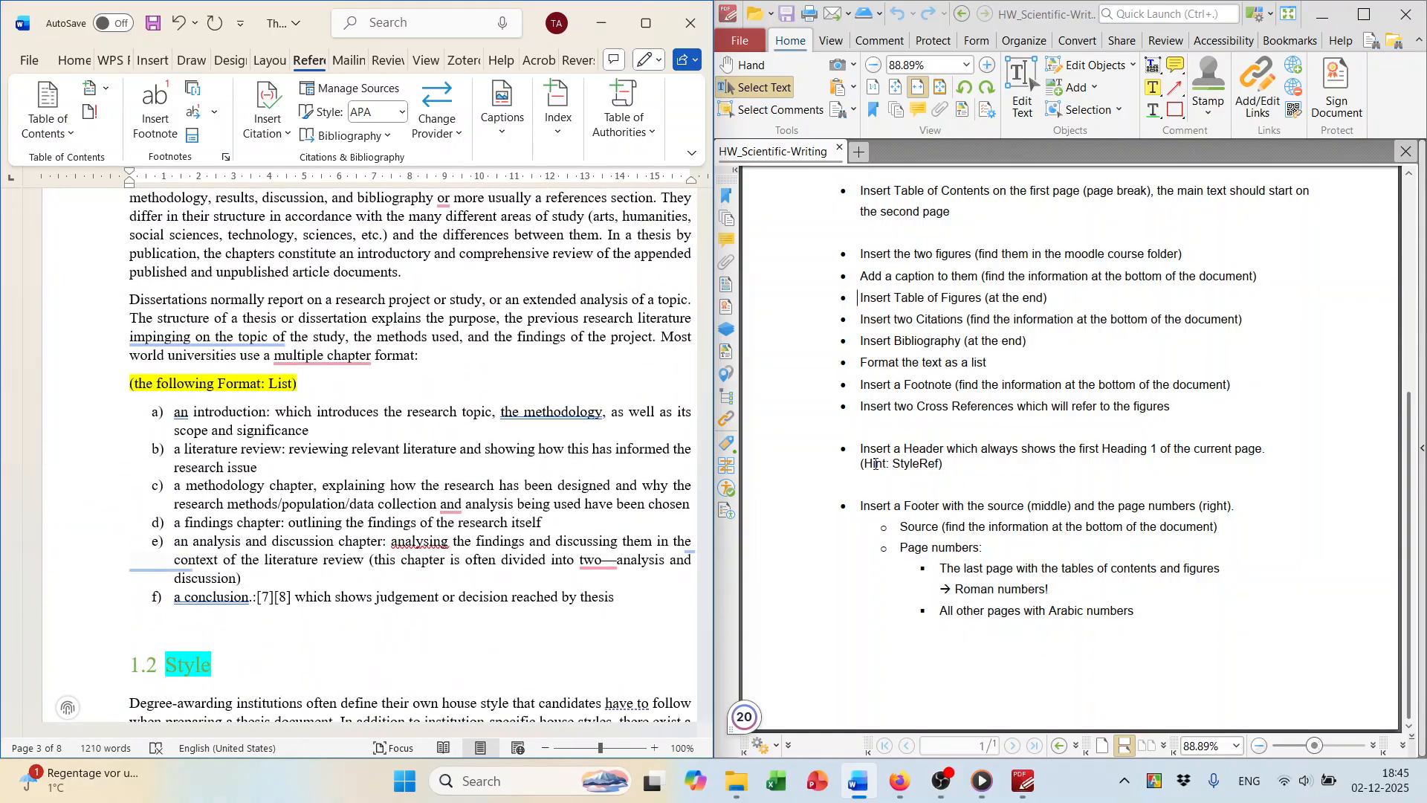
{"action": "scroll", "coordinate": [449, 400], "scroll_direction": "up", "scroll_amount": 6}
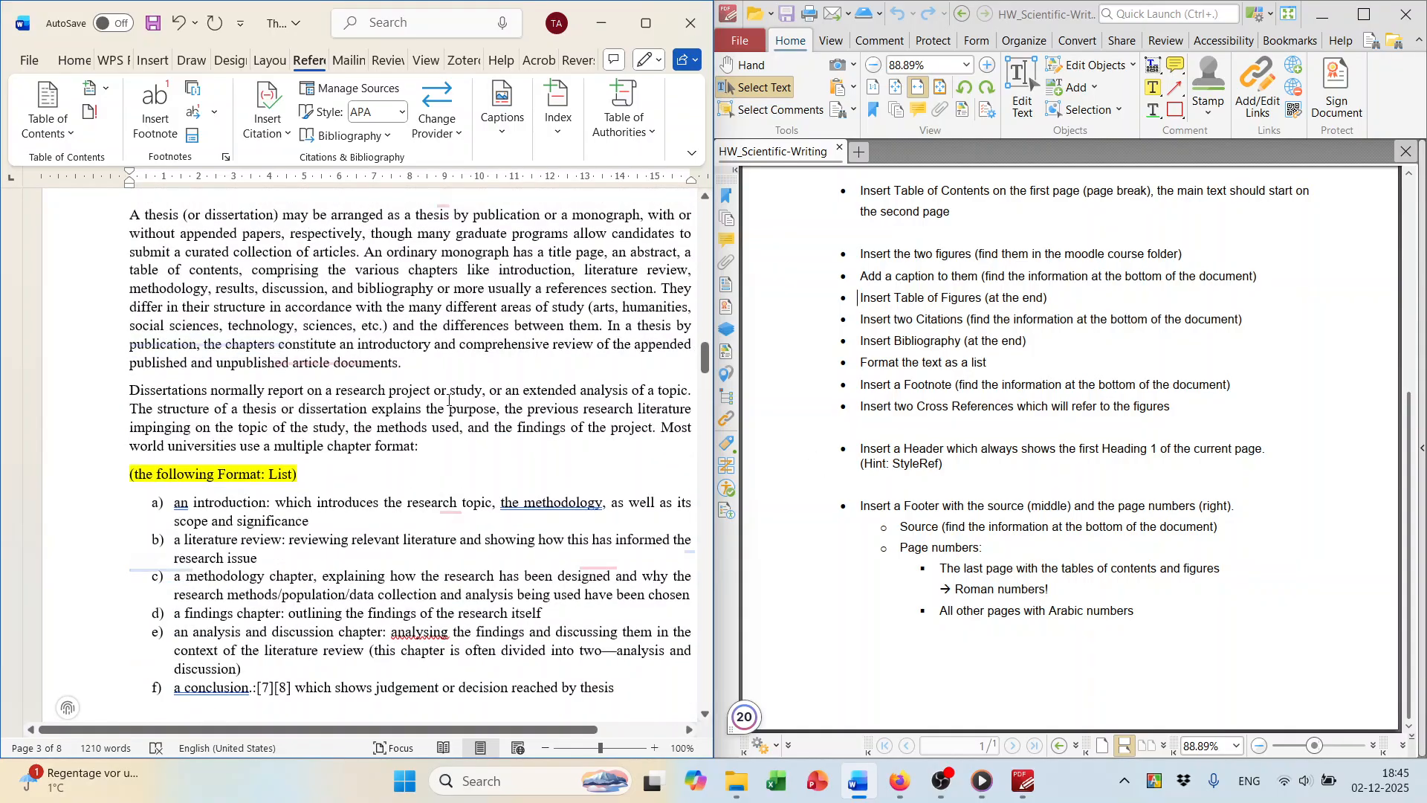
{"action": "scroll", "coordinate": [448, 399], "scroll_direction": "up", "scroll_amount": 1}
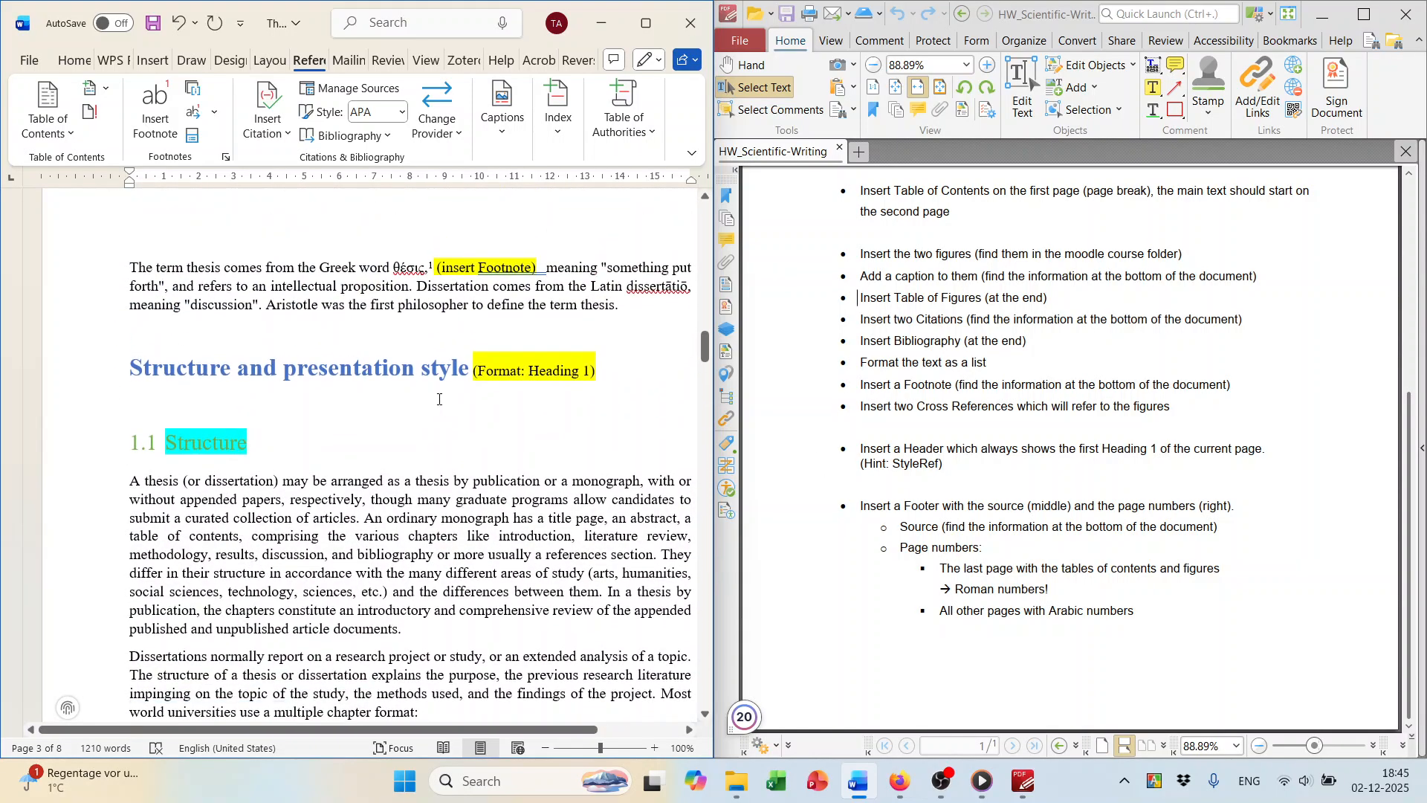
{"action": "left_click", "coordinate": [942, 781]}
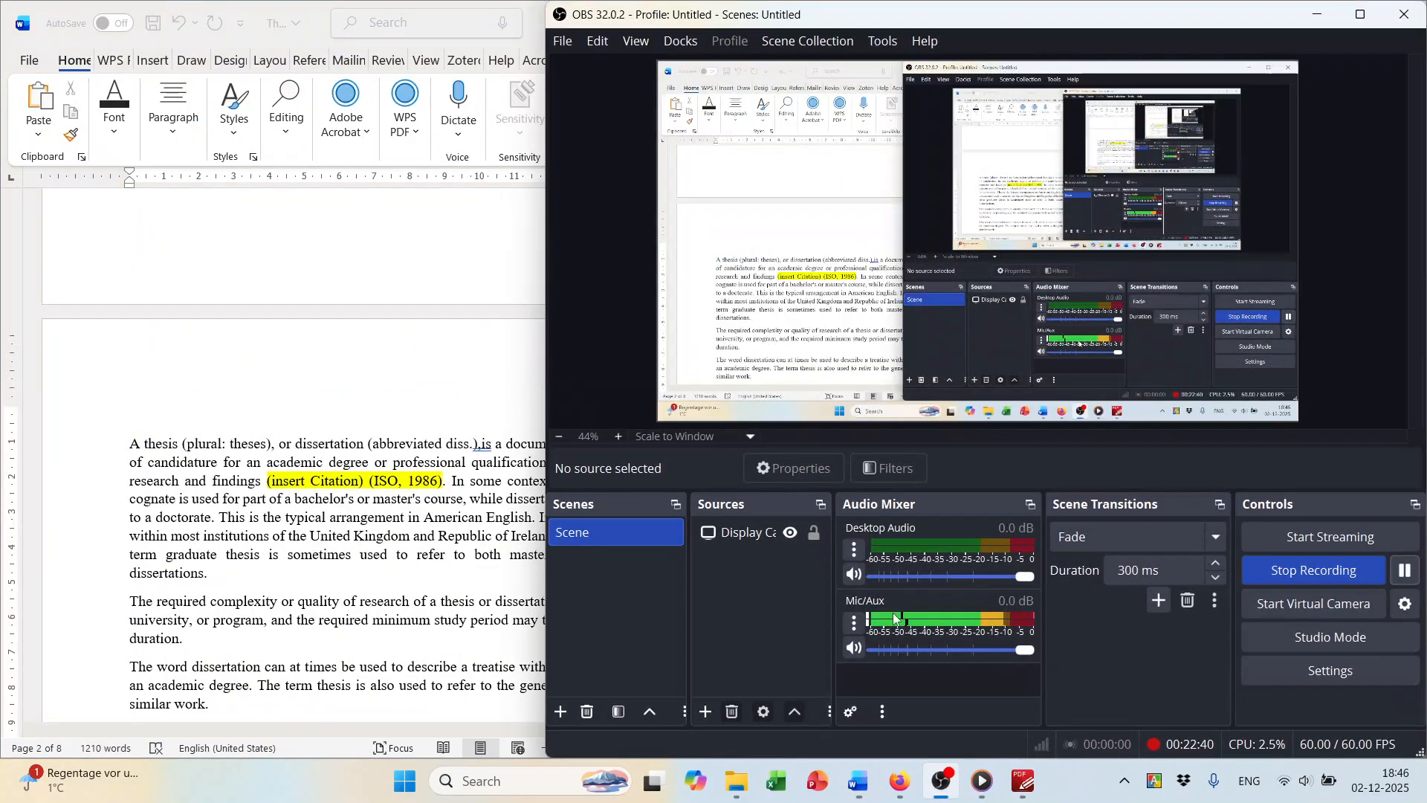
{"action": "left_click", "coordinate": [296, 386]}
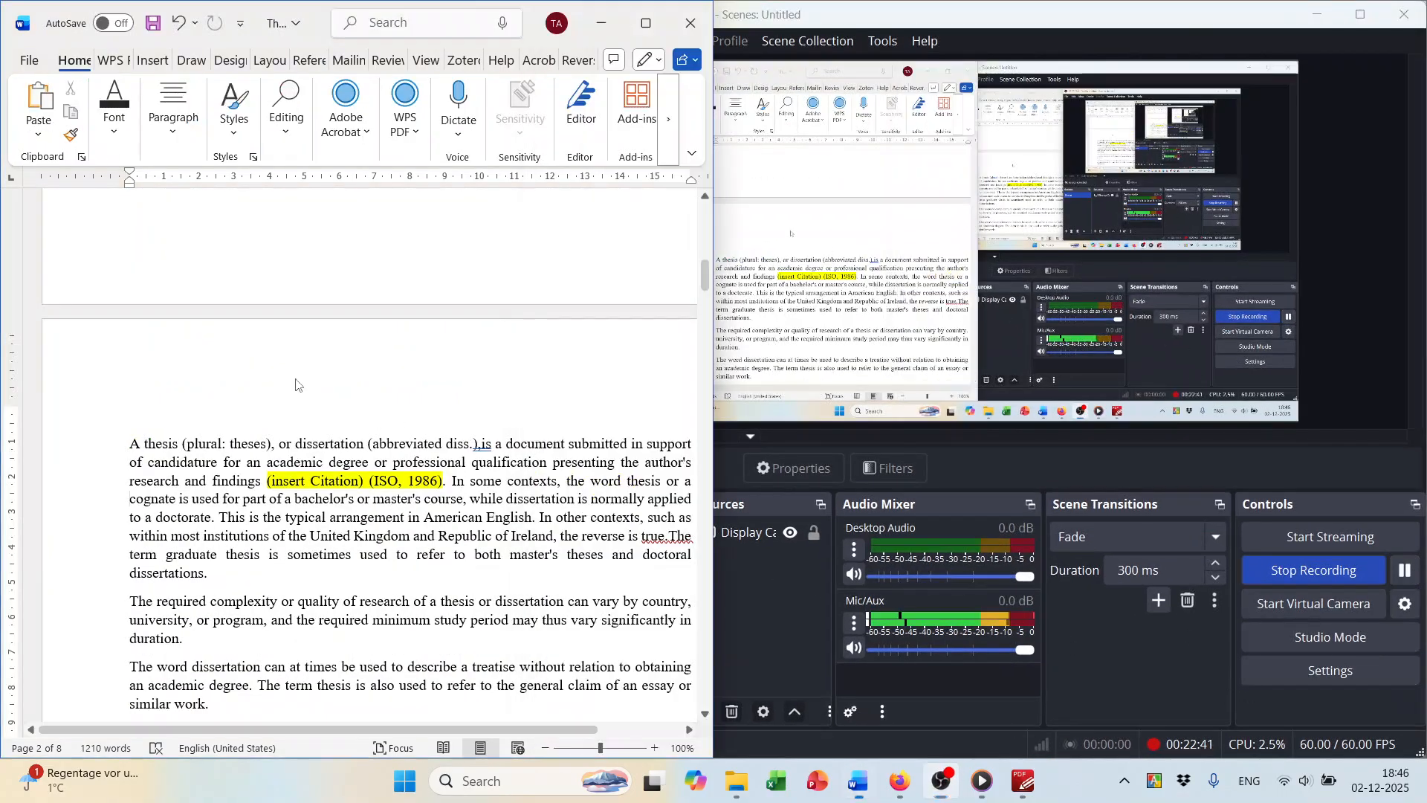
Bring up the HW_Scientific-Writing PDF instructions beside the Word document and open the header on page 2 for editing.
{"action": "left_click", "coordinate": [1021, 785]}
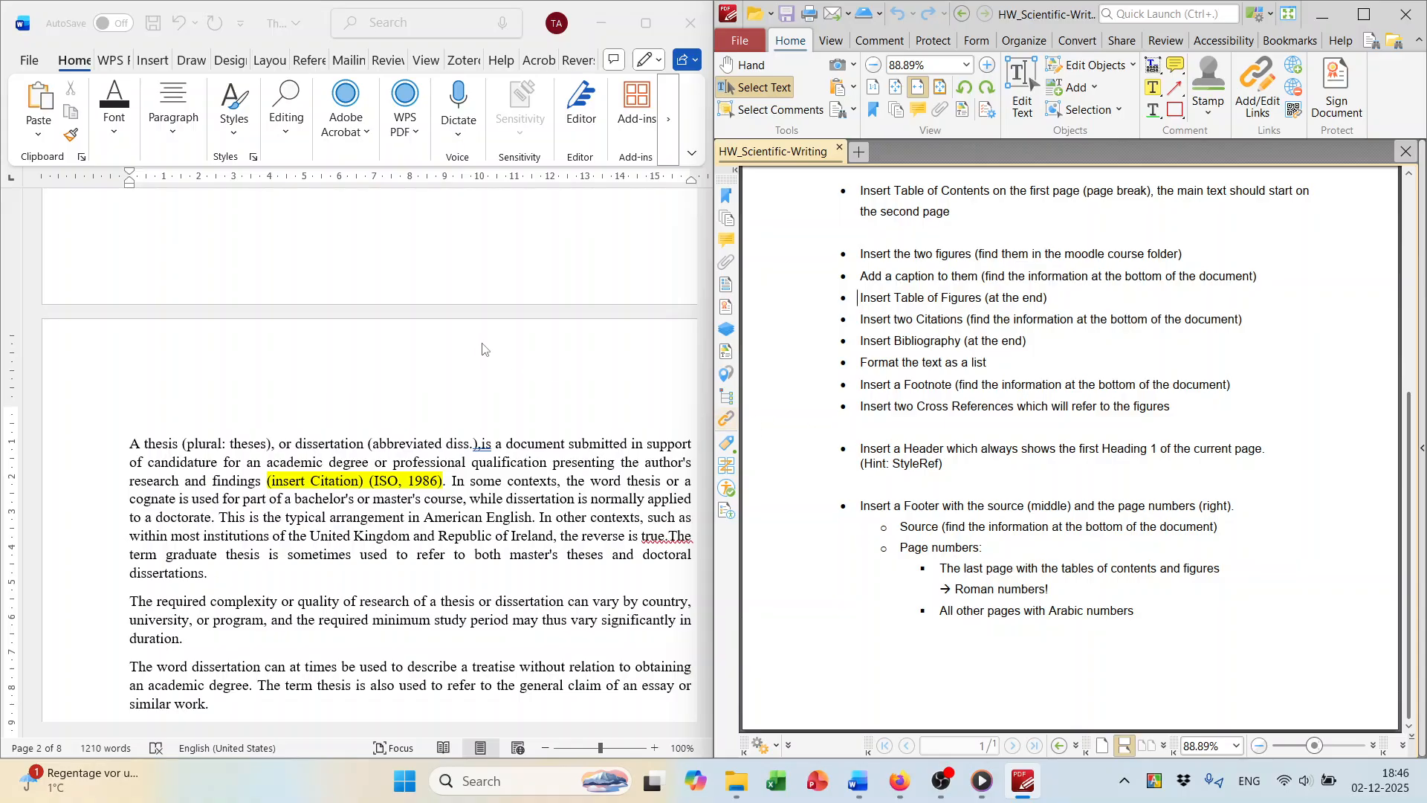
{"action": "scroll", "coordinate": [372, 357], "scroll_direction": "up", "scroll_amount": 10}
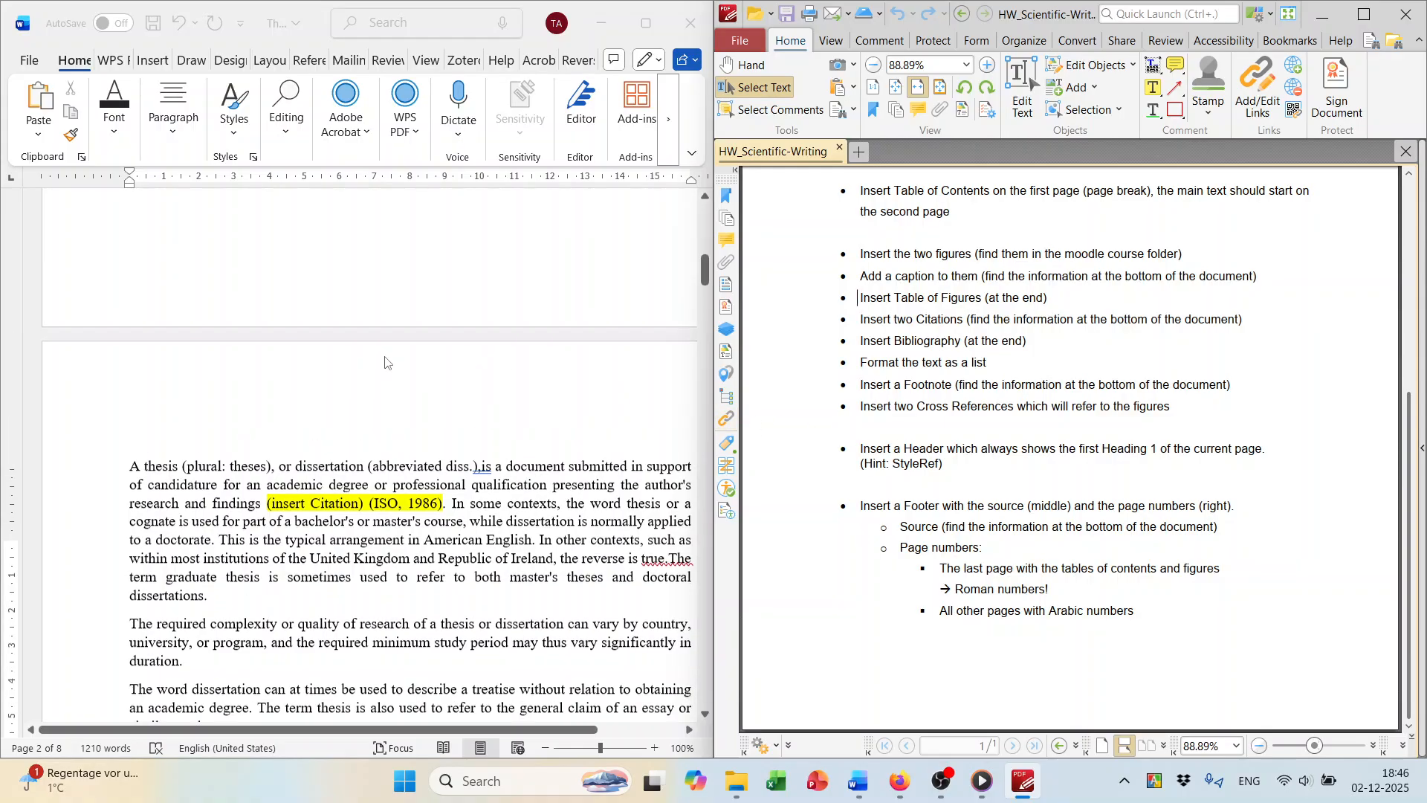
{"action": "scroll", "coordinate": [394, 353], "scroll_direction": "down", "scroll_amount": 10}
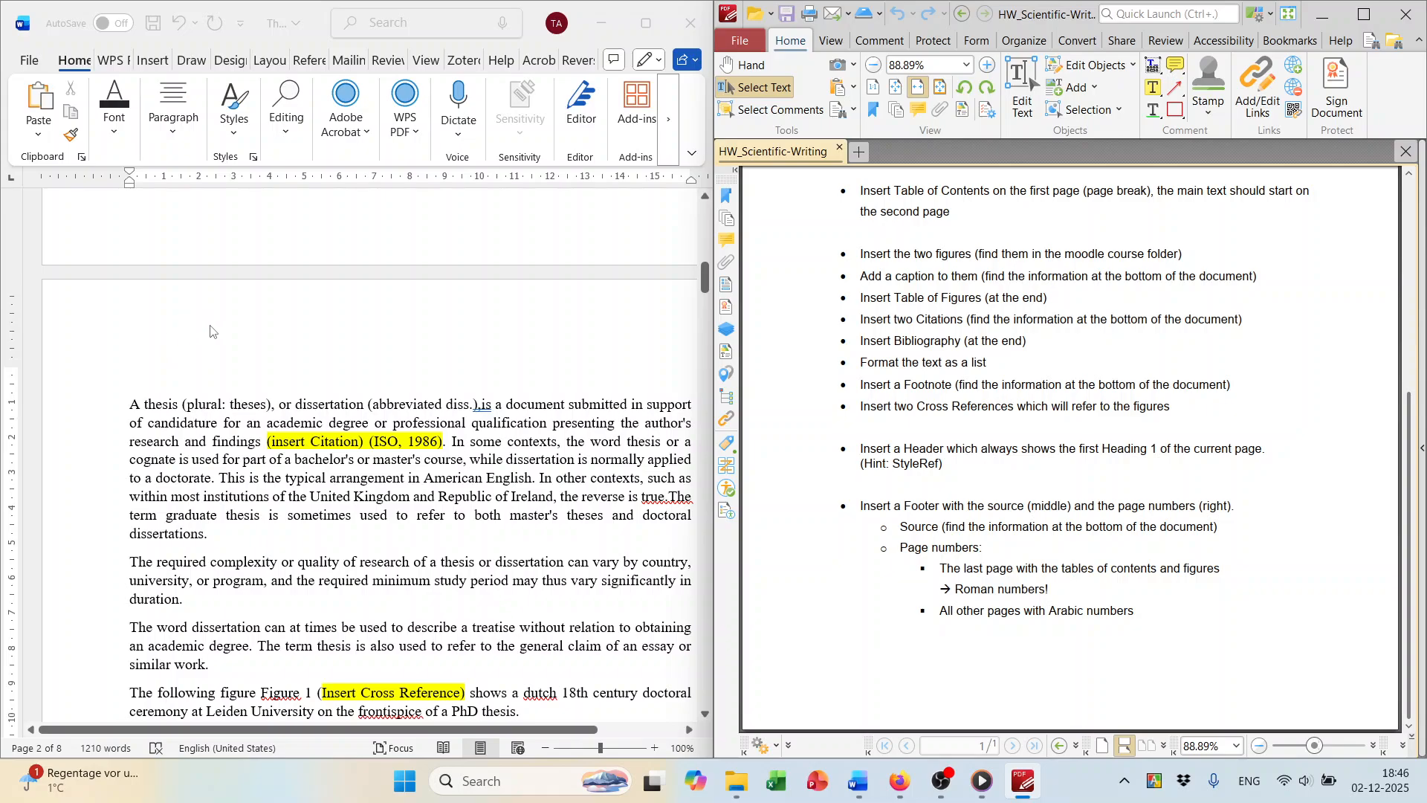
{"action": "double_click", "coordinate": [197, 327]}
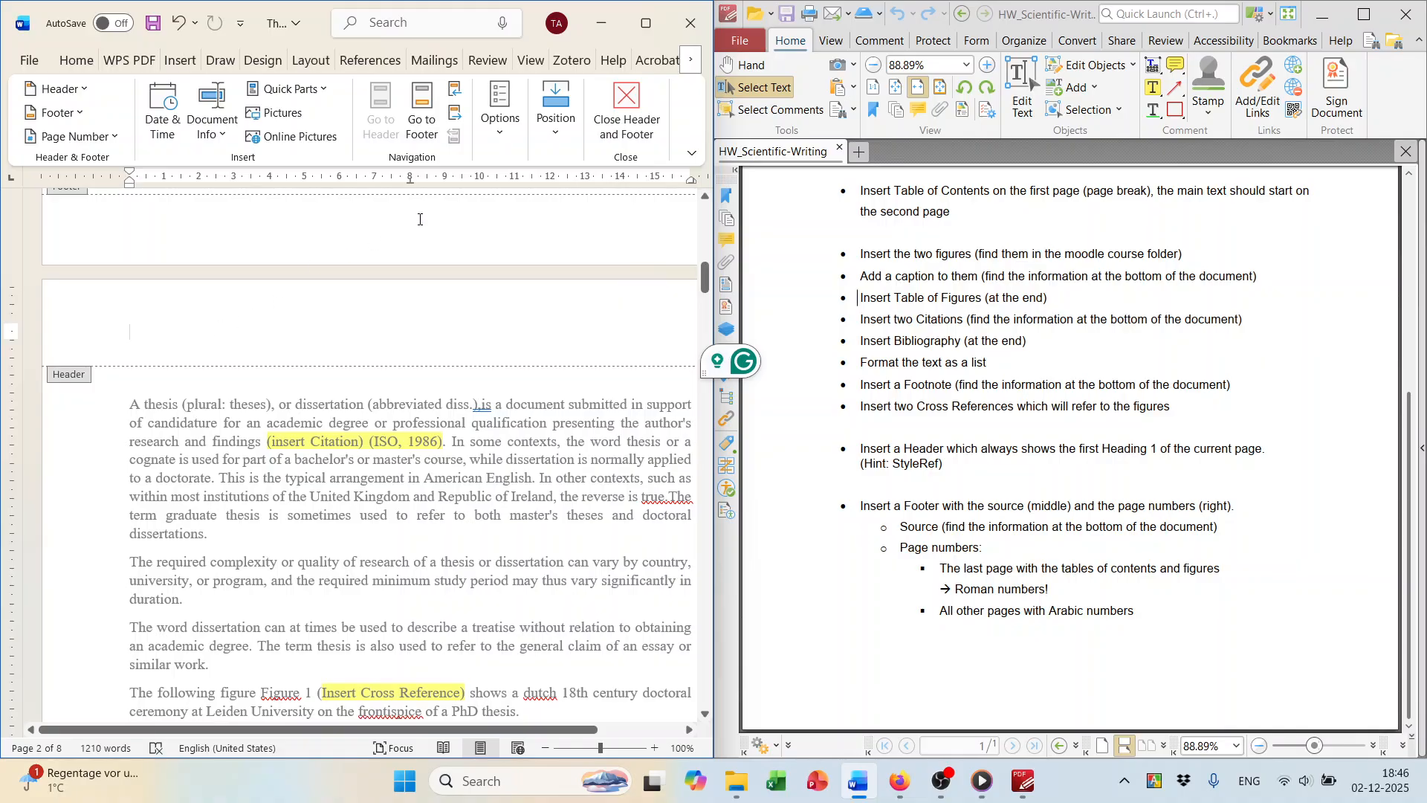
Enlarge the Word window and start a new Quick Parts field in the header, choosing StyleRef as the field name.
{"action": "left_click", "coordinate": [645, 36]}
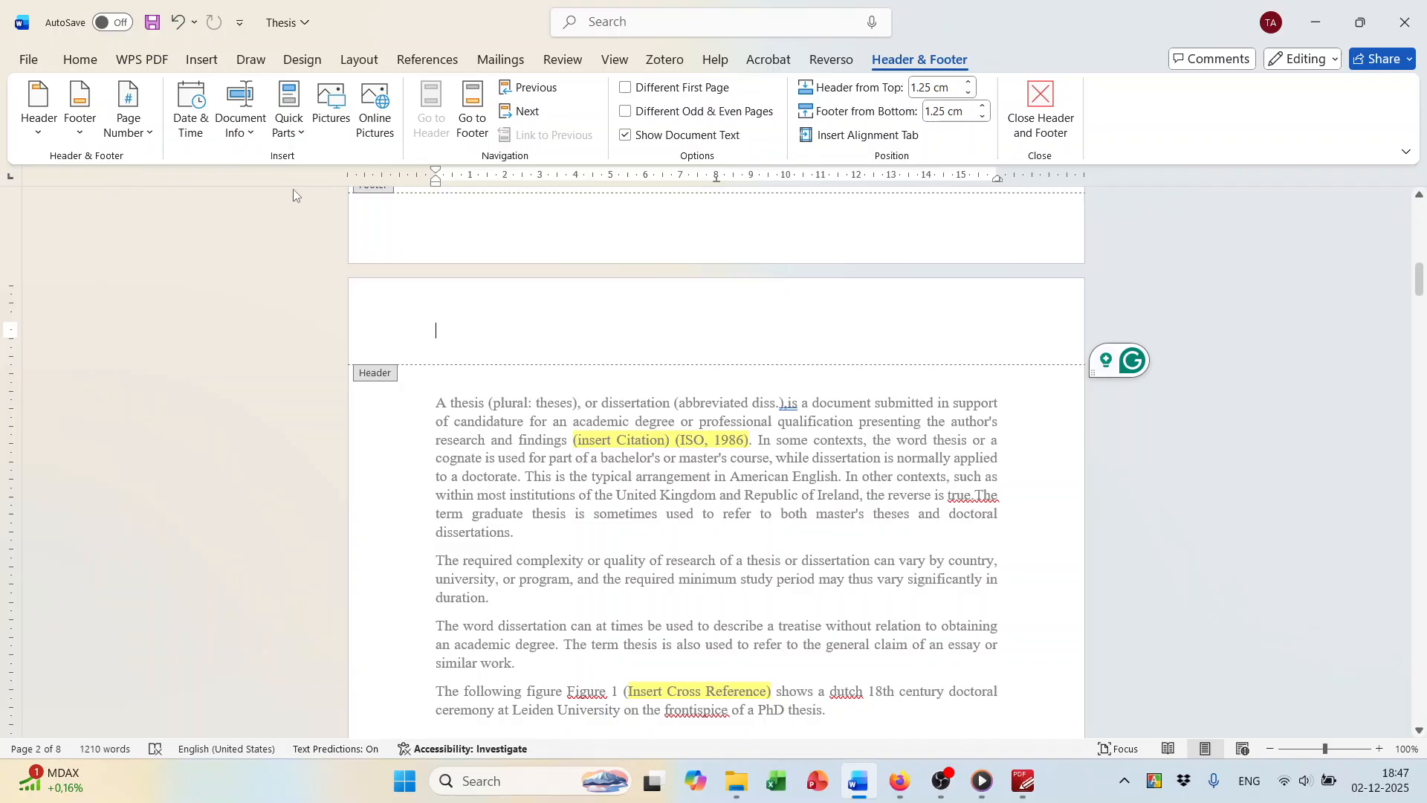
{"action": "left_click", "coordinate": [302, 139]}
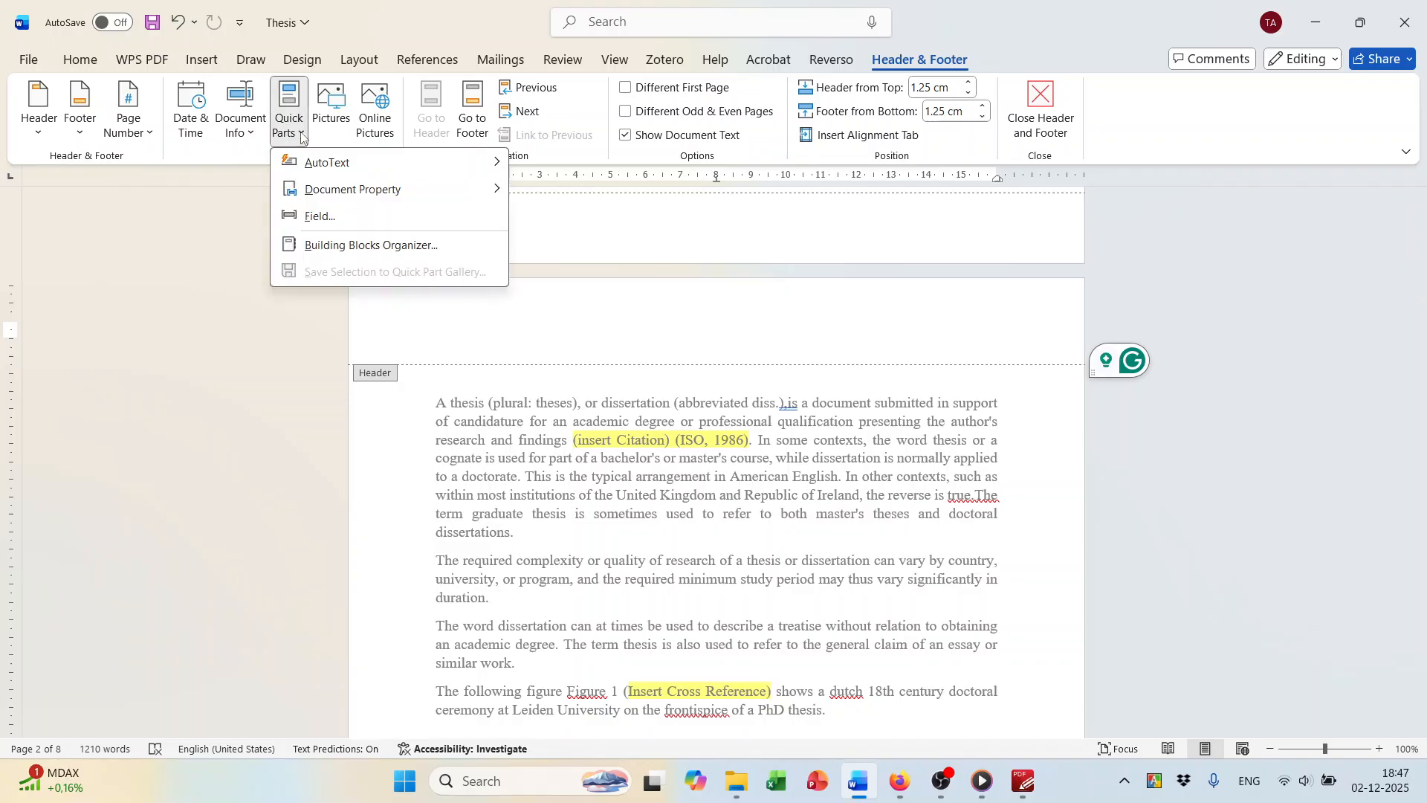
{"action": "left_click", "coordinate": [305, 215]}
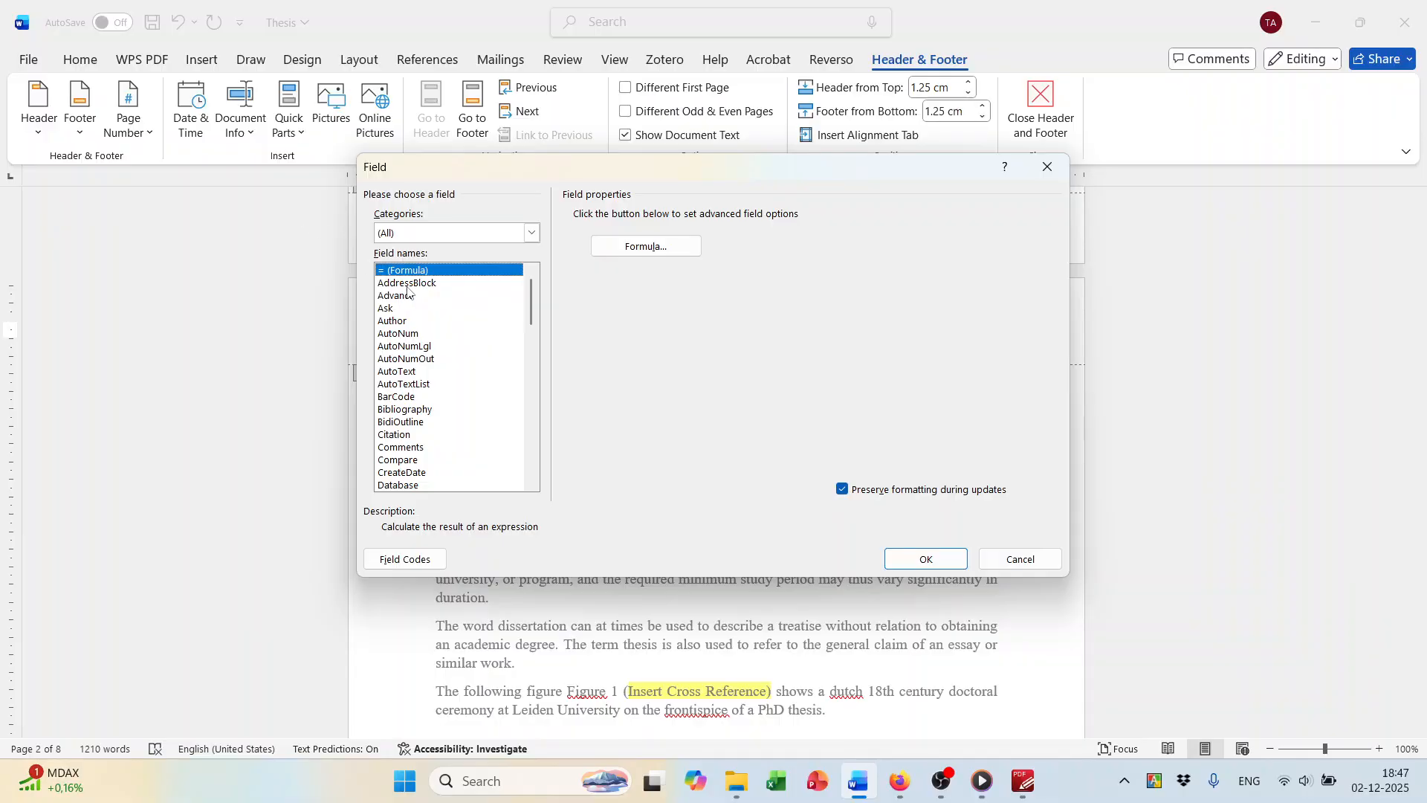
{"action": "scroll", "coordinate": [402, 368], "scroll_direction": "down", "scroll_amount": 4}
{"action": "scroll", "coordinate": [401, 368], "scroll_direction": "down", "scroll_amount": 11}
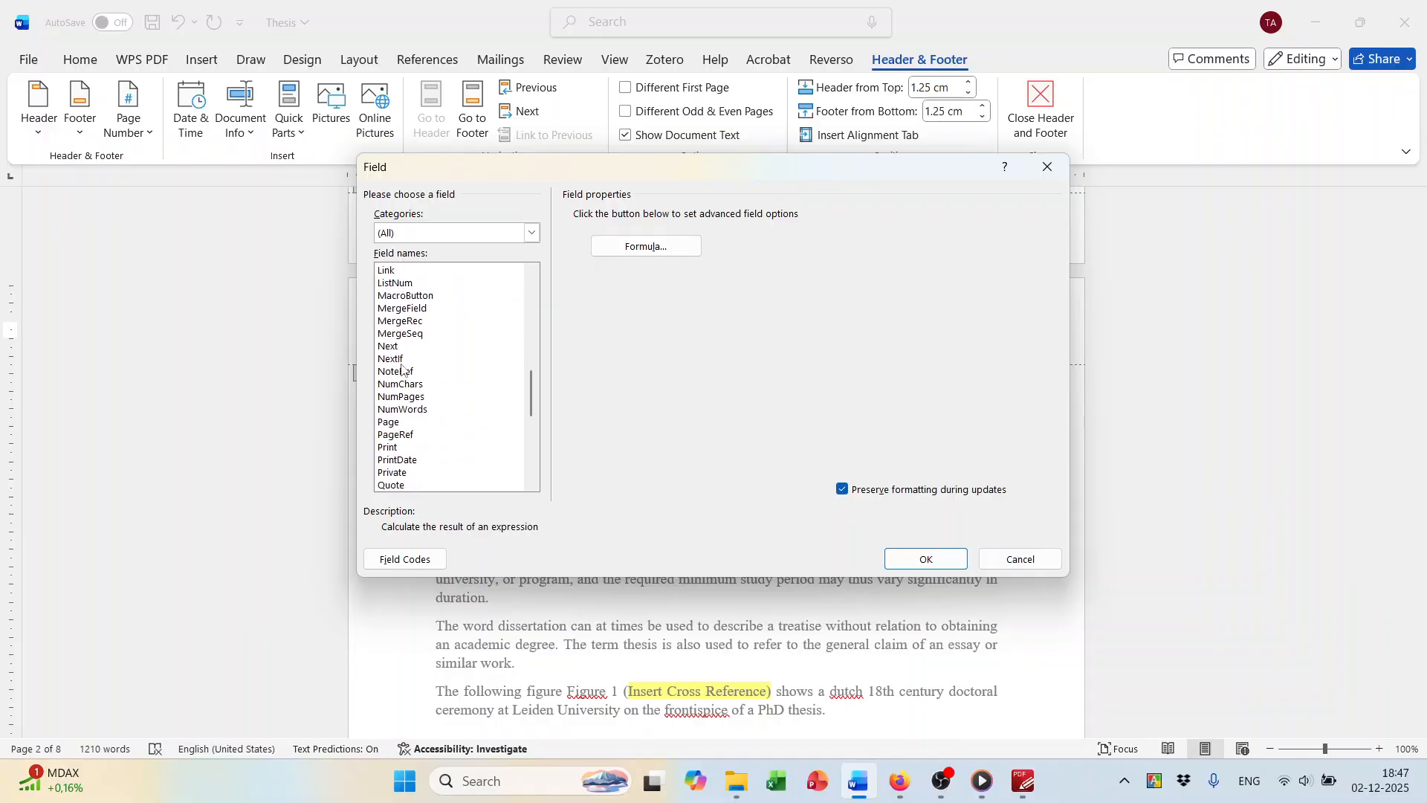
{"action": "scroll", "coordinate": [401, 368], "scroll_direction": "down", "scroll_amount": 4}
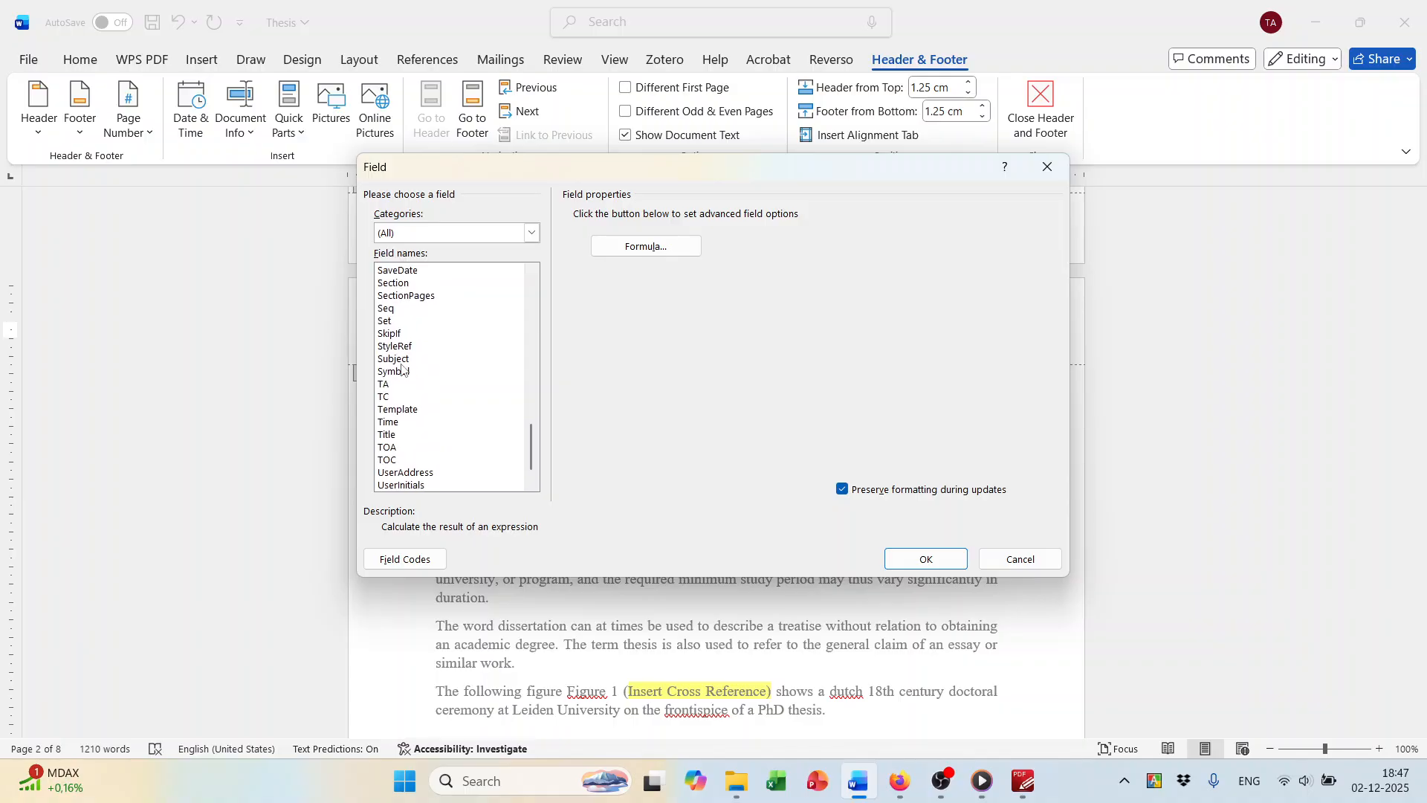
{"action": "left_click", "coordinate": [401, 347]}
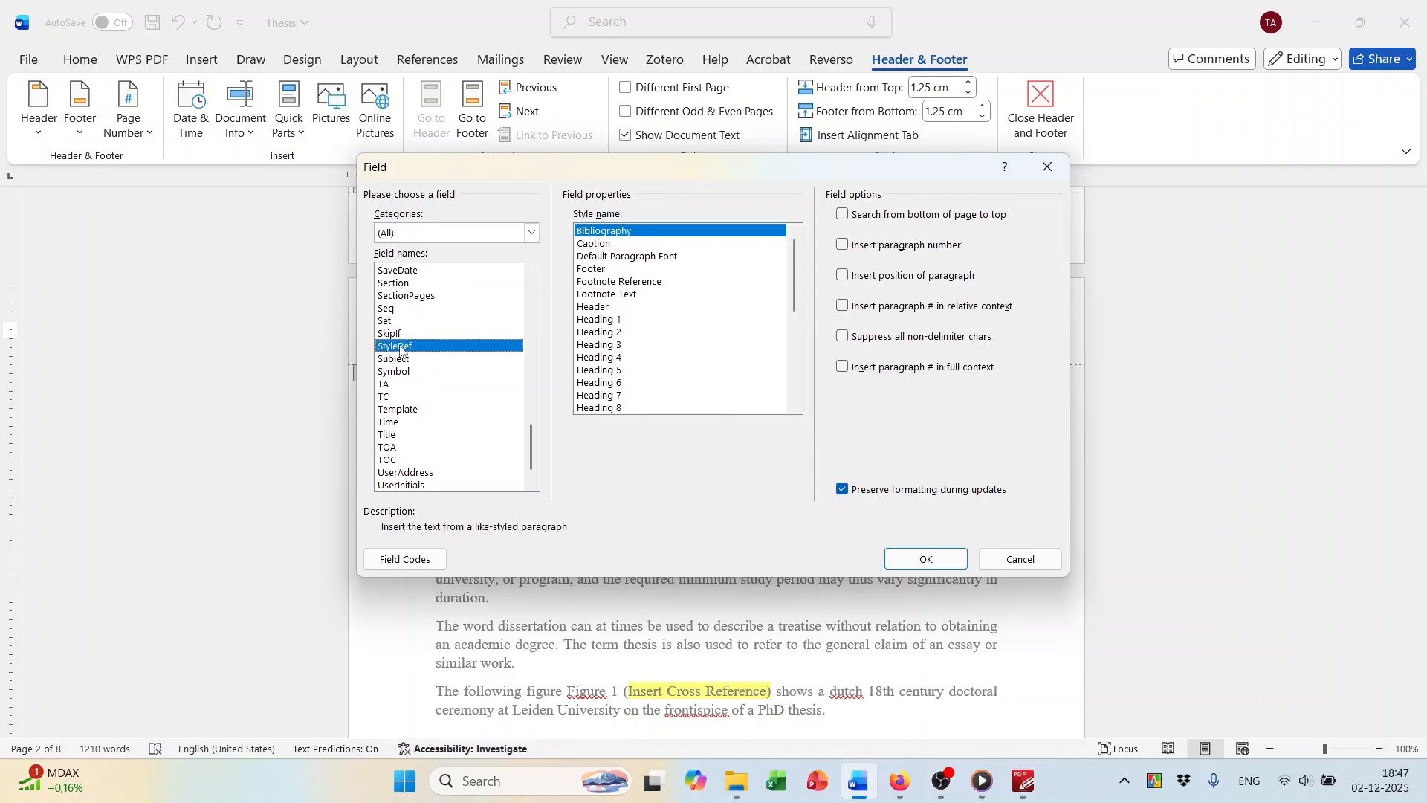
Check in the HW_Scientific-Writing PDF which heading level the header has to show.
{"action": "left_click", "coordinate": [1018, 782]}
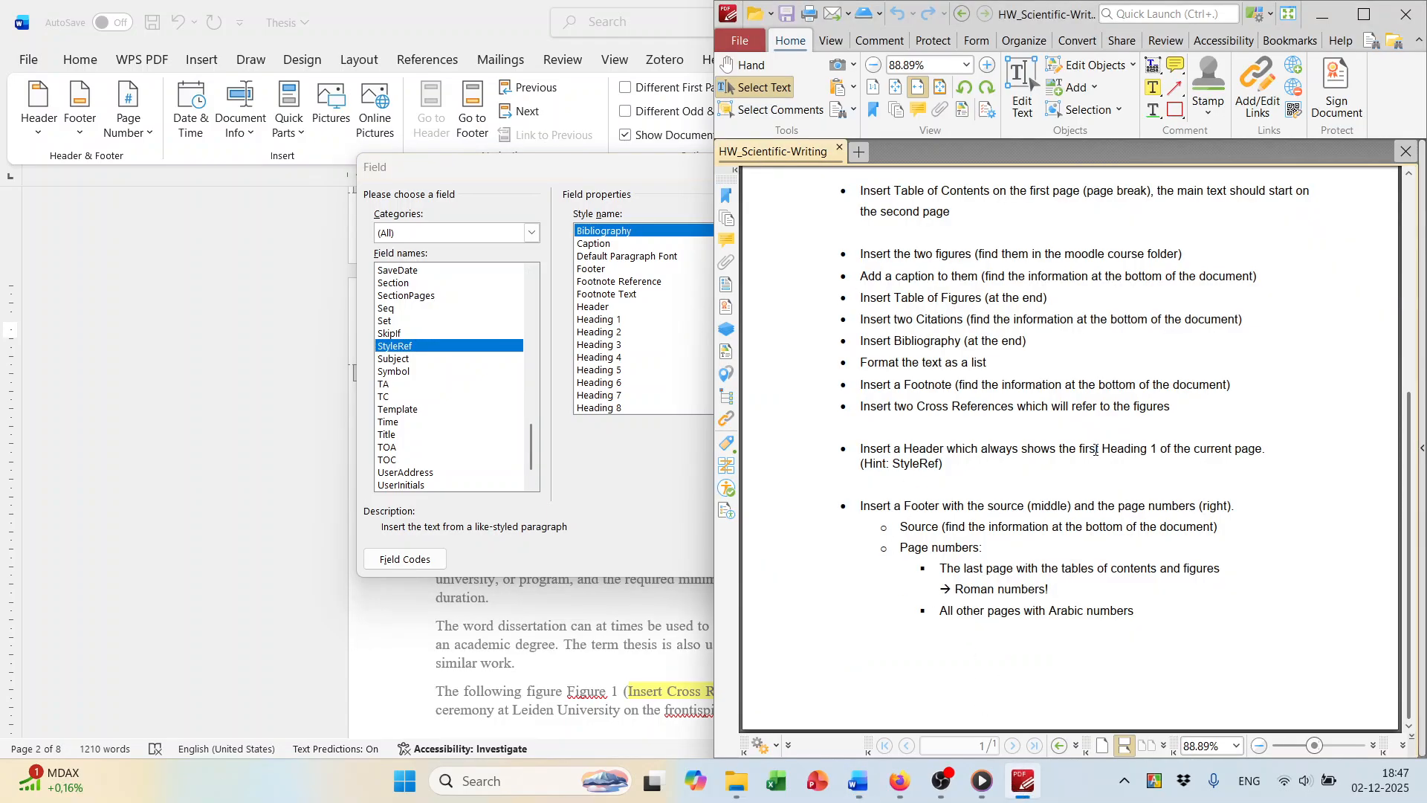
{"action": "left_click_drag", "start_coordinate": [1145, 452], "coordinate": [1157, 453]}
{"action": "key", "text": "ctrl+p"}
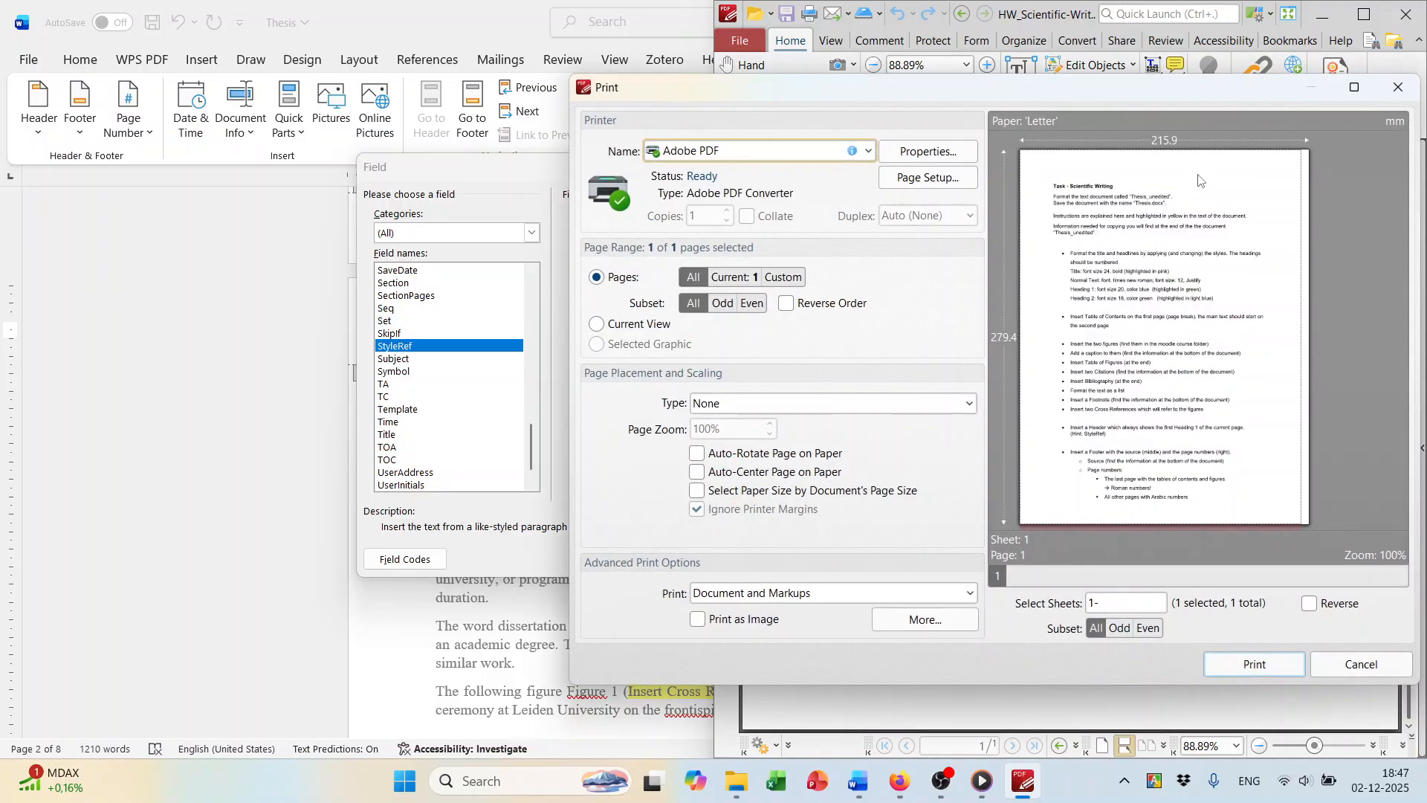
{"action": "left_click", "coordinate": [1398, 87]}
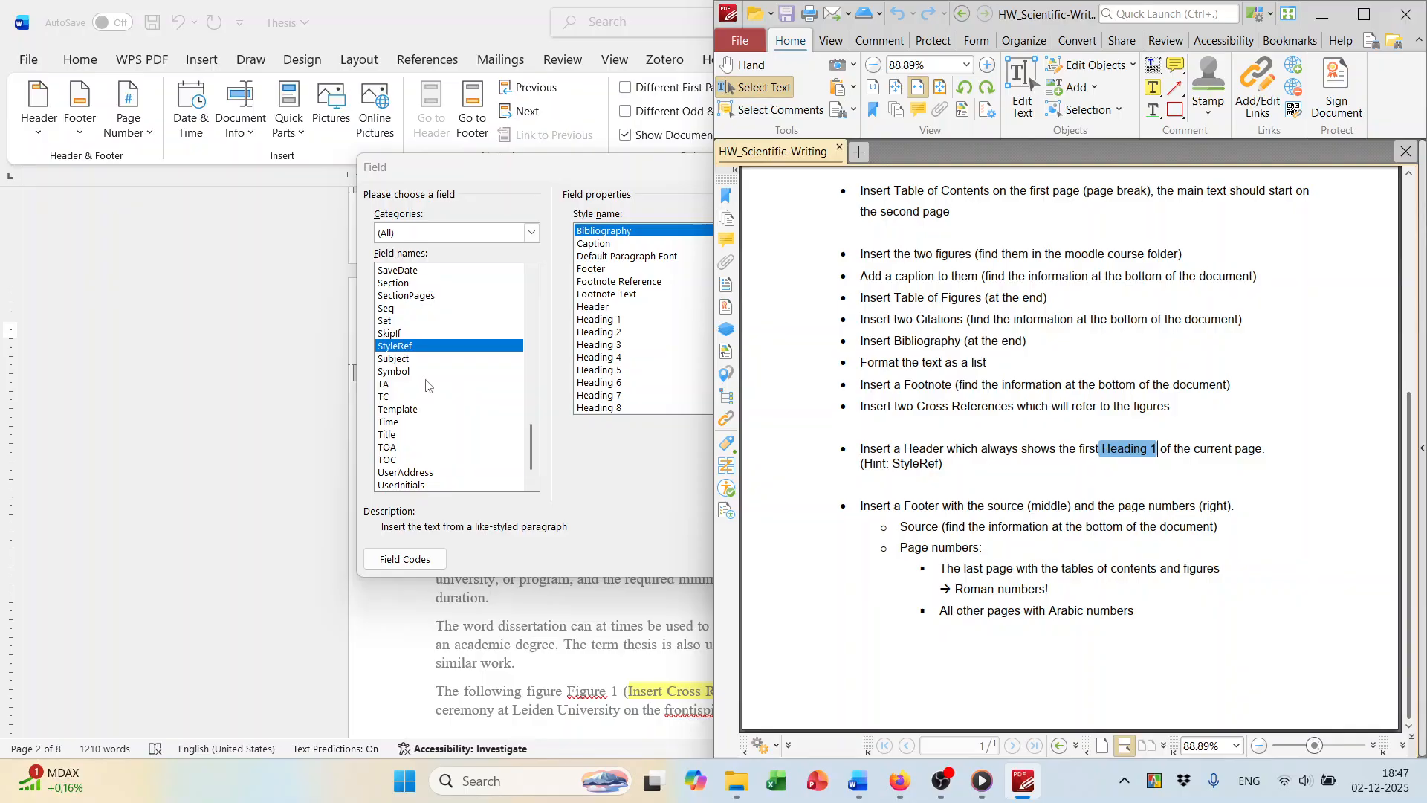
Set the StyleRef field's style to Heading 1, insert it into the header and return to the body text.
{"action": "left_click", "coordinate": [621, 322]}
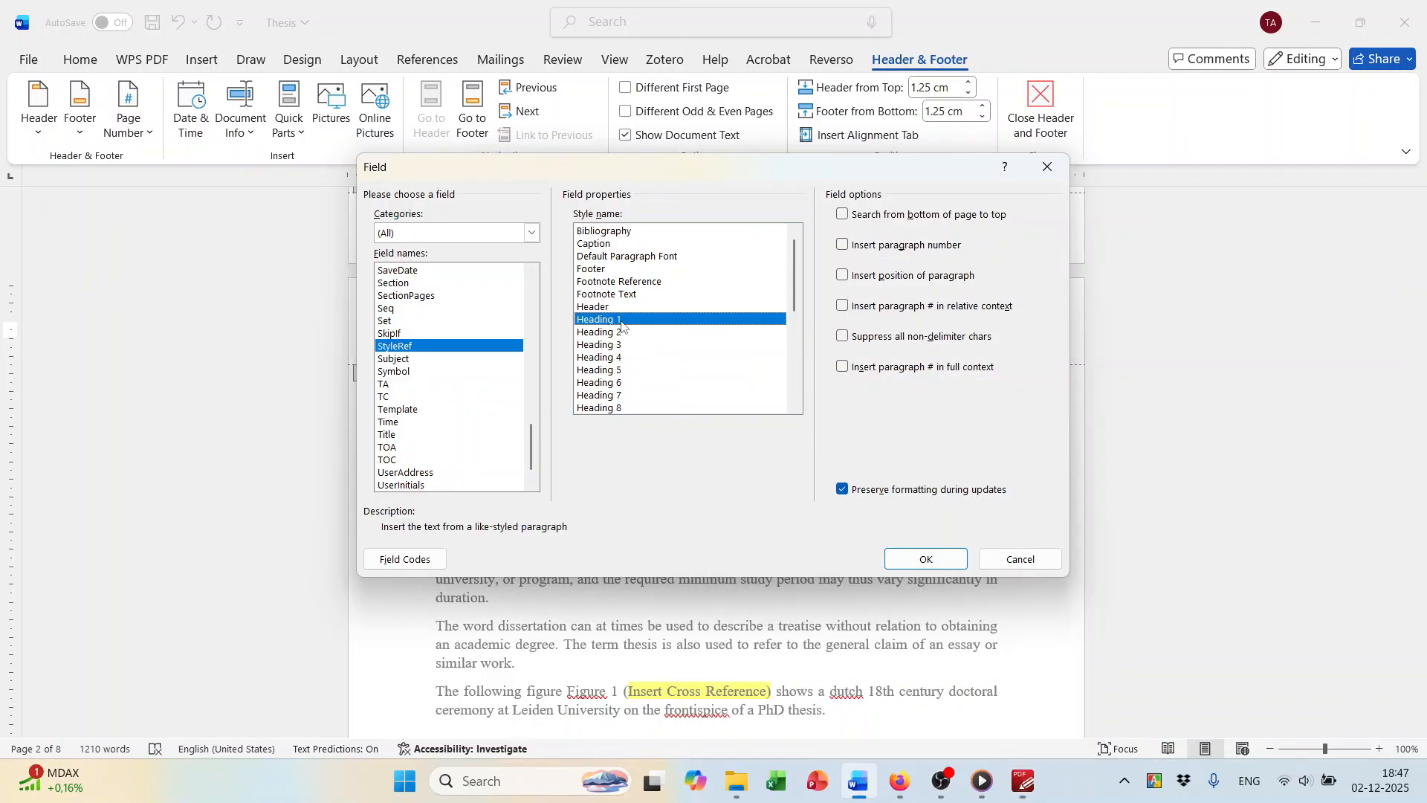
{"action": "left_click", "coordinate": [905, 571]}
{"action": "key", "text": "Escape"}
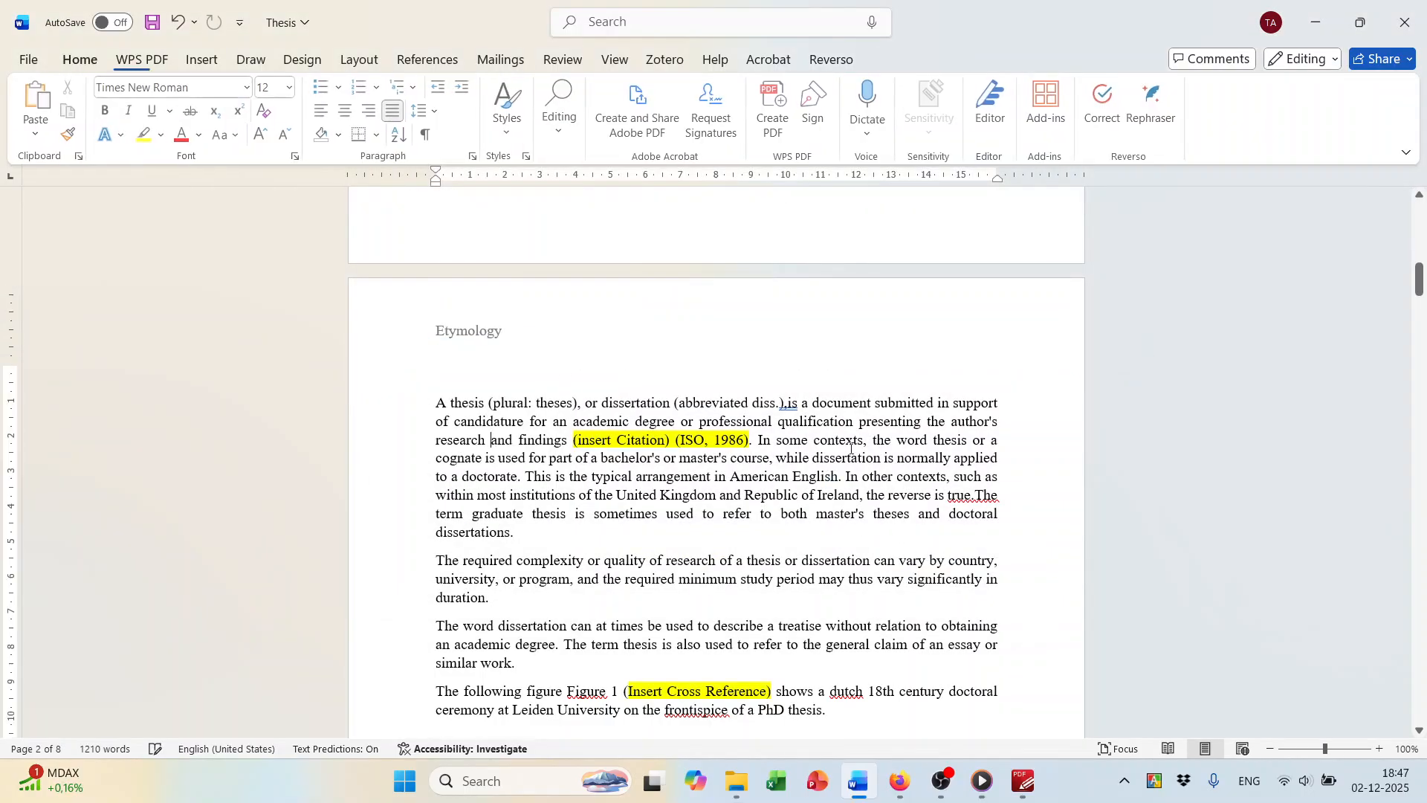
Examine the page headers throughout the document against the Heading 1 titles on each page.
{"action": "scroll", "coordinate": [824, 450], "scroll_direction": "down", "scroll_amount": 10}
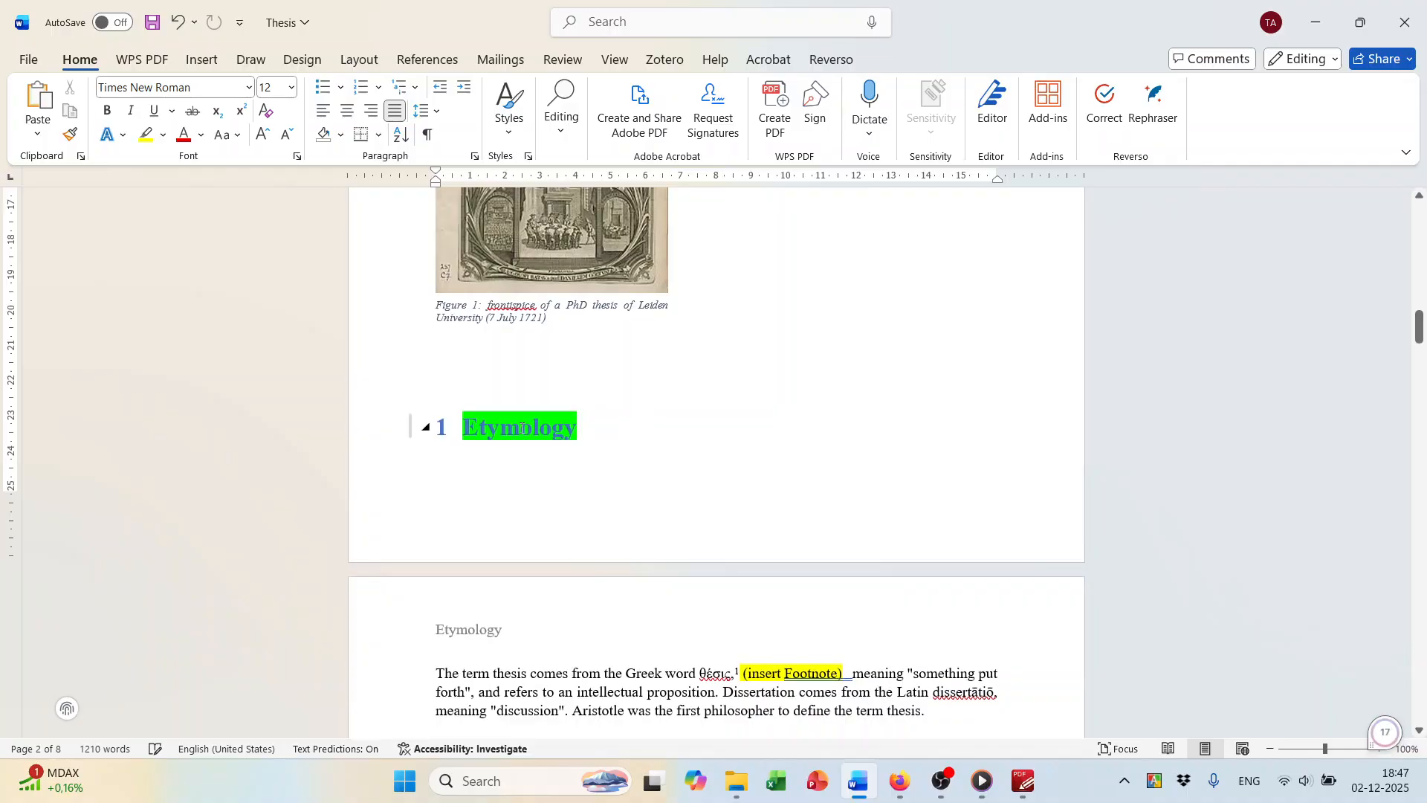
{"action": "scroll", "coordinate": [522, 428], "scroll_direction": "up", "scroll_amount": 10}
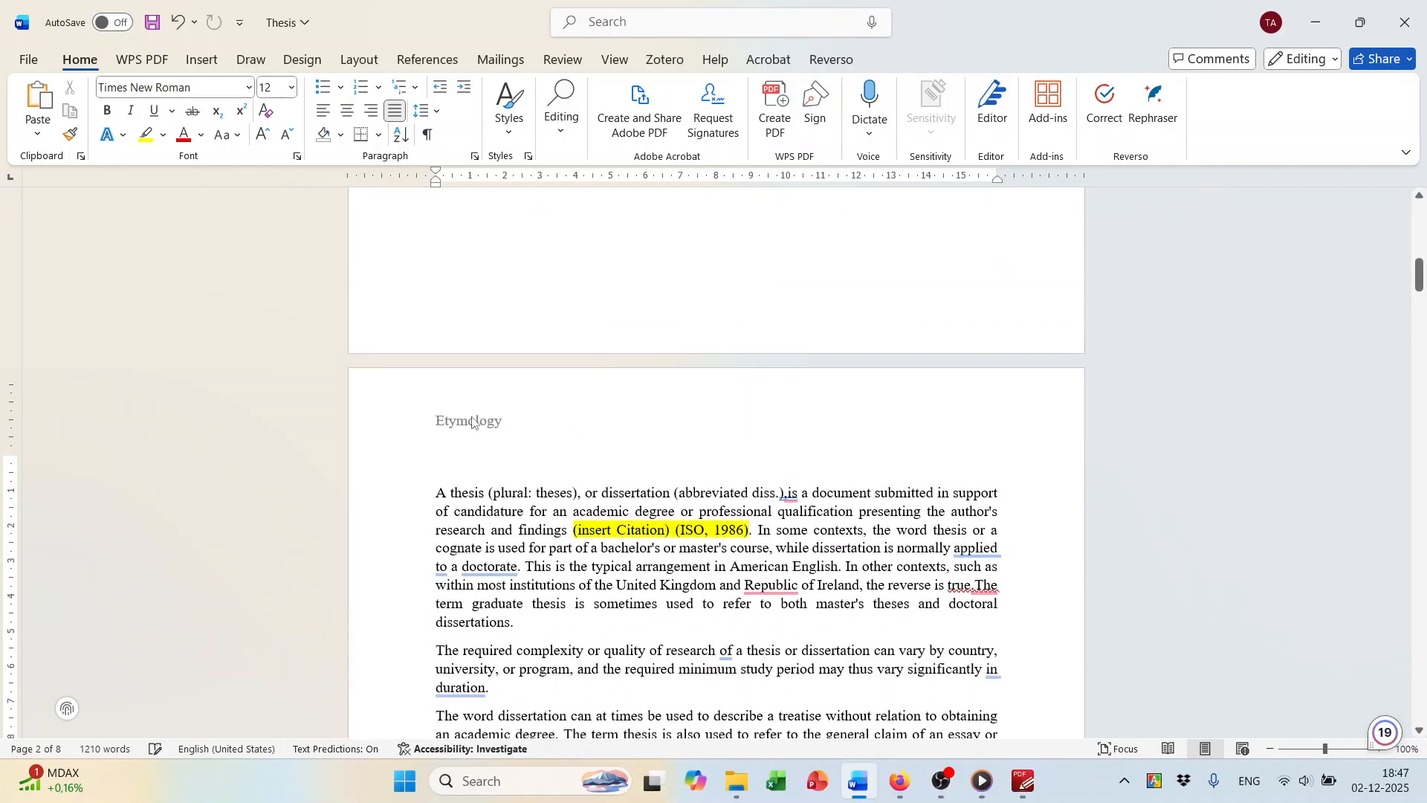
{"action": "scroll", "coordinate": [646, 479], "scroll_direction": "down", "scroll_amount": 15}
{"action": "scroll", "coordinate": [647, 480], "scroll_direction": "down", "scroll_amount": 3}
{"action": "scroll", "coordinate": [647, 480], "scroll_direction": "up", "scroll_amount": 9}
{"action": "scroll", "coordinate": [646, 476], "scroll_direction": "down", "scroll_amount": 5}
{"action": "scroll", "coordinate": [646, 472], "scroll_direction": "down", "scroll_amount": 5}
{"action": "scroll", "coordinate": [543, 487], "scroll_direction": "up", "scroll_amount": 10}
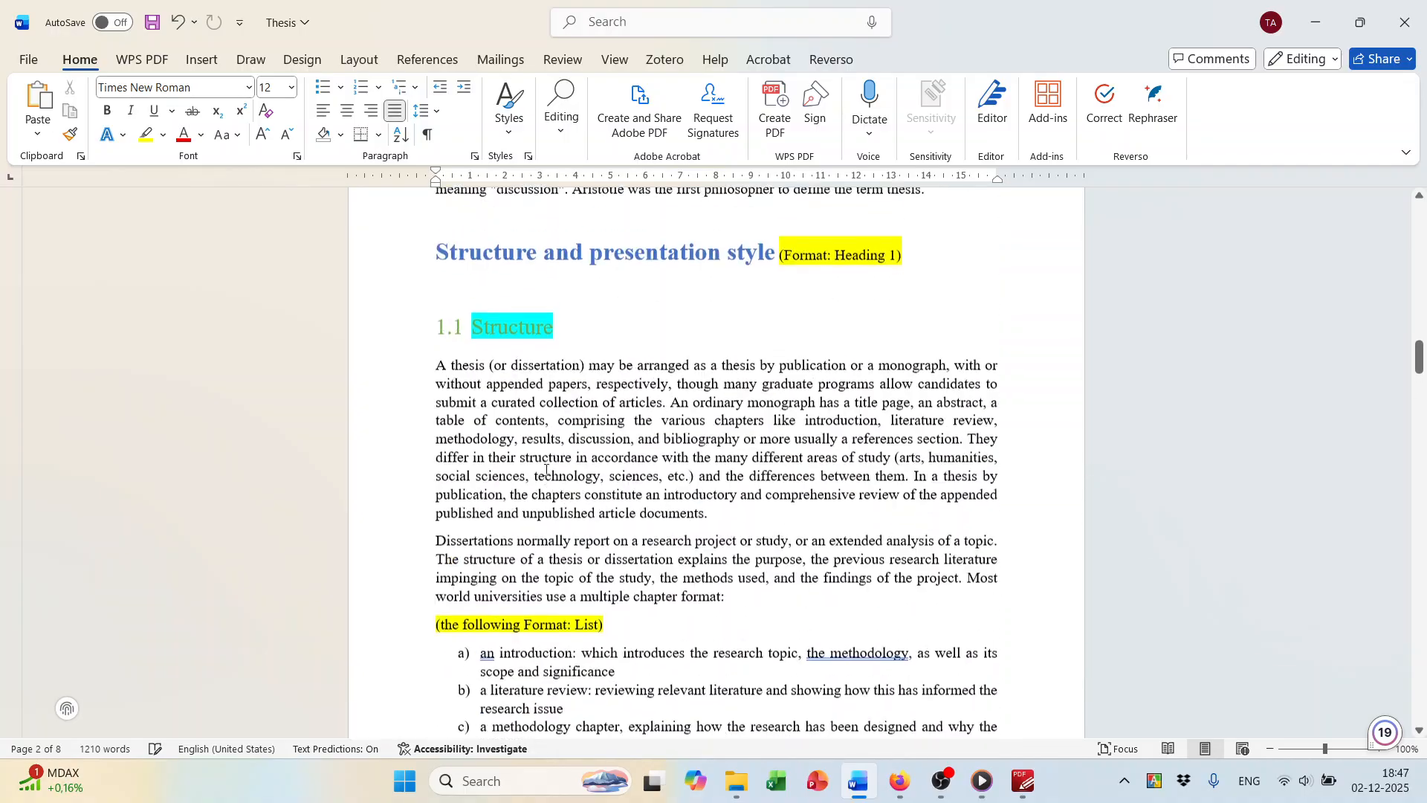
{"action": "scroll", "coordinate": [547, 480], "scroll_direction": "down", "scroll_amount": 10}
{"action": "scroll", "coordinate": [550, 475], "scroll_direction": "down", "scroll_amount": 14}
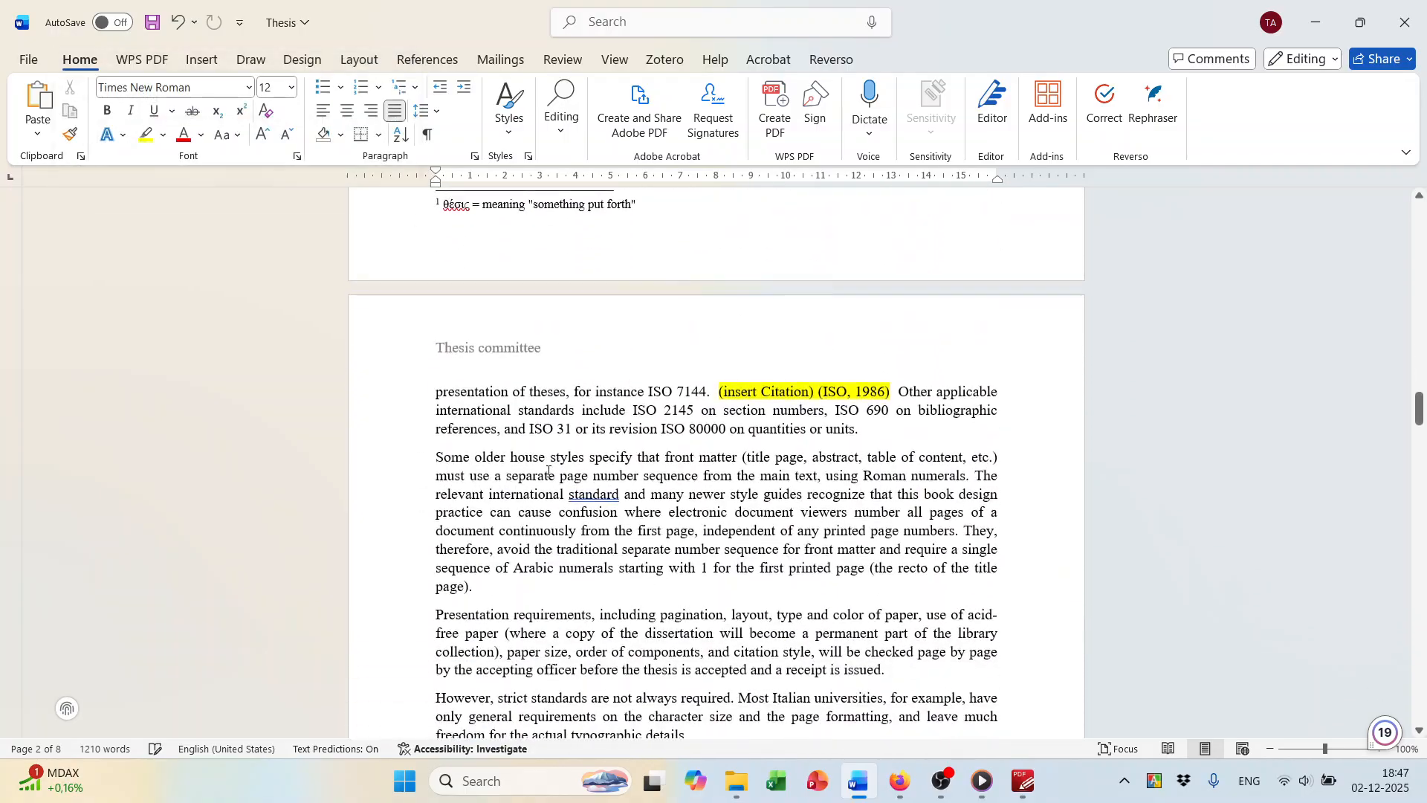
{"action": "scroll", "coordinate": [556, 489], "scroll_direction": "up", "scroll_amount": 13}
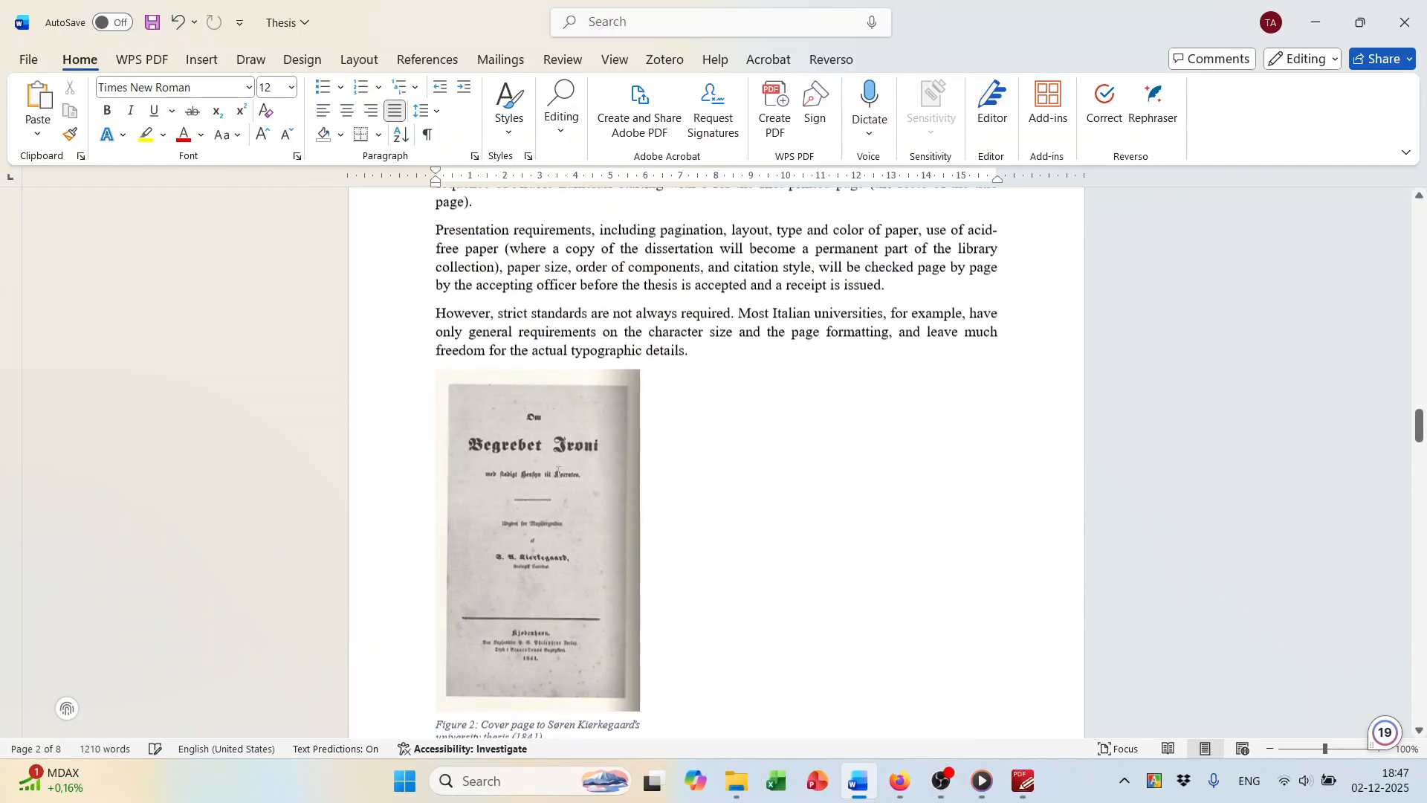
{"action": "scroll", "coordinate": [638, 614], "scroll_direction": "down", "scroll_amount": 8}
{"action": "scroll", "coordinate": [637, 614], "scroll_direction": "down", "scroll_amount": 5}
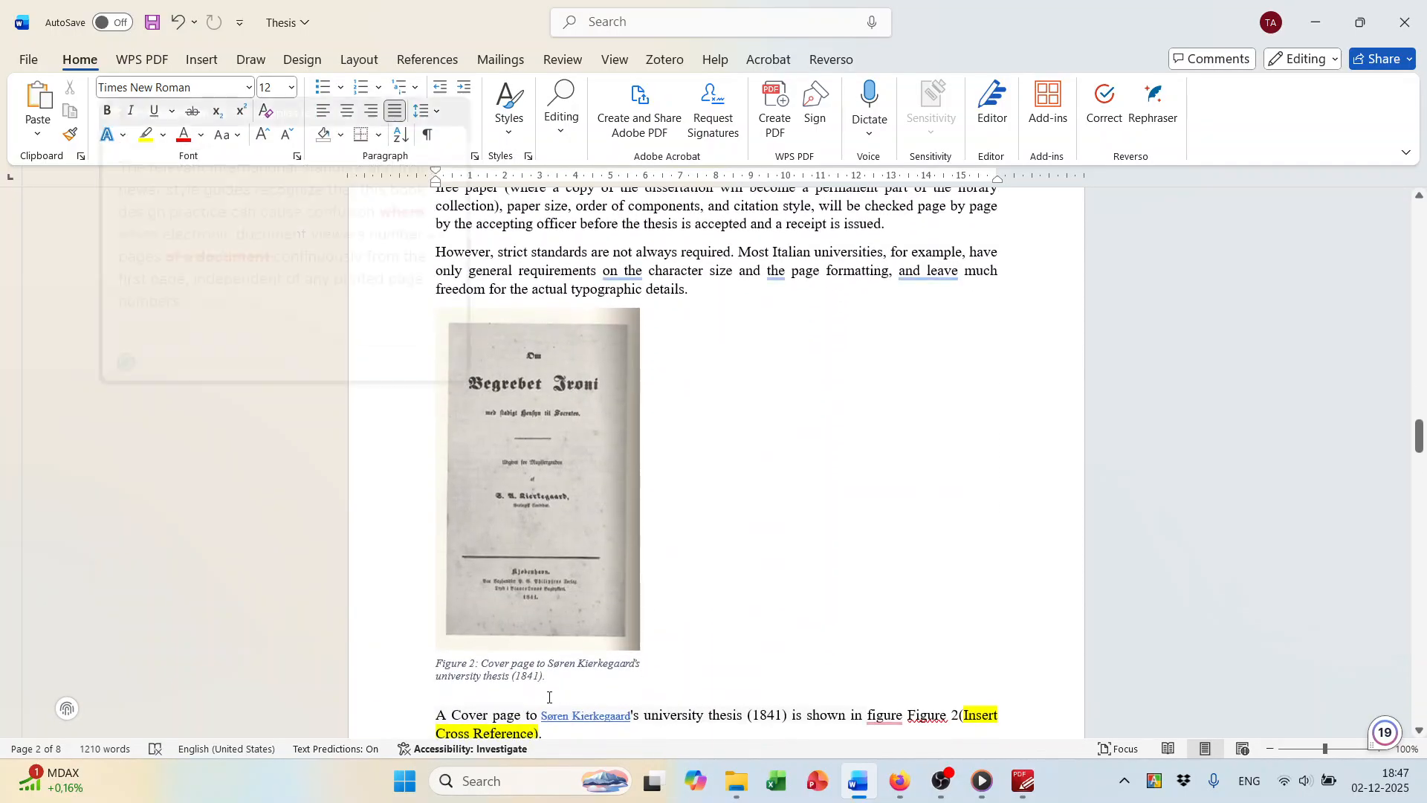
{"action": "scroll", "coordinate": [543, 669], "scroll_direction": "up", "scroll_amount": 10}
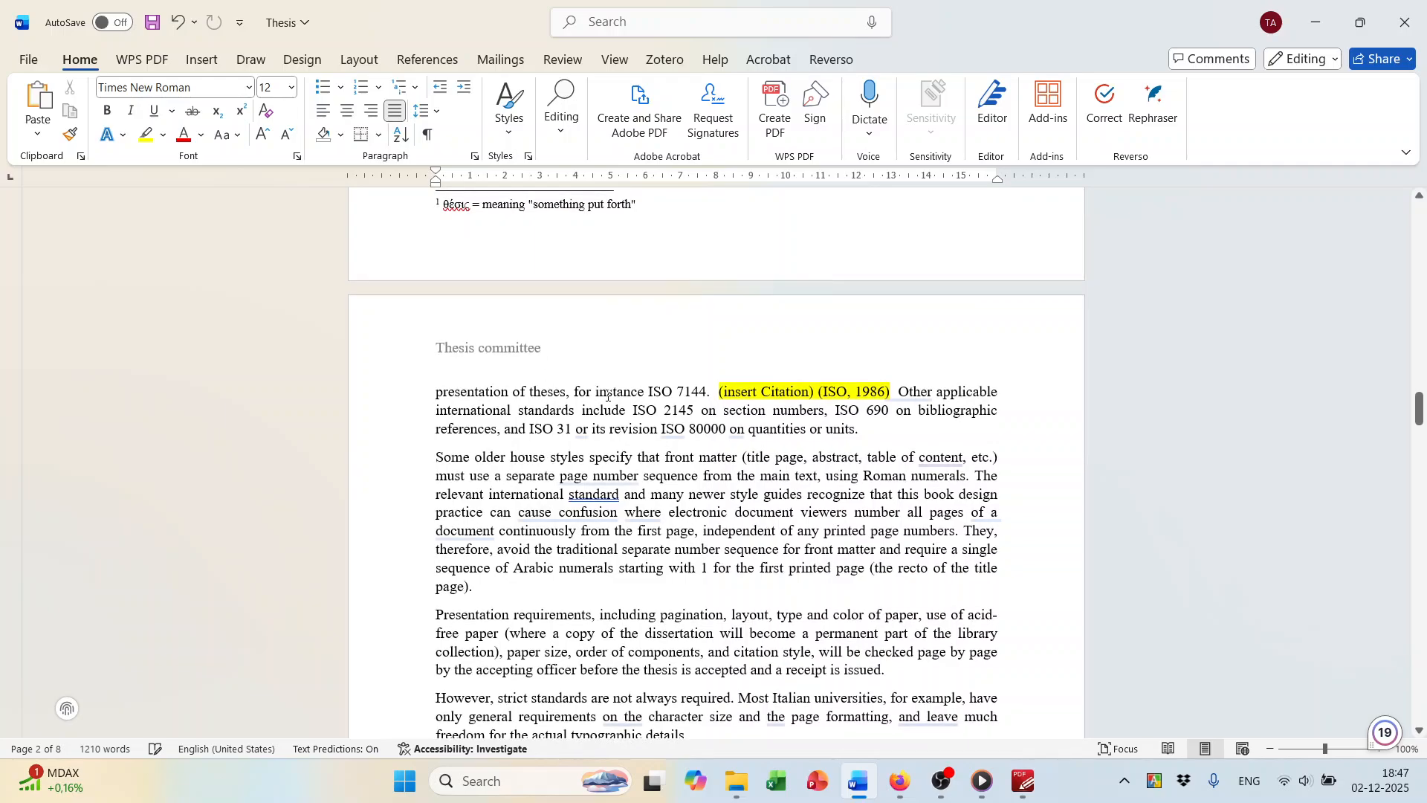
Place Word side by side with the PDF instructions and insert the built-in Blank (Three Columns) footer.
{"action": "left_click", "coordinate": [730, 494]}
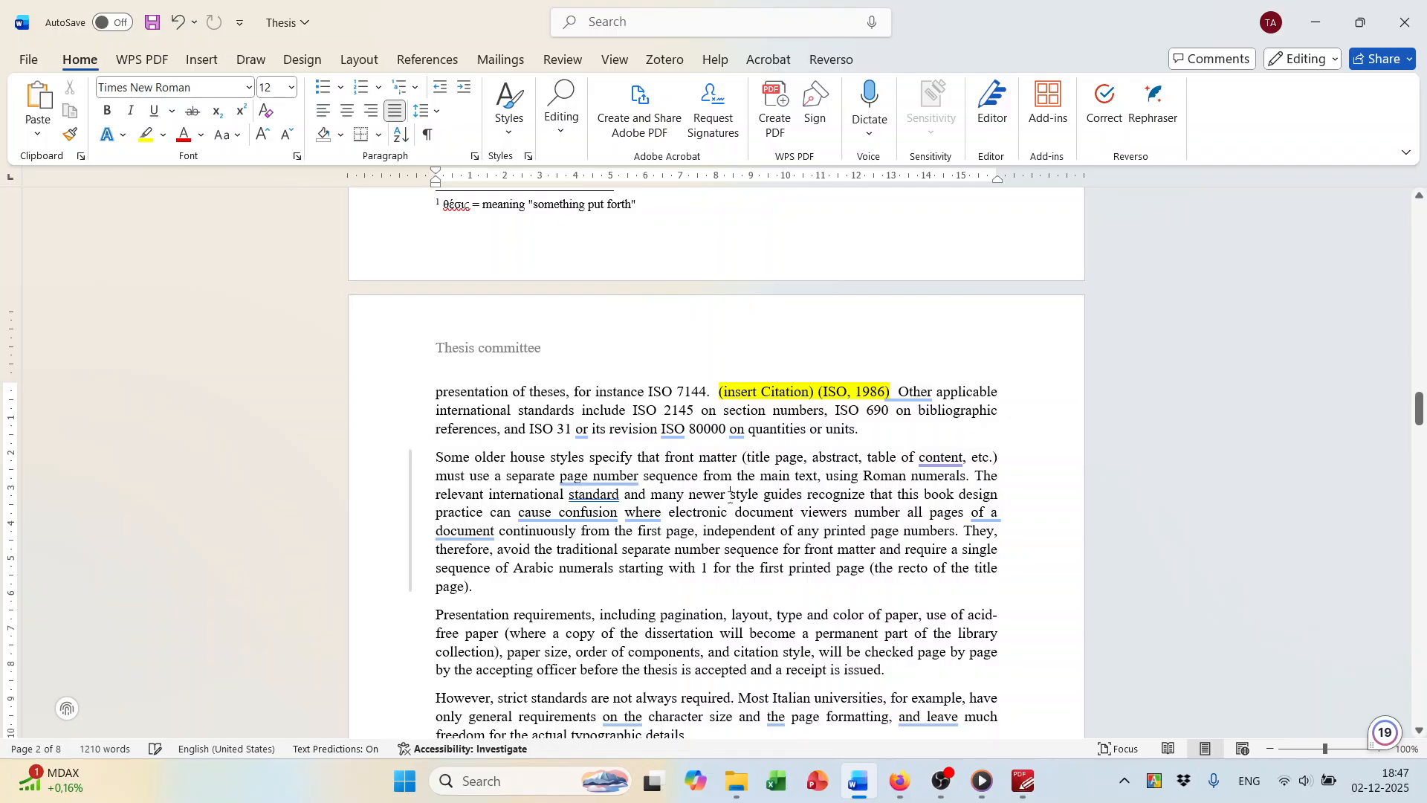
{"action": "key", "text": "super+Left"}
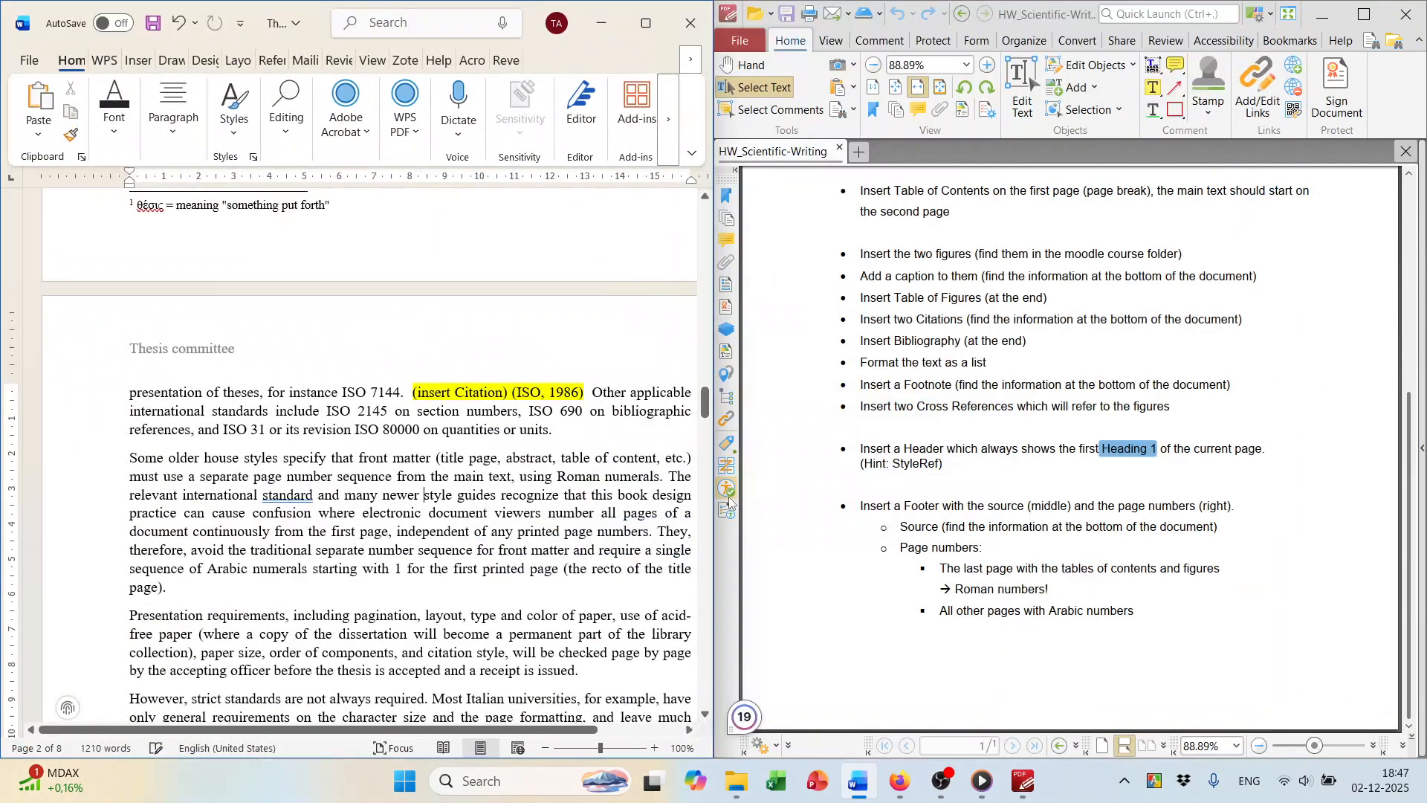
{"action": "left_click", "coordinate": [1038, 480]}
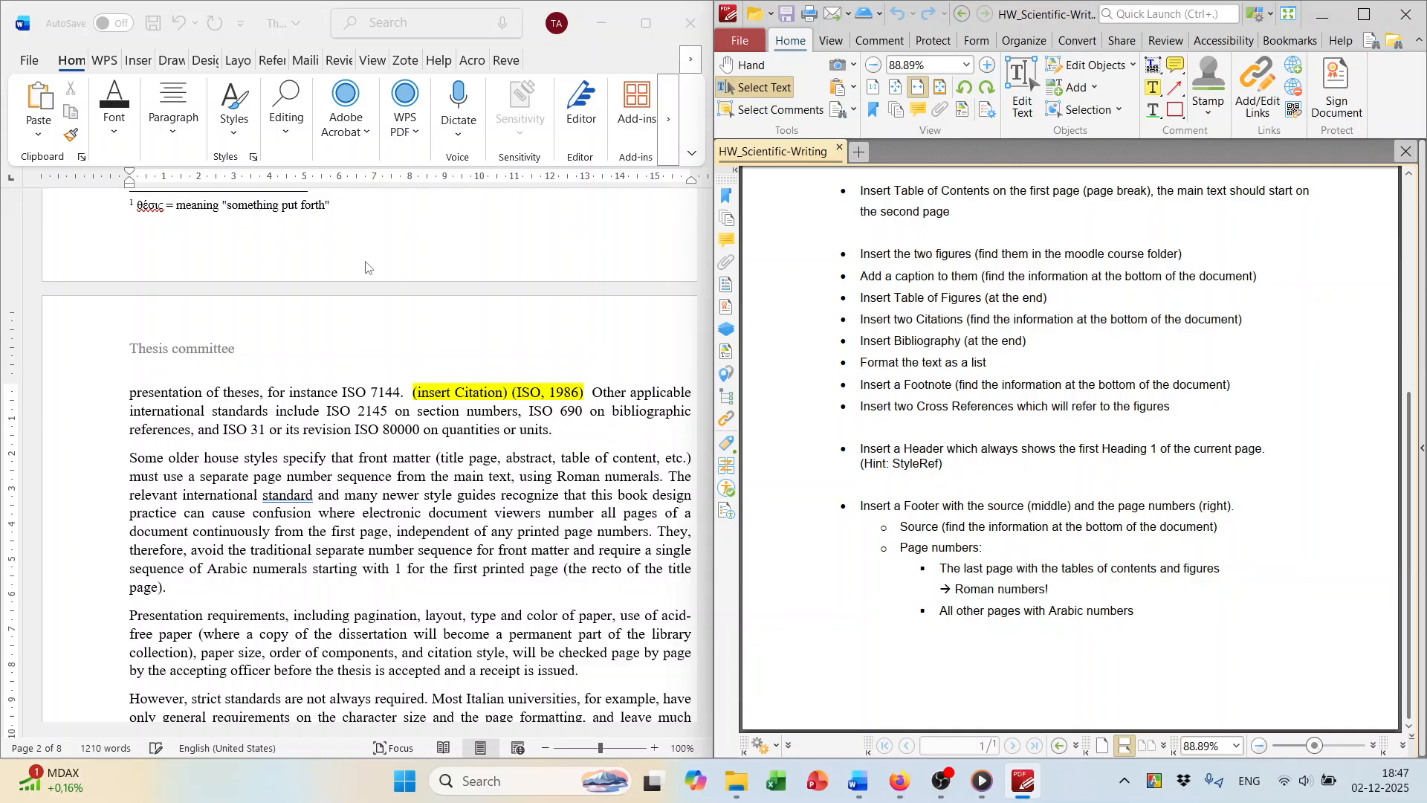
{"action": "scroll", "coordinate": [365, 268], "scroll_direction": "down", "scroll_amount": 3}
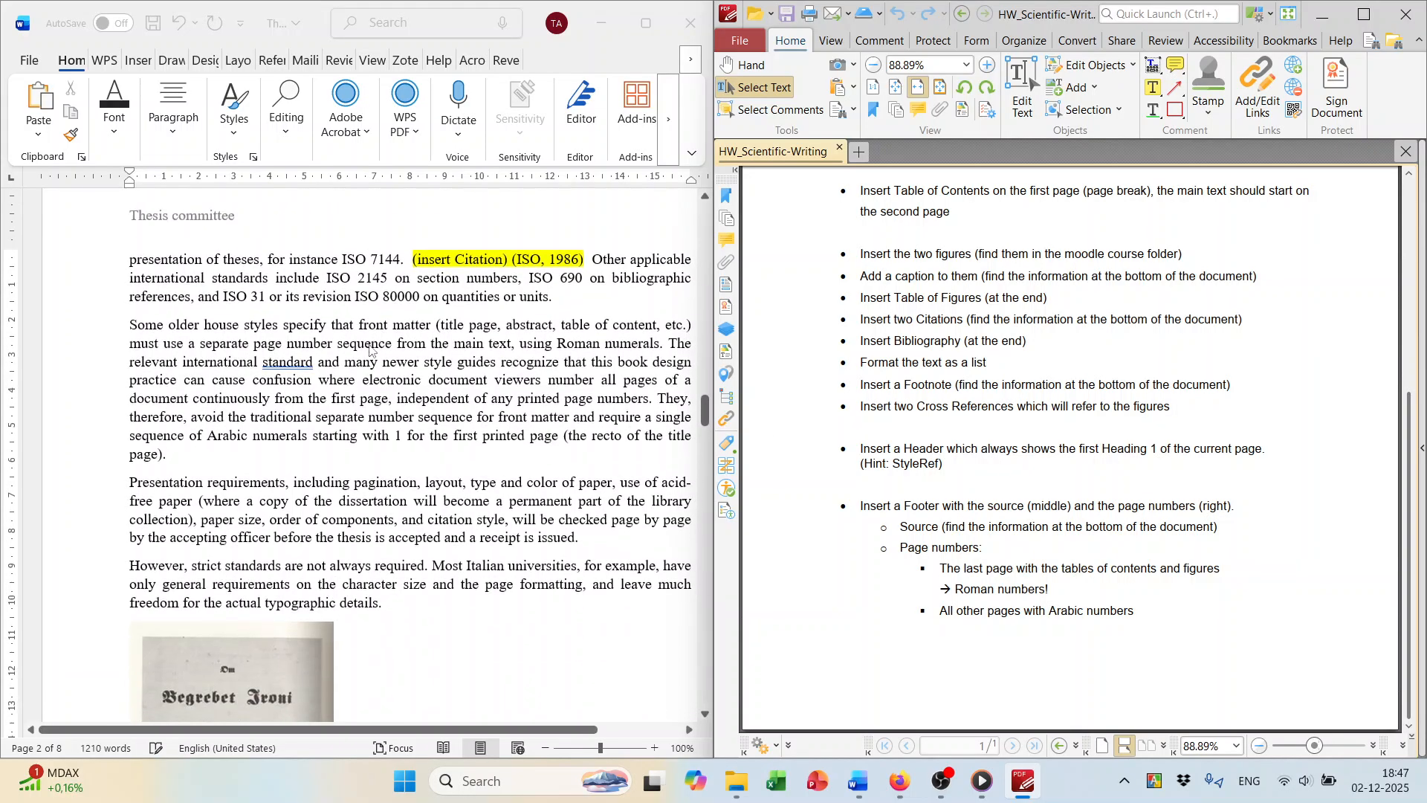
{"action": "left_click", "coordinate": [132, 64]}
{"action": "left_click", "coordinate": [151, 63]}
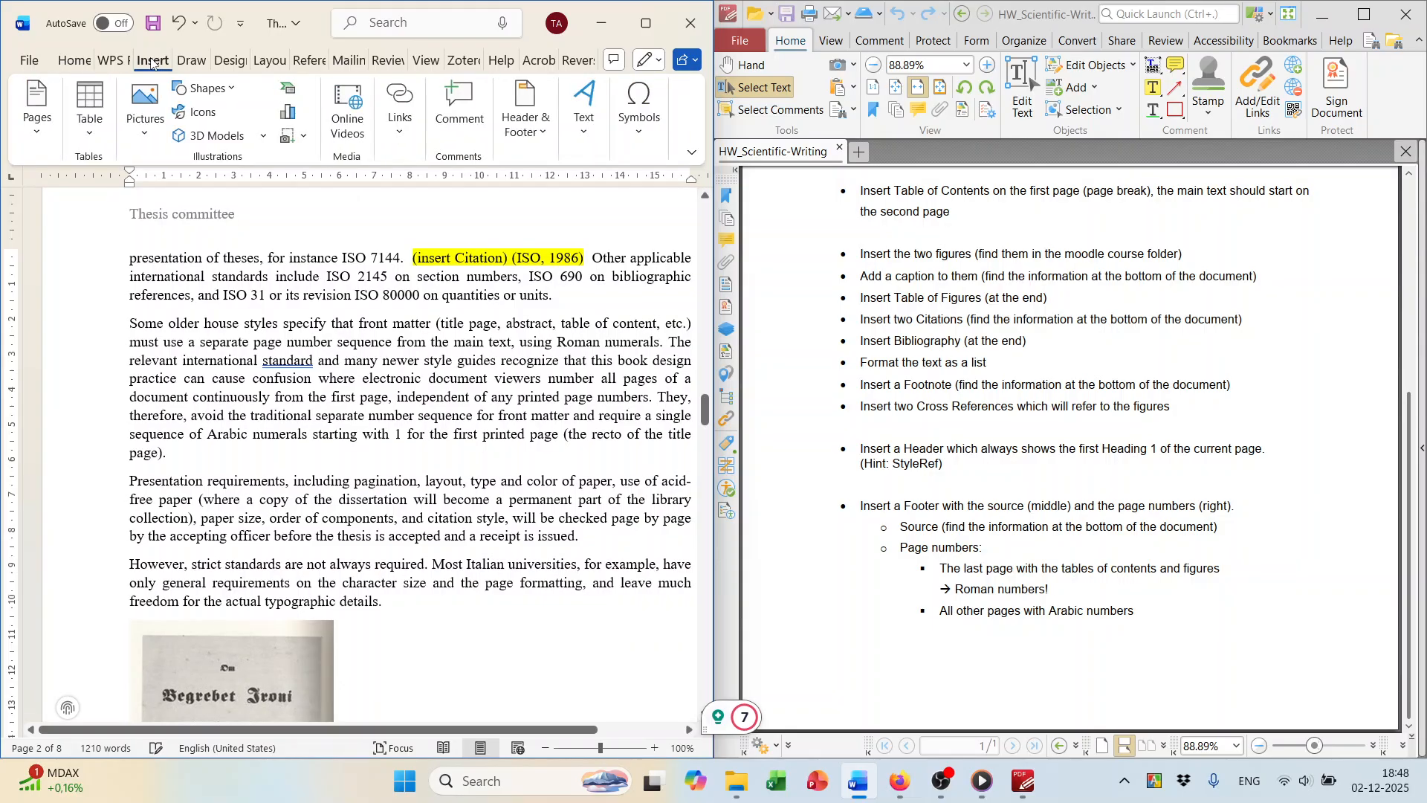
{"action": "left_click", "coordinate": [531, 139]}
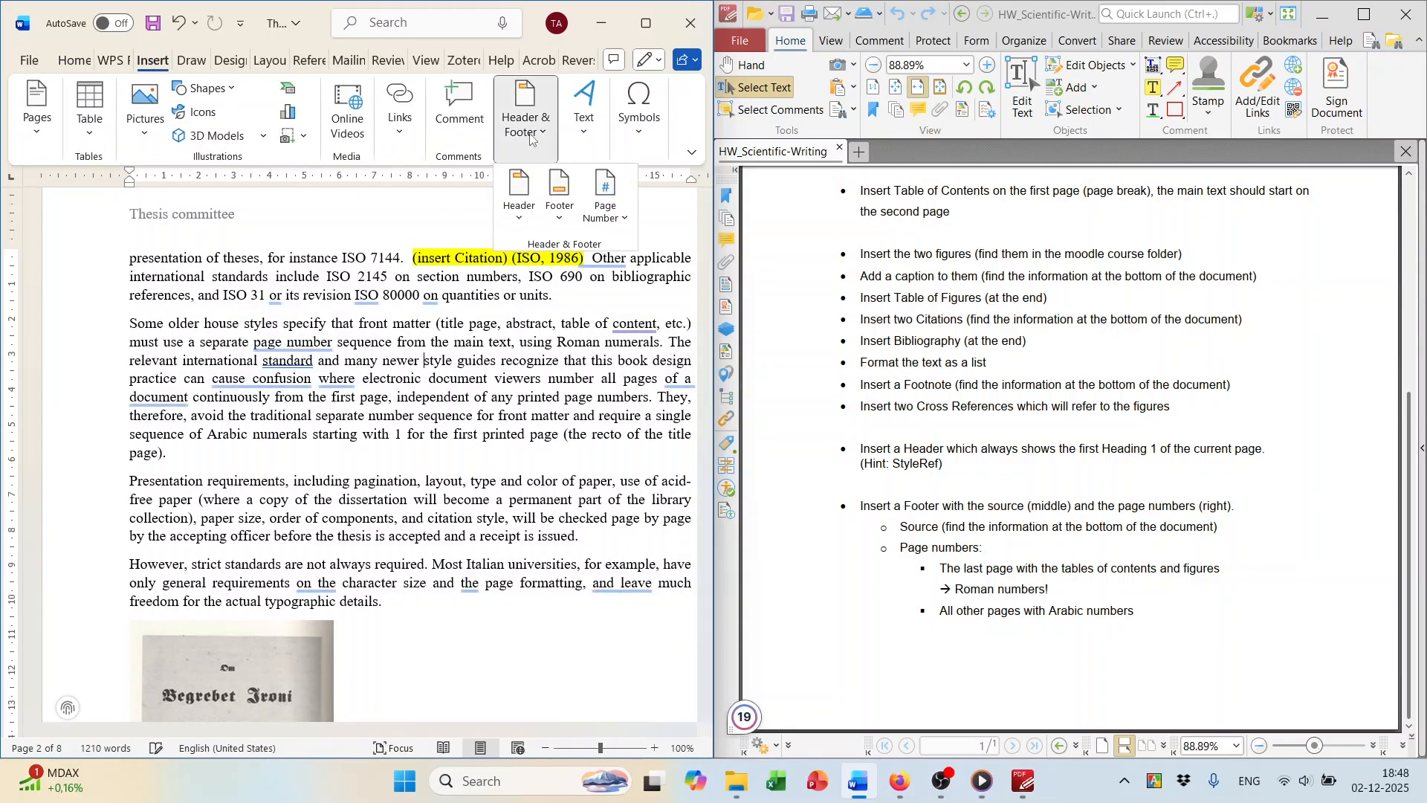
{"action": "left_click", "coordinate": [561, 216]}
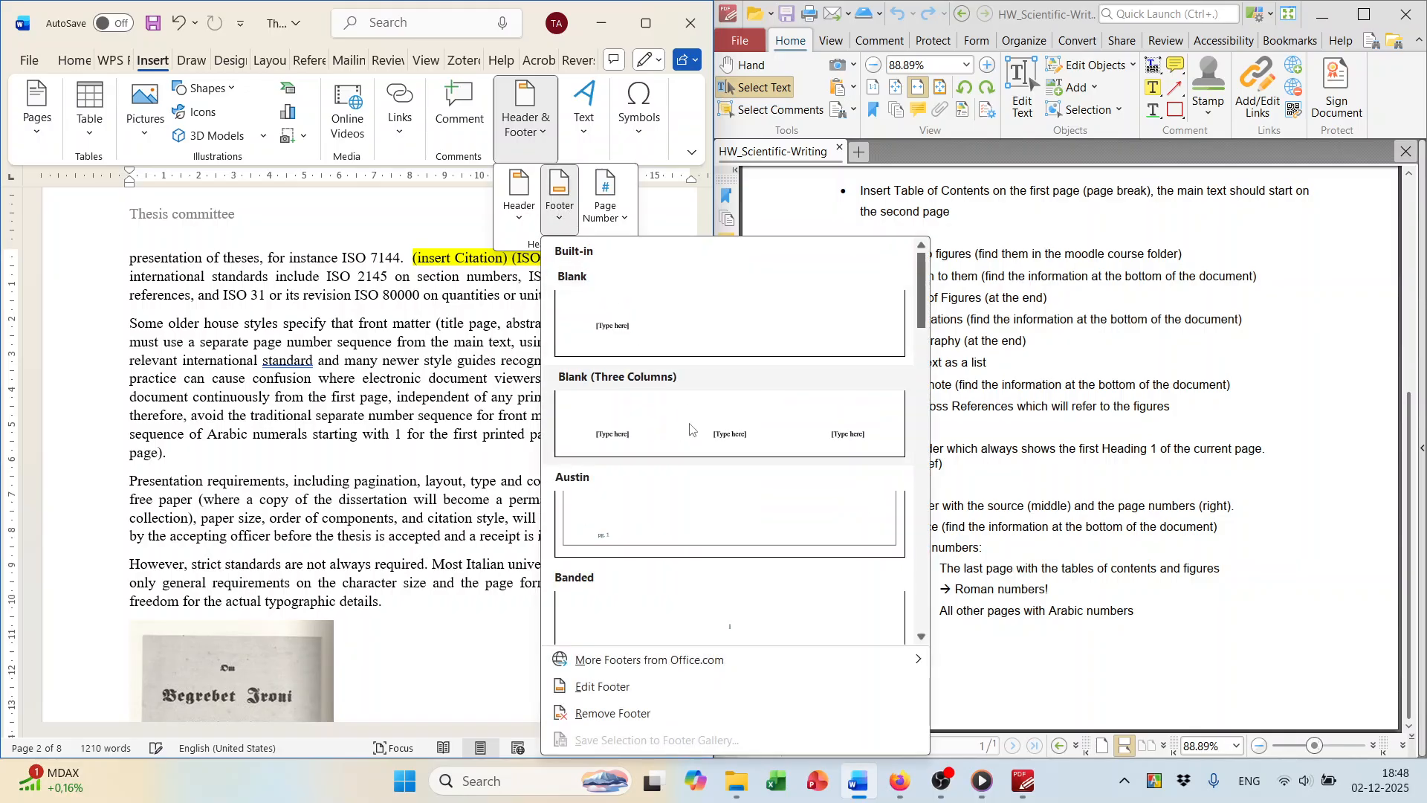
{"action": "left_click", "coordinate": [618, 441]}
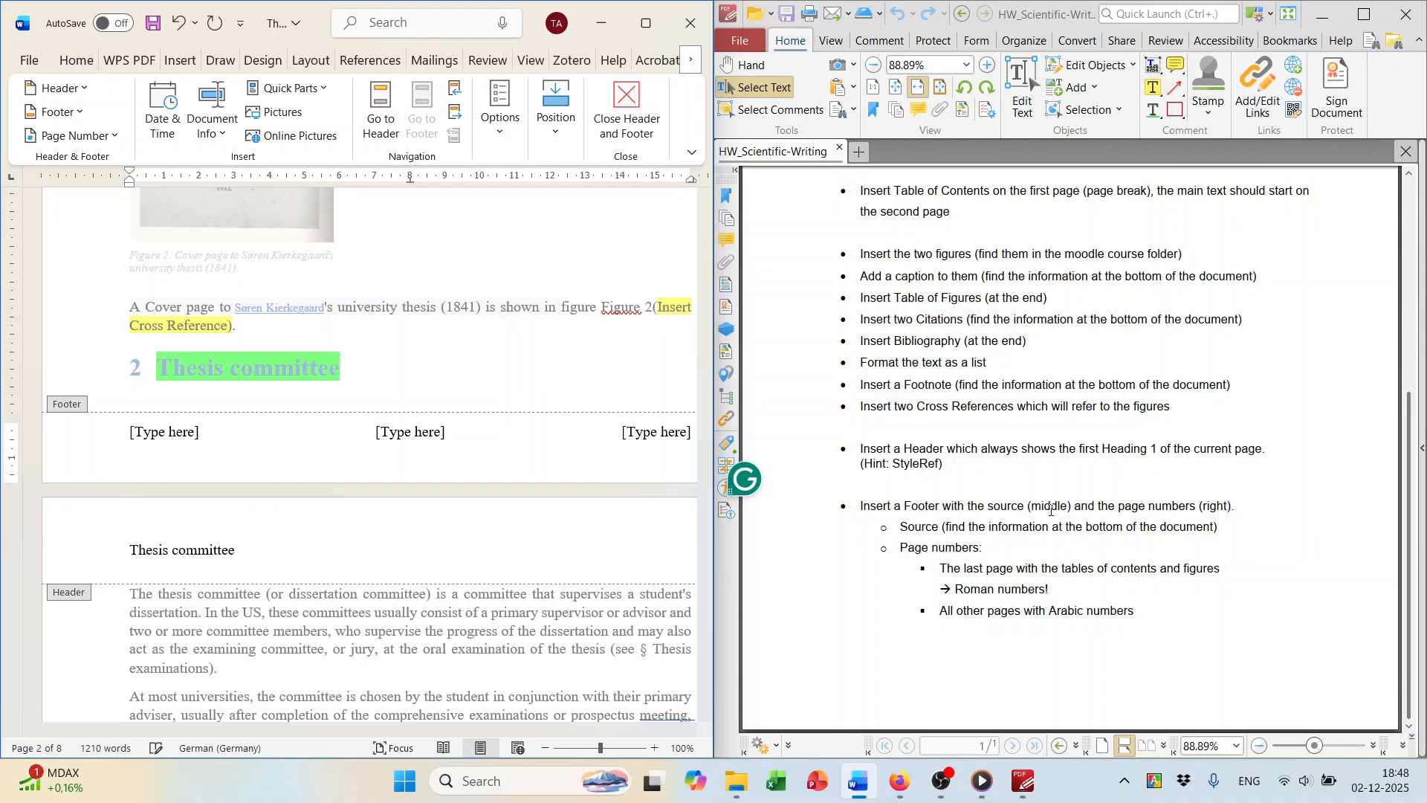
{"action": "scroll", "coordinate": [489, 462], "scroll_direction": "down", "scroll_amount": 15}
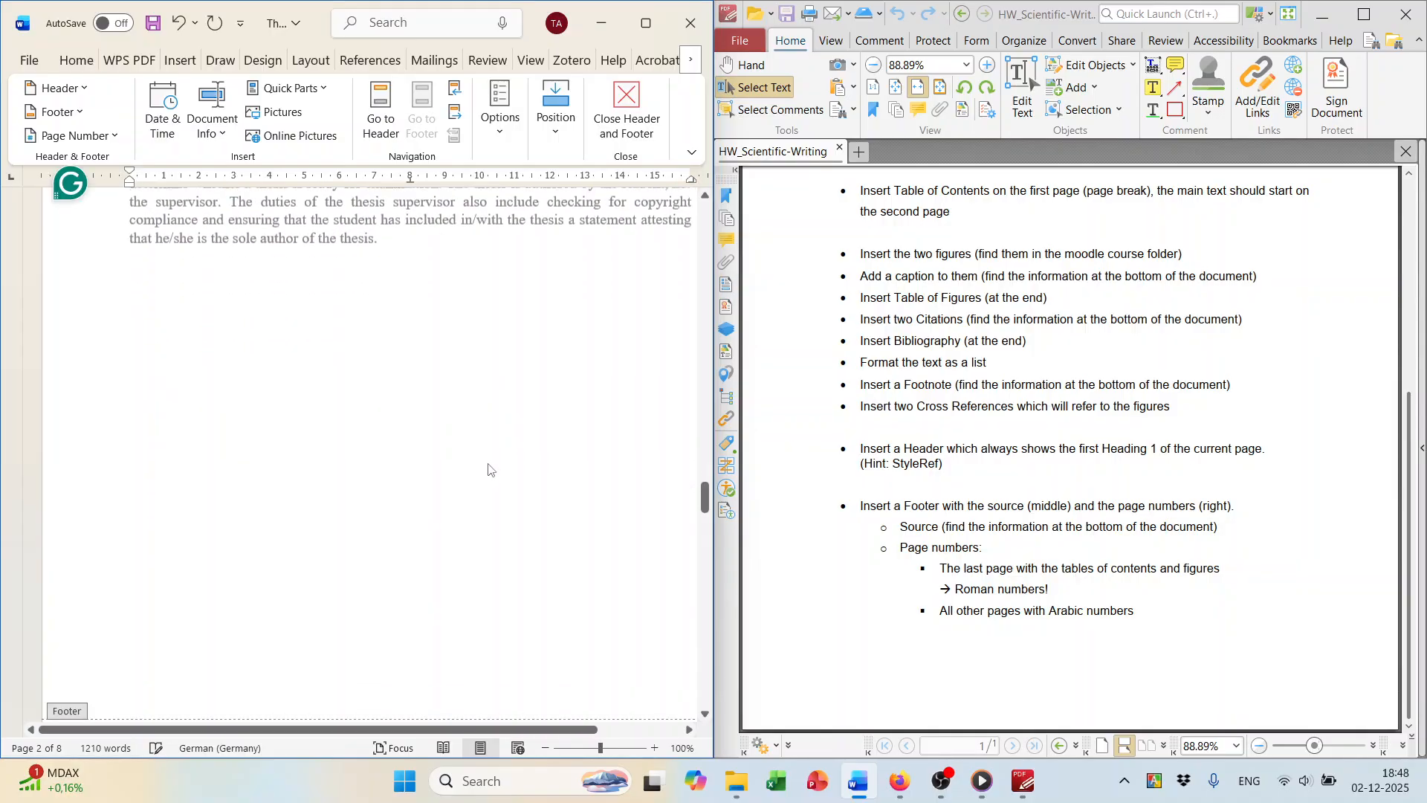
{"action": "scroll", "coordinate": [489, 462], "scroll_direction": "down", "scroll_amount": 20}
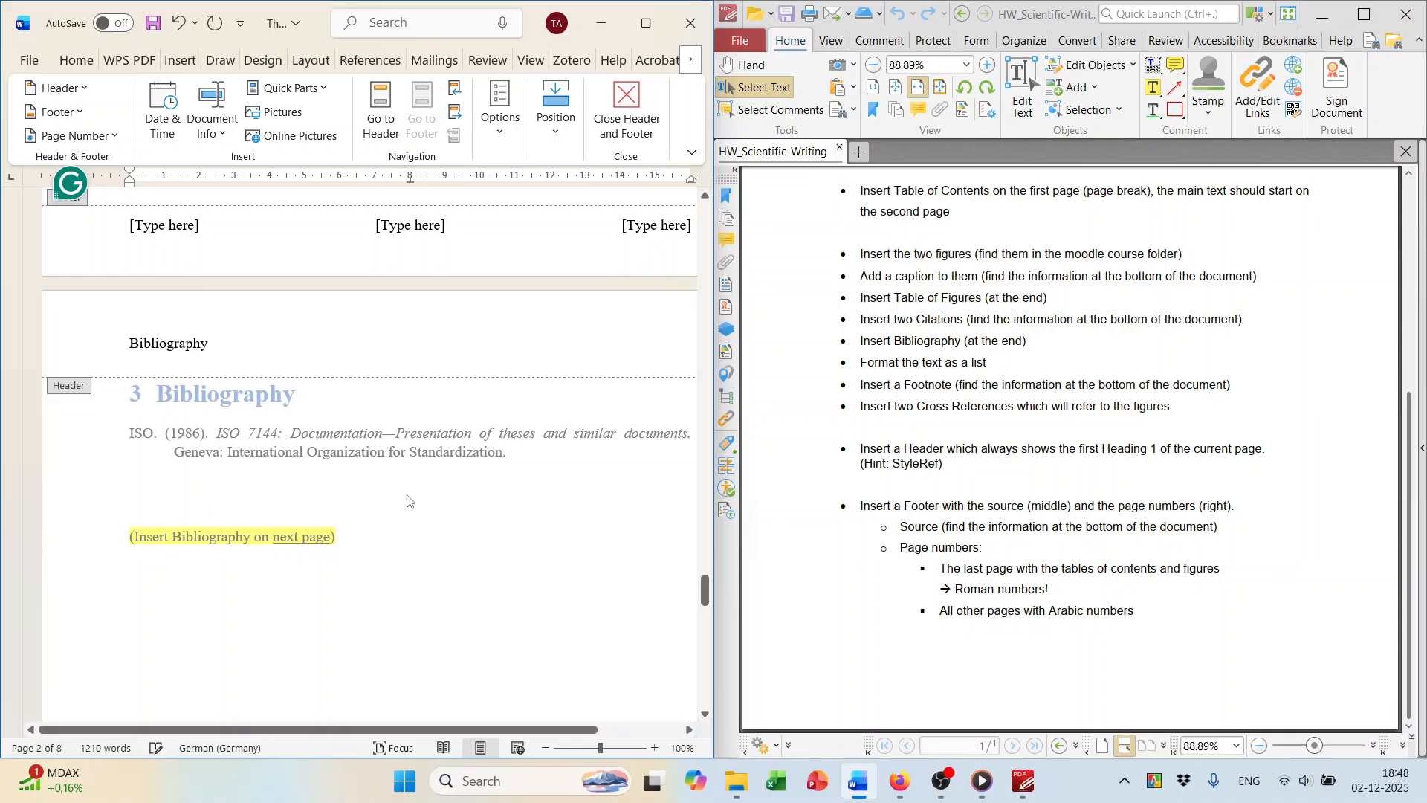
{"action": "scroll", "coordinate": [391, 302], "scroll_direction": "down", "scroll_amount": 10}
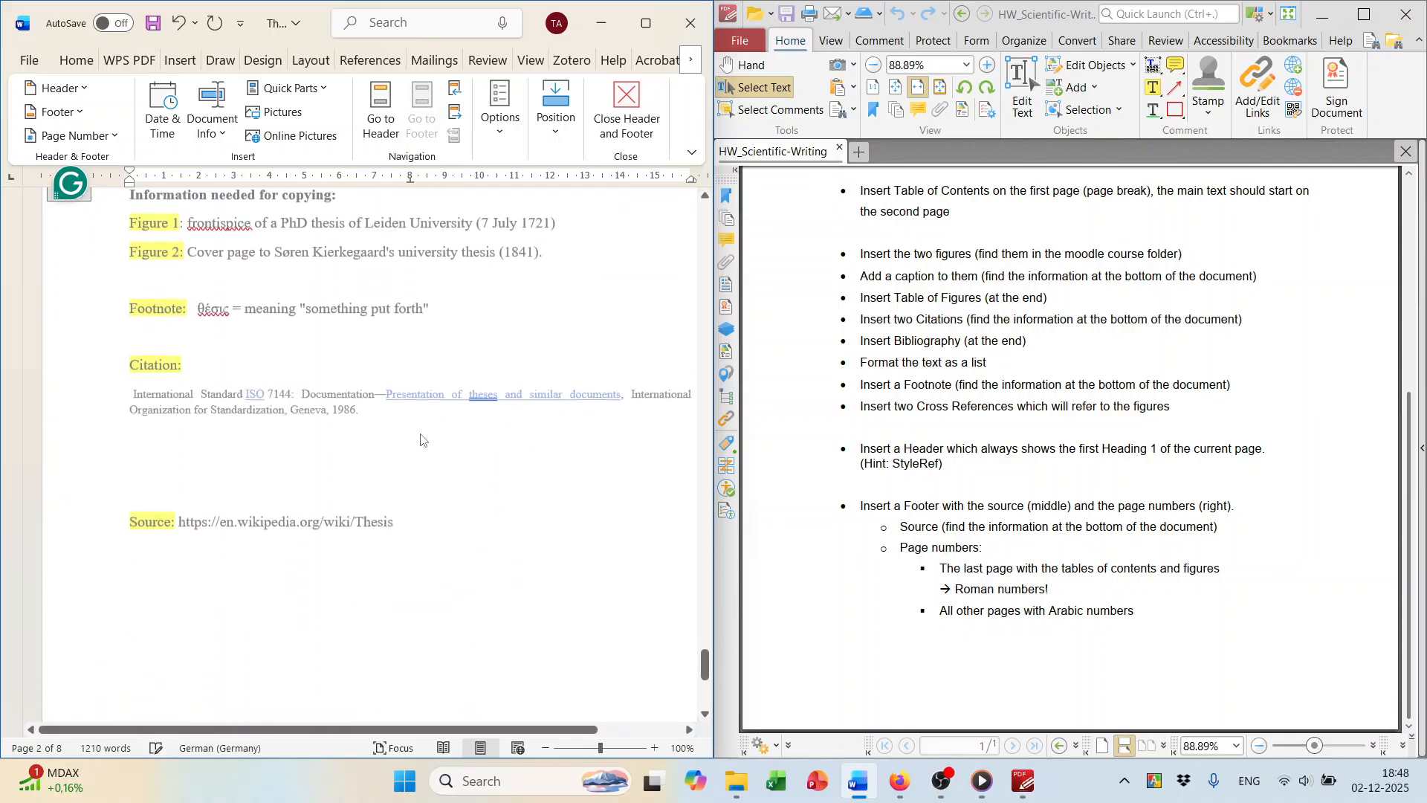
{"action": "double_click", "coordinate": [417, 452]}
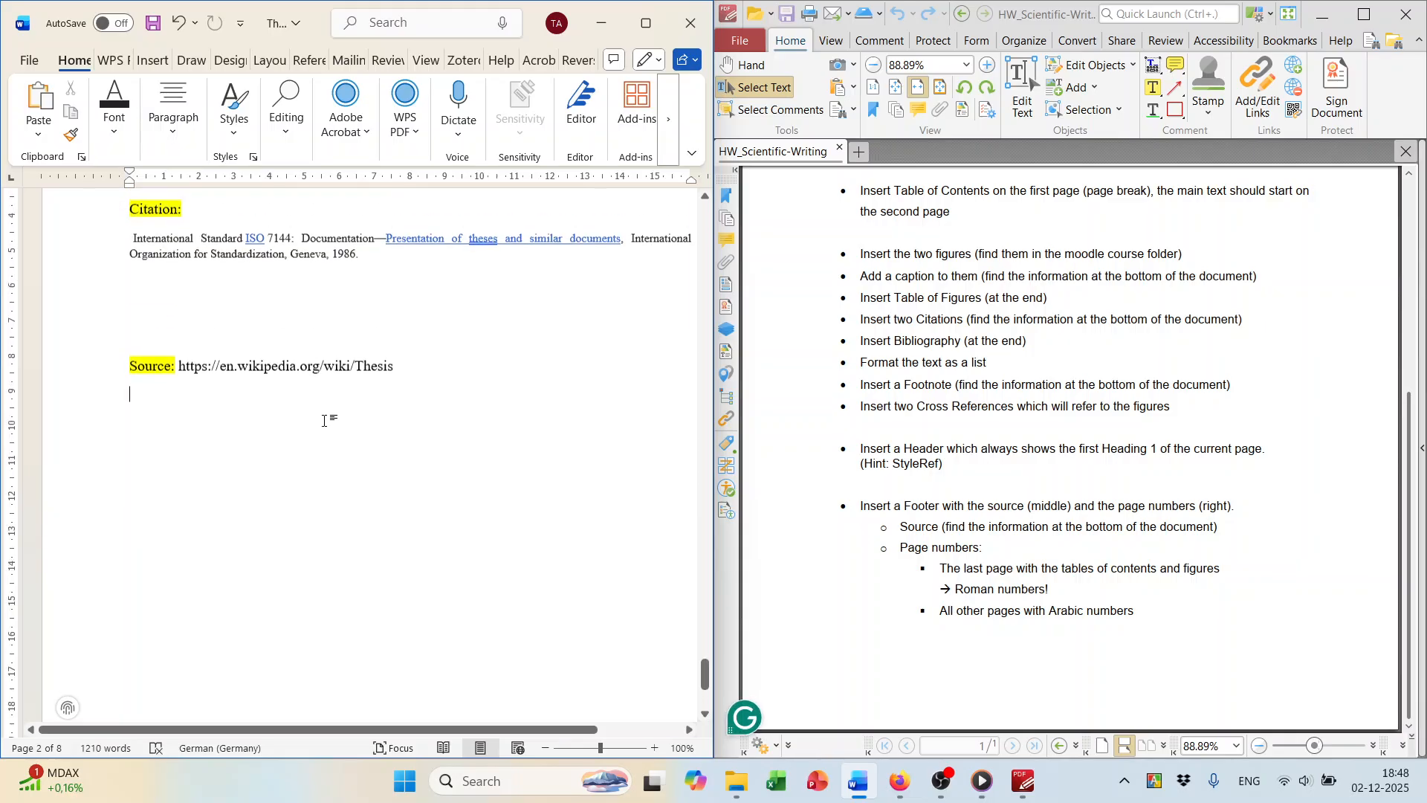
{"action": "left_click_drag", "start_coordinate": [178, 500], "coordinate": [404, 505]}
{"action": "key", "text": "ctrl+c"}
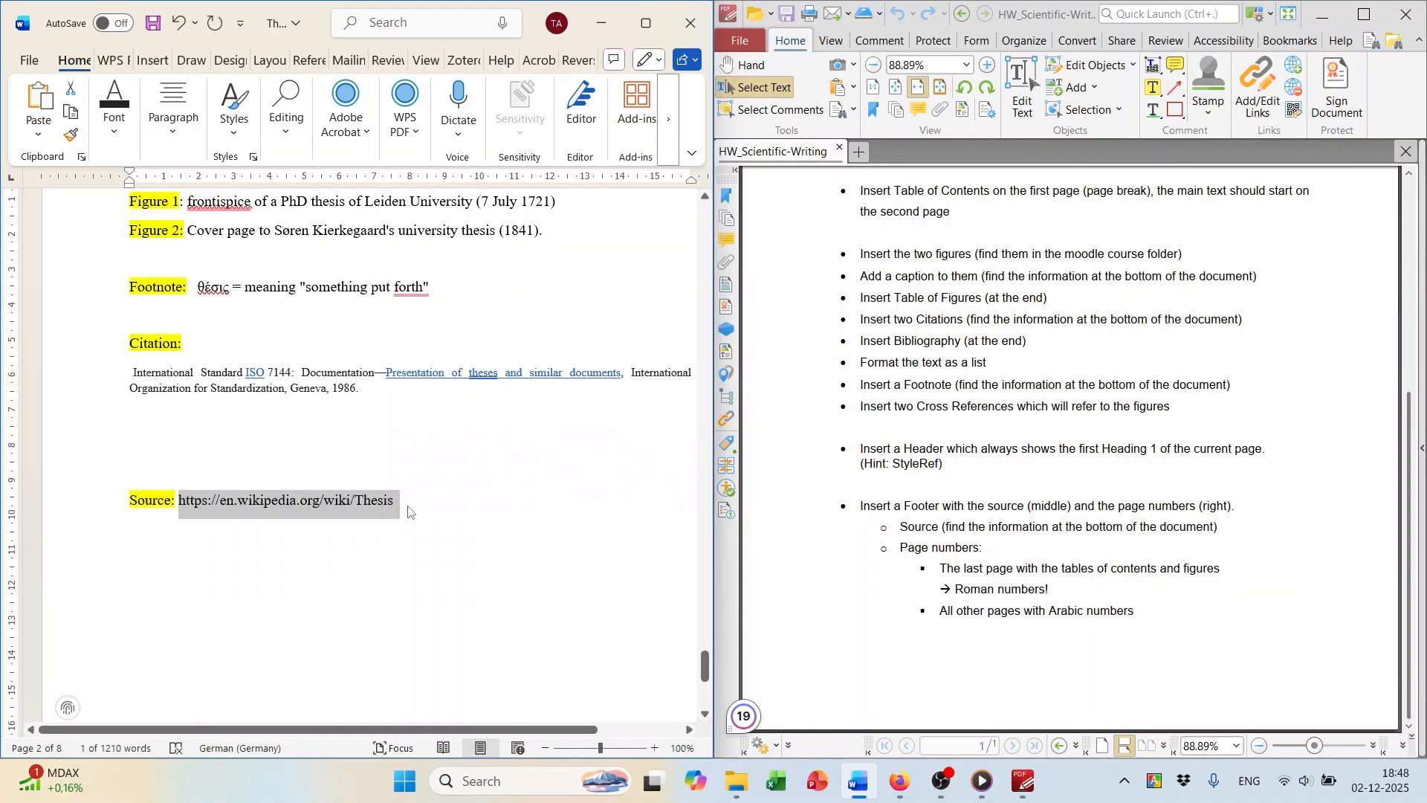
{"action": "scroll", "coordinate": [407, 512], "scroll_direction": "up", "scroll_amount": 8}
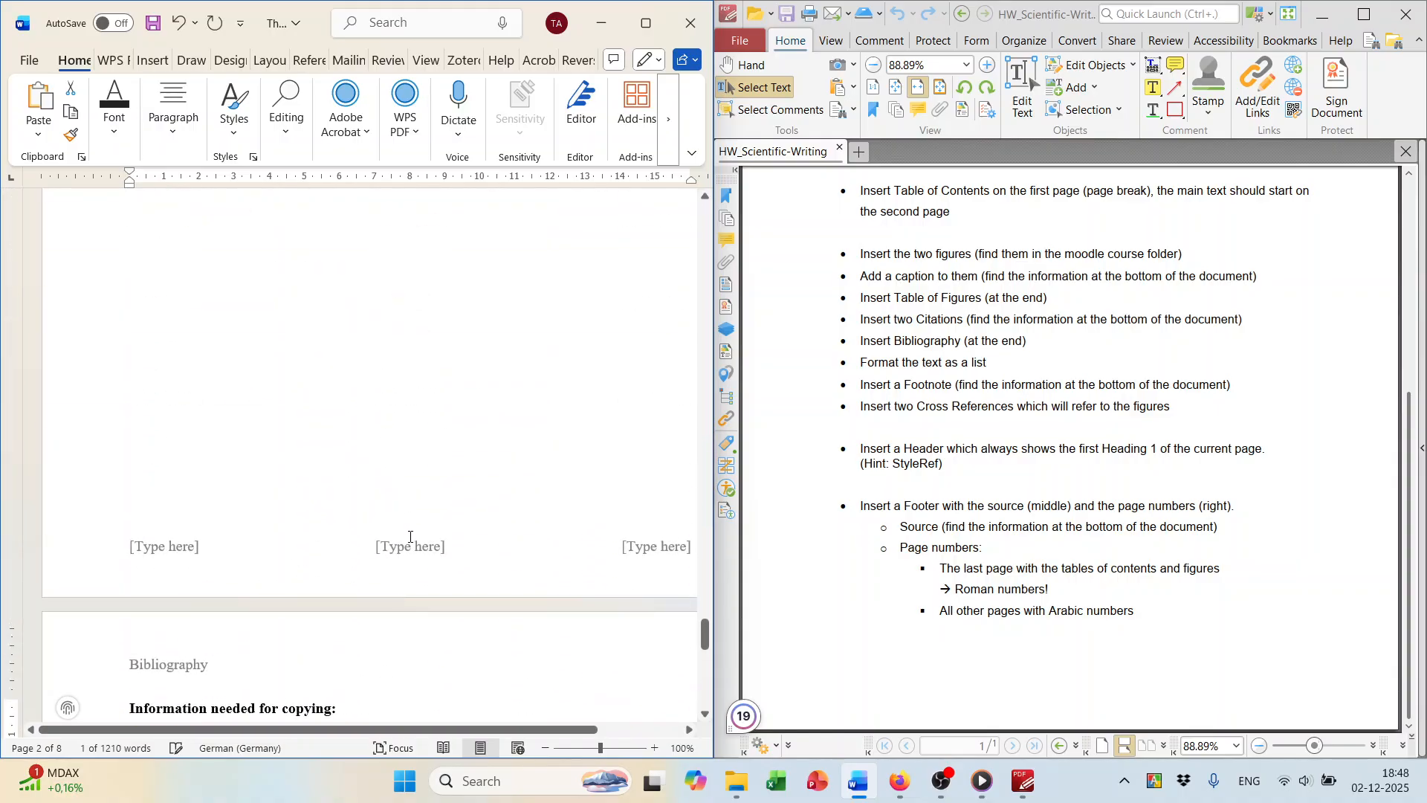
{"action": "left_click", "coordinate": [407, 556]}
{"action": "double_click", "coordinate": [408, 558]}
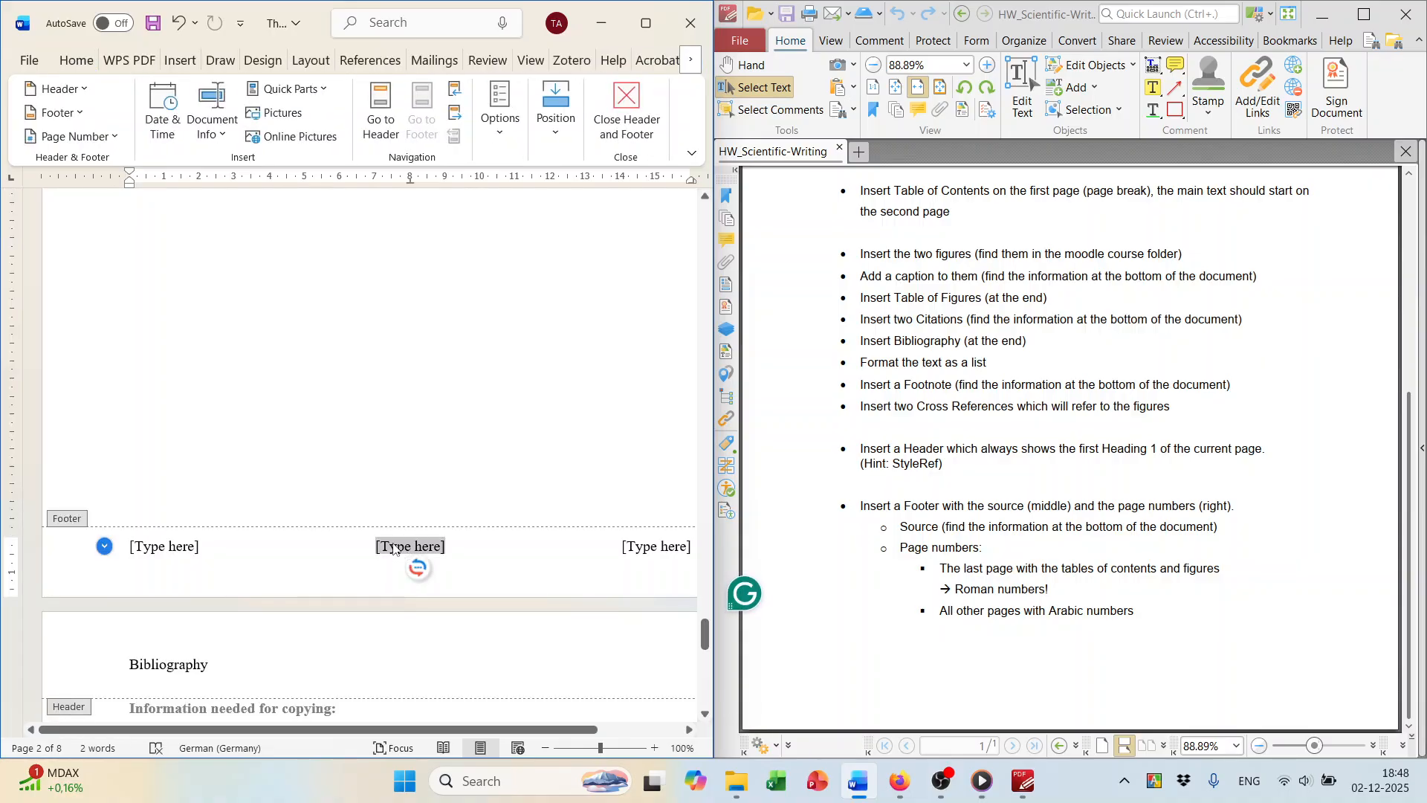
{"action": "key", "text": "ctrl+v"}
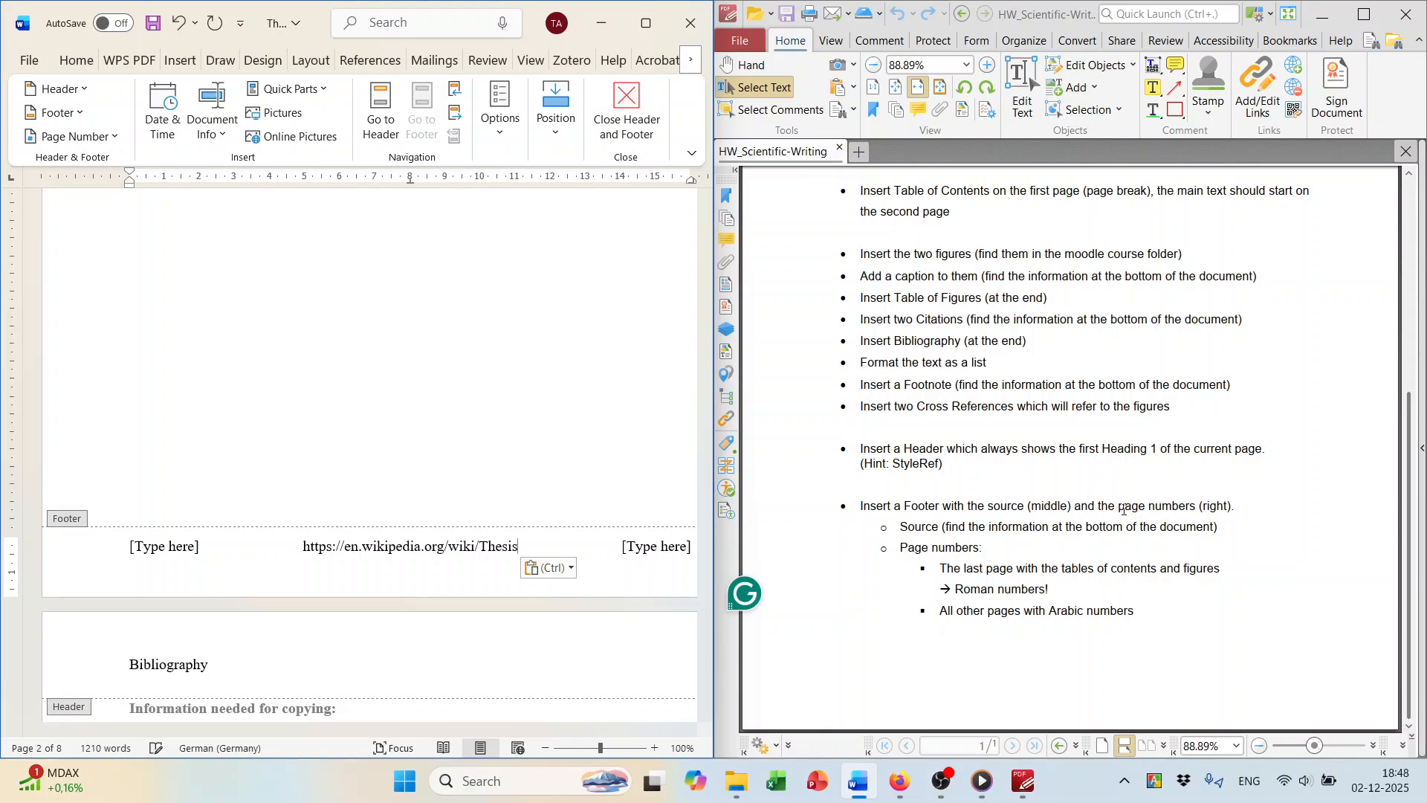
{"action": "double_click", "coordinate": [531, 362]}
Examine the footer layout on the pages around the Bibliography heading.
{"action": "scroll", "coordinate": [524, 389], "scroll_direction": "up", "scroll_amount": 8}
{"action": "scroll", "coordinate": [535, 364], "scroll_direction": "down", "scroll_amount": 5}
{"action": "double_click", "coordinate": [671, 329]}
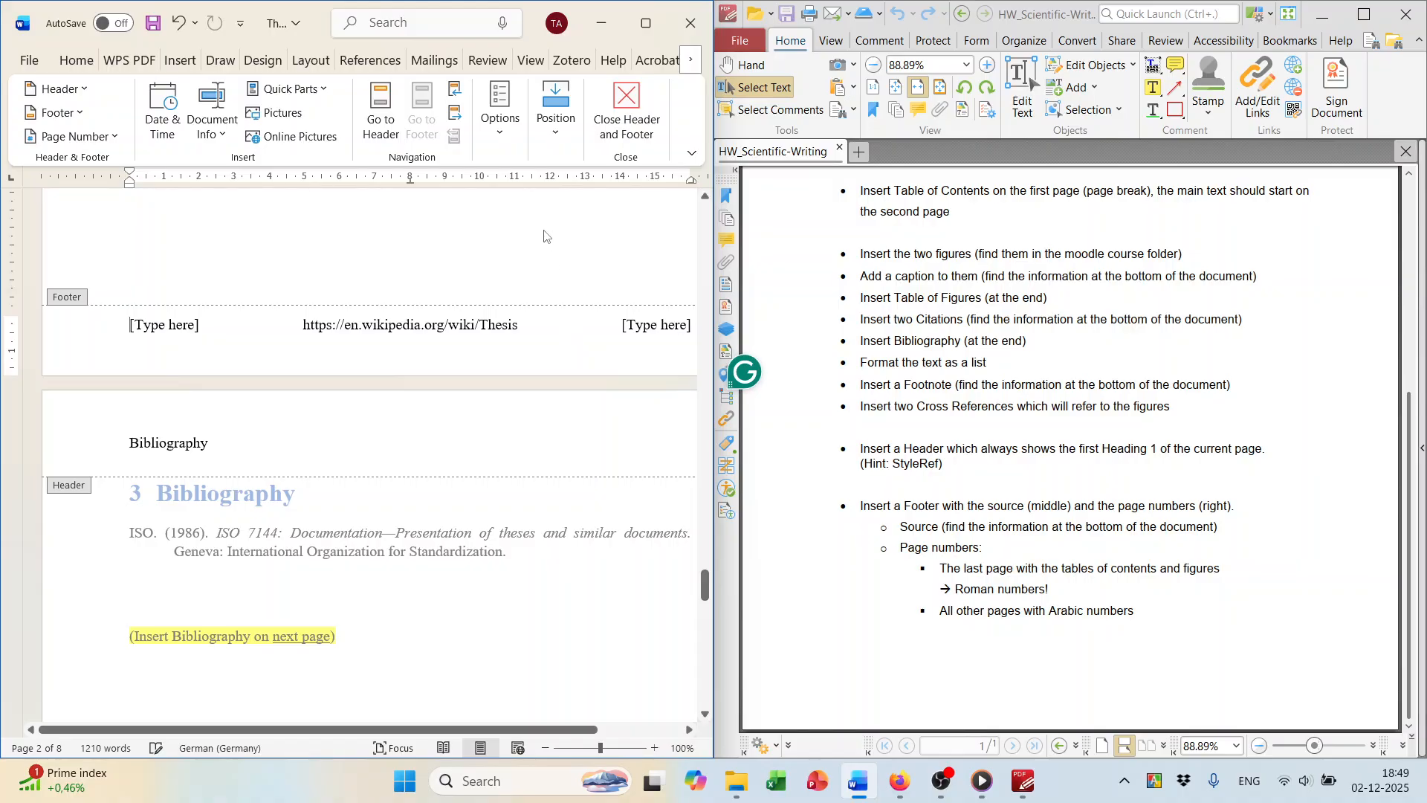
{"action": "scroll", "coordinate": [565, 320], "scroll_direction": "up", "scroll_amount": 3}
{"action": "double_click", "coordinate": [550, 404]}
{"action": "scroll", "coordinate": [546, 394], "scroll_direction": "down", "scroll_amount": 8}
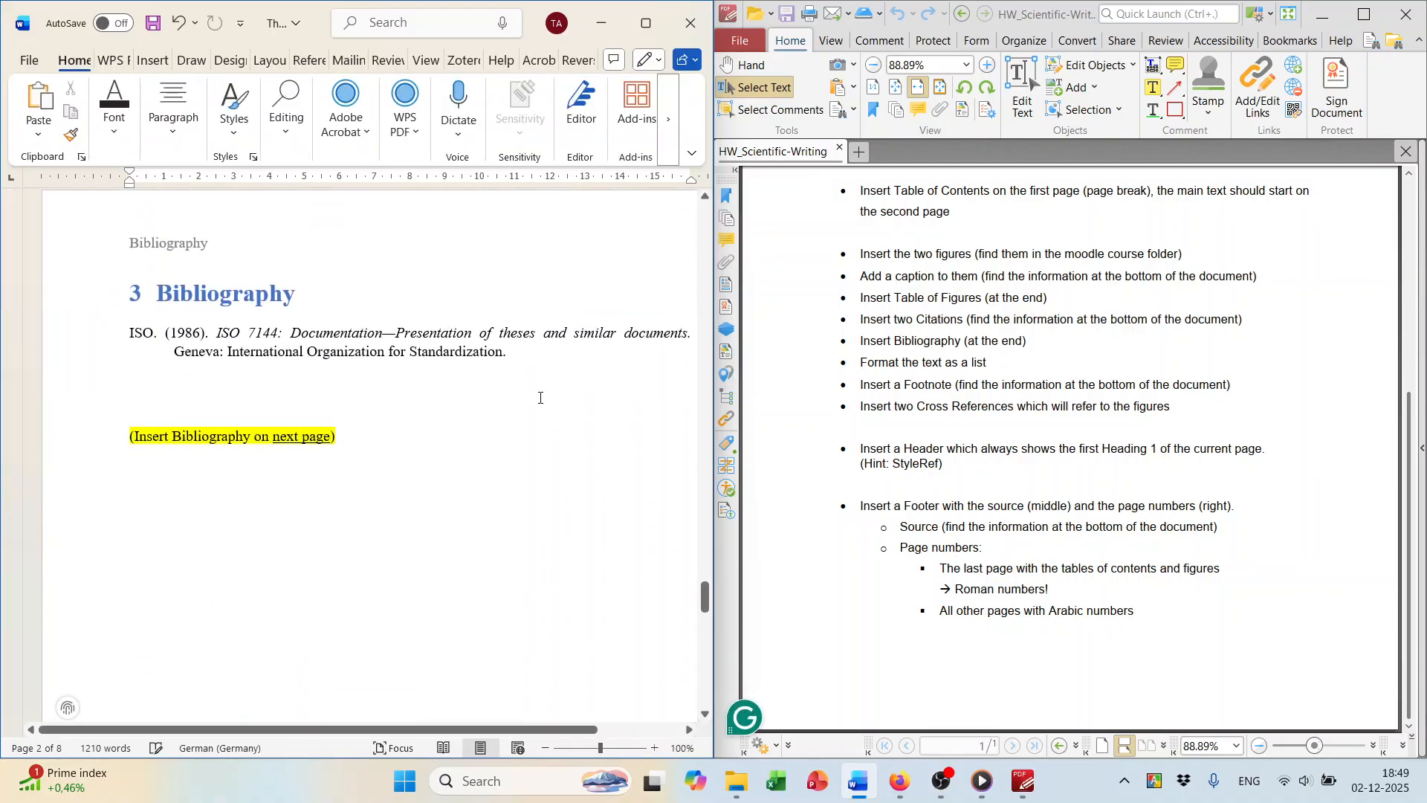
{"action": "scroll", "coordinate": [539, 375], "scroll_direction": "up", "scroll_amount": 2}
Replace the right-hand footer placeholder with a Plain Number page number at the current position.
{"action": "double_click", "coordinate": [561, 304]}
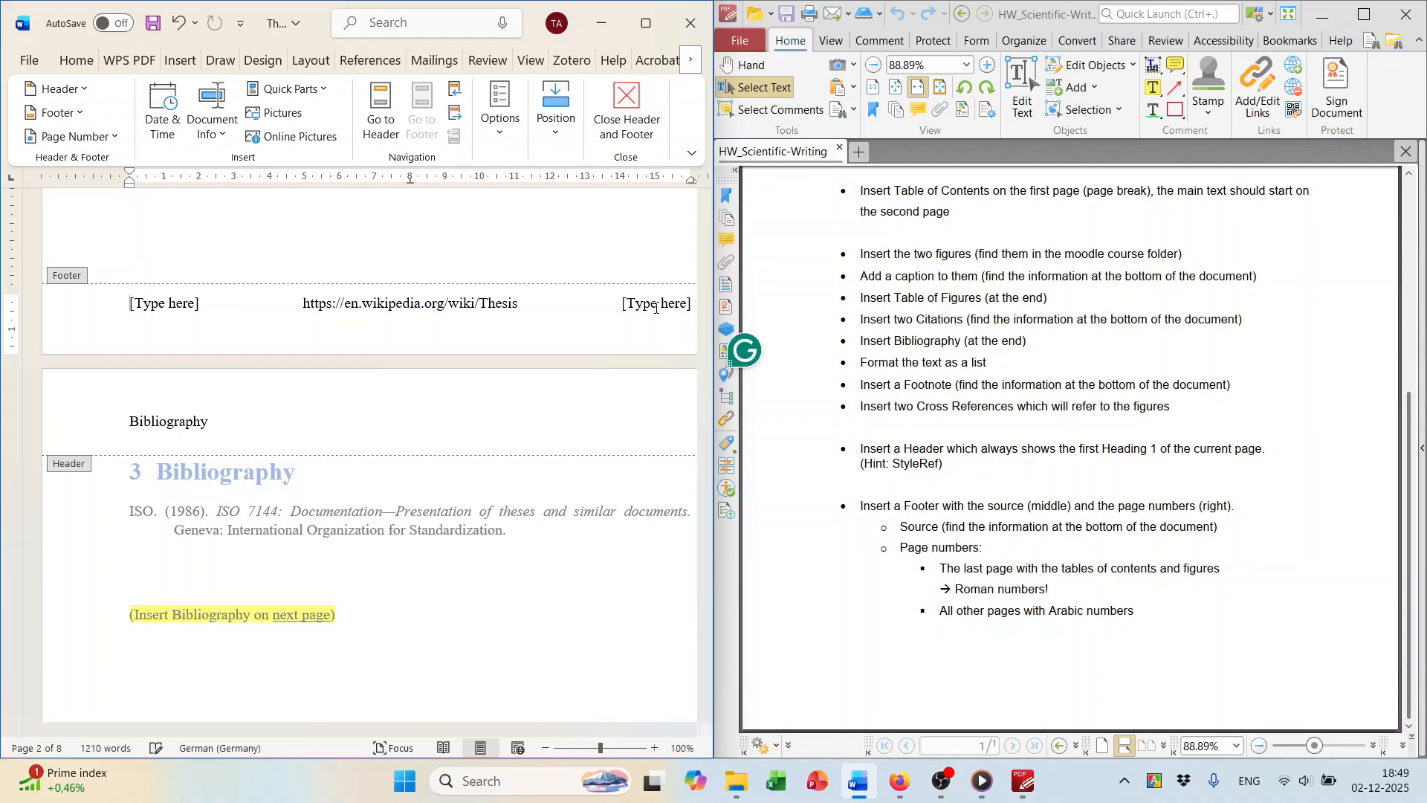
{"action": "left_click", "coordinate": [654, 307]}
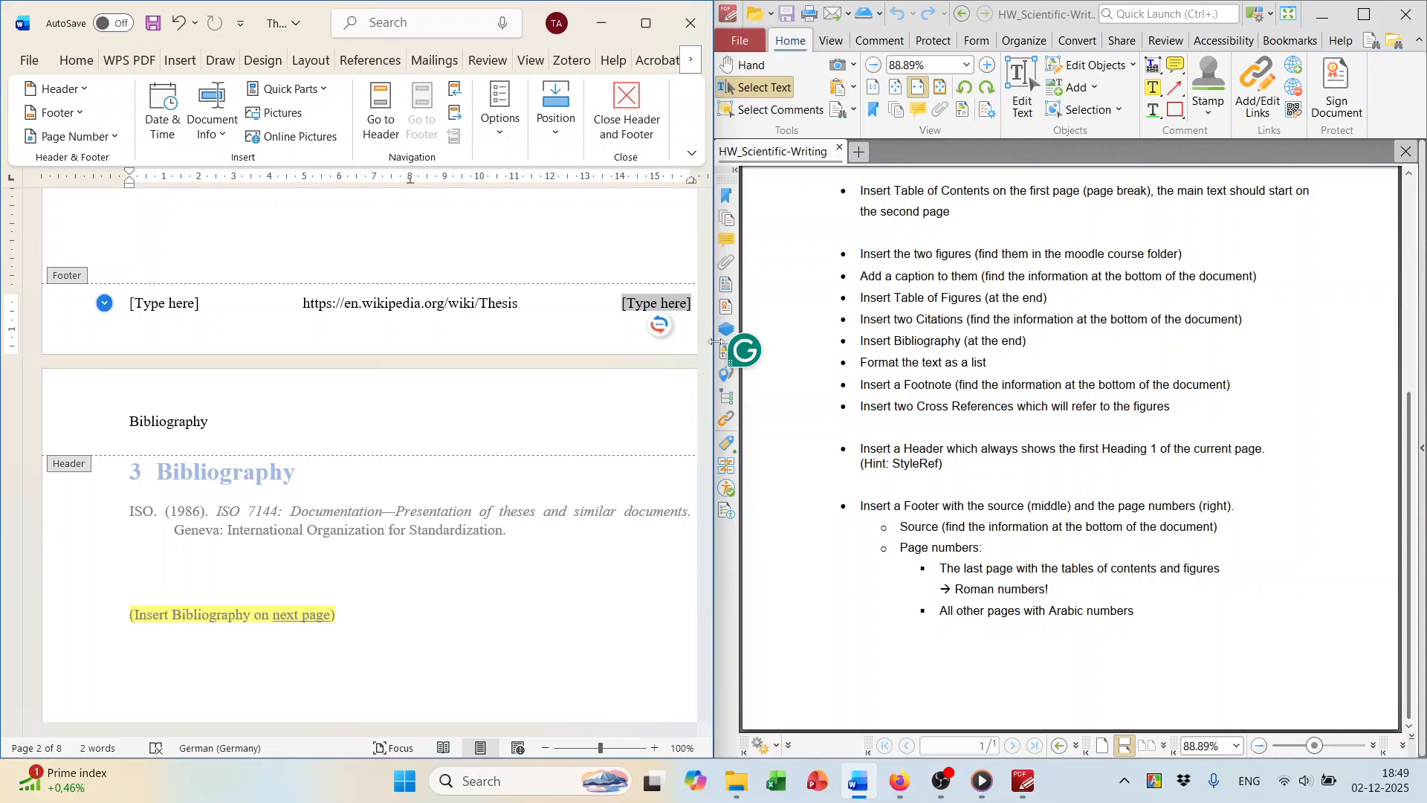
{"action": "left_click", "coordinate": [121, 138]}
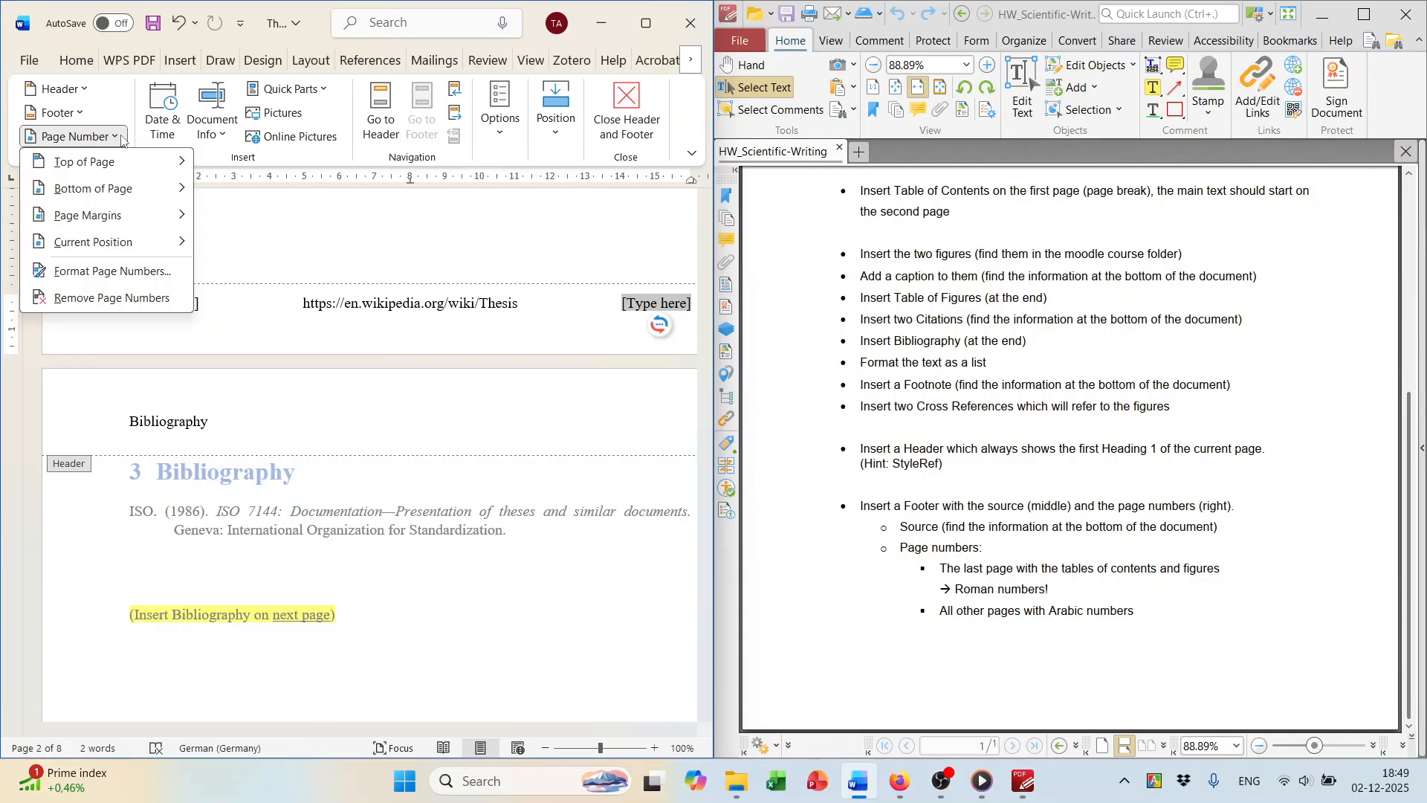
{"action": "mouse_move", "coordinate": [90, 195]}
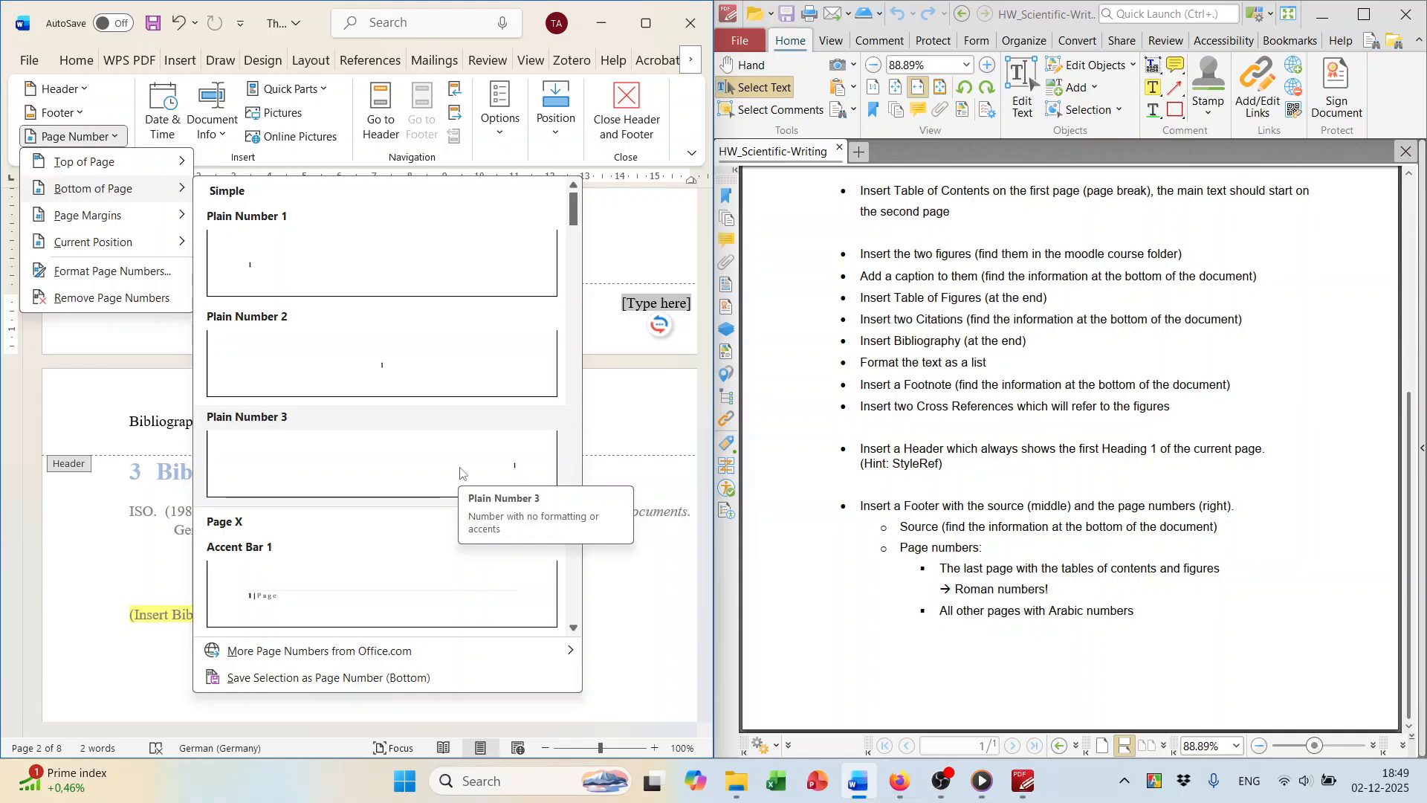
{"action": "left_click", "coordinate": [629, 305]}
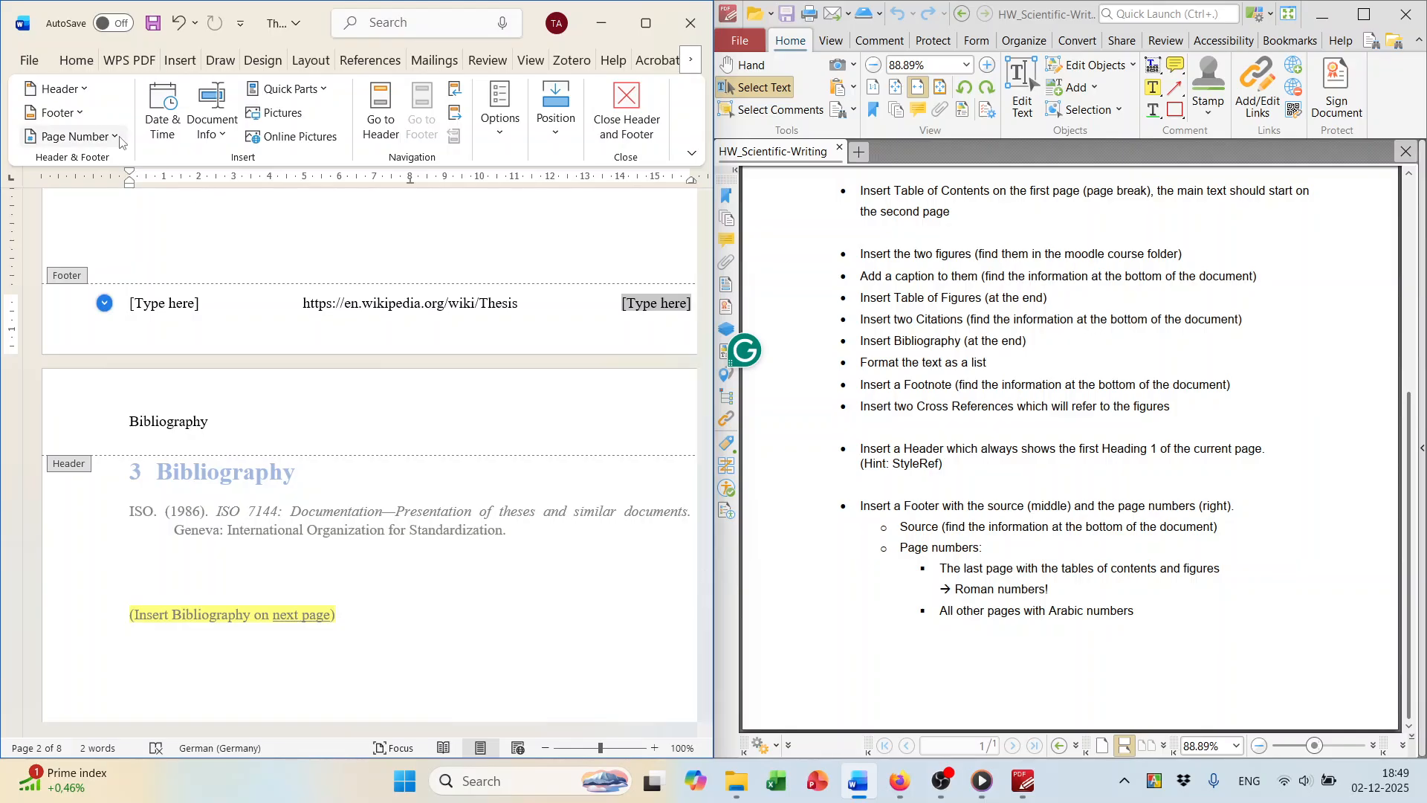
{"action": "left_click", "coordinate": [74, 136]}
{"action": "mouse_move", "coordinate": [103, 247]}
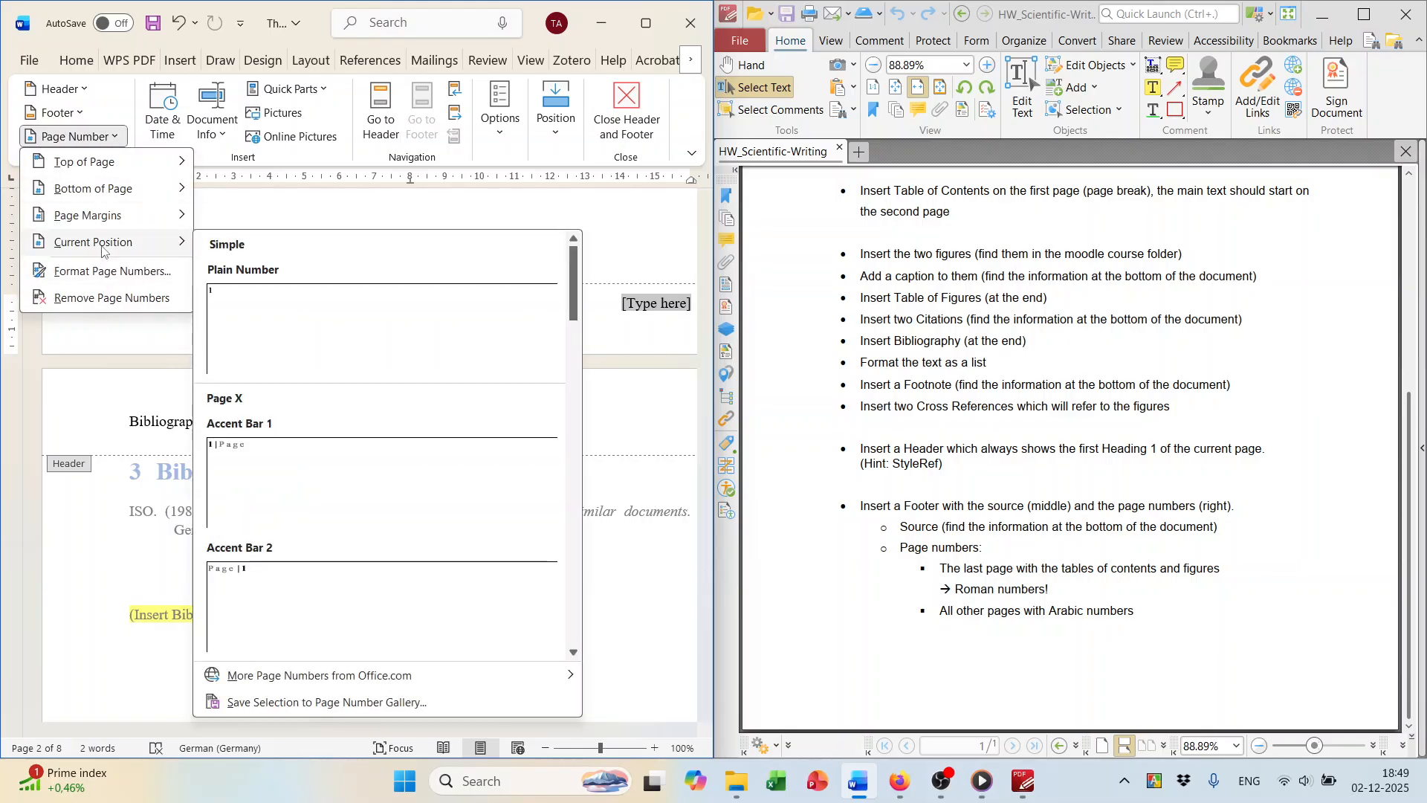
{"action": "left_click", "coordinate": [260, 315]}
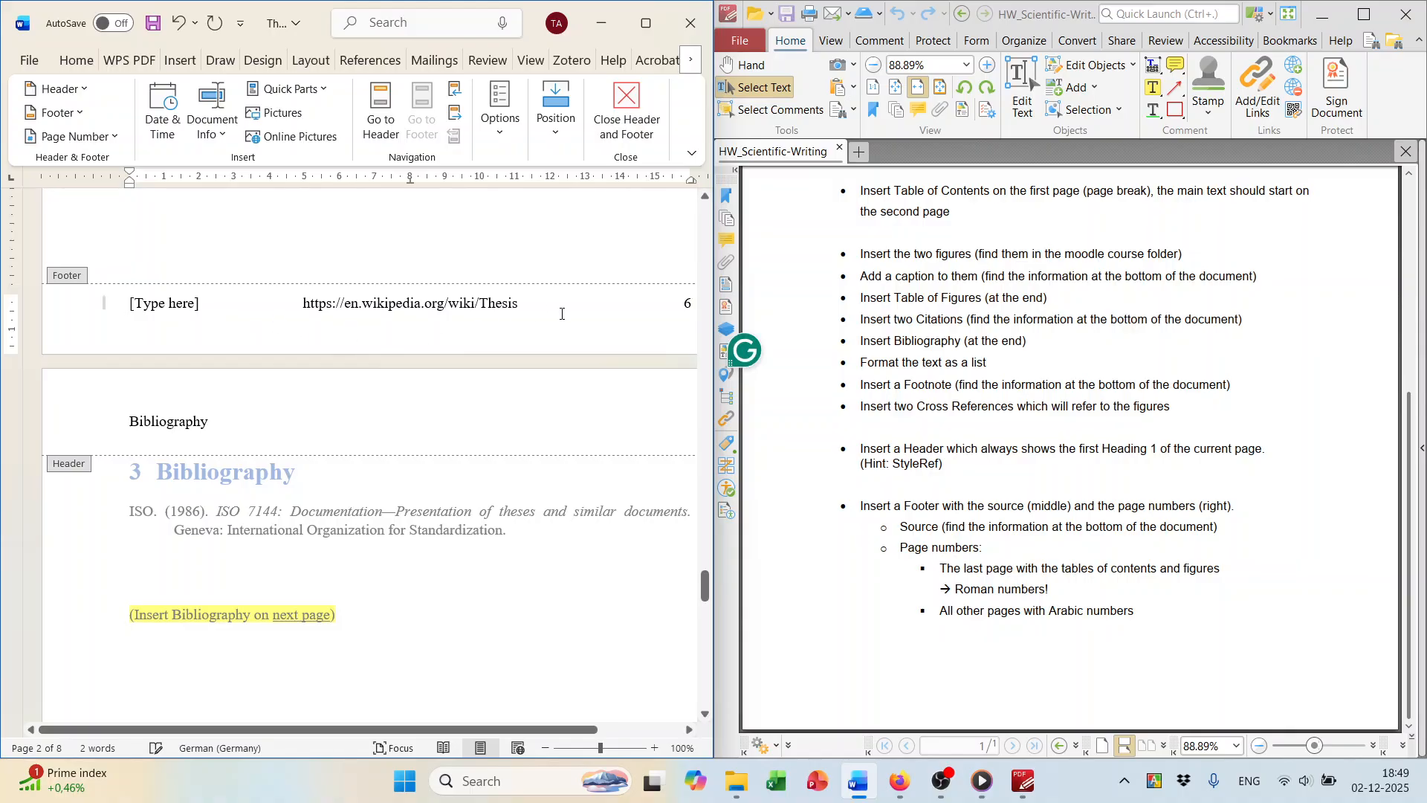
Leave the footer and examine the page numbers around the table of figures and bibliography against the PDF's Roman and Arabic numbering instructions.
{"action": "scroll", "coordinate": [540, 330], "scroll_direction": "down", "scroll_amount": 5}
{"action": "scroll", "coordinate": [539, 330], "scroll_direction": "up", "scroll_amount": 6}
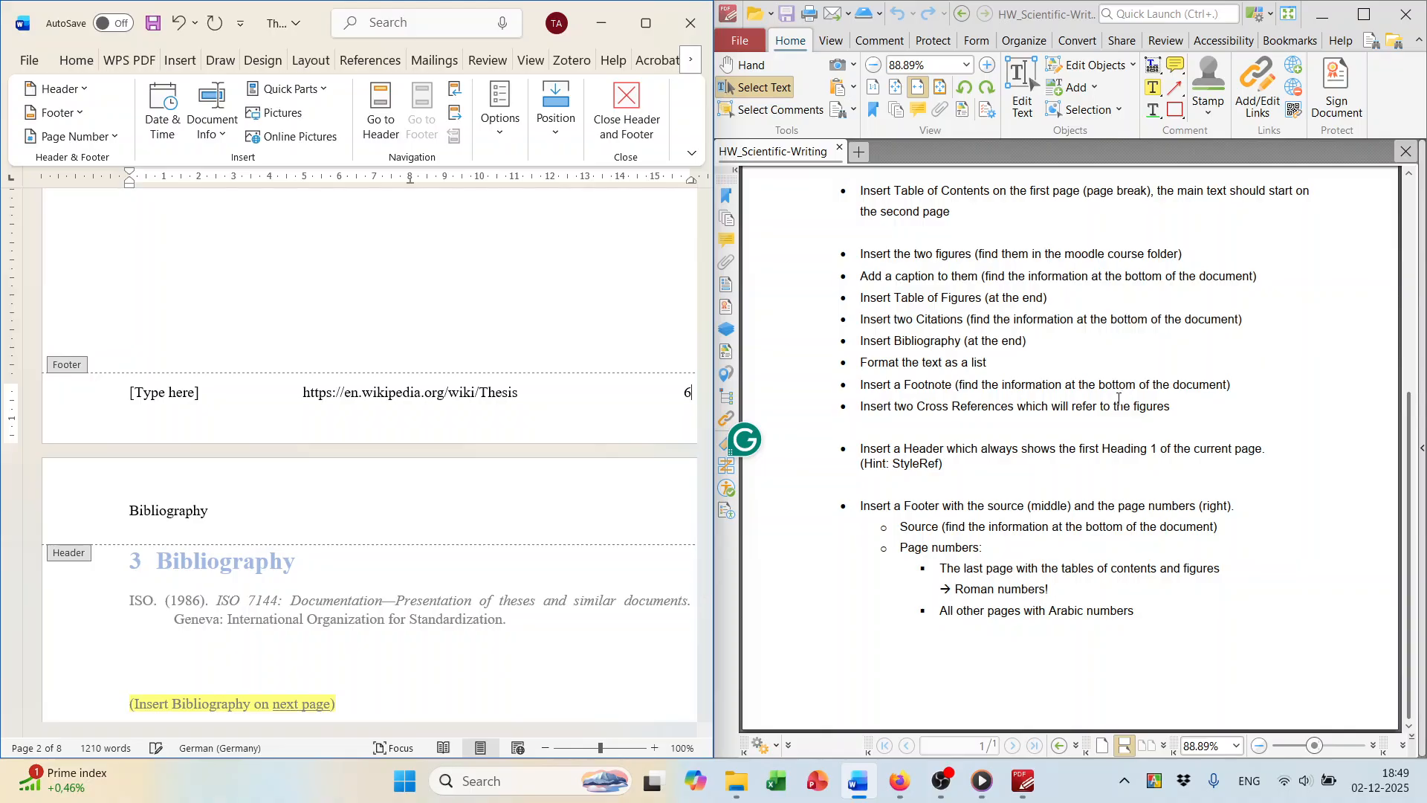
{"action": "left_click", "coordinate": [985, 596]}
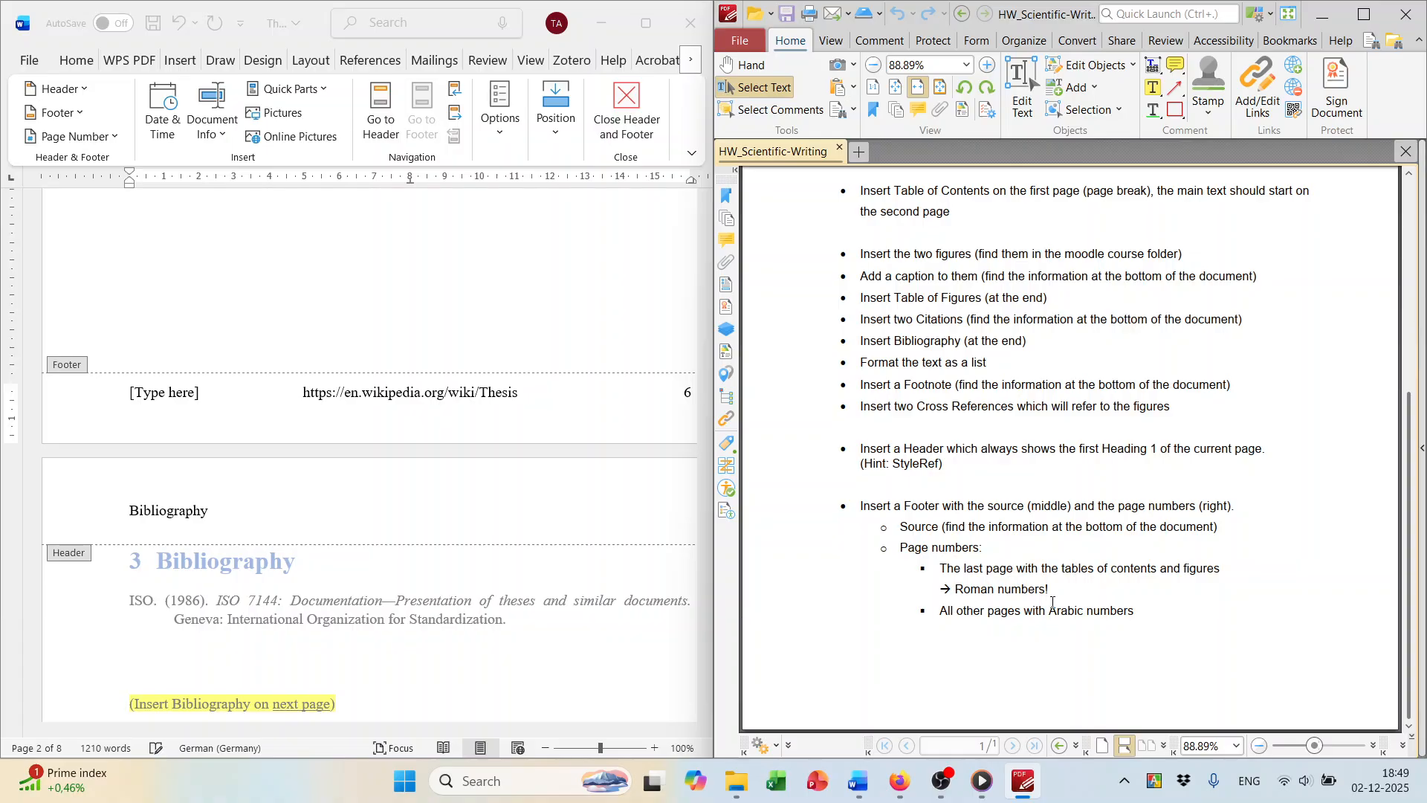
{"action": "scroll", "coordinate": [636, 316], "scroll_direction": "down", "scroll_amount": 3}
{"action": "scroll", "coordinate": [601, 317], "scroll_direction": "up", "scroll_amount": 4}
{"action": "scroll", "coordinate": [597, 318], "scroll_direction": "down", "scroll_amount": 8}
{"action": "scroll", "coordinate": [548, 359], "scroll_direction": "up", "scroll_amount": 11}
{"action": "scroll", "coordinate": [548, 359], "scroll_direction": "up", "scroll_amount": 7}
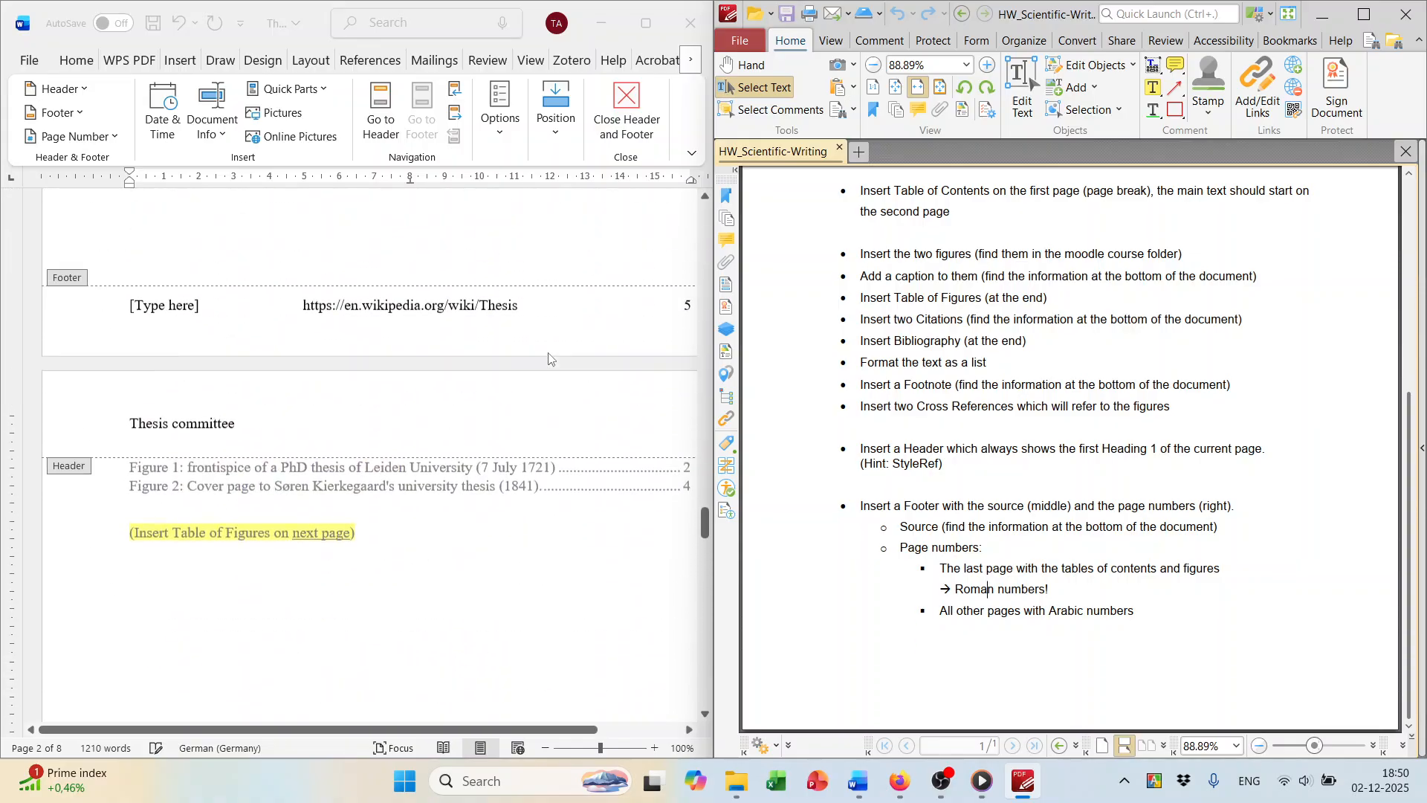
{"action": "double_click", "coordinate": [579, 255]}
{"action": "scroll", "coordinate": [548, 381], "scroll_direction": "up", "scroll_amount": 4}
{"action": "scroll", "coordinate": [532, 394], "scroll_direction": "down", "scroll_amount": 5}
{"action": "scroll", "coordinate": [529, 390], "scroll_direction": "up", "scroll_amount": 3}
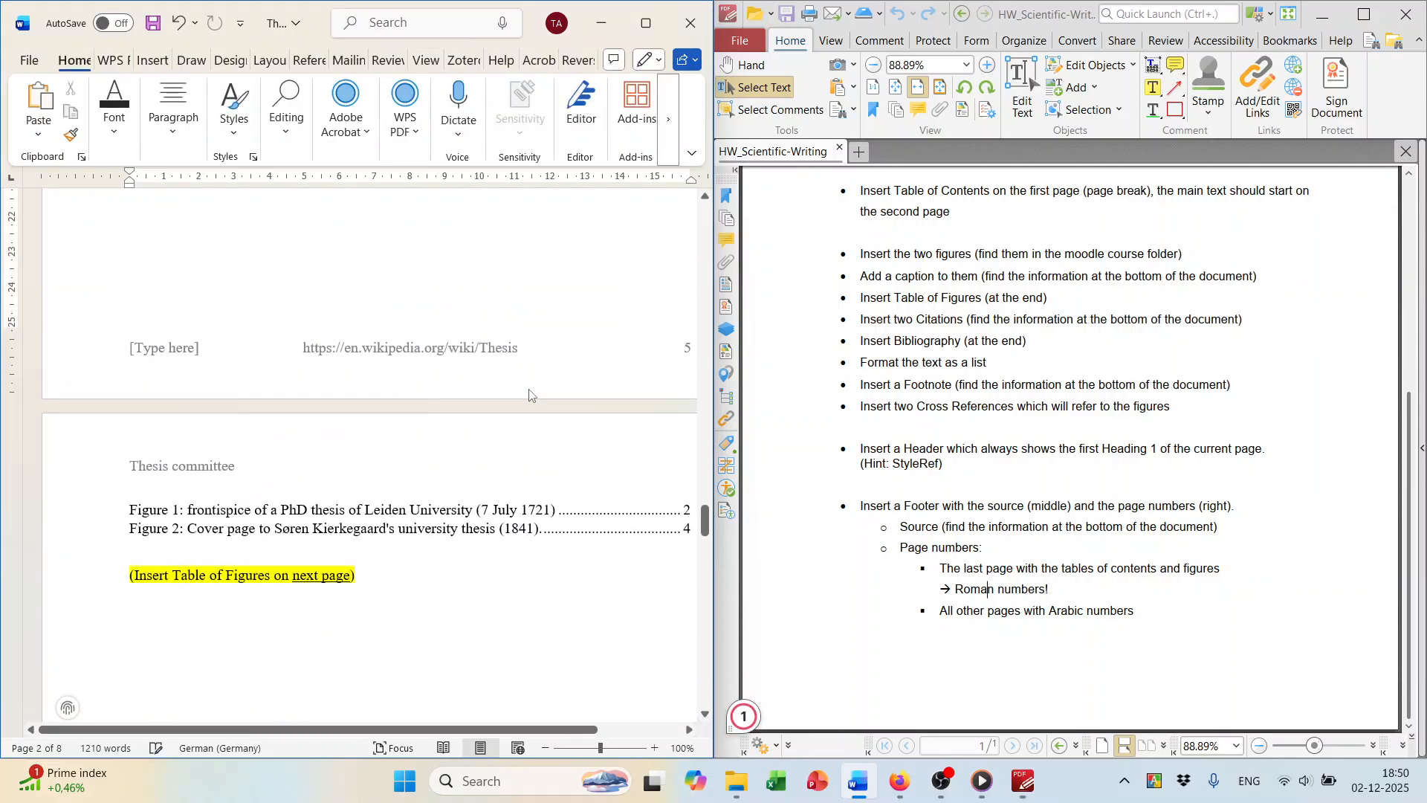
{"action": "left_click", "coordinate": [690, 354]}
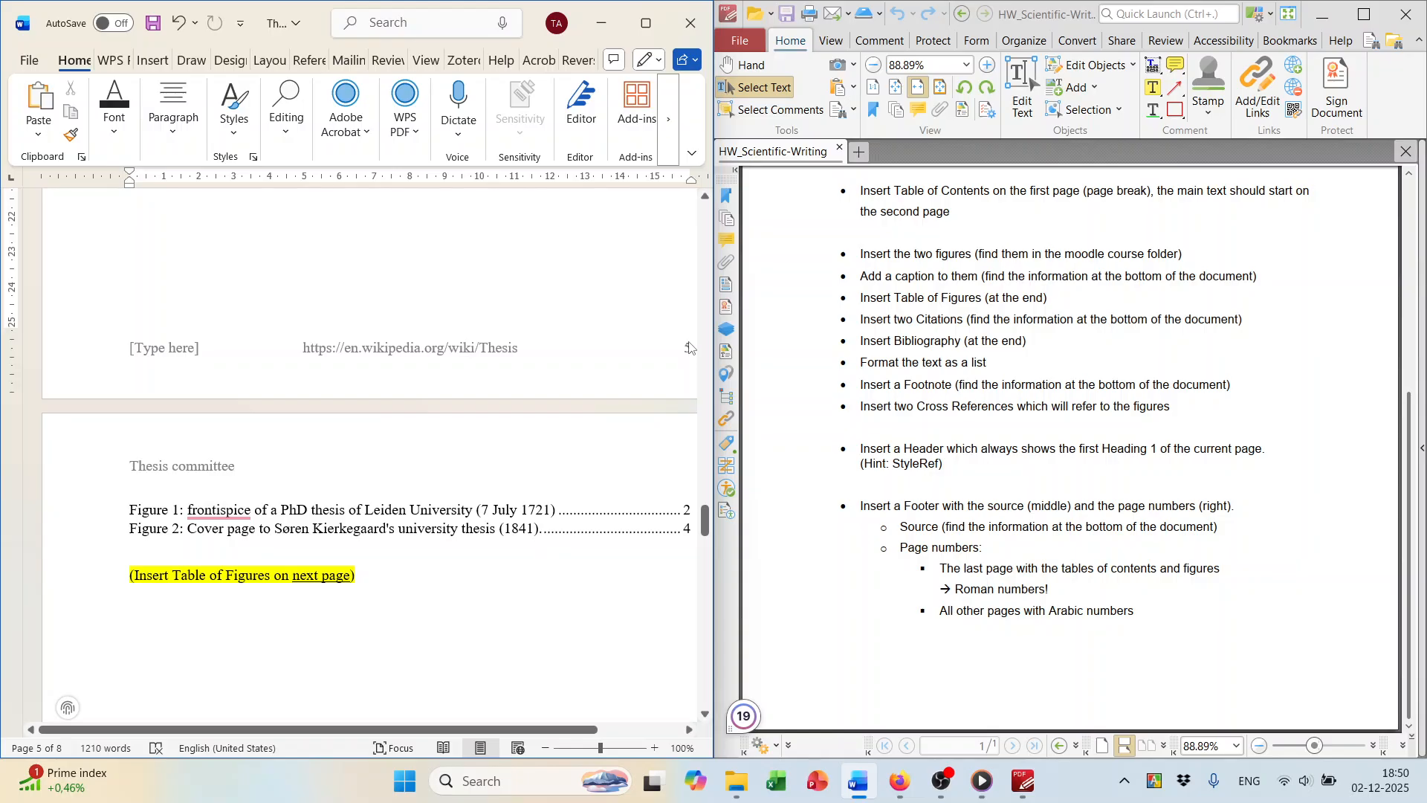
{"action": "scroll", "coordinate": [654, 395], "scroll_direction": "down", "scroll_amount": 10}
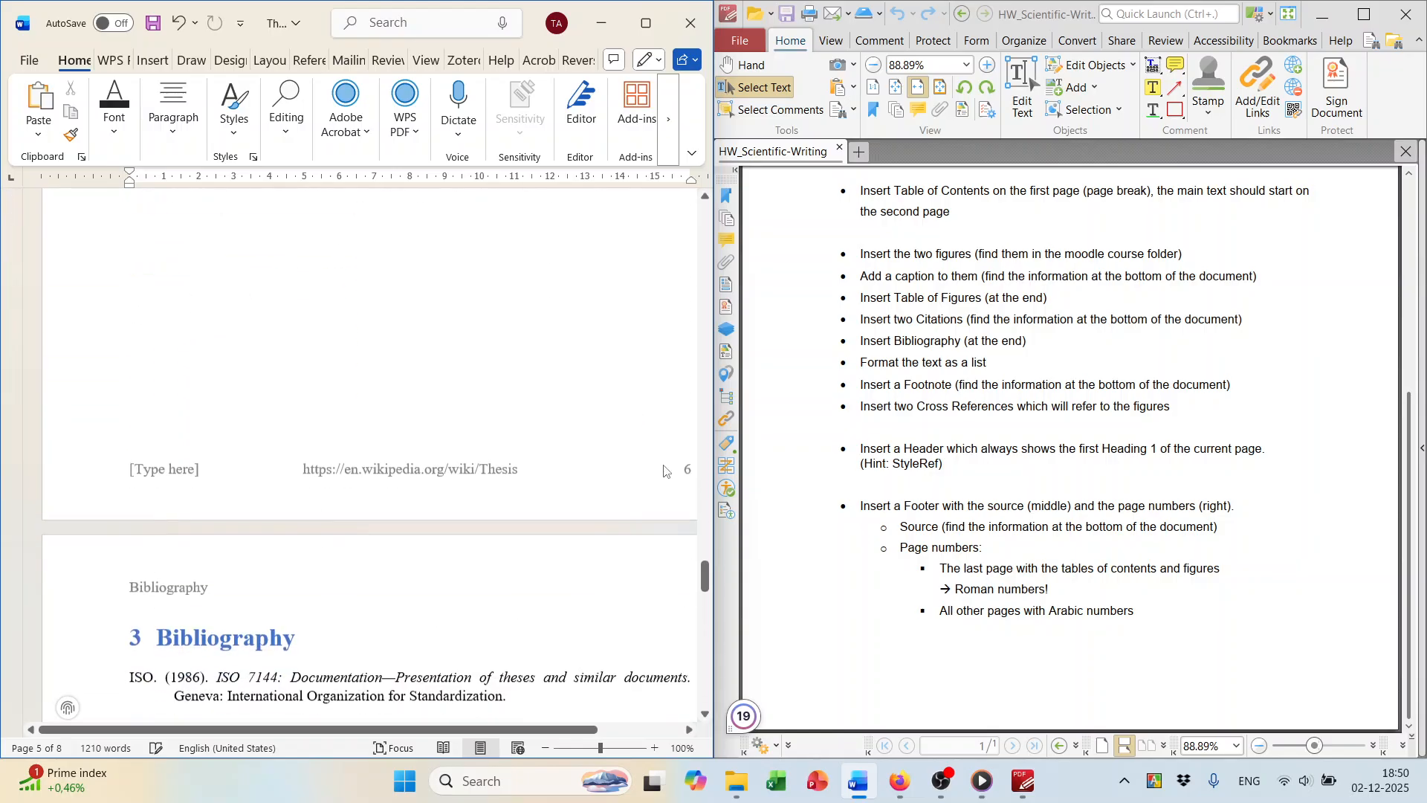
{"action": "scroll", "coordinate": [684, 457], "scroll_direction": "down", "scroll_amount": 10}
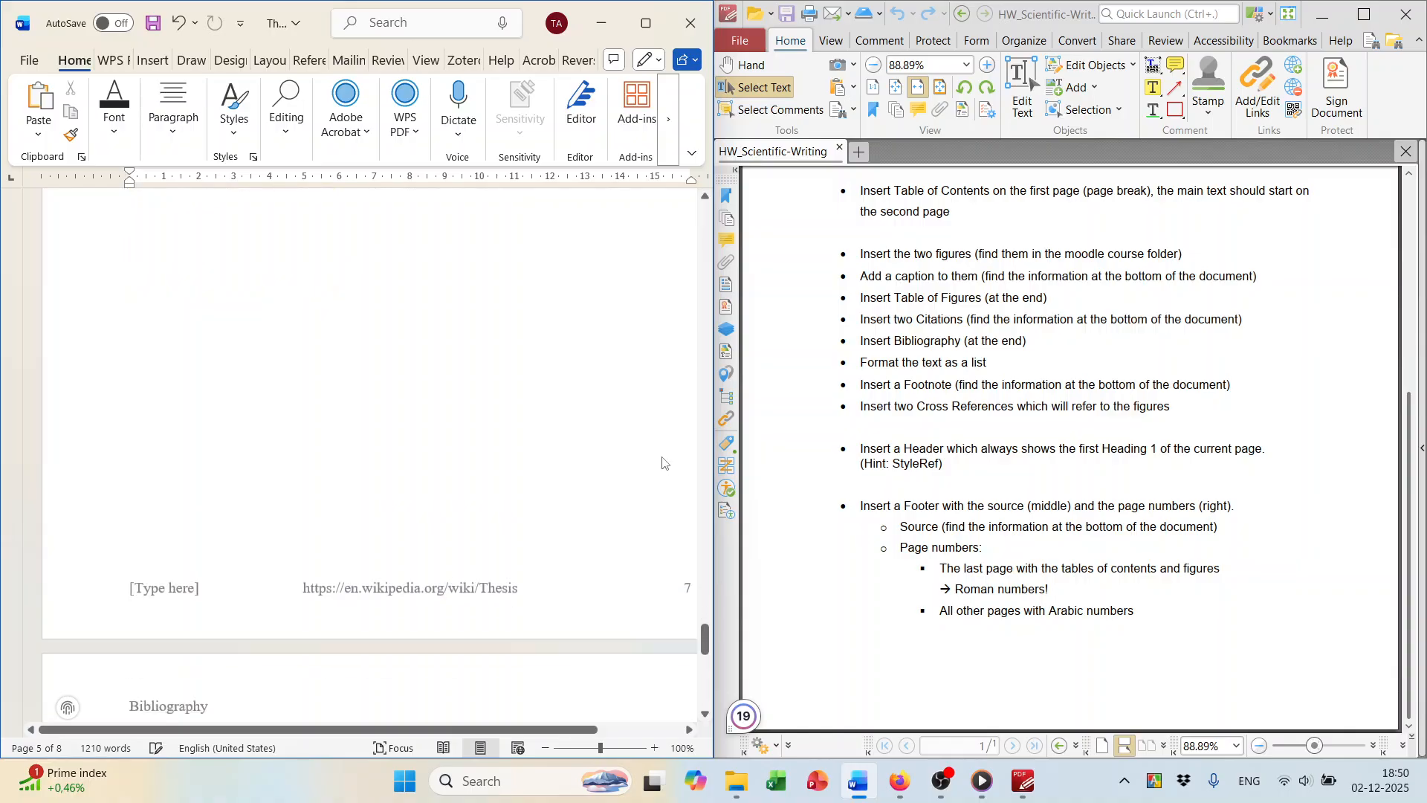
{"action": "scroll", "coordinate": [663, 449], "scroll_direction": "up", "scroll_amount": 10}
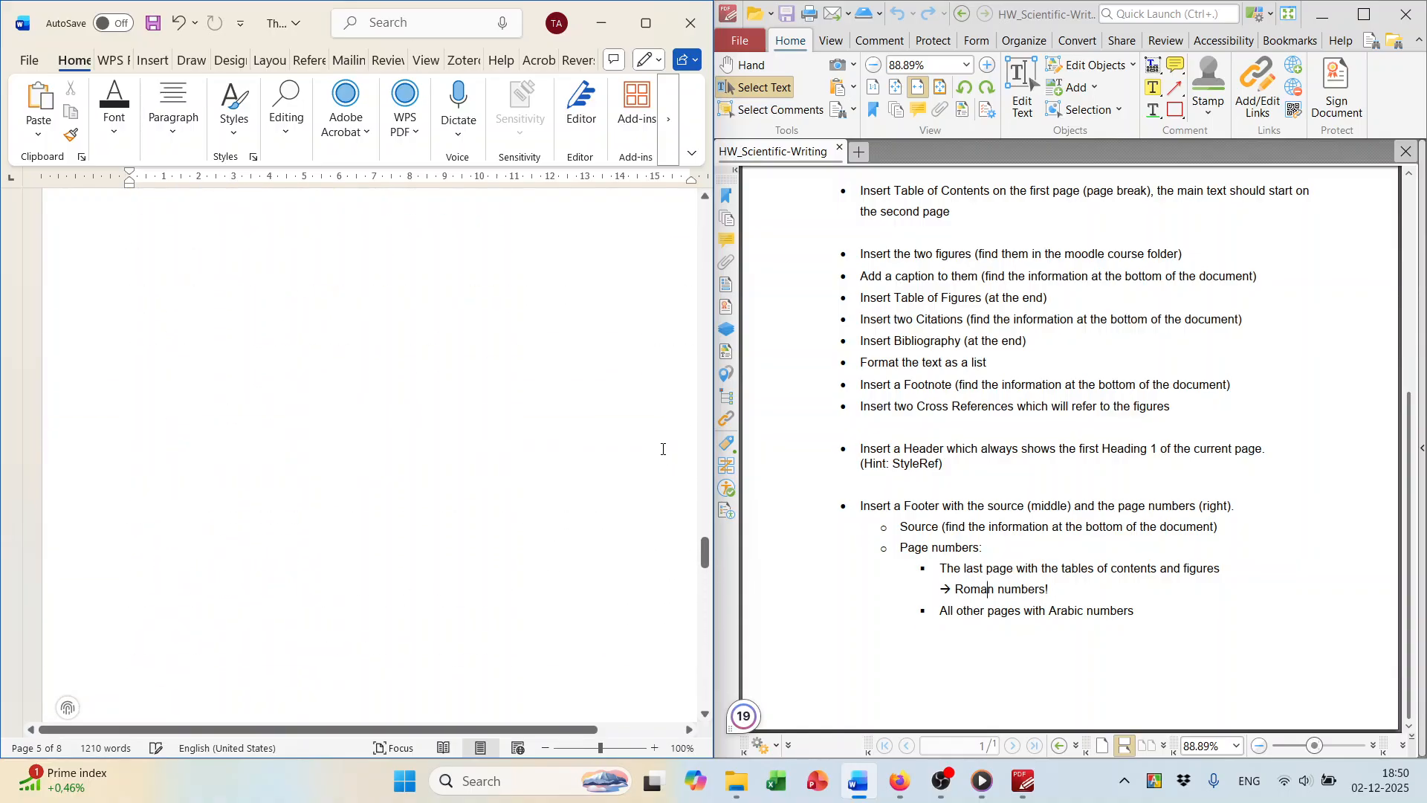
{"action": "scroll", "coordinate": [439, 371], "scroll_direction": "up", "scroll_amount": 10}
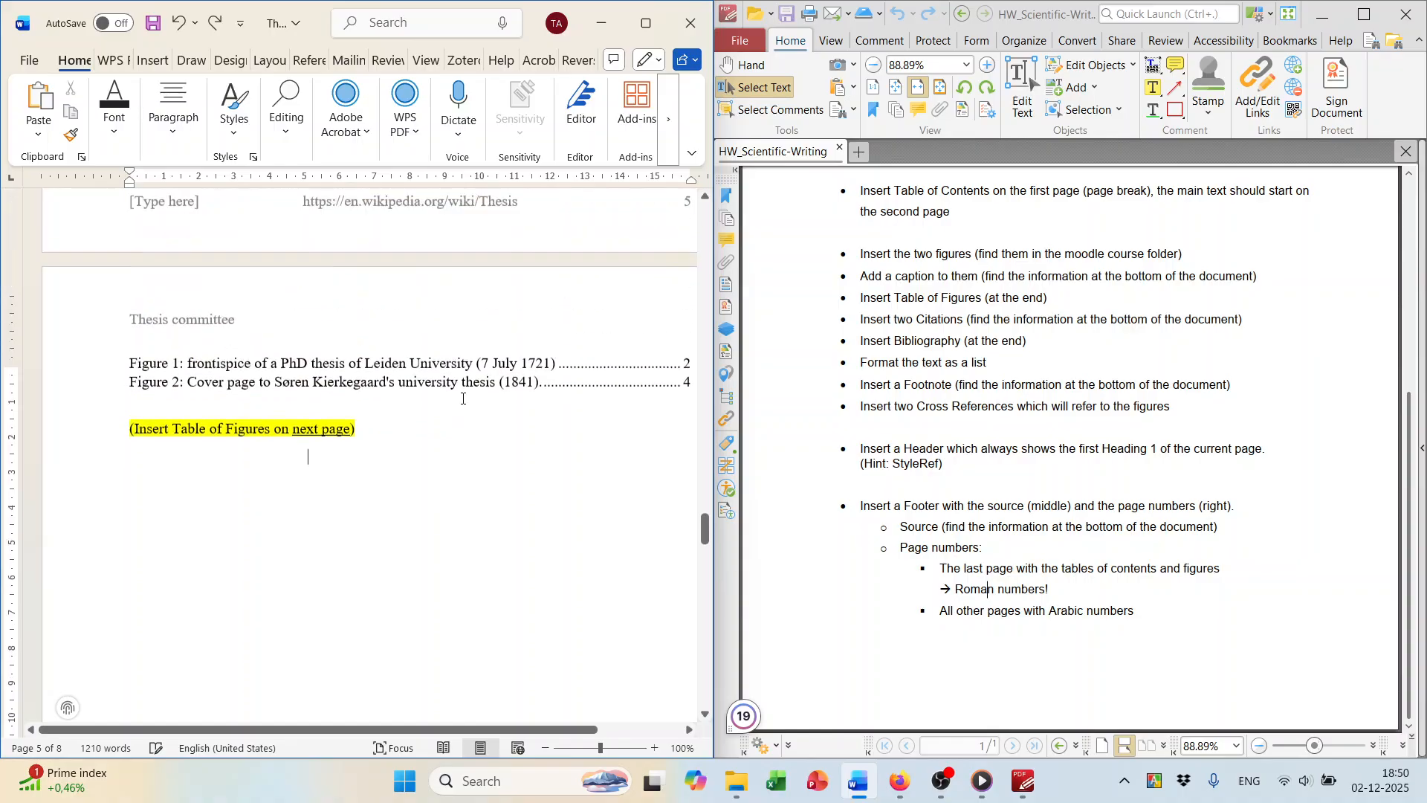
Maximize Word and insert a Next Page section break after the "Role of thesis supervisor" paragraph.
{"action": "scroll", "coordinate": [416, 398], "scroll_direction": "up", "scroll_amount": 4}
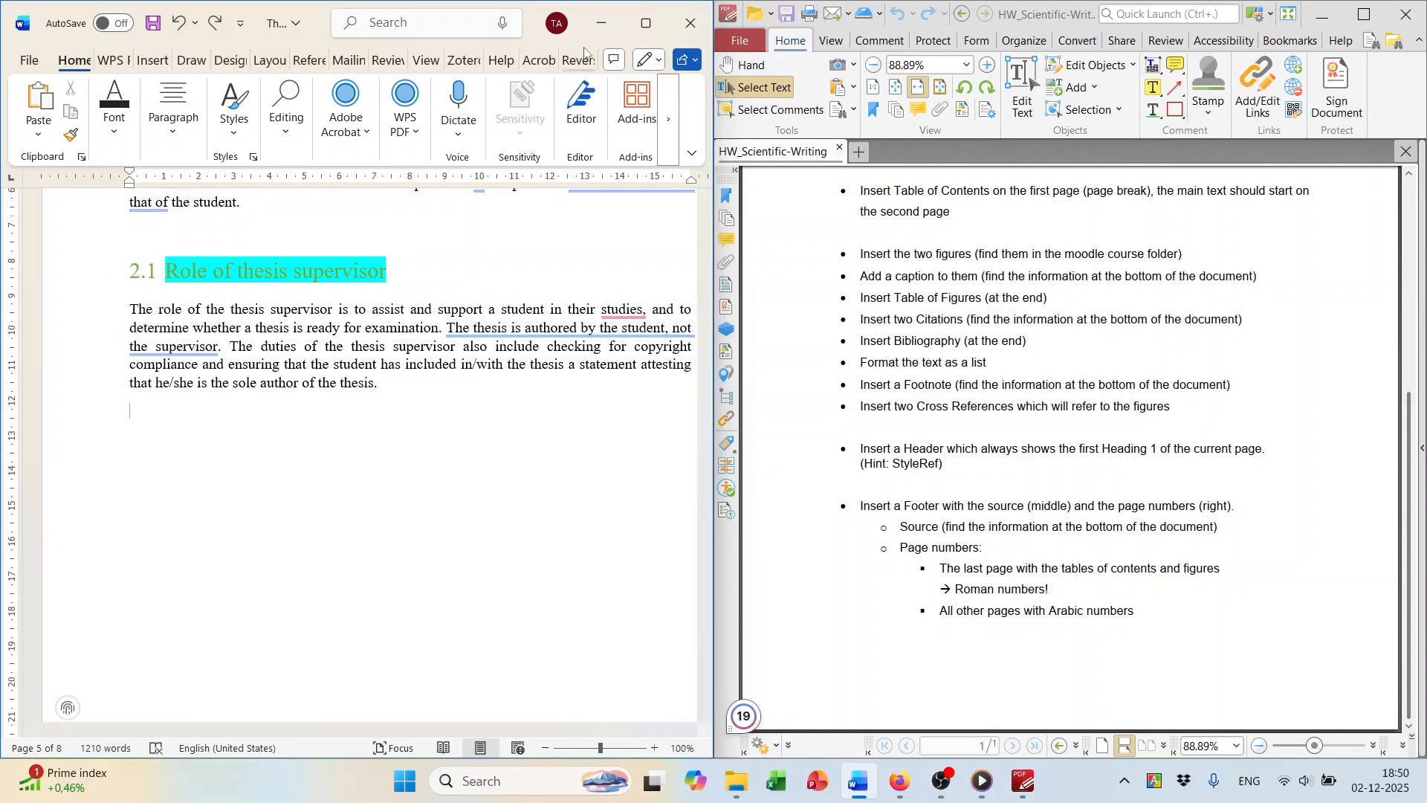
{"action": "left_click", "coordinate": [657, 28]}
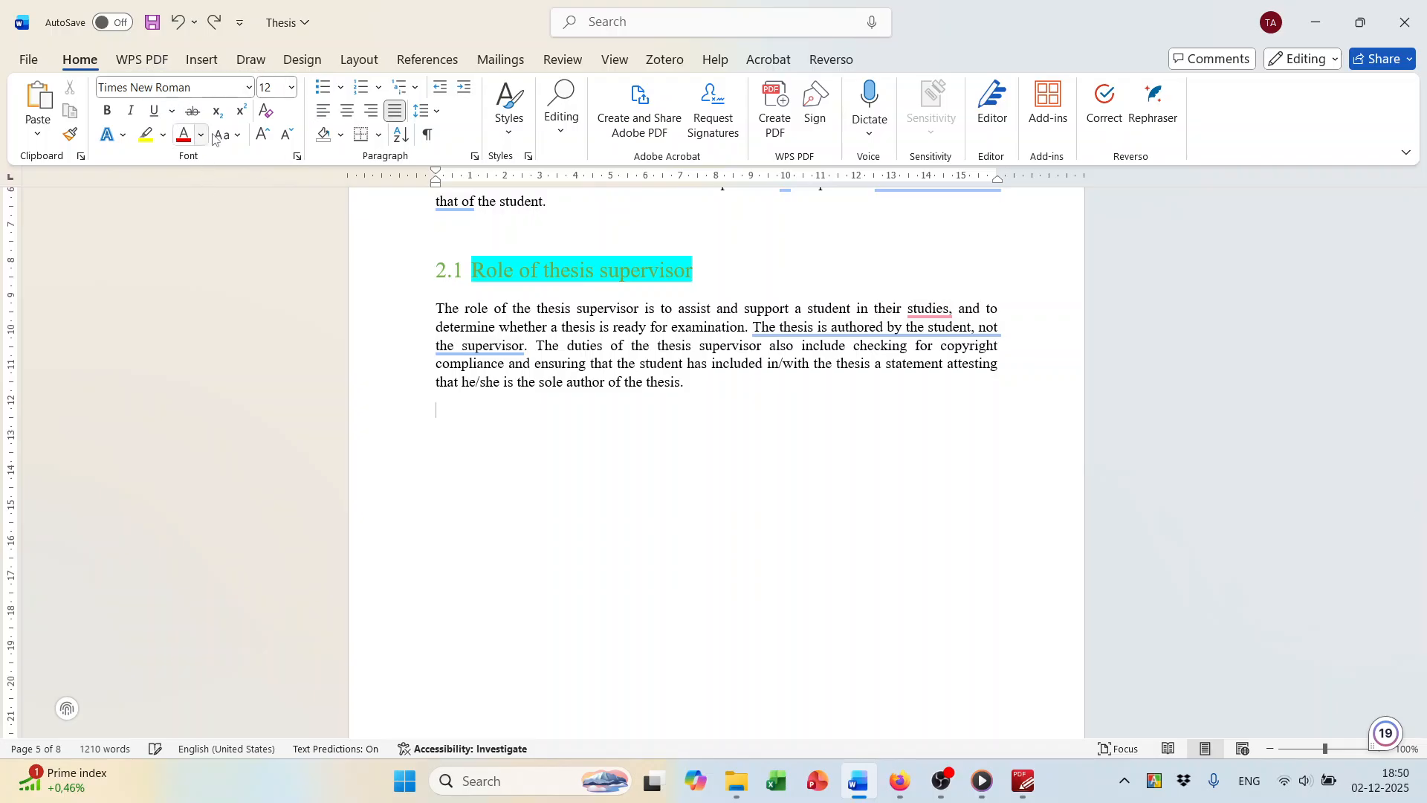
{"action": "left_click", "coordinate": [361, 62]}
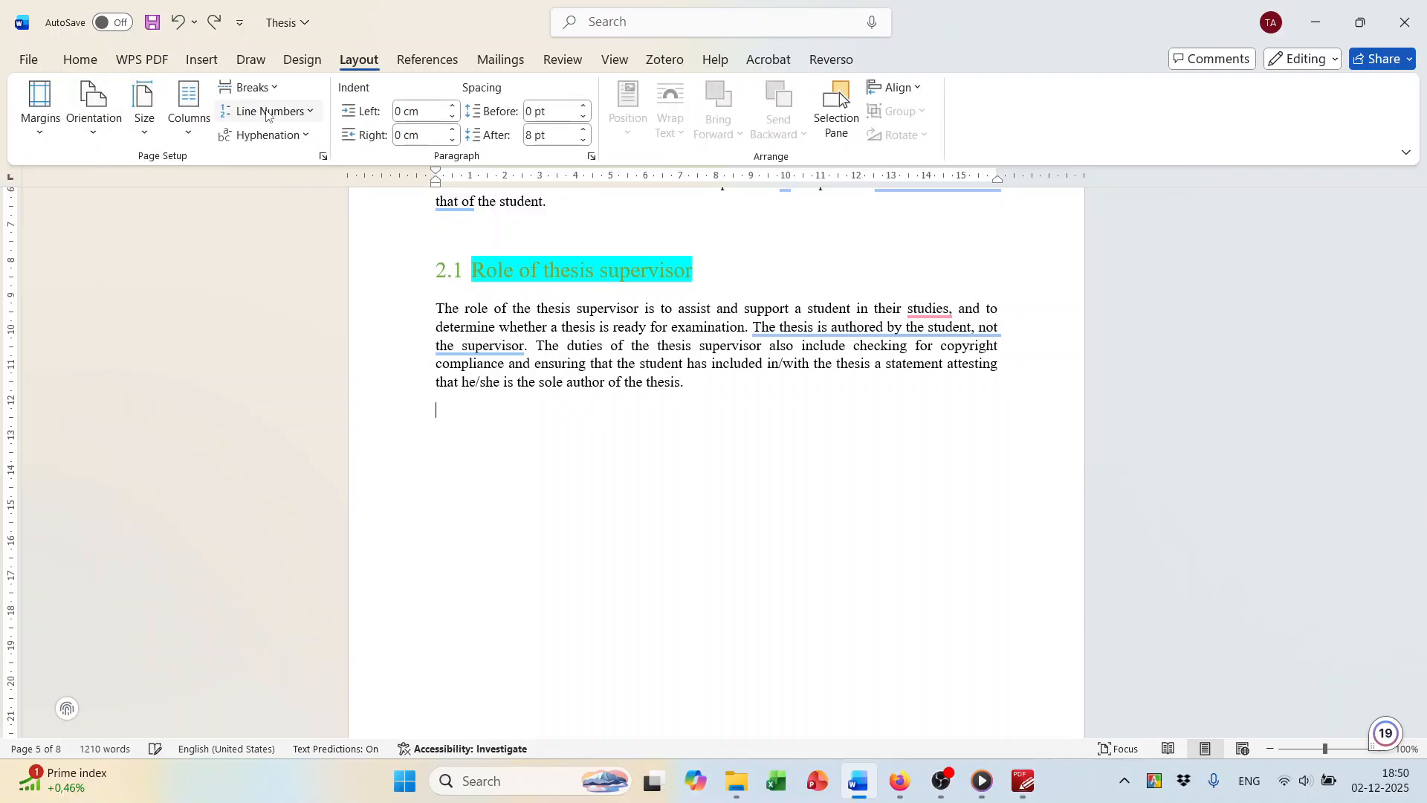
{"action": "left_click", "coordinate": [276, 89]}
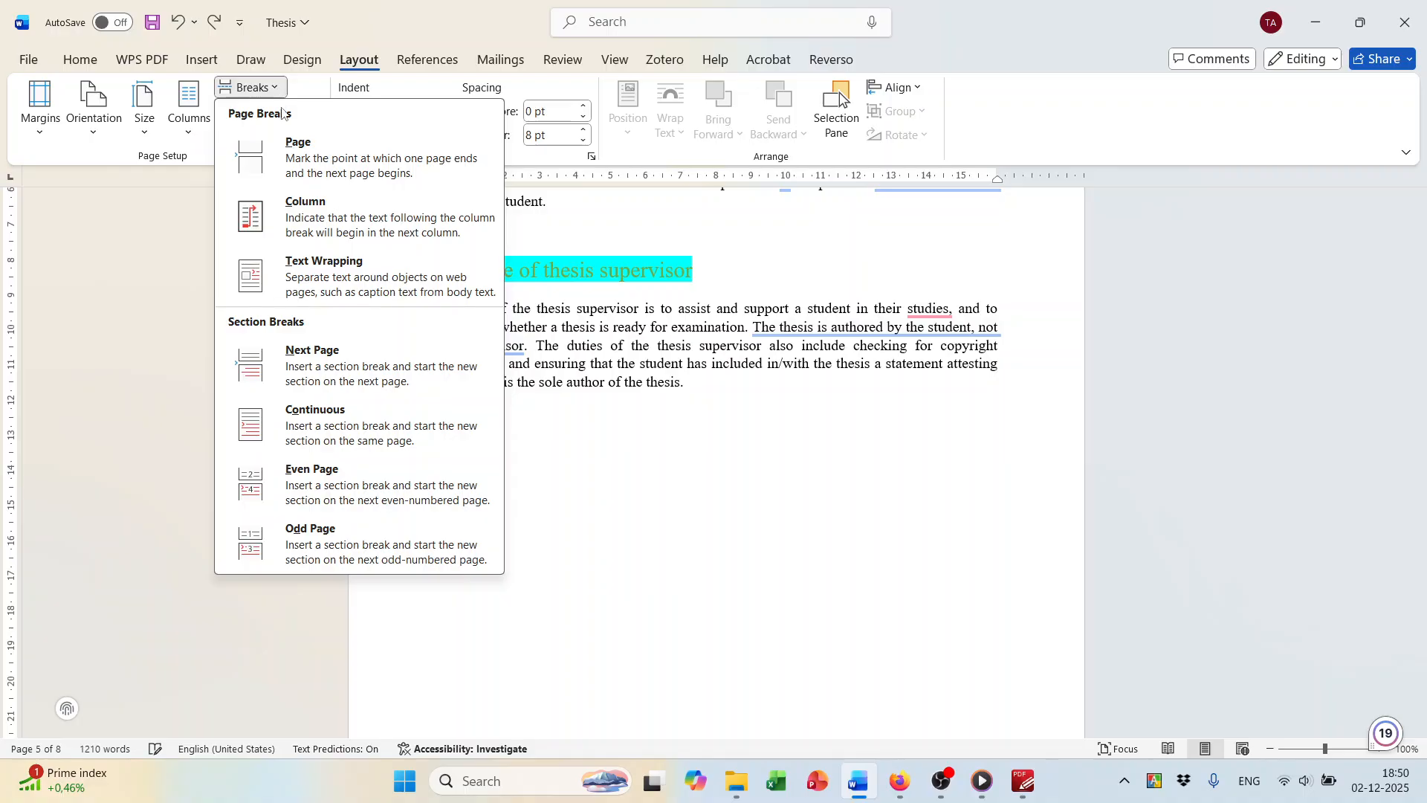
{"action": "left_click", "coordinate": [312, 359]}
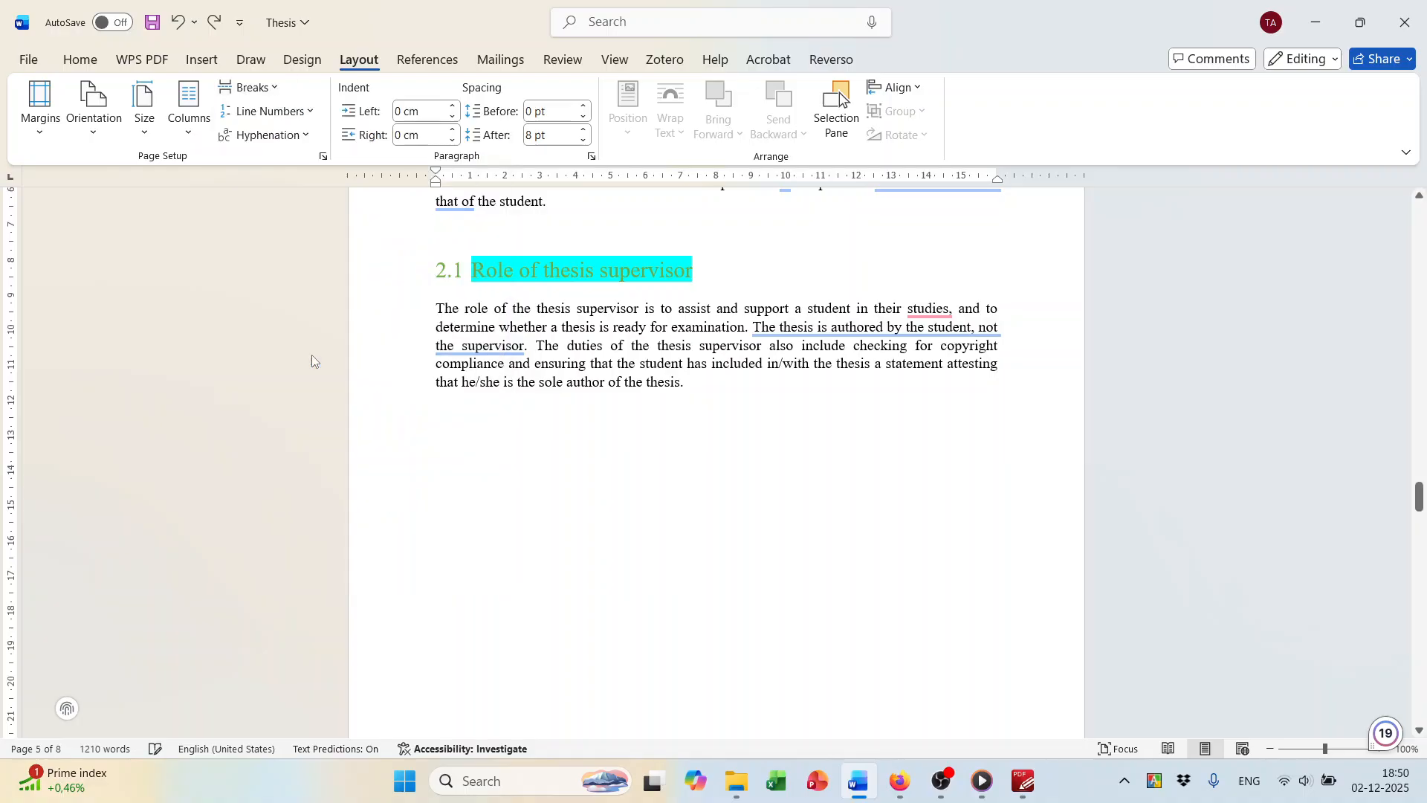
Open the Section 2 footer before the table of figures and unlink it from the previous section.
{"action": "scroll", "coordinate": [698, 392], "scroll_direction": "down", "scroll_amount": 9}
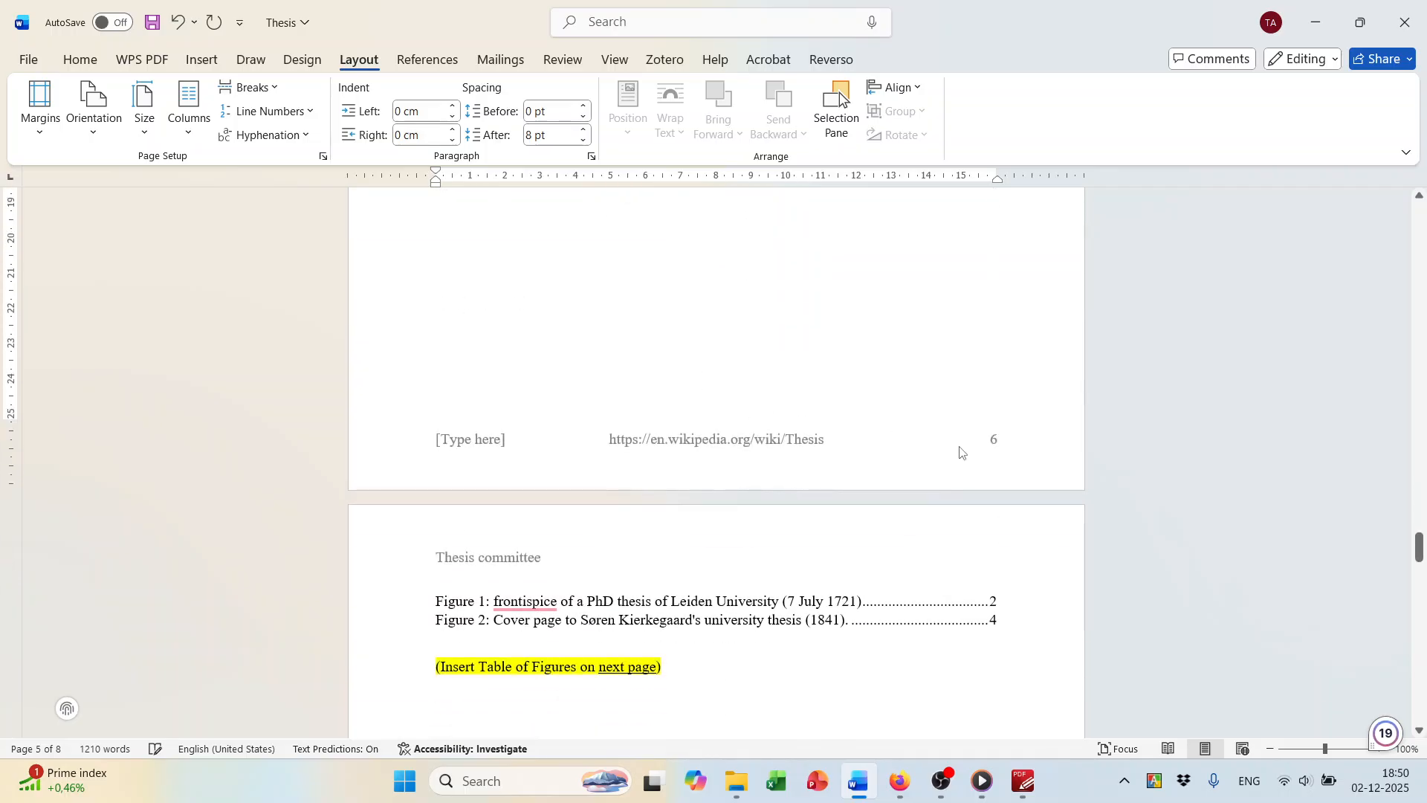
{"action": "scroll", "coordinate": [907, 391], "scroll_direction": "up", "scroll_amount": 3}
{"action": "scroll", "coordinate": [965, 548], "scroll_direction": "down", "scroll_amount": 2}
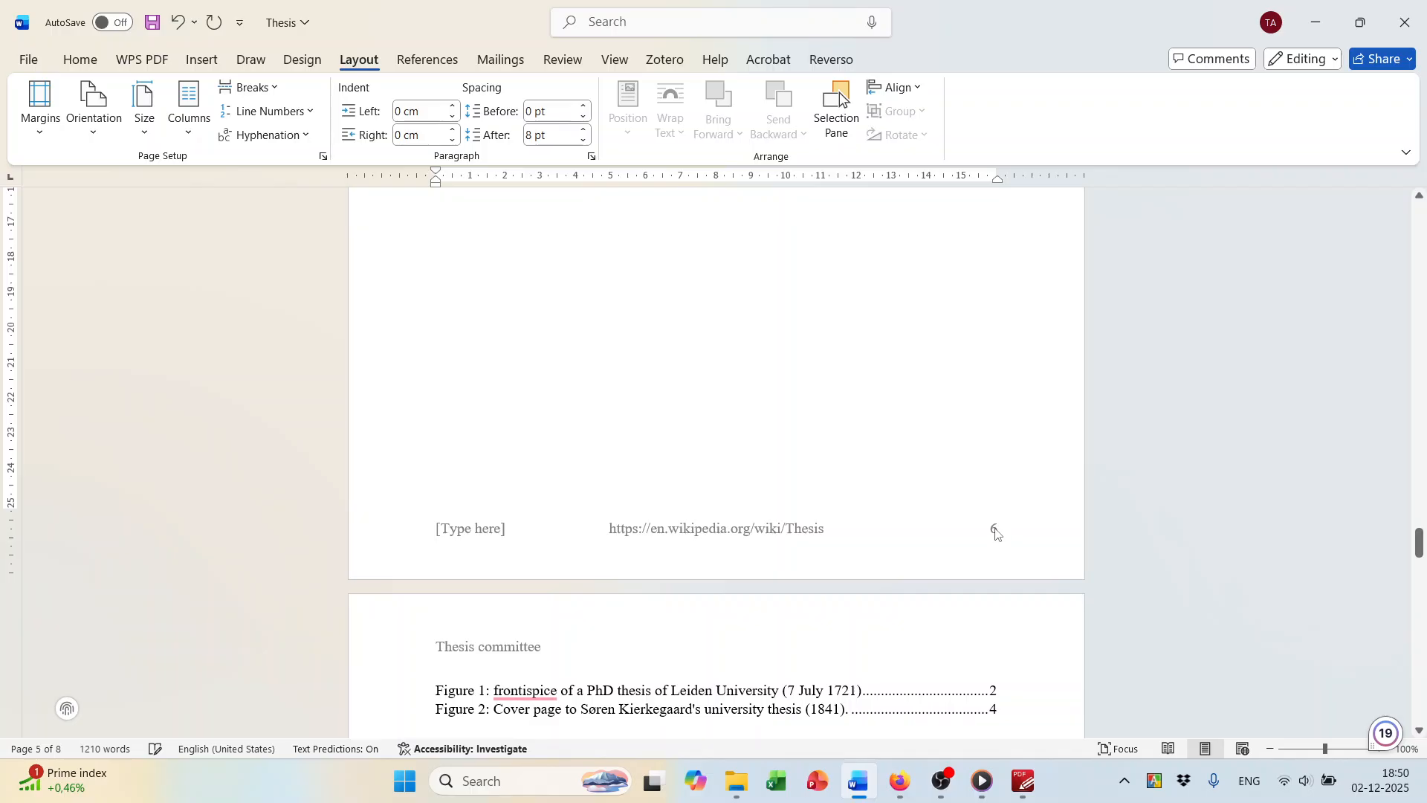
{"action": "double_click", "coordinate": [993, 532]}
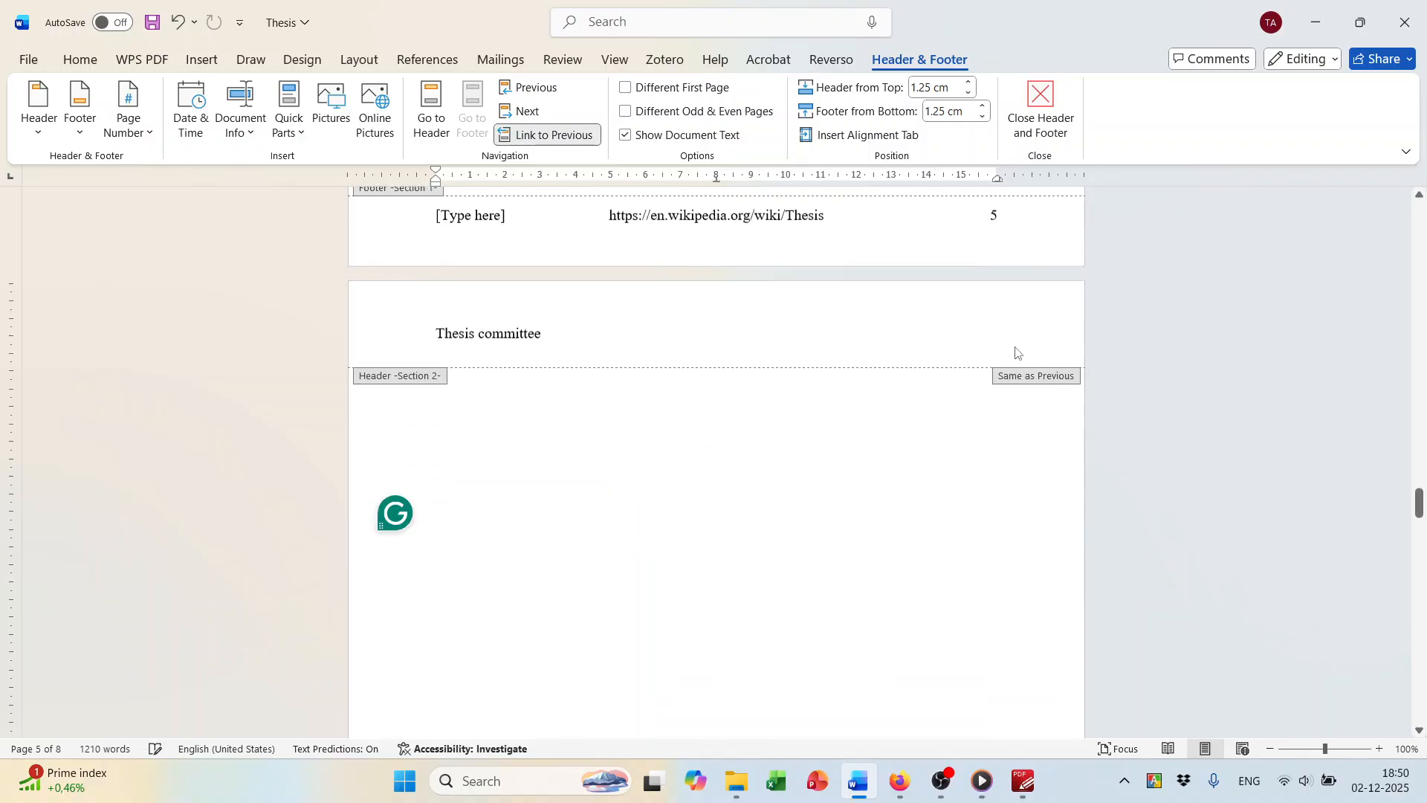
{"action": "scroll", "coordinate": [1015, 351], "scroll_direction": "down", "scroll_amount": 3}
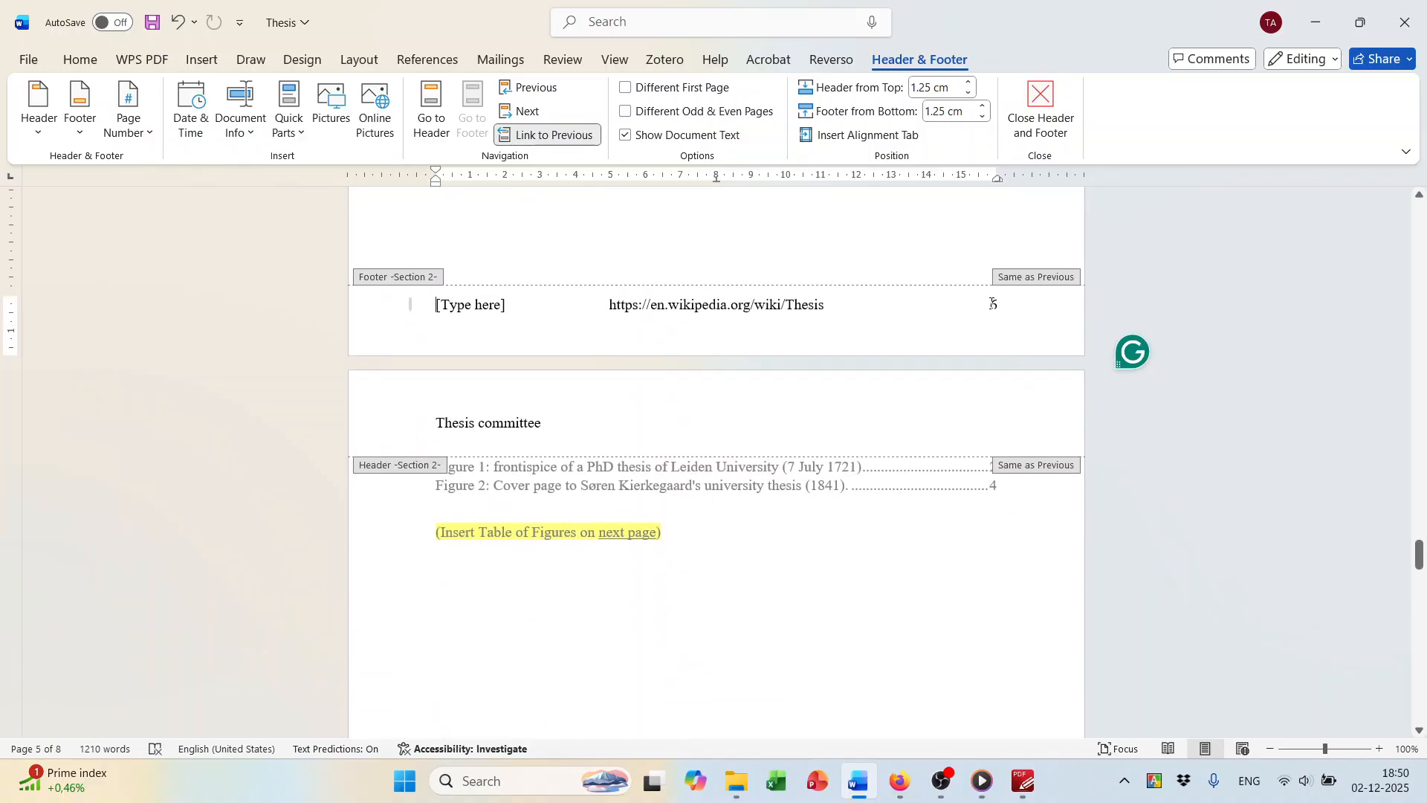
{"action": "scroll", "coordinate": [750, 347], "scroll_direction": "up", "scroll_amount": 4}
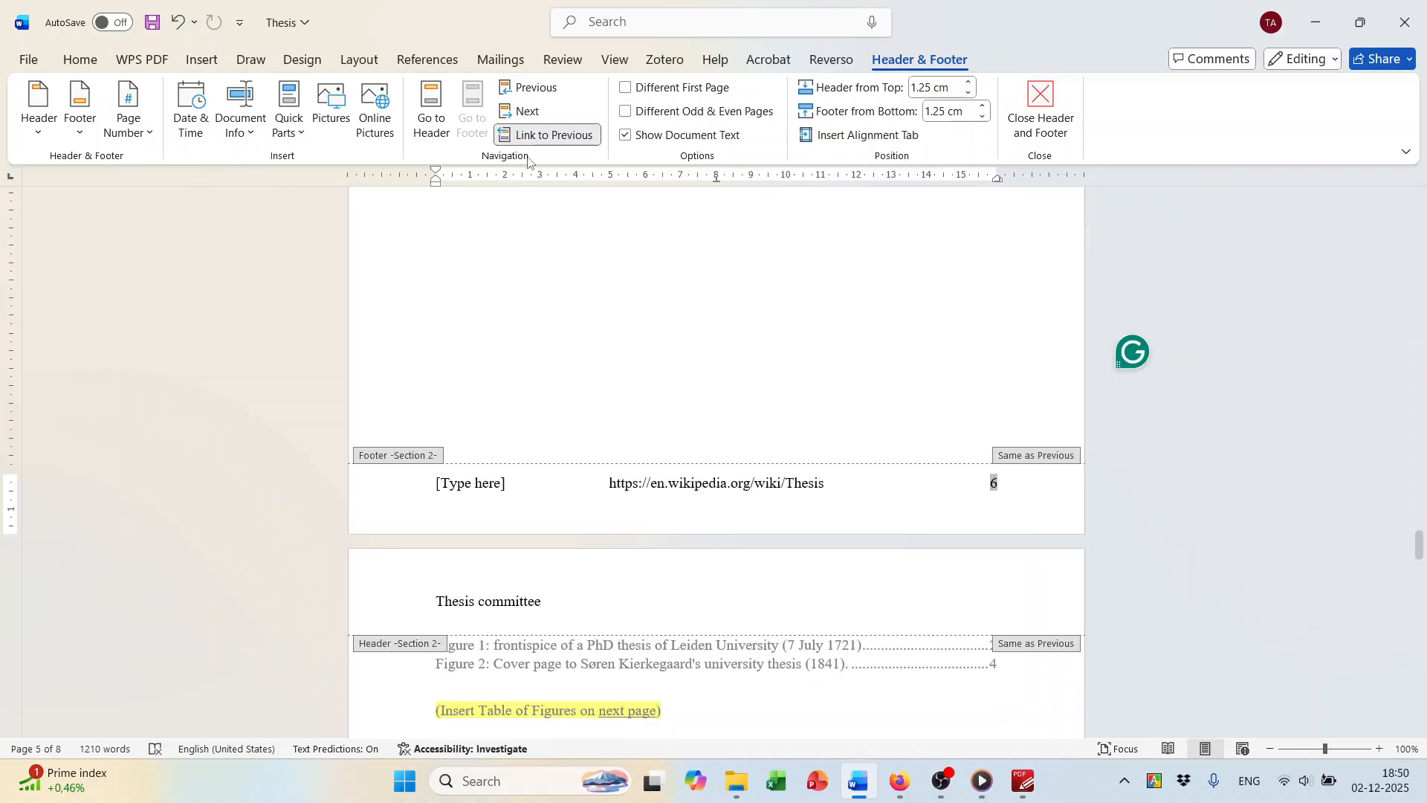
{"action": "scroll", "coordinate": [618, 261], "scroll_direction": "up", "scroll_amount": 3}
{"action": "left_click", "coordinate": [555, 140]}
{"action": "scroll", "coordinate": [859, 344], "scroll_direction": "up", "scroll_amount": 9}
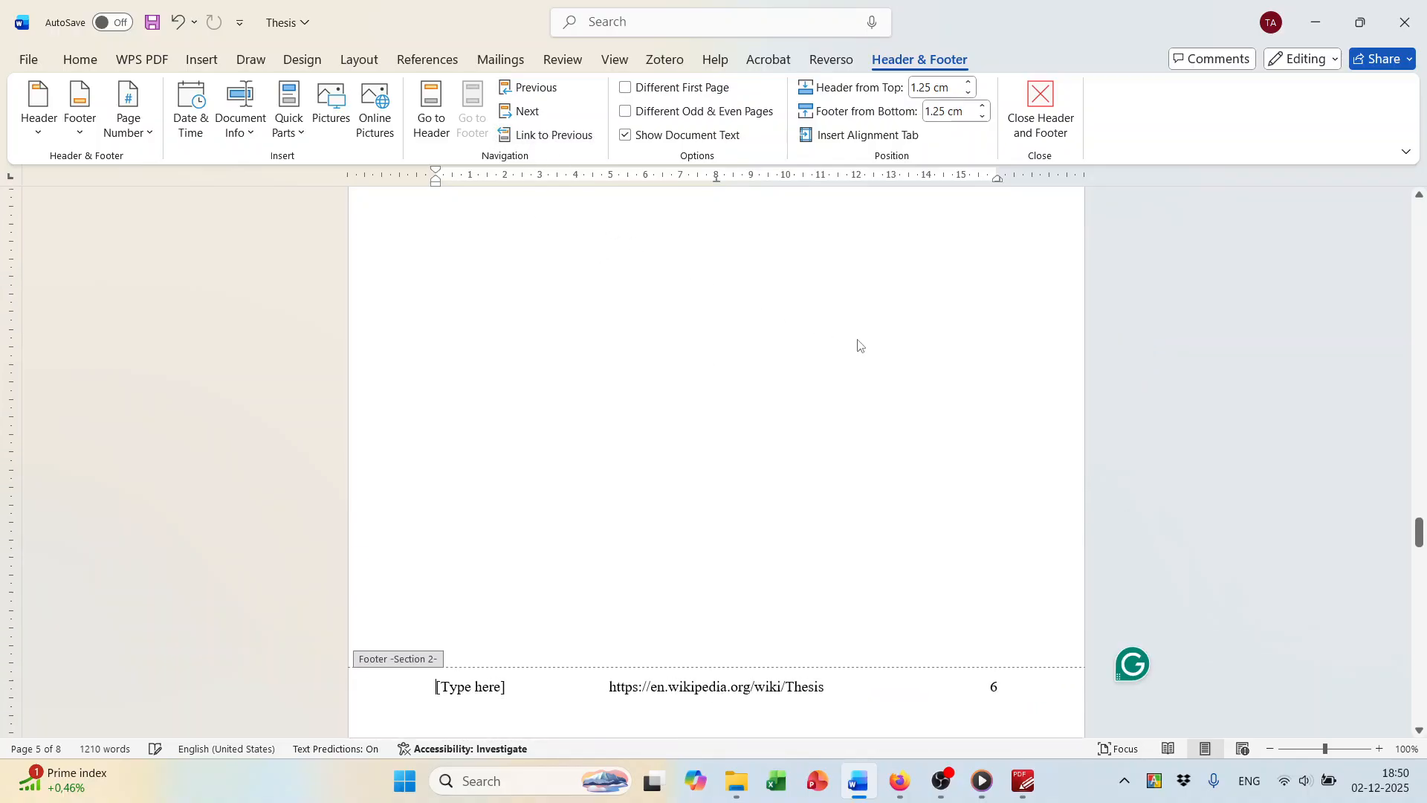
{"action": "scroll", "coordinate": [866, 365], "scroll_direction": "down", "scroll_amount": 10}
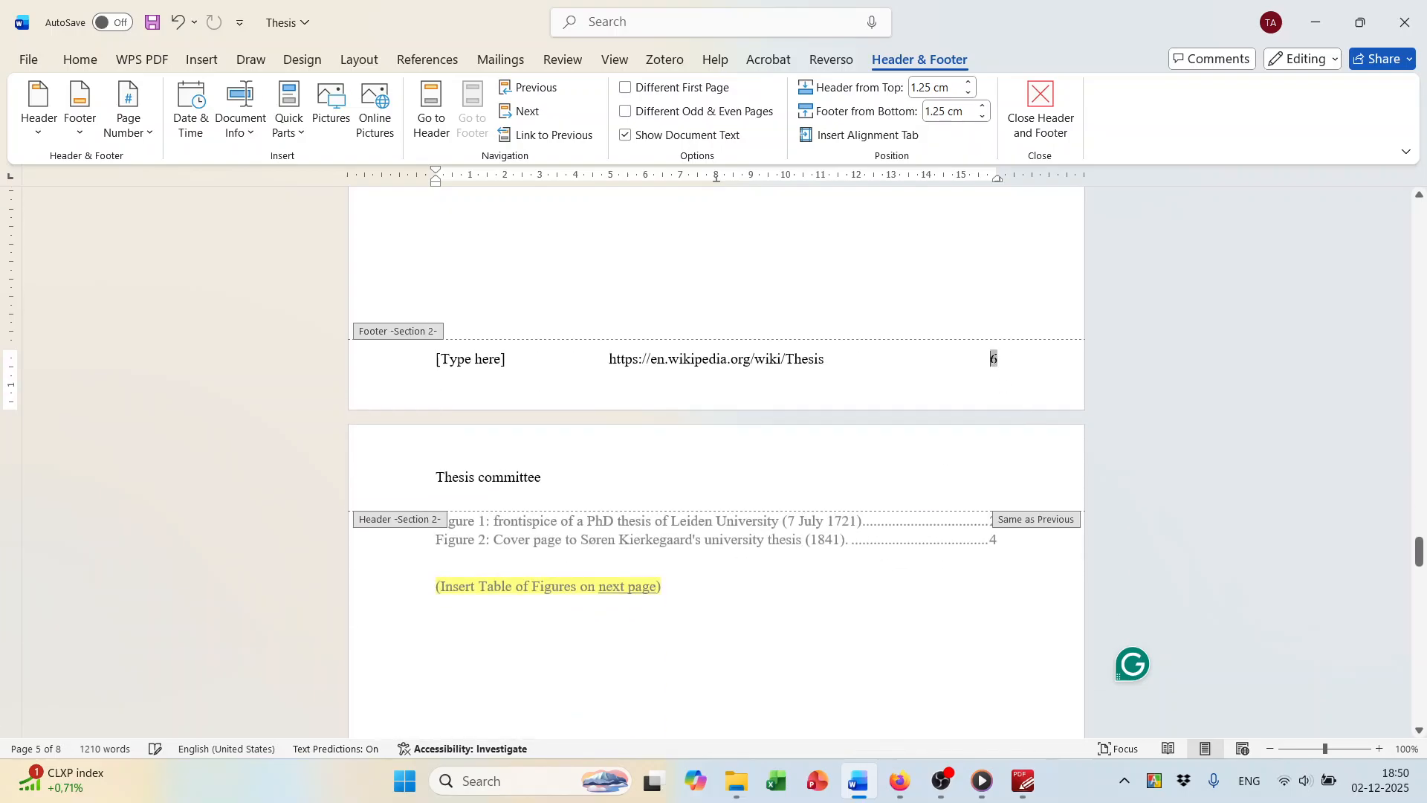
{"action": "left_click", "coordinate": [150, 134]}
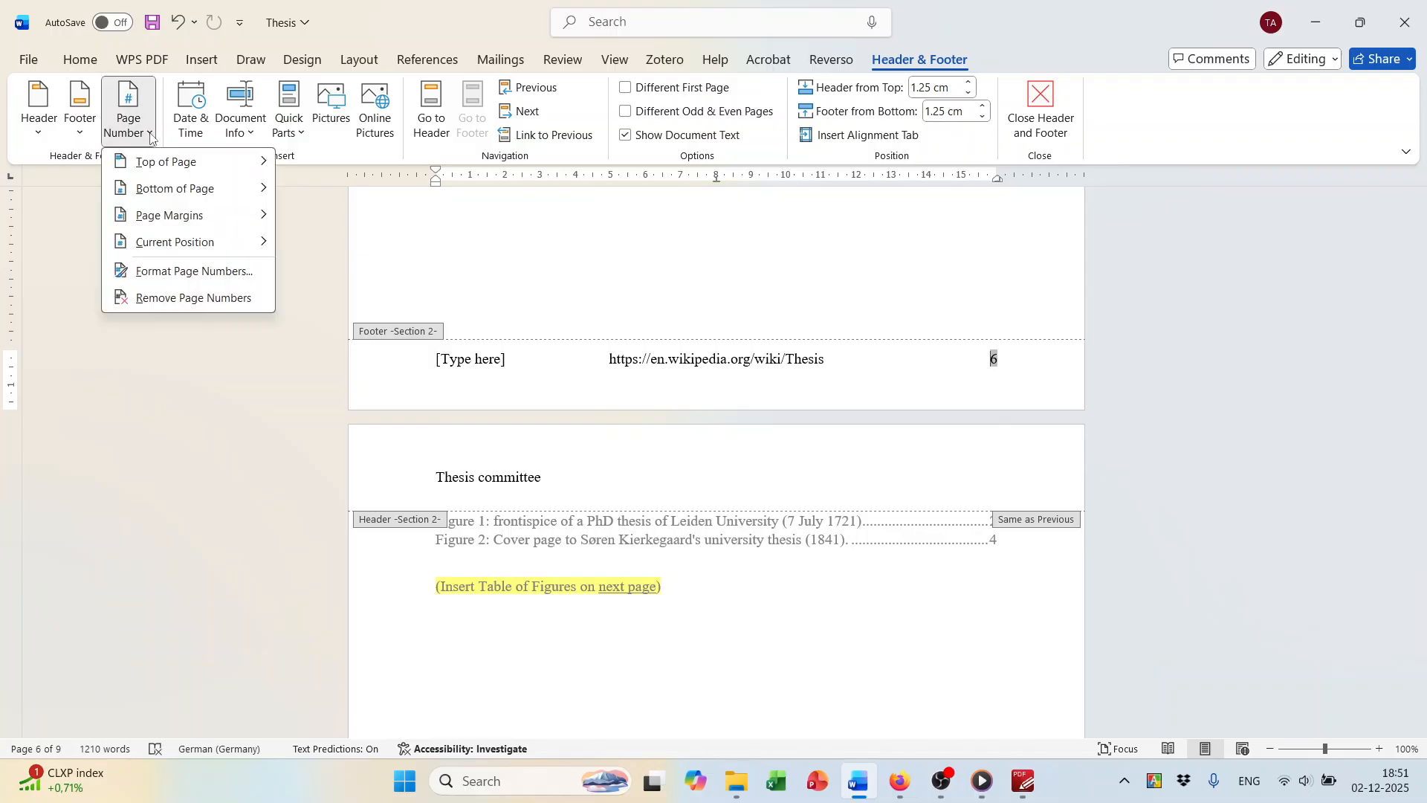
{"action": "left_click", "coordinate": [191, 270]}
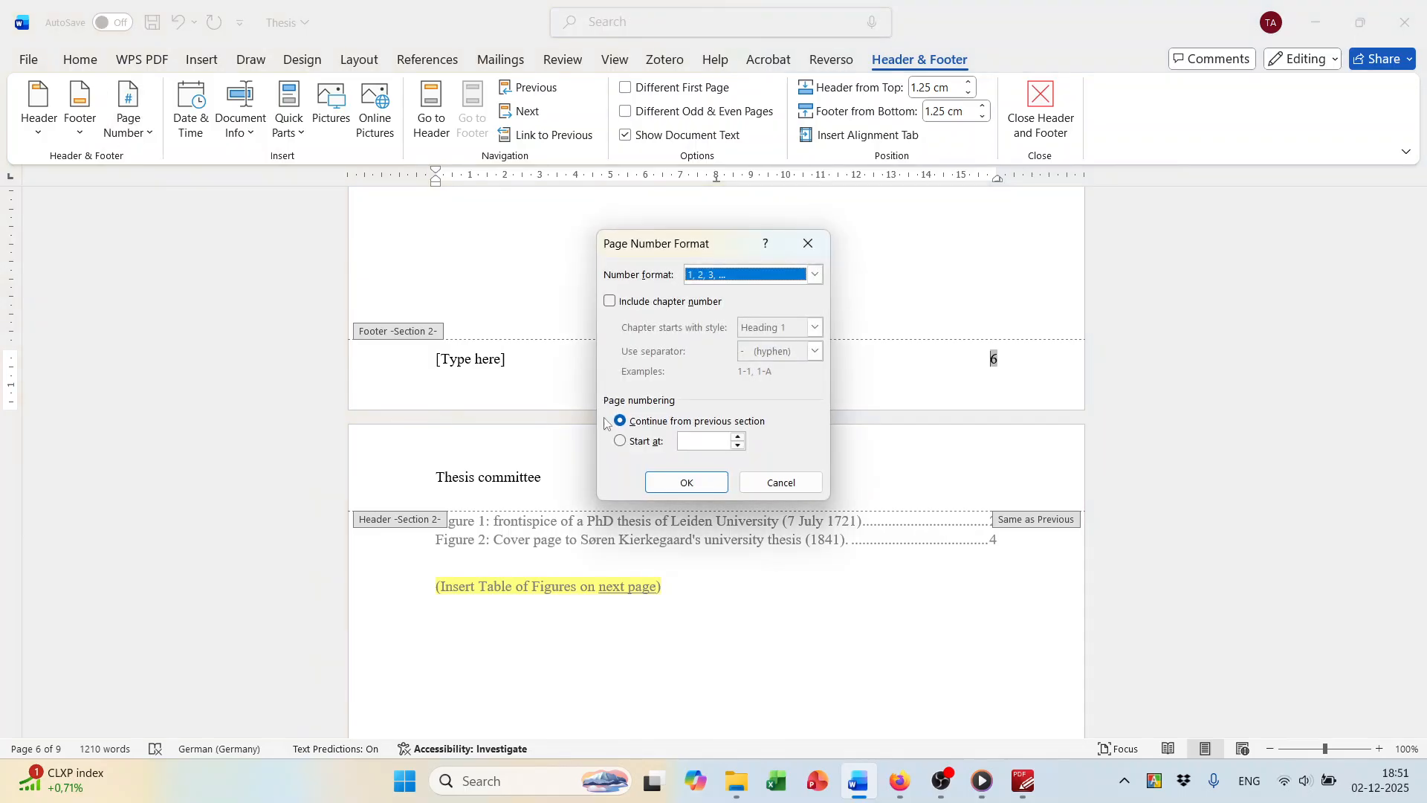
{"action": "left_click", "coordinate": [806, 273]}
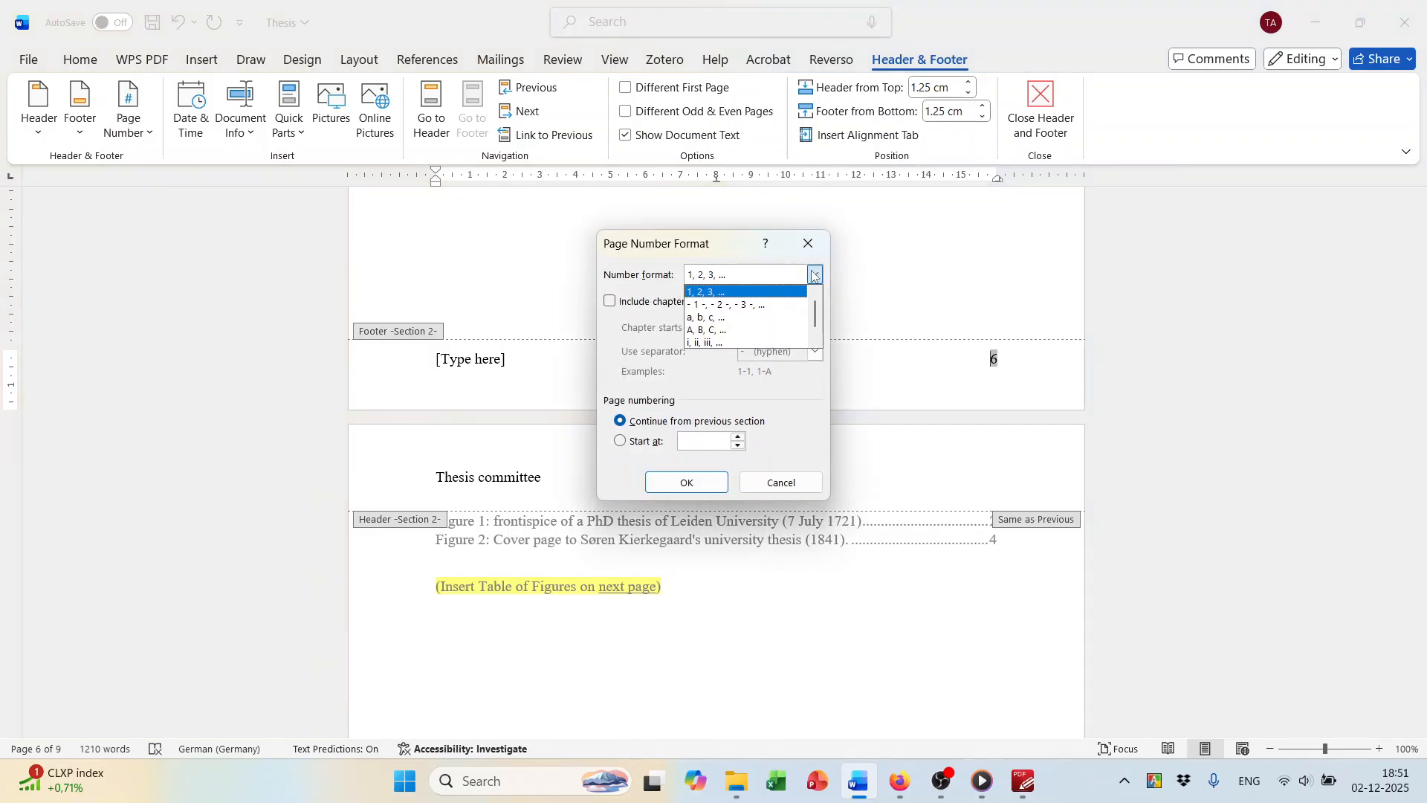
{"action": "left_click", "coordinate": [807, 246]}
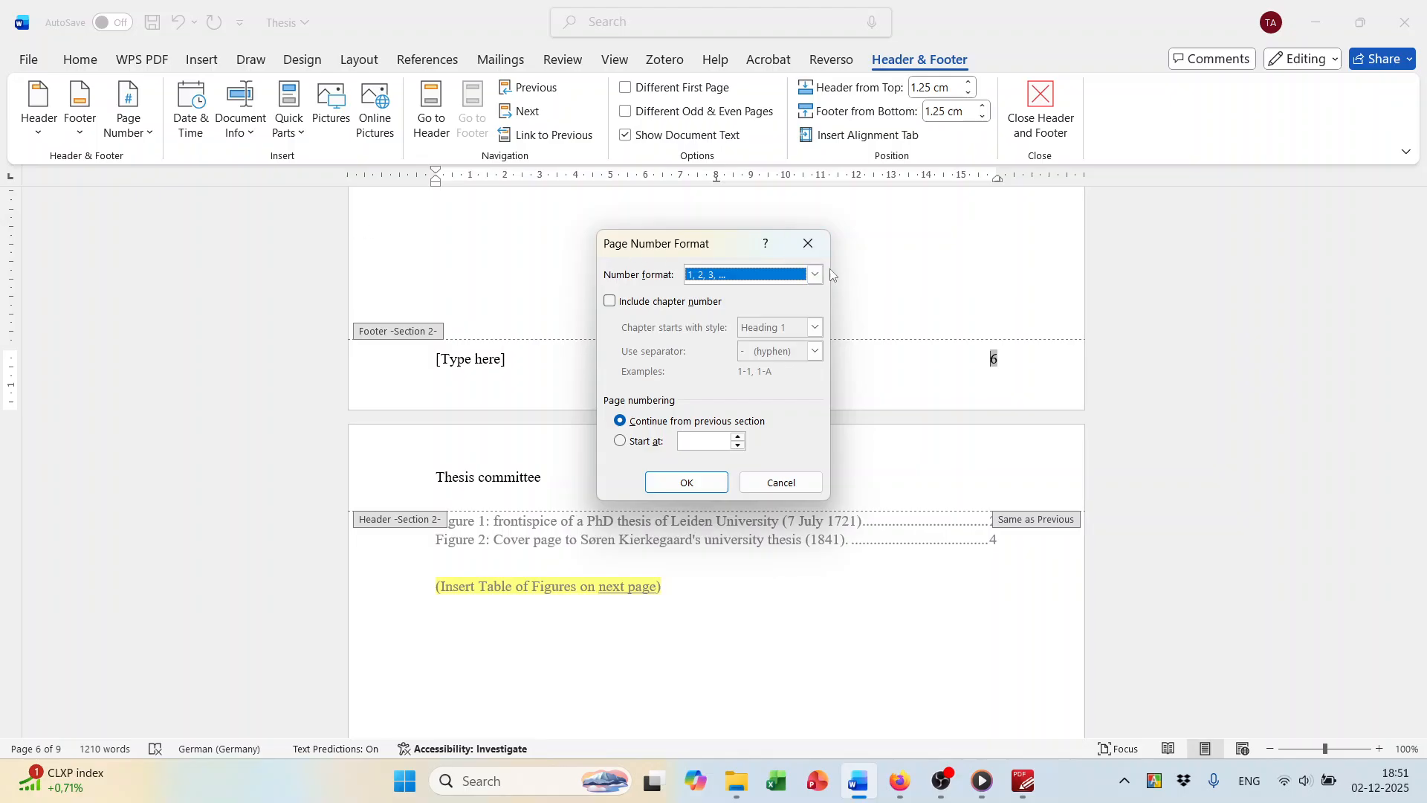
{"action": "left_click", "coordinate": [802, 246]}
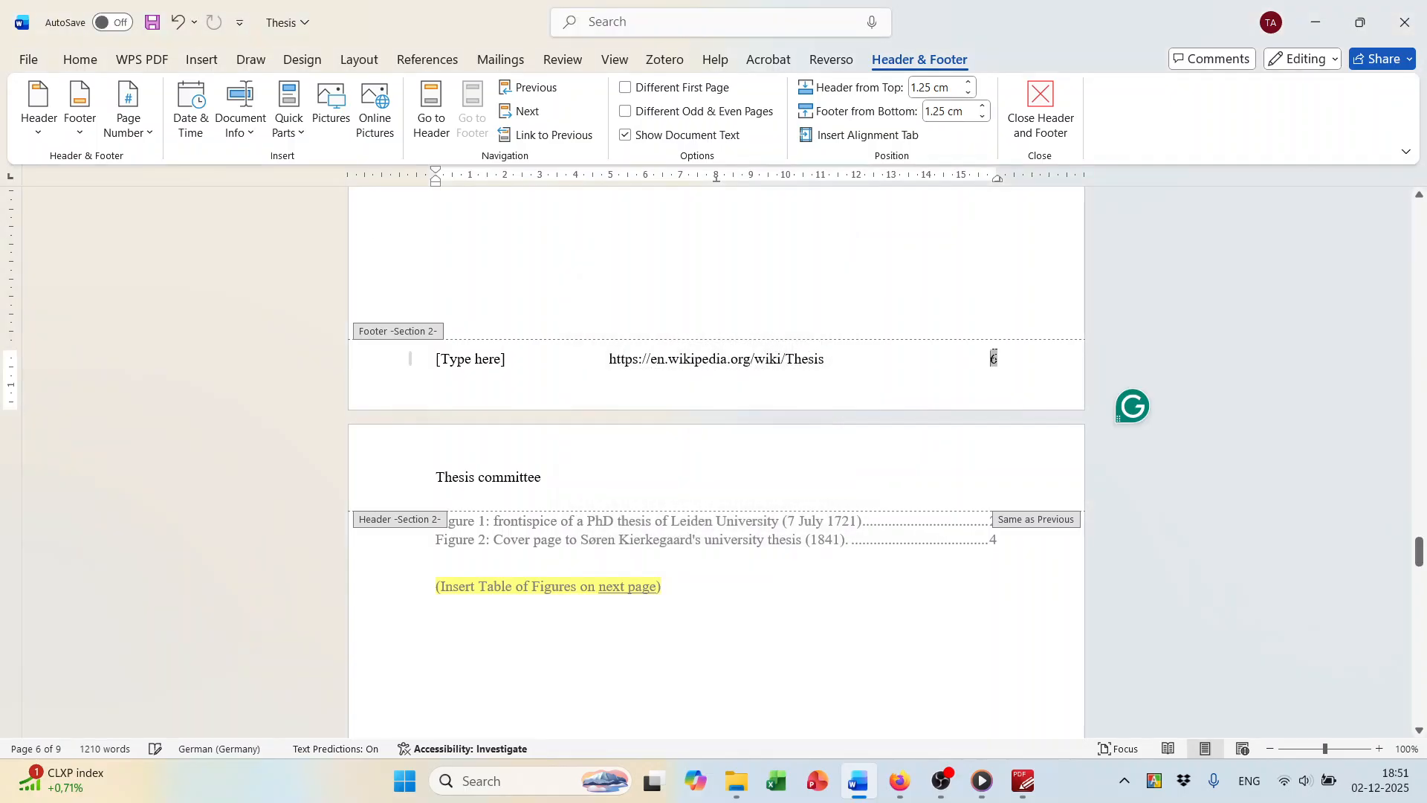
Format the Section 2 page numbers as uppercase Roman numerals (I, II, III, ...), starting at I.
{"action": "left_click", "coordinate": [128, 112]}
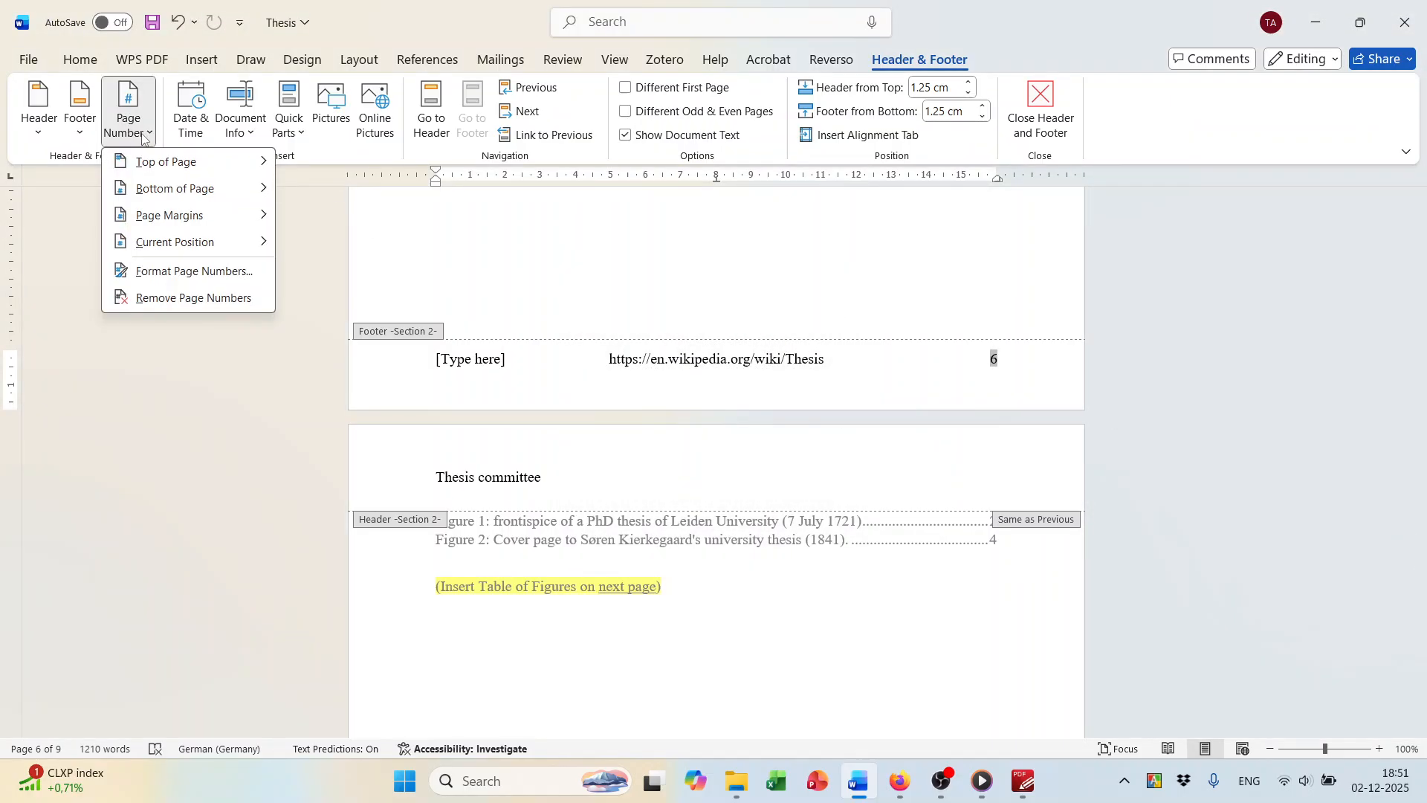
{"action": "left_click", "coordinate": [168, 272]}
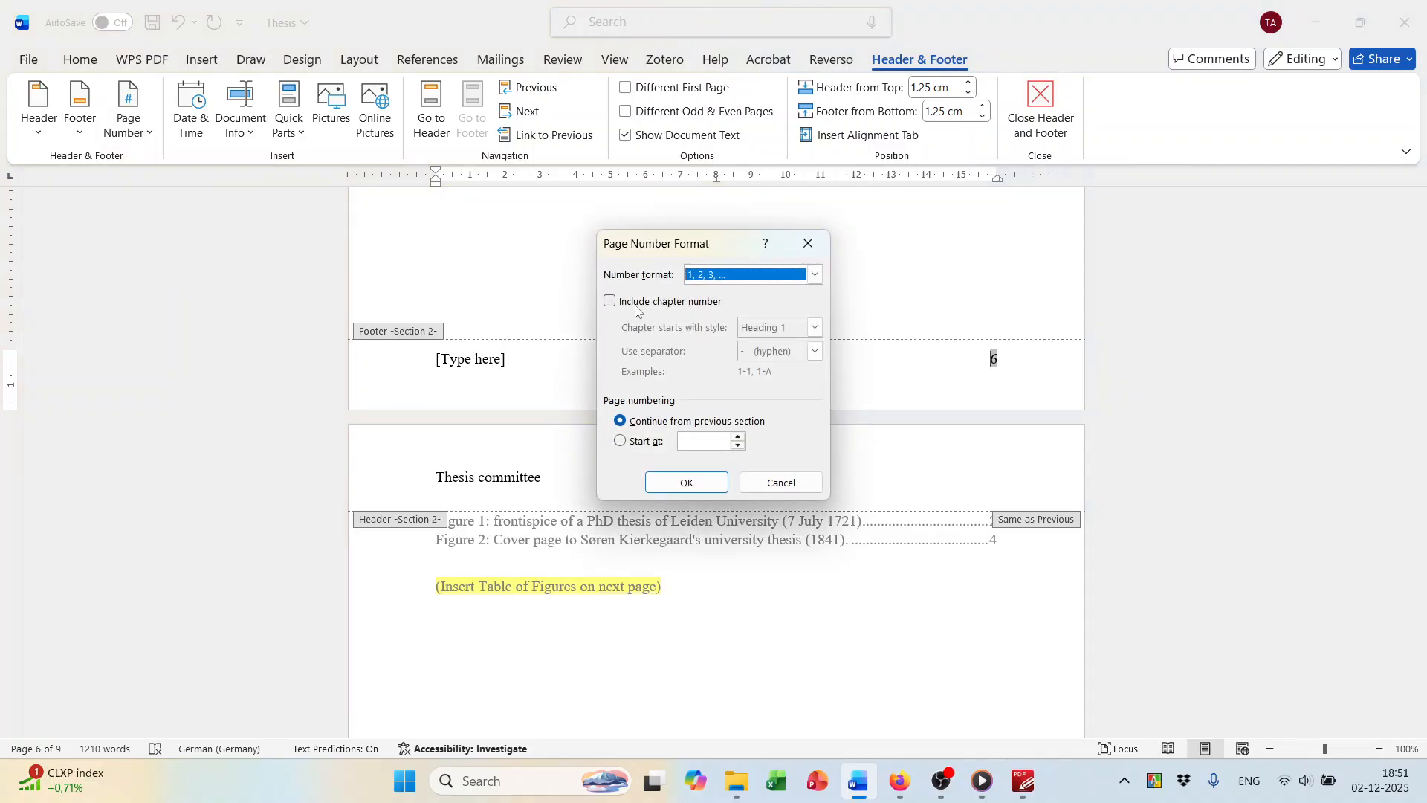
{"action": "left_click", "coordinate": [815, 274]}
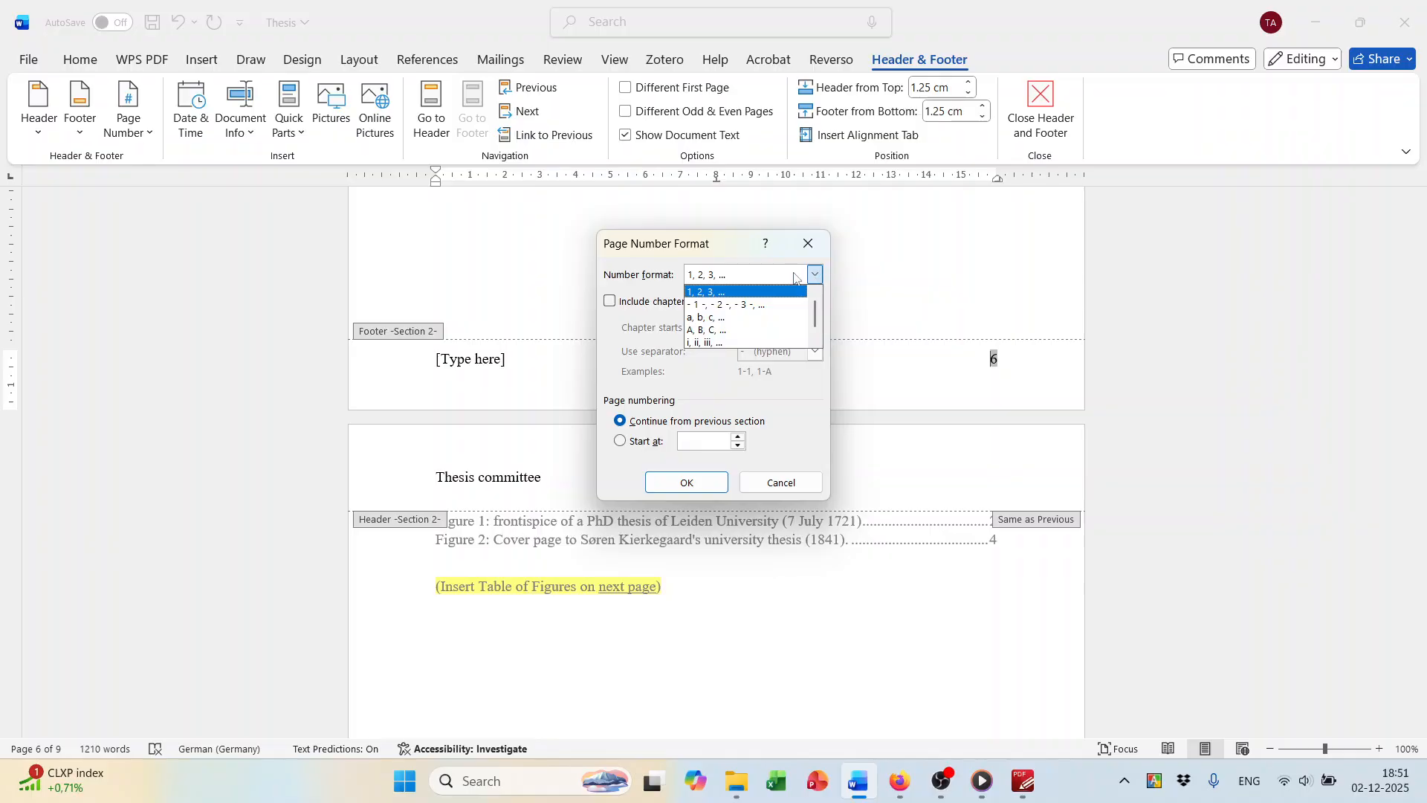
{"action": "scroll", "coordinate": [738, 325], "scroll_direction": "down", "scroll_amount": 1}
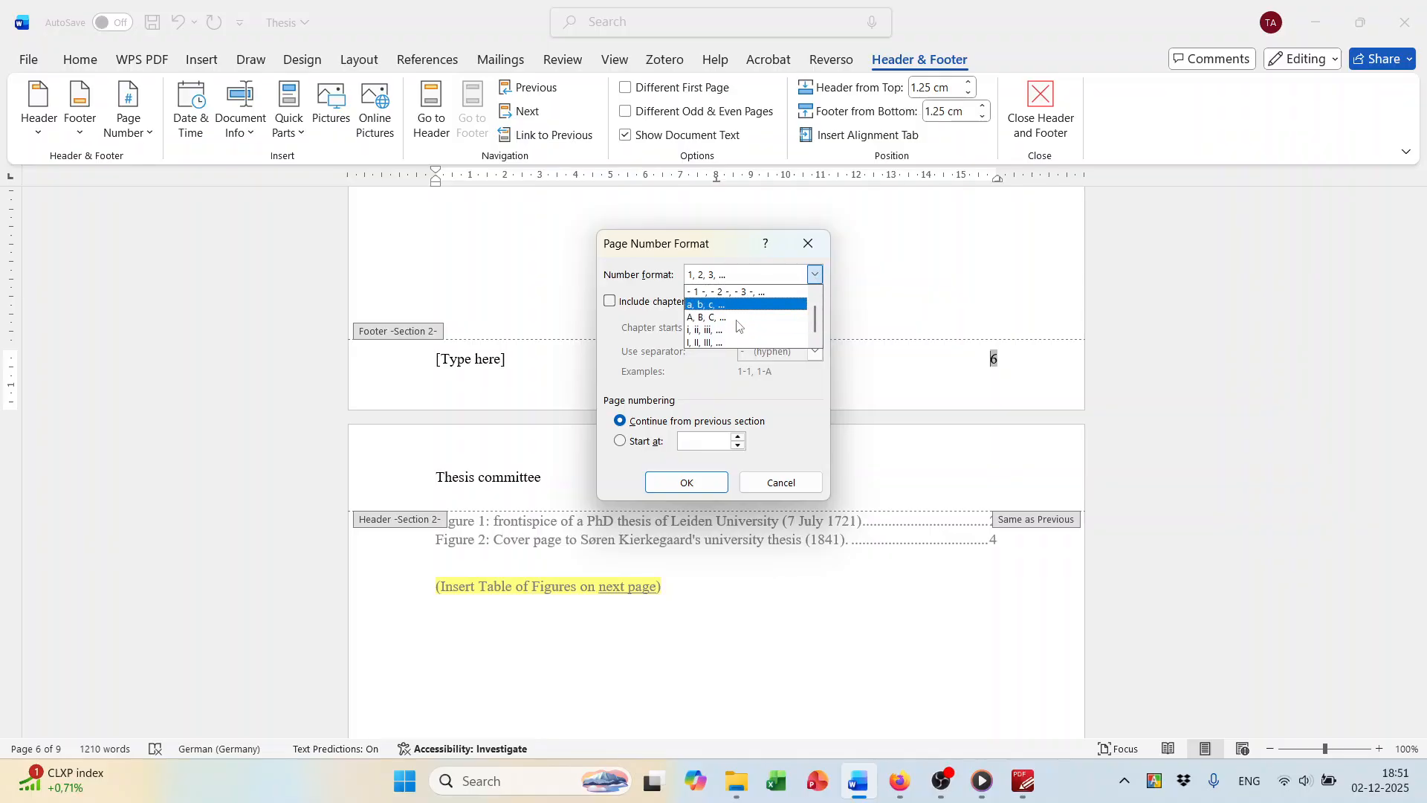
{"action": "left_click", "coordinate": [712, 342]}
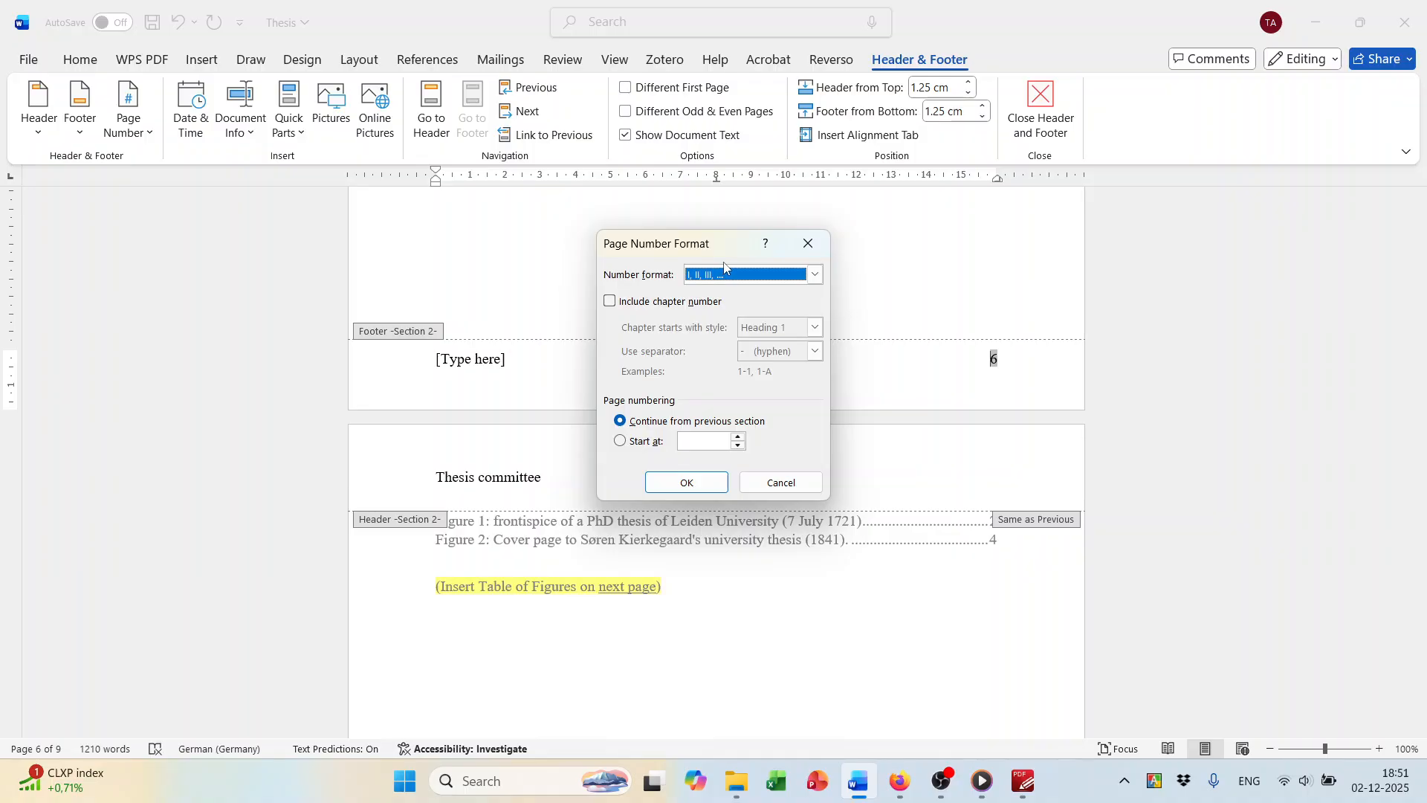
{"action": "left_click", "coordinate": [622, 441]}
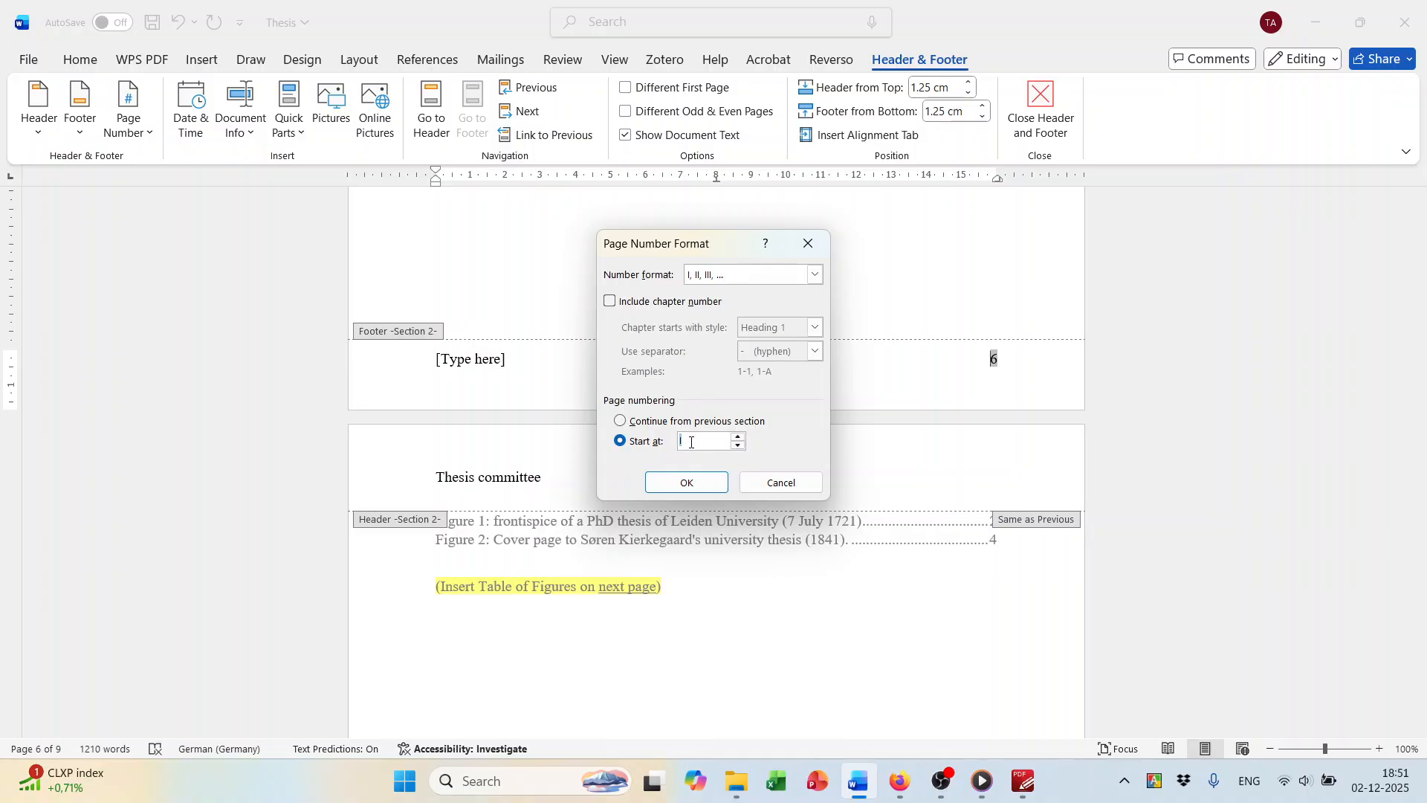
{"action": "left_click", "coordinate": [690, 482]}
Examine the pages and footers around the section break and bibliography against the PDF's task list.
{"action": "scroll", "coordinate": [1039, 542], "scroll_direction": "down", "scroll_amount": 15}
{"action": "scroll", "coordinate": [1036, 529], "scroll_direction": "down", "scroll_amount": 10}
{"action": "scroll", "coordinate": [1034, 534], "scroll_direction": "up", "scroll_amount": 10}
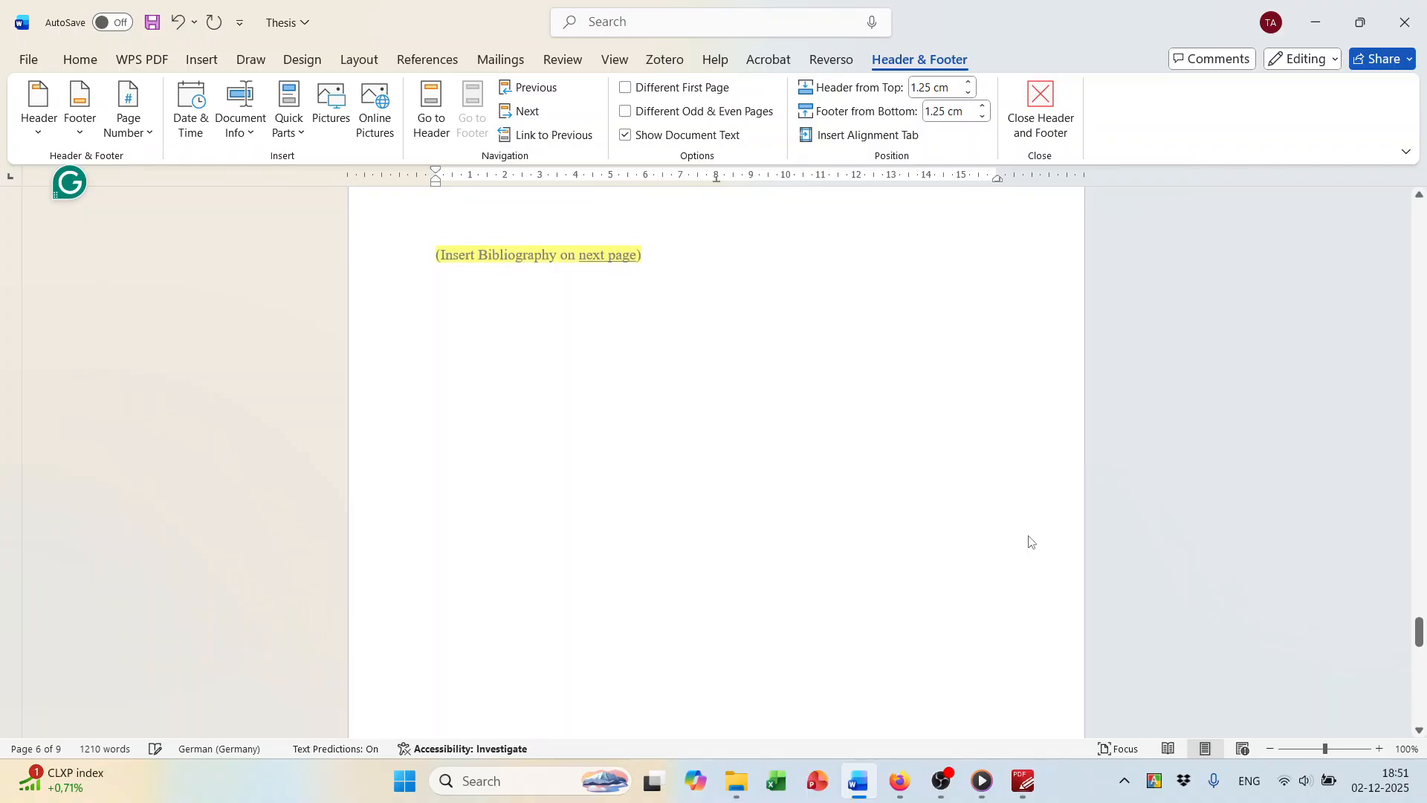
{"action": "key", "text": "super+Left"}
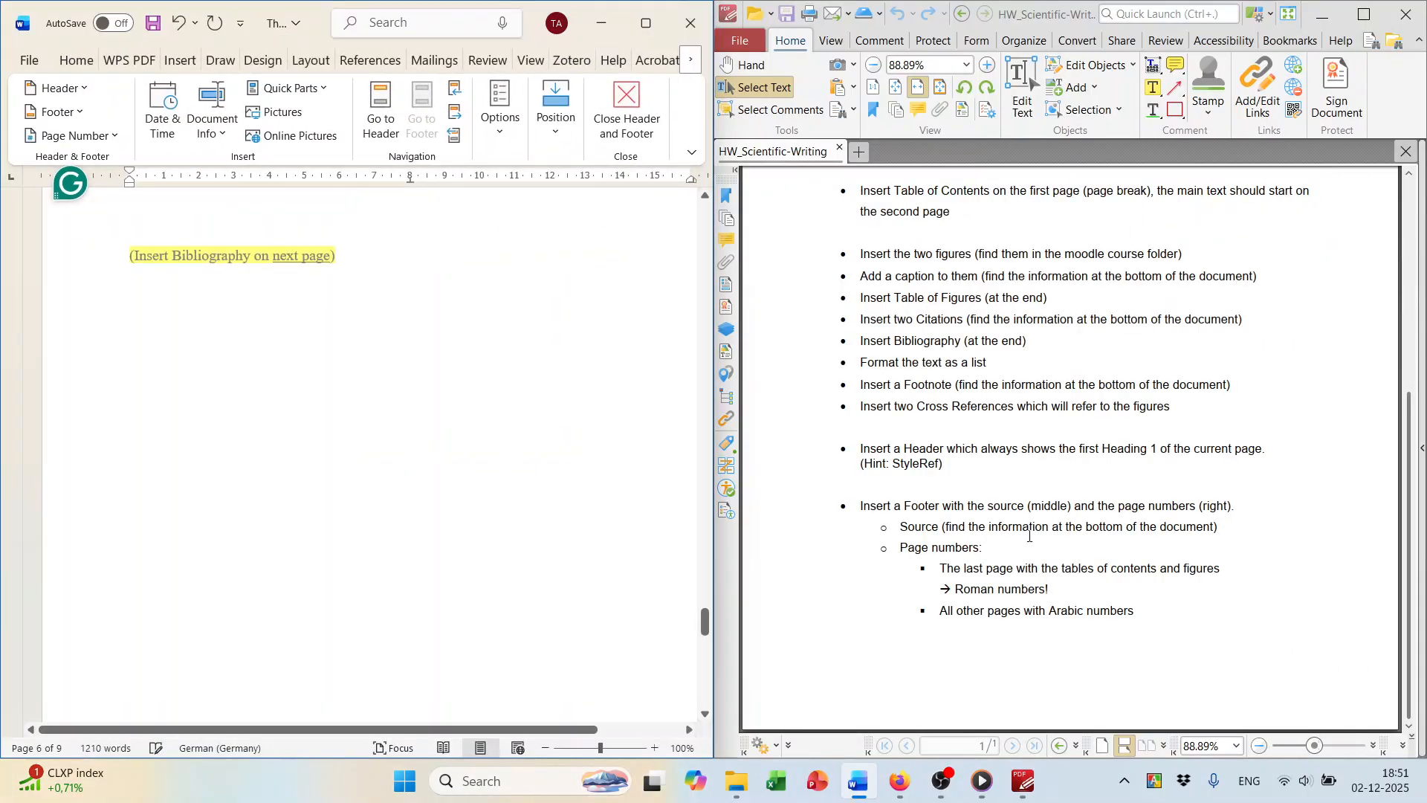
{"action": "scroll", "coordinate": [1031, 539], "scroll_direction": "up", "scroll_amount": 5}
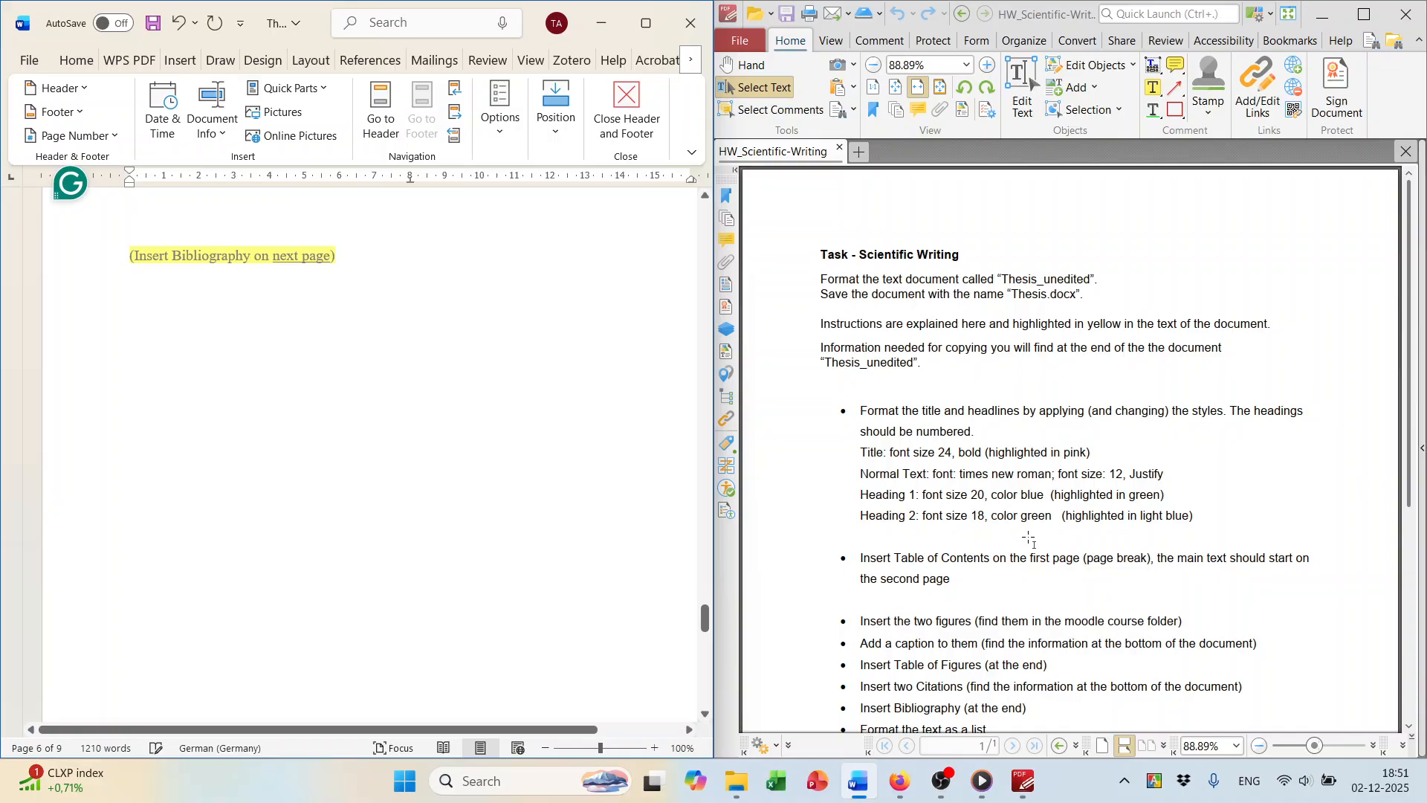
{"action": "scroll", "coordinate": [1029, 538], "scroll_direction": "down", "scroll_amount": 5}
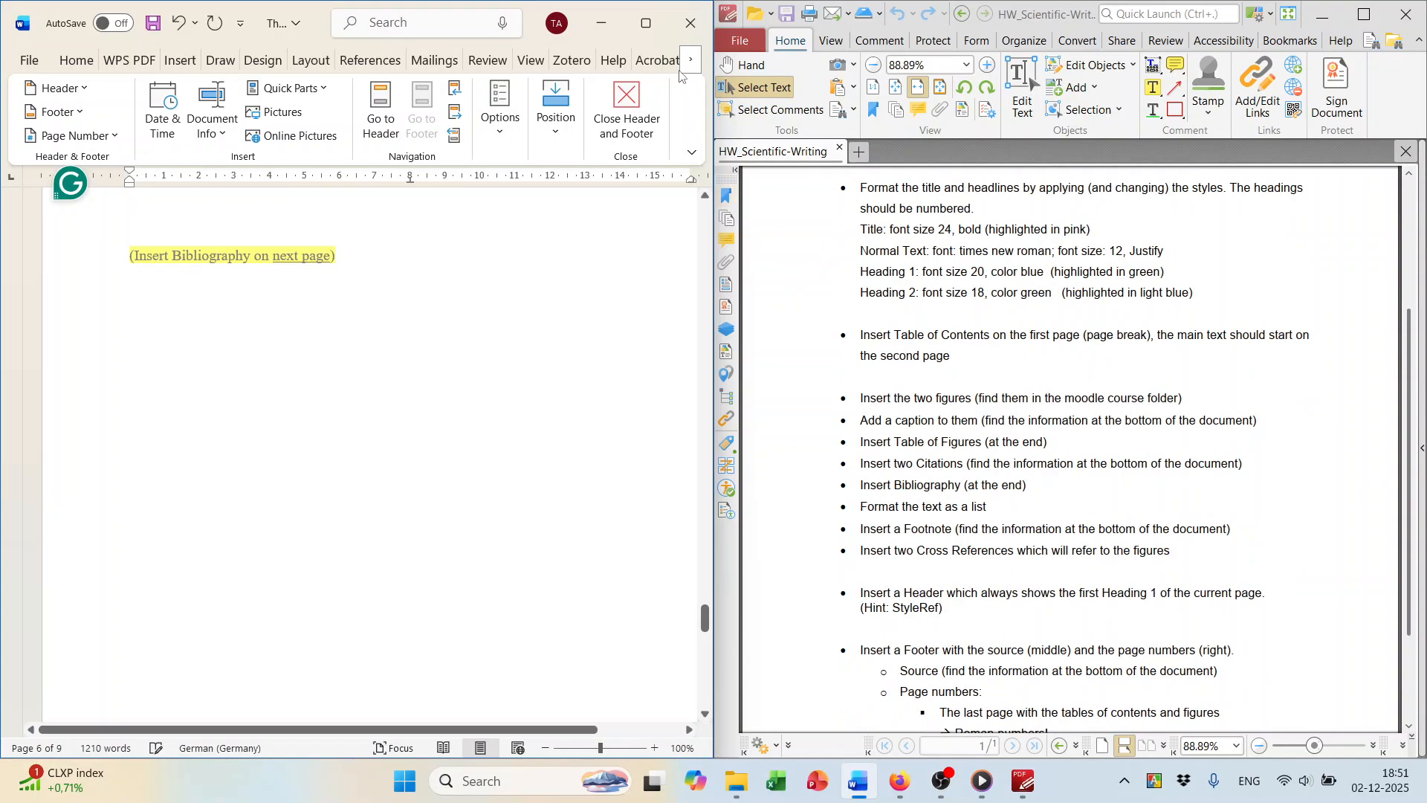
{"action": "key", "text": "super+Up"}
{"action": "scroll", "coordinate": [631, 425], "scroll_direction": "up", "scroll_amount": 10}
{"action": "scroll", "coordinate": [630, 425], "scroll_direction": "up", "scroll_amount": 10}
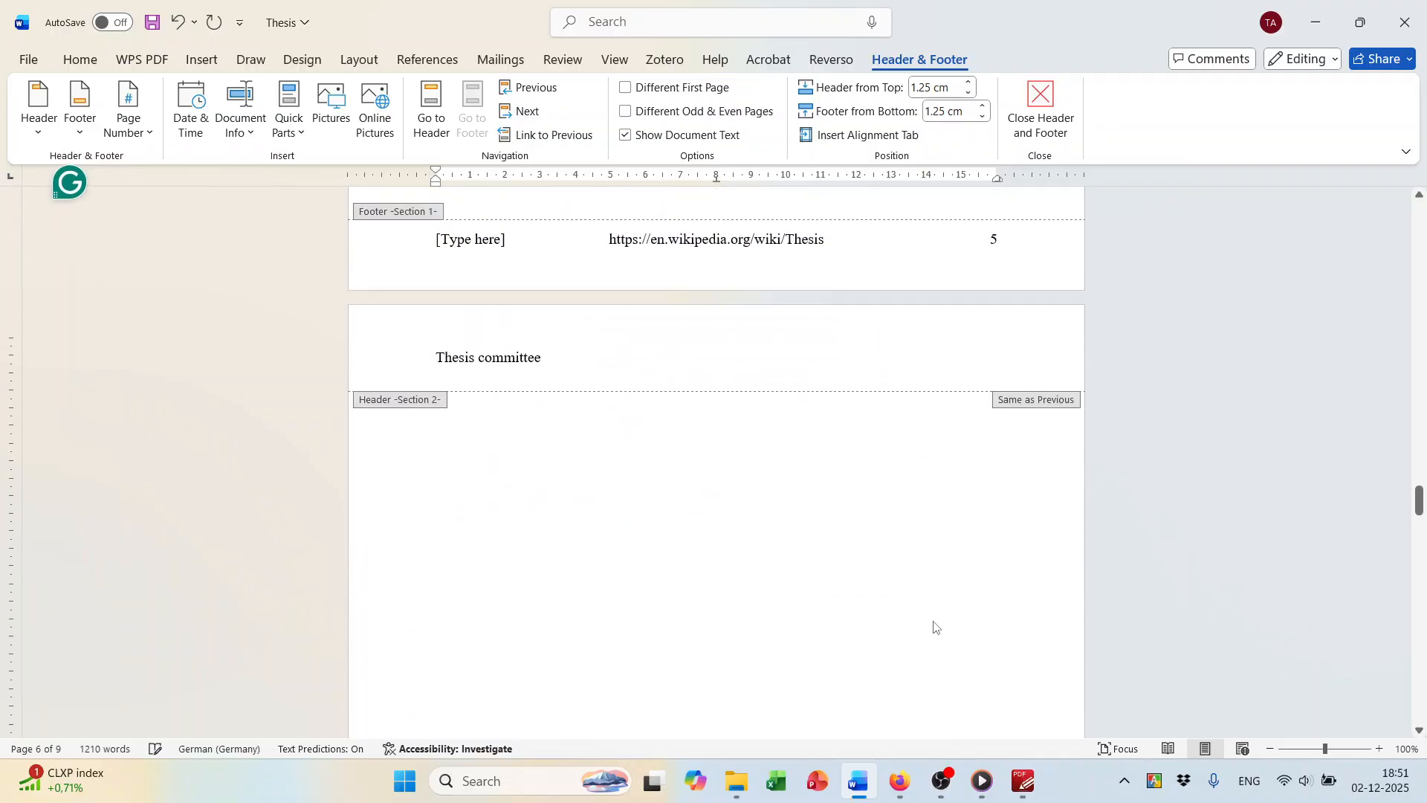